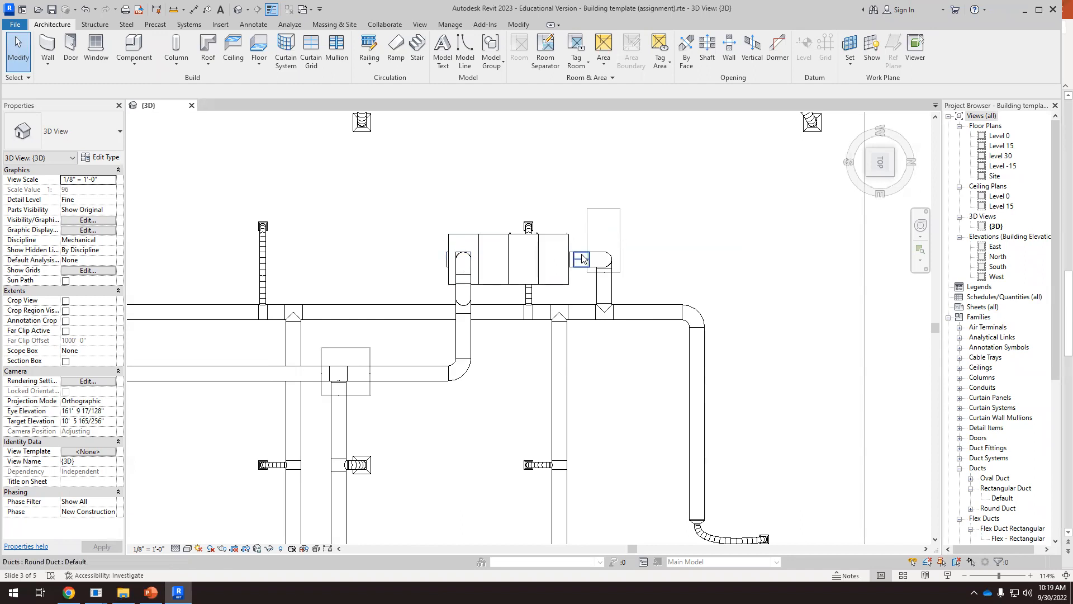
Examine the duct connections around the air handling unit and the overall duct layout in the 3D view
scroll(579, 262, "up", 1)
scroll(579, 262, "up", 1)
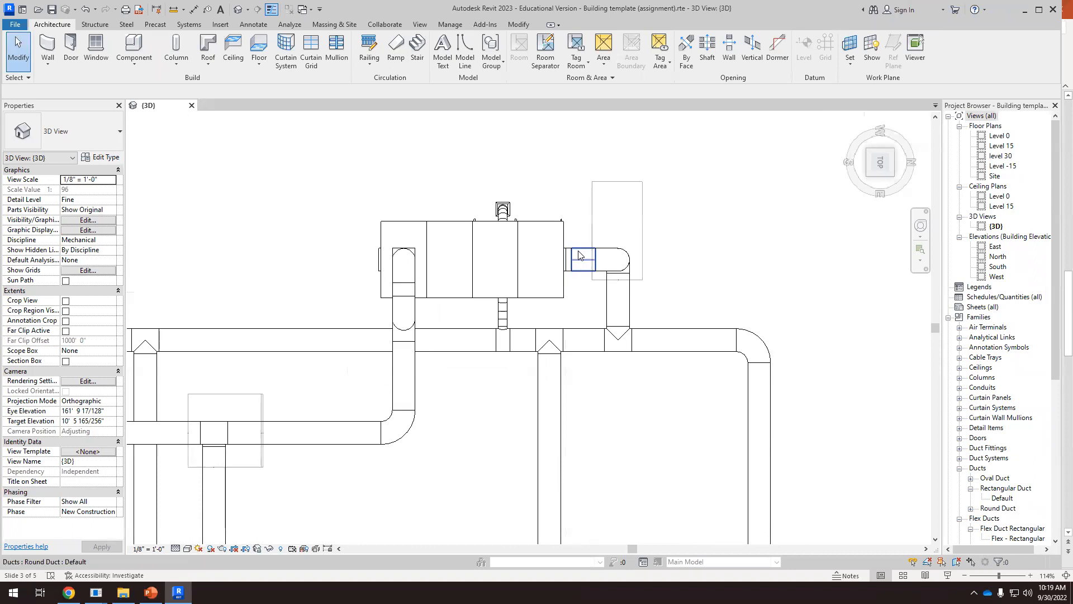
scroll(579, 262, "up", 1)
left_click(584, 273)
left_click(550, 263)
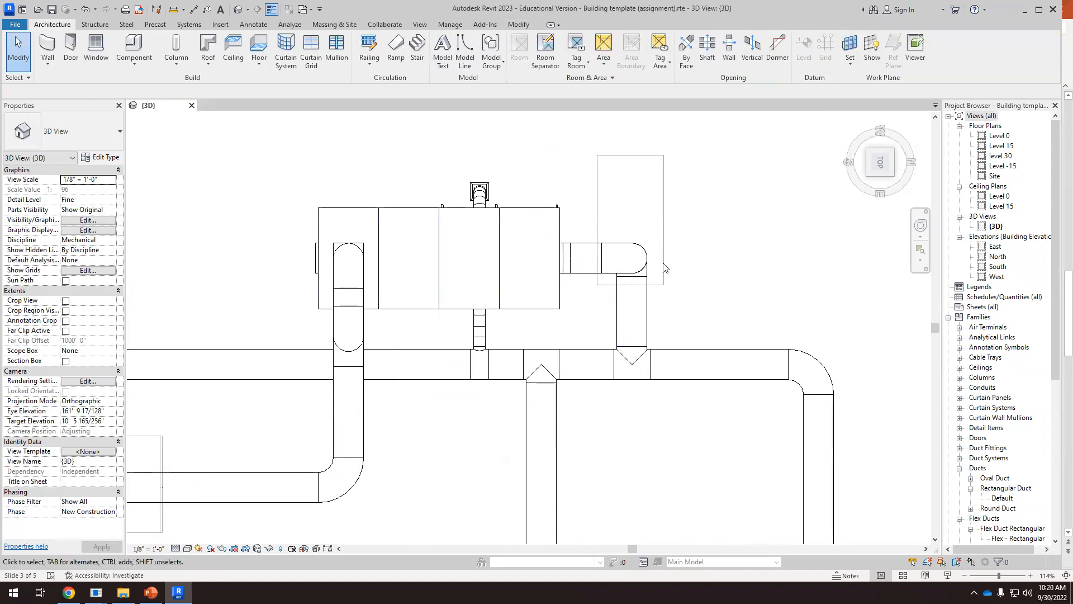
scroll(721, 234, "down", 5)
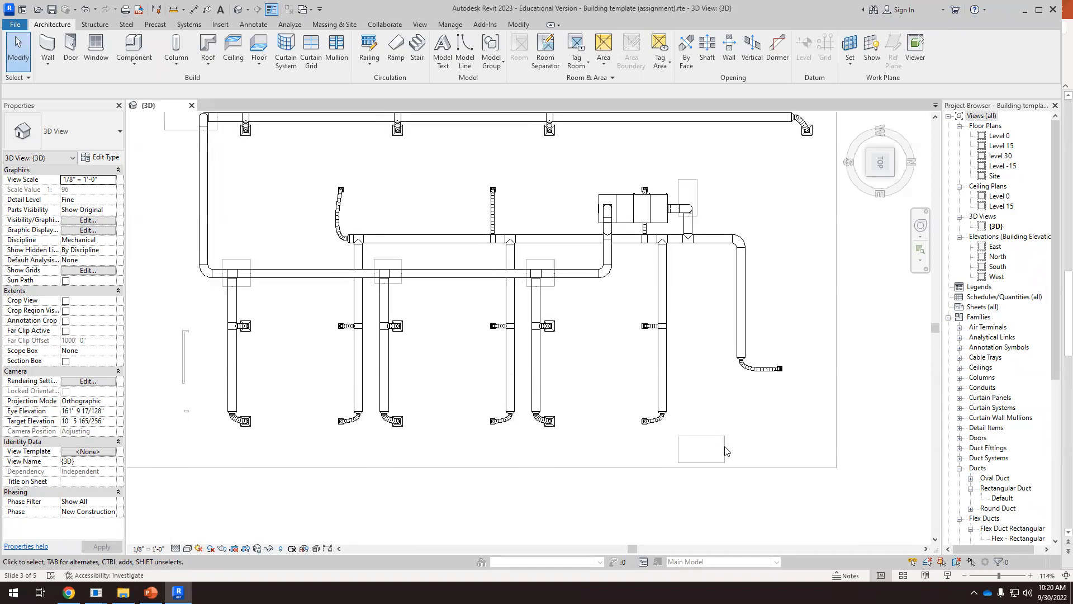
scroll(723, 458, "up", 2)
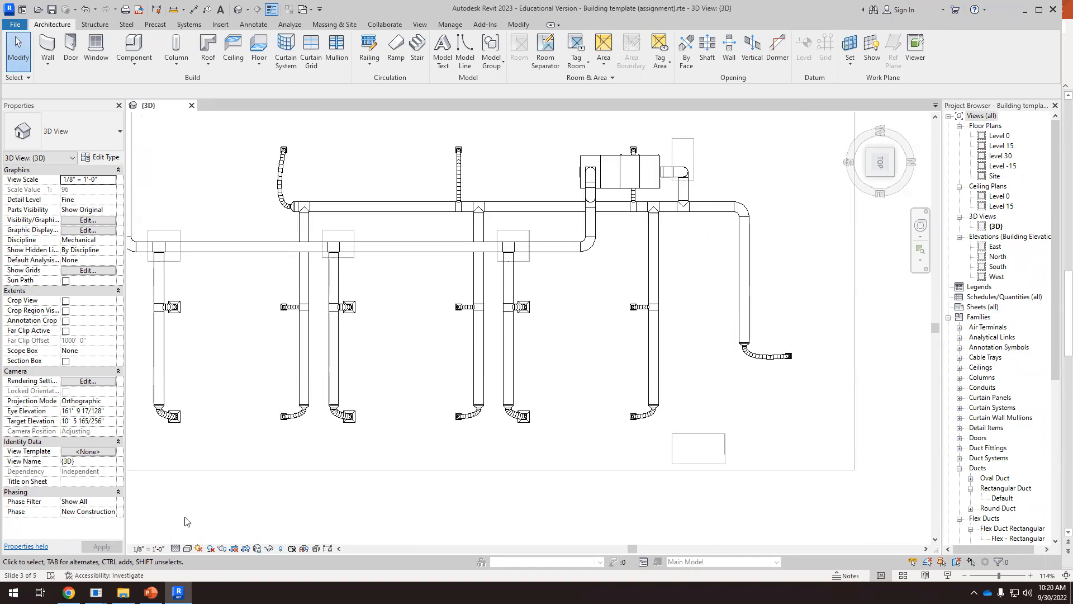
scroll(711, 445, "up", 1)
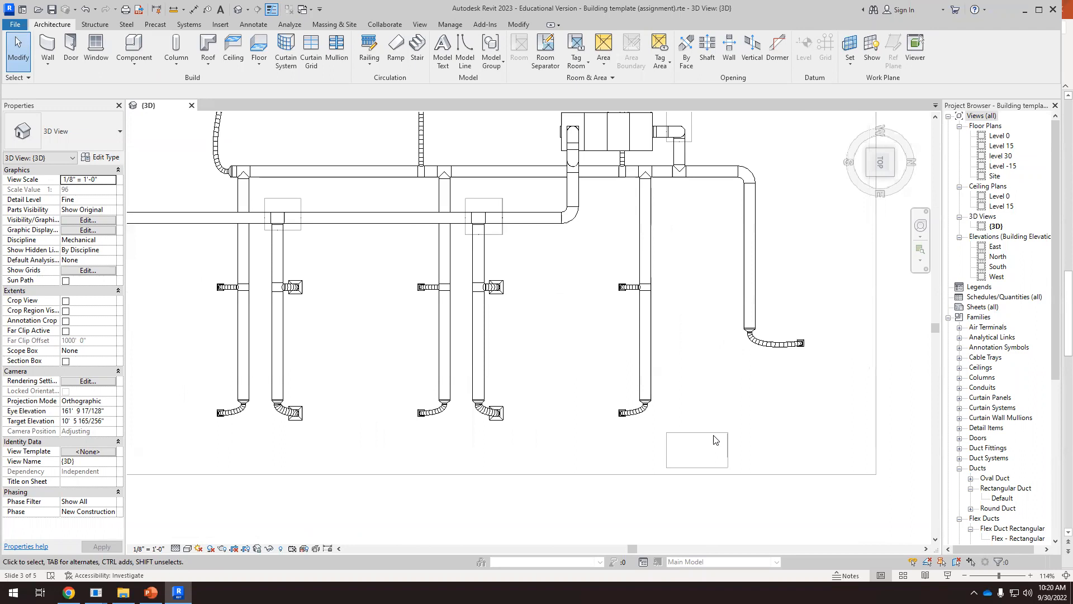
scroll(714, 440, "down", 3)
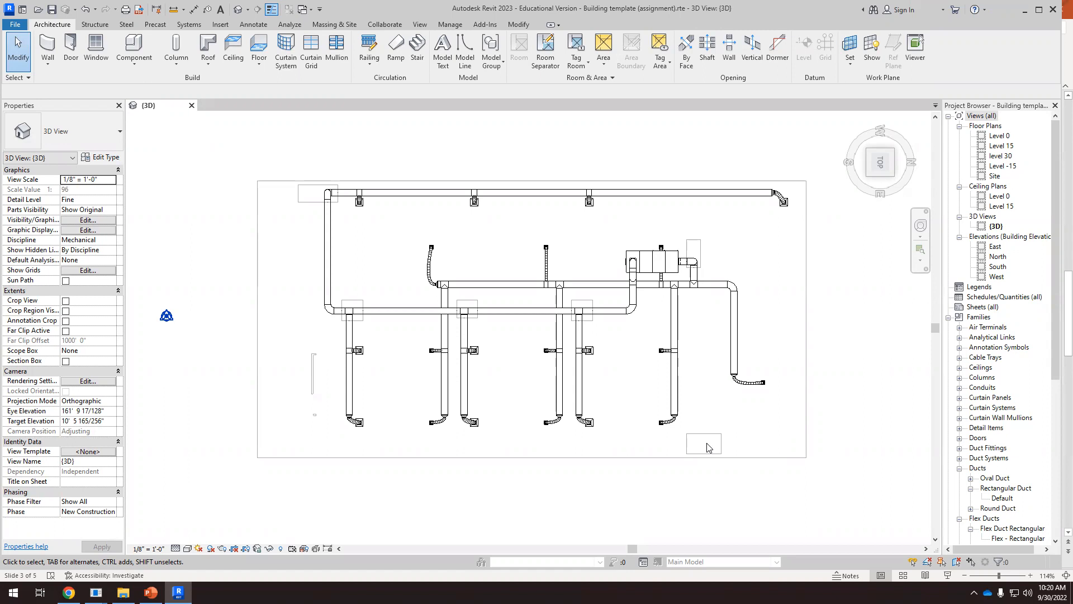
Open the Level -15 floor plan and set the top of its view range to Associated Level (Level -15)
double_click(1001, 166)
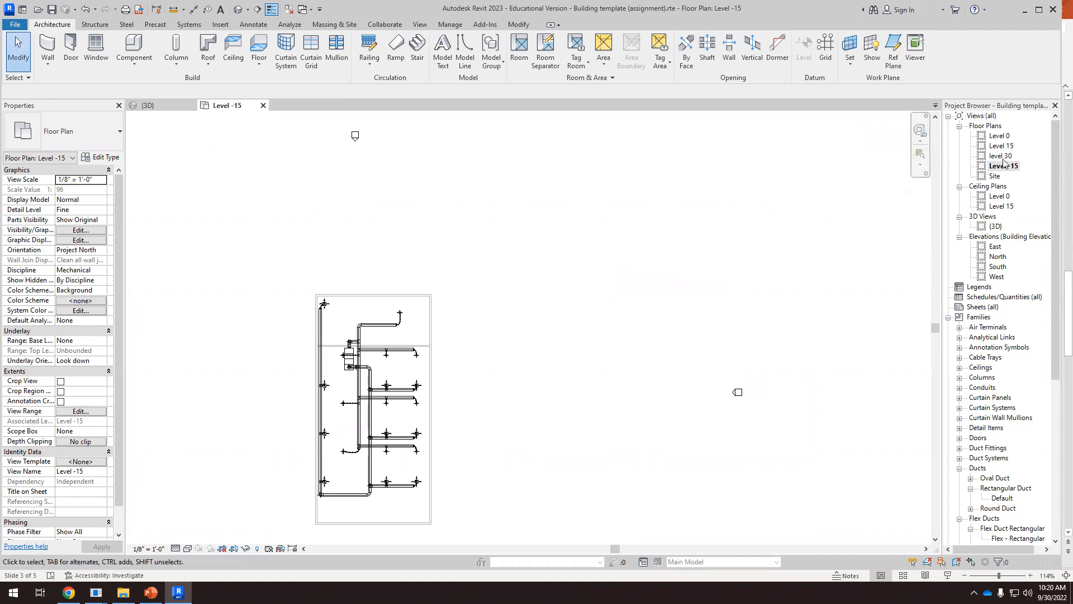
scroll(265, 340, "up", 2)
scroll(415, 335, "up", 2)
scroll(427, 324, "up", 4)
scroll(572, 247, "down", 3)
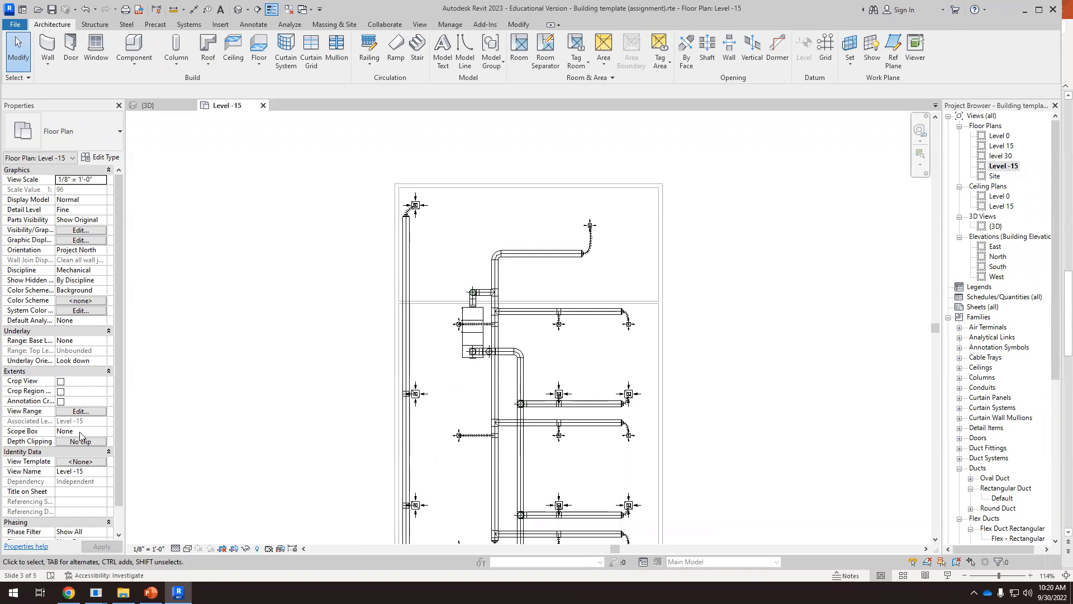
scroll(482, 272, "up", 1)
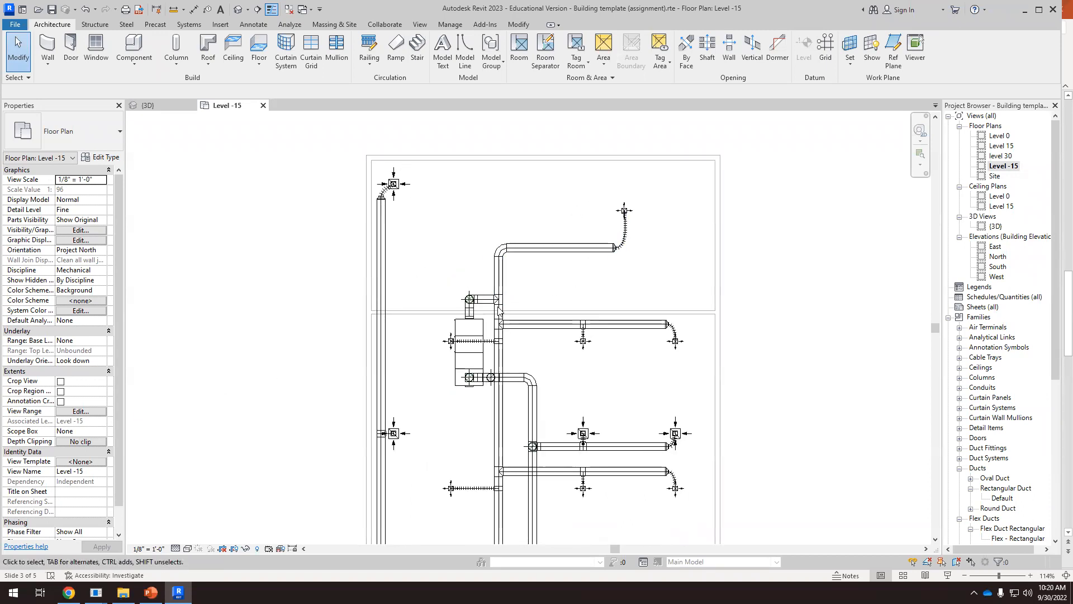
scroll(486, 321, "up", 1)
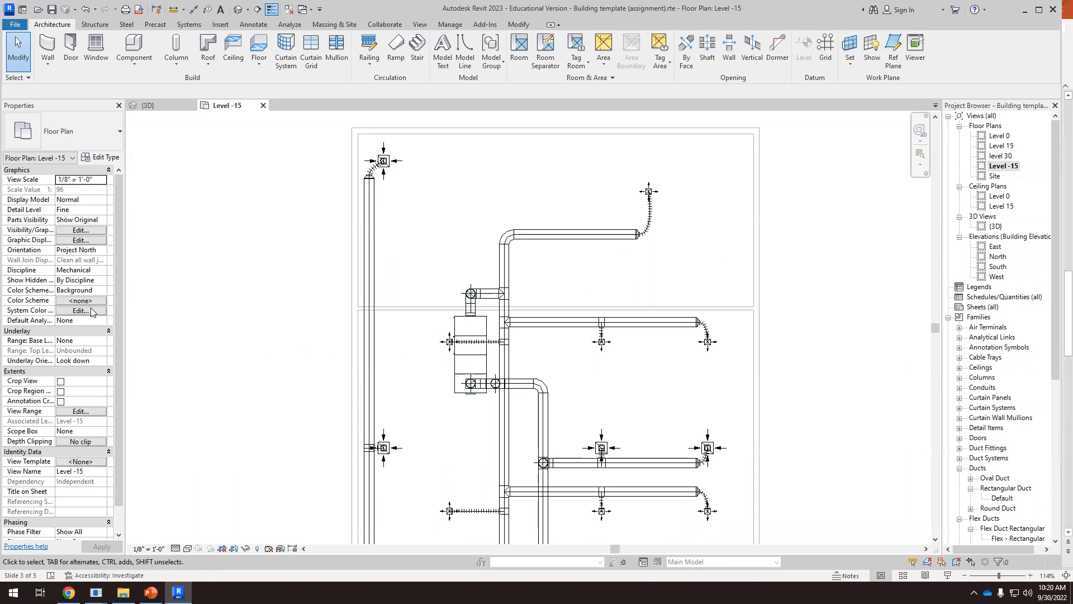
left_click(88, 415)
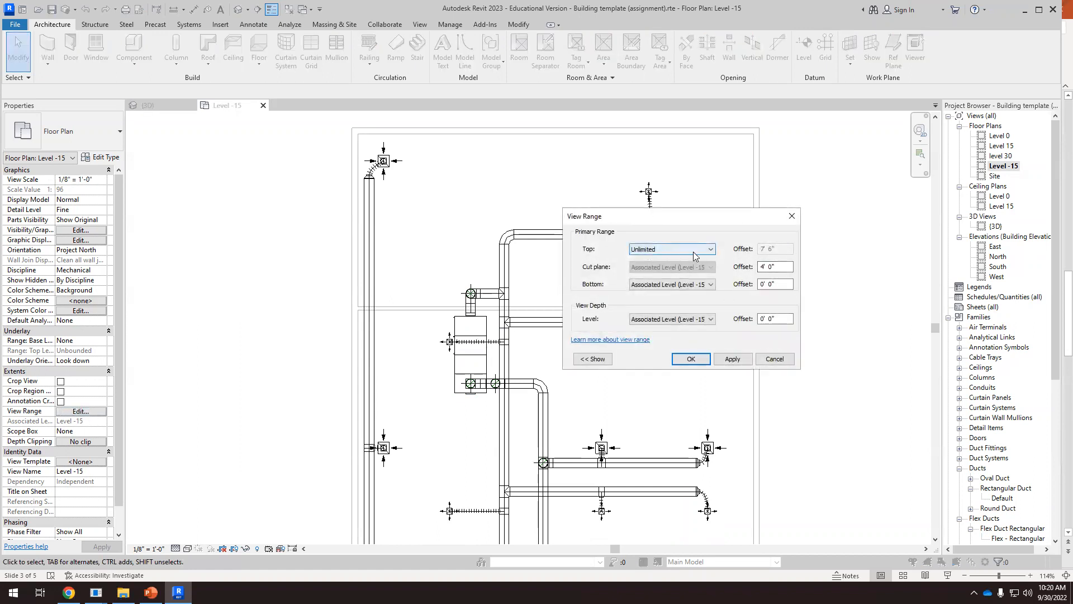
left_click(711, 250)
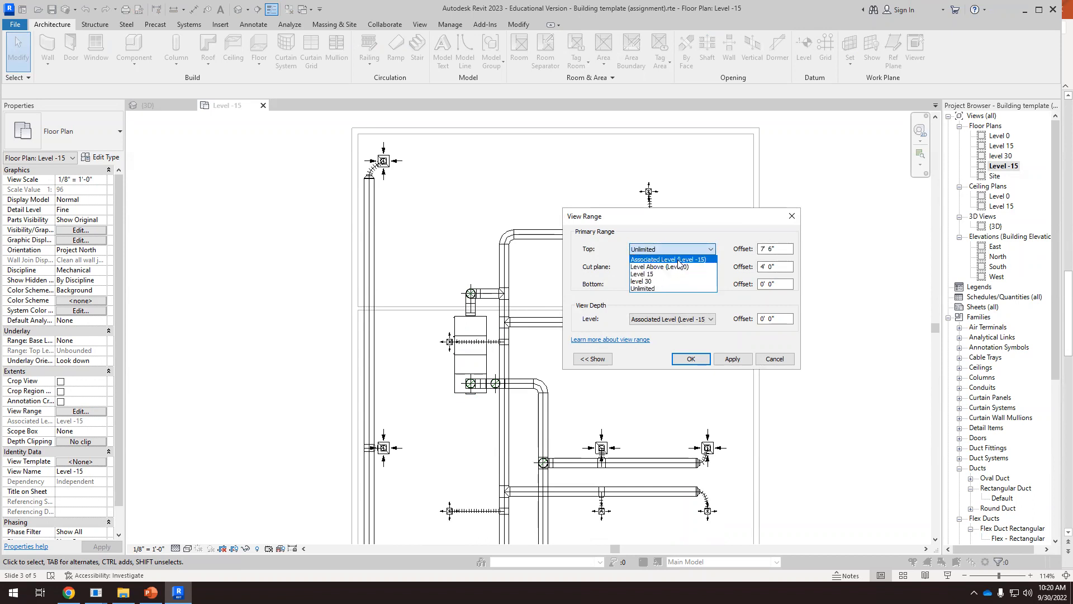
left_click(679, 260)
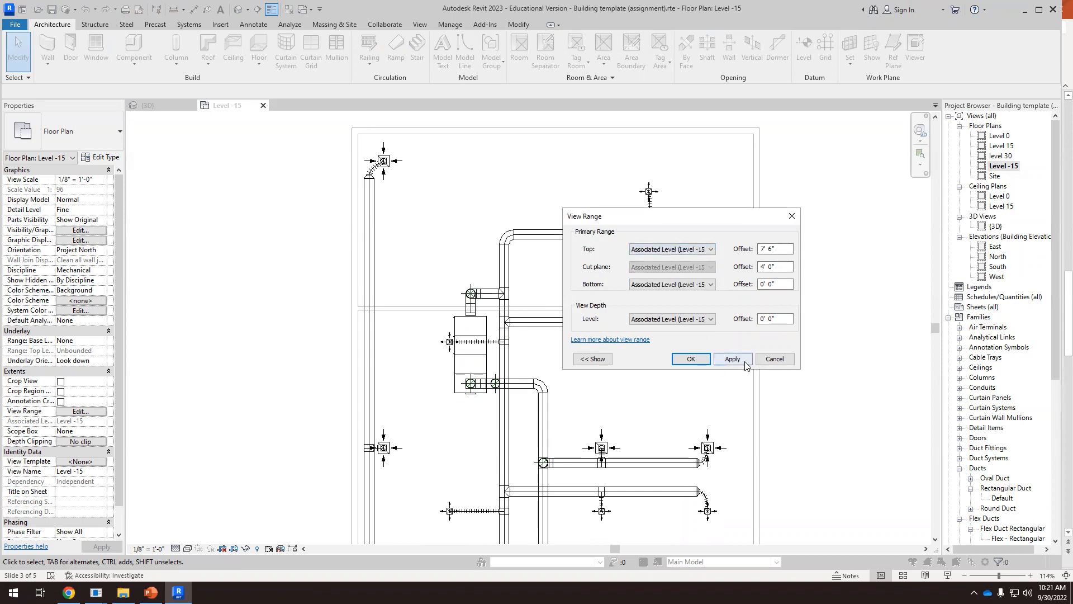
left_click(743, 361)
left_click(692, 359)
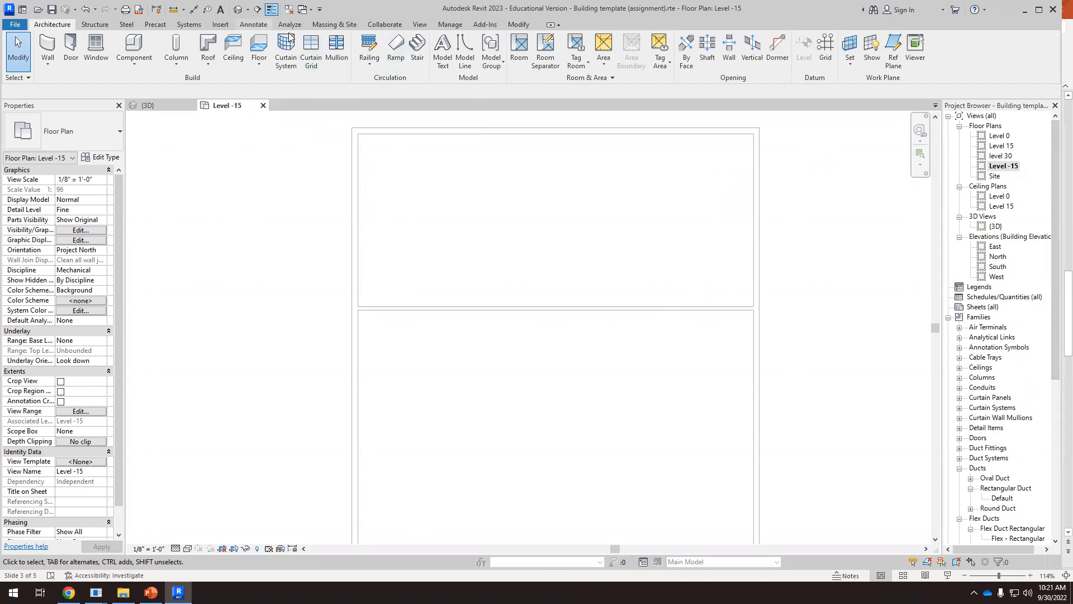
Start placing mechanical equipment on Level -15 and open the list of available types at its beginning
left_click(189, 25)
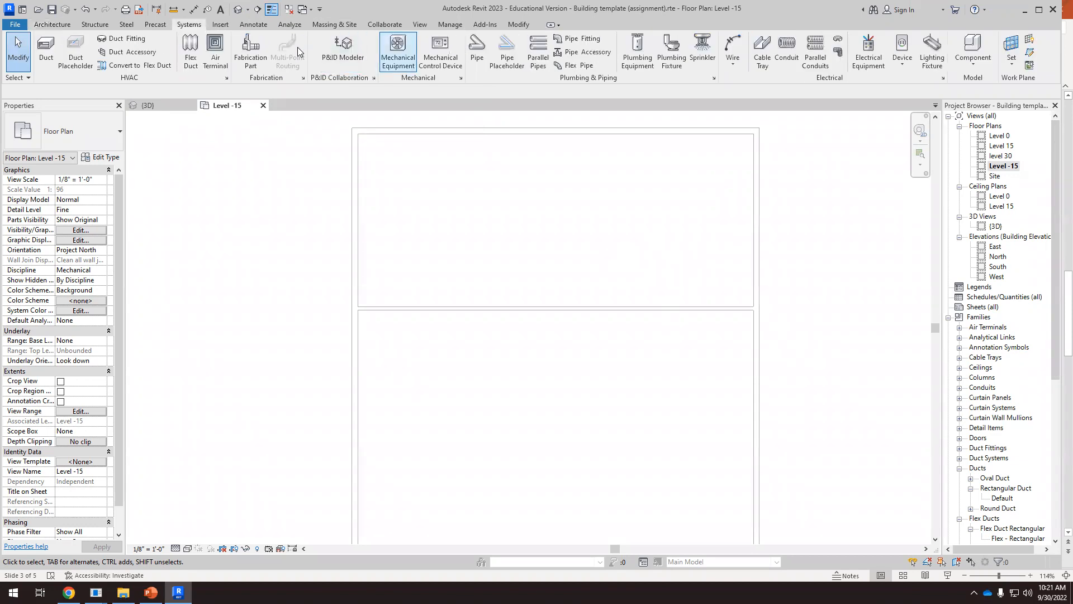
left_click(397, 53)
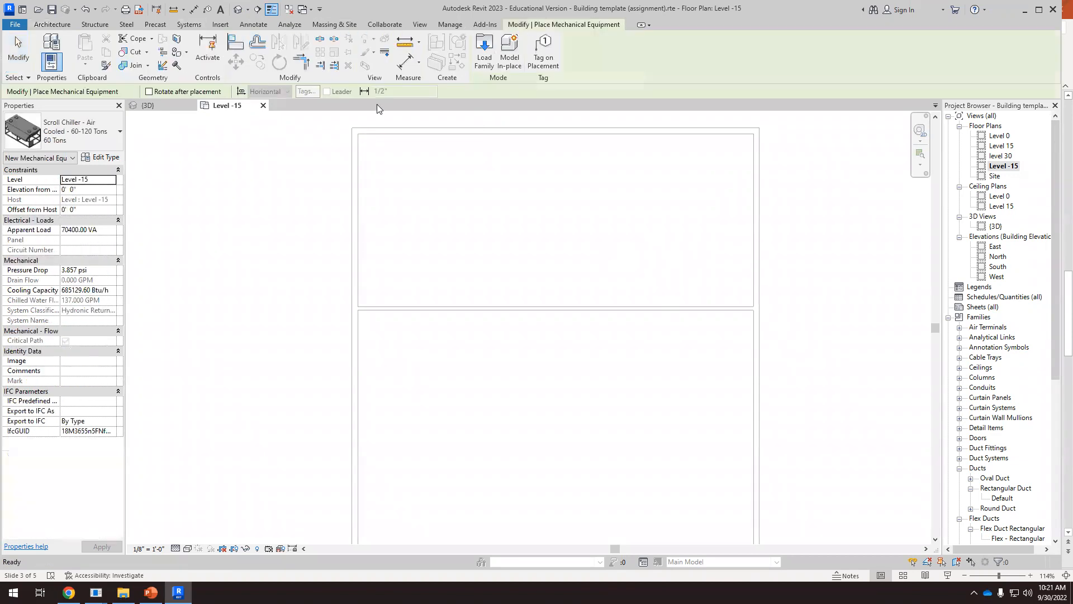
left_click(106, 140)
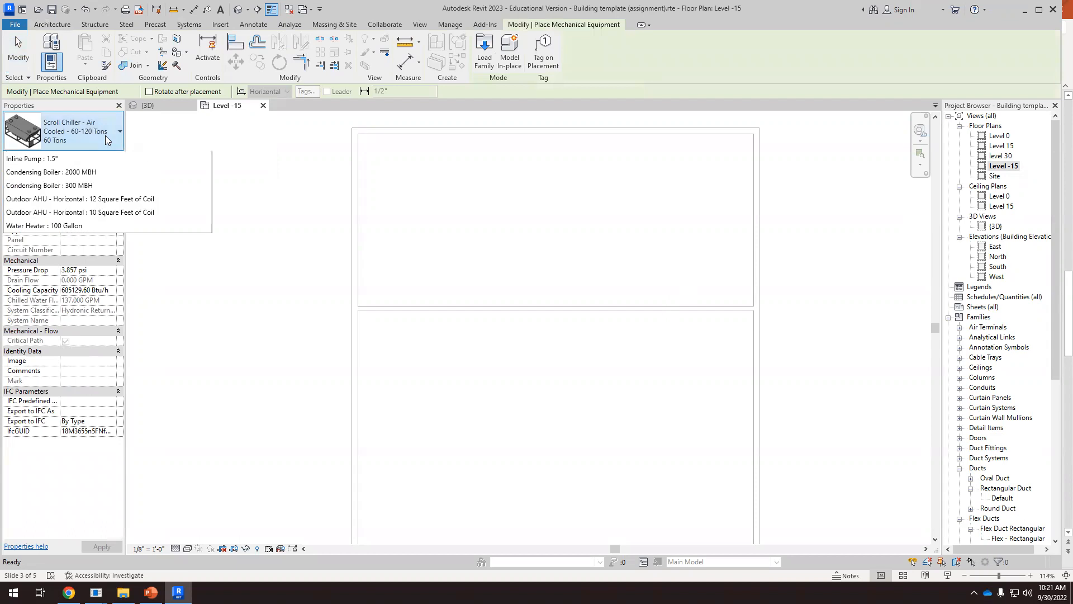
scroll(149, 264, "down", 5)
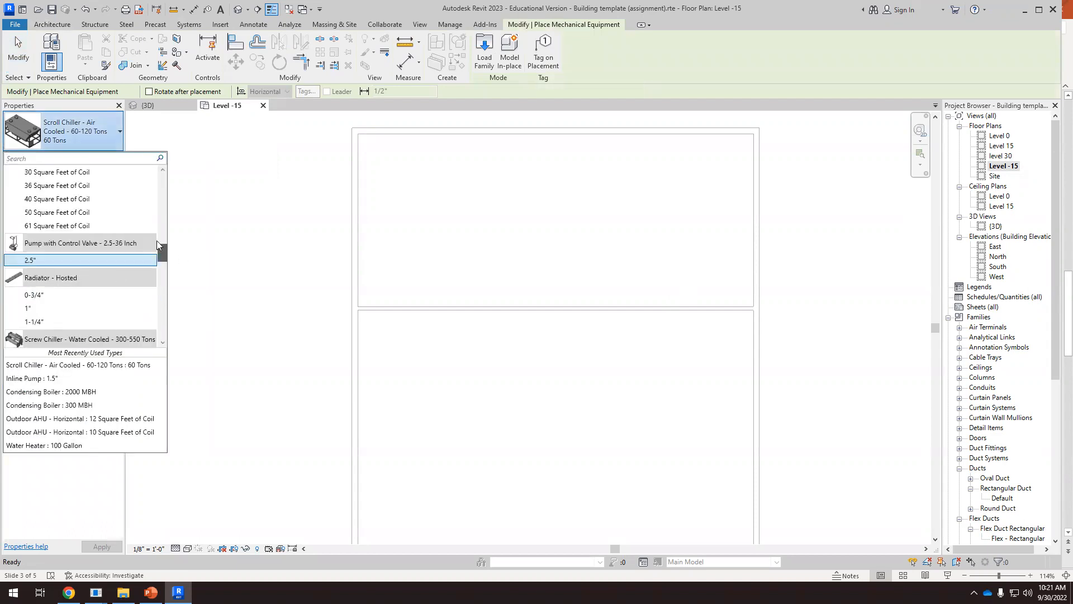
left_click_drag(159, 249, 168, 169)
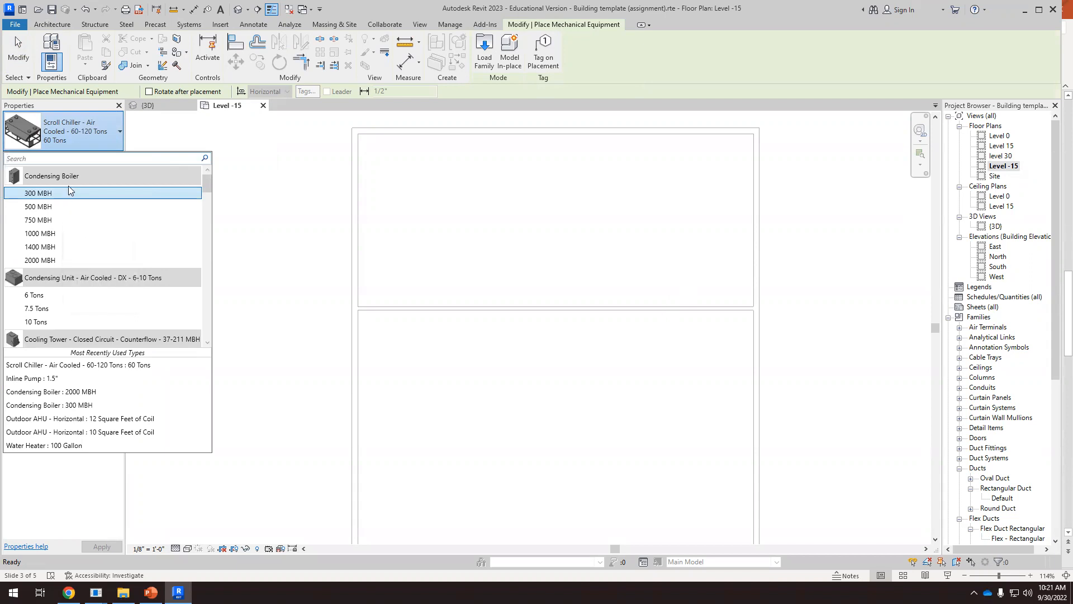
Examine the available condensing unit, cooling tower, heat pump, inline pump, outdoor AHU, control valve pump and hosted radiator types
mouse_move(81, 281)
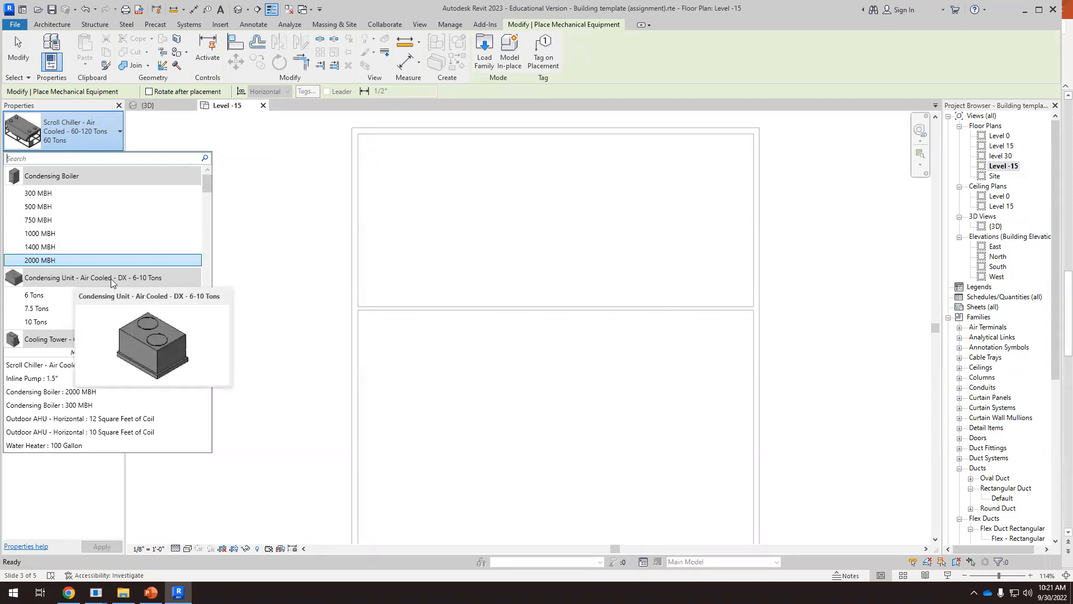
scroll(109, 279, "down", 2)
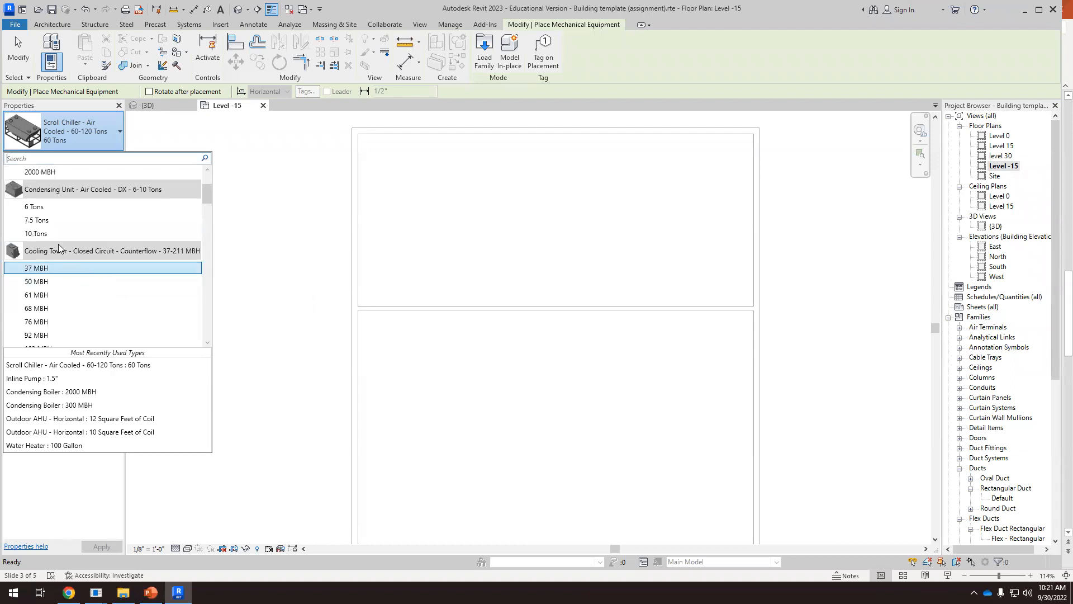
scroll(61, 255, "down", 3)
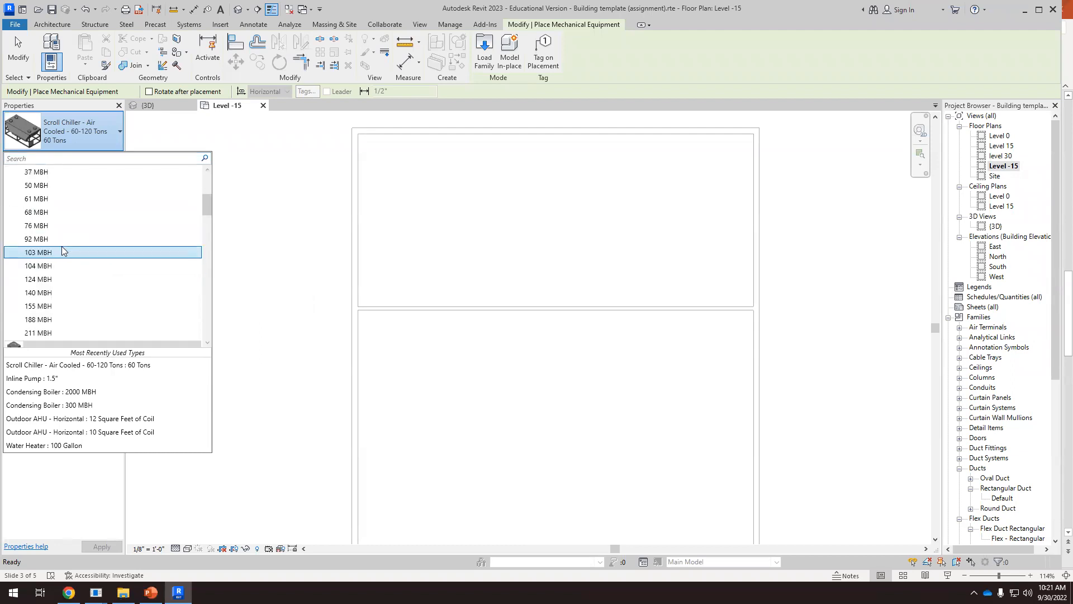
scroll(62, 254, "down", 1)
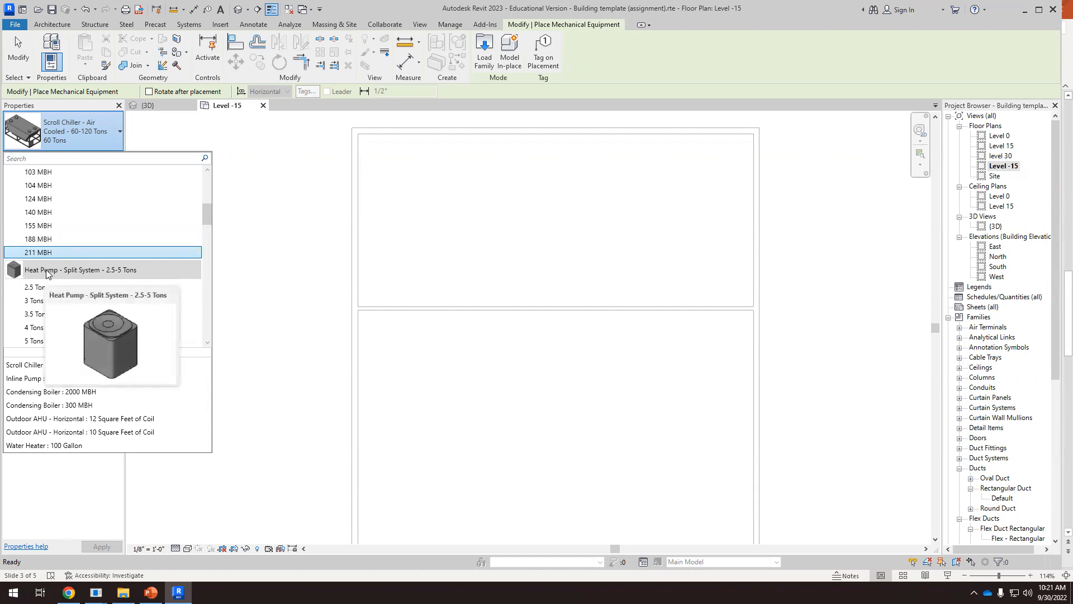
scroll(68, 272, "down", 3)
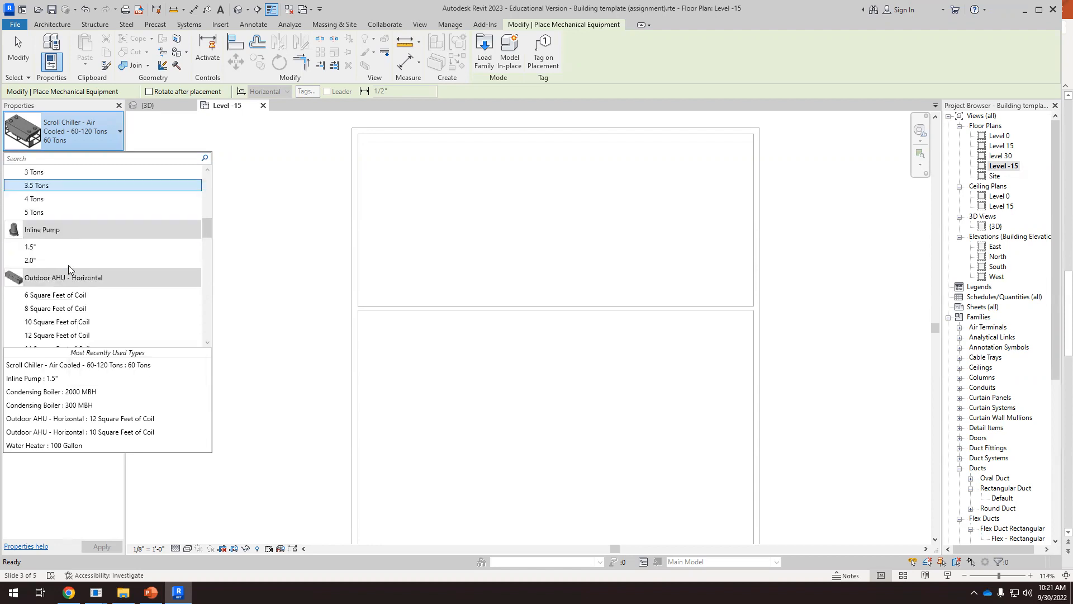
mouse_move(51, 231)
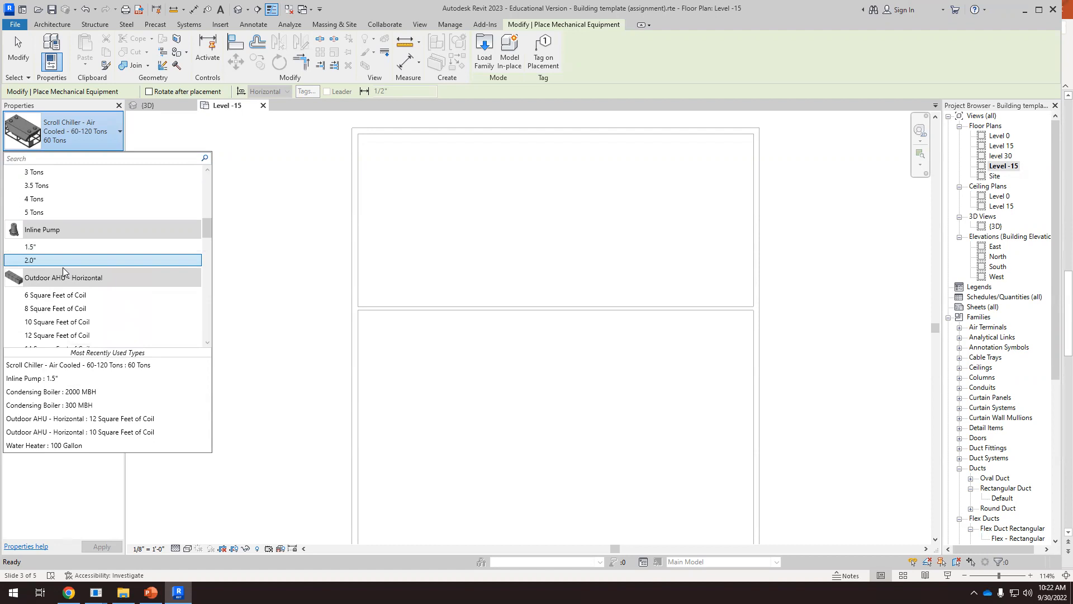
scroll(62, 255, "down", 1)
scroll(63, 254, "down", 2)
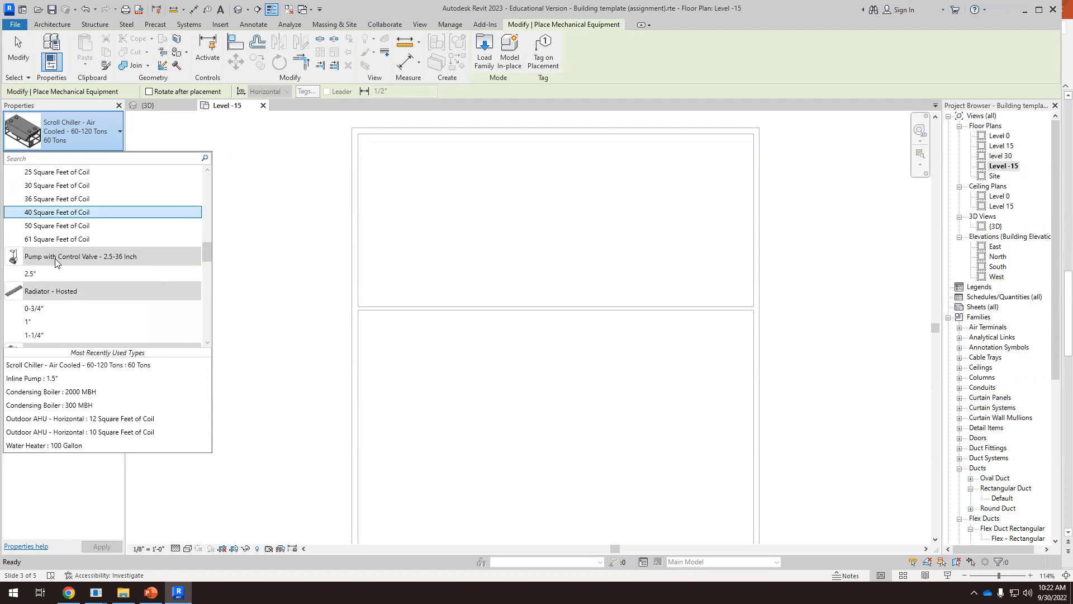
scroll(56, 256, "up", 6)
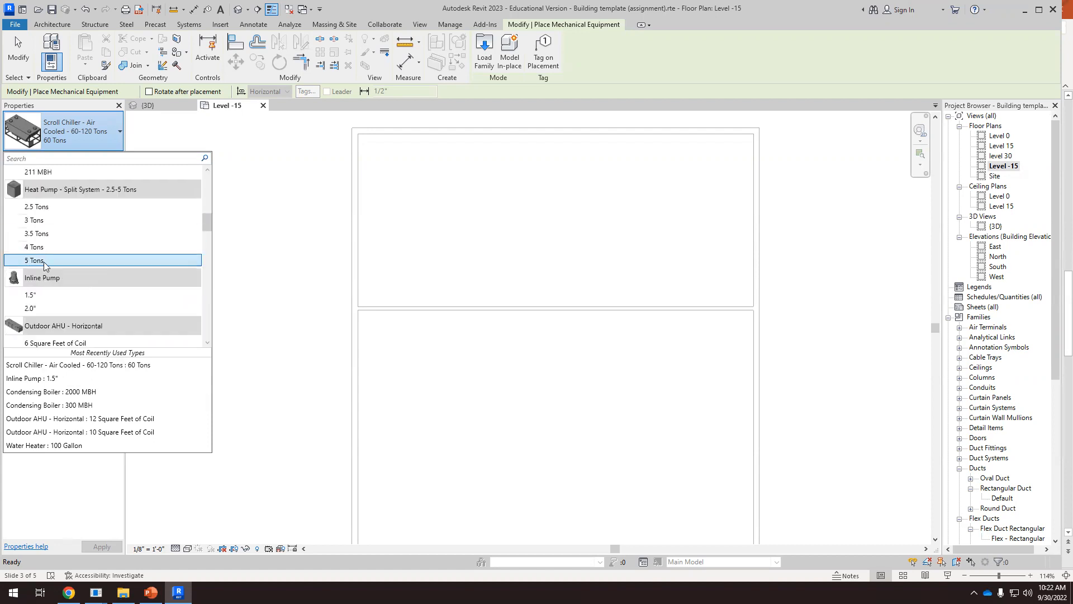
scroll(53, 249, "down", 5)
scroll(47, 259, "down", 1)
scroll(47, 268, "down", 1)
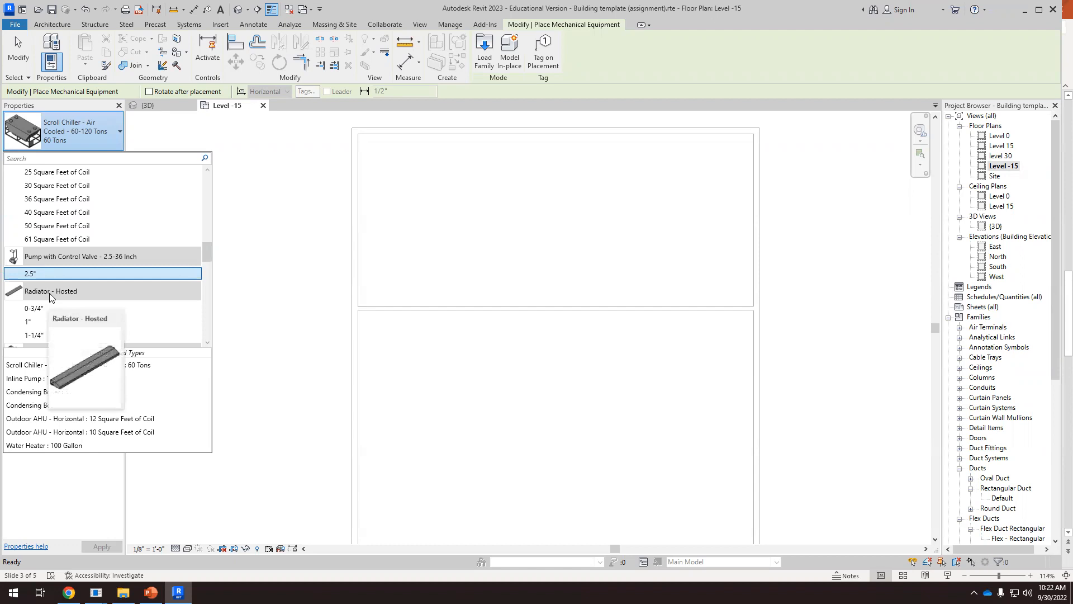
Examine the available screw and scroll chiller, vertical storage tank, fan-powered terminal unit, water heater and vertical WSHP types
scroll(51, 293, "down", 2)
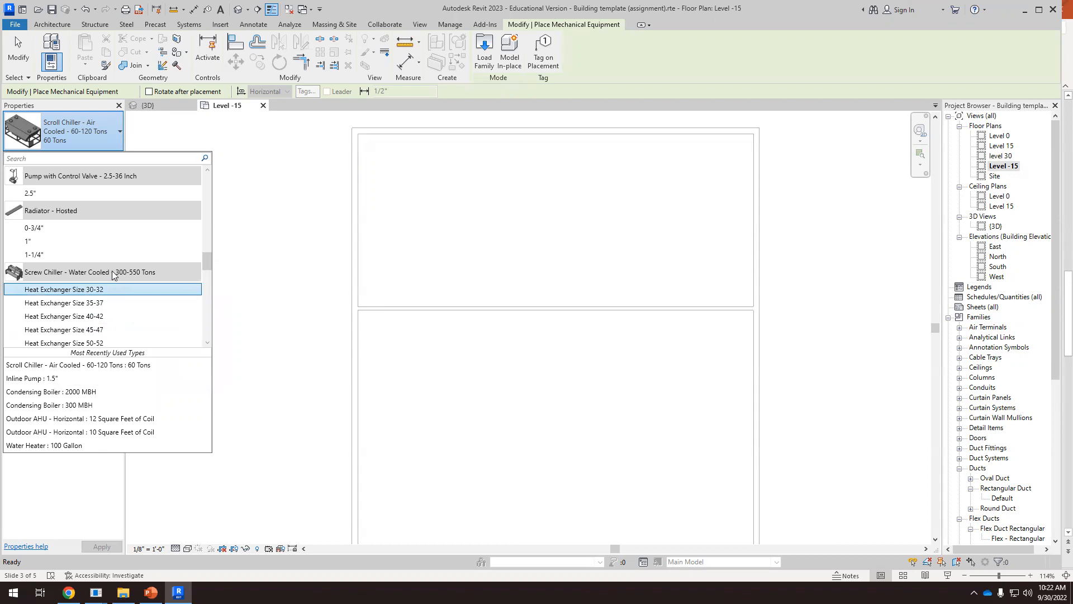
scroll(112, 276, "down", 3)
scroll(107, 278, "down", 1)
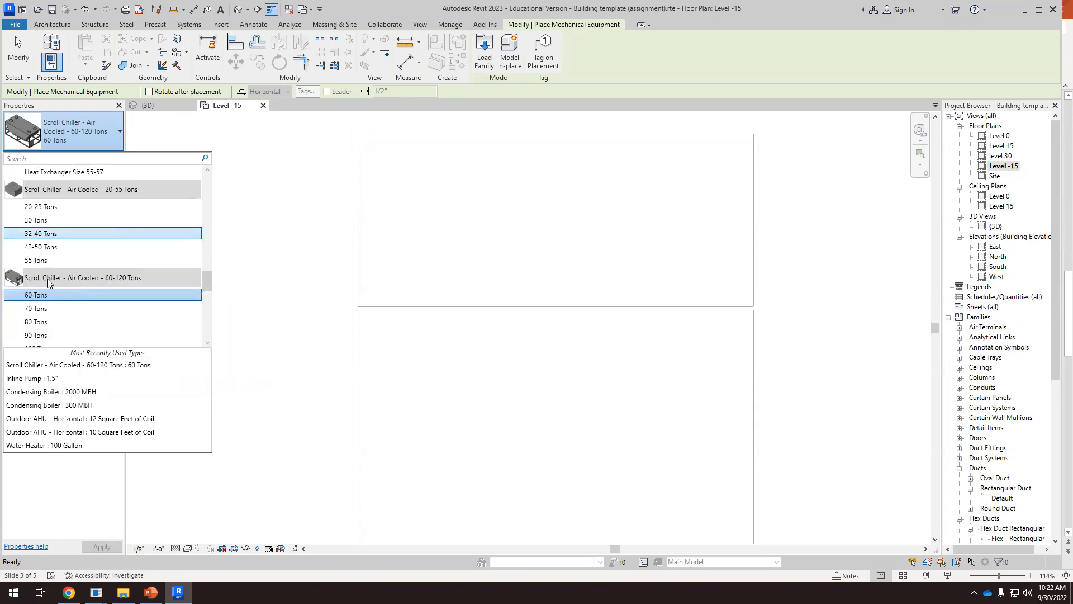
scroll(53, 283, "down", 3)
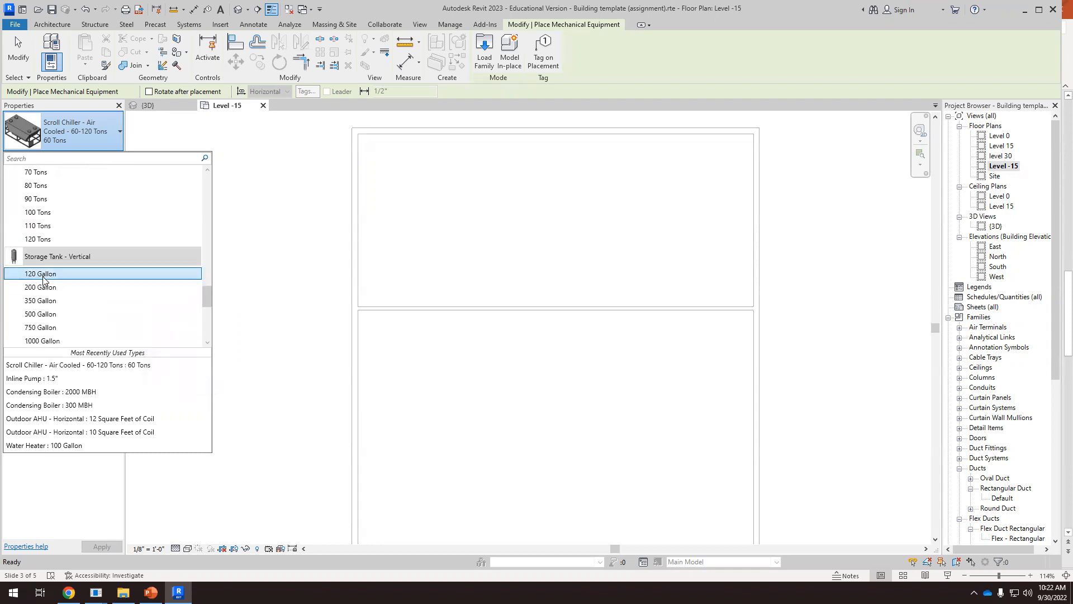
scroll(49, 261, "down", 3)
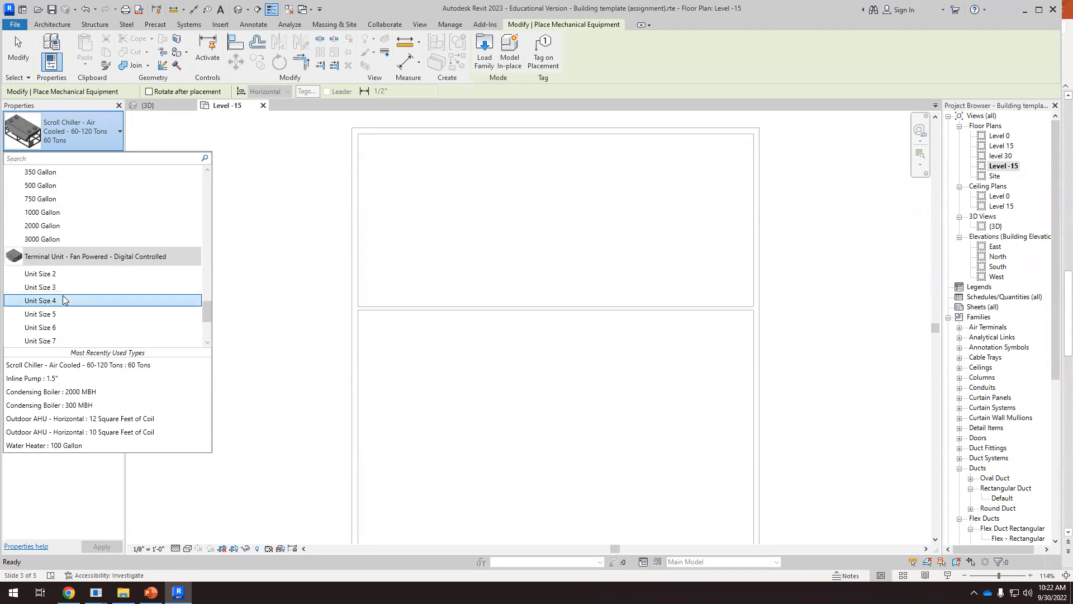
scroll(81, 260, "down", 3)
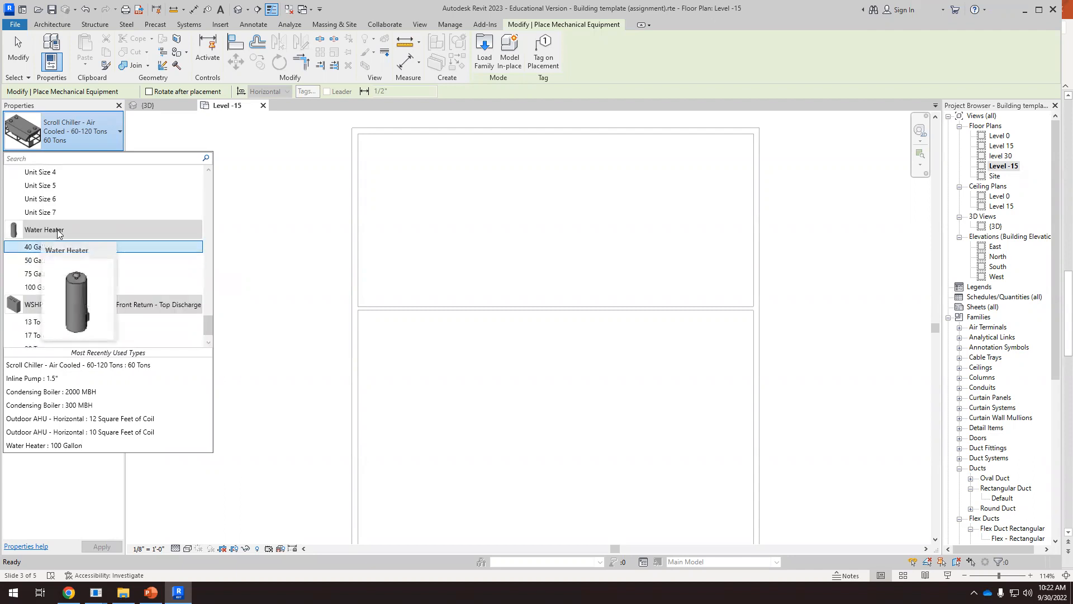
scroll(60, 246, "up", 5)
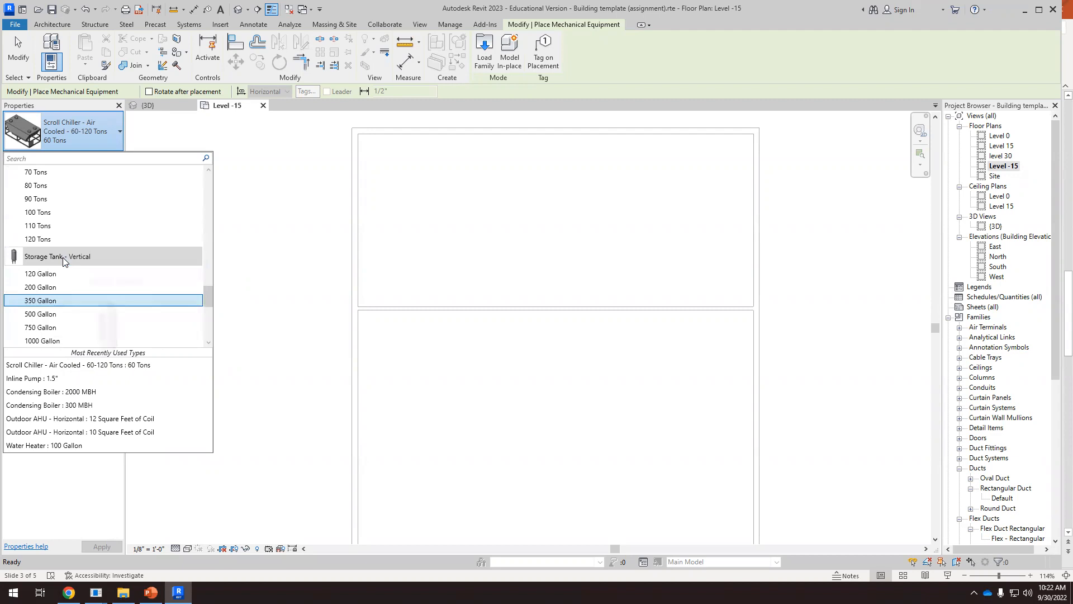
scroll(63, 257, "down", 2)
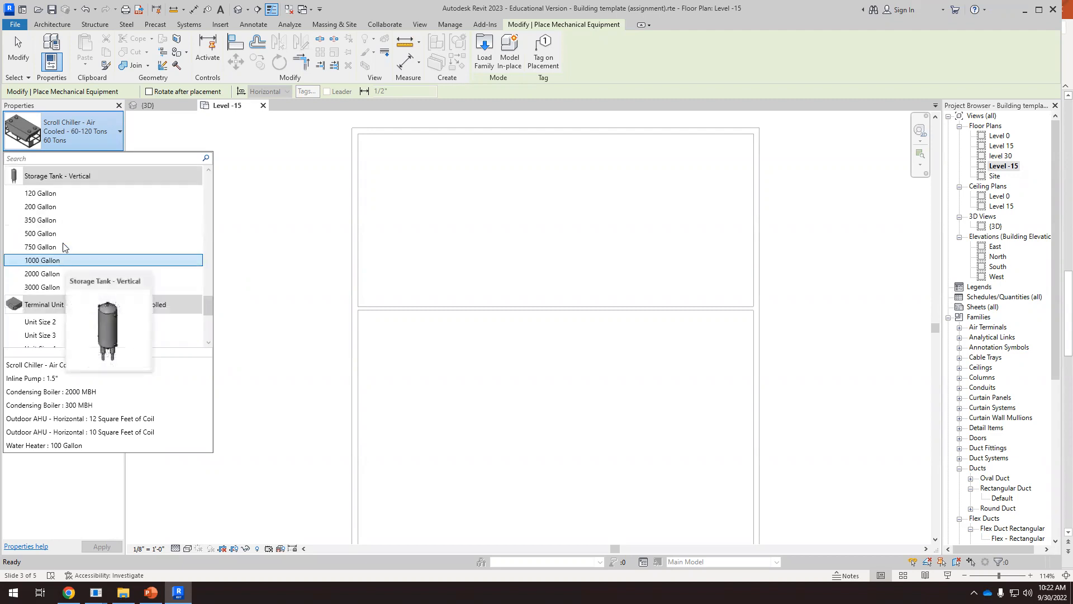
scroll(63, 196, "down", 5)
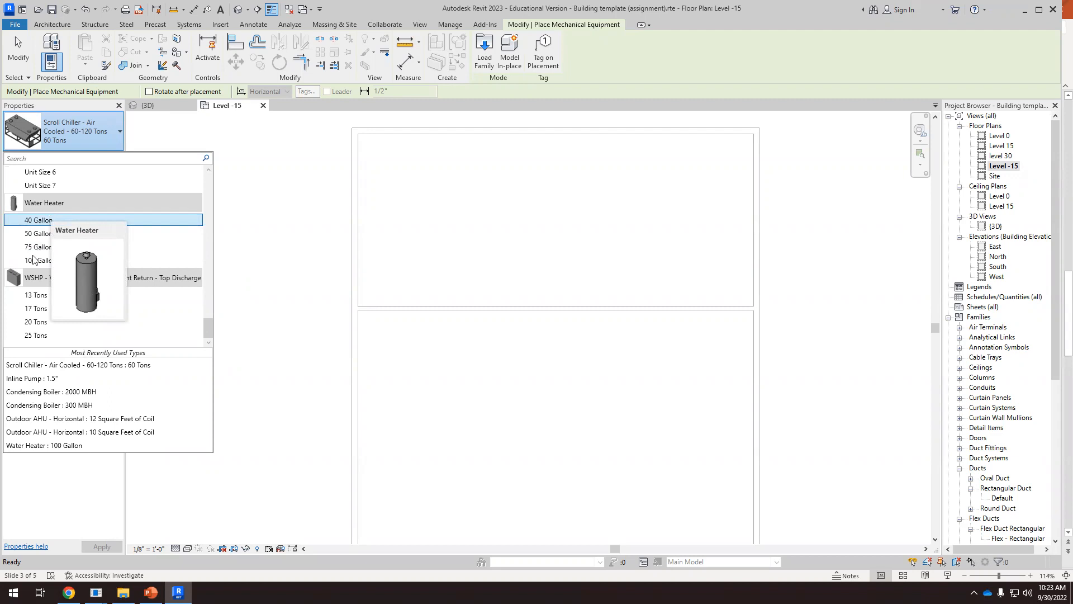
mouse_move(33, 283)
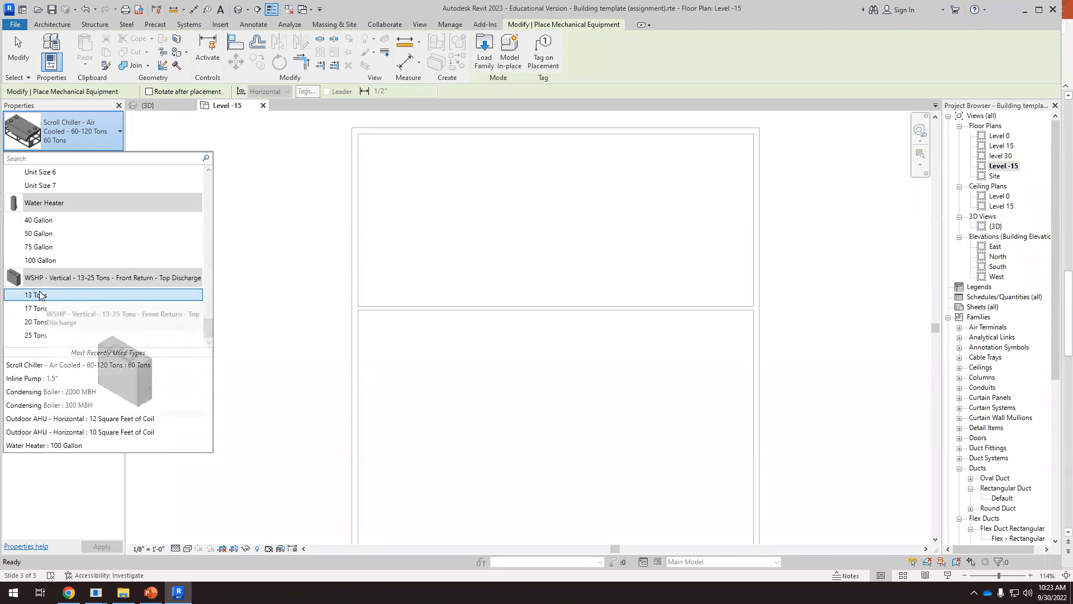
Place a 300 MBH Condensing Boiler in the upper room of the Level -15 plan, about 5' from the east wall
scroll(133, 299, "up", 9)
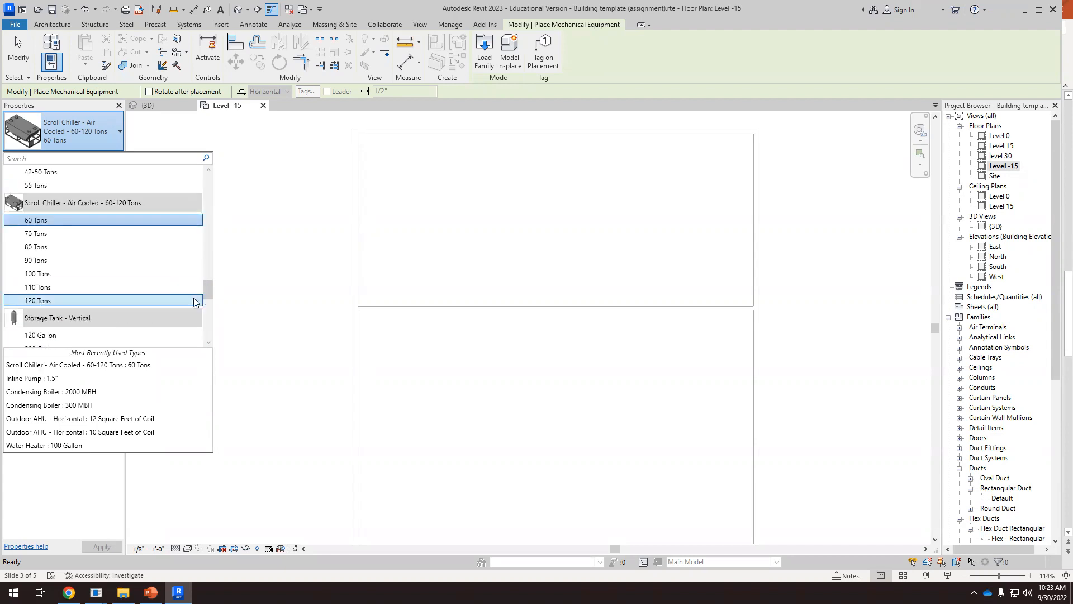
left_click_drag(210, 289, 209, 193)
scroll(61, 218, "up", 2)
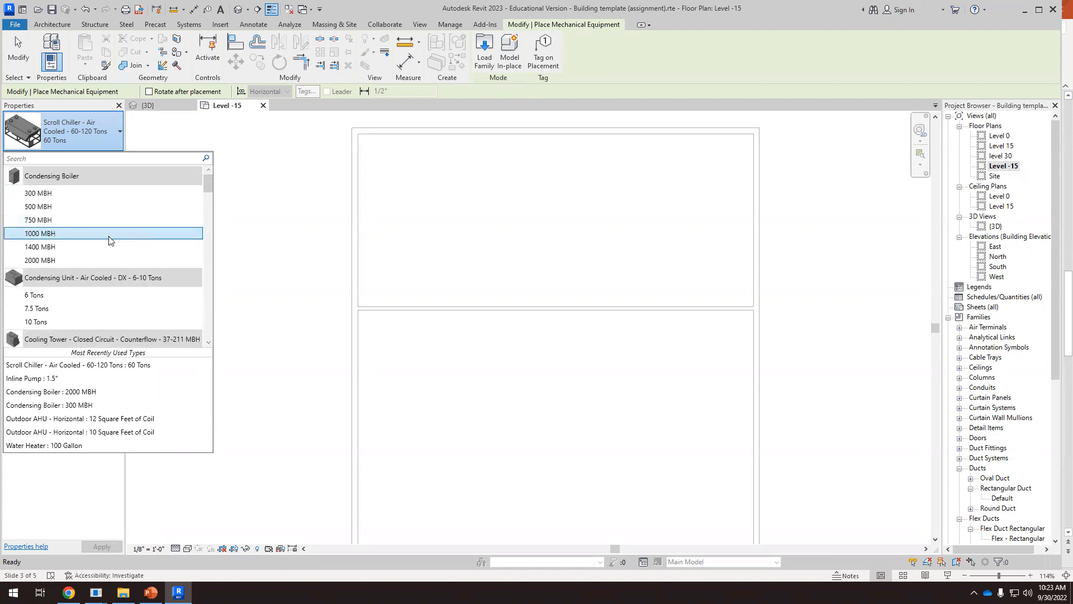
left_click(44, 194)
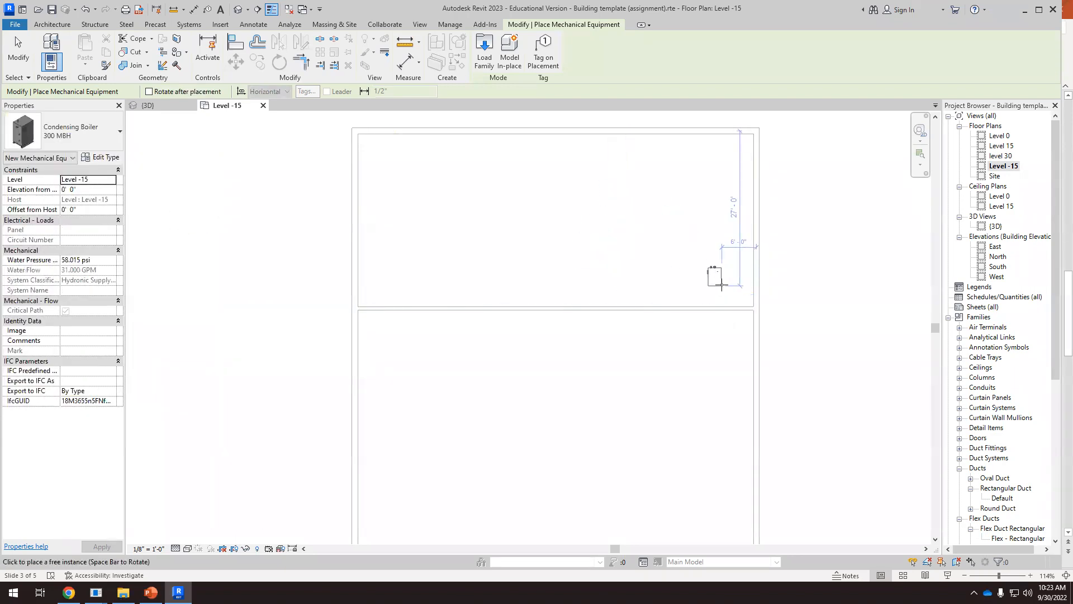
left_click(726, 271)
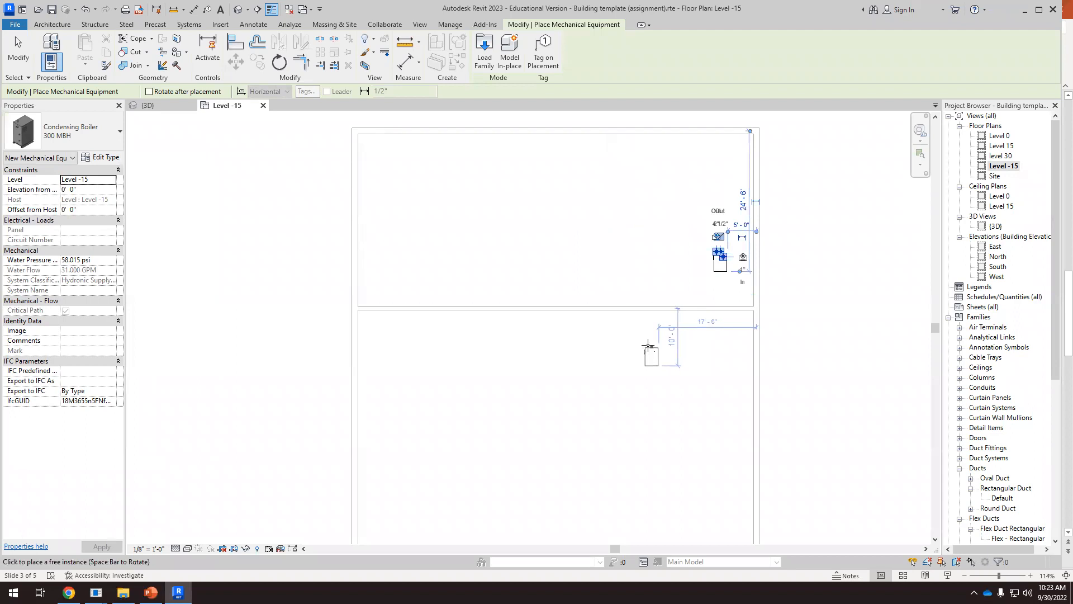
key("Escape")
key("Escape")
Select the placed condensing boiler and examine its pipe and duct connectors, including their sizes and flow directions
scroll(748, 265, "up", 2)
scroll(748, 265, "up", 1)
left_click(707, 263)
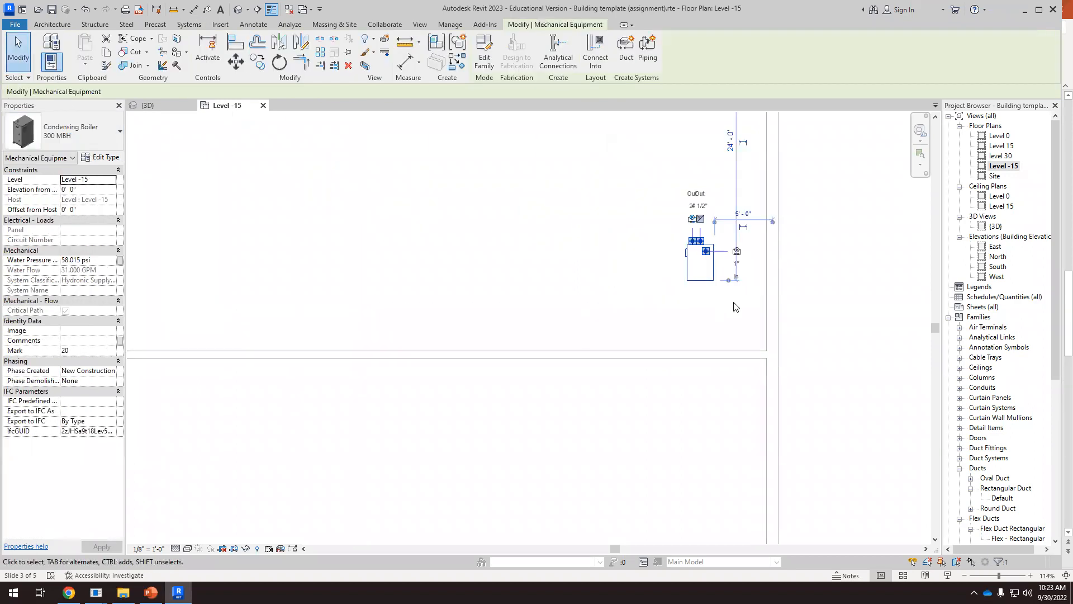
scroll(699, 231, "up", 5)
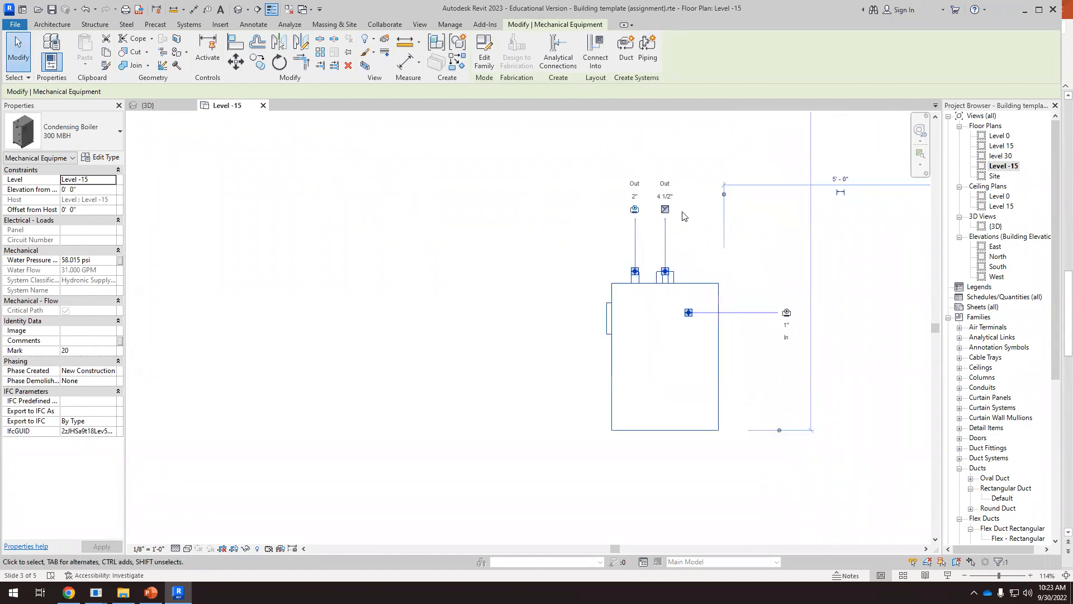
scroll(680, 212, "up", 2)
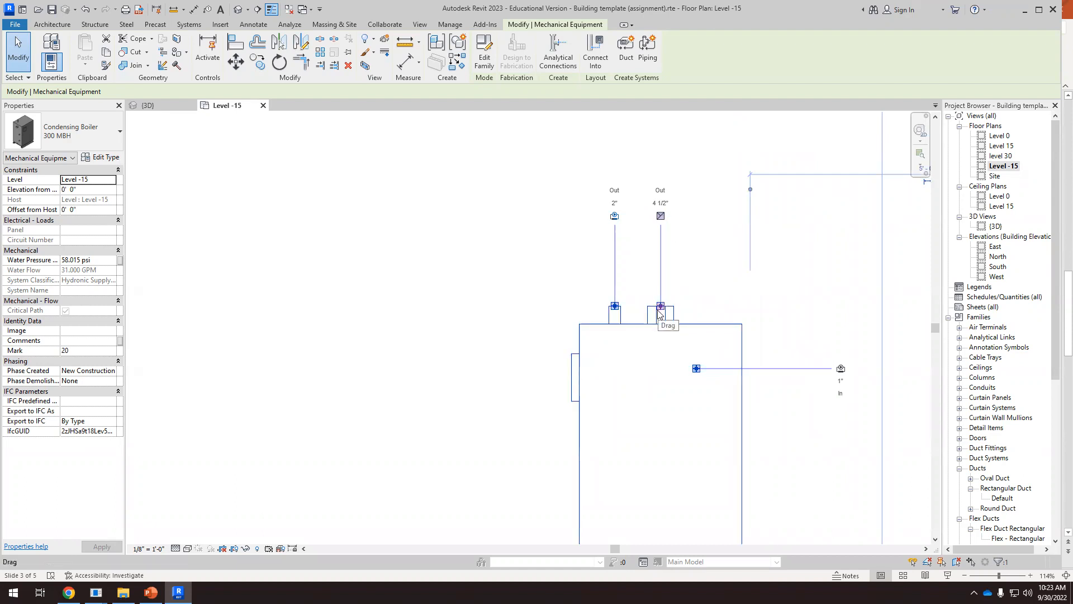
scroll(609, 252, "up", 1)
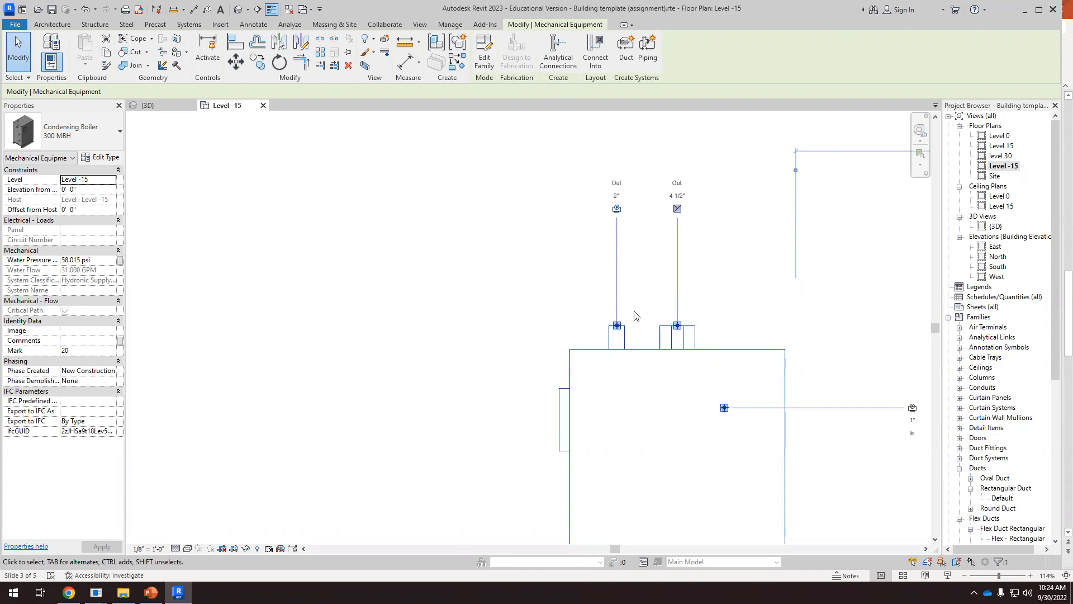
scroll(636, 318, "down", 3)
scroll(643, 327, "up", 1)
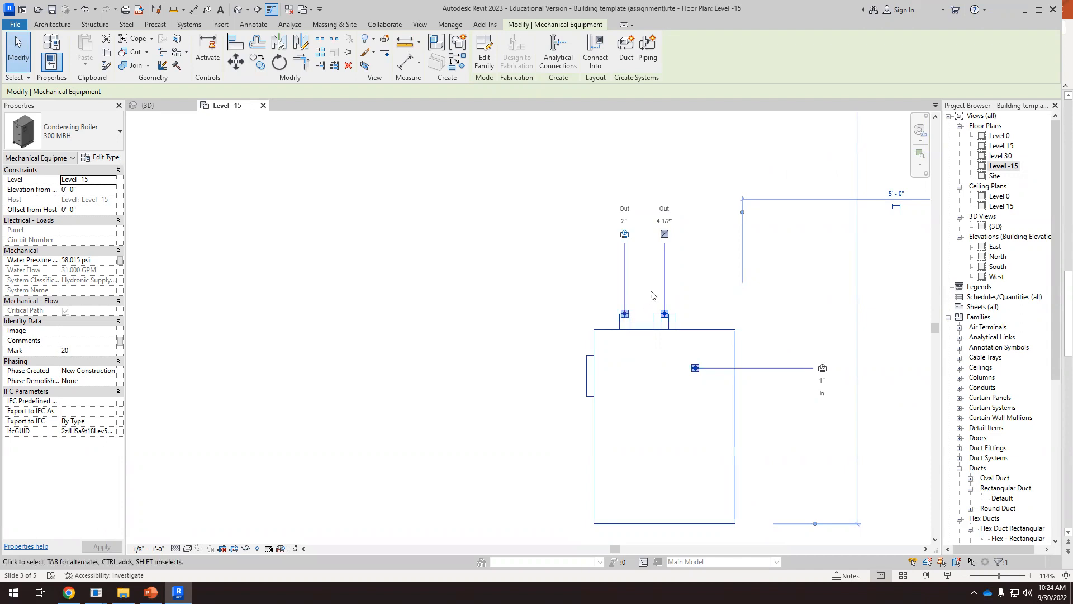
scroll(654, 291, "down", 2)
scroll(744, 373, "up", 1)
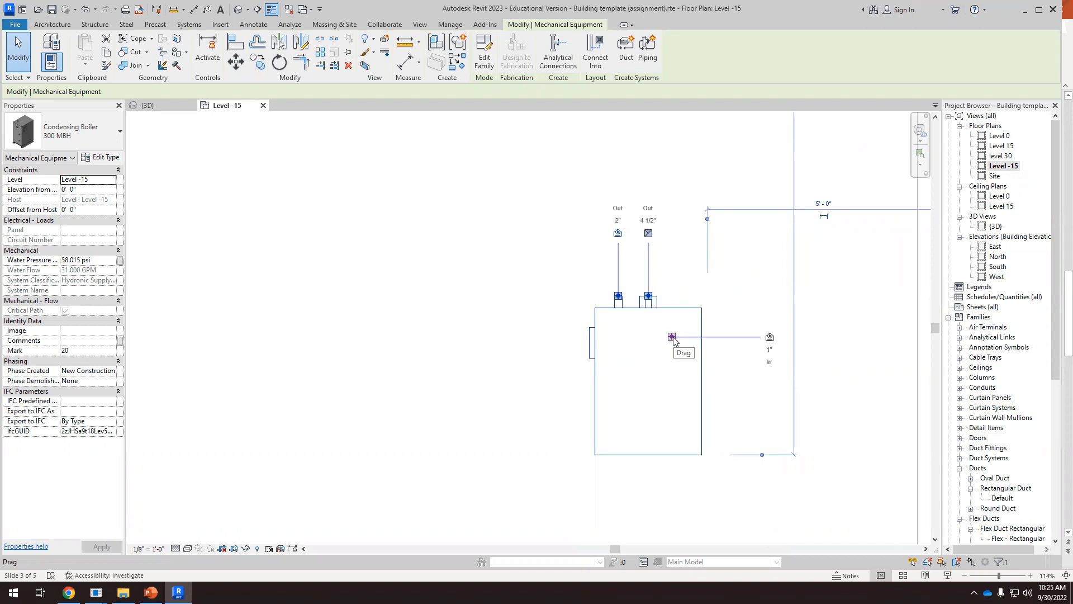
scroll(674, 335, "down", 3)
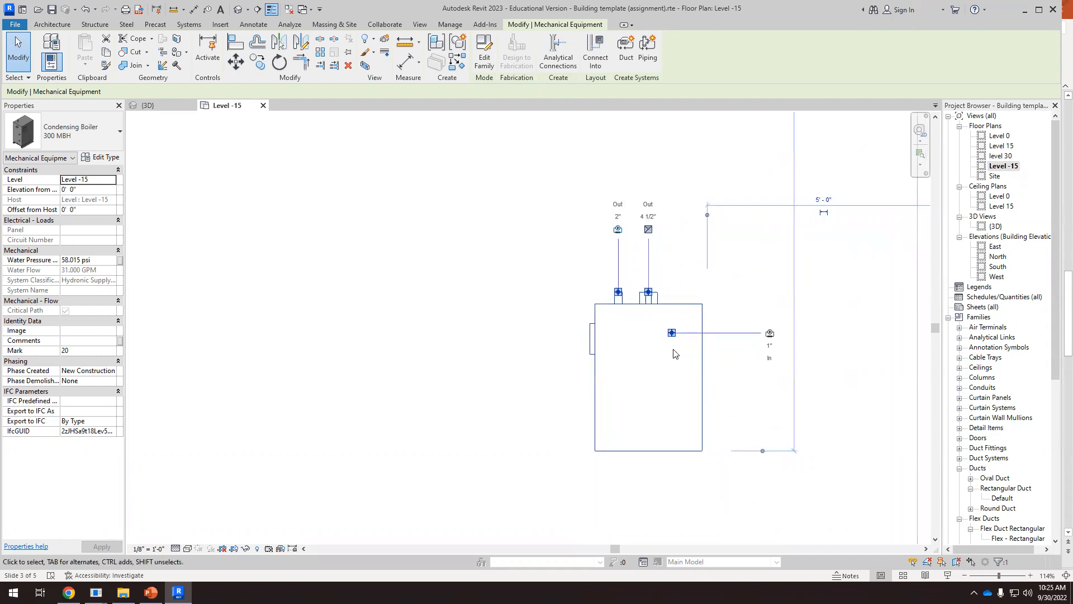
left_click(713, 318)
scroll(468, 269, "down", 2)
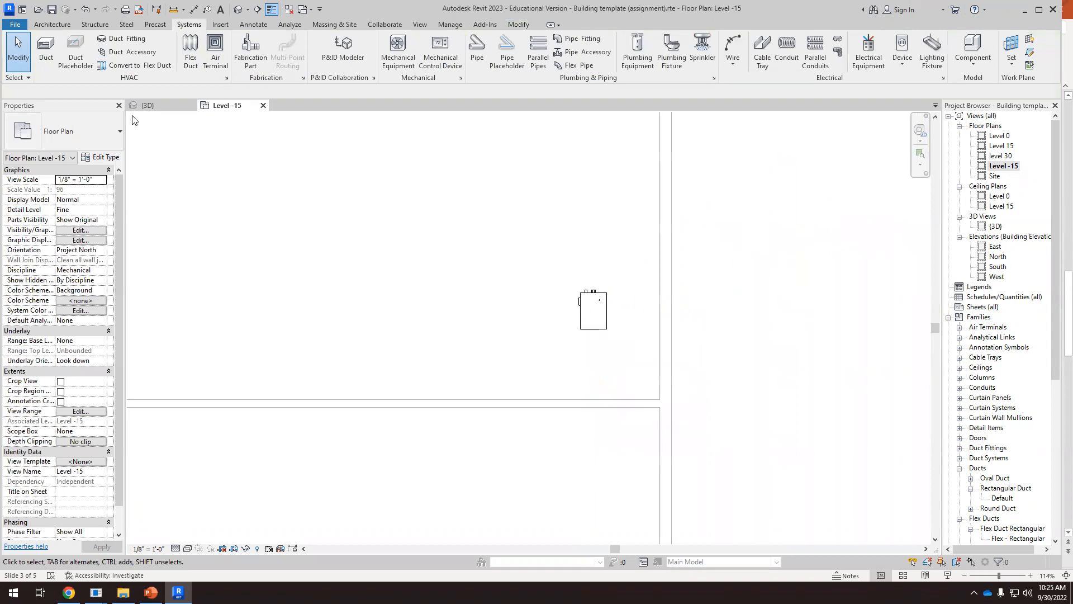
Switch to the 3D view, view the model from the top and select the condensing boiler
left_click(147, 106)
middle_click_drag(556, 284, 706, 385, "shift")
left_click(881, 156)
scroll(643, 391, "up", 4)
scroll(675, 380, "up", 5)
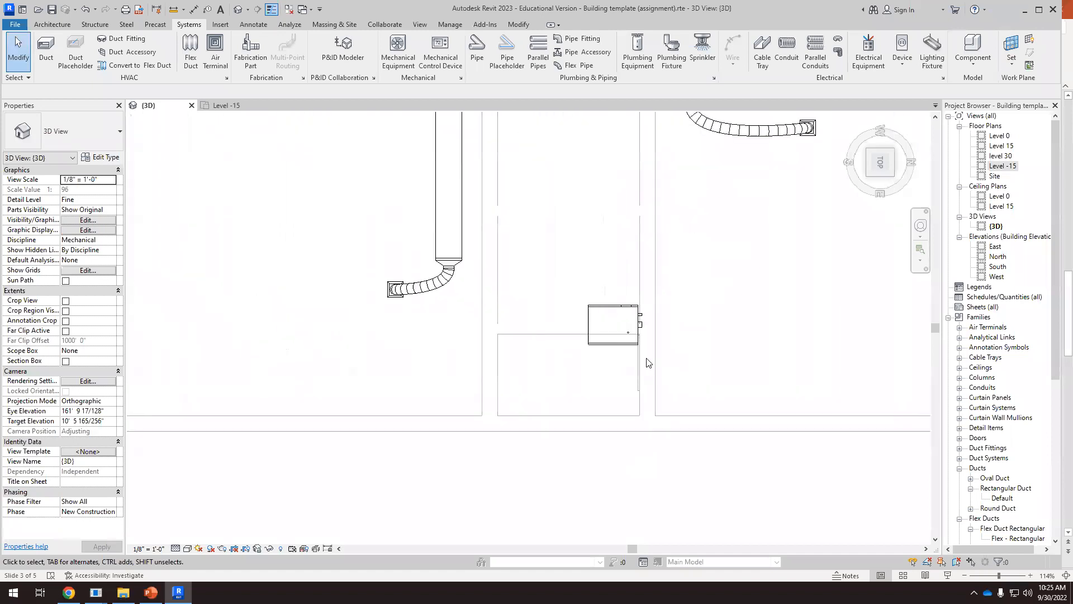
left_click(624, 303)
scroll(682, 387, "down", 3)
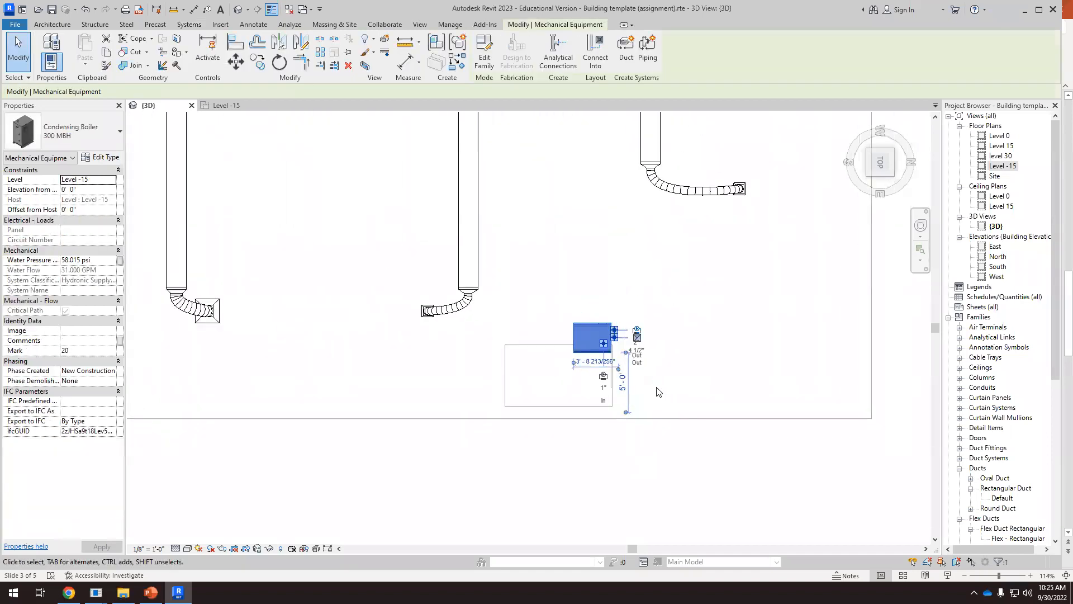
Set the visual style of the 3D view to Wireframe
left_click(188, 549)
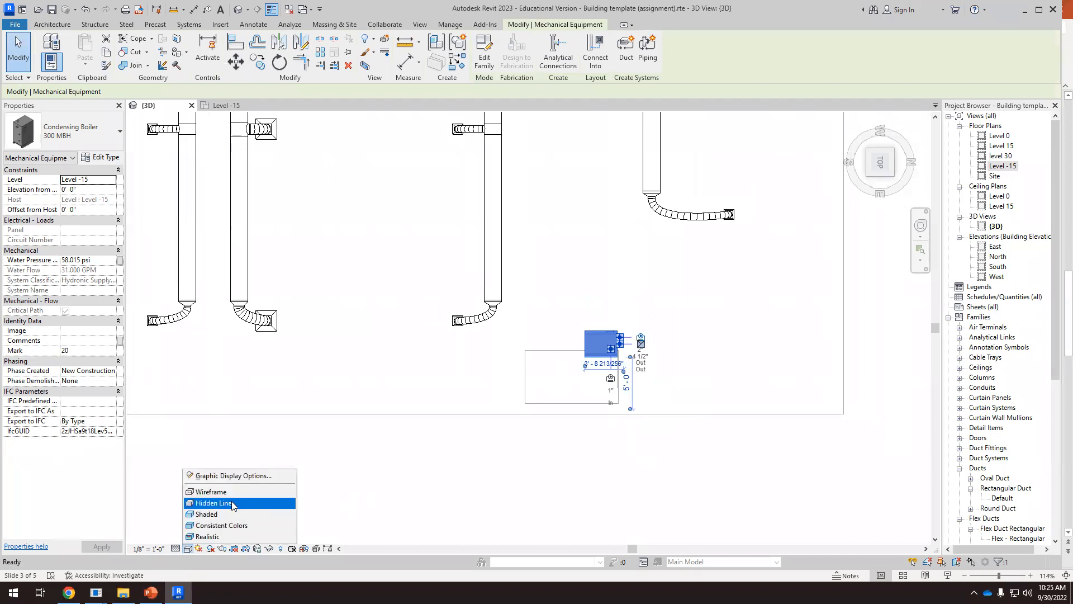
left_click(232, 504)
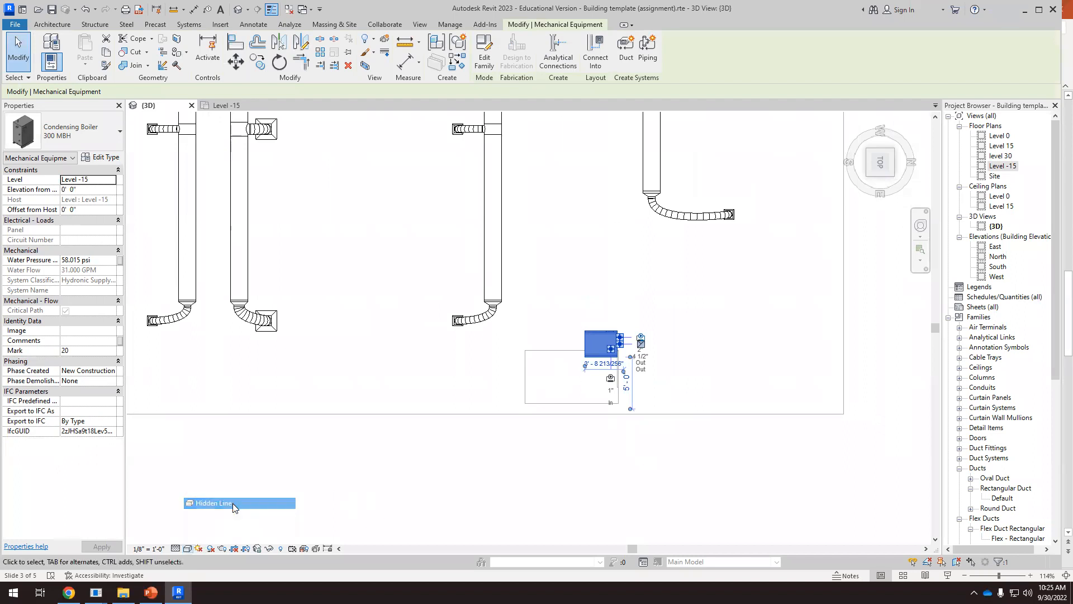
left_click(188, 548)
left_click(205, 492)
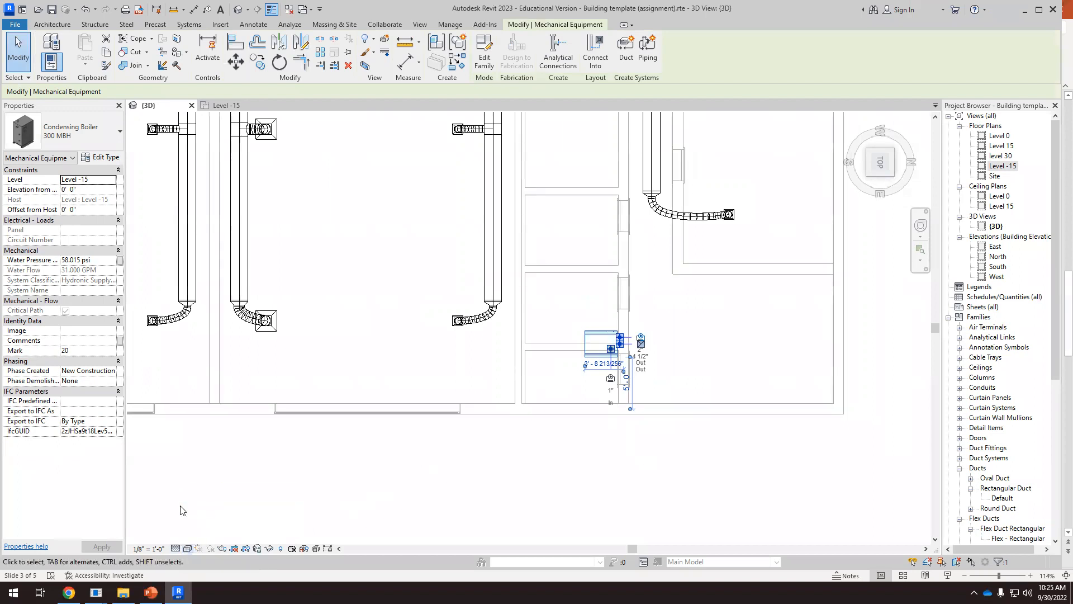
Move the condensing boiler out of the row of small rooms into the adjacent larger corner room, about 2' from the nearest exterior wall
scroll(414, 370, "down", 1)
scroll(556, 313, "down", 1)
left_click(621, 338)
scroll(576, 349, "up", 1)
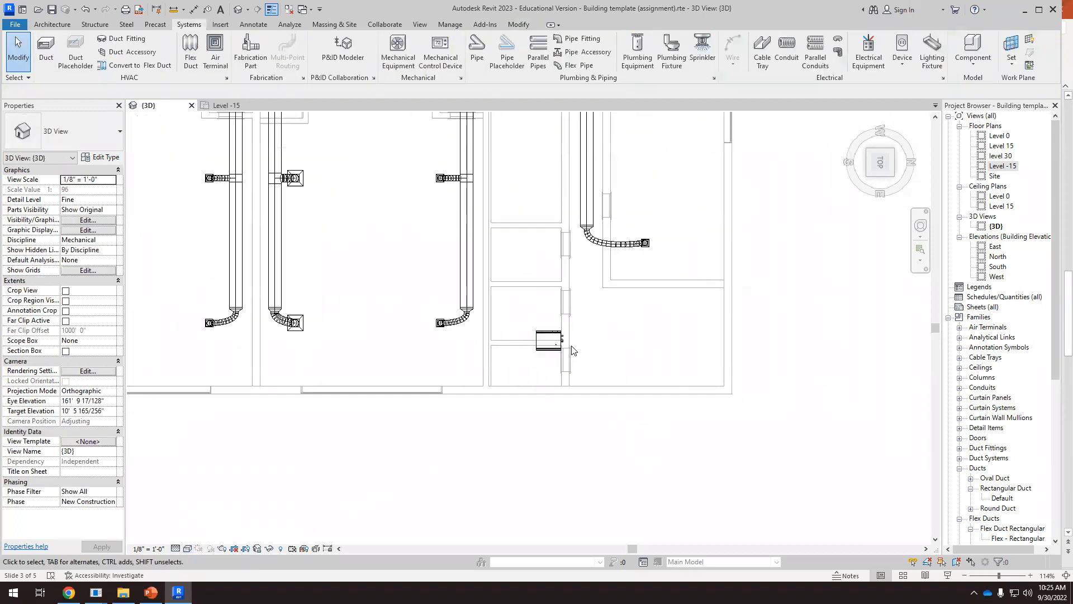
left_click(544, 331)
left_click_drag(548, 332, 624, 417)
left_click(621, 430)
scroll(615, 370, "up", 3)
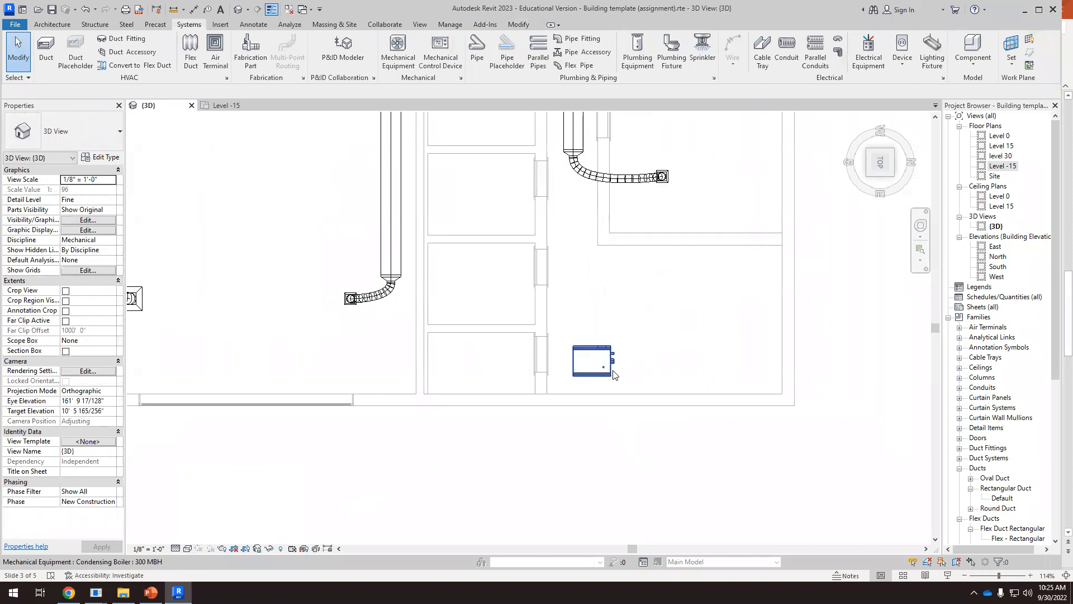
Rotate the condensing boiler 180° about its center so its outlet connectors face the row of small rooms
left_click(616, 368)
scroll(615, 364, "up", 2)
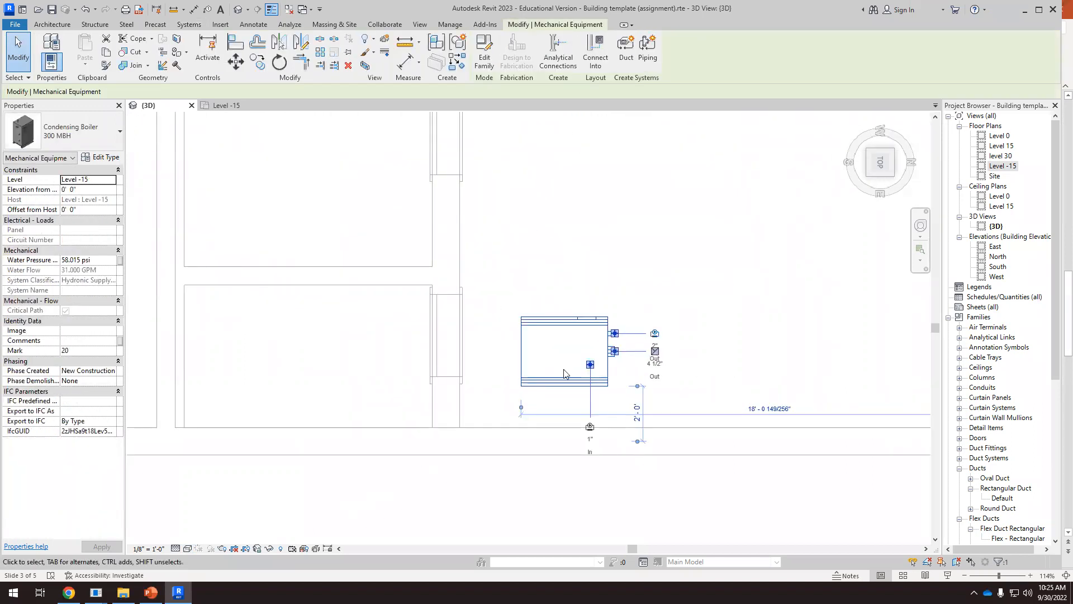
scroll(505, 396, "down", 5)
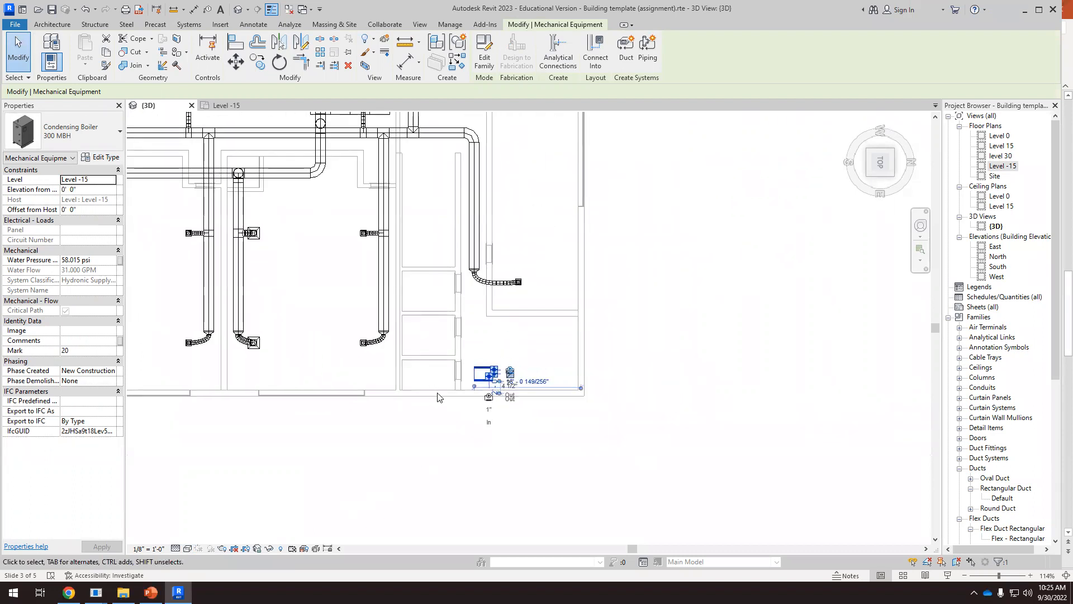
scroll(498, 394, "up", 4)
key("r")
key("o")
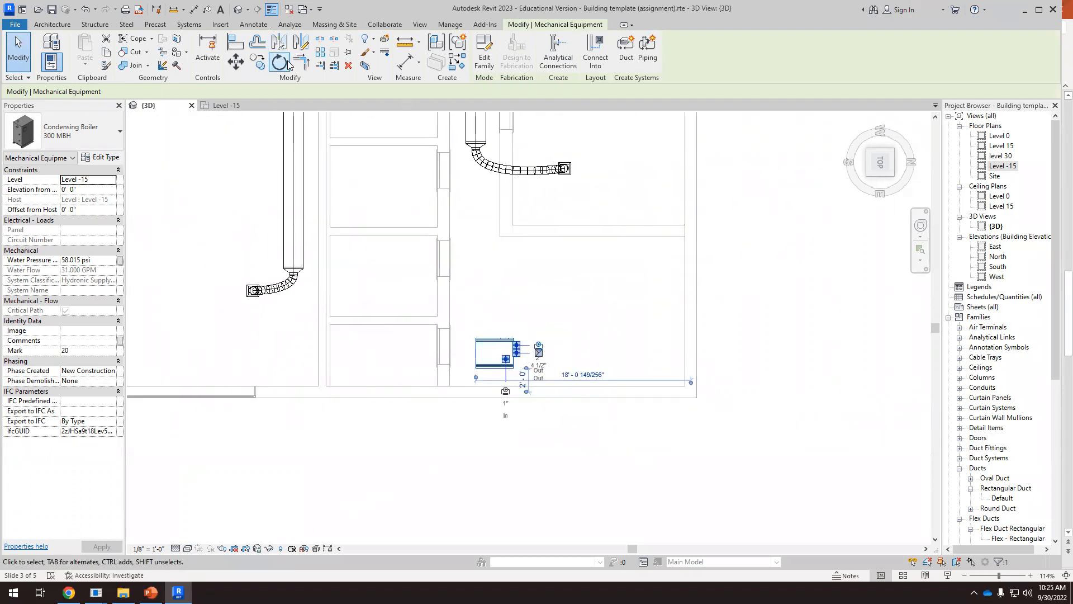
left_click(497, 267)
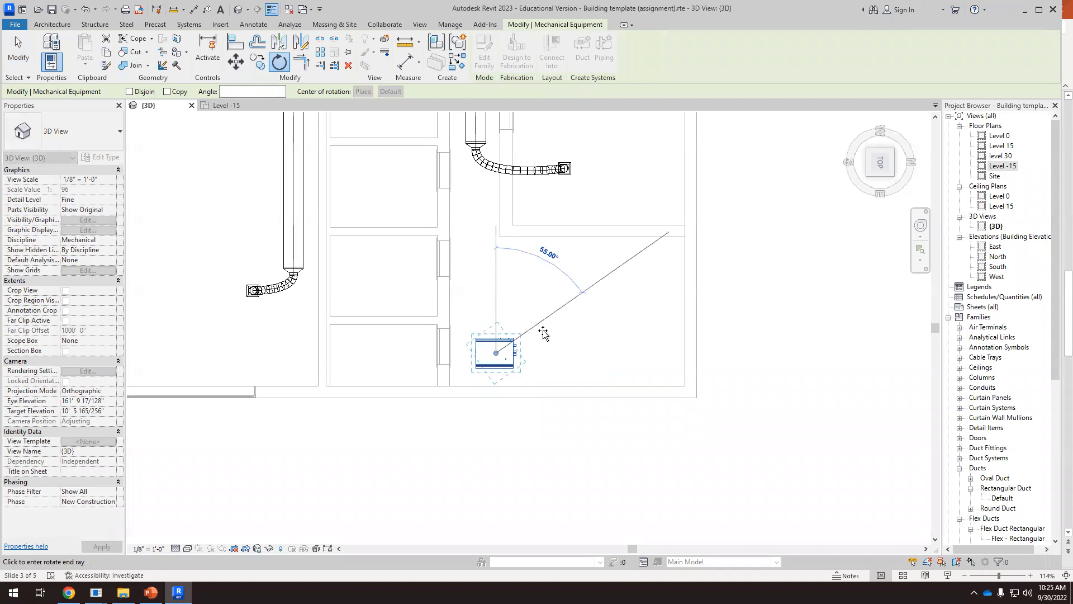
left_click(506, 448)
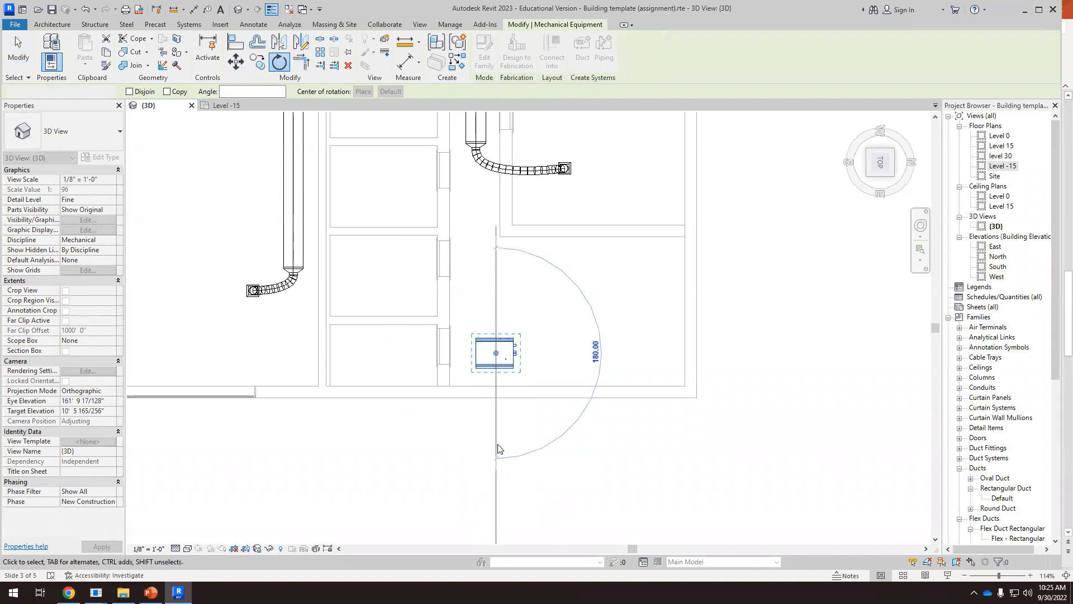
left_click(491, 413)
scroll(483, 418, "up", 3)
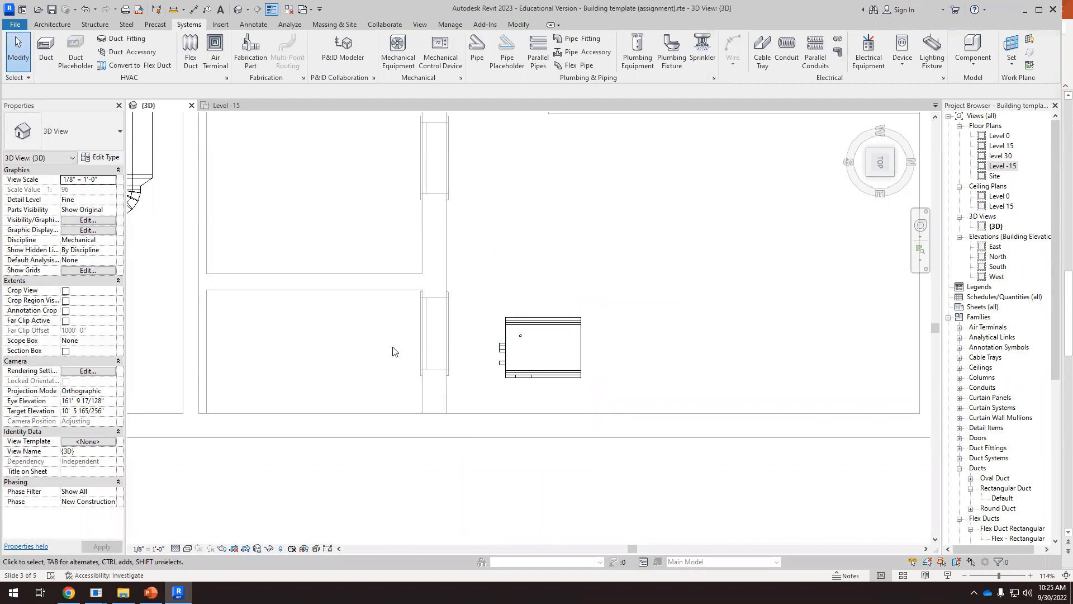
scroll(506, 348, "up", 3)
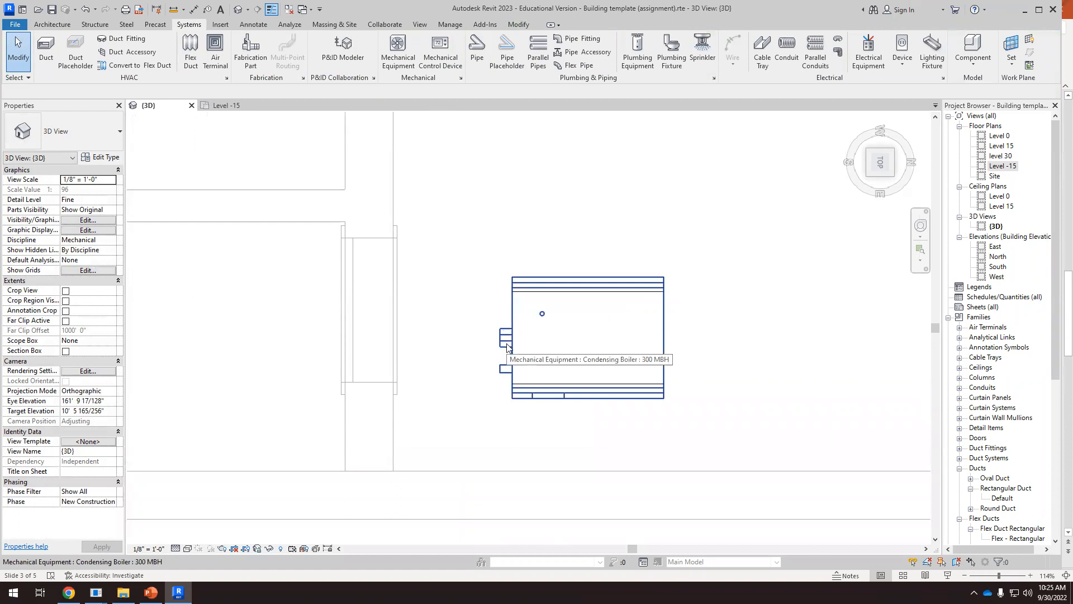
Examine the condensing boiler's outlet connectors and its position below the ducted floors in the Right view
scroll(518, 335, "up", 1)
scroll(534, 323, "down", 4)
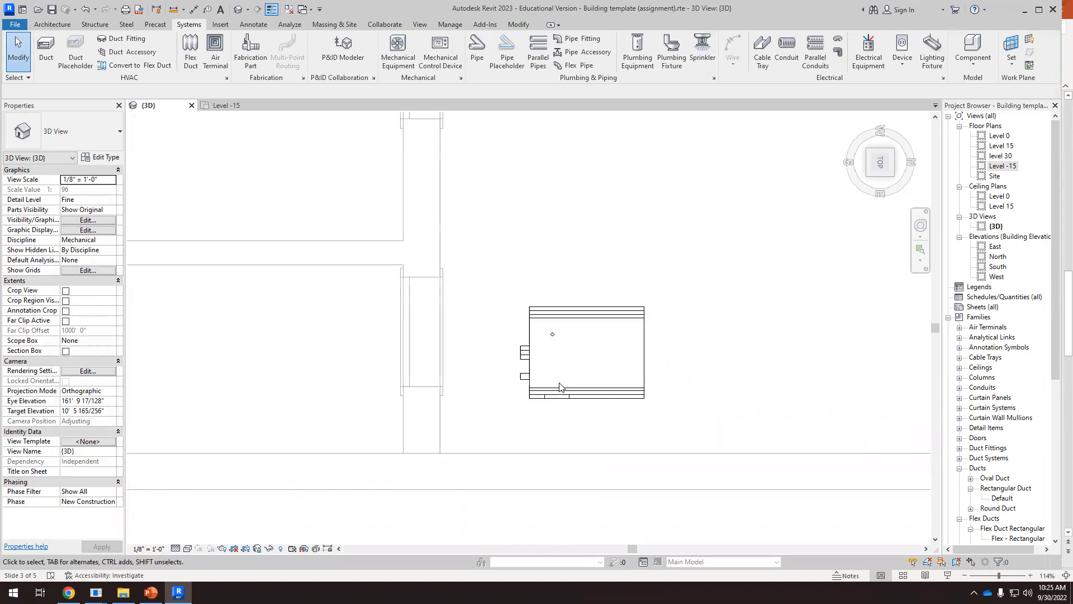
middle_click_drag(578, 429, 568, 298, "shift")
scroll(568, 298, "down", 2)
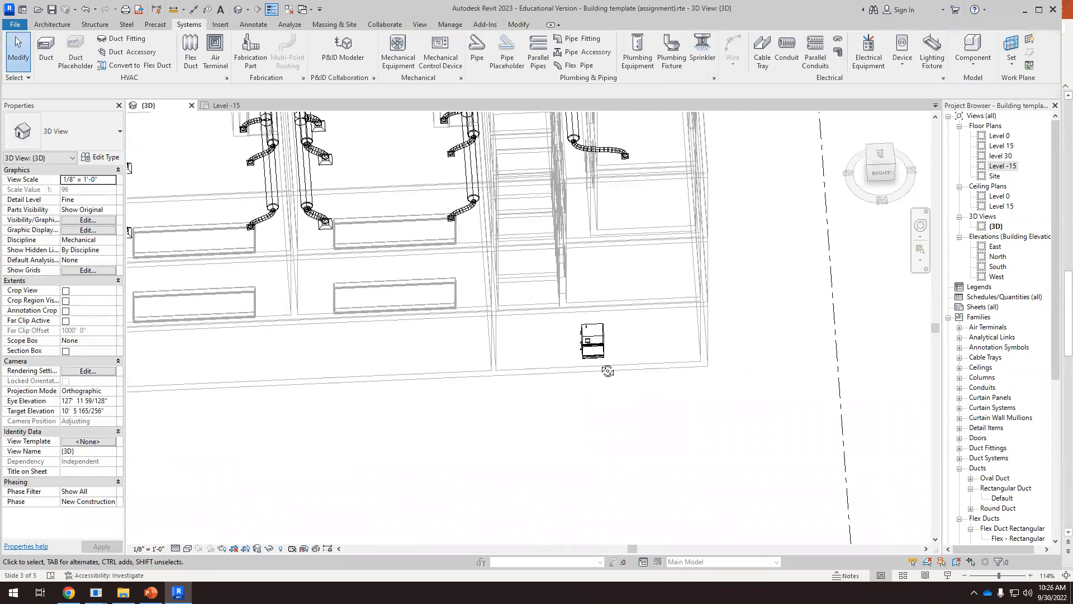
middle_click_drag(608, 371, 603, 274, "shift")
left_click_drag(885, 186, 880, 176)
left_click(881, 176)
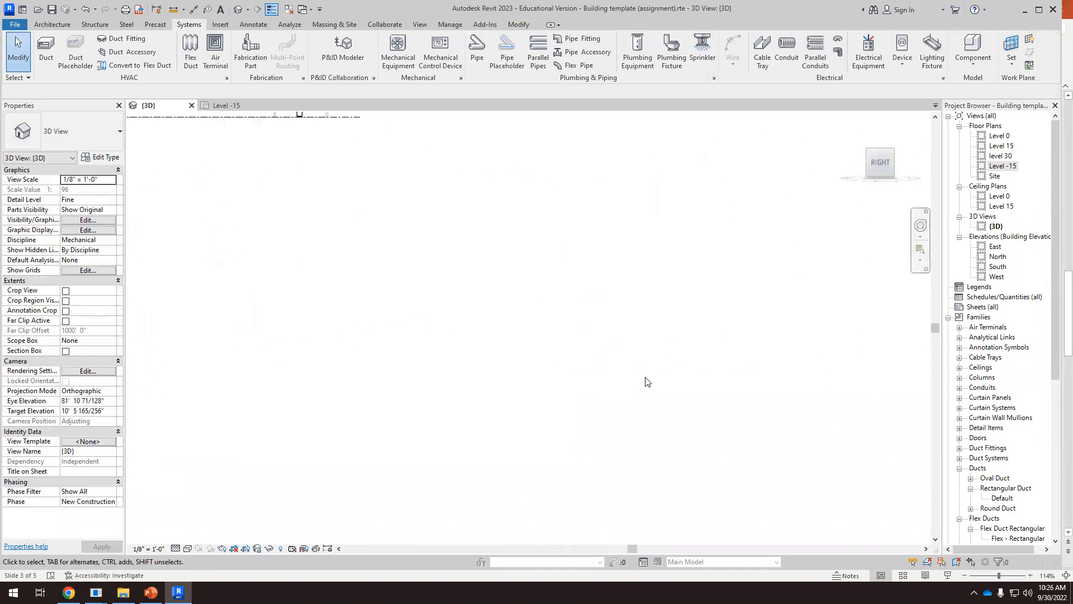
scroll(588, 317, "up", 3)
scroll(587, 380, "down", 5)
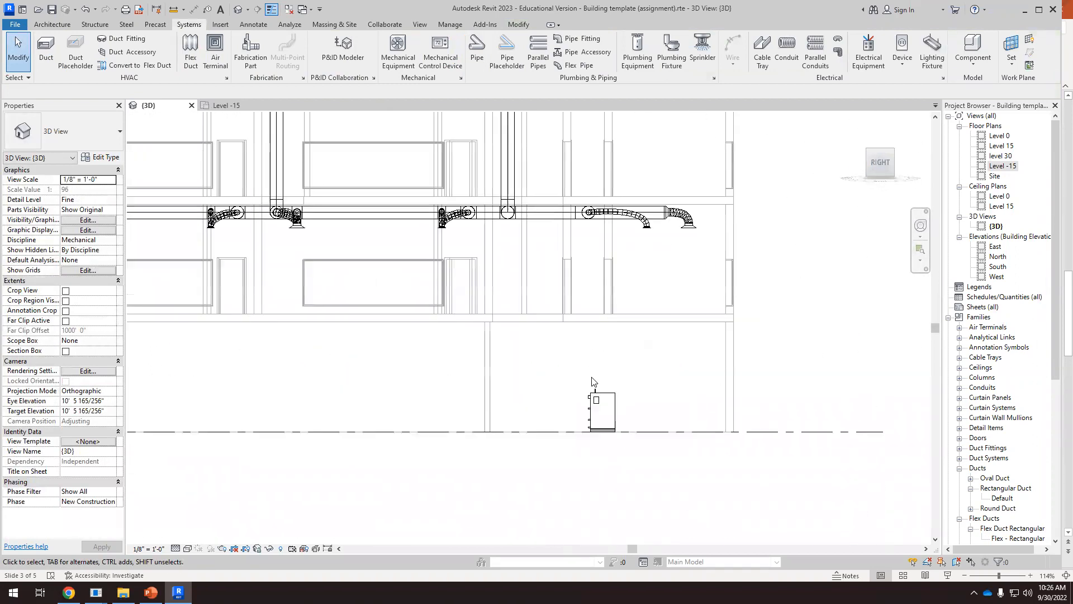
scroll(576, 304, "up", 1)
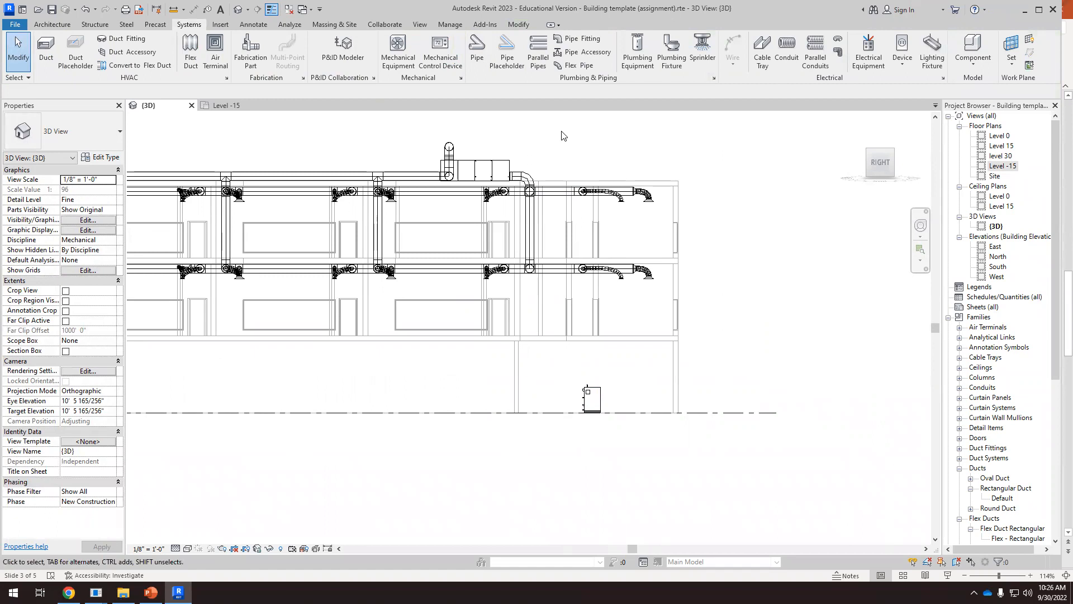
scroll(586, 395, "up", 5)
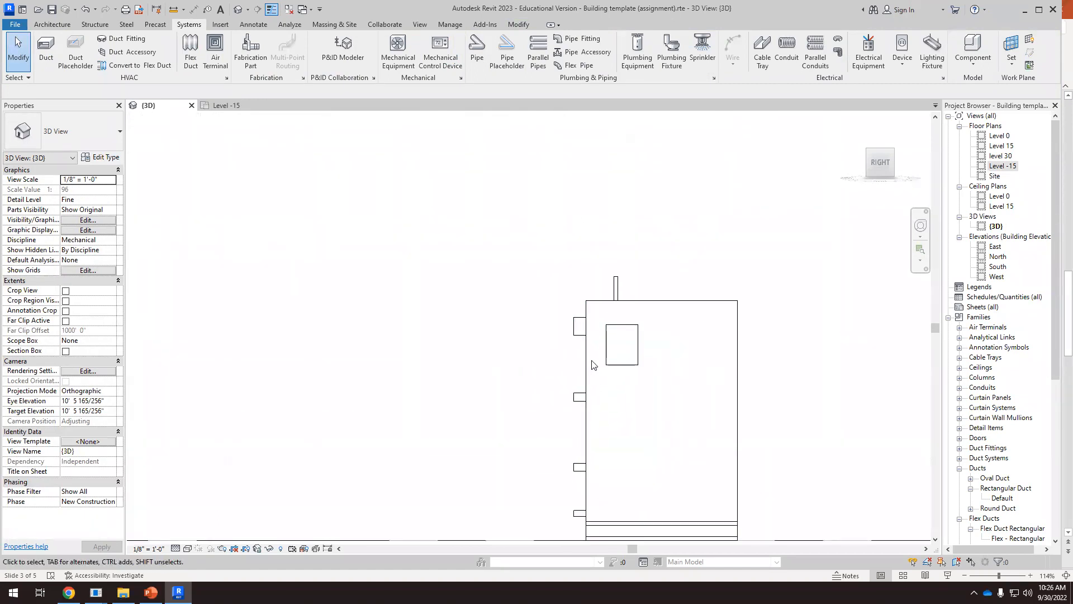
left_click(592, 364)
scroll(559, 330, "up", 2)
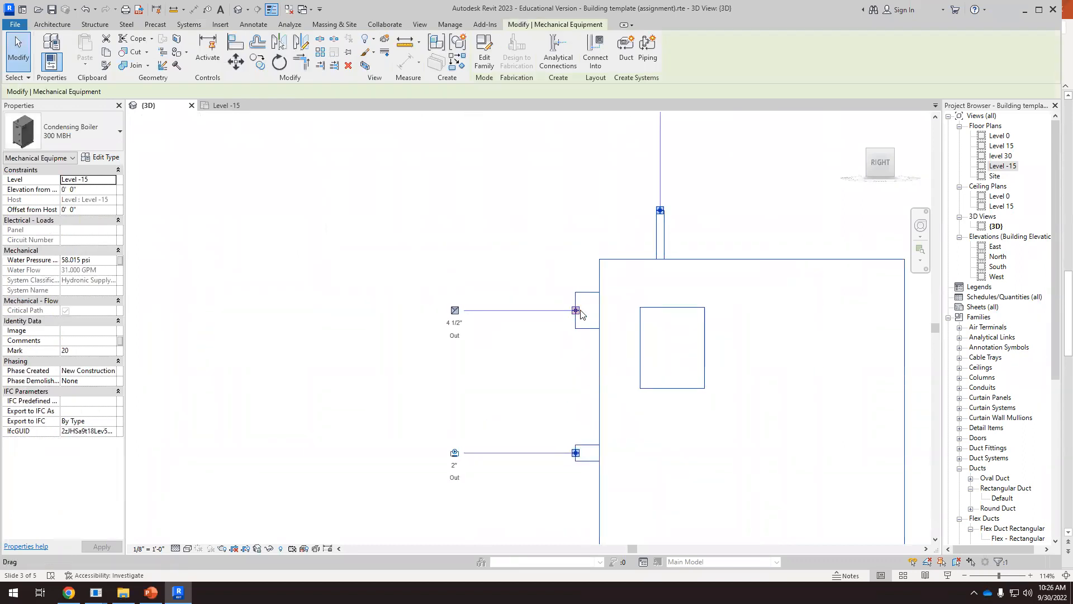
right_click(577, 312)
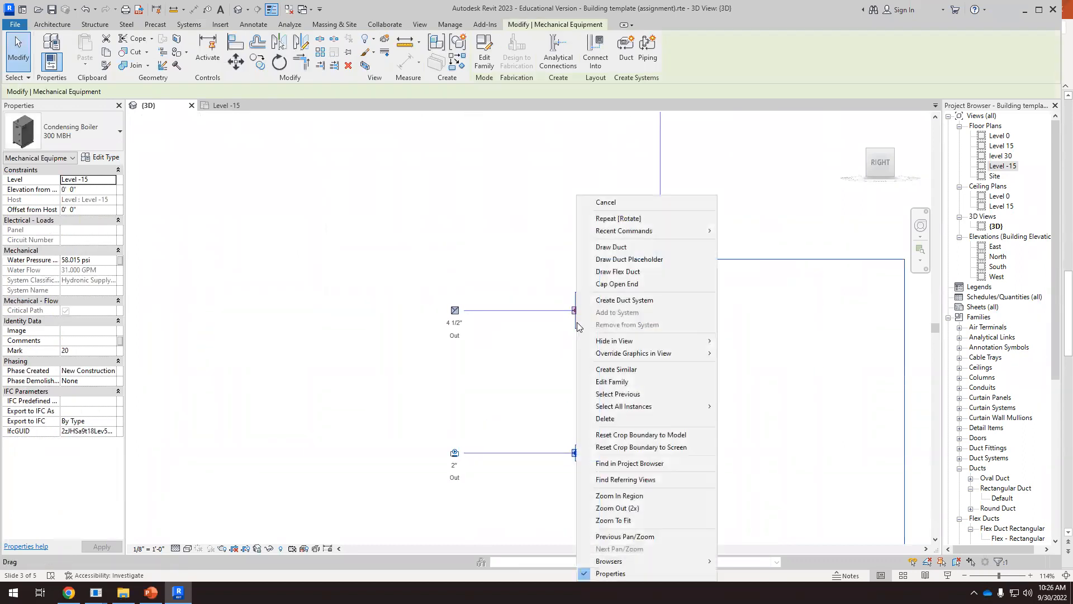
left_click(619, 247)
scroll(603, 342, "down", 4)
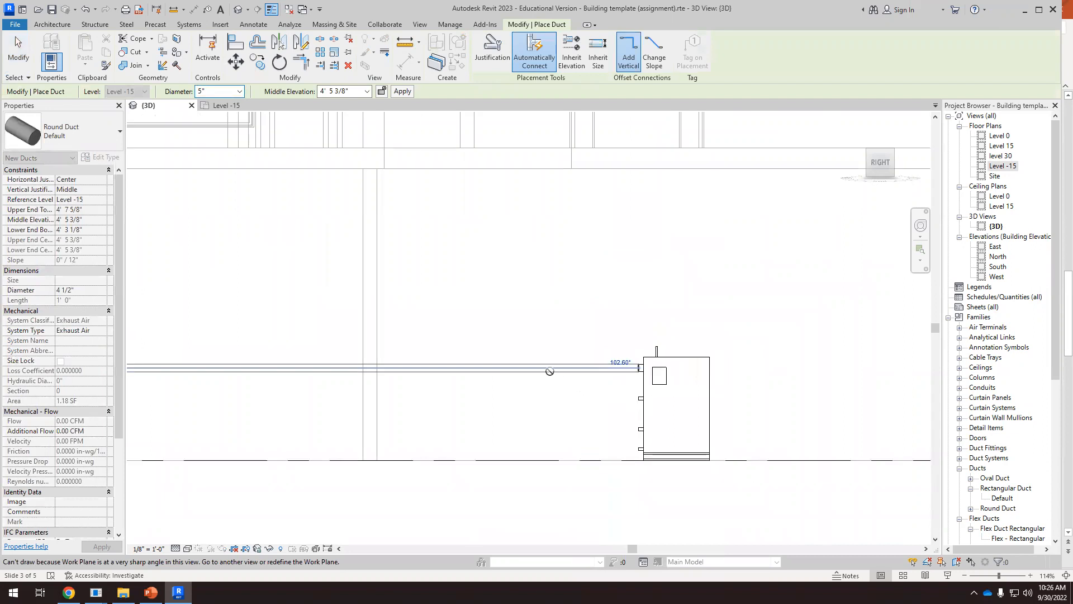
scroll(549, 362, "up", 5)
key("Escape")
Start a 5" round duct at the condensing boiler's 4 1/2" exhaust outlet and run it horizontally away from the boiler
scroll(604, 353, "down", 3)
middle_click_drag(605, 352, 702, 360, "shift")
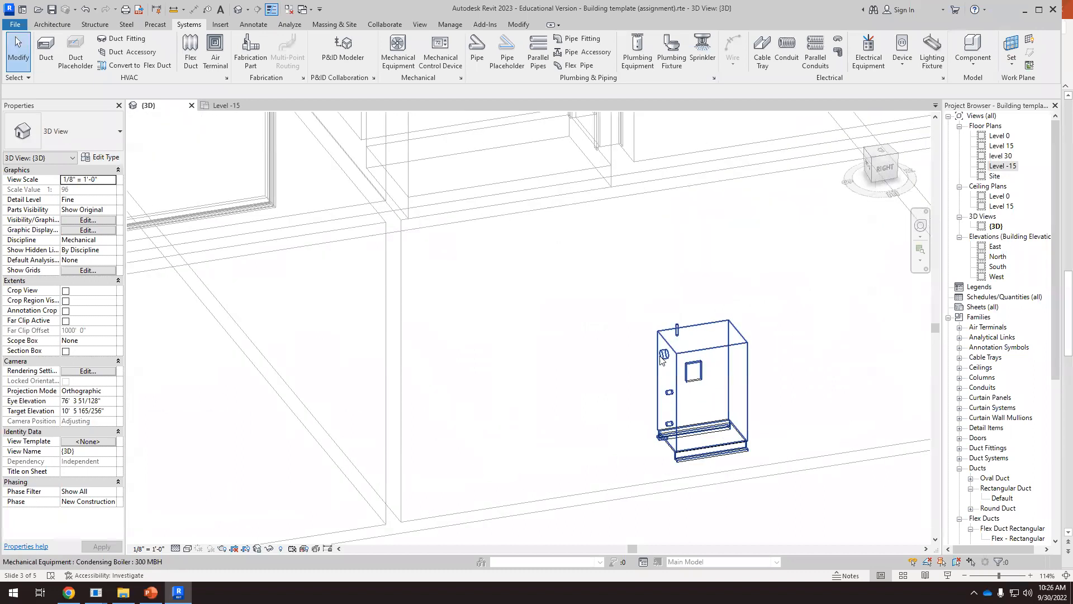
scroll(602, 354, "down", 2)
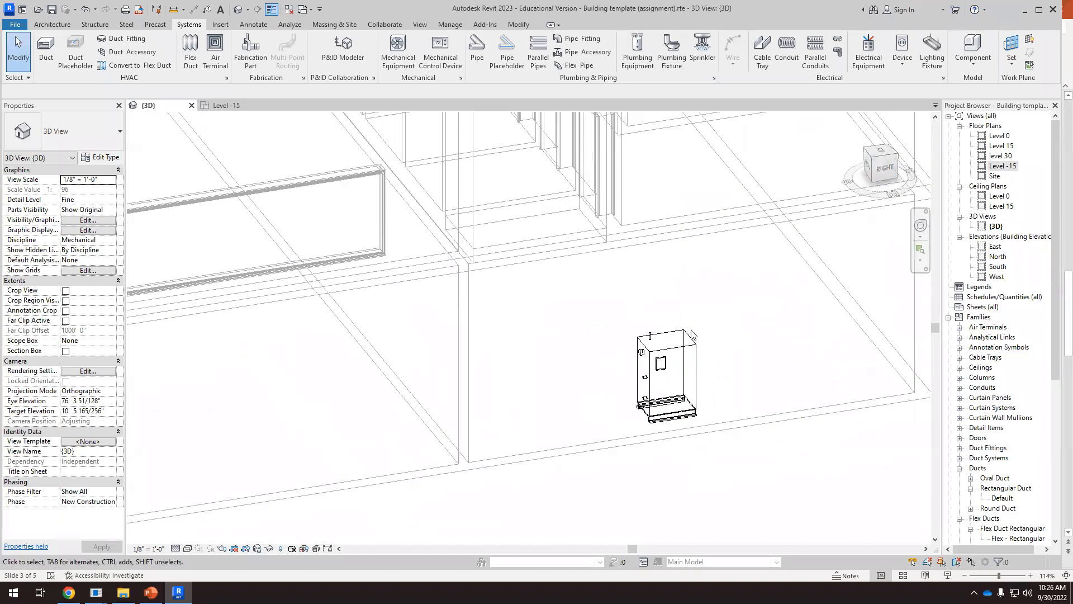
scroll(692, 334, "up", 3)
left_click(639, 350)
scroll(639, 344, "up", 3)
right_click(655, 334)
left_click(693, 247)
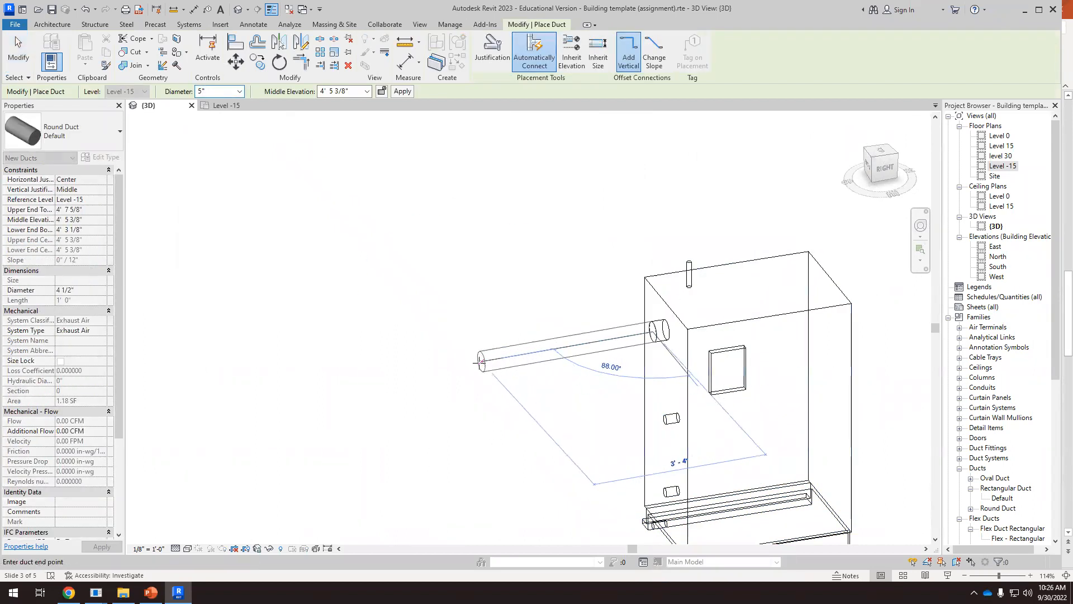
scroll(464, 481, "down", 6)
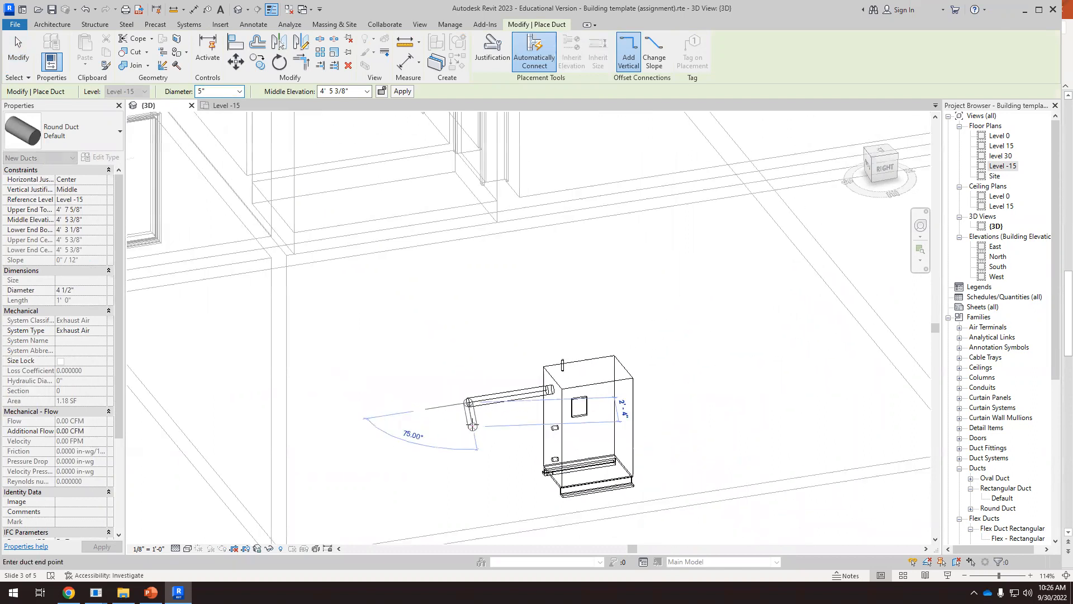
Set the middle elevation to 100' to raise the exhaust duct vertically, and finish it with a horizontal run at the top
scroll(464, 481, "down", 3)
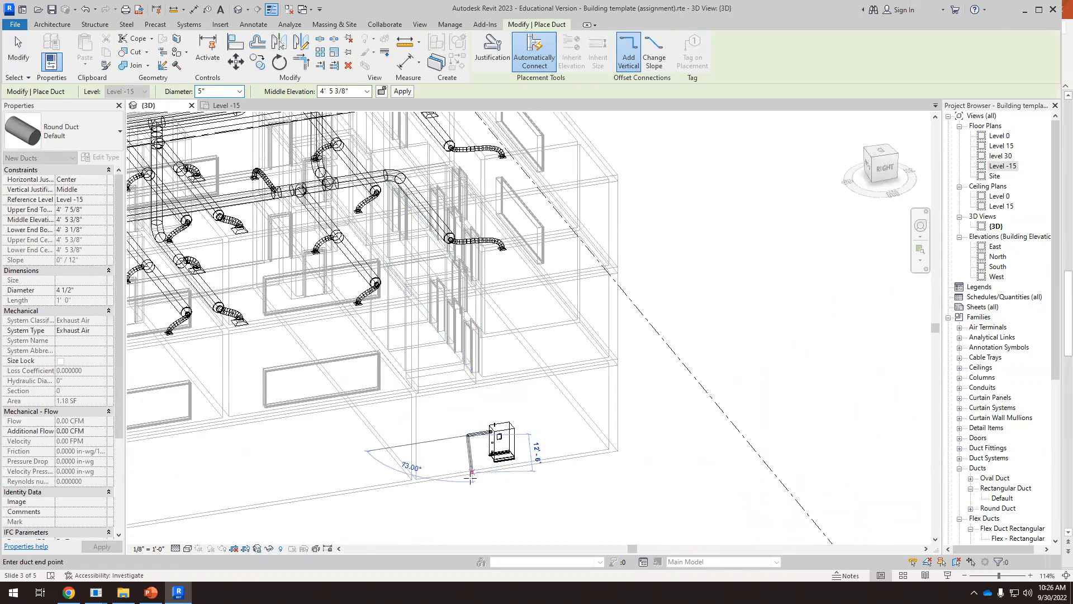
scroll(476, 442, "down", 2)
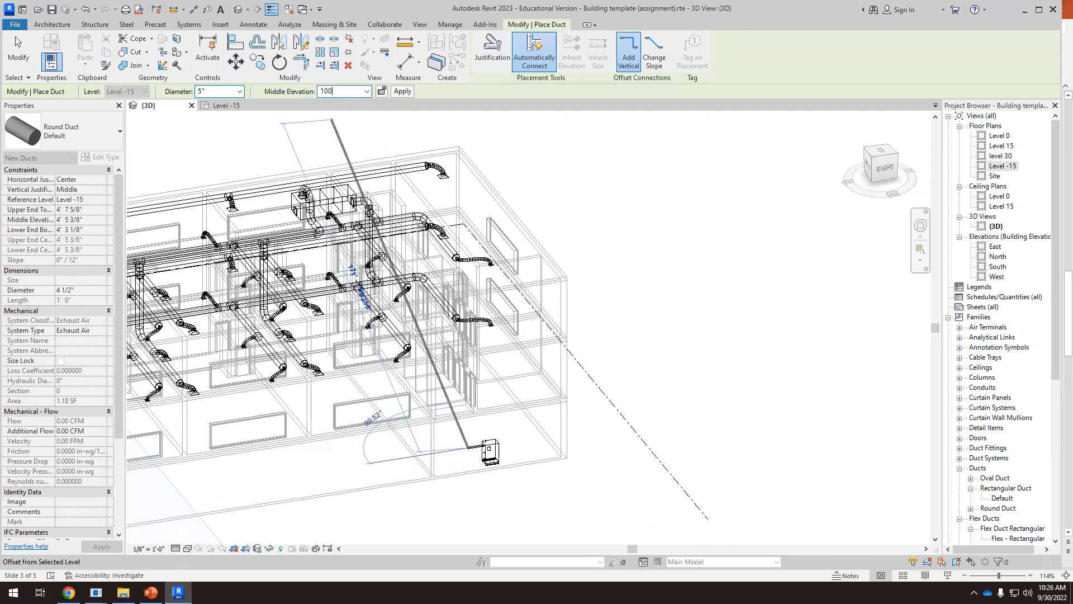
key("Return")
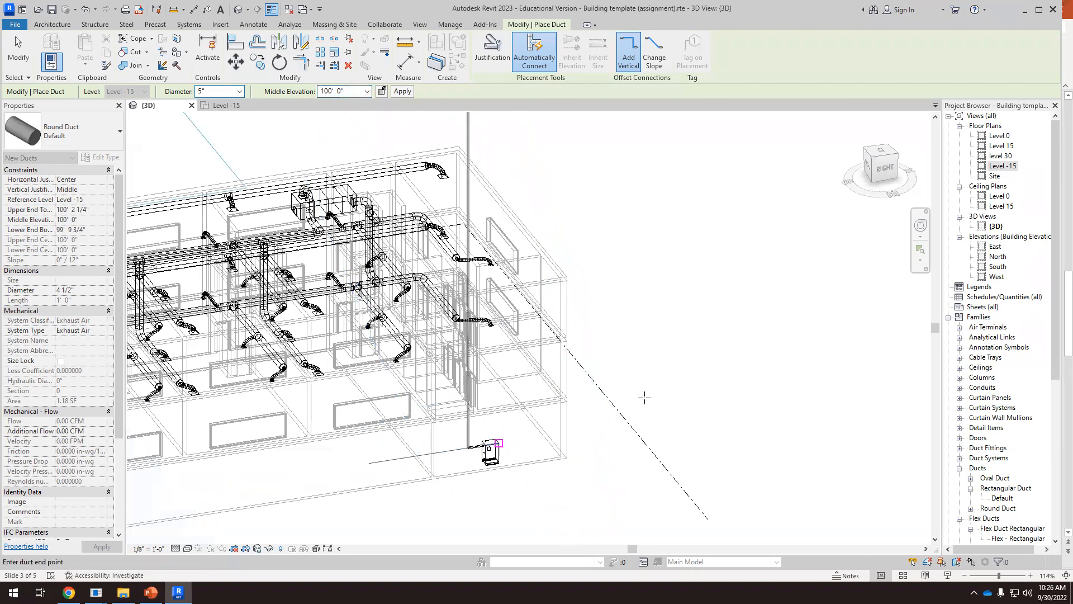
scroll(497, 444, "down", 4)
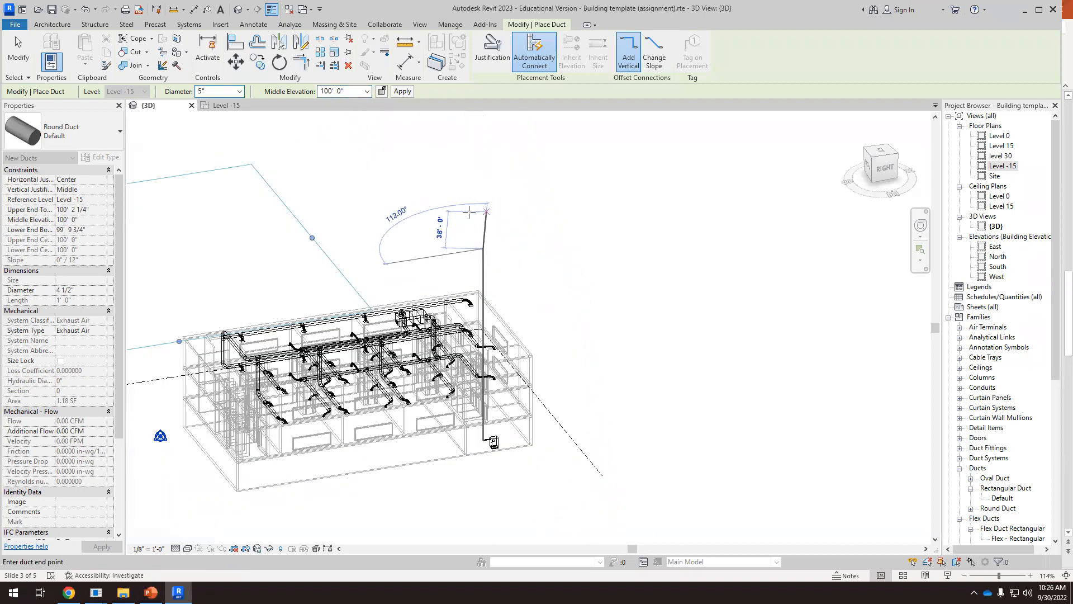
left_click(454, 215)
key("Escape")
Delete the horizontal duct run and its elbow at the top of the exhaust riser
scroll(485, 247, "up", 1)
scroll(546, 376, "down", 1)
middle_click_drag(570, 538, 582, 456, "shift")
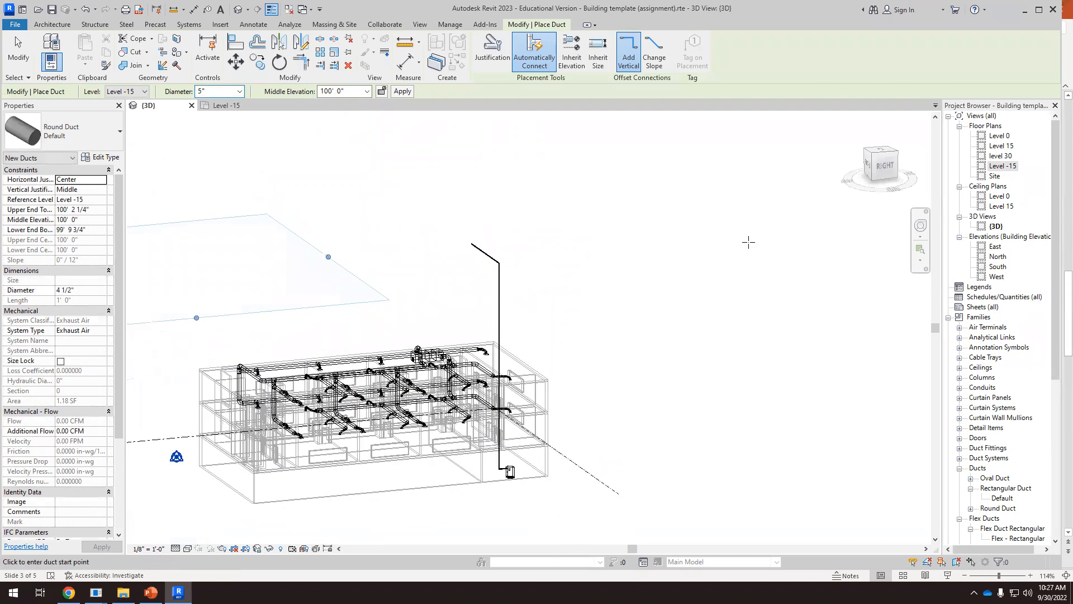
left_click(887, 174)
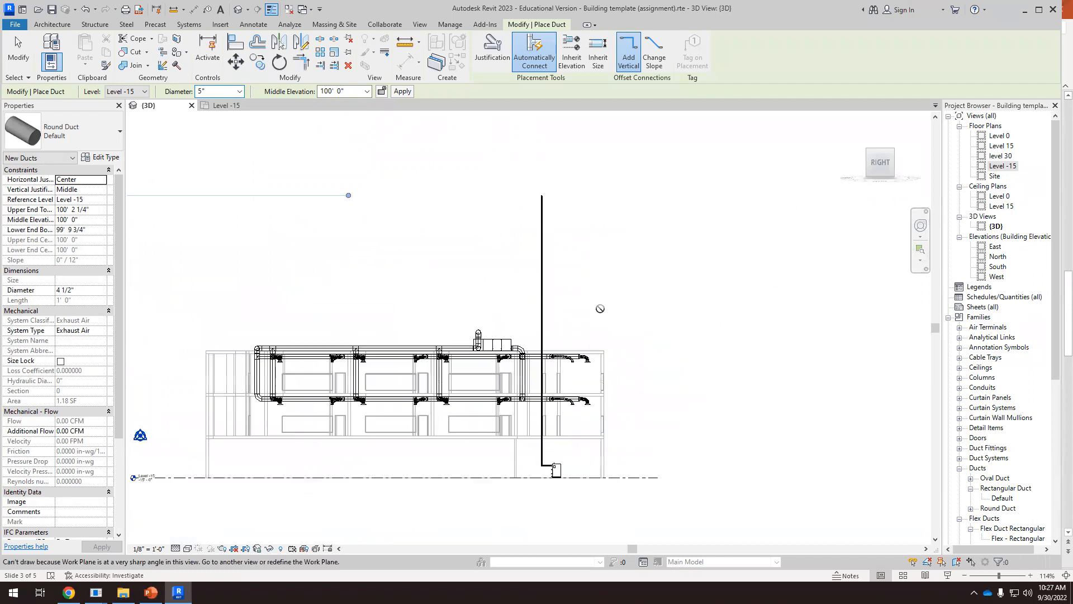
scroll(600, 309, "up", 1)
left_click(599, 309)
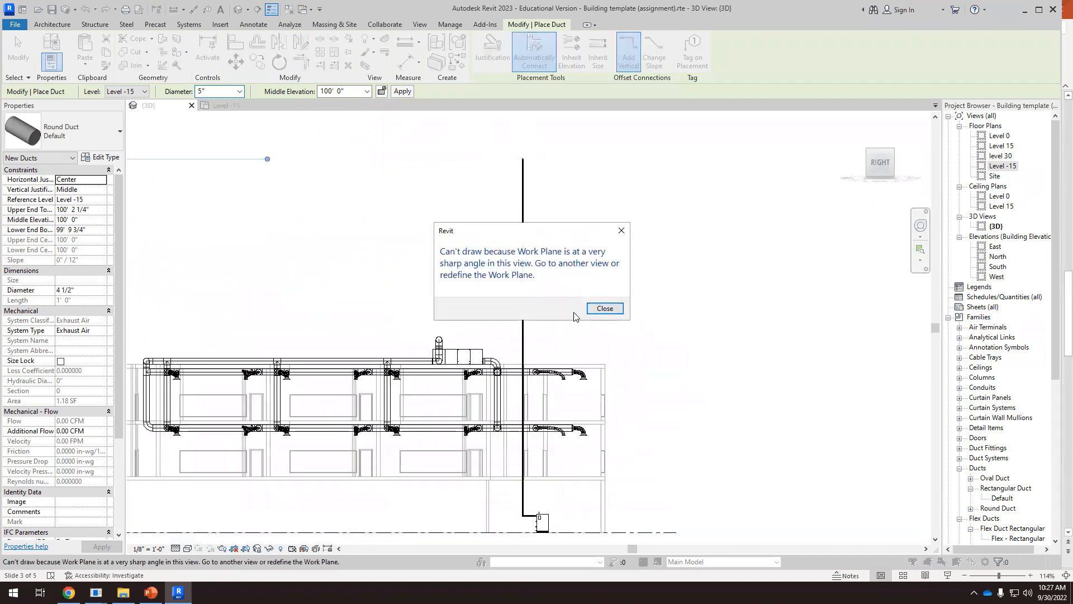
left_click(606, 310)
scroll(576, 295, "down", 2)
left_click_drag(505, 192, 624, 278)
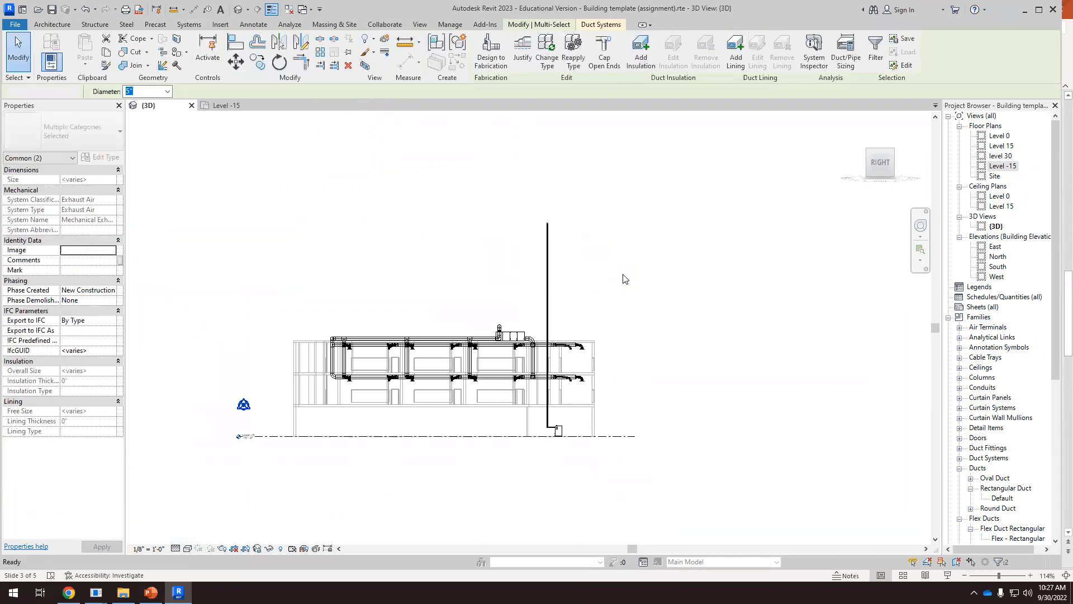
key("Escape")
Shorten the vertical exhaust duct to about 48' so its open end stands a little above the roof
scroll(576, 264, "up", 1)
left_click(538, 254)
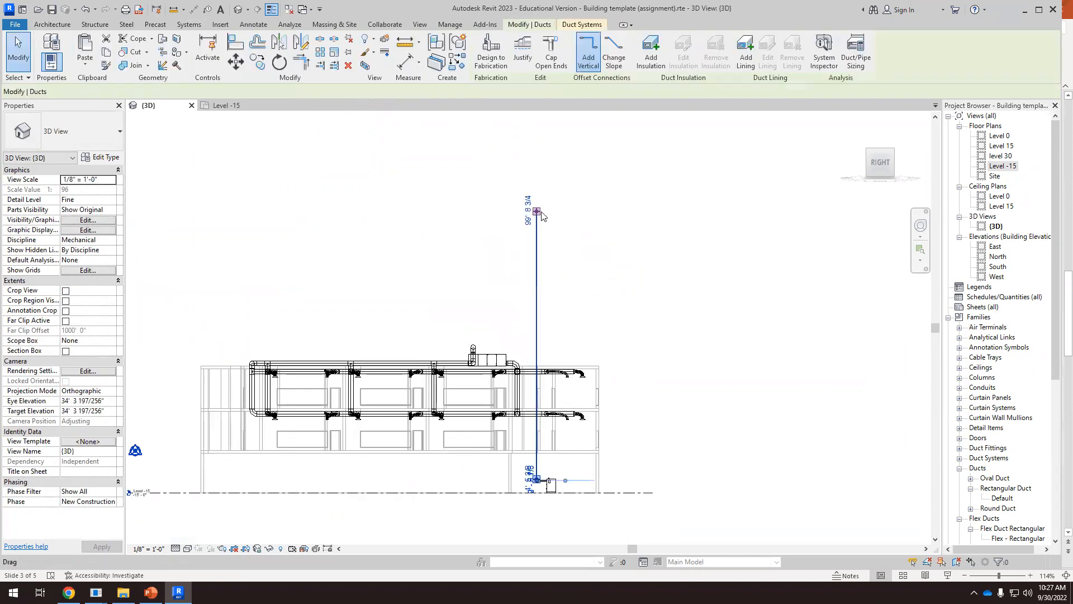
left_click_drag(537, 212, 536, 239)
left_click_drag(531, 313, 533, 343)
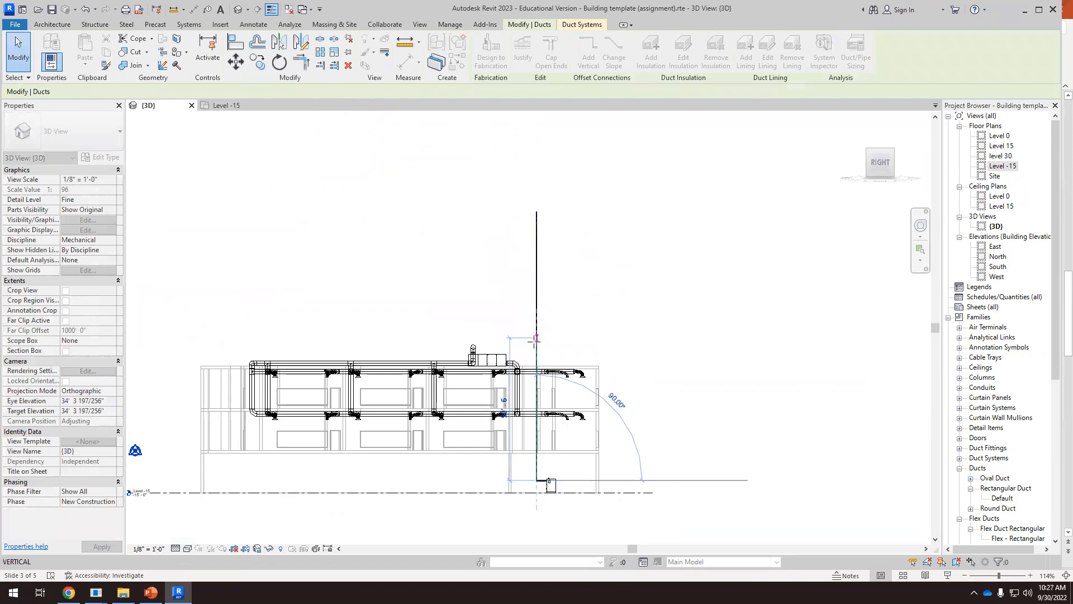
key("Escape")
scroll(559, 347, "up", 5)
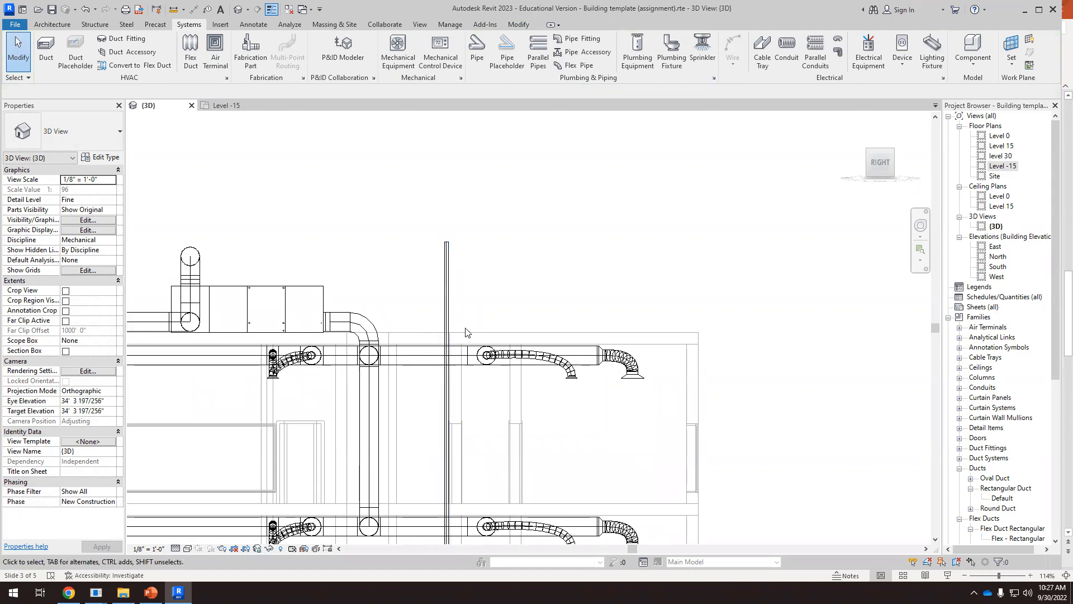
scroll(447, 246, "up", 2)
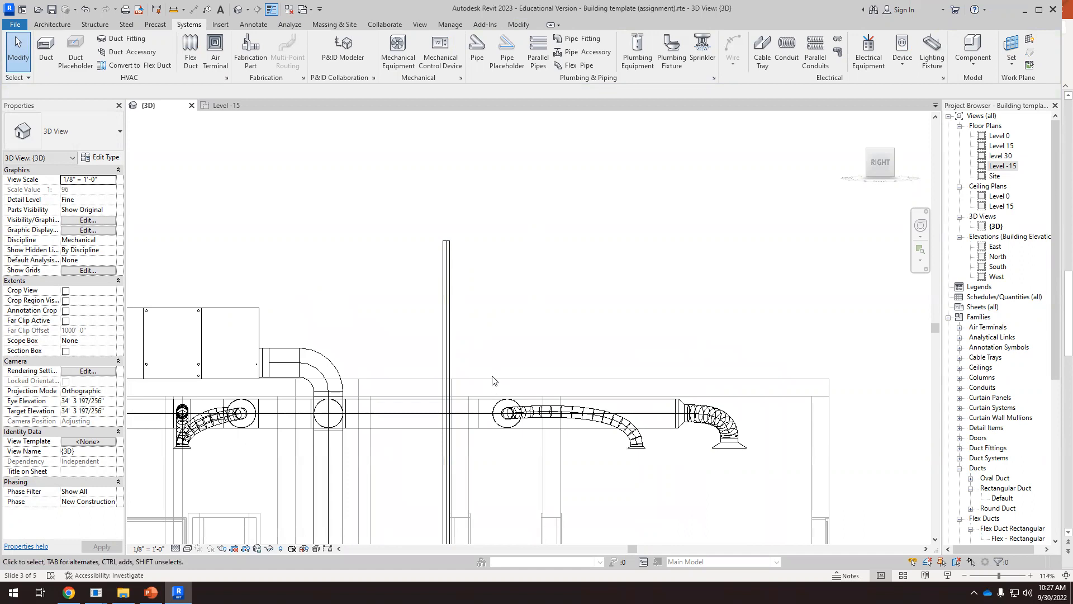
scroll(495, 380, "down", 1)
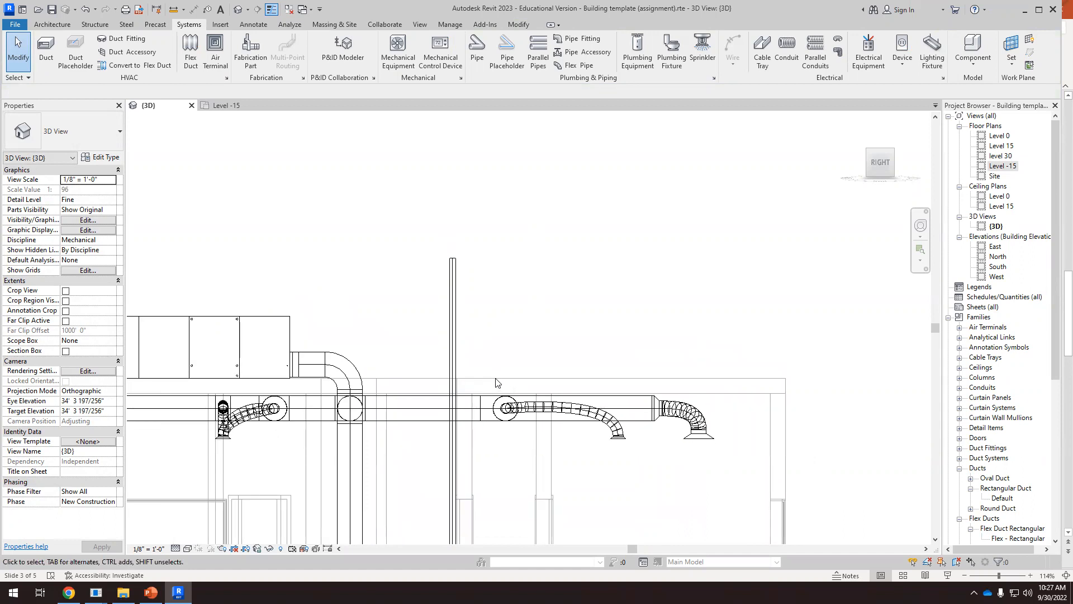
In the Top view, move the exhaust riser farther from the boiler into the adjacent small room, lengthening the horizontal duct
scroll(494, 290, "down", 6)
middle_click_drag(523, 392, 457, 510, "shift")
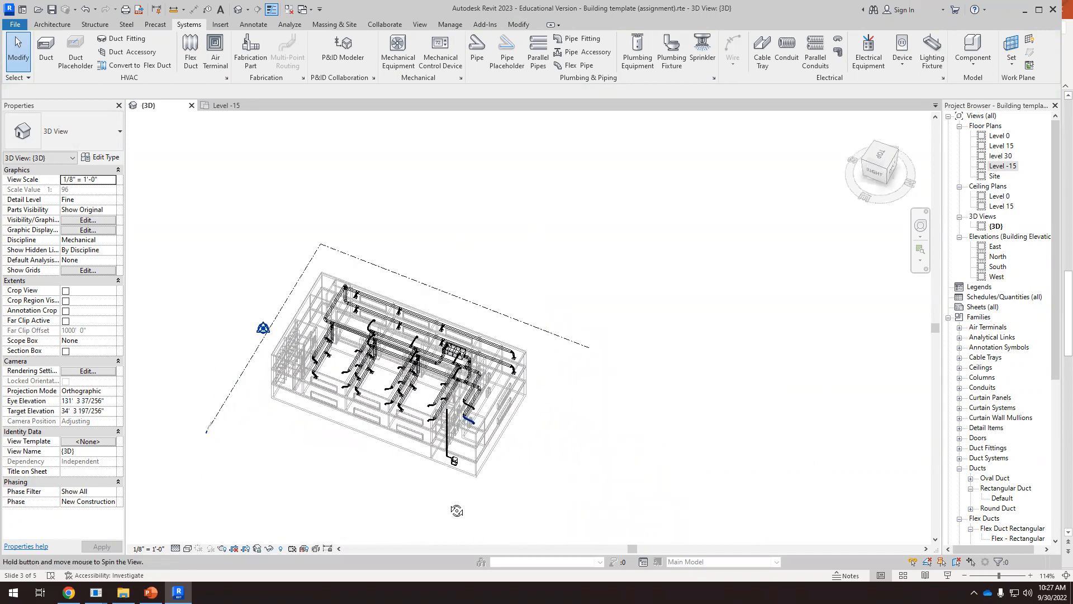
left_click(879, 157)
scroll(531, 384, "up", 8)
scroll(585, 395, "up", 5)
left_click(565, 374)
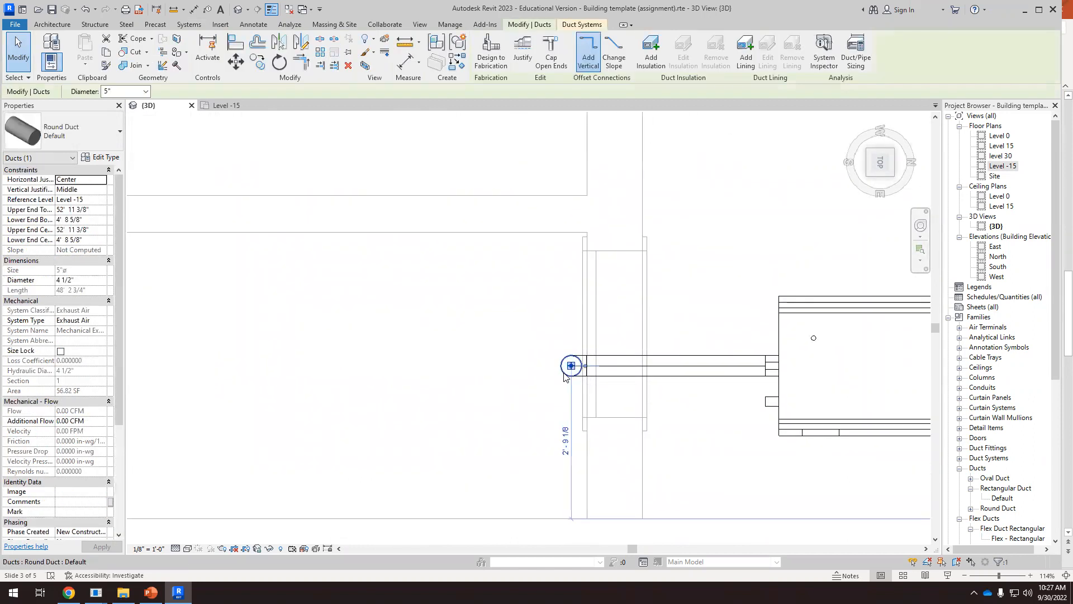
left_click_drag(561, 375, 450, 376)
left_click(421, 438)
scroll(412, 360, "down", 2)
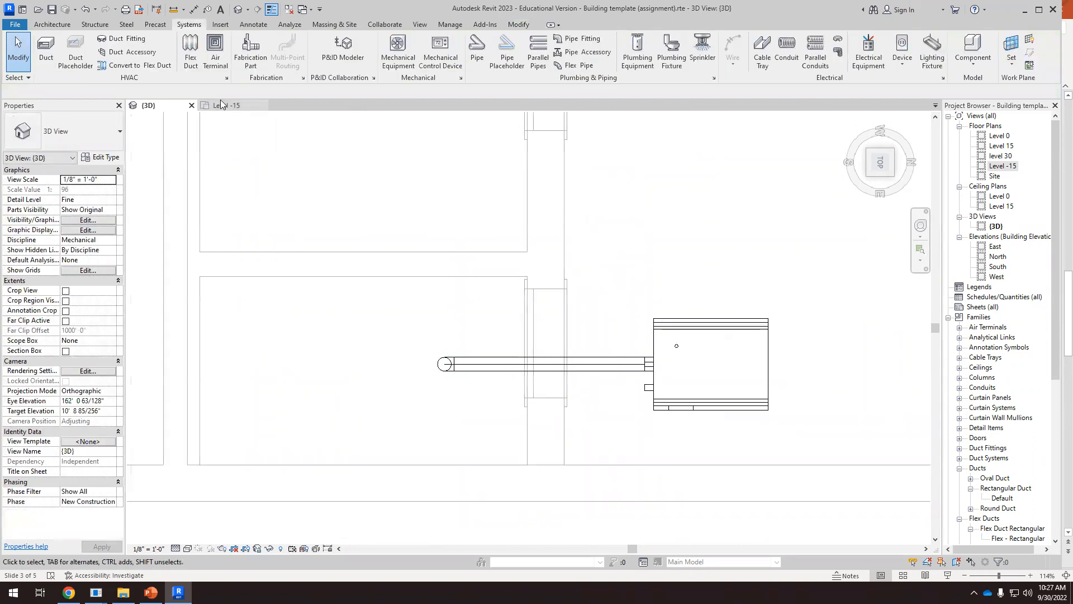
Open the level 30 floor plan and inspect where the exhaust riser passes through the shaft
double_click(1003, 158)
scroll(407, 362, "up", 6)
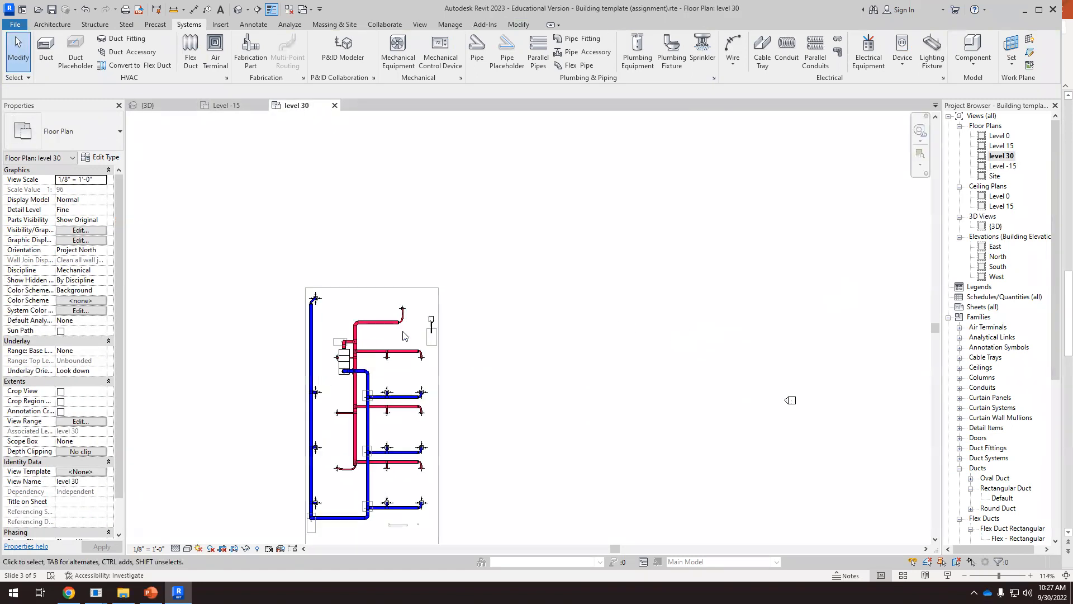
scroll(408, 362, "up", 3)
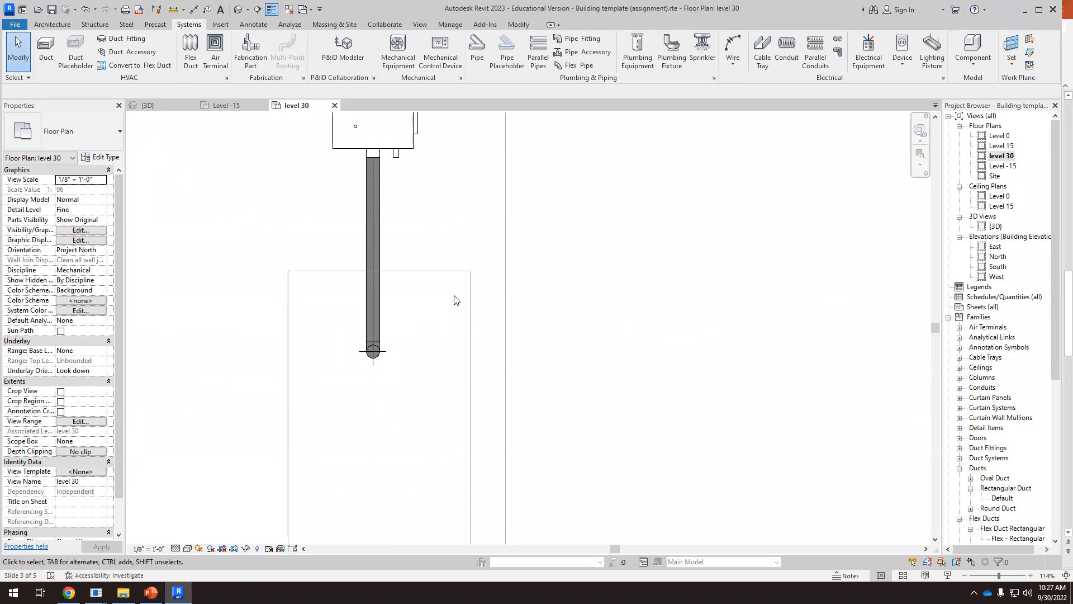
scroll(463, 328, "down", 6)
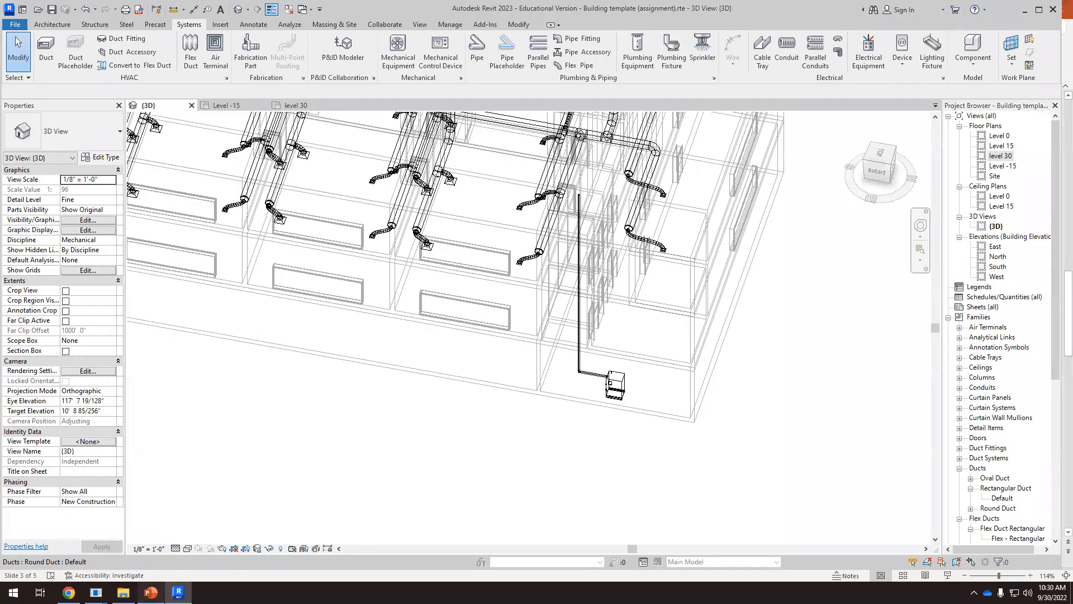
Switch to PowerPoint to review the boiler and AHU schematic on slide 3, and return to the Revit model
left_click(150, 593)
scroll(563, 323, "down", 2)
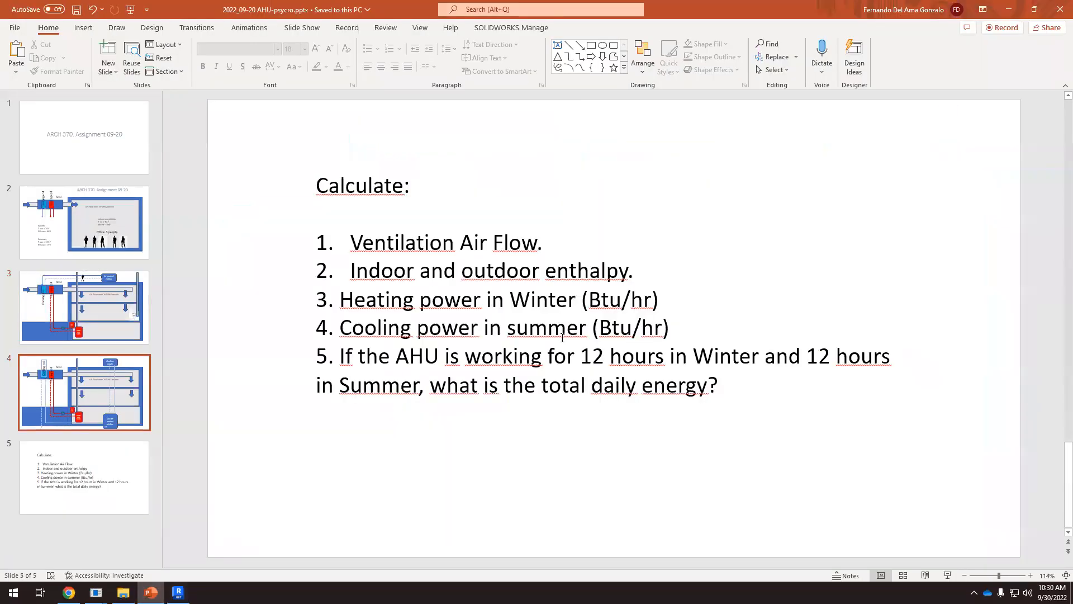
scroll(589, 319, "up", 2)
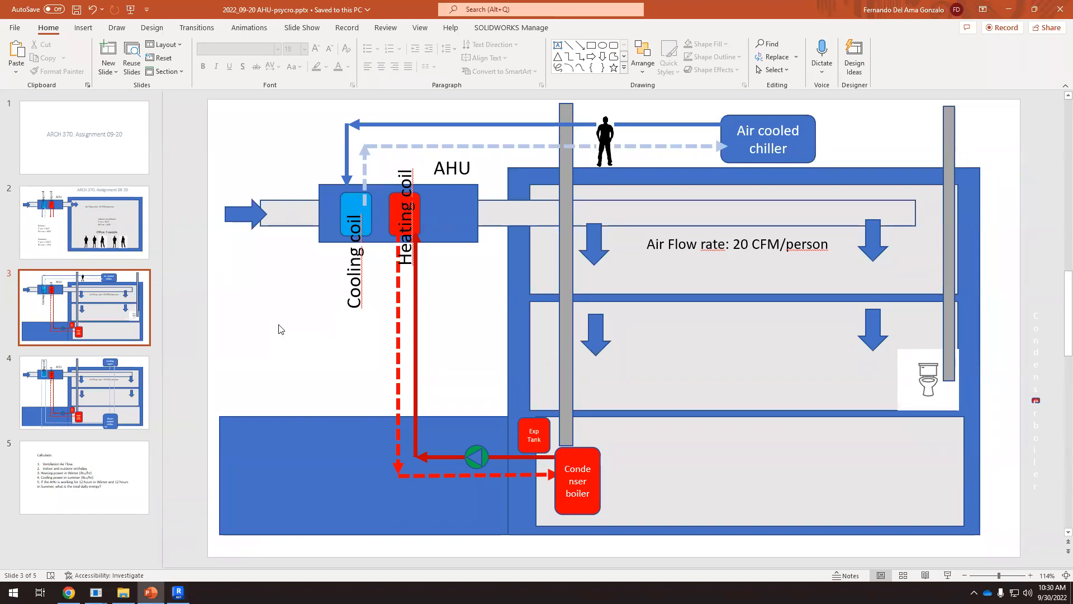
left_click(178, 593)
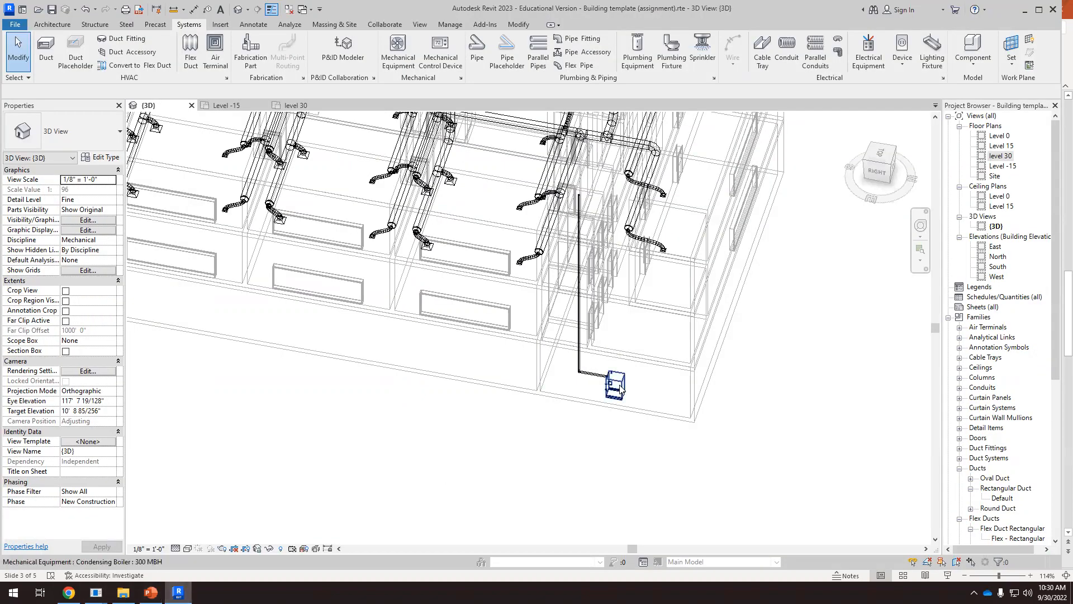
Set the 3D view's visual style to Hidden Line
scroll(619, 389, "down", 3)
middle_click_drag(620, 419, 620, 392, "shift")
left_click(604, 380)
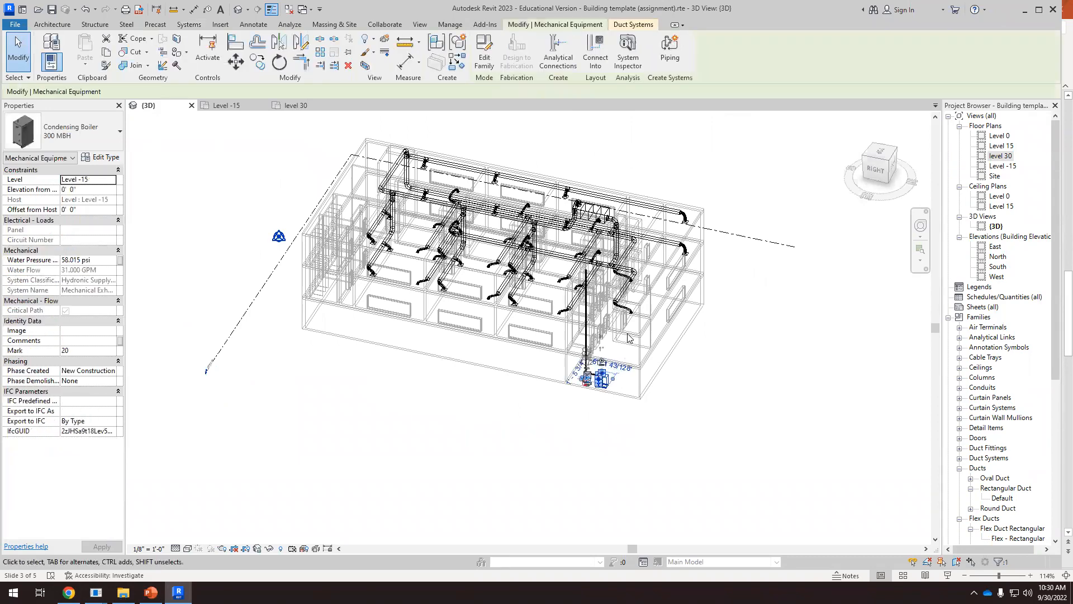
scroll(627, 334, "up", 2)
middle_click_drag(625, 335, 400, 369, "shift")
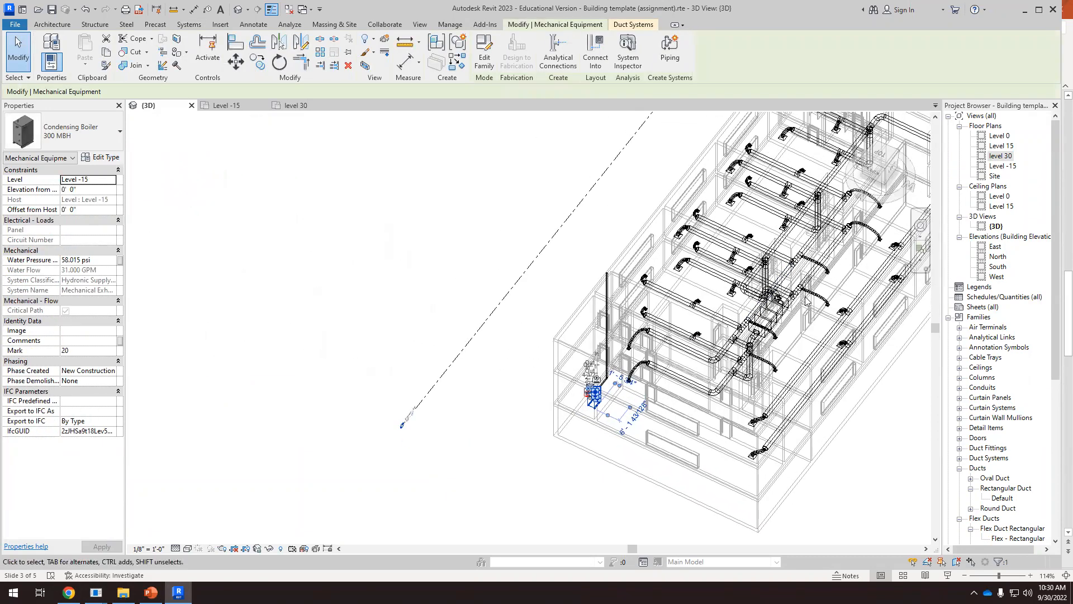
left_click(773, 314)
left_click(448, 276)
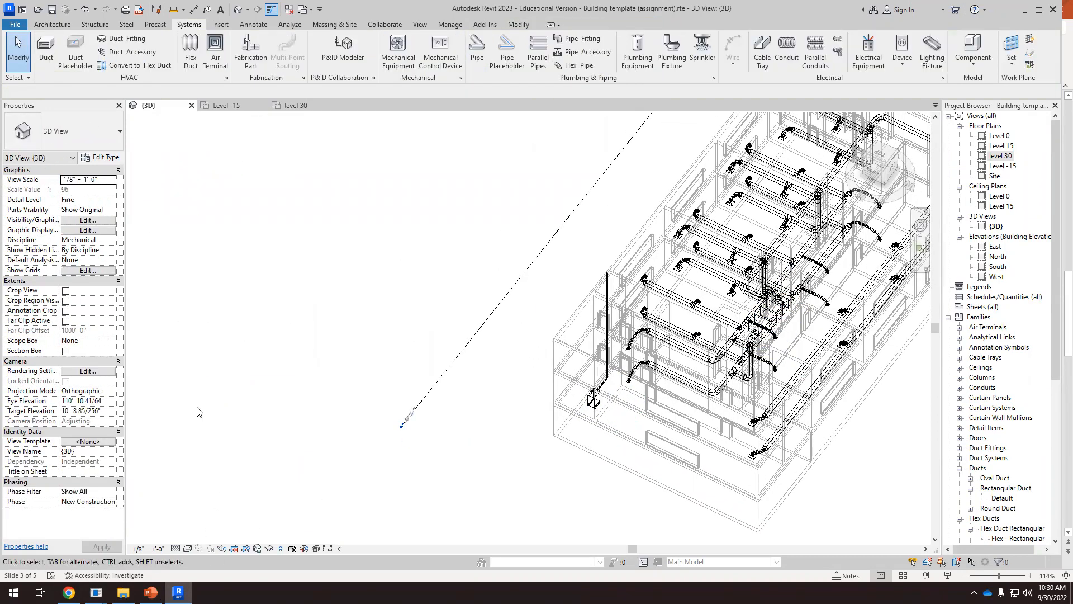
scroll(197, 412, "down", 2)
left_click(187, 548)
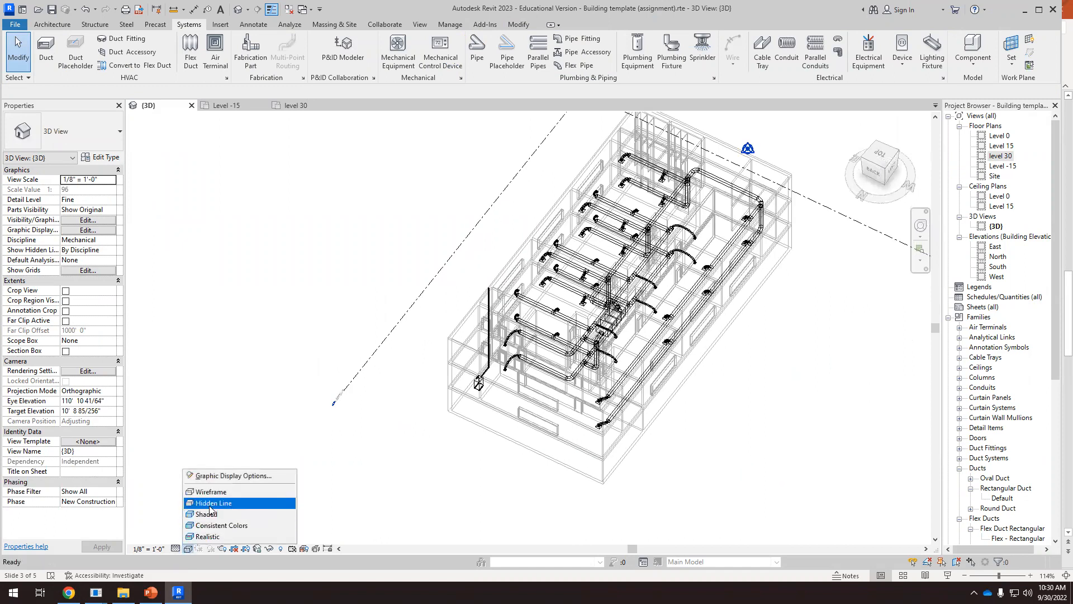
left_click(210, 505)
Hide the whole duct category in the 3D view, starting from one of the supply air ducts
middle_click_drag(827, 464, 651, 492, "shift")
middle_click_drag(681, 460, 870, 415, "shift")
scroll(698, 294, "up", 4)
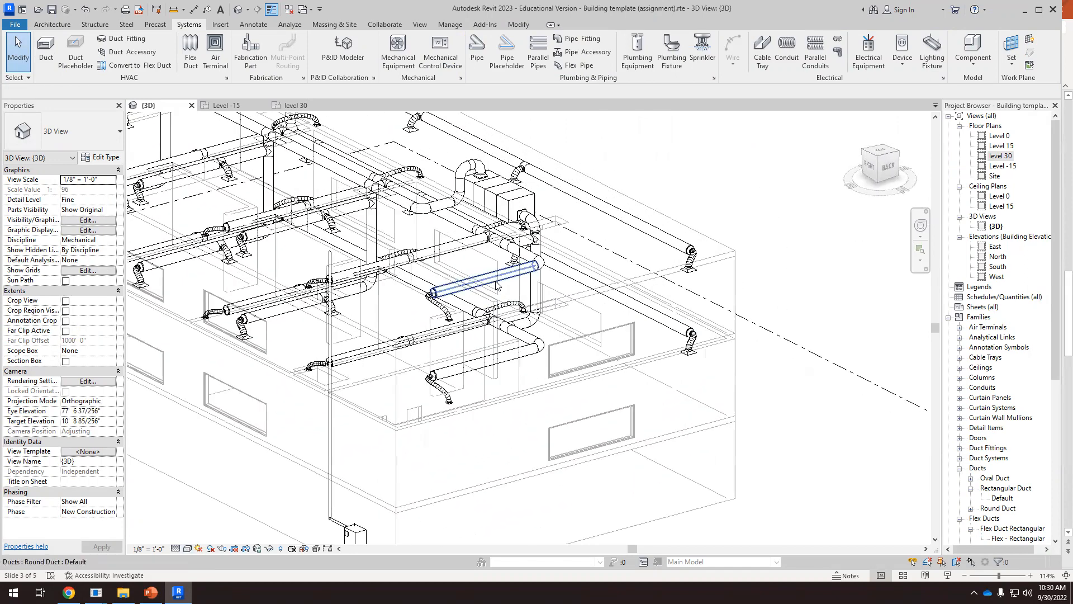
middle_click_drag(497, 285, 510, 327, "shift")
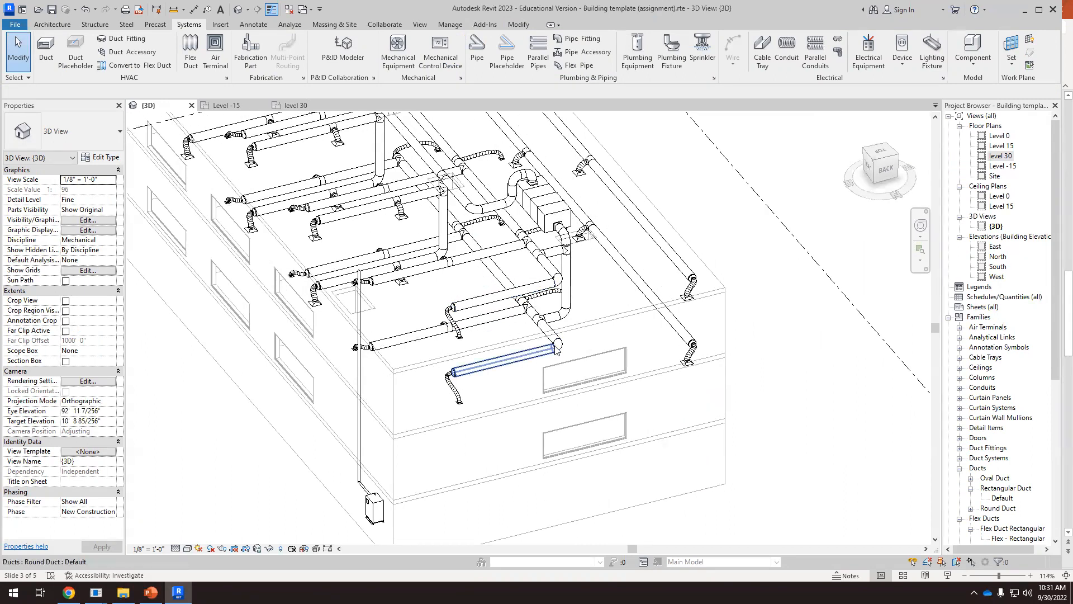
scroll(551, 349, "down", 2)
middle_click_drag(590, 364, 564, 399, "shift")
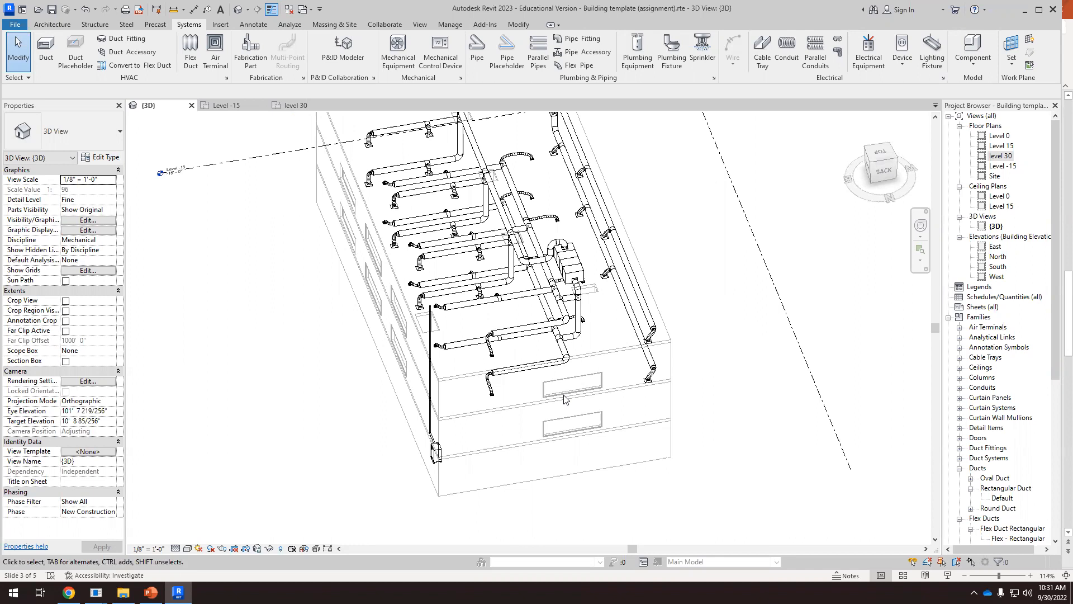
scroll(564, 399, "up", 2)
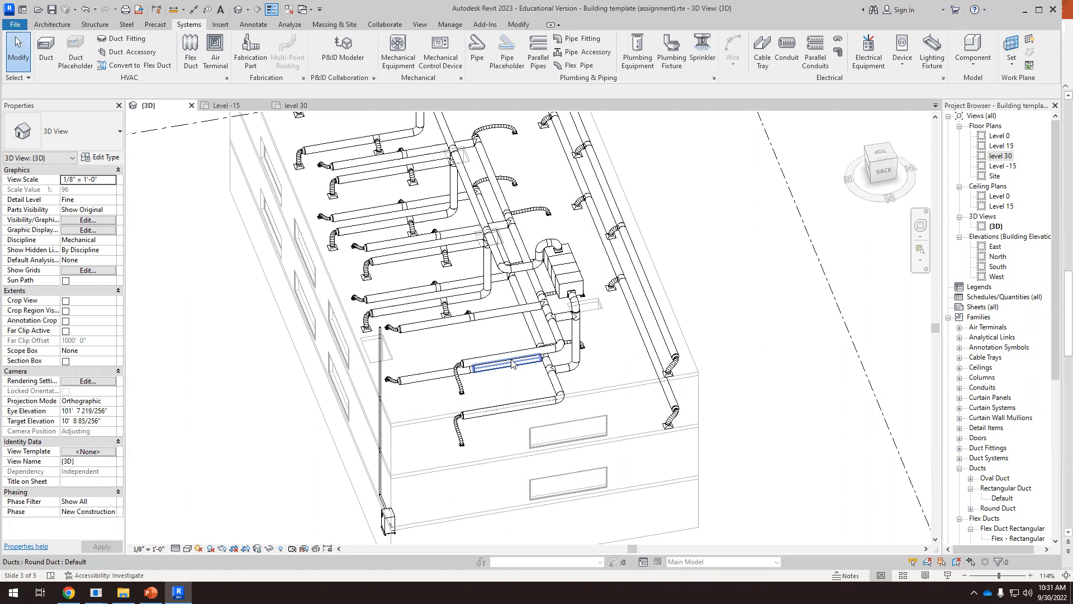
left_click(513, 361)
right_click(513, 359)
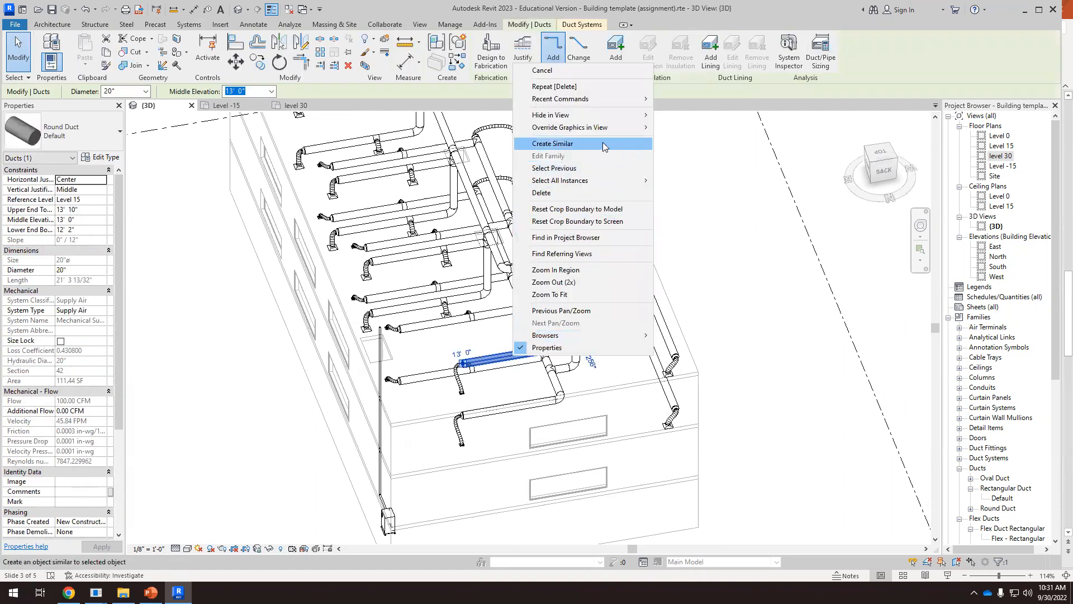
mouse_move(611, 118)
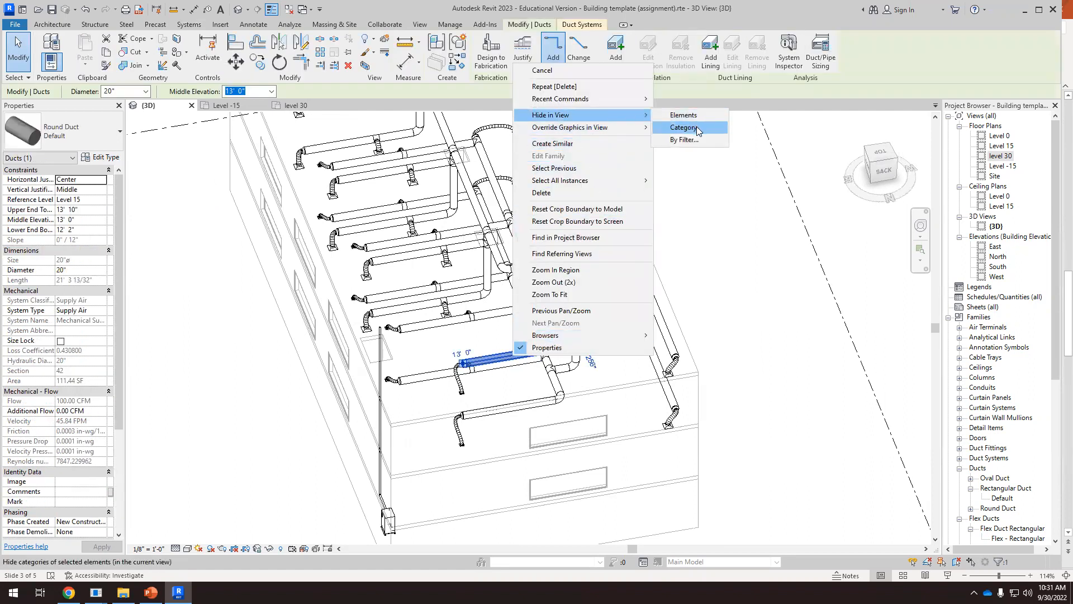
left_click(684, 127)
Hide the duct fittings category in the 3D view, using one of the remaining round elbows
left_click(578, 370)
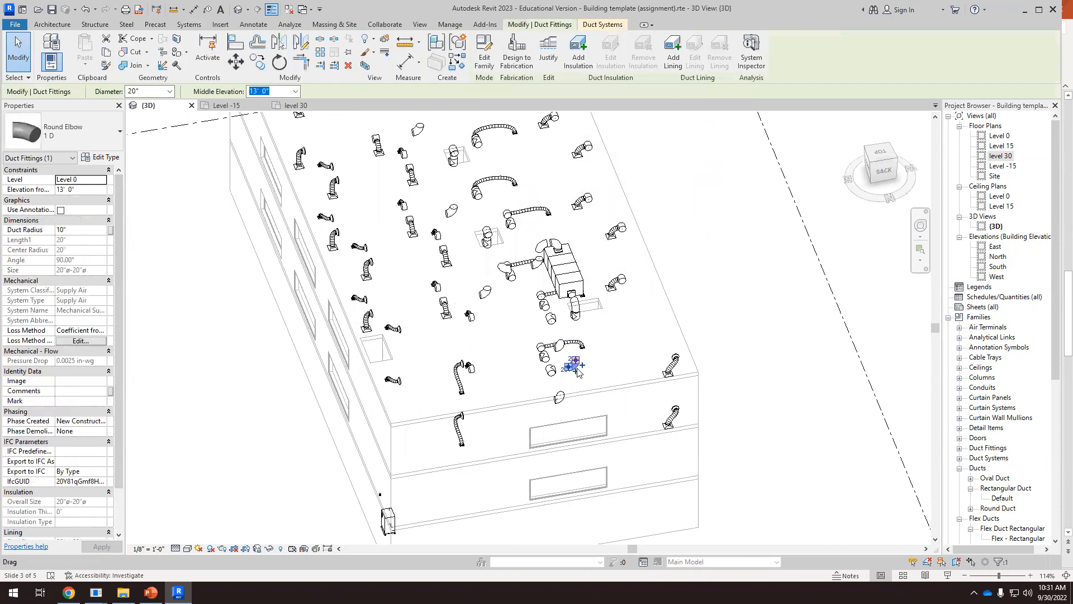
right_click(577, 371)
mouse_move(697, 129)
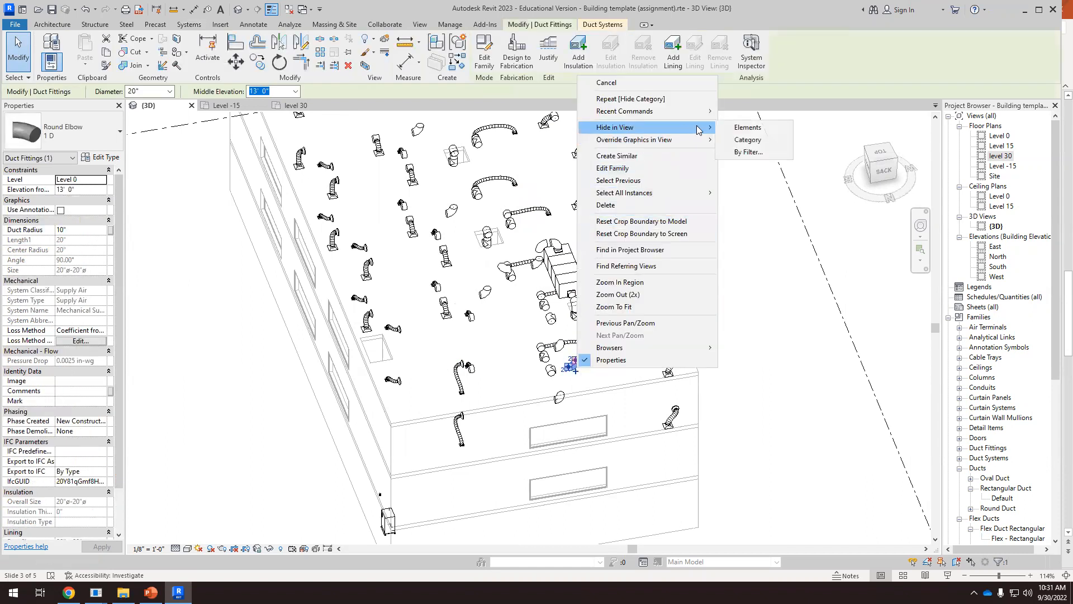
left_click(747, 139)
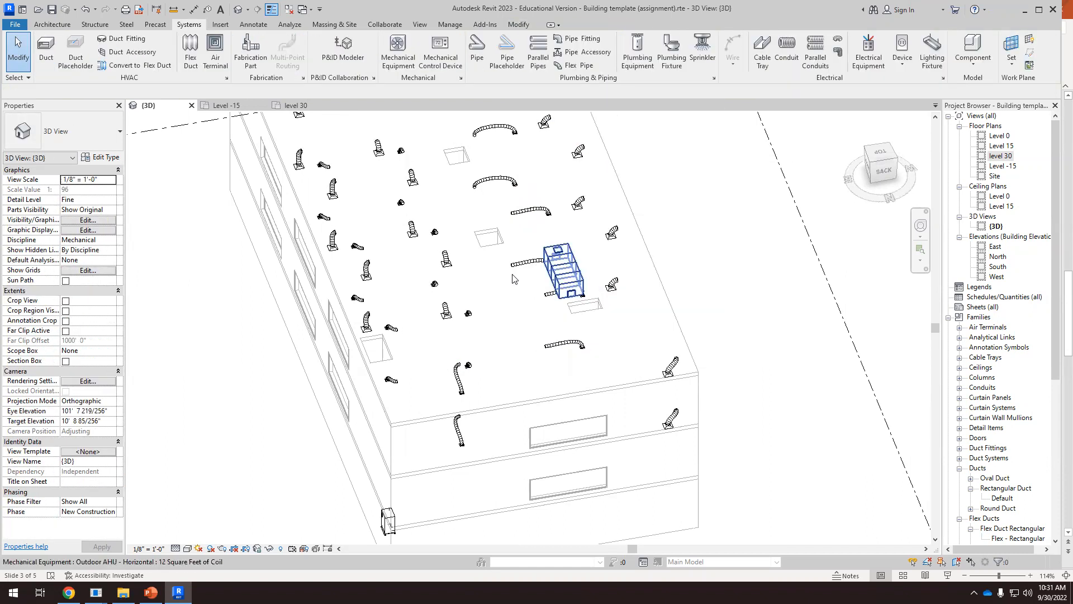
Hide the air terminals and flex ducts categories so only the mechanical equipment and building are shown in the 3D view
left_click(446, 314)
right_click(446, 314)
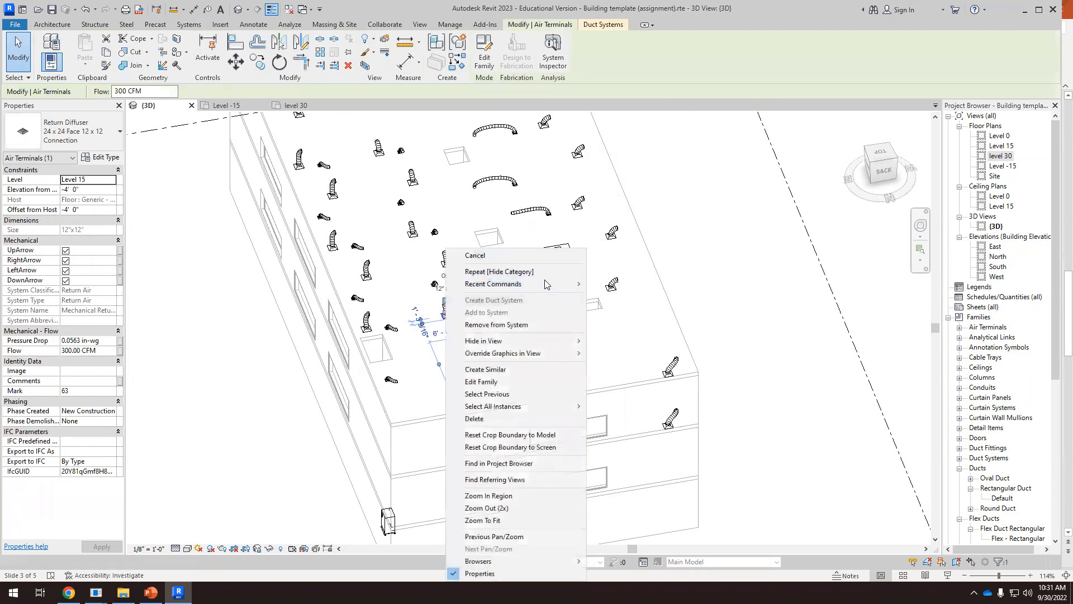
mouse_move(567, 342)
left_click(617, 346)
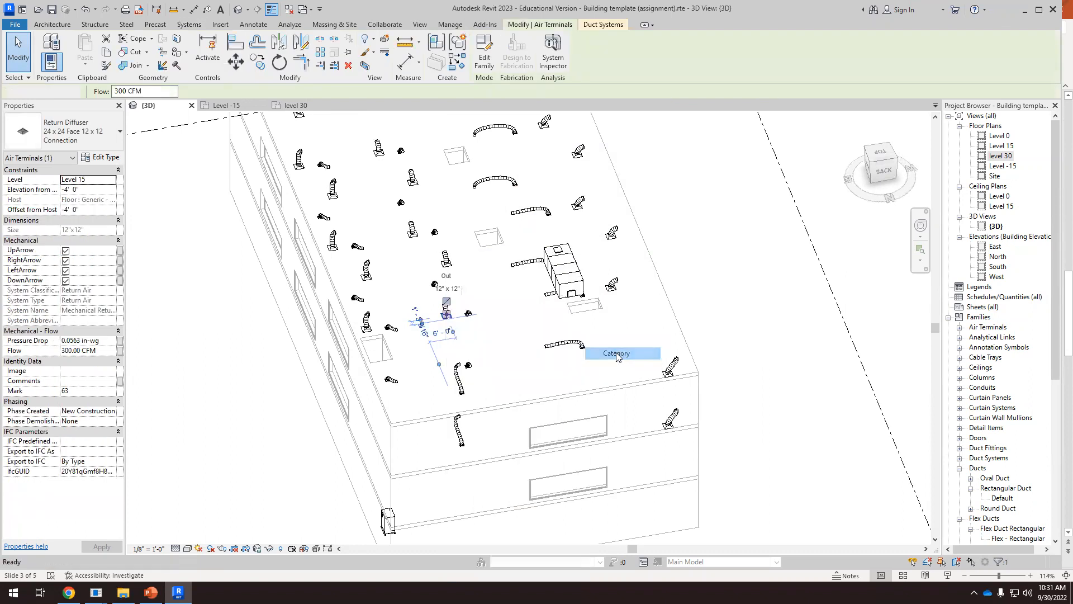
left_click(447, 260)
right_click(447, 261)
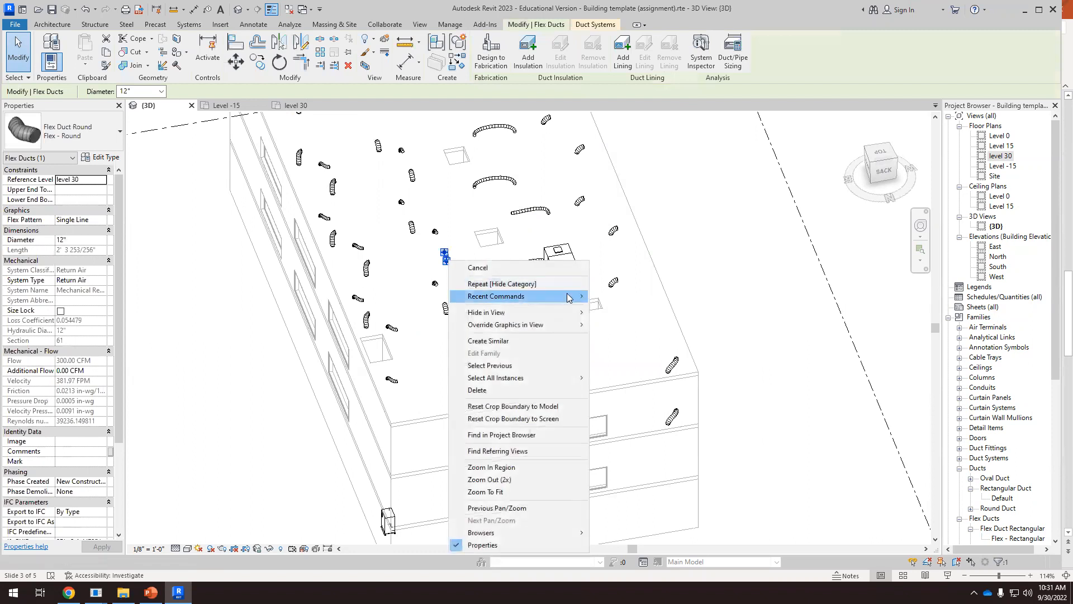
left_click(620, 325)
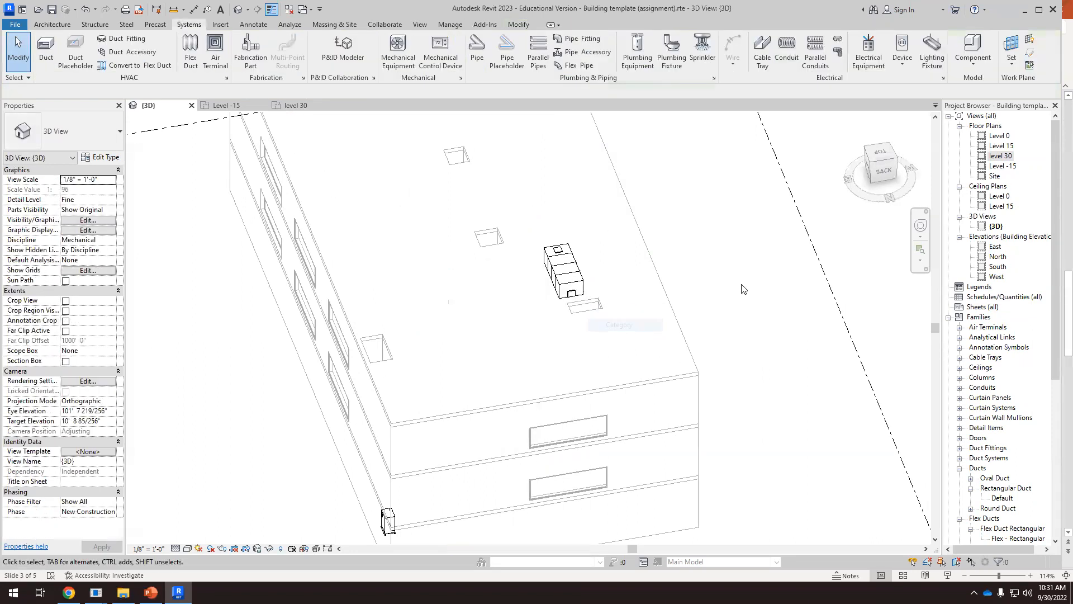
Examine where the rooftop air handler and the basement boiler sit, and which side of the boiler carries its connections
scroll(711, 262, "down", 3)
middle_click_drag(690, 338, 572, 324, "shift")
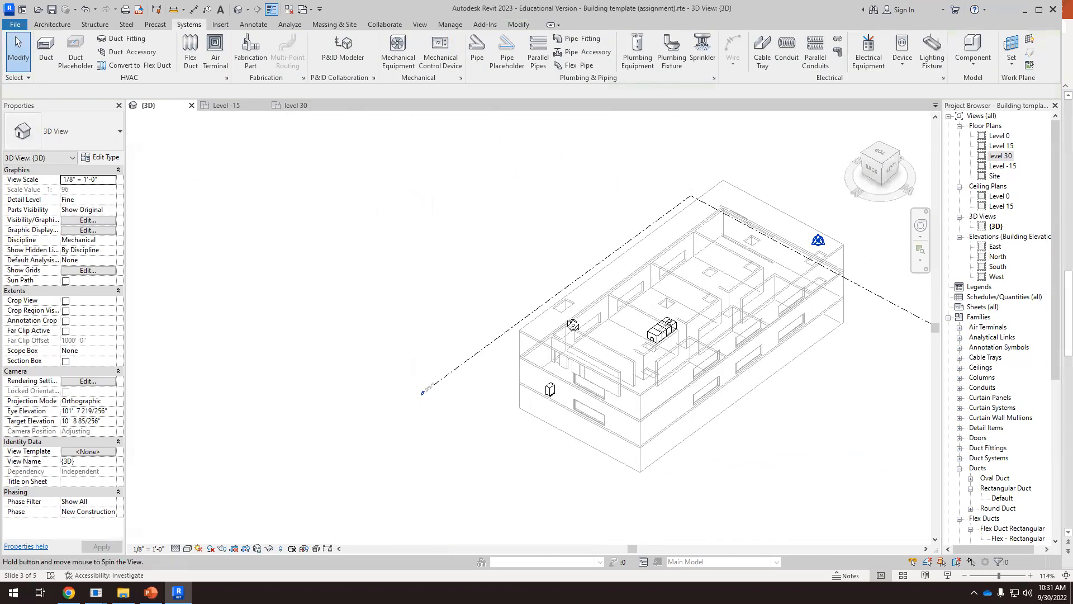
scroll(740, 422, "up", 3)
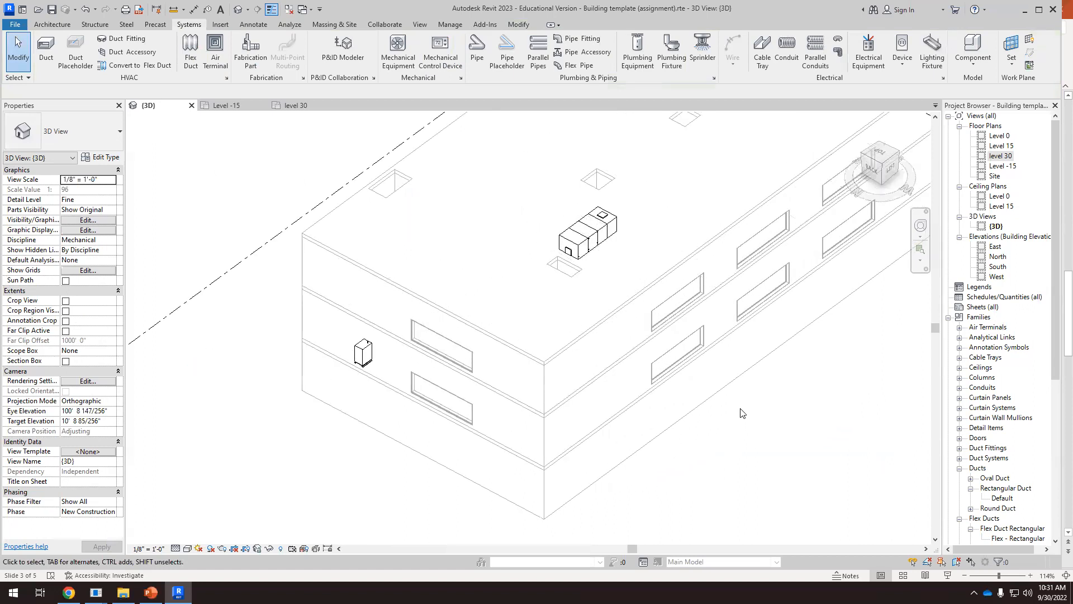
scroll(363, 355, "up", 4)
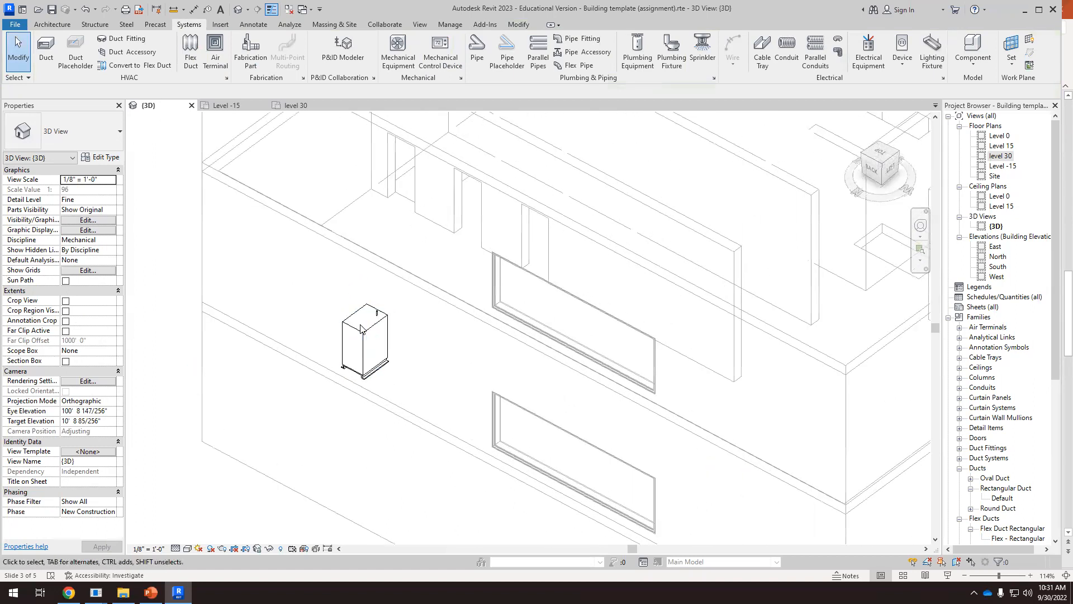
scroll(382, 329, "down", 3)
middle_click_drag(383, 331, 575, 334, "shift")
scroll(355, 341, "up", 2)
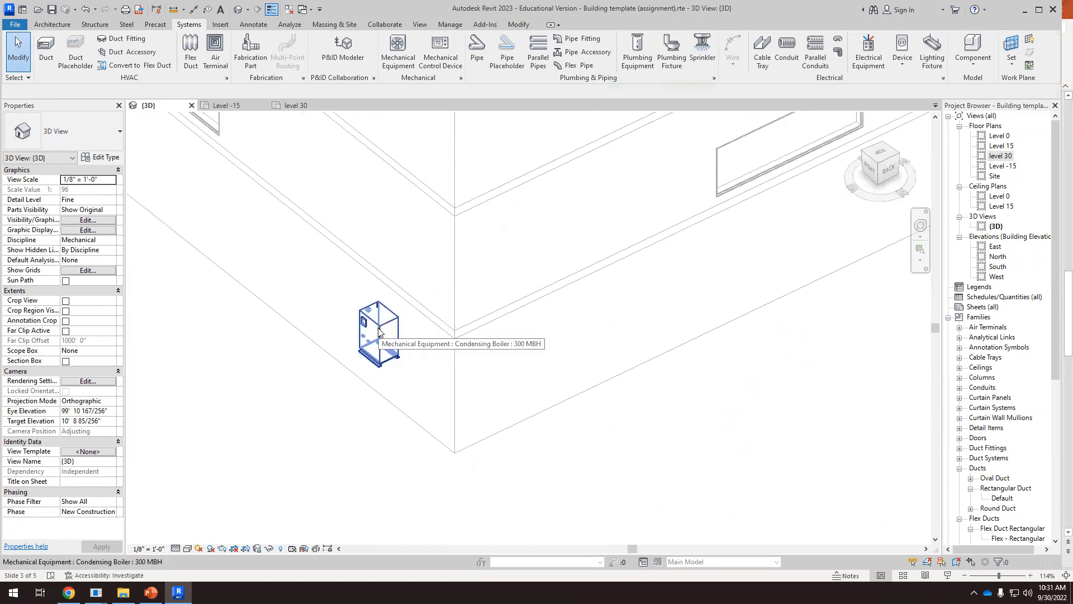
scroll(379, 331, "down", 2)
scroll(367, 303, "up", 2)
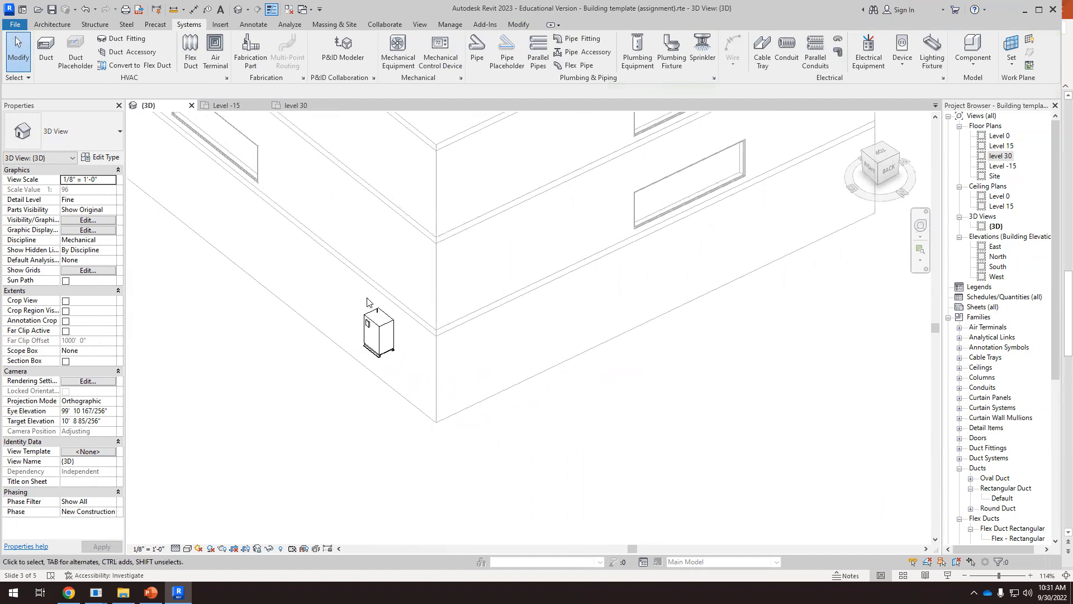
scroll(366, 303, "up", 2)
scroll(356, 304, "up", 2)
middle_click_drag(356, 305, 354, 342, "shift")
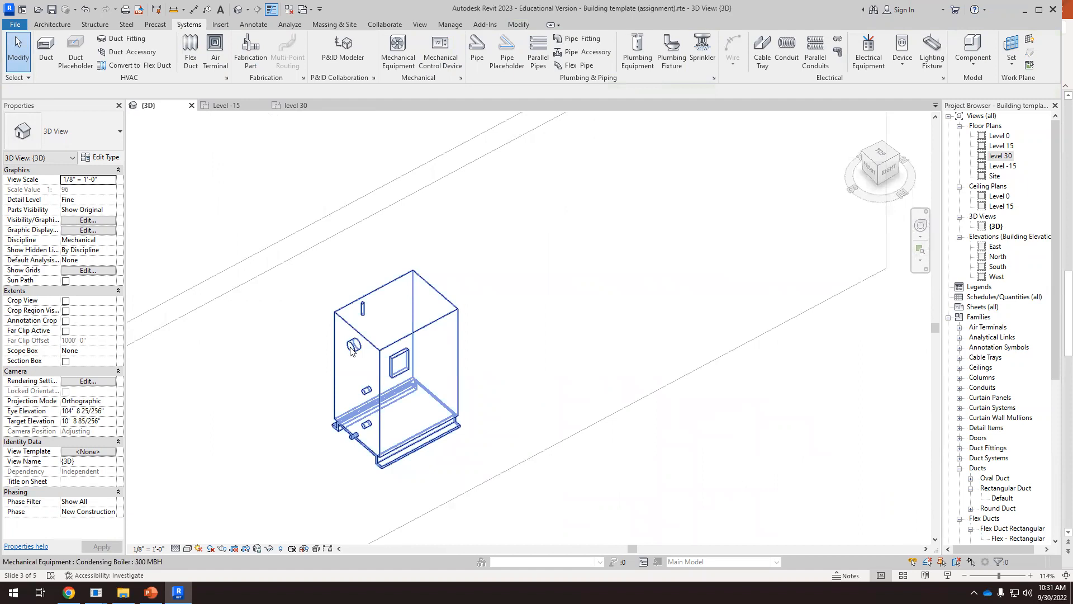
Reveal the hidden elements to check the boiler's exhaust duct route, and turn the reveal mode off again
left_click(281, 548)
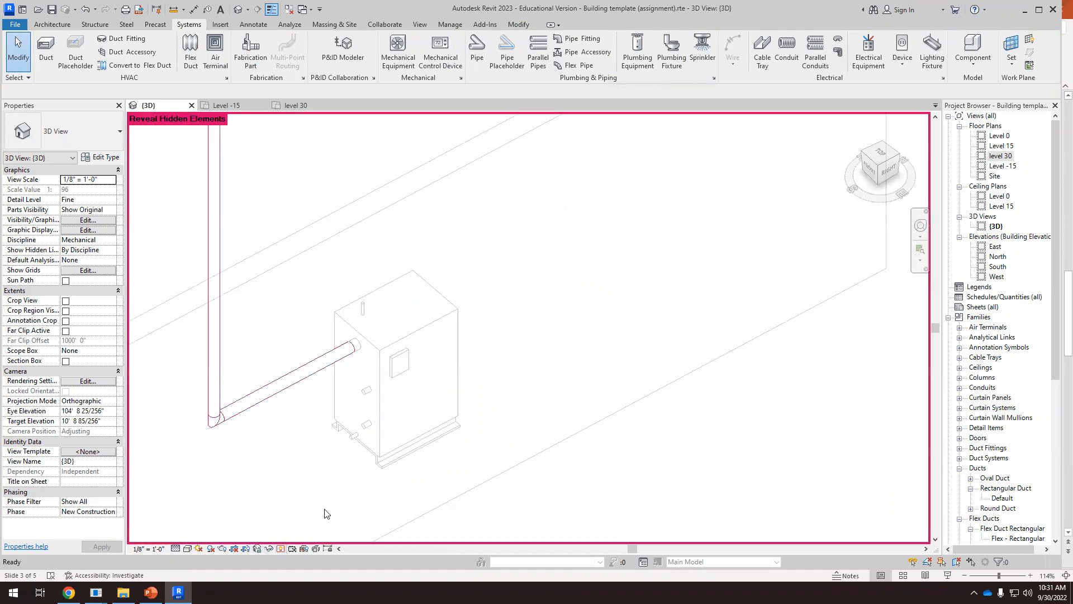
scroll(339, 392, "down", 4)
scroll(342, 398, "down", 3)
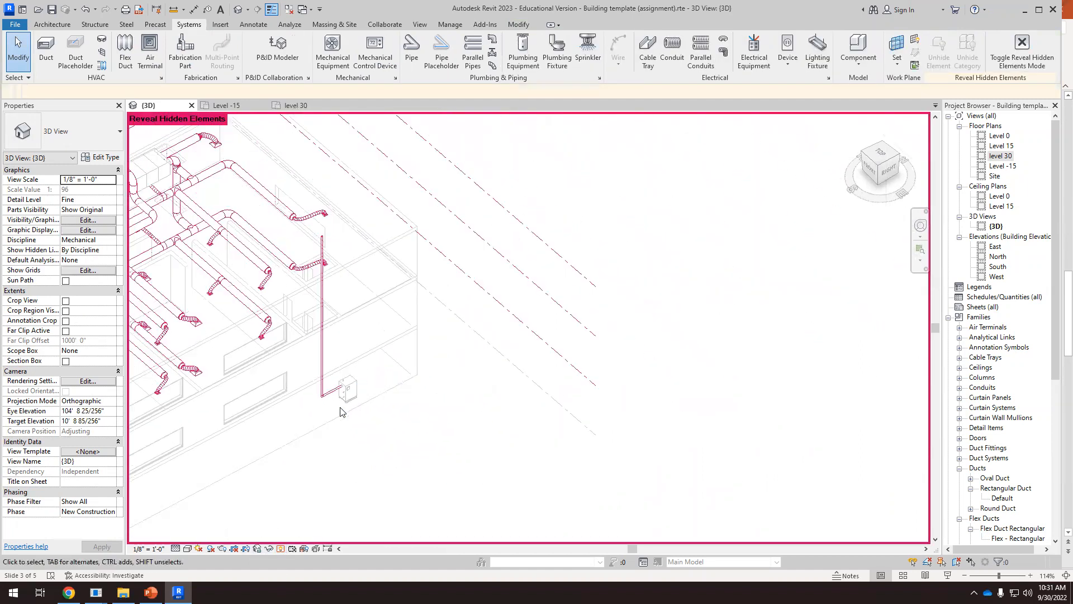
left_click(281, 548)
Select the condensing boiler and inspect its exhaust duct and pipe connectors up close
scroll(431, 420, "down", 3)
middle_click_drag(429, 418, 412, 434, "shift")
scroll(391, 420, "up", 2)
left_click(392, 415)
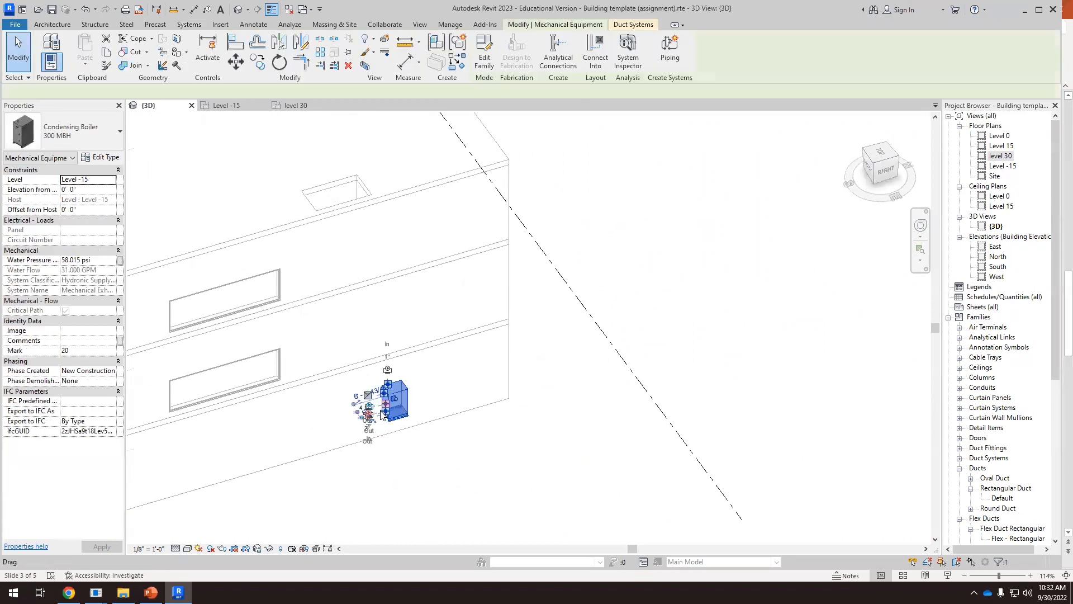
scroll(381, 414, "up", 6)
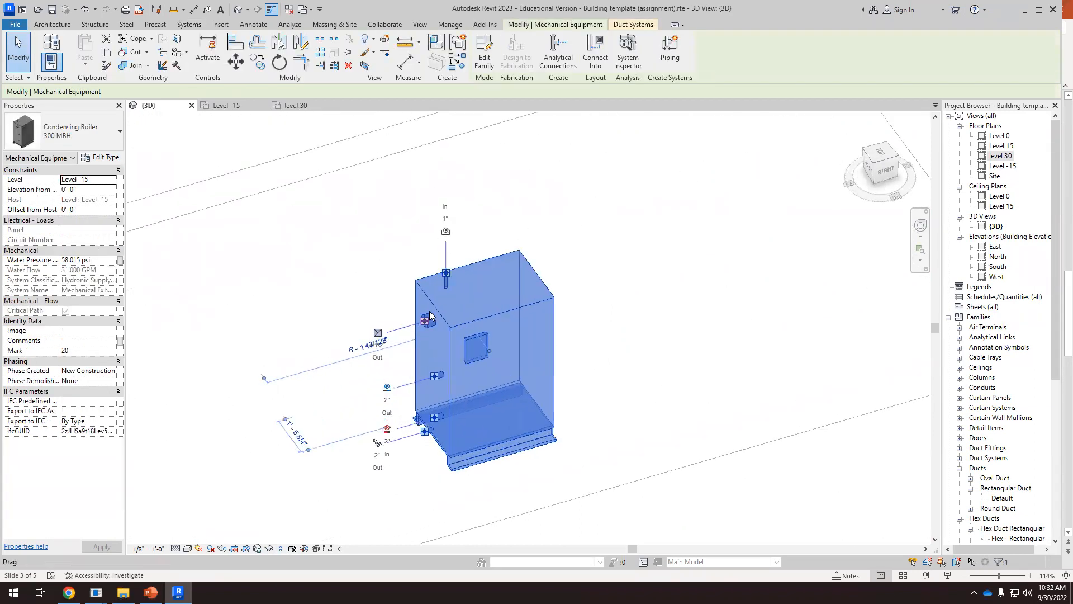
scroll(430, 317, "up", 1)
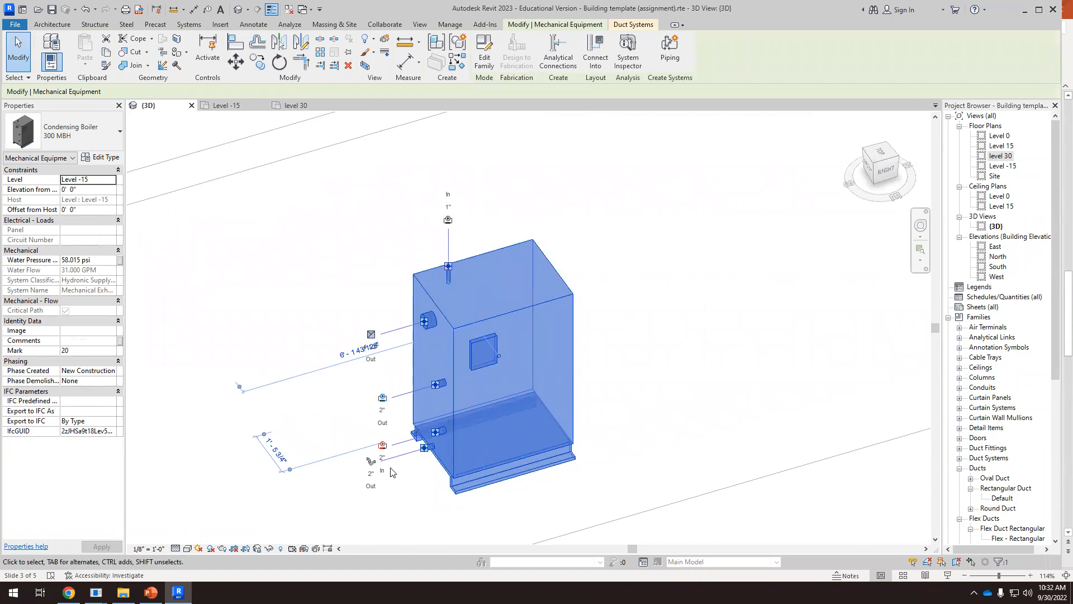
scroll(415, 459, "up", 2)
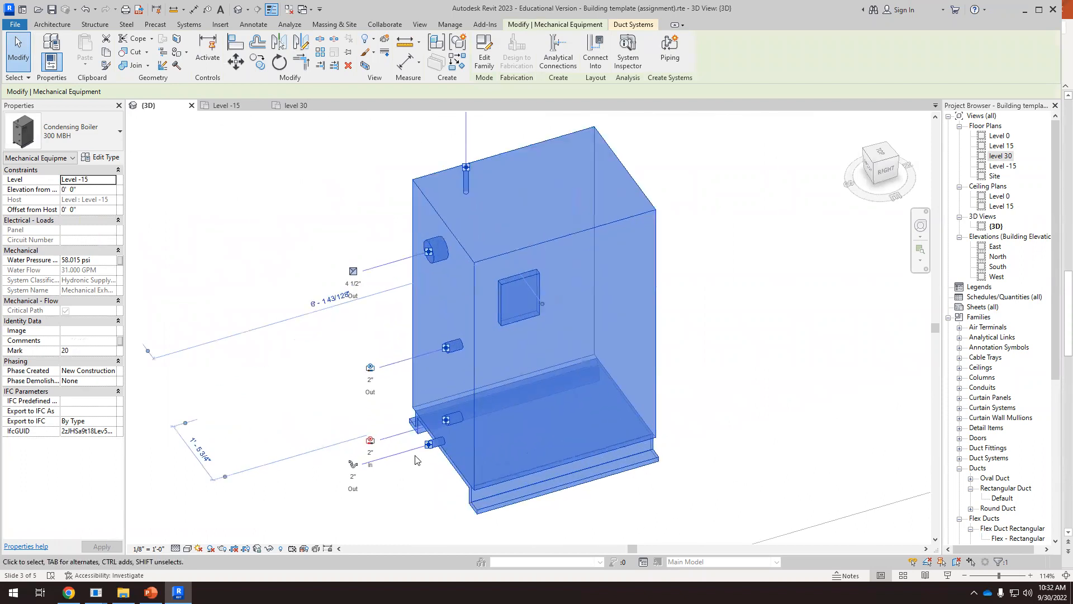
Compare the boiler's 2" hydronic outlet, inlet and drain connectors, and review the boiler's position within the building
scroll(415, 460, "down", 1)
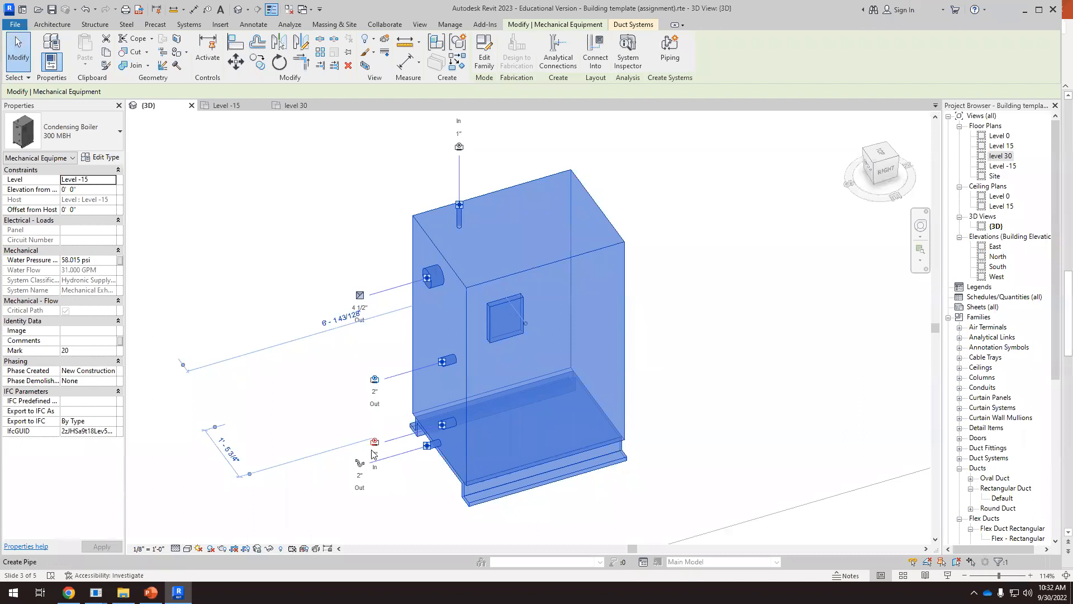
scroll(384, 448, "up", 5)
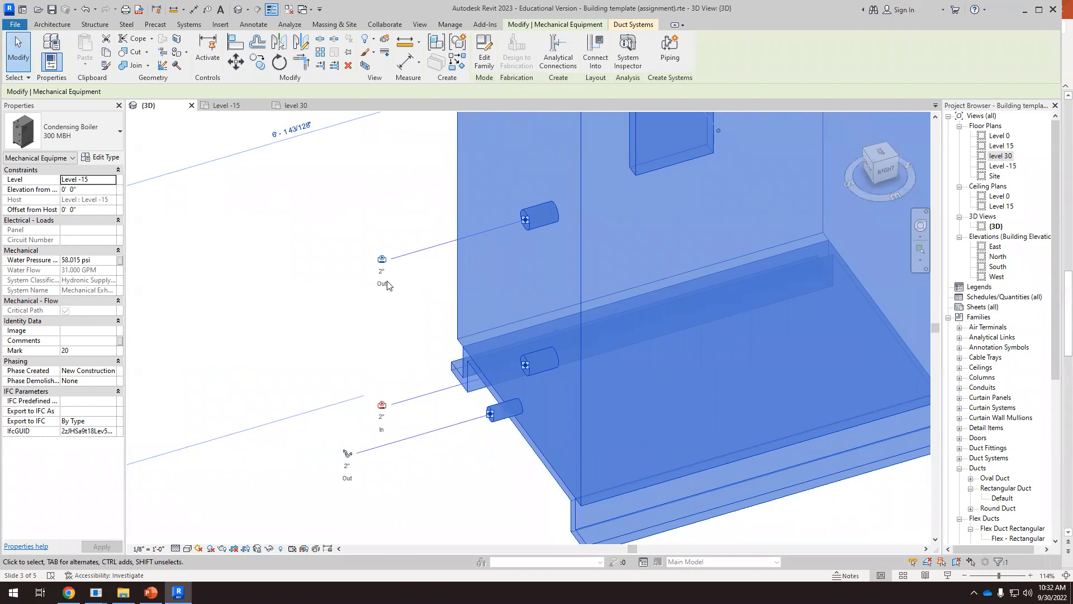
scroll(388, 285, "down", 6)
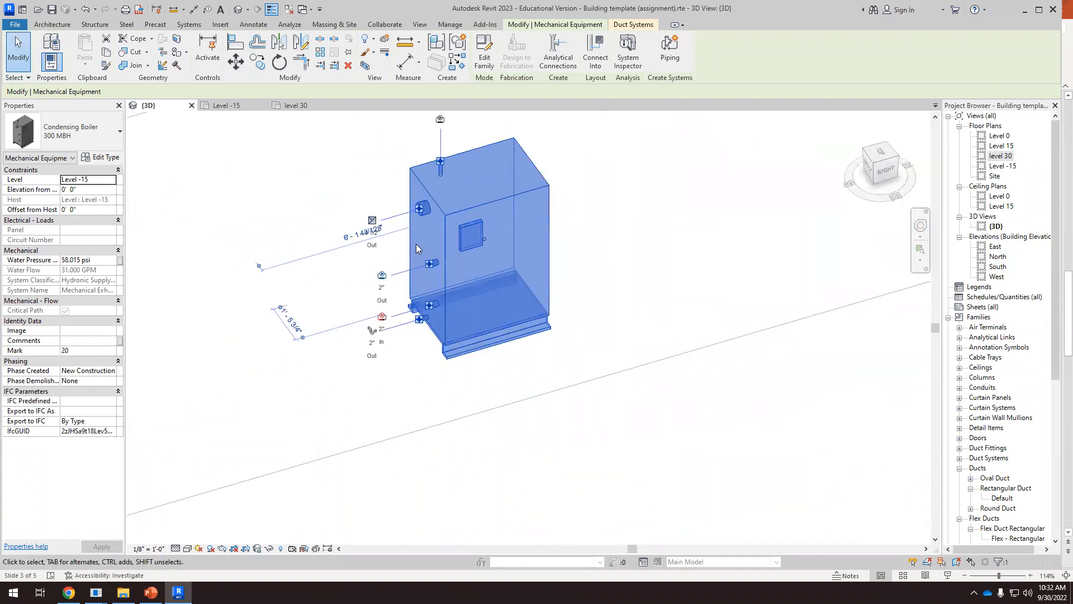
scroll(419, 262, "up", 2)
scroll(373, 294, "up", 2)
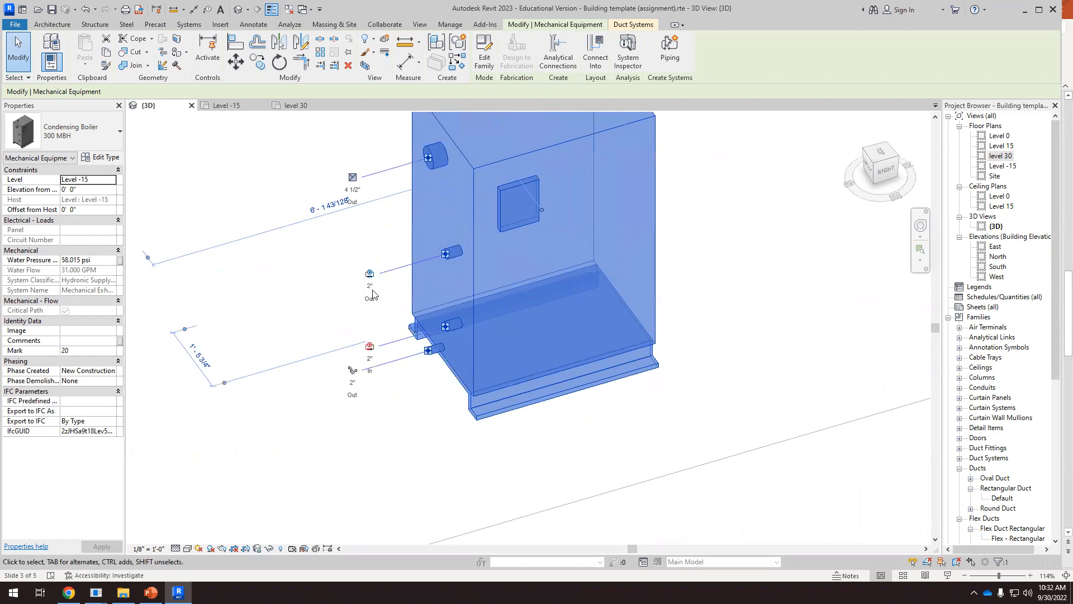
scroll(380, 360, "up", 3)
left_click(383, 355)
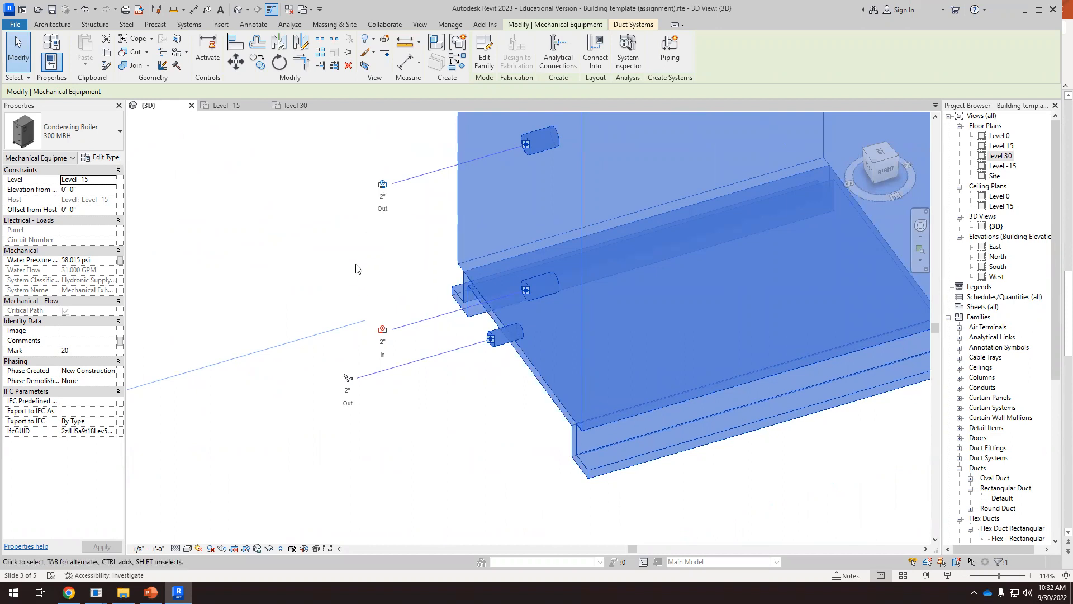
scroll(454, 413, "down", 7)
middle_click_drag(499, 441, 438, 402, "shift")
scroll(523, 445, "down", 3)
middle_click_drag(522, 444, 570, 431, "shift")
scroll(701, 290, "down", 3)
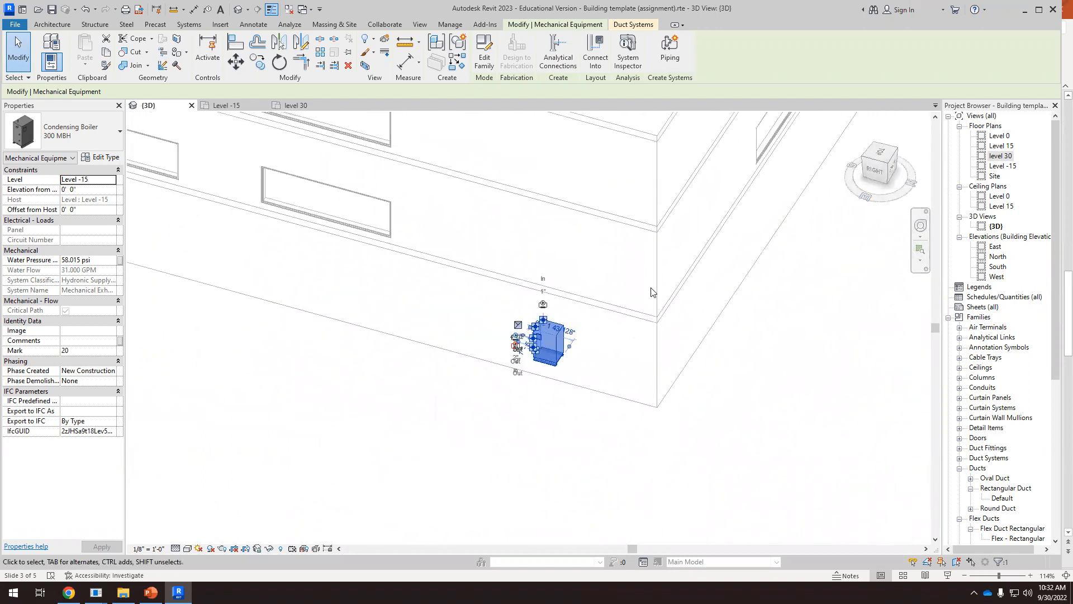
Compare the selected boiler's position with the roof opening and the rooftop air handler, and deselect the boiler
scroll(525, 224, "down", 2)
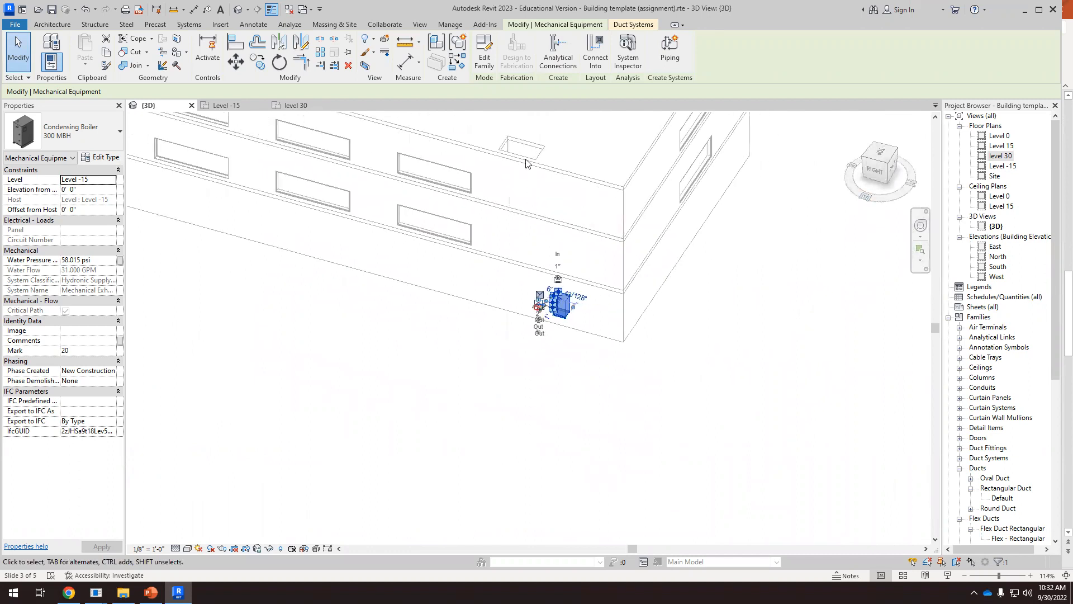
scroll(534, 137, "up", 2)
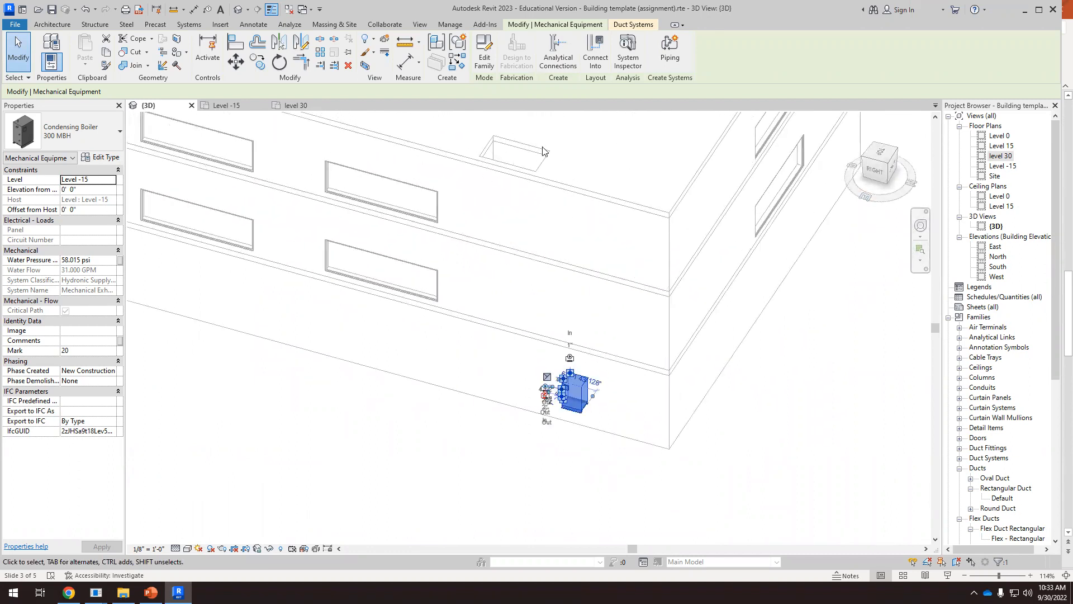
scroll(468, 441, "down", 3)
scroll(498, 383, "up", 4)
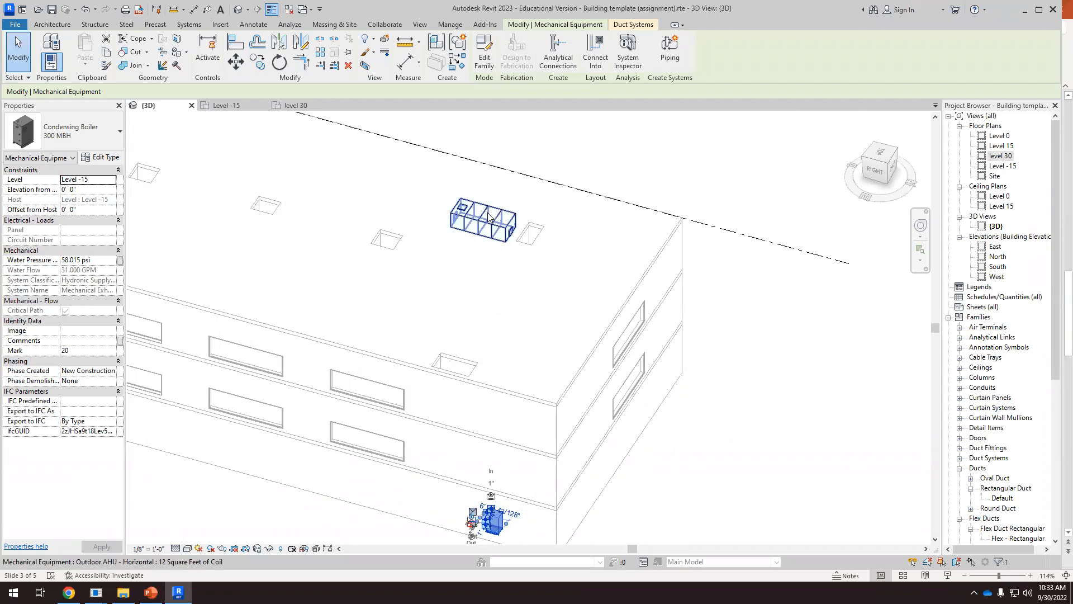
scroll(488, 217, "down", 2)
middle_click_drag(513, 328, 537, 299, "shift")
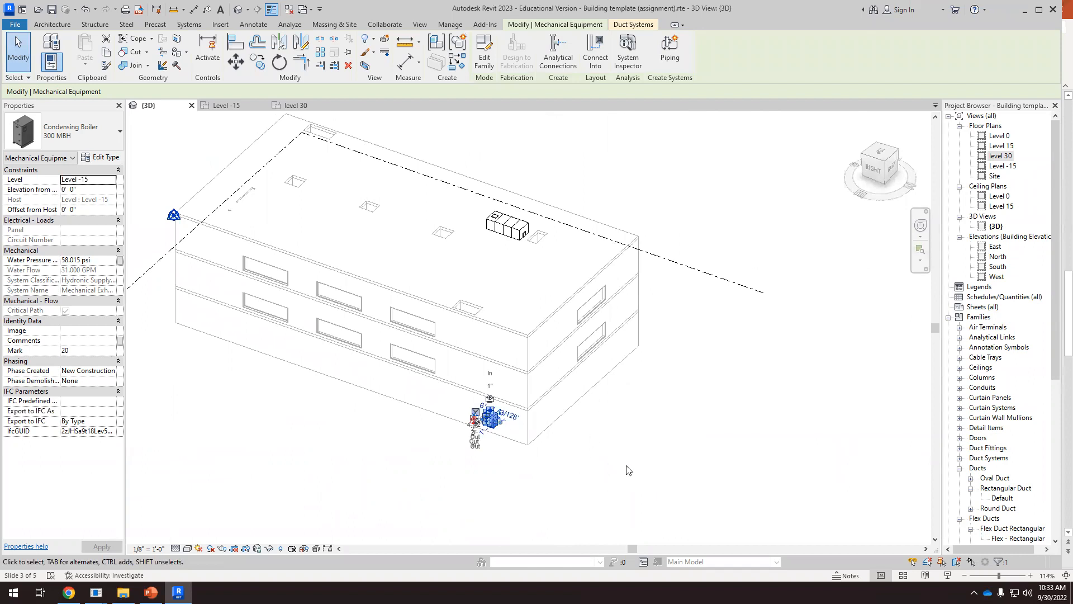
left_click(653, 445)
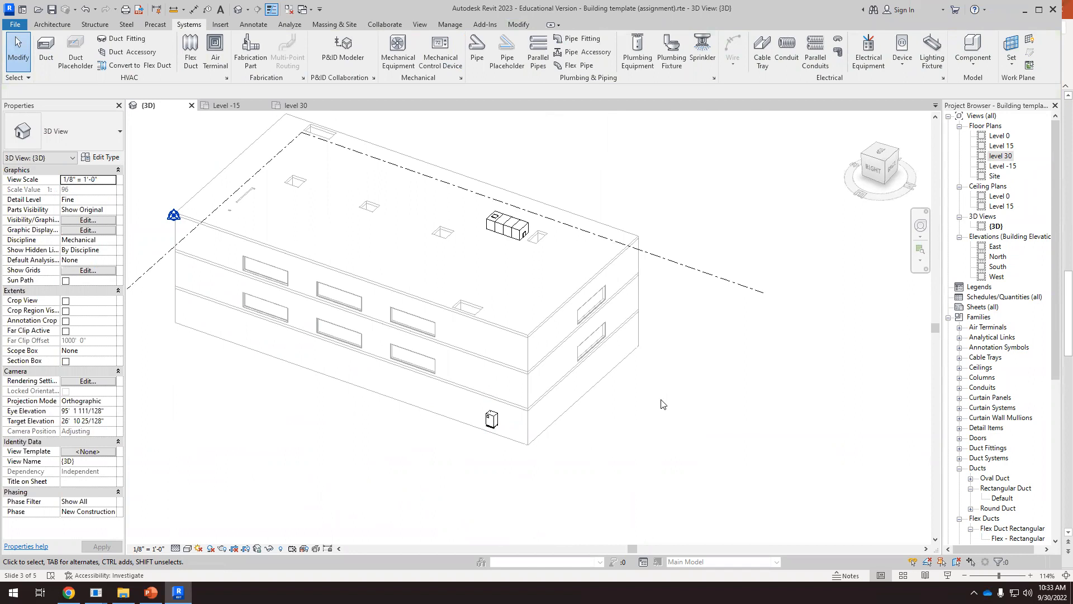
Examine the basement boiler against the floor and roof openings above it to judge a vertical pipe route
scroll(491, 420, "up", 10)
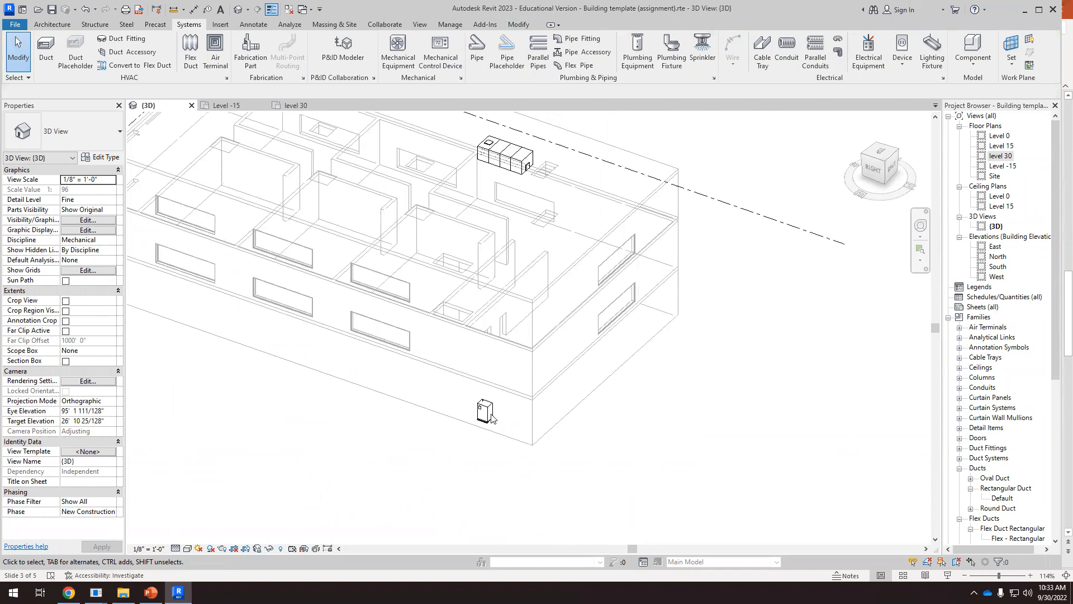
scroll(462, 407, "up", 5)
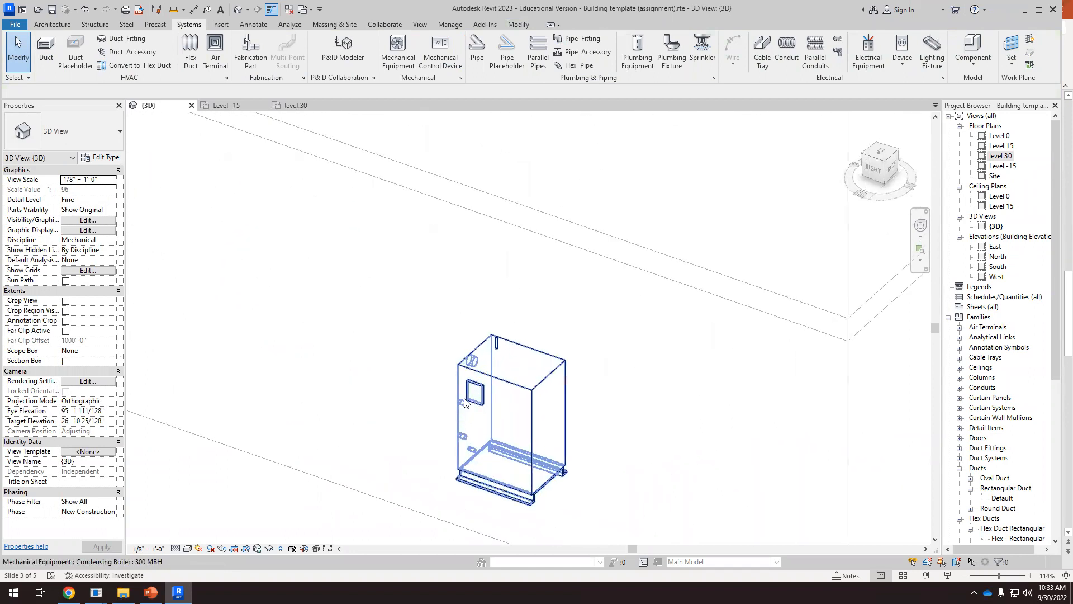
scroll(521, 398, "down", 6)
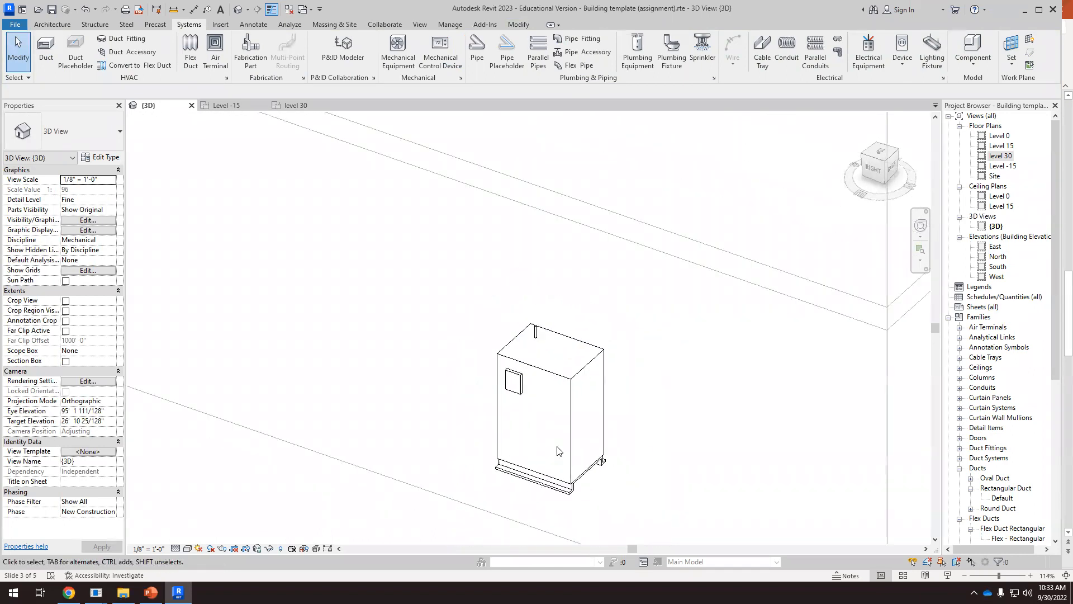
scroll(581, 465, "down", 2)
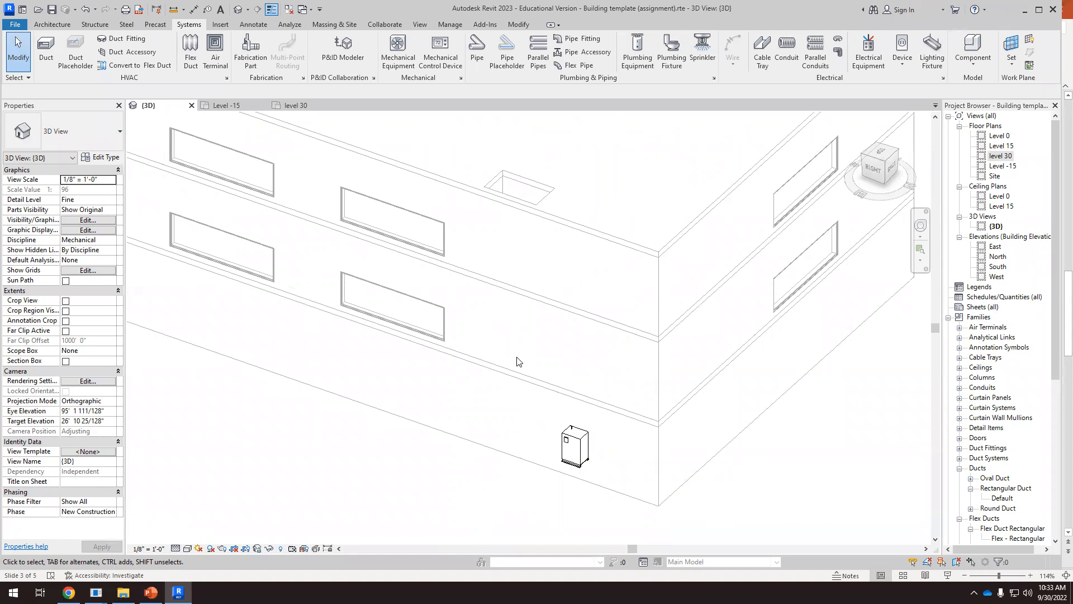
scroll(519, 313, "down", 3)
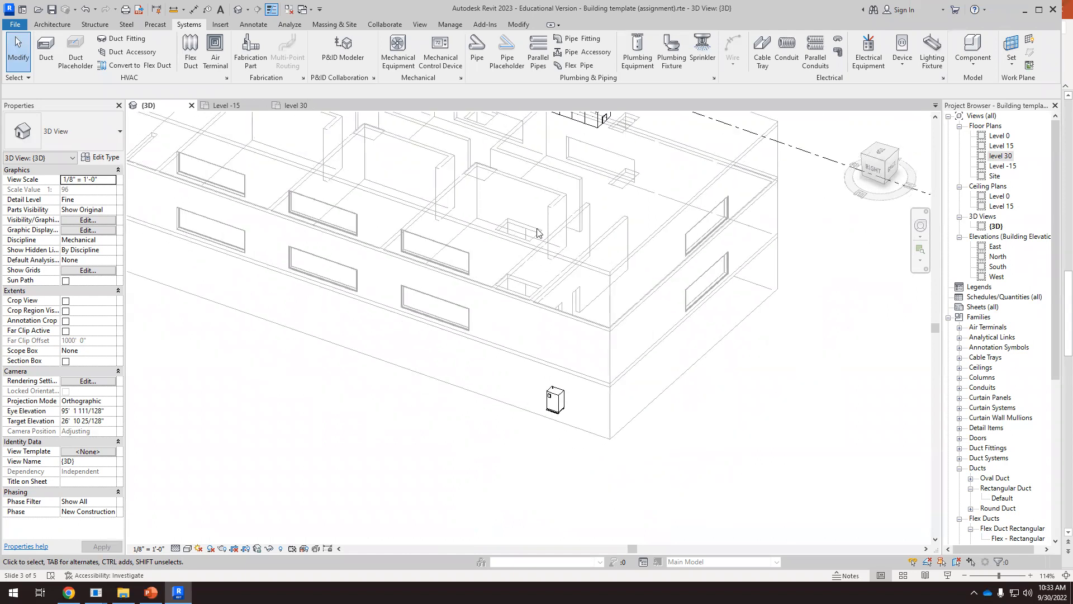
scroll(526, 252, "up", 4)
scroll(514, 260, "down", 3)
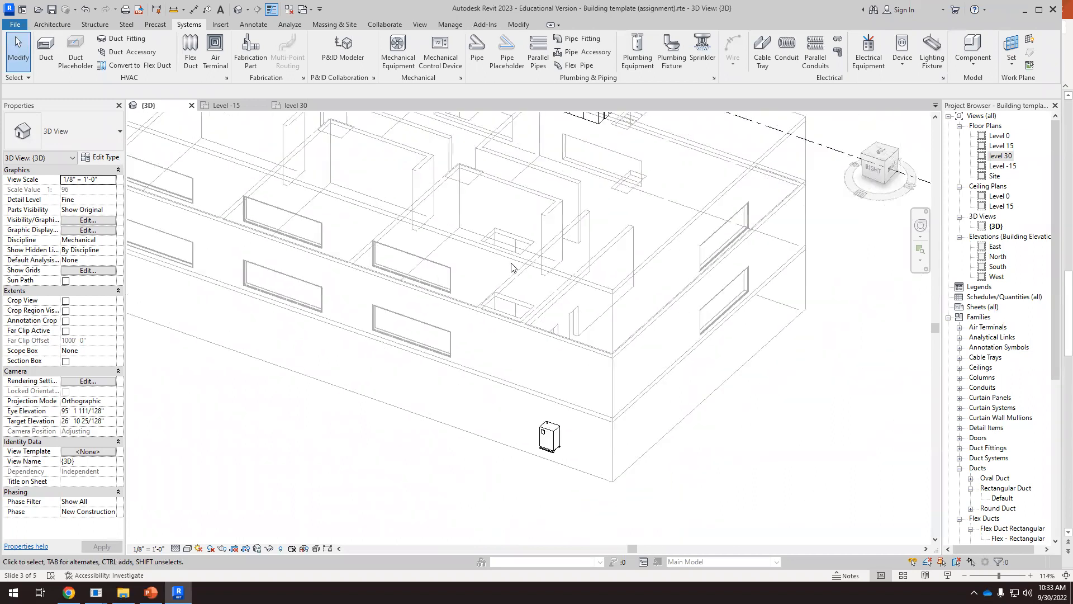
scroll(503, 263, "up", 3)
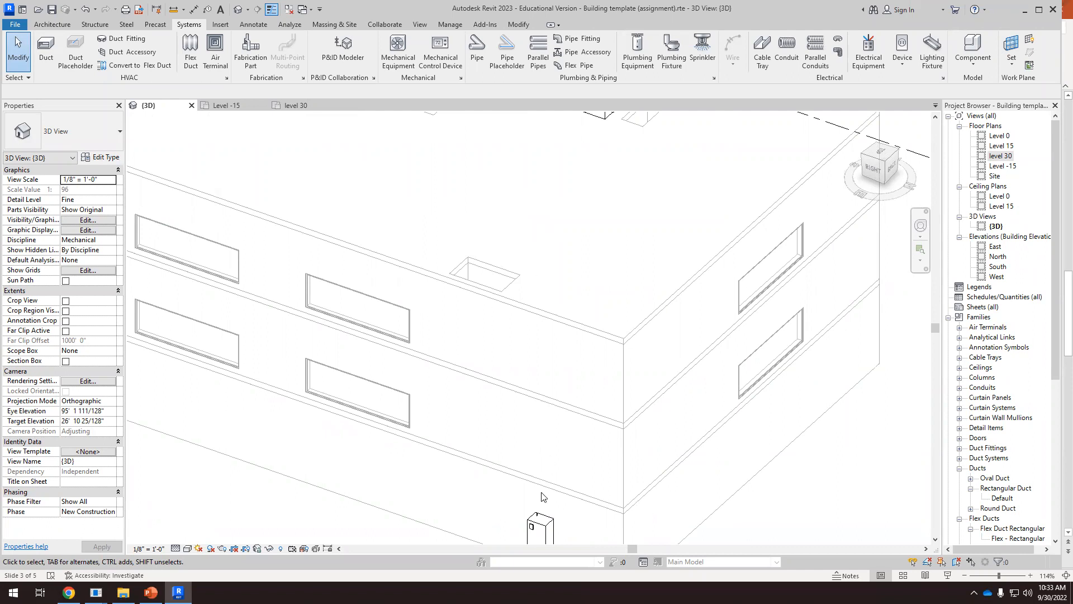
scroll(539, 486, "down", 2)
scroll(537, 467, "up", 5)
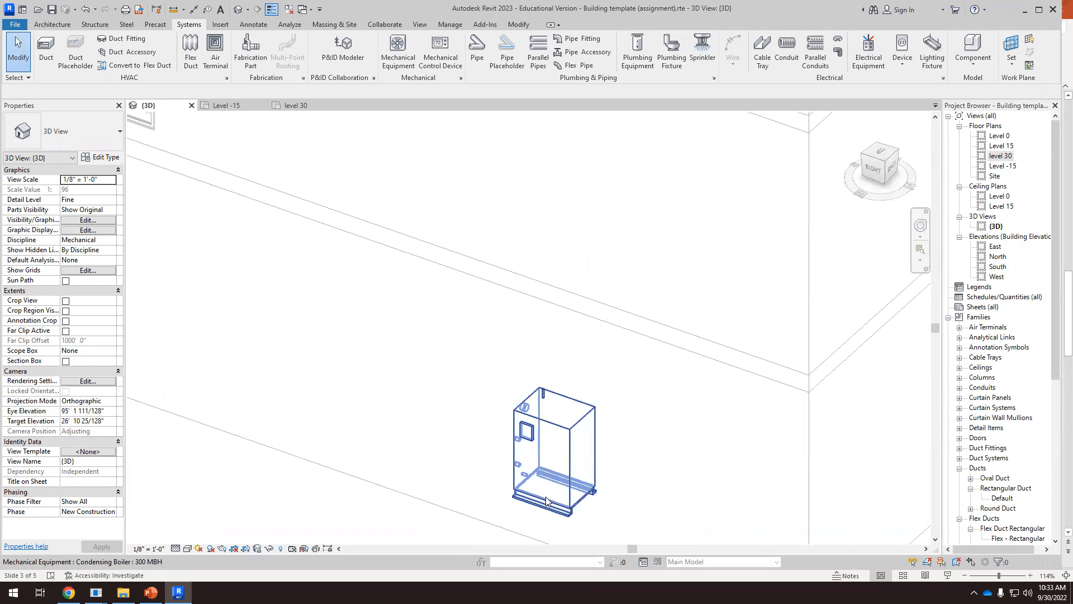
scroll(546, 499, "down", 4)
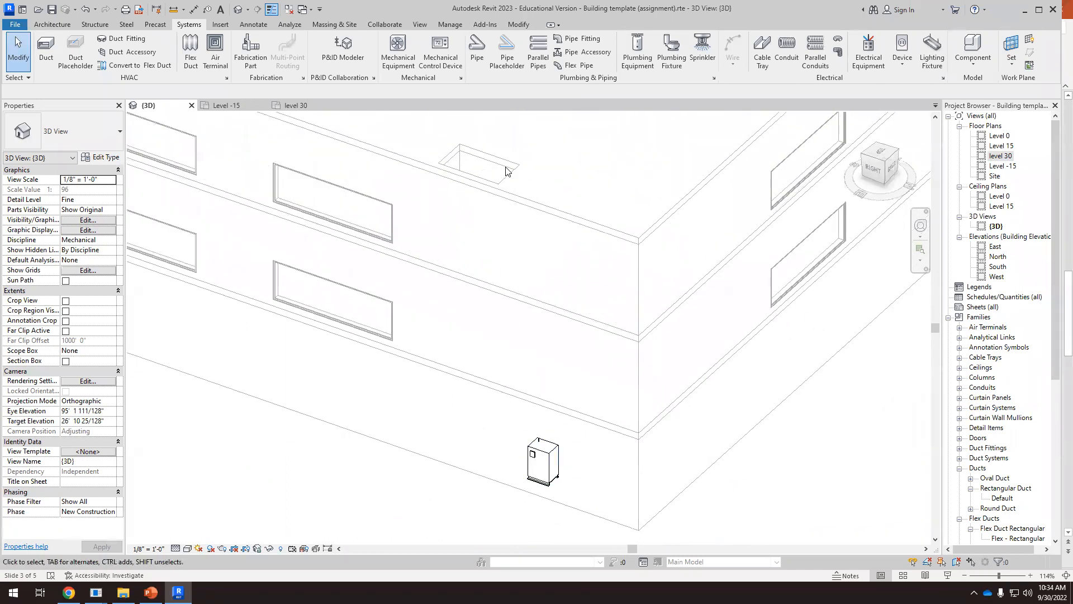
scroll(522, 420, "down", 2)
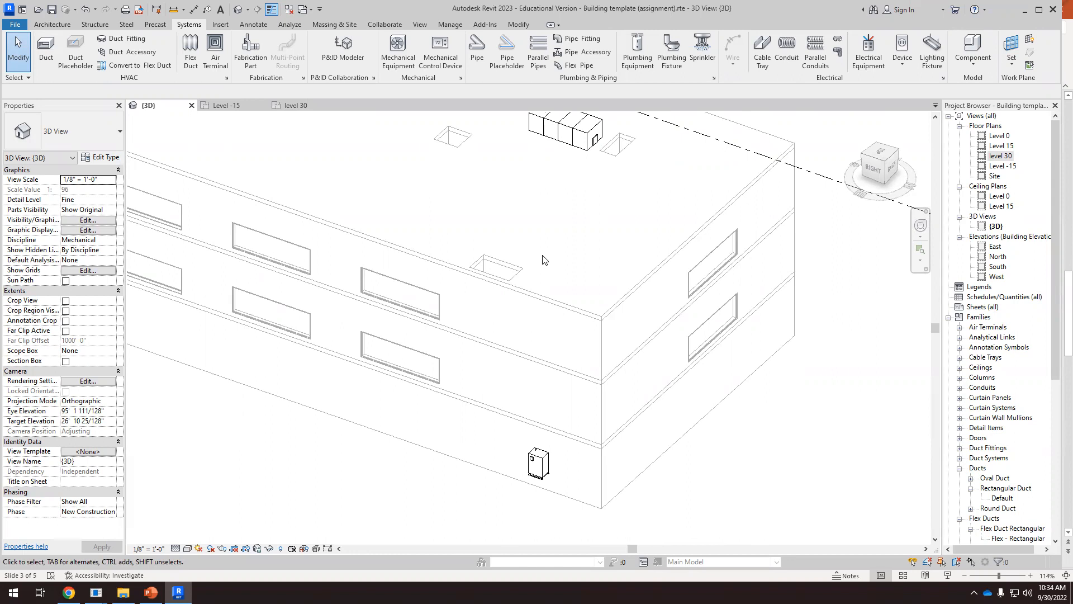
Examine the route from the boiler to the rooftop air handler, including the shaft opening beside the unit and its pipe connections
scroll(545, 328, "down", 1)
middle_click_drag(574, 368, 562, 442, "shift")
scroll(561, 441, "up", 3)
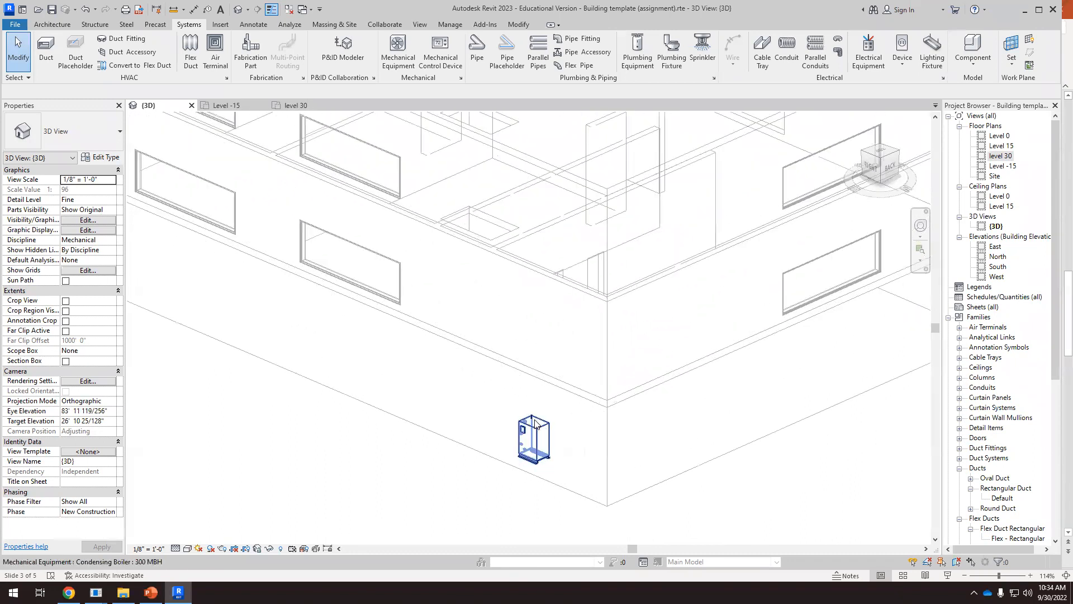
scroll(530, 411, "down", 2)
middle_click_drag(528, 403, 550, 380, "shift")
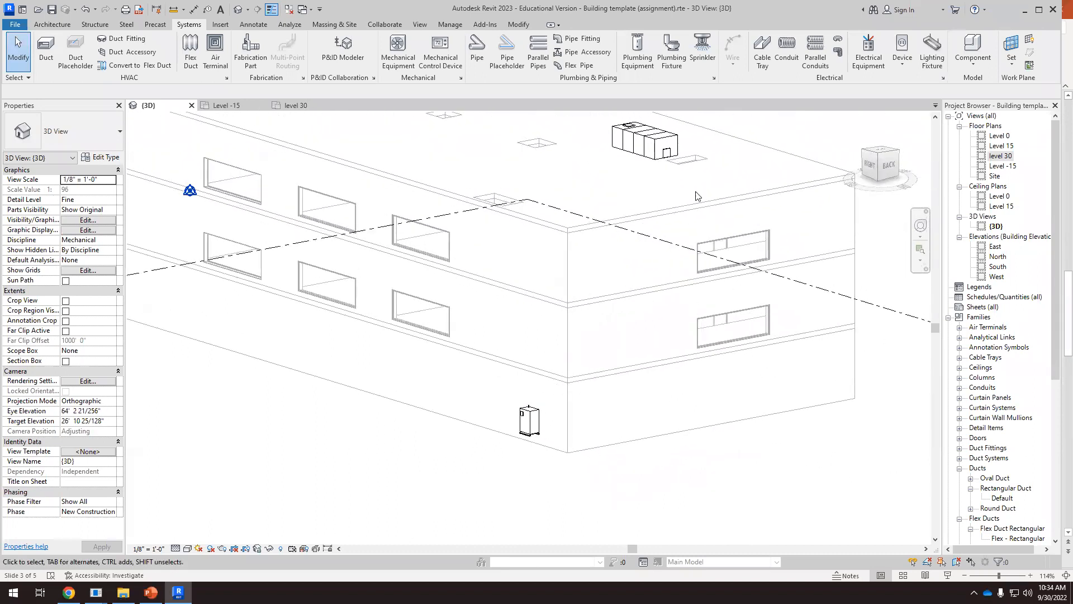
middle_click_drag(720, 214, 892, 276, "shift")
scroll(893, 276, "up", 6)
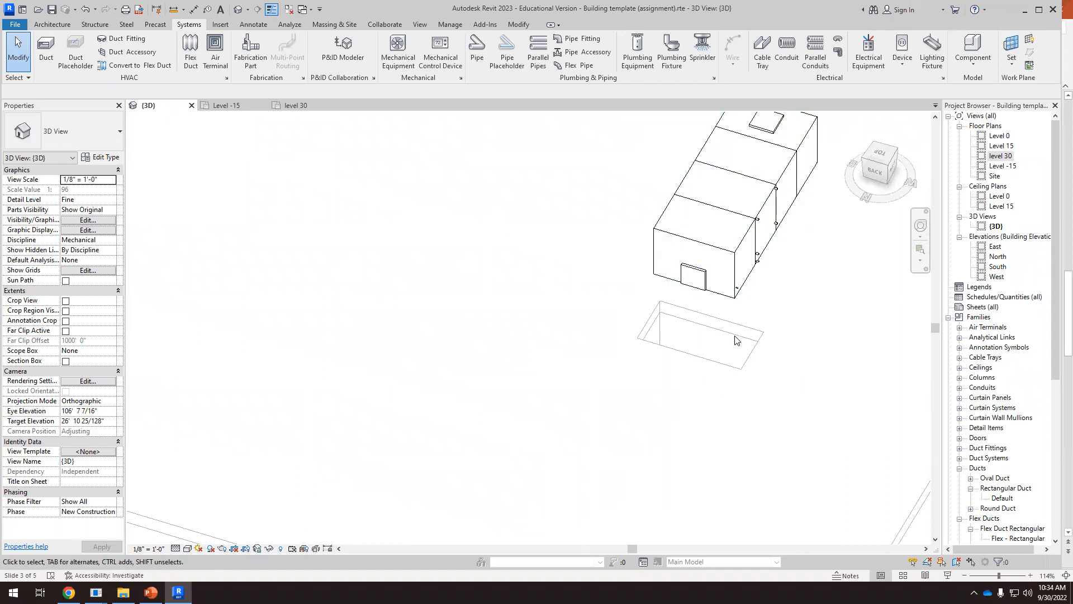
scroll(738, 330, "down", 3)
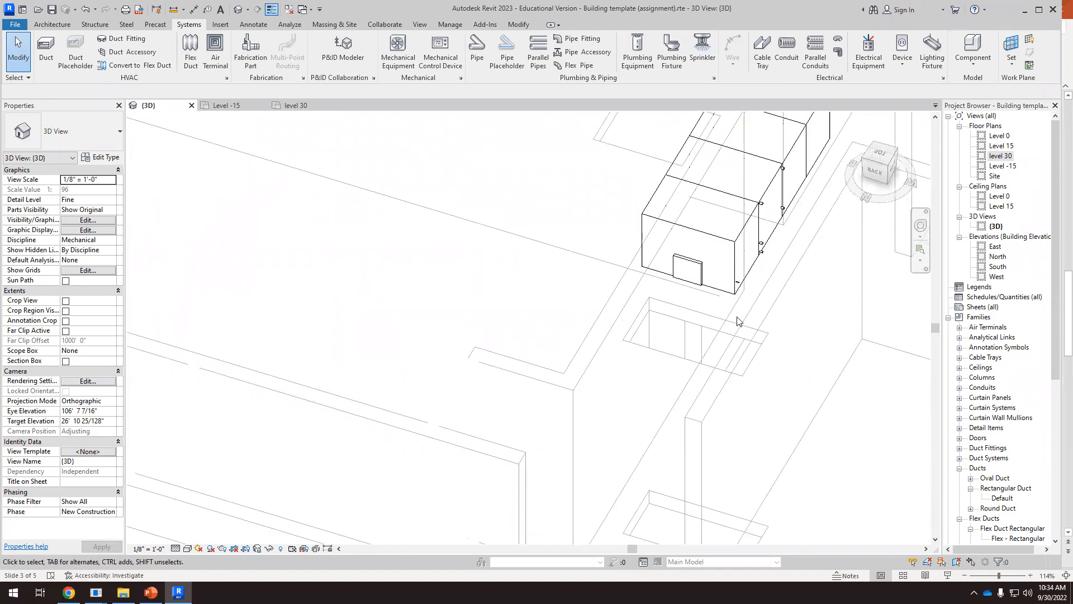
scroll(738, 335, "up", 3)
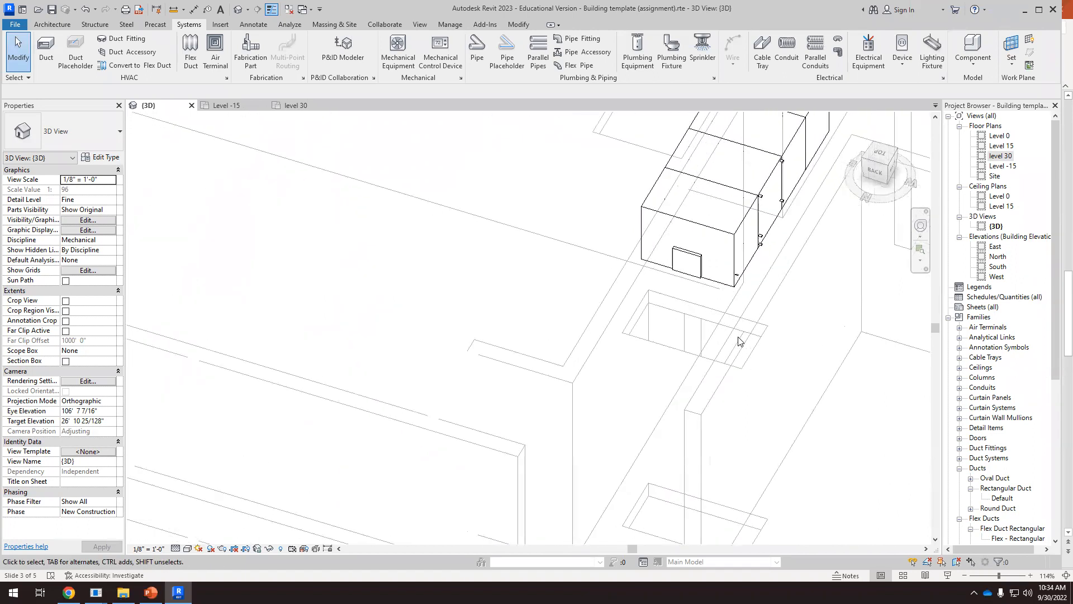
scroll(751, 313, "down", 9)
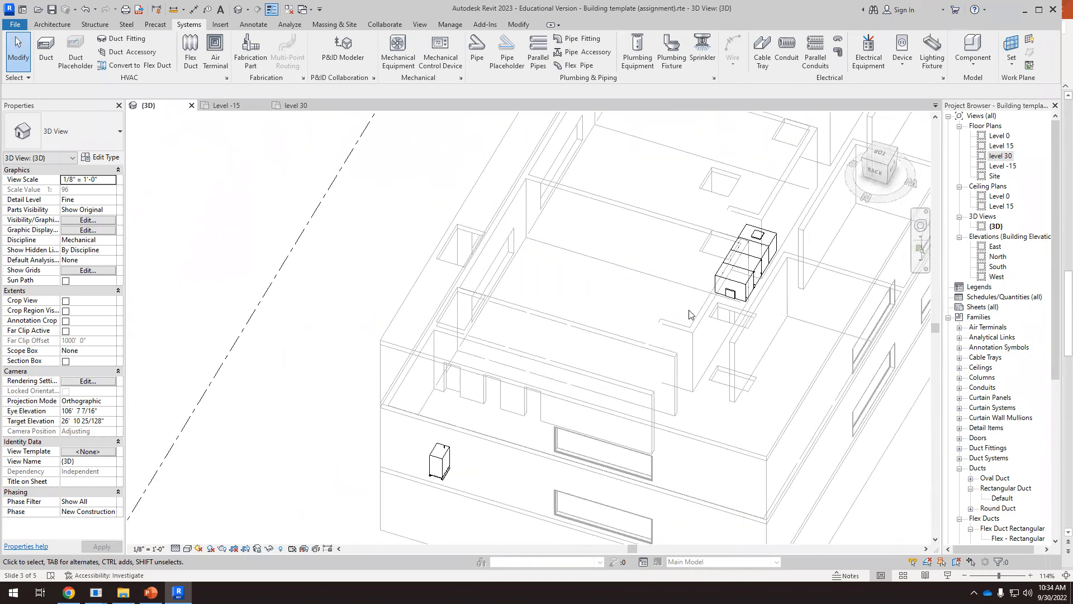
Select the condensing boiler from its connector side and inspect the 1" inlet on its top and the 4 1/2" exhaust outlet
scroll(517, 393, "up", 1)
middle_click_drag(504, 455, 833, 395, "shift")
scroll(534, 443, "up", 3)
scroll(471, 413, "down", 1)
scroll(509, 400, "down", 2)
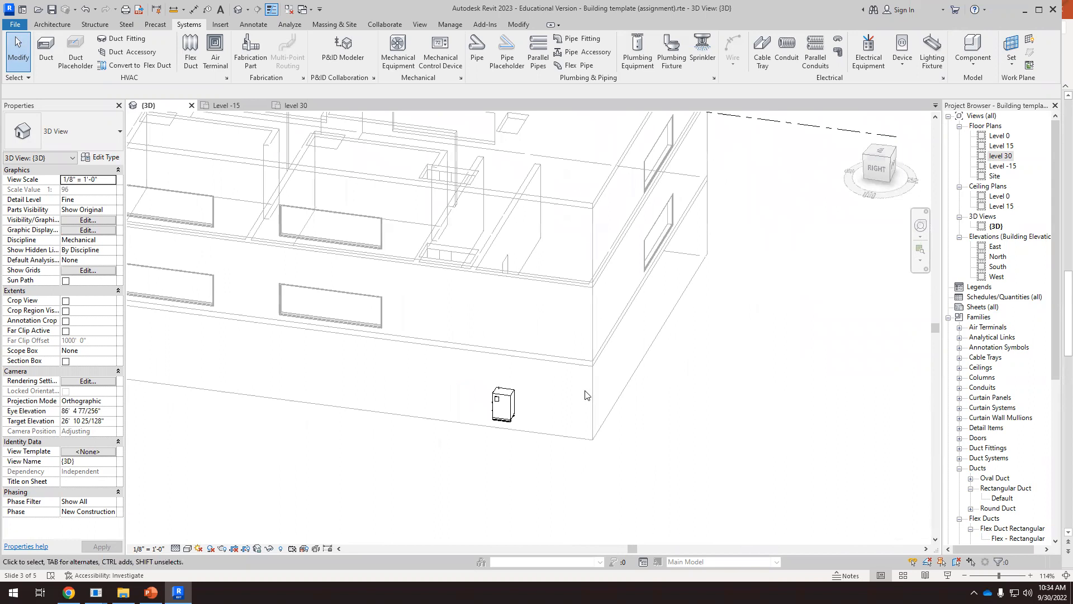
scroll(473, 412, "up", 2)
scroll(474, 412, "up", 2)
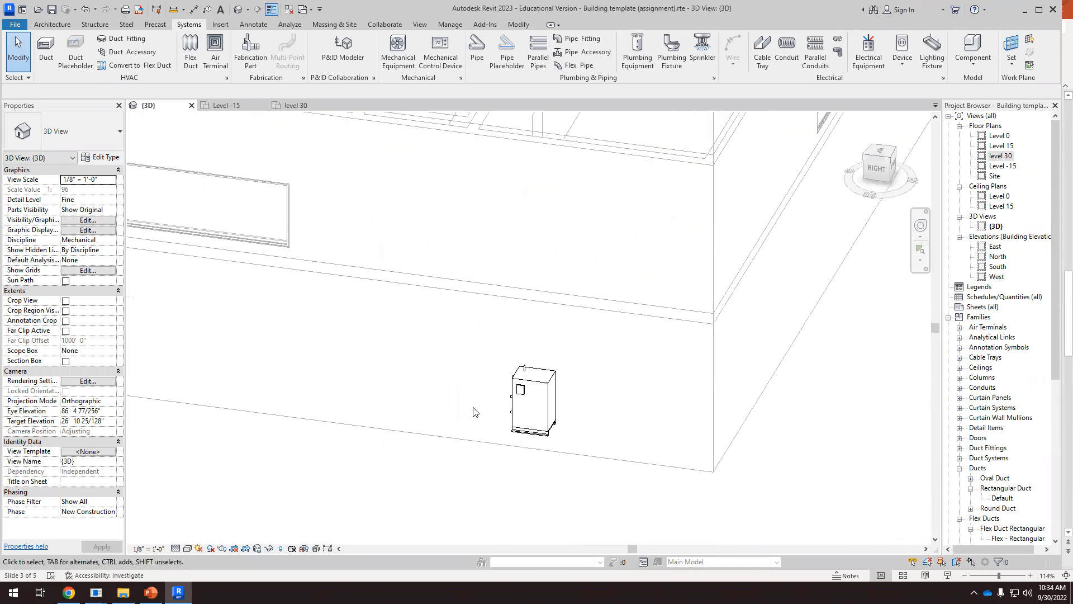
middle_click_drag(495, 420, 665, 434, "shift")
scroll(496, 410, "up", 3)
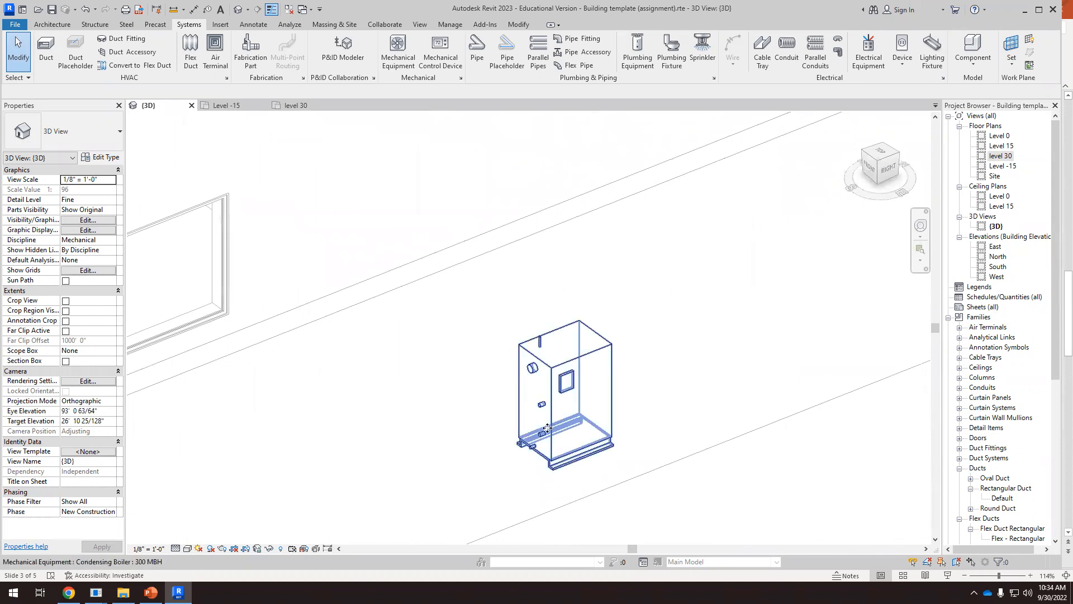
left_click(557, 429)
scroll(539, 400, "up", 1)
scroll(537, 388, "up", 2)
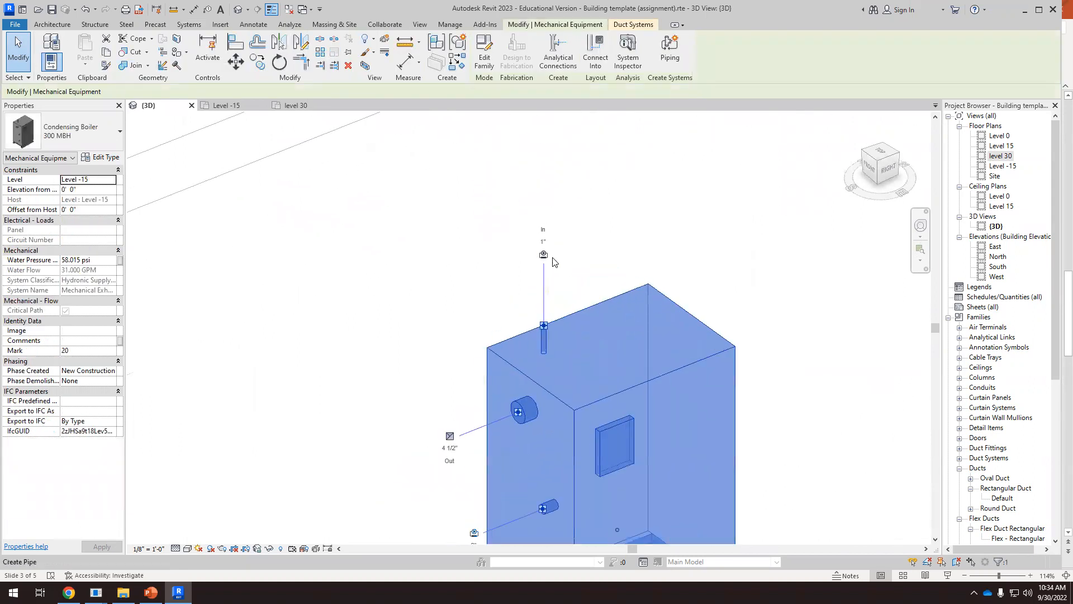
scroll(547, 292, "up", 1)
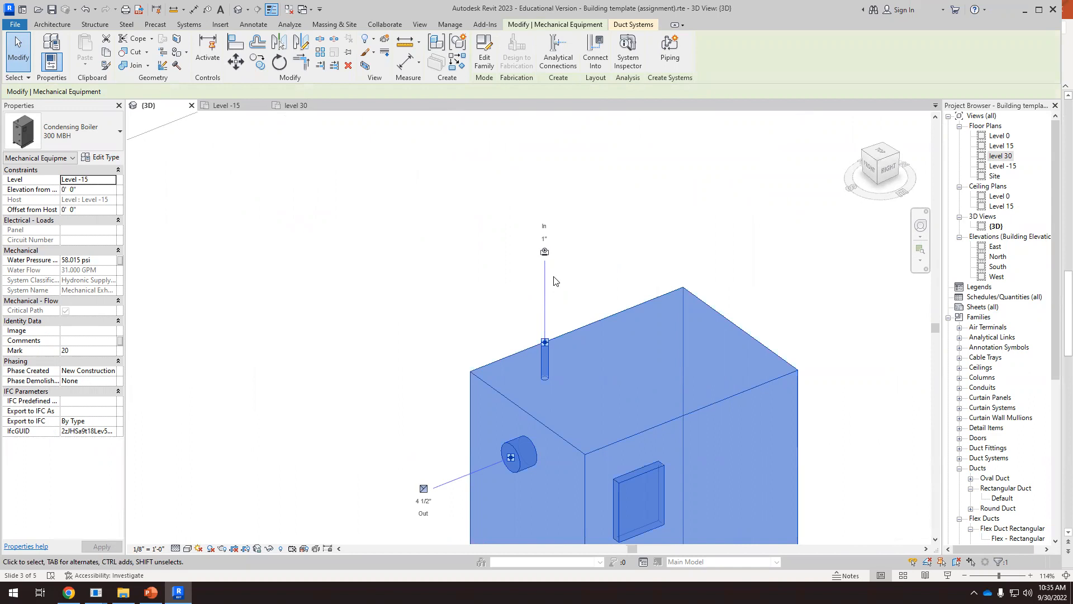
Draw a short 2" hydronic supply pipe straight out from the boiler's 2" hydronic outlet
scroll(561, 270, "down", 5)
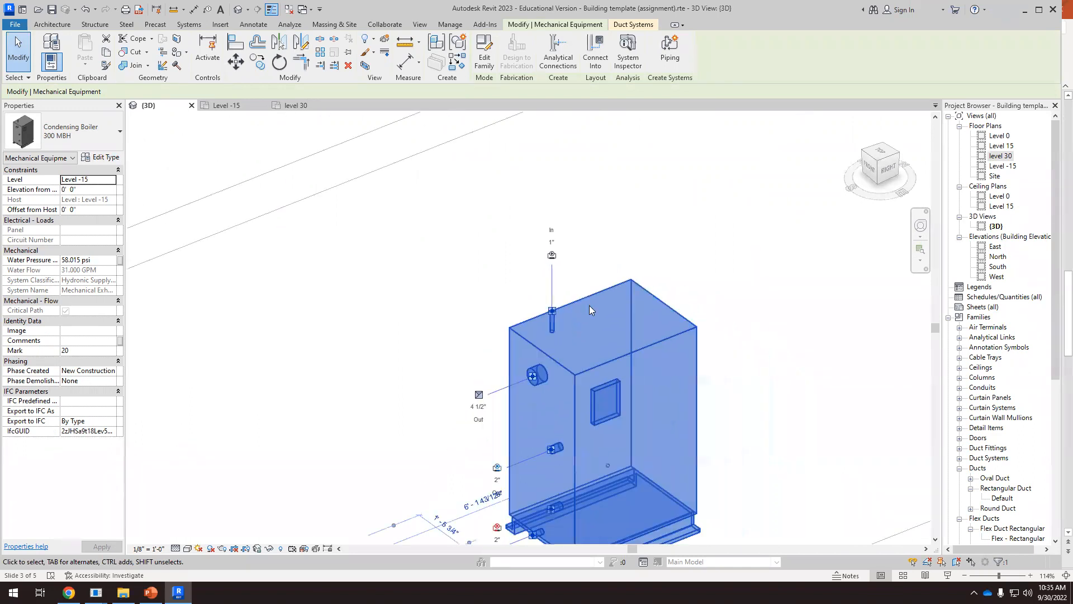
scroll(544, 398, "up", 3)
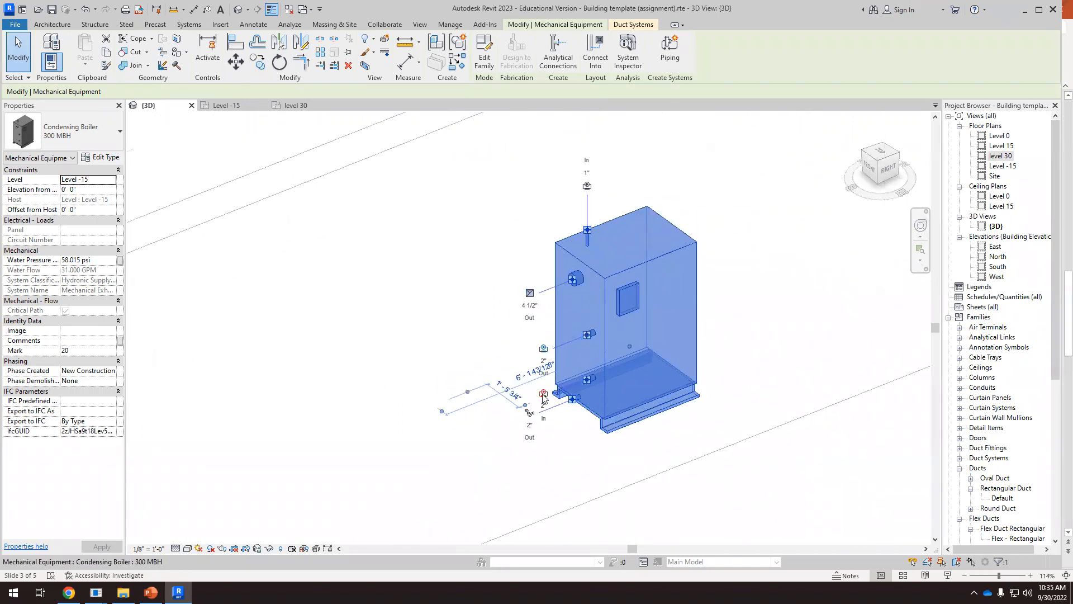
left_click(539, 437)
scroll(564, 356, "up", 2)
left_click(557, 387)
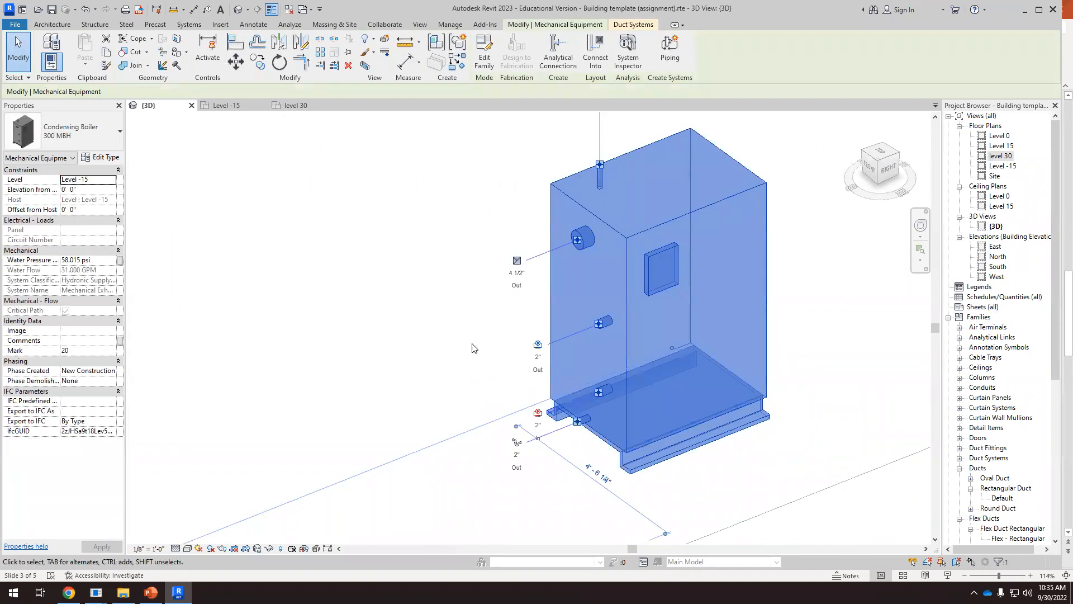
scroll(569, 348, "up", 4)
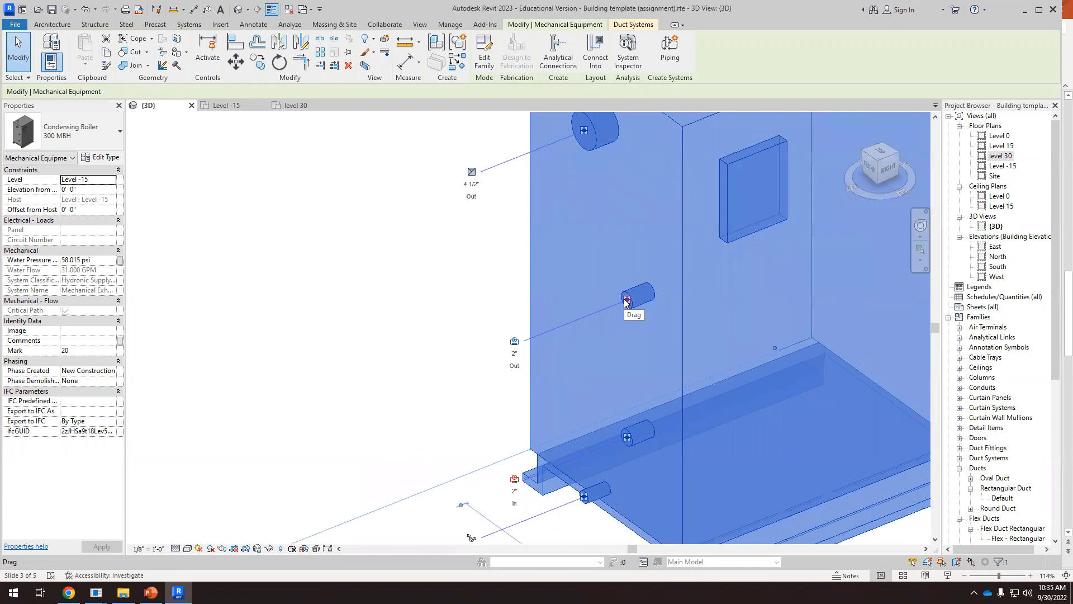
right_click(626, 301)
left_click(660, 231)
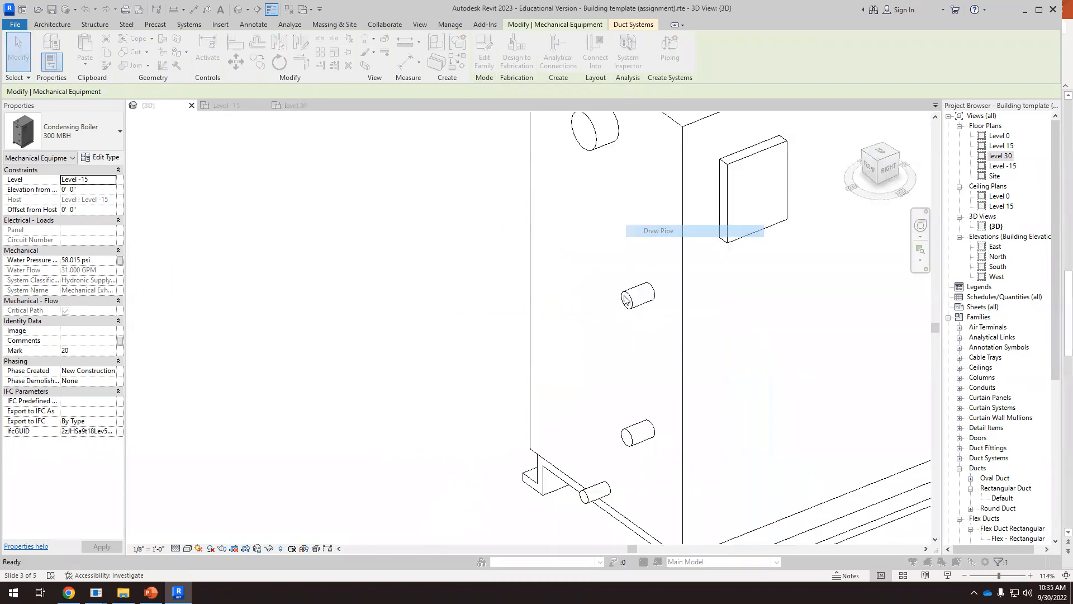
left_click(590, 317)
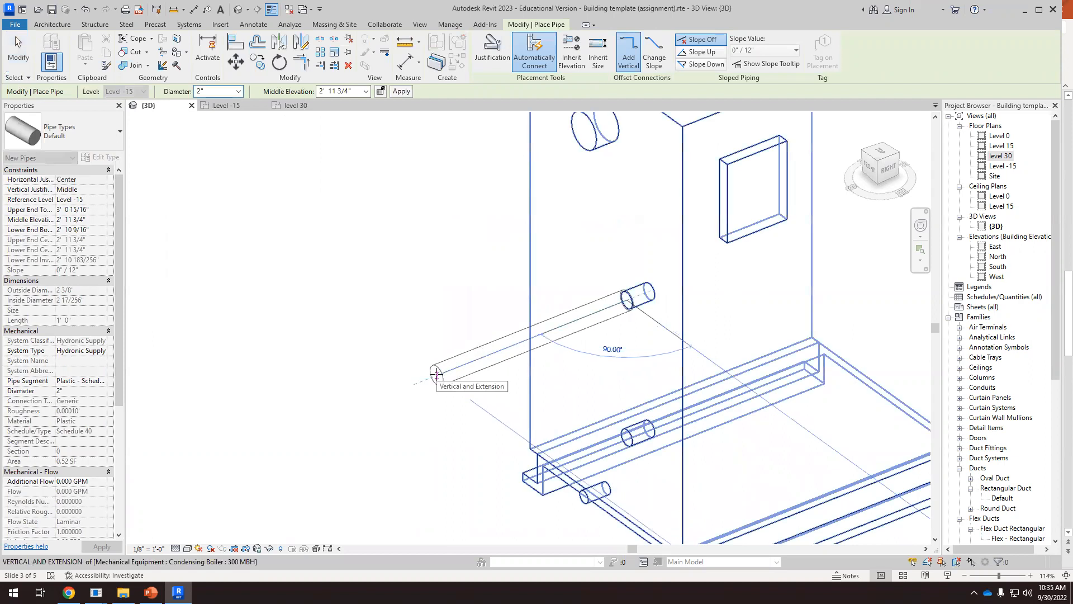
Raise the 2" supply pipe to a 10' middle elevation and draw a horizontal run about 10' 10" long at that height
scroll(436, 374, "down", 5)
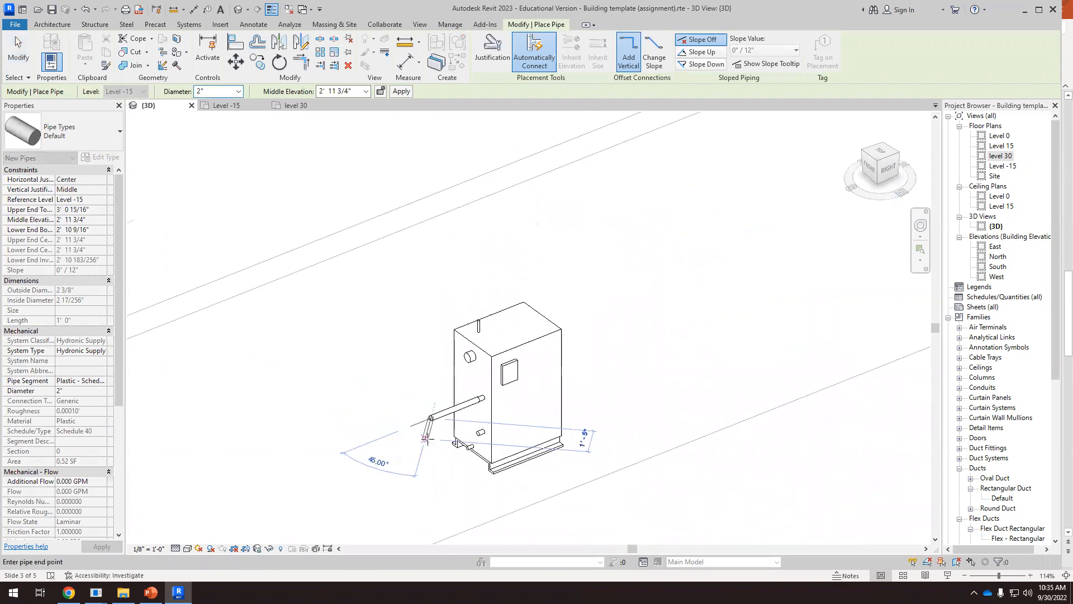
scroll(425, 439, "down", 2)
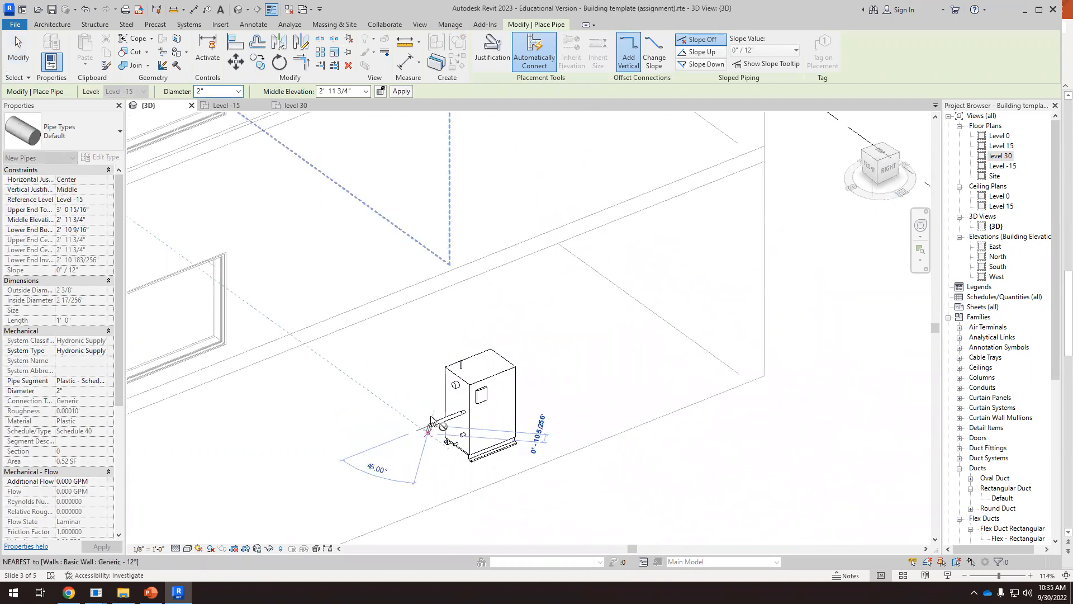
left_click(356, 91)
type("1")
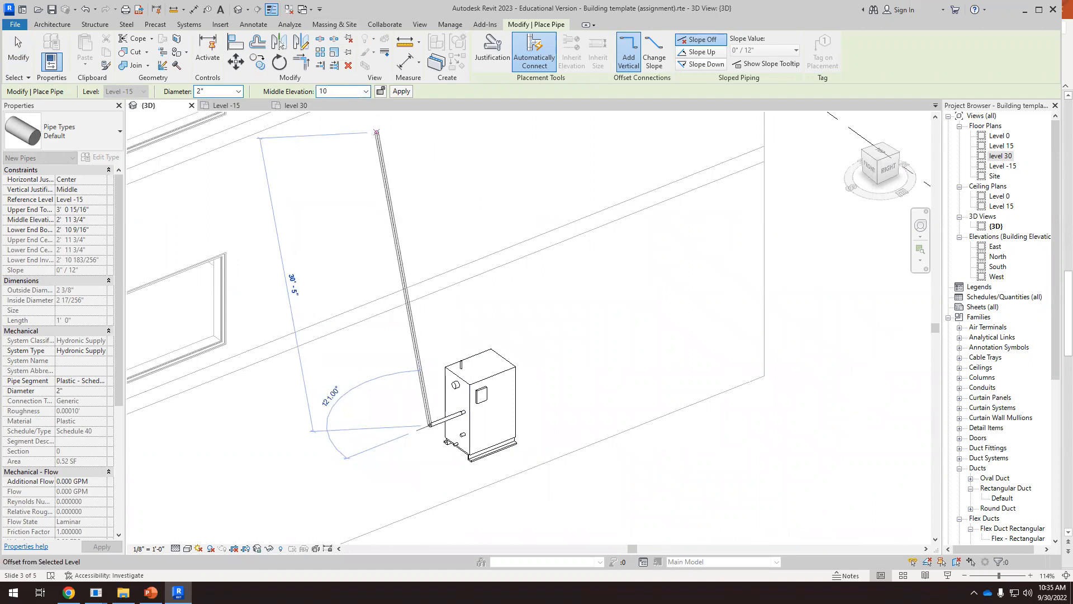
type("0")
key("Return")
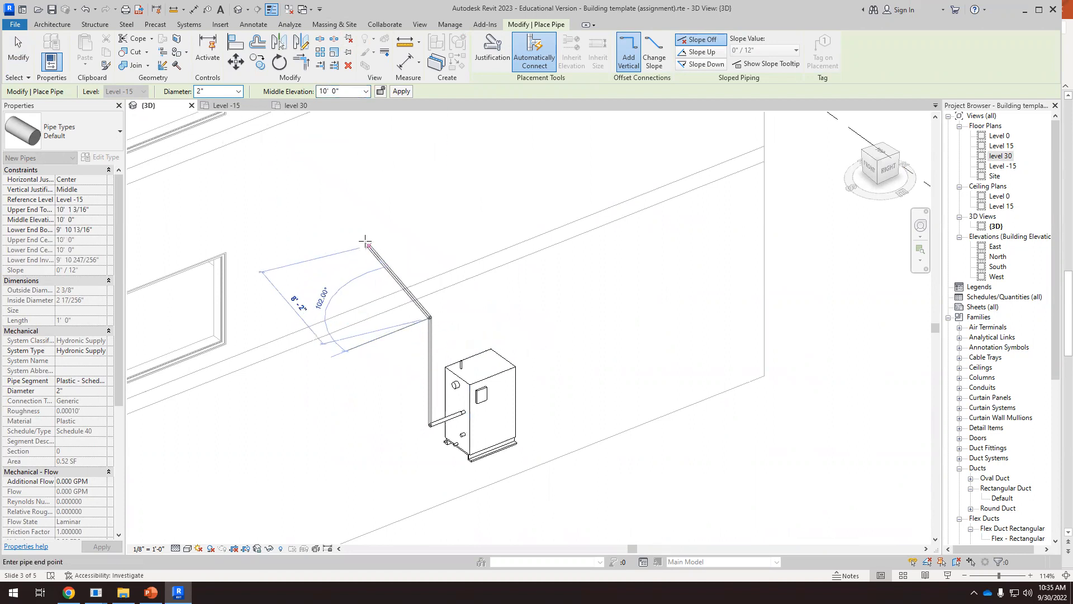
left_click(312, 232)
key("Escape")
key("Escape")
scroll(509, 314, "down", 5)
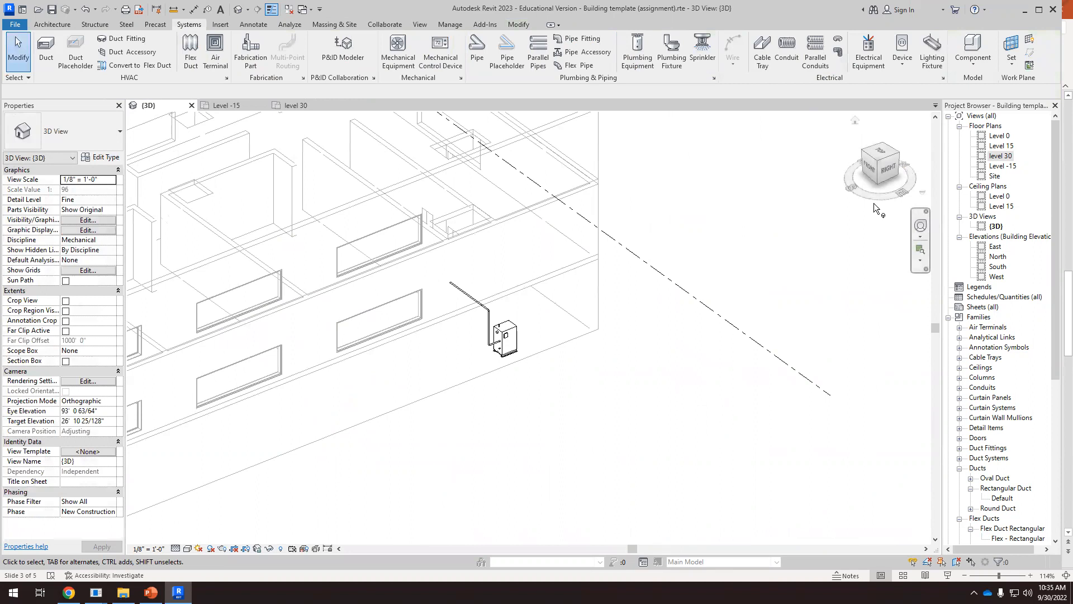
Move the horizontal supply run straight up about 2' 6" so it sits just below the floor above the basement
middle_click_drag(827, 313, 559, 324, "shift")
left_click(881, 170)
scroll(469, 358, "up", 8)
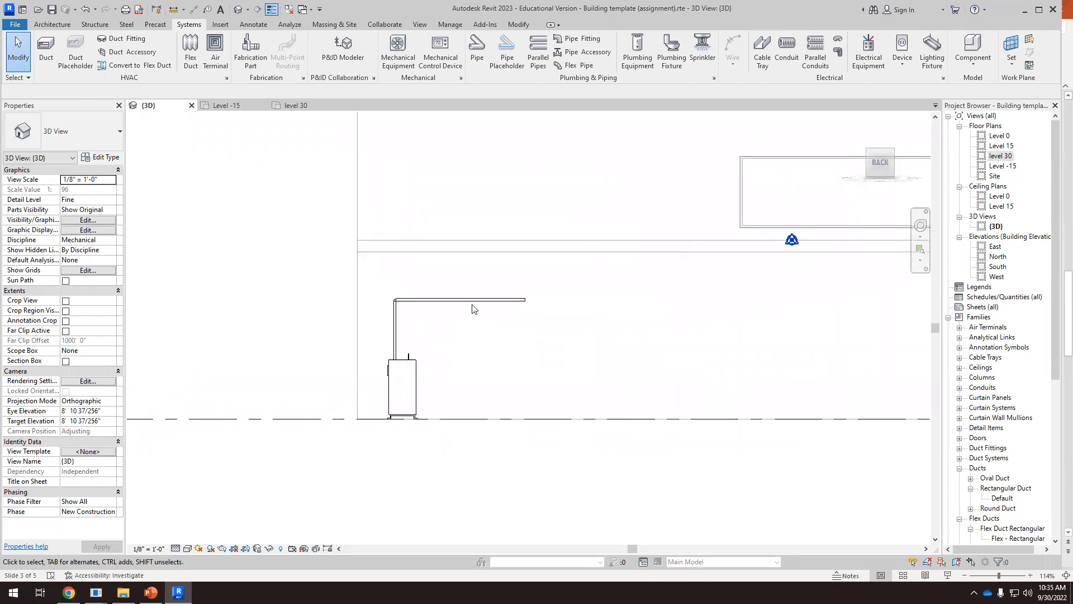
left_click(474, 306)
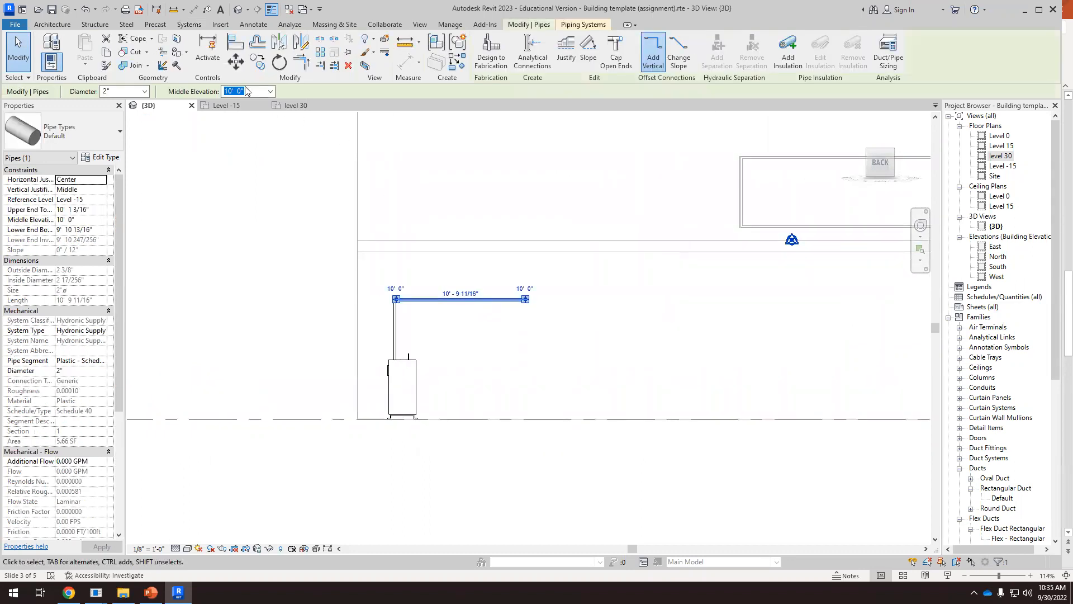
left_click(236, 61)
left_click(484, 300)
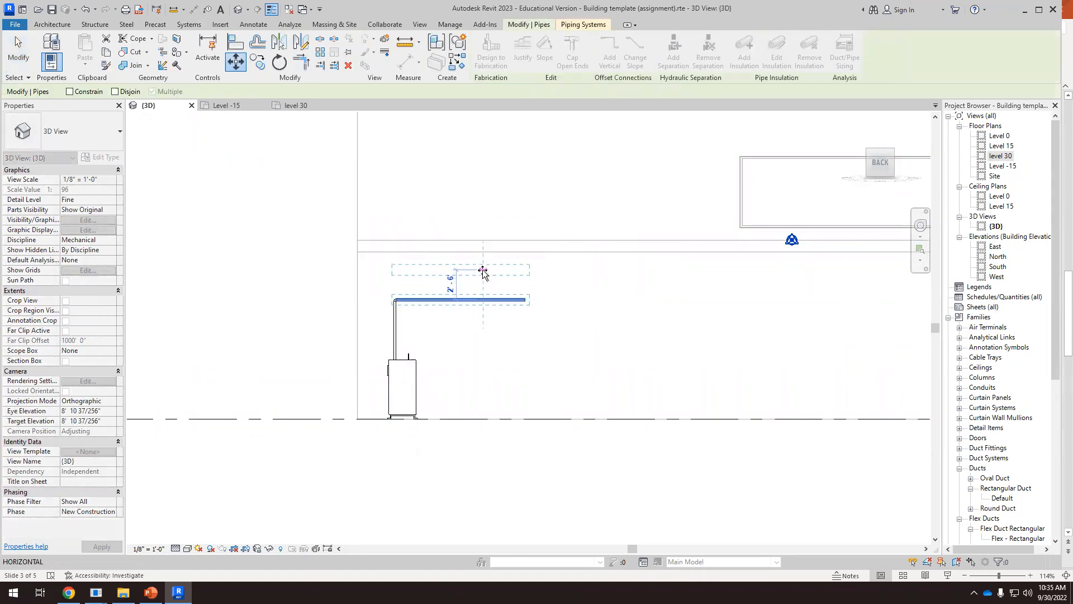
left_click(475, 333)
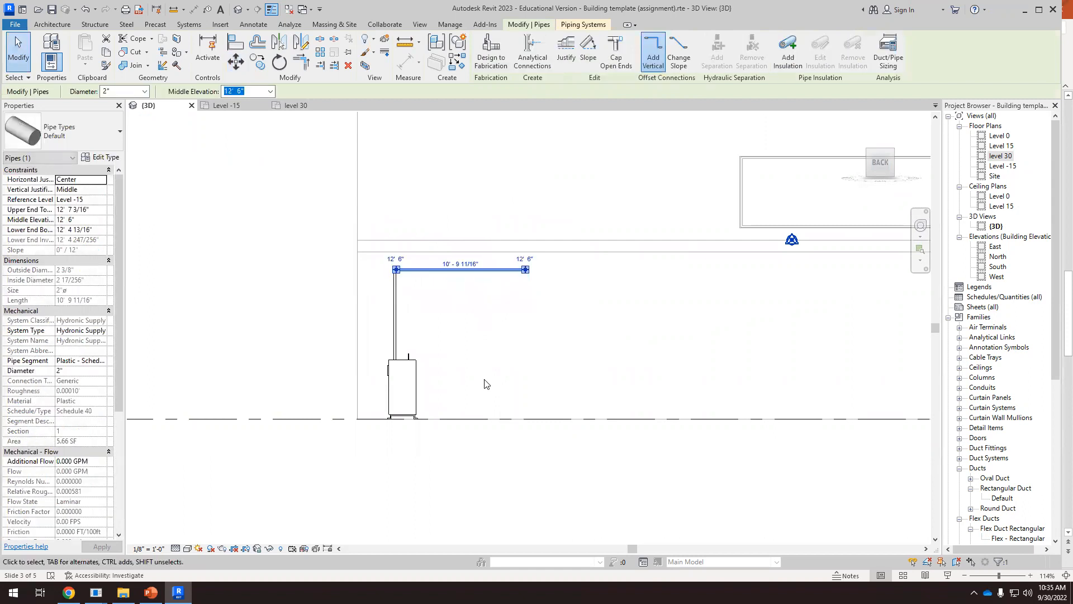
Extend the open end of the horizontal supply run past the rooftop air handler, making it about 53' 3" long
scroll(319, 312, "down", 1)
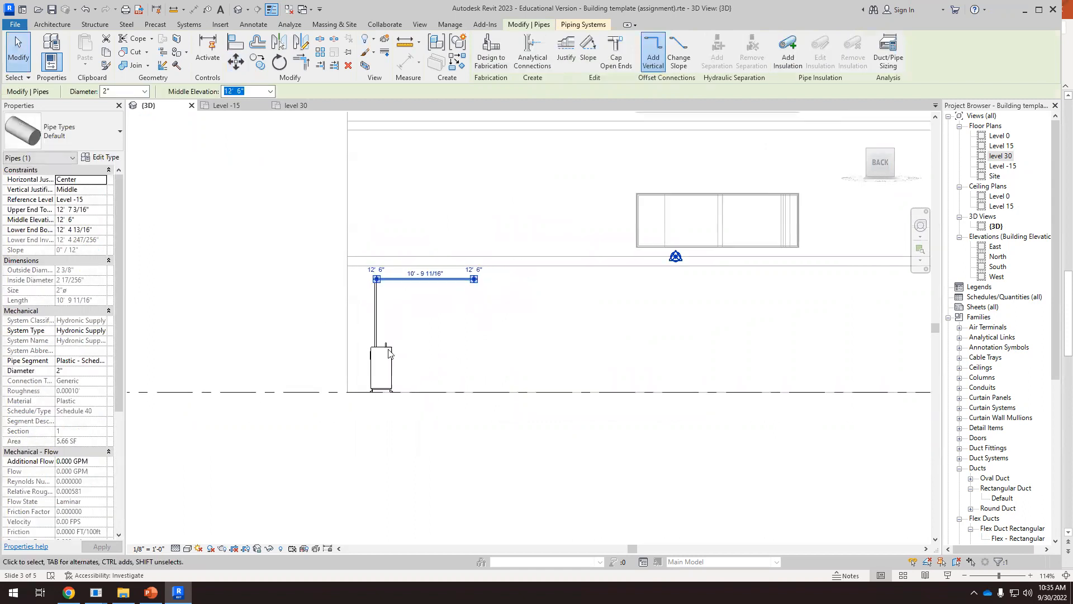
scroll(332, 334, "down", 2)
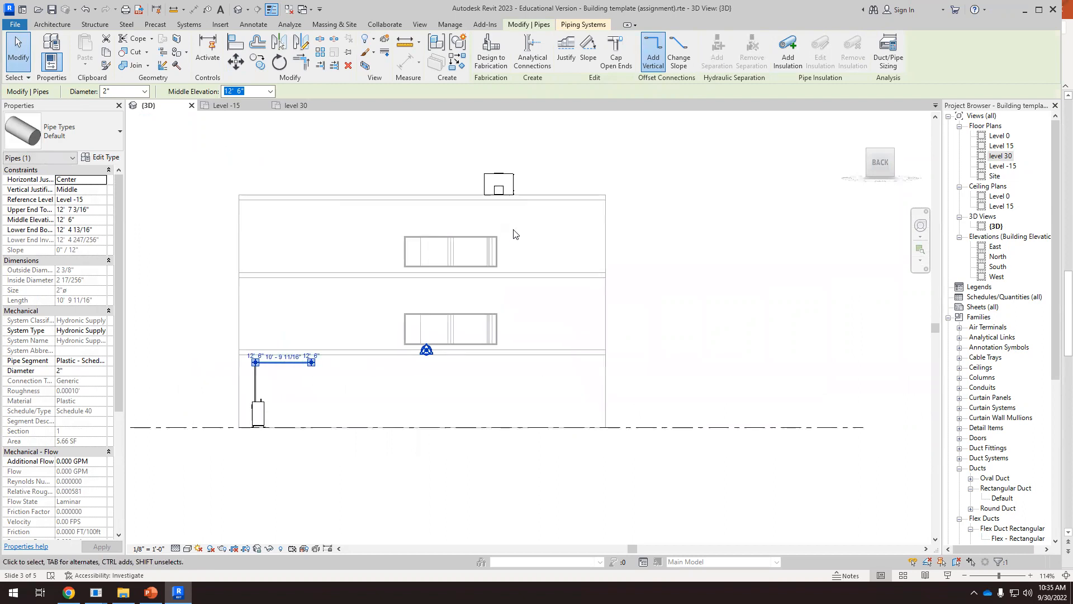
left_click_drag(311, 363, 532, 363)
left_click_drag(553, 397, 554, 400)
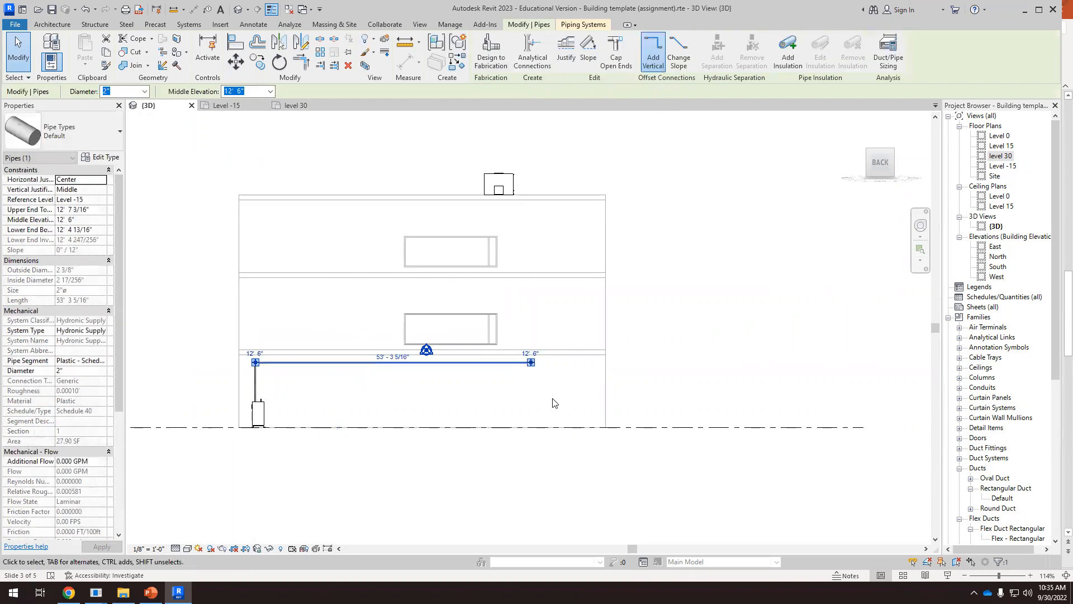
key("Escape")
Shorten the supply run to about 51' 11" so its open end lines up with the shaft opening beside the air handler
middle_click_drag(546, 398, 728, 554, "shift")
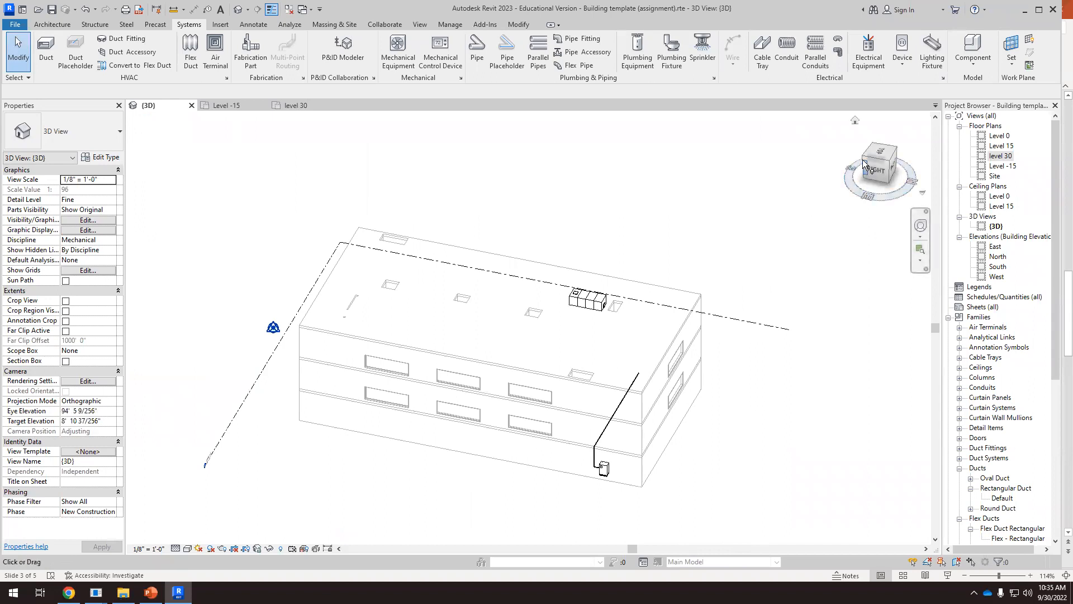
left_click(880, 154)
scroll(671, 313, "up", 5)
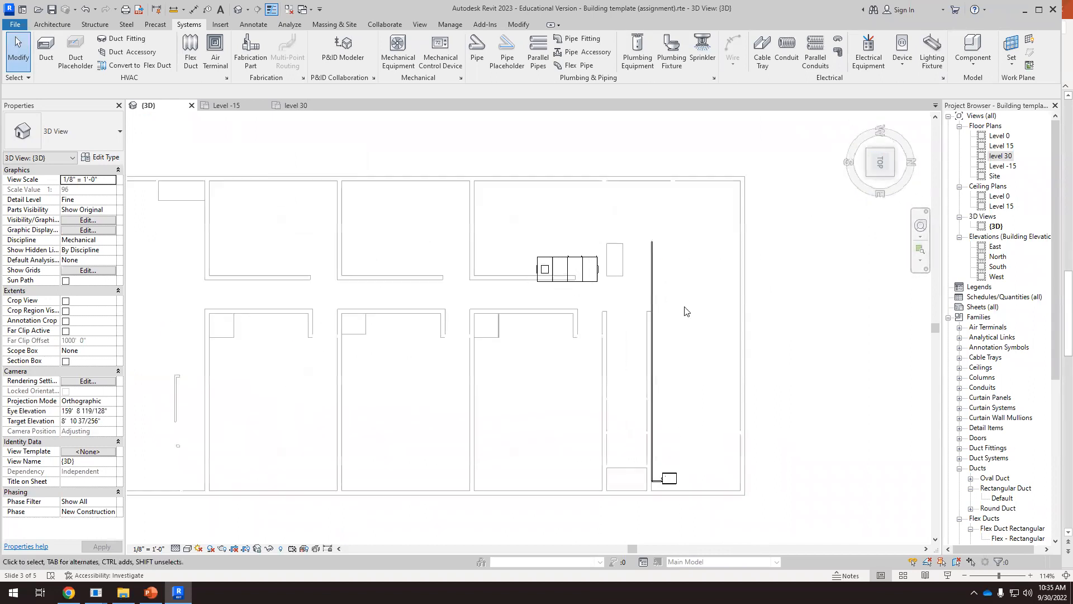
left_click(635, 228)
scroll(635, 212, "up", 2)
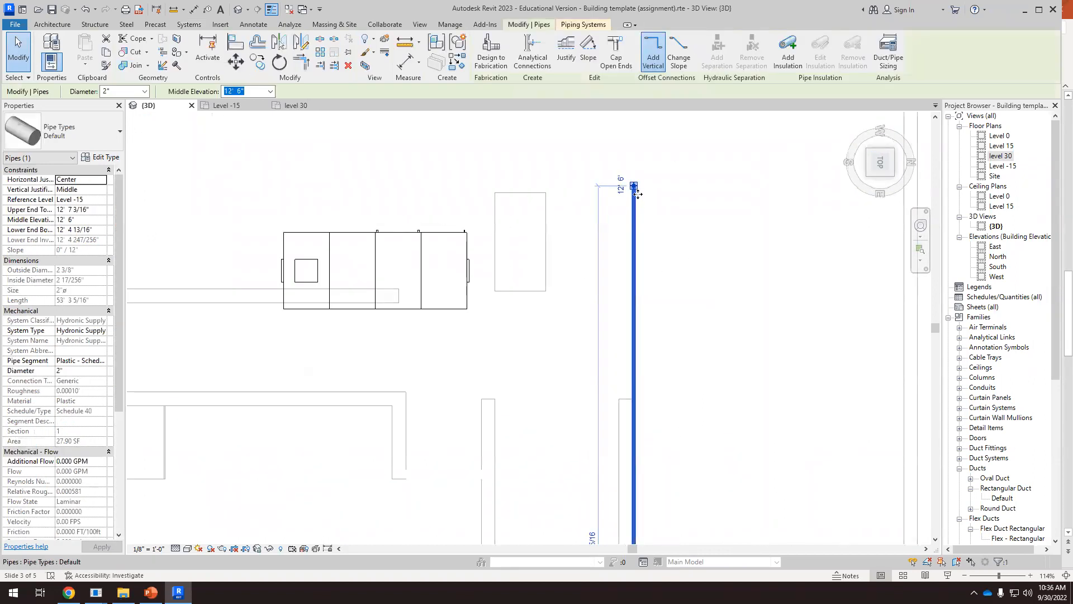
left_click_drag(634, 187, 634, 220)
Draw a perpendicular 2" pipe about 9' 4" long from the run's open end to inside the shaft opening
scroll(635, 220, "up", 2)
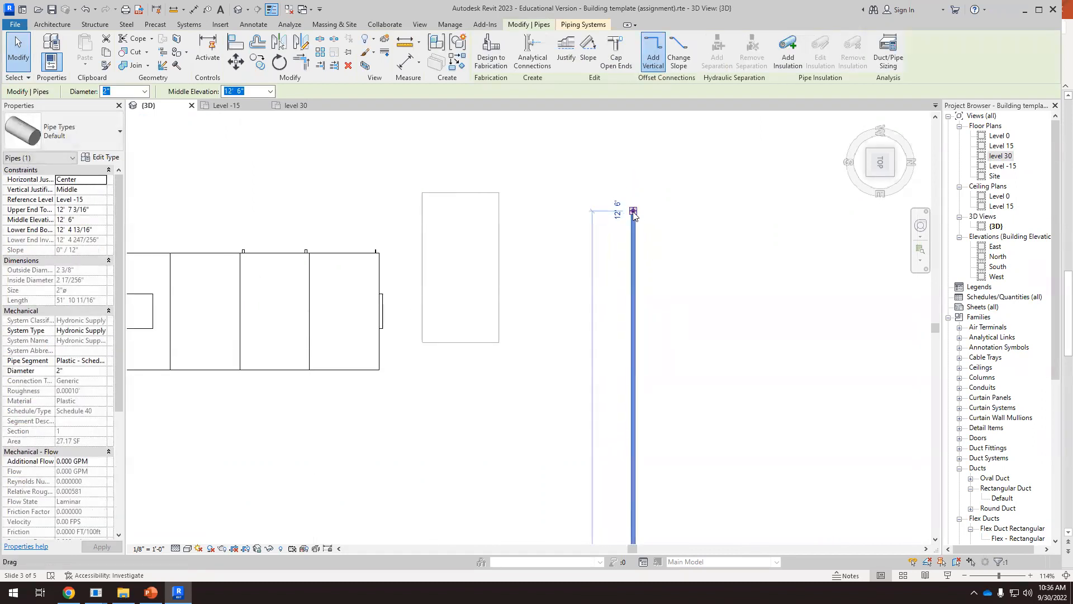
right_click(634, 215)
left_click(654, 261)
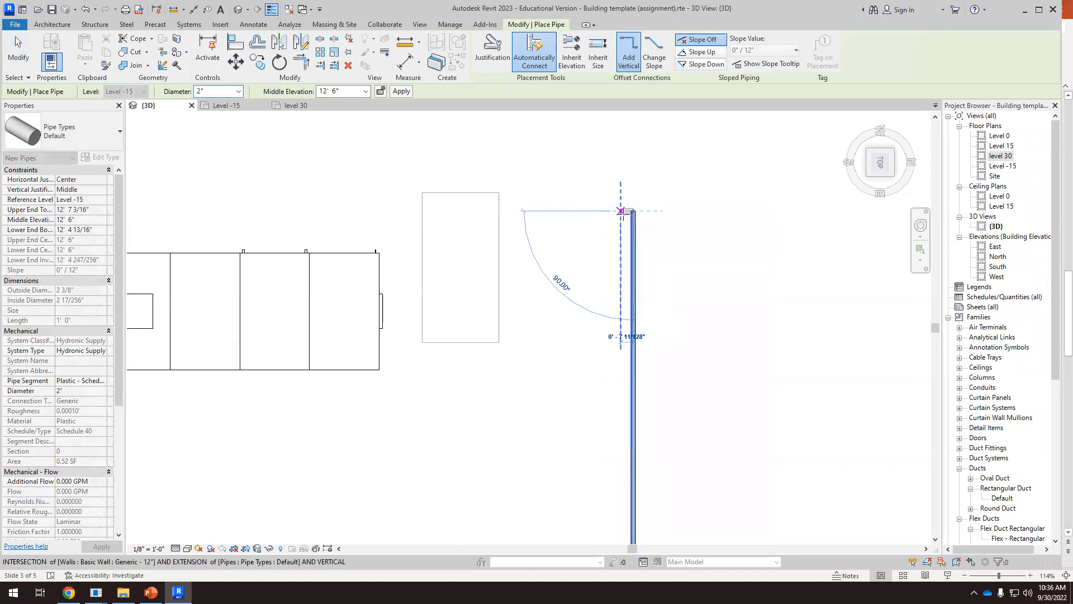
left_click(435, 212)
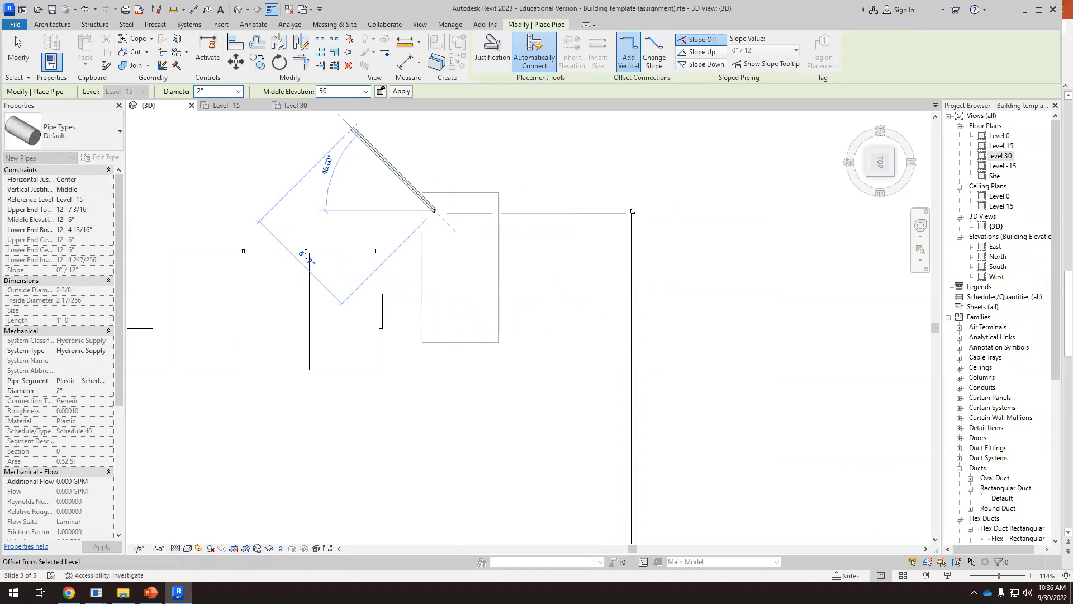
Raise the pipe through the shaft to a 50' middle elevation and run it about 3' toward the air handler
type("50")
key("Return")
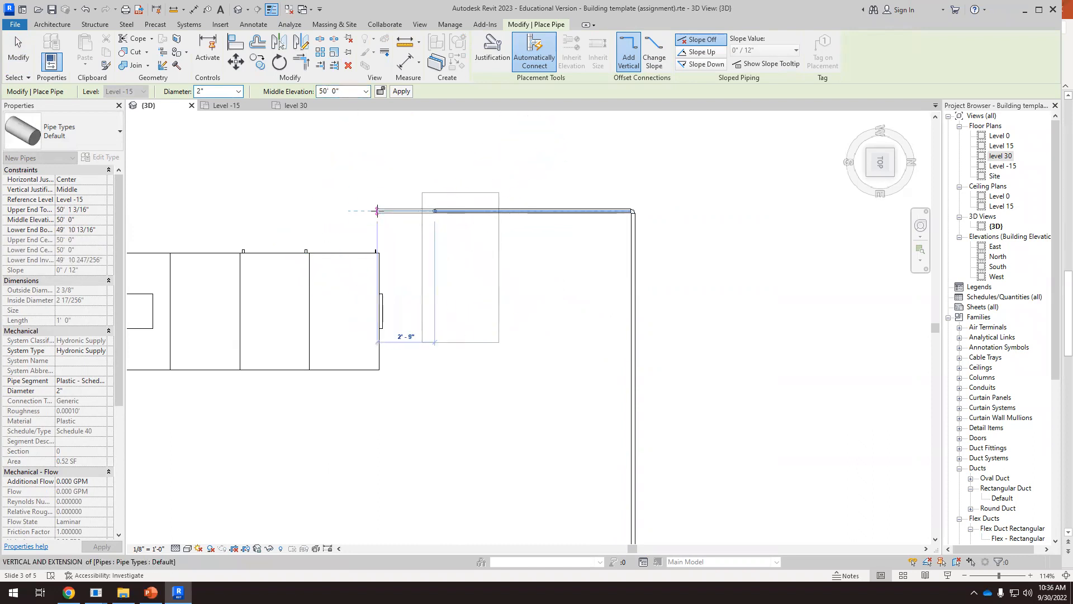
left_click(376, 212)
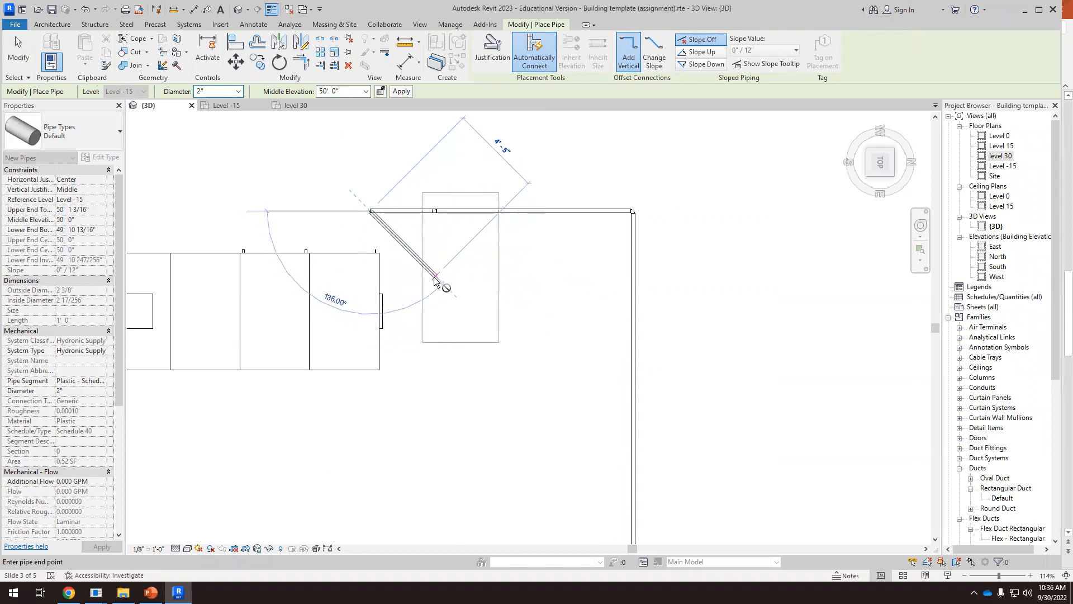
key("Escape")
key("Escape")
Examine the pipe route from the building's left side and select the boiler to inspect its 2" hydronic outlet and inlet
scroll(436, 276, "down", 8)
middle_click_drag(540, 345, 302, 234, "shift")
scroll(238, 180, "up", 3)
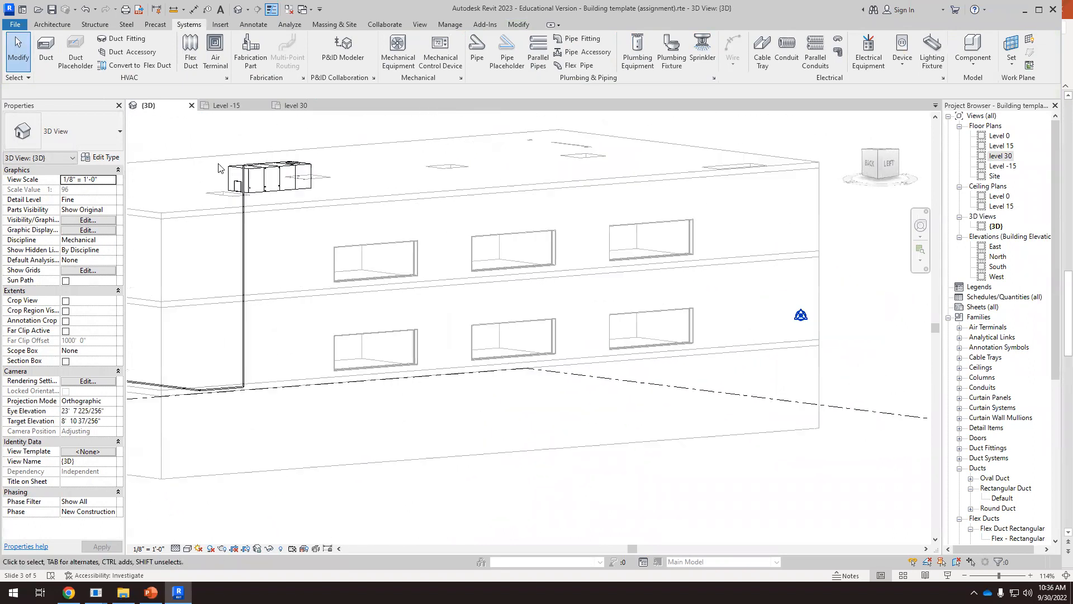
left_click(889, 166)
scroll(393, 373, "up", 6)
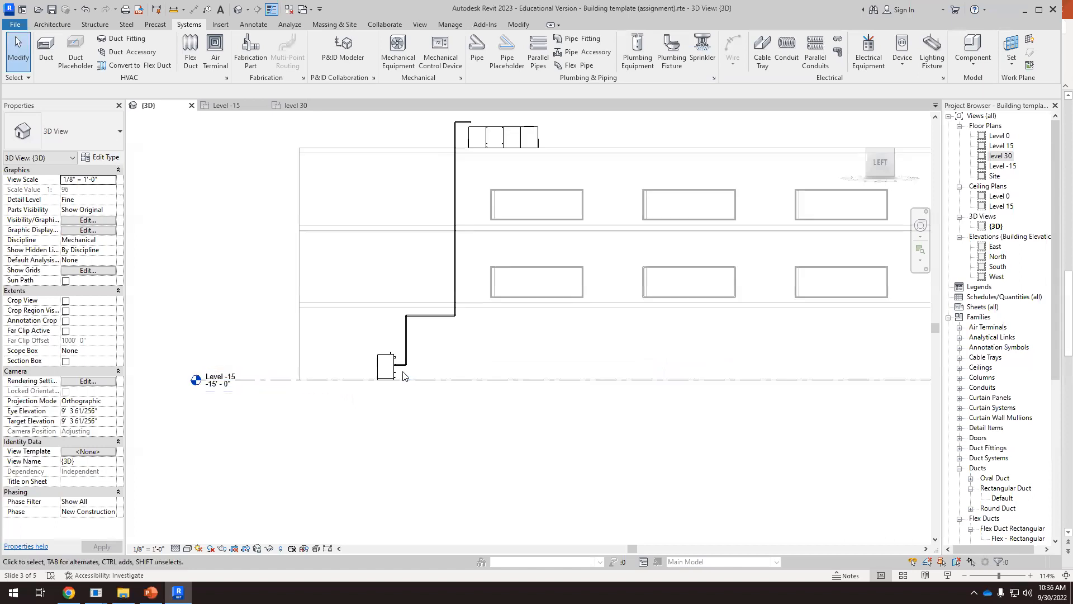
left_click(389, 383)
scroll(414, 358, "up", 6)
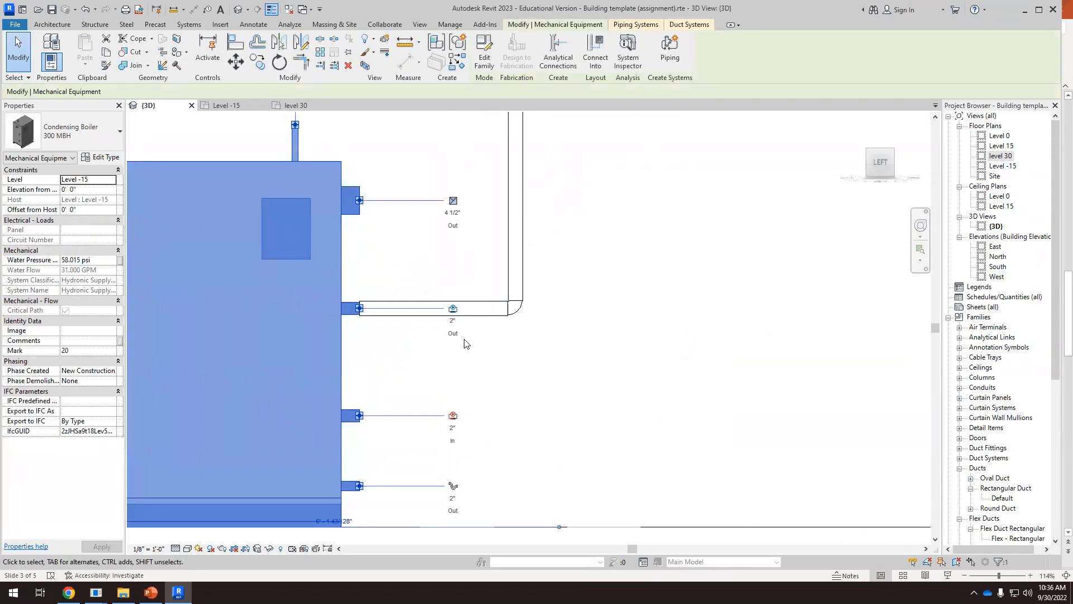
scroll(373, 311, "up", 1)
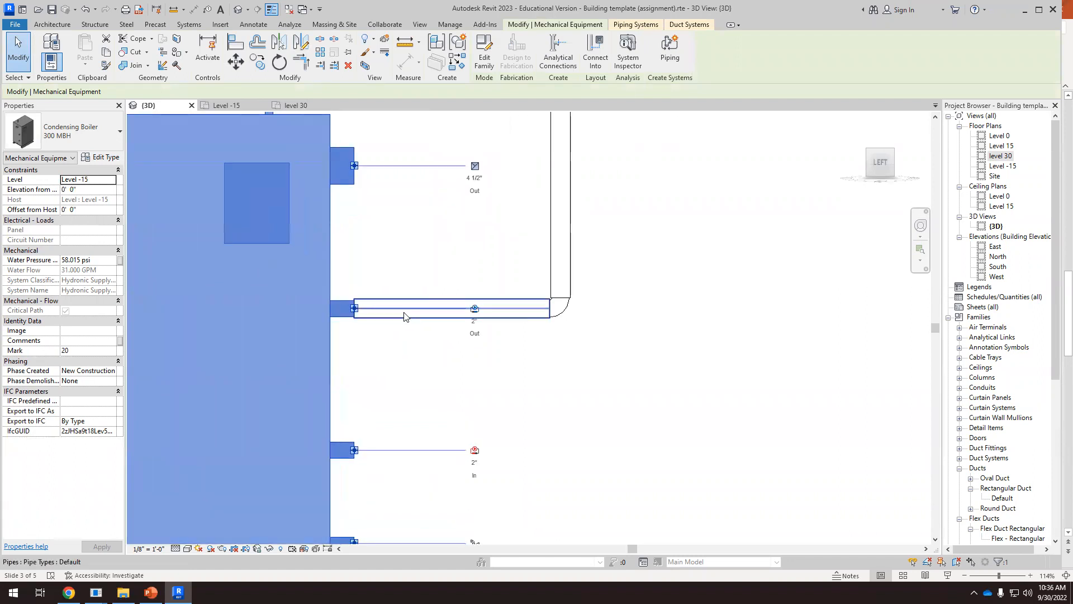
scroll(365, 350, "down", 8)
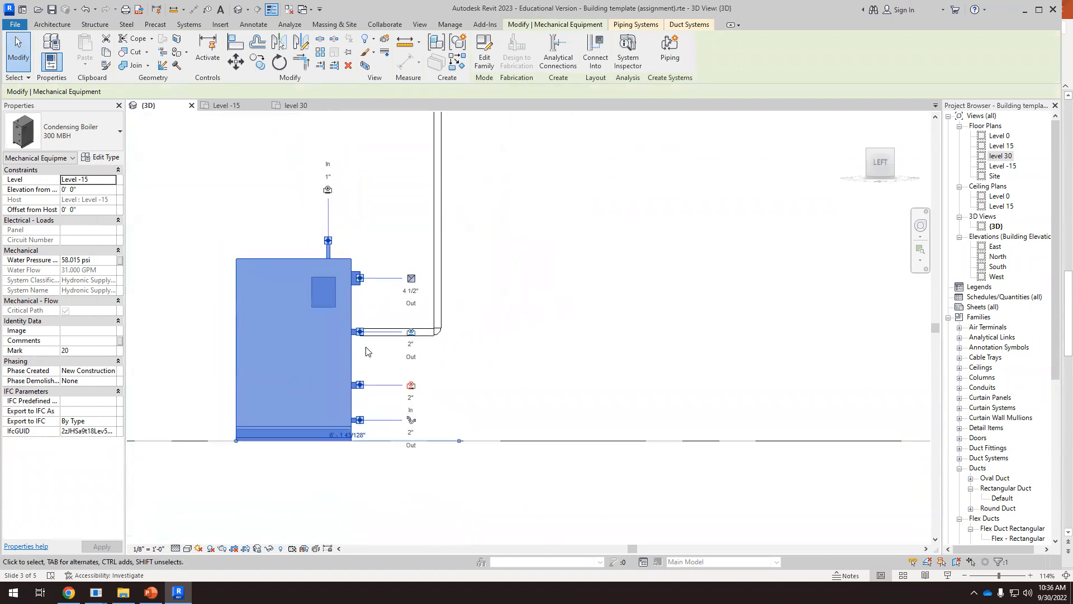
scroll(379, 356, "down", 5)
middle_click_drag(479, 256, 492, 392, "shift")
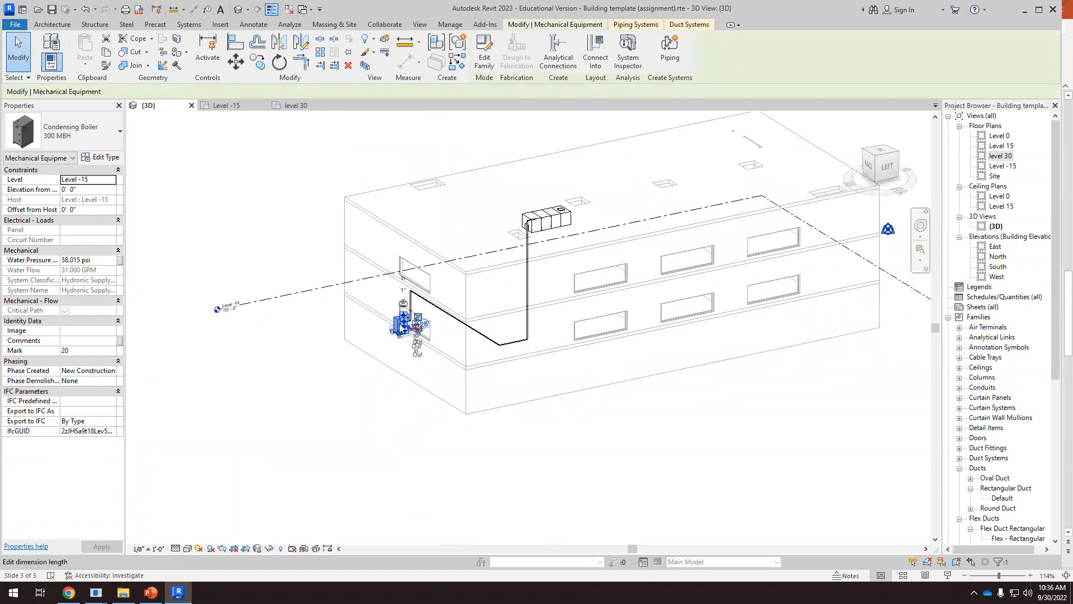
left_click(388, 358)
left_click(397, 338)
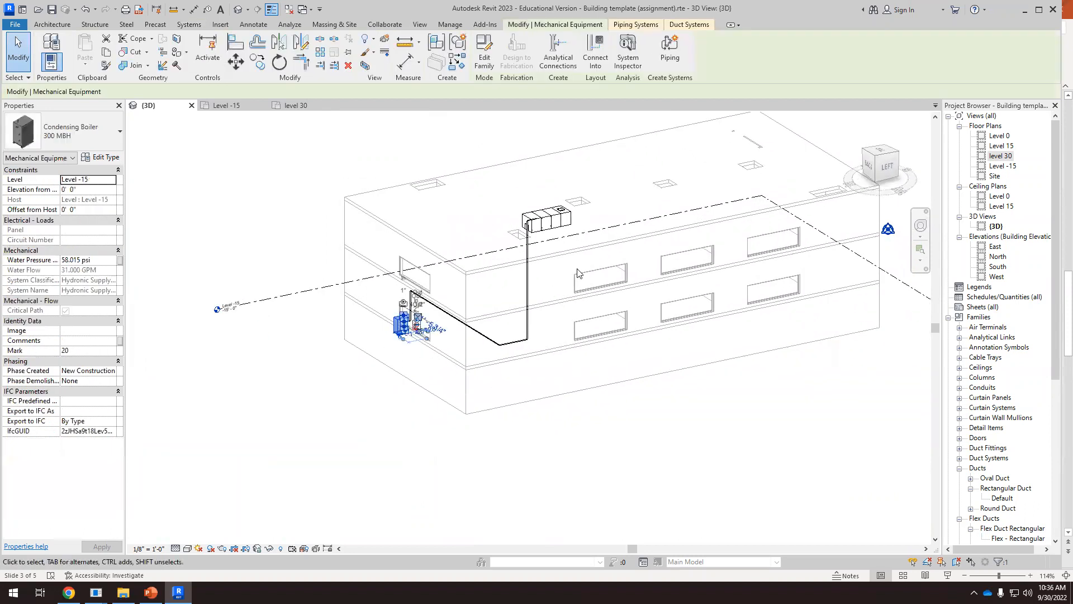
Select the rooftop air handler and inspect its 1 1/2" hydronic inlets and outlets and its 1 1/4" drain outlet
scroll(559, 218, "up", 5)
left_click(552, 215)
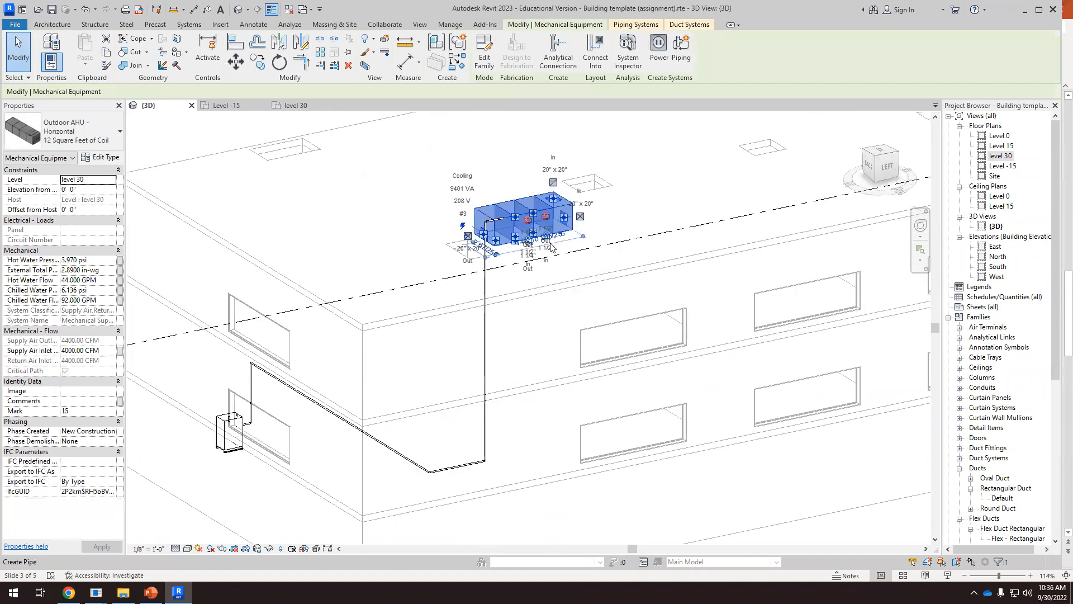
scroll(573, 226, "up", 5)
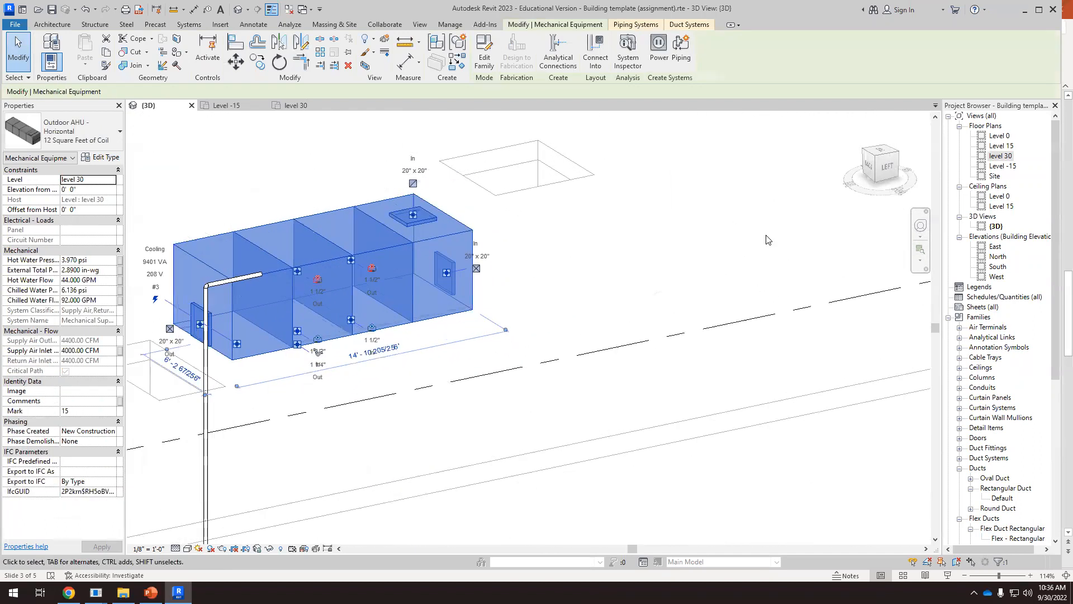
scroll(437, 323, "up", 5)
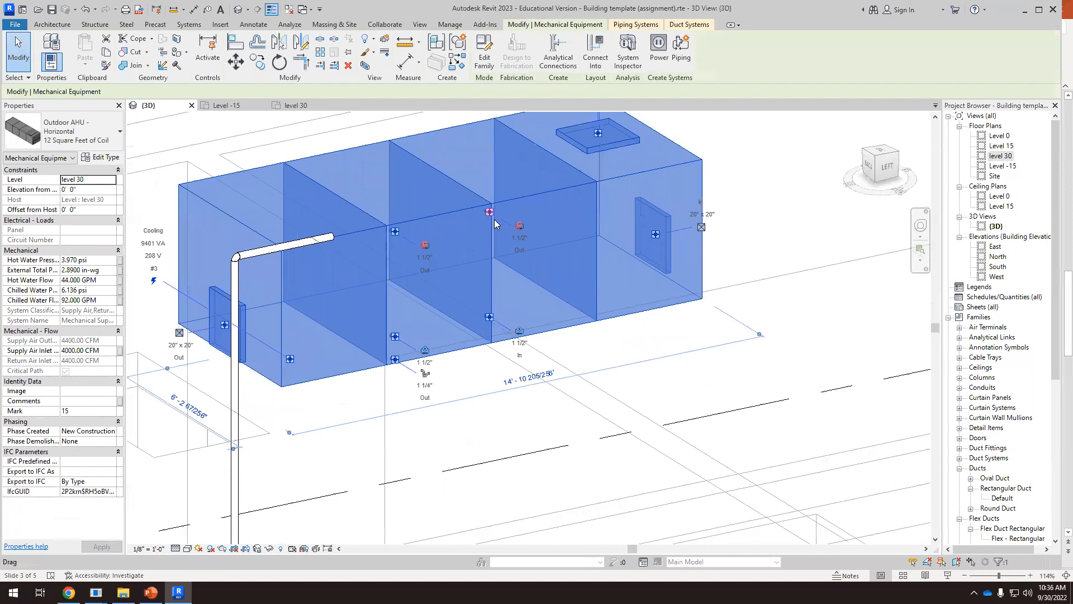
scroll(437, 316, "up", 1)
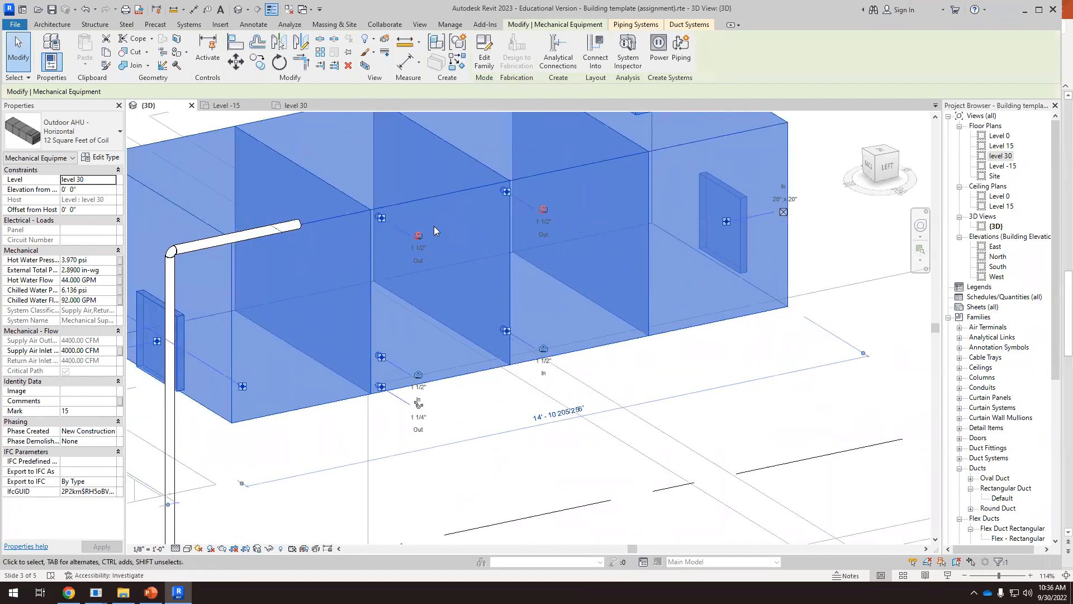
scroll(434, 225, "up", 4)
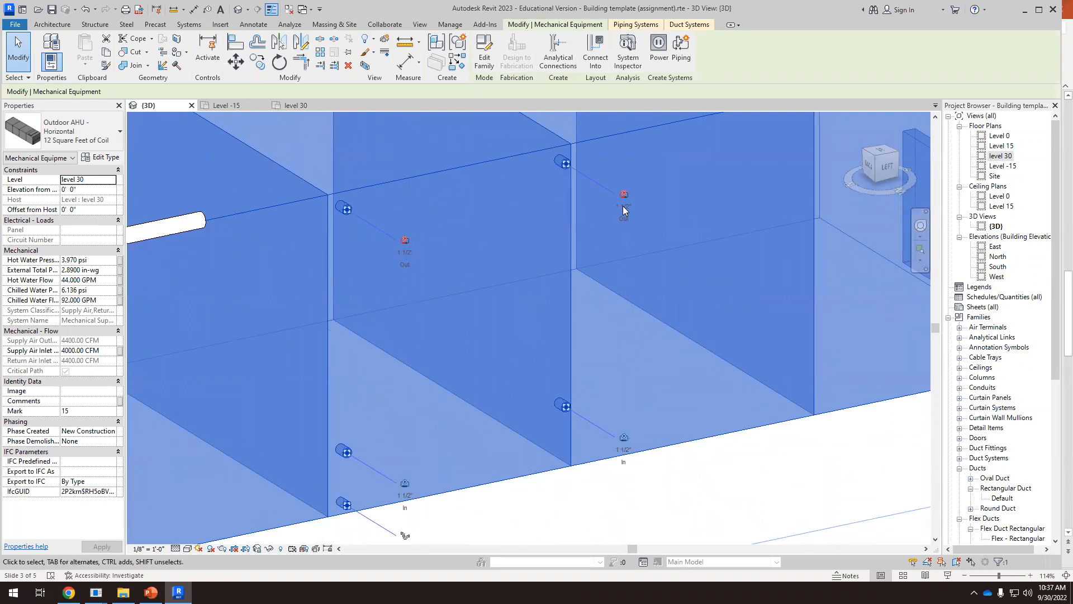
scroll(548, 207, "down", 1)
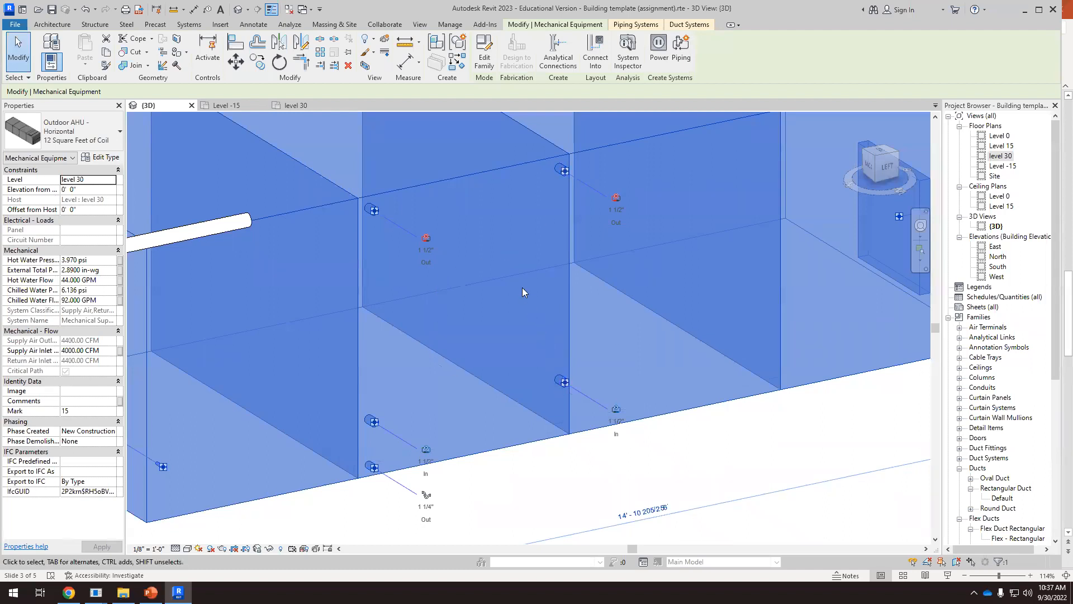
scroll(518, 278, "down", 2)
scroll(431, 363, "up", 3)
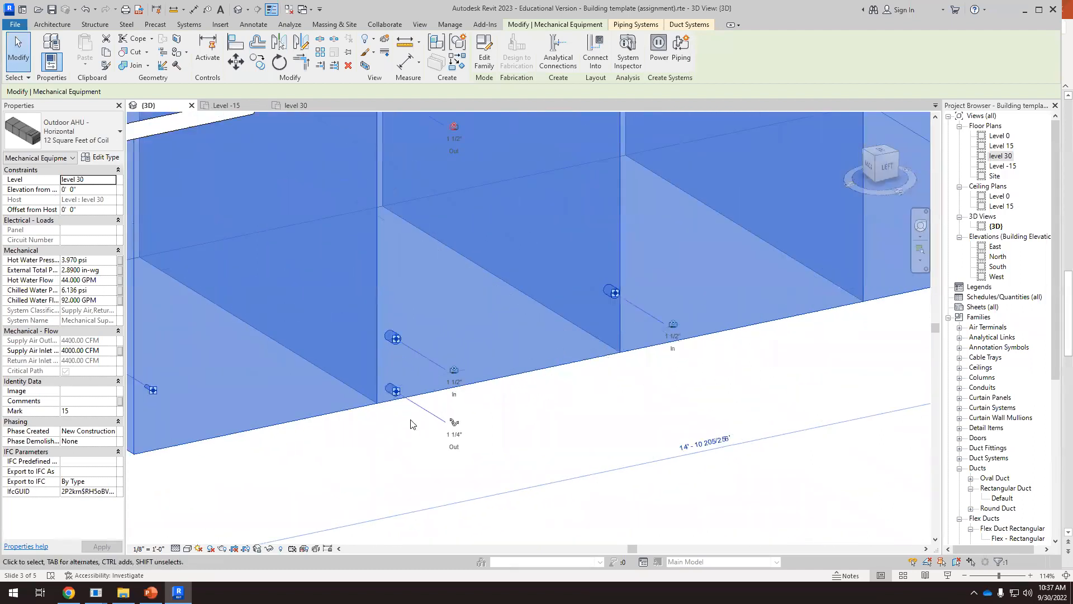
scroll(398, 398, "up", 2)
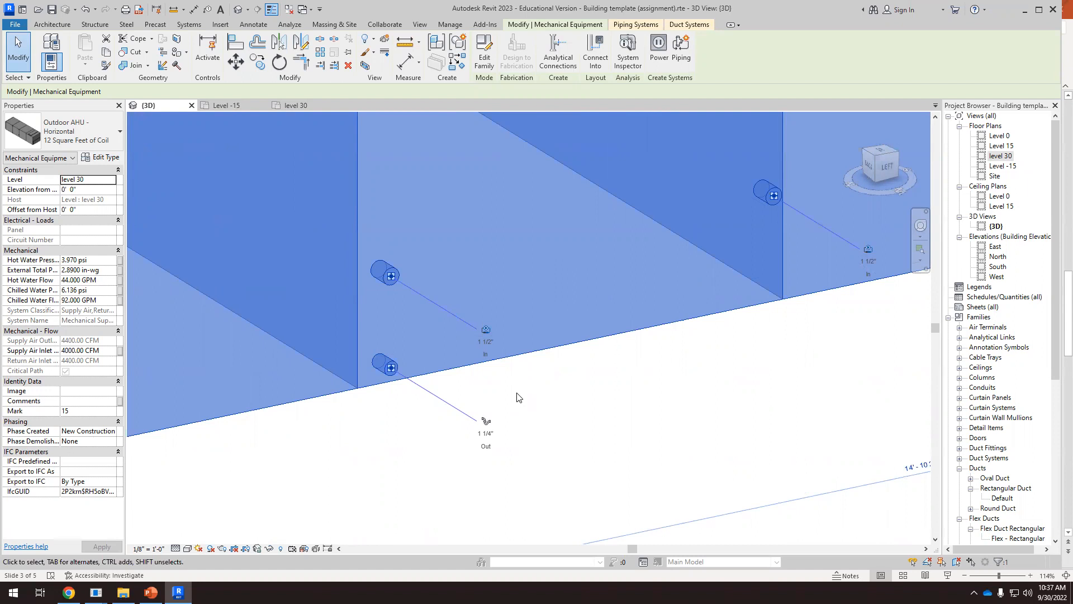
Examine the air handler's hydronic connectors, then select the boiler and inspect where the supply pipe leaves its 2" outlet
scroll(517, 397, "down", 5)
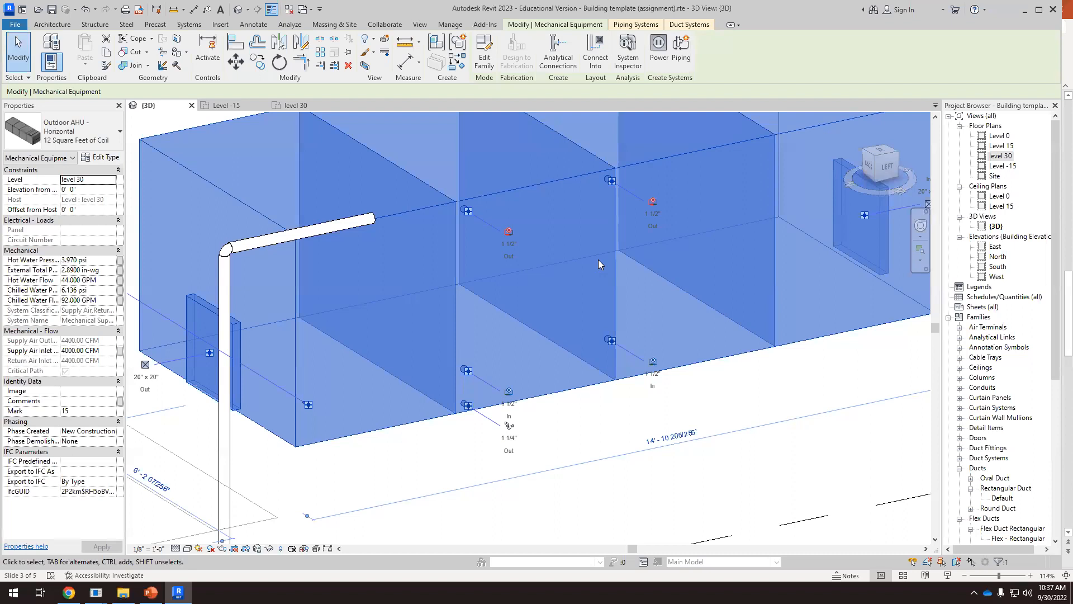
scroll(598, 259, "down", 6)
scroll(270, 496, "up", 6)
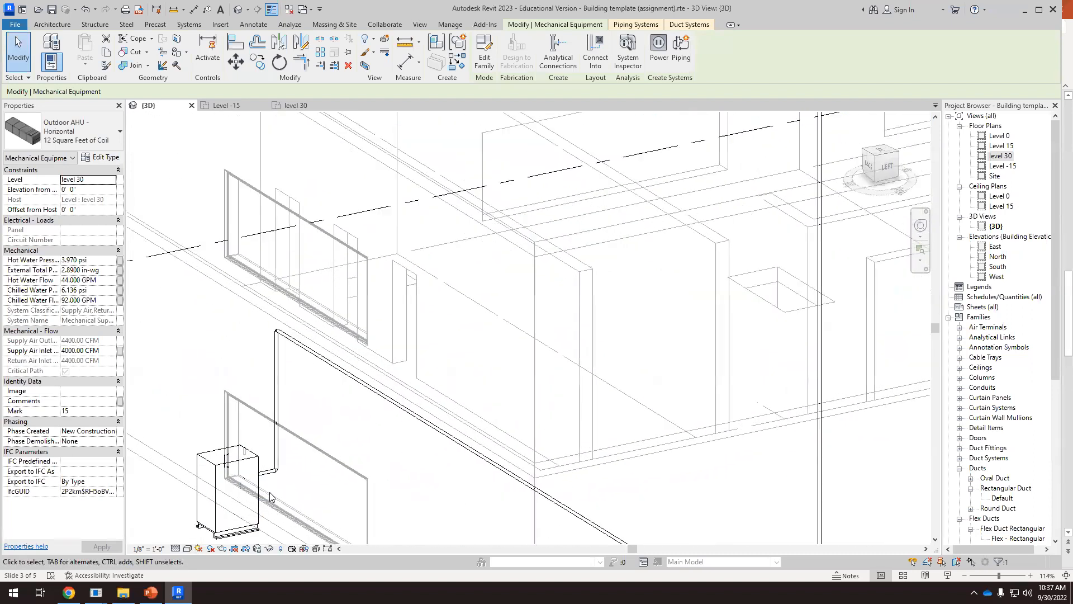
scroll(270, 496, "up", 3)
left_click(240, 474)
scroll(240, 474, "up", 4)
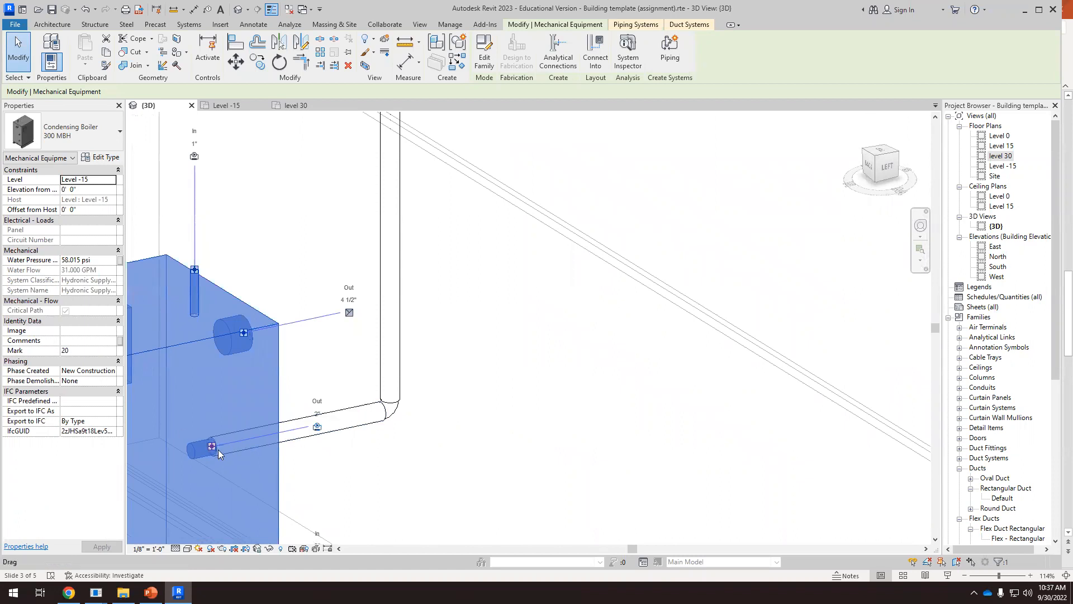
scroll(214, 445, "down", 5)
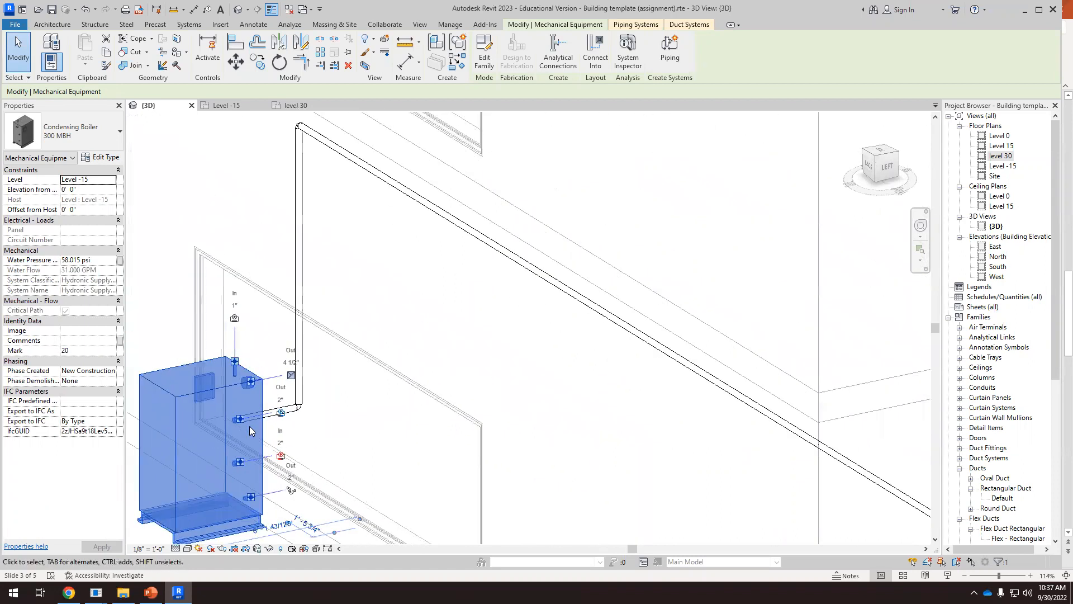
scroll(249, 431, "down", 7)
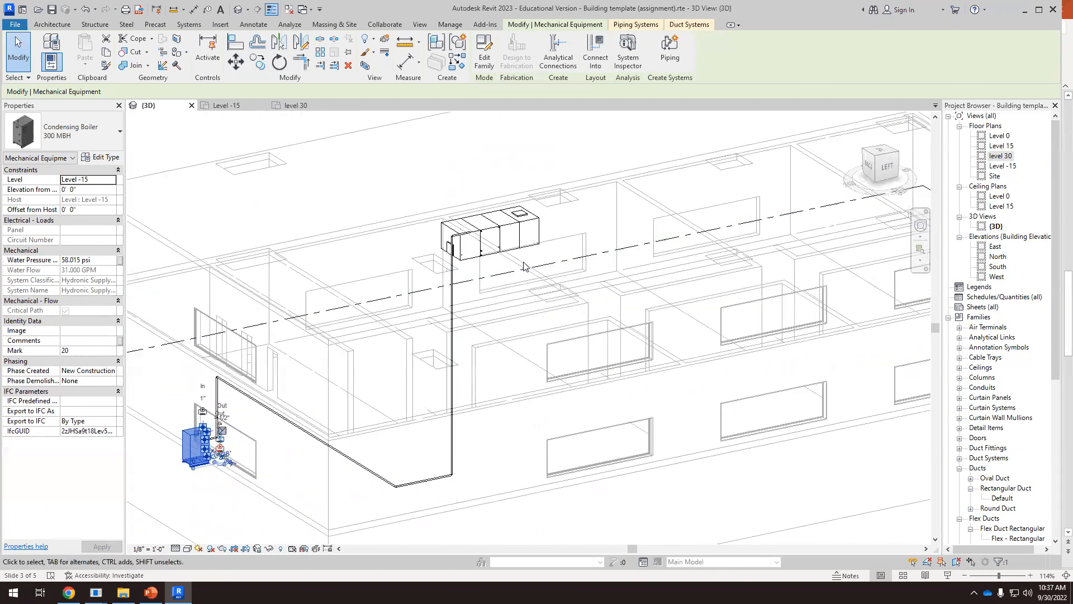
In the left-side view, move the horizontal pipe above the roof down to a 45' 5" middle elevation, below the air handler's lower hydronic inlets
left_click(888, 167)
scroll(720, 247, "down", 8)
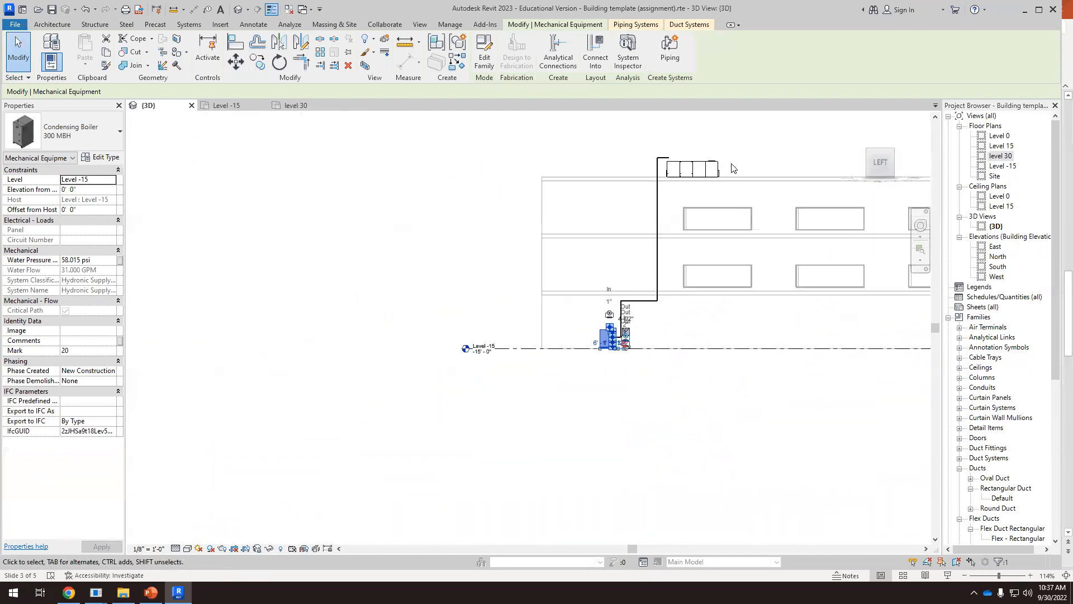
scroll(733, 168, "up", 3)
left_click(663, 158)
scroll(666, 160, "up", 5)
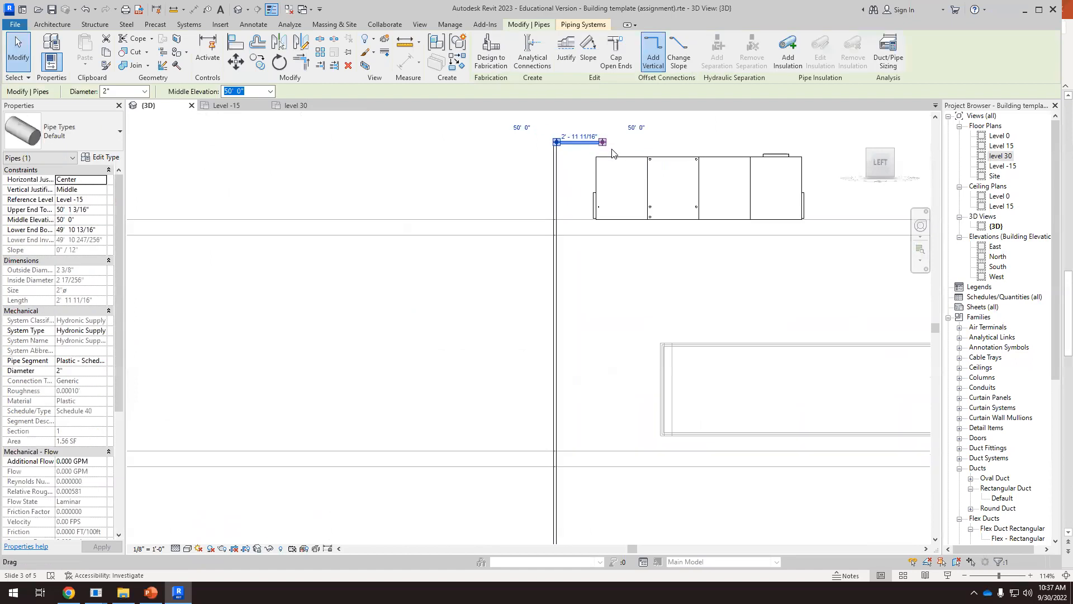
left_click(583, 142)
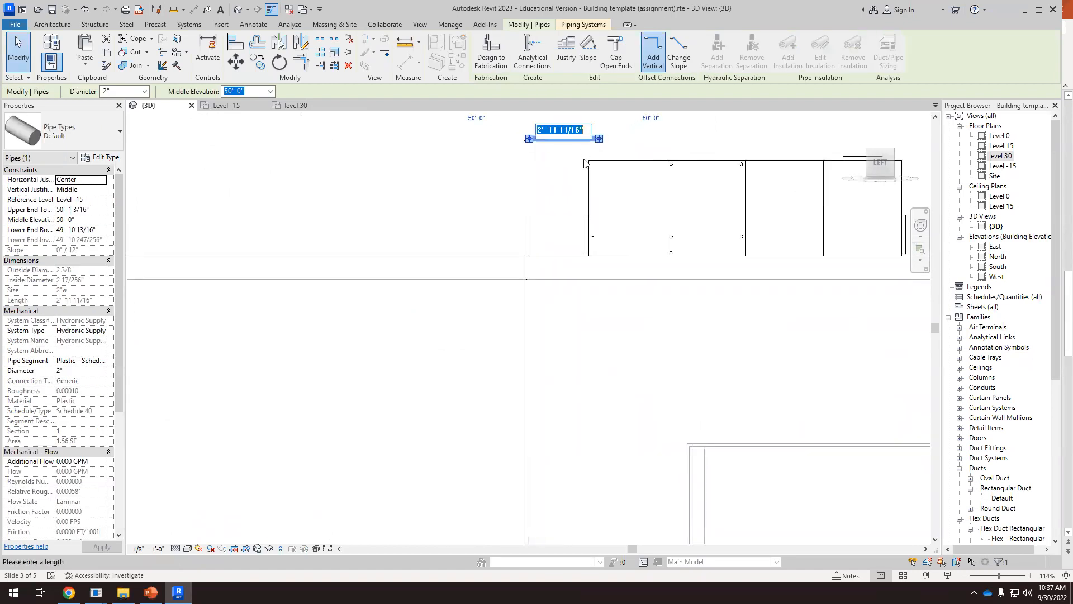
scroll(571, 153, "up", 5)
scroll(528, 251, "down", 3)
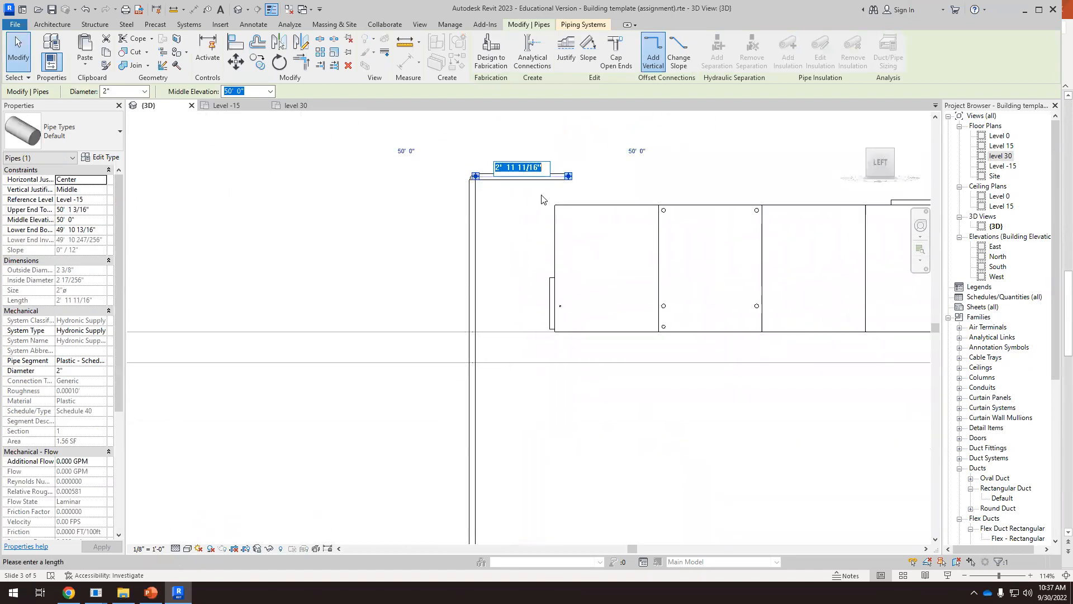
left_click(492, 174)
left_click(237, 70)
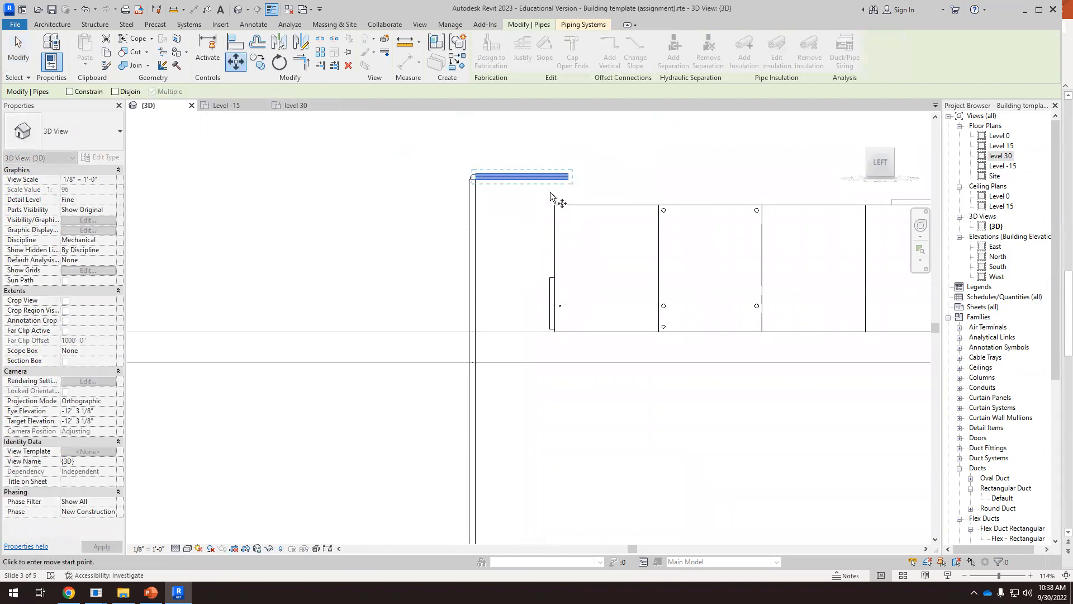
left_click(544, 194)
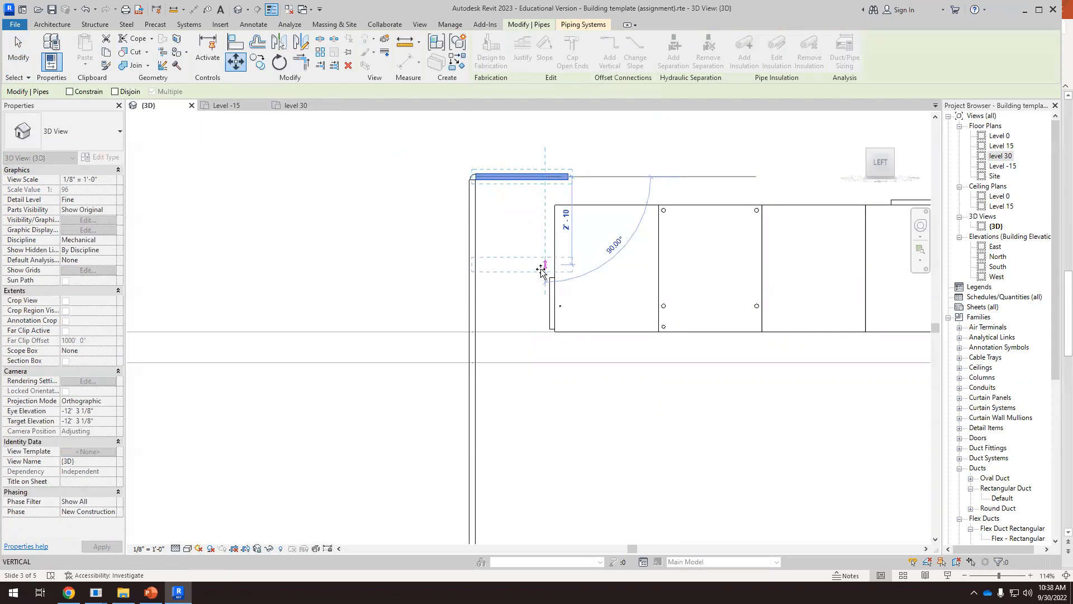
left_click(544, 318)
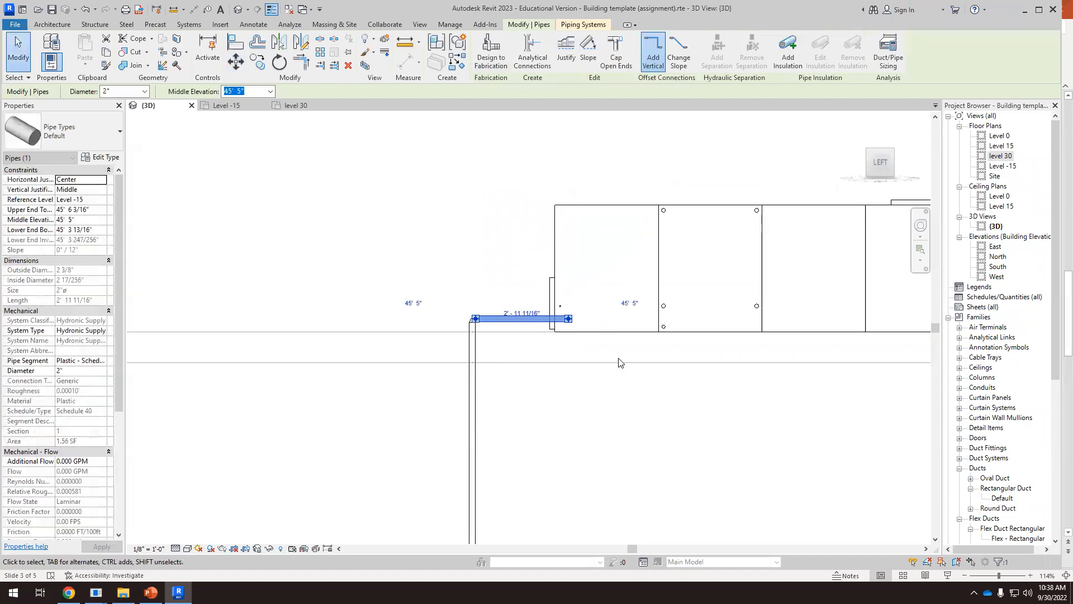
Extend the lowered 2" pipe along the air handler until its open end lines up with the farther lower hydronic inlet
scroll(564, 331, "up", 3)
left_click_drag(526, 317, 745, 317)
left_click_drag(848, 316, 850, 316)
key("Escape")
scroll(538, 278, "down", 3)
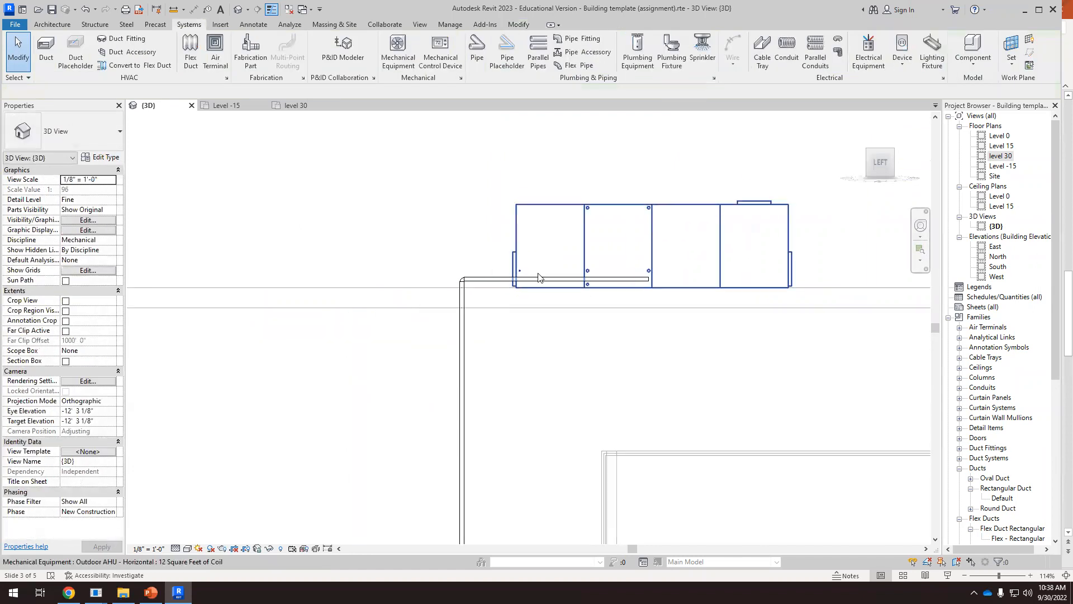
Draw a short 1 1/2" hydronic supply pipe straight out from the air handler's farther lower inlet
middle_click_drag(538, 278, 764, 423, "shift")
scroll(685, 345, "up", 5)
middle_click_drag(701, 351, 775, 371, "shift")
scroll(894, 370, "up", 1)
scroll(814, 343, "up", 3)
scroll(695, 276, "up", 1)
left_click(663, 269)
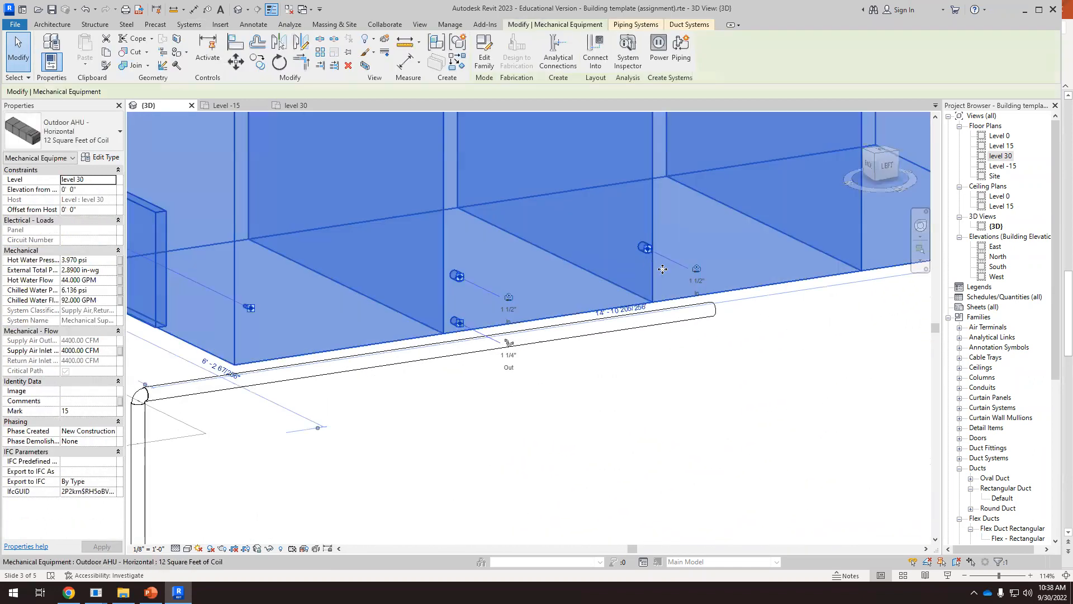
scroll(663, 269, "up", 1)
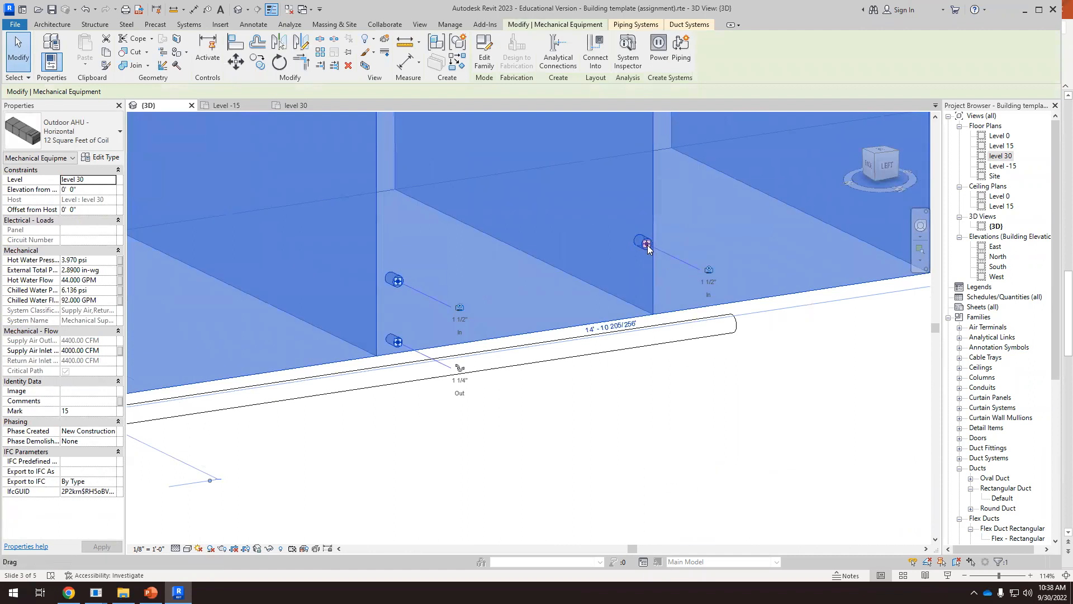
right_click(648, 248)
left_click(681, 227)
left_click(699, 273)
key("Escape")
key("Escape")
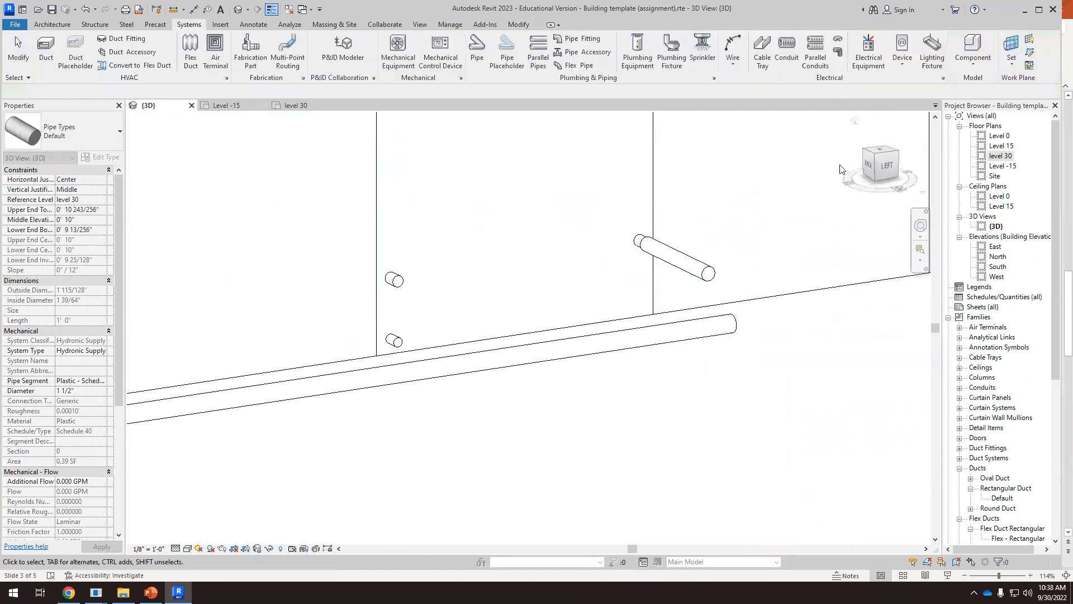
In the top view, extend the 1 1/2" inlet pipe to the open end of the 2" supply pipe and connect them
scroll(822, 255, "down", 5)
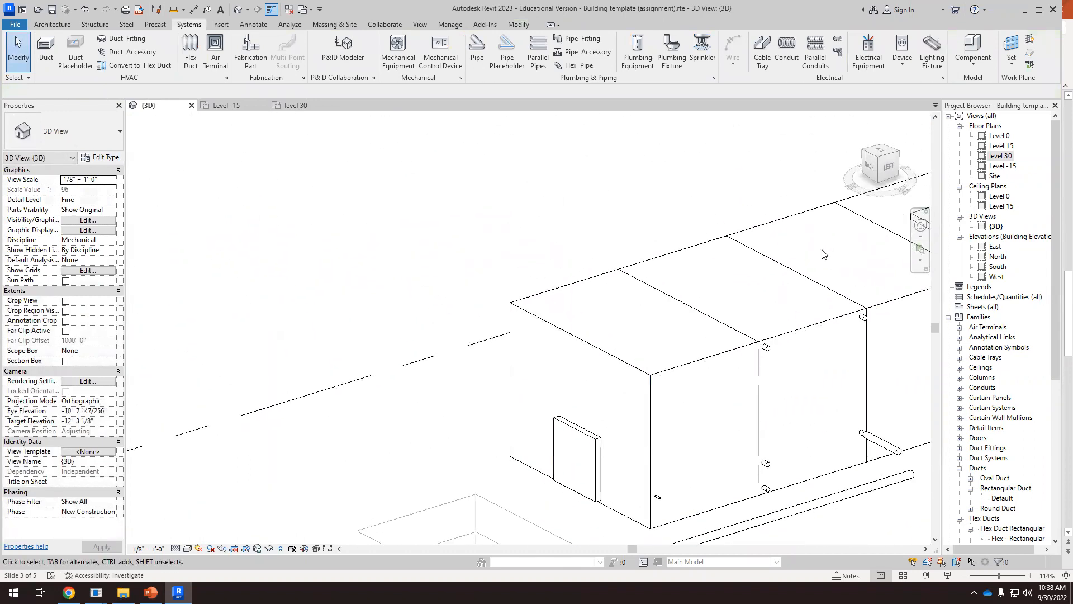
left_click(877, 150)
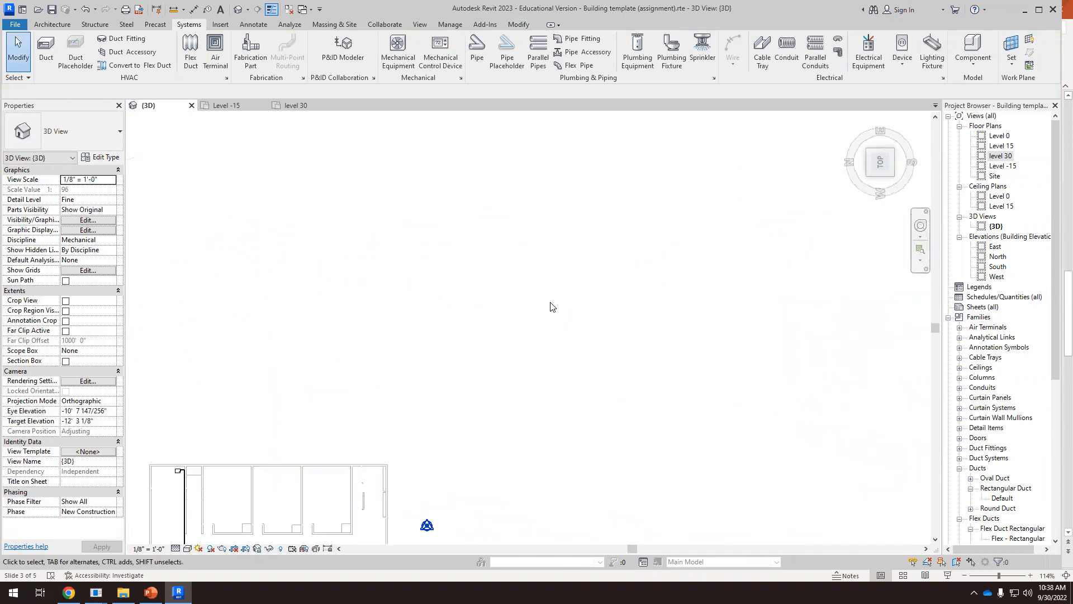
scroll(473, 348, "up", 2)
scroll(403, 211, "up", 4)
scroll(511, 469, "up", 1)
scroll(511, 481, "up", 5)
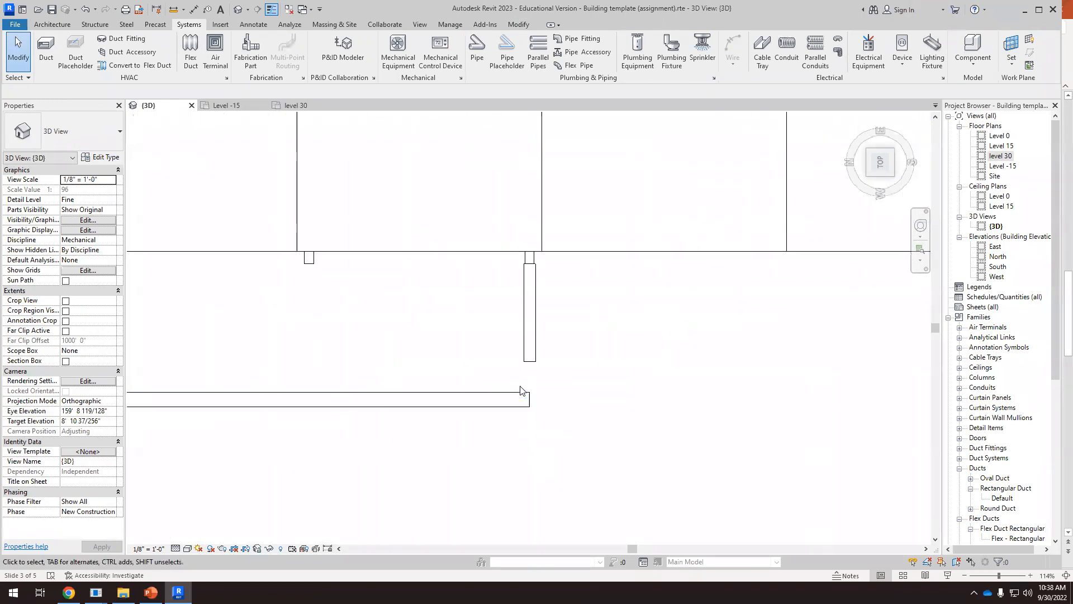
left_click(530, 357)
left_click_drag(530, 363, 530, 400)
left_click_drag(520, 459, 521, 458)
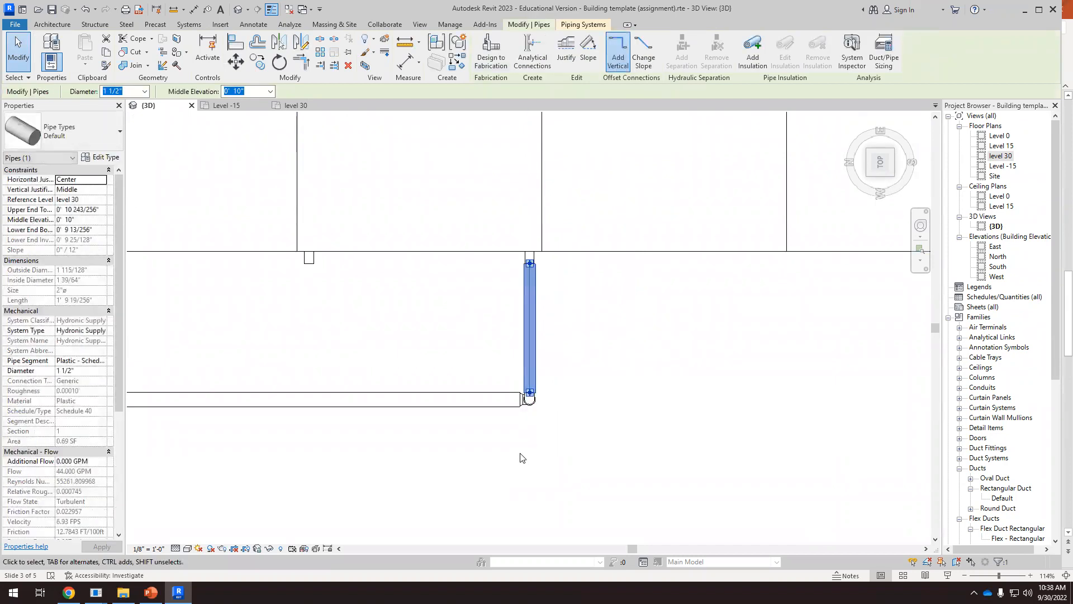
left_click(520, 458)
Examine the supply route in 3D, inspecting the boiler and air handler connections, and switch to the piping diagram in PowerPoint
scroll(520, 453, "down", 5)
scroll(552, 398, "down", 3)
middle_click_drag(554, 410, 630, 323, "shift")
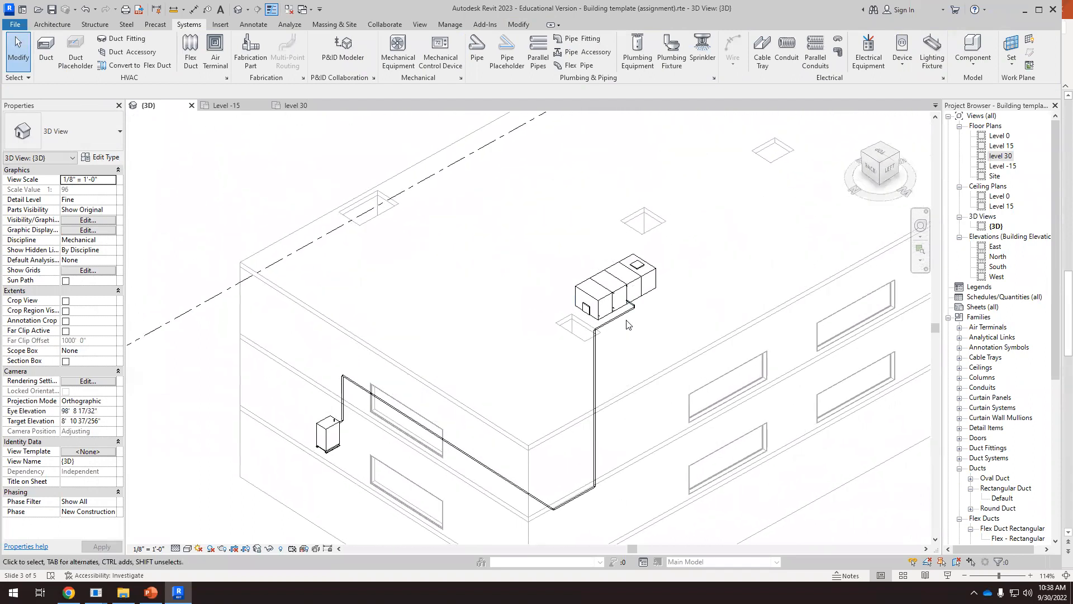
middle_click_drag(639, 355, 593, 394, "shift")
scroll(584, 400, "up", 3)
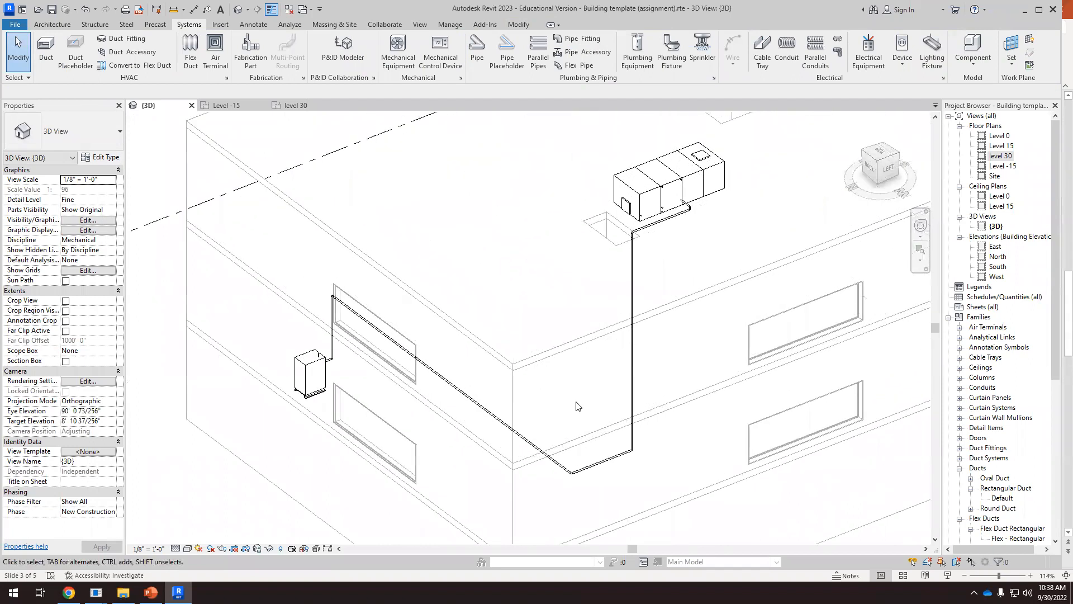
scroll(330, 370, "up", 2)
scroll(324, 374, "up", 1)
left_click(323, 373)
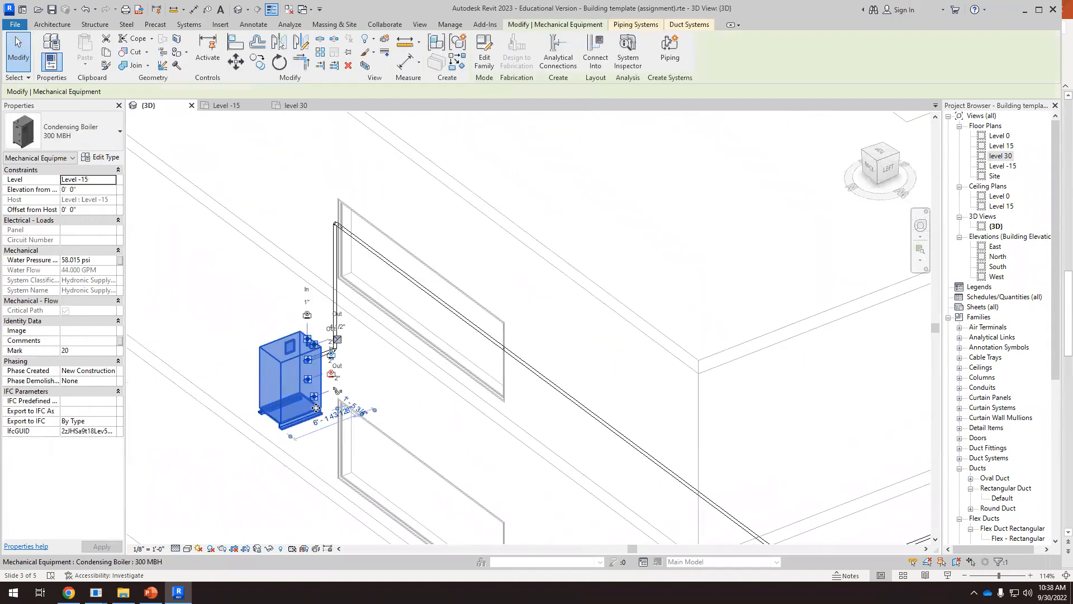
scroll(329, 366, "up", 3)
scroll(296, 369, "down", 5)
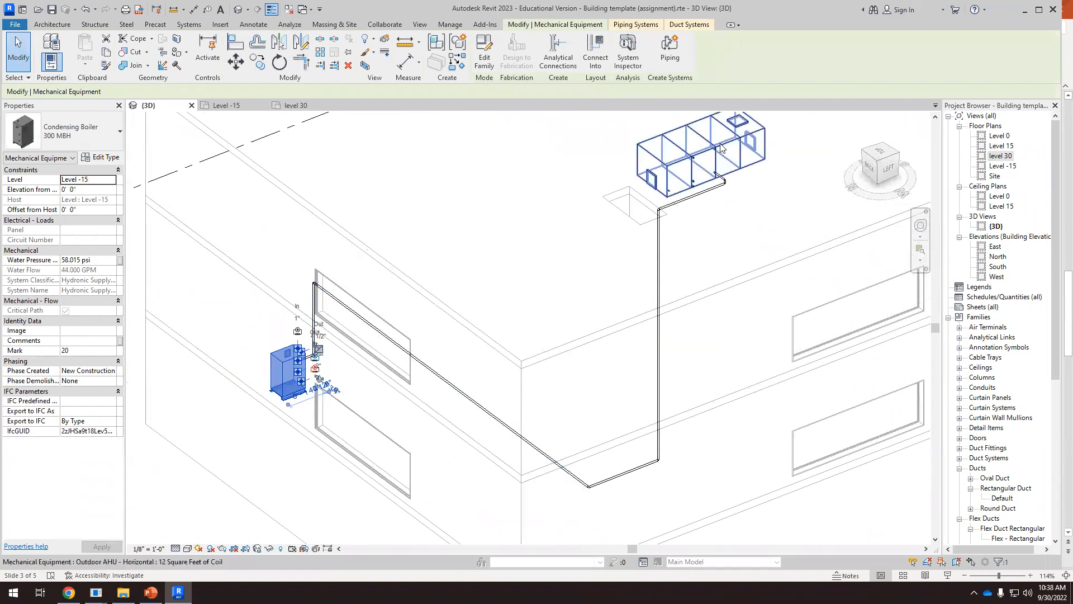
scroll(715, 176, "up", 4)
left_click(716, 177)
scroll(717, 177, "up", 3)
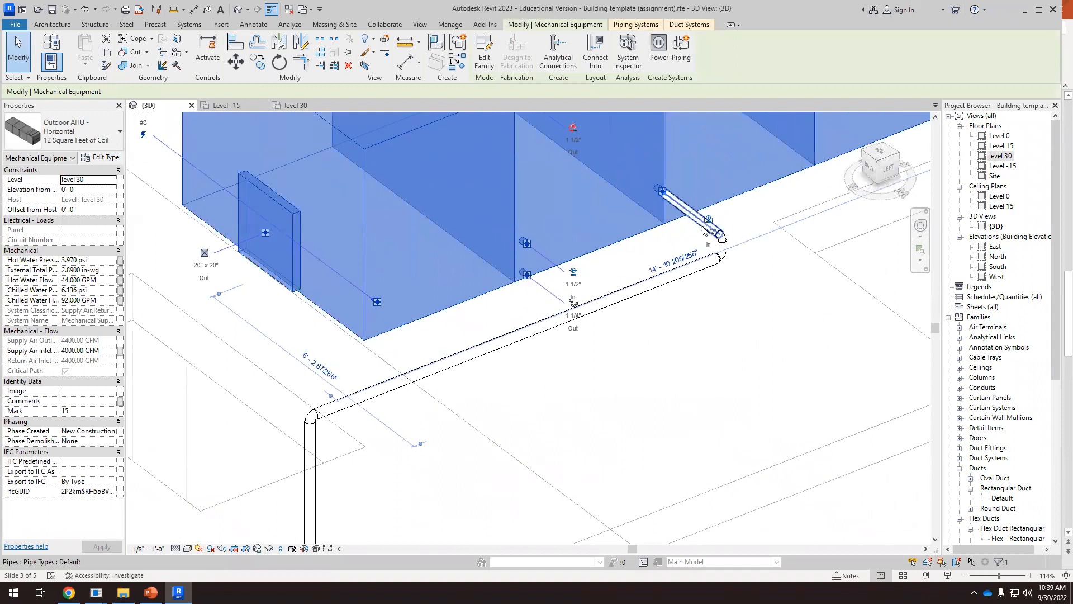
scroll(663, 197, "down", 10)
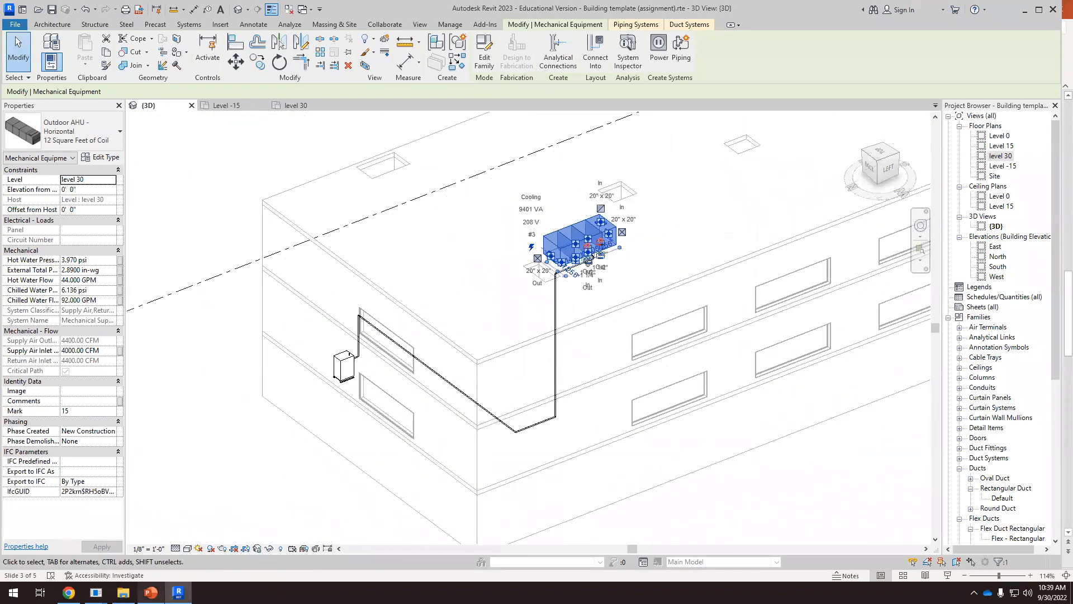
key("alt+Tab")
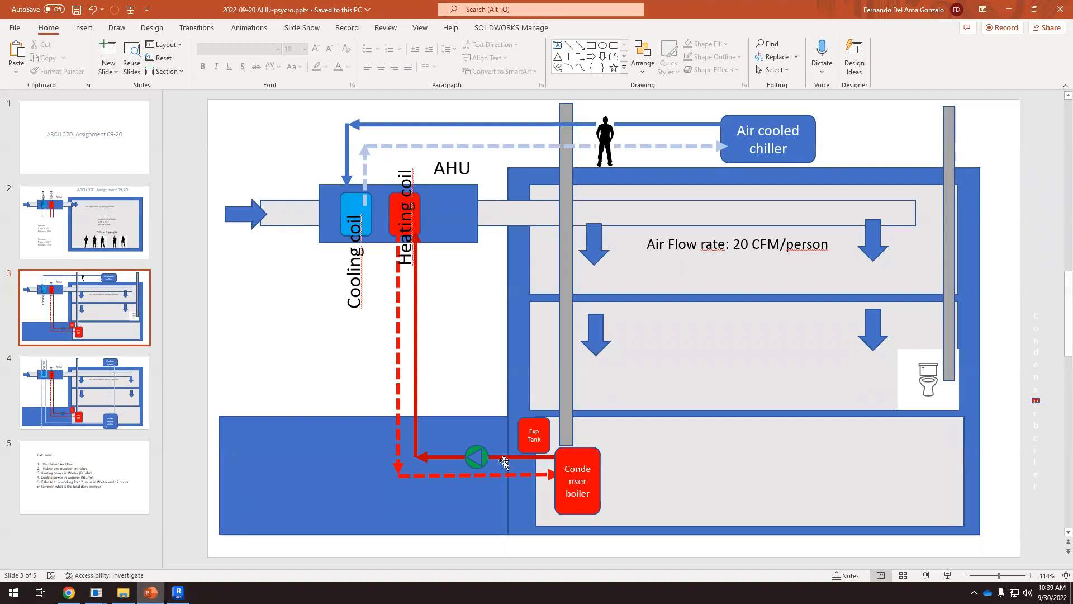
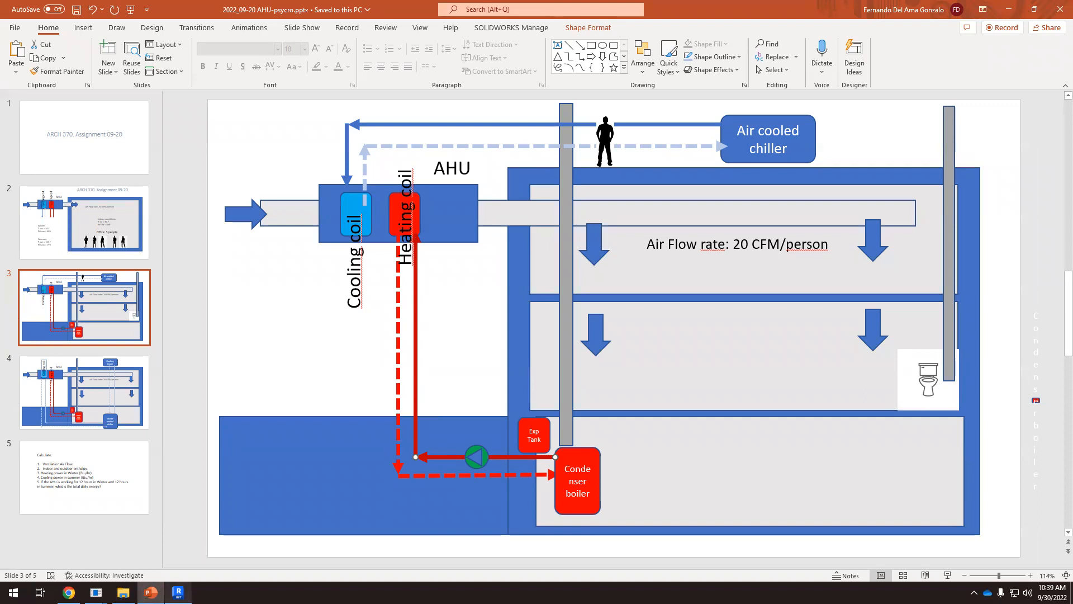
Switch back to the Revit model and clear the air handler selection in the 3D view
left_click(177, 592)
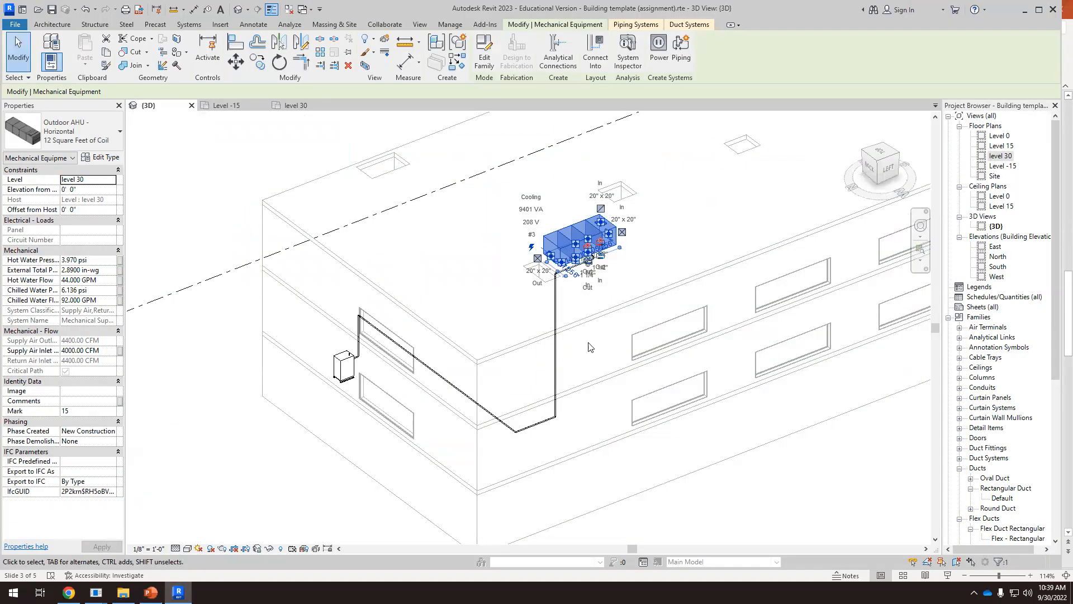
left_click(625, 515)
scroll(405, 335, "up", 2)
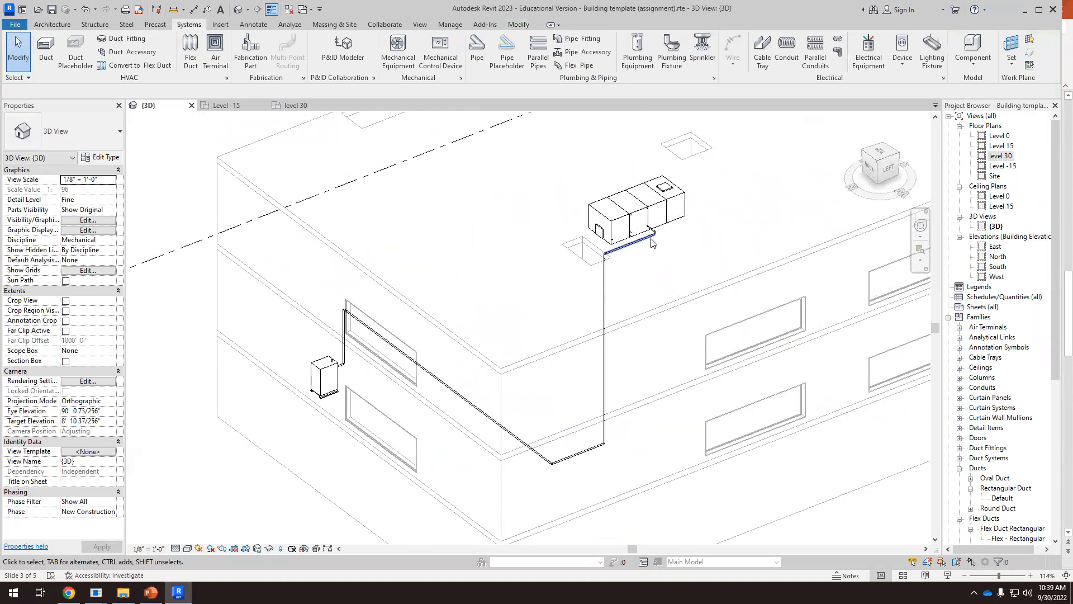
scroll(652, 238, "up", 2)
scroll(675, 269, "down", 2)
middle_click_drag(690, 314, 478, 391, "shift")
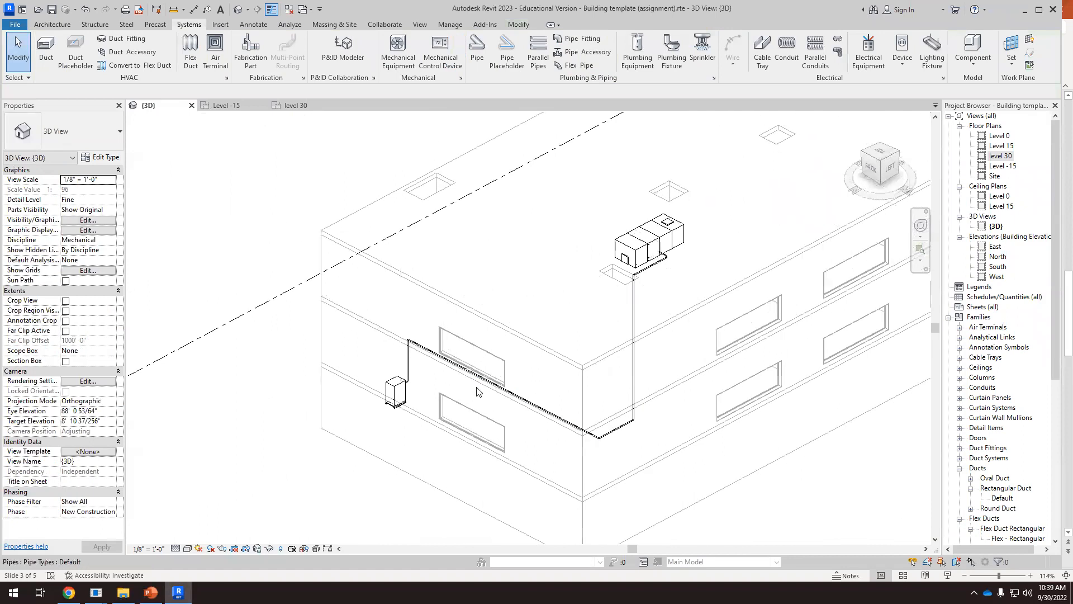
scroll(478, 391, "up", 4)
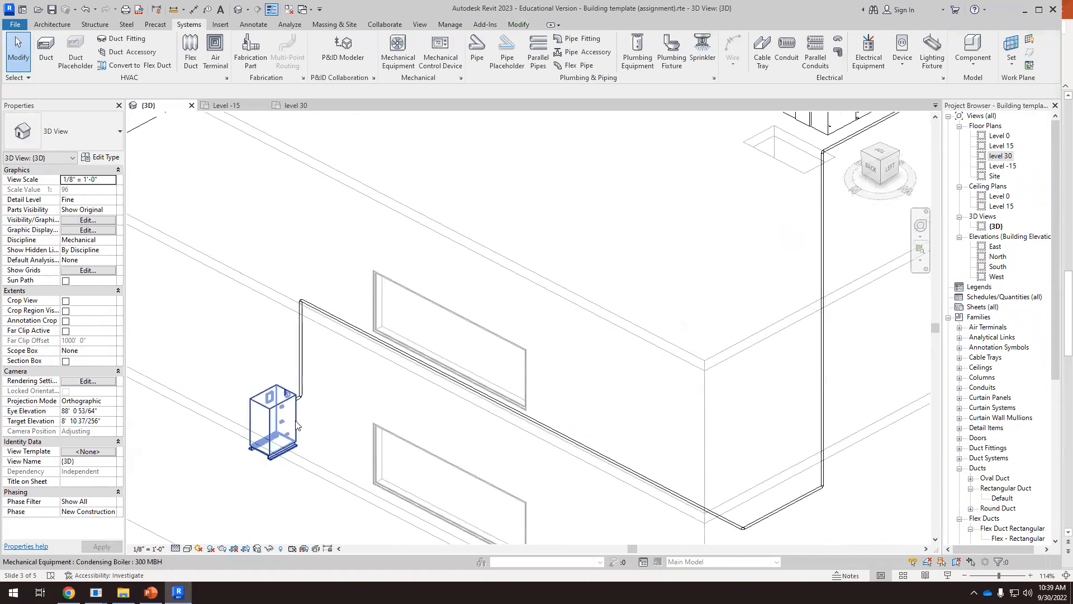
Draw a 2" hydronic return pipe about 2' 8 1/2" long straight out from the condensing boiler's return inlet
left_click(294, 426)
middle_click_drag(295, 426, 317, 425, "shift")
scroll(317, 425, "up", 7)
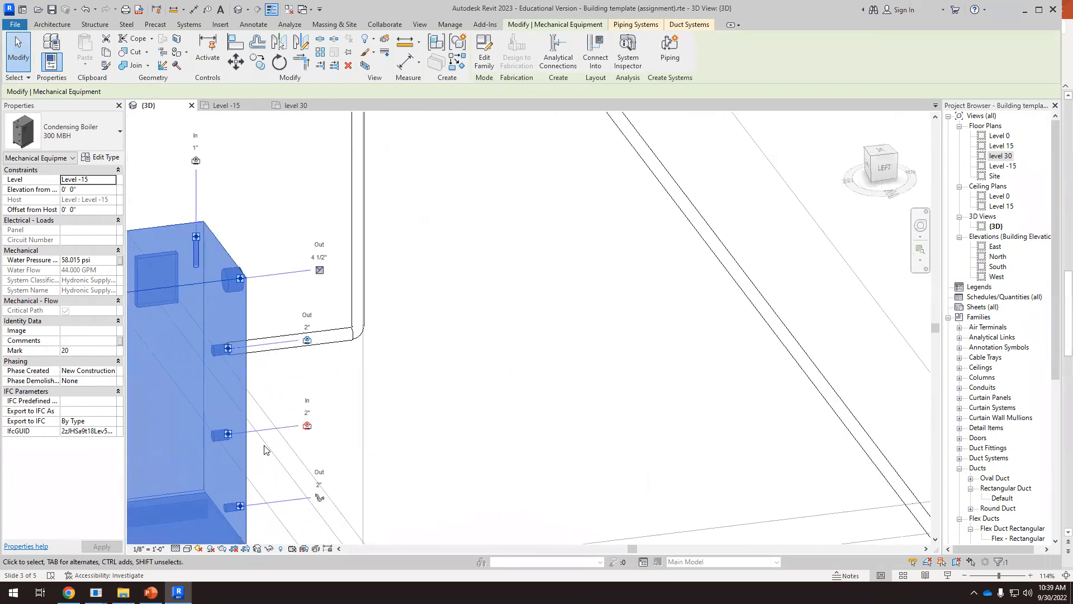
right_click(222, 435)
left_click(256, 80)
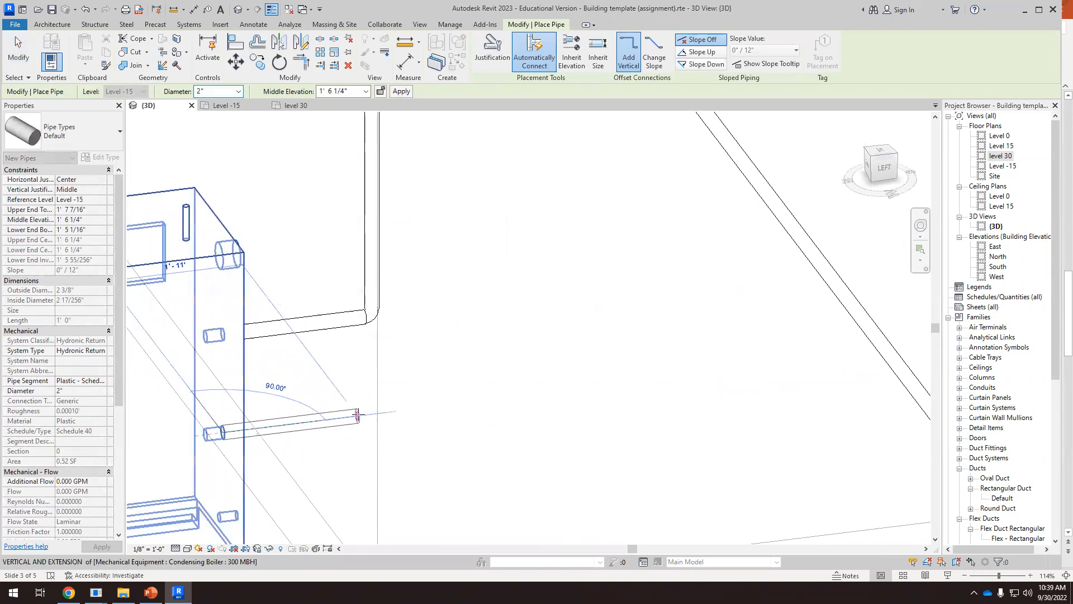
middle_click_drag(412, 407, 699, 386, "shift")
scroll(698, 384, "down", 1)
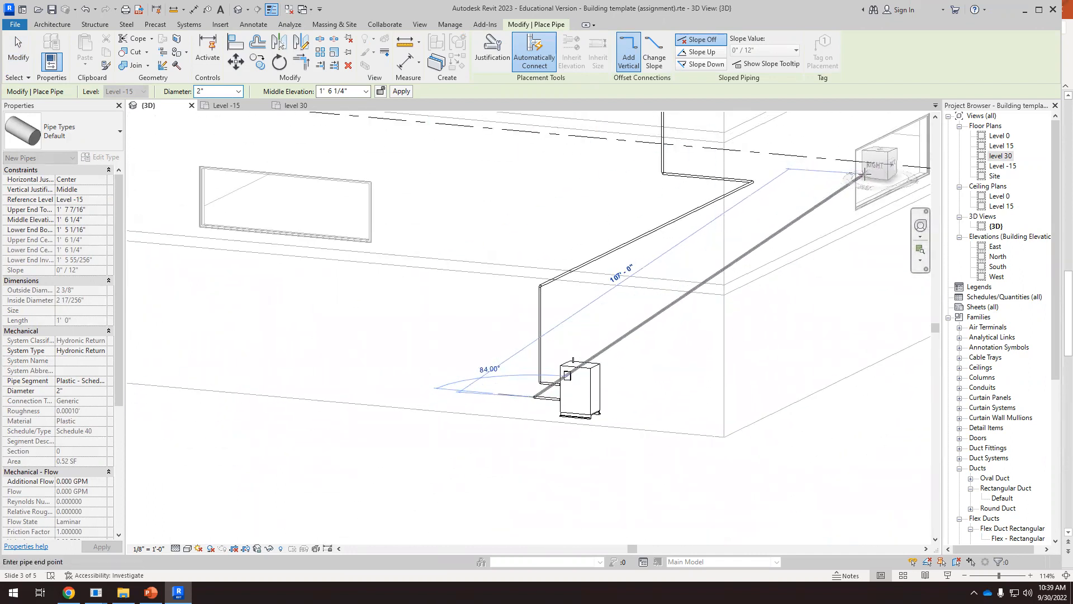
left_click(801, 257)
scroll(710, 335, "down", 3)
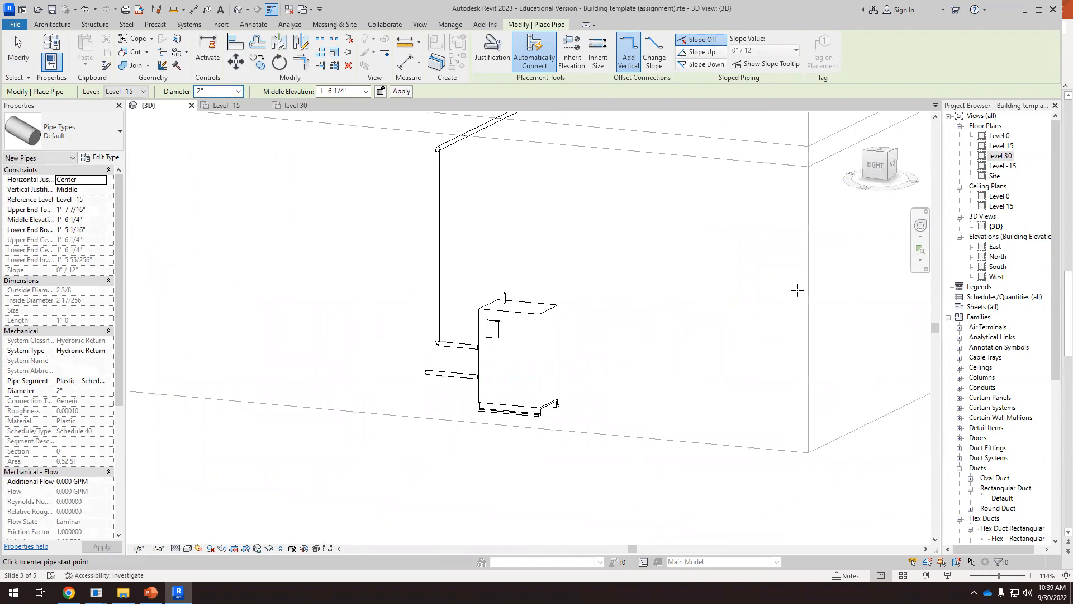
Continue the 2" return pipe upward from its open end, setting the middle elevation to 10' 0"
left_click(877, 165)
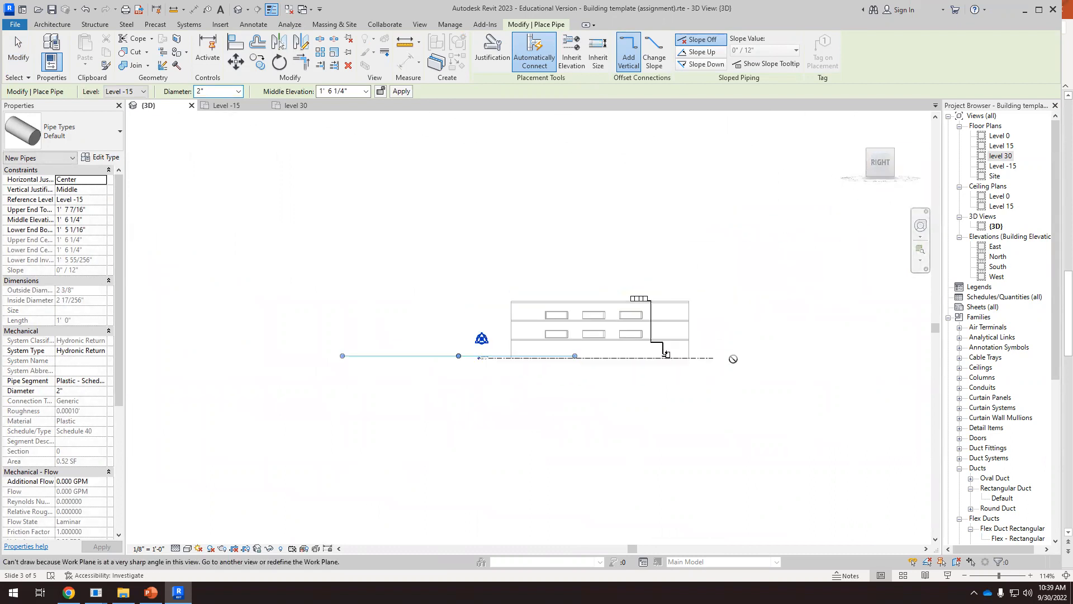
scroll(668, 358, "up", 10)
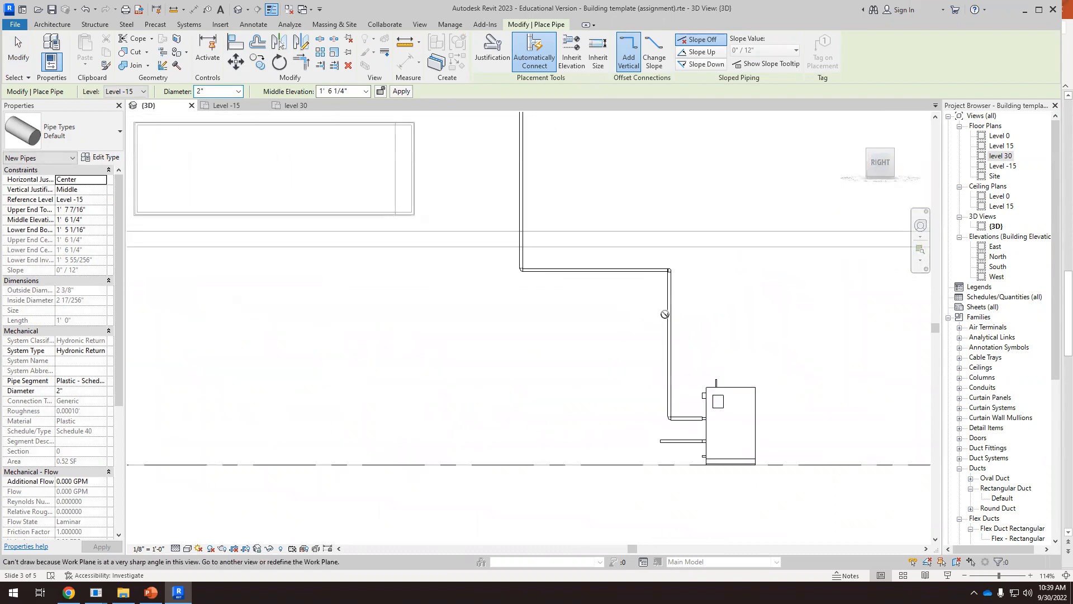
scroll(686, 371, "up", 1)
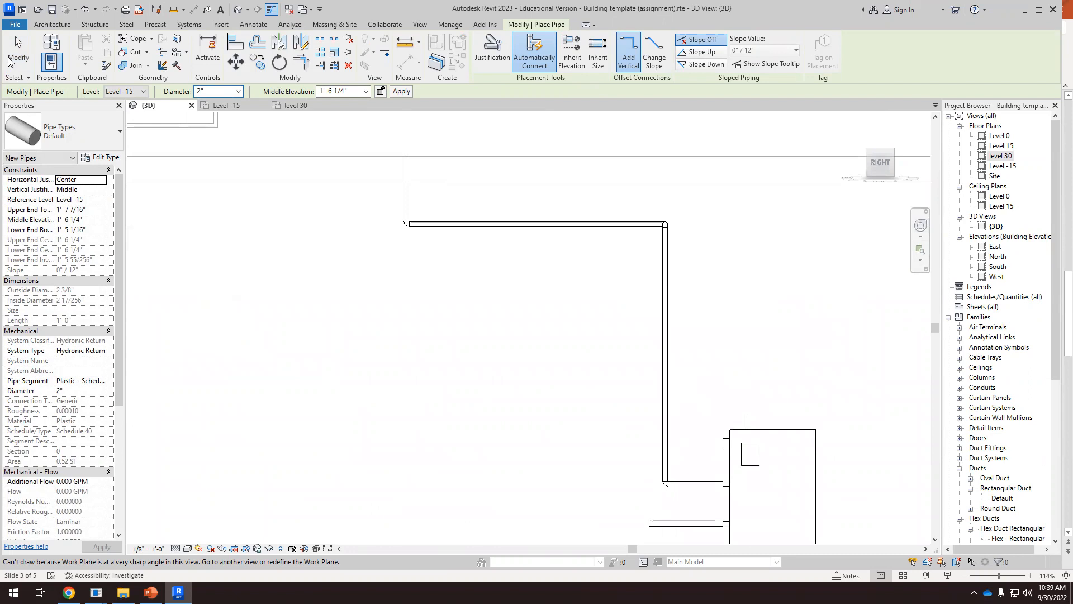
key("Escape")
scroll(471, 235, "down", 3)
middle_click_drag(539, 342, 520, 403, "shift")
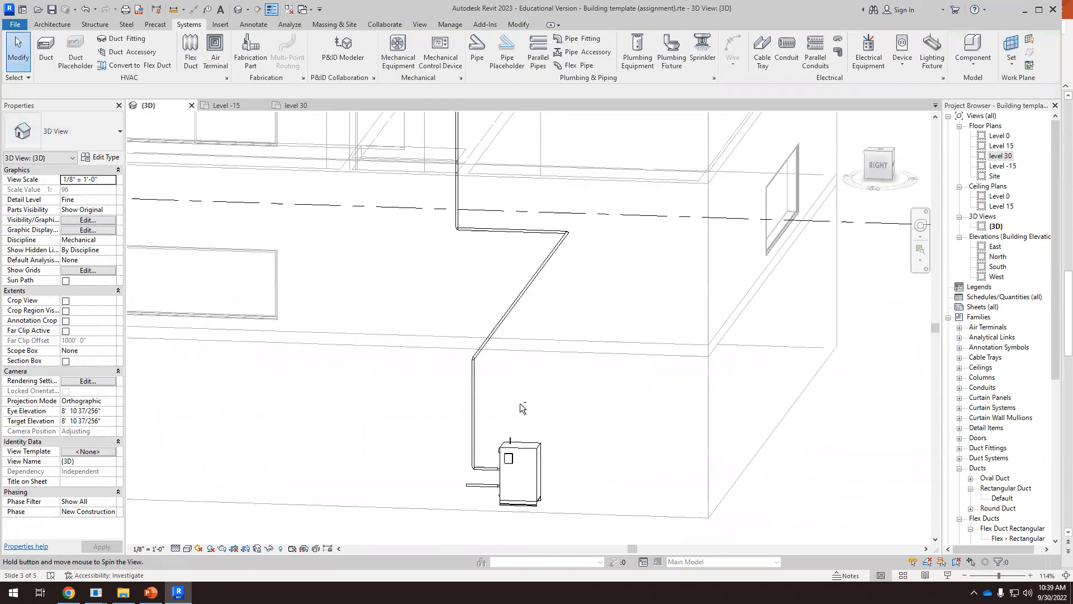
left_click(471, 488)
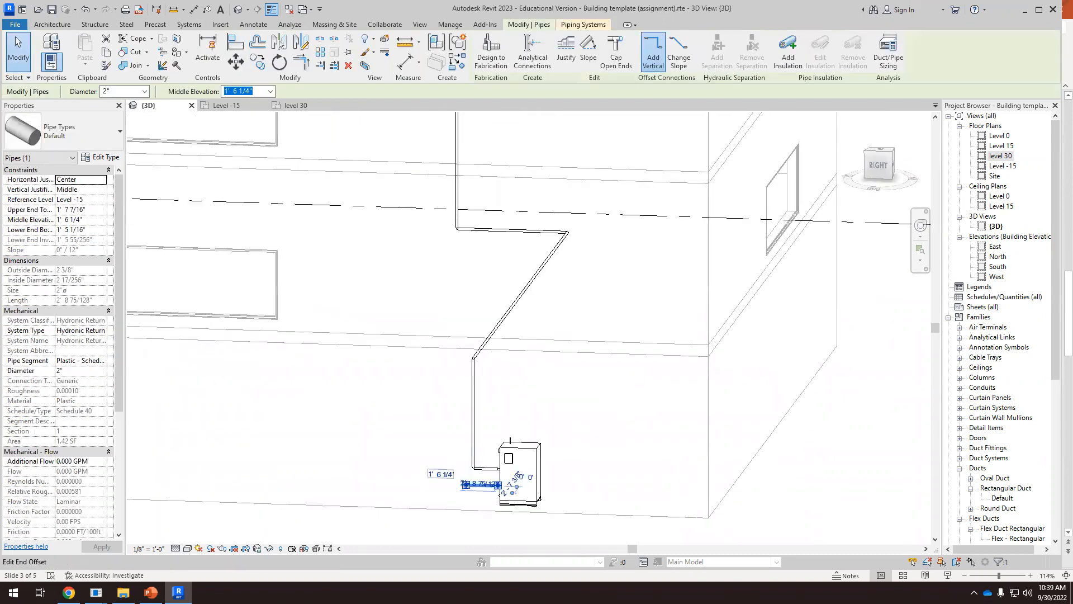
scroll(467, 486, "up", 4)
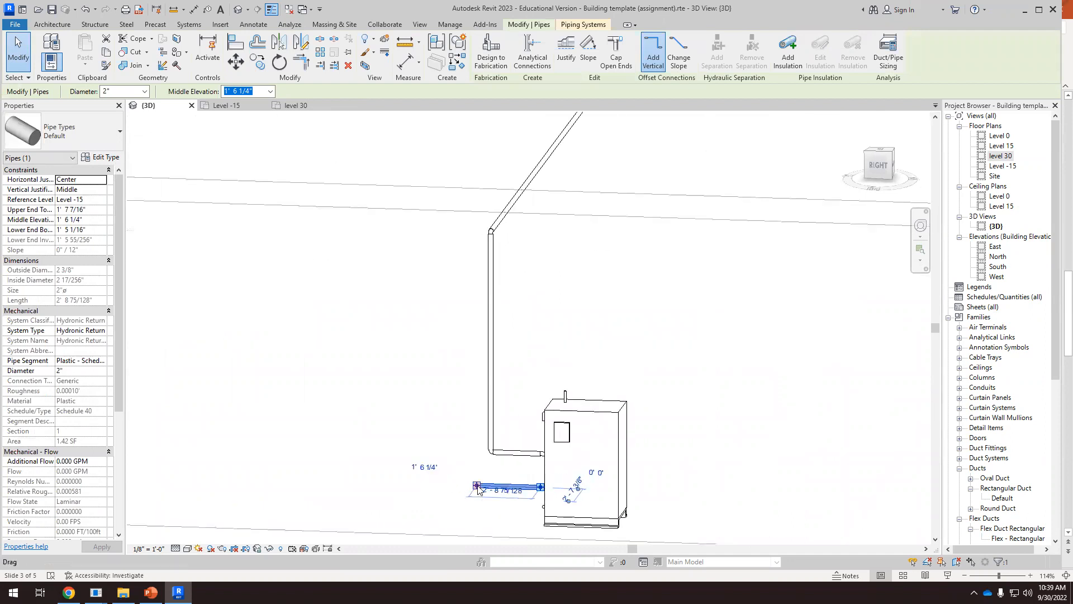
right_click(478, 490)
left_click(513, 195)
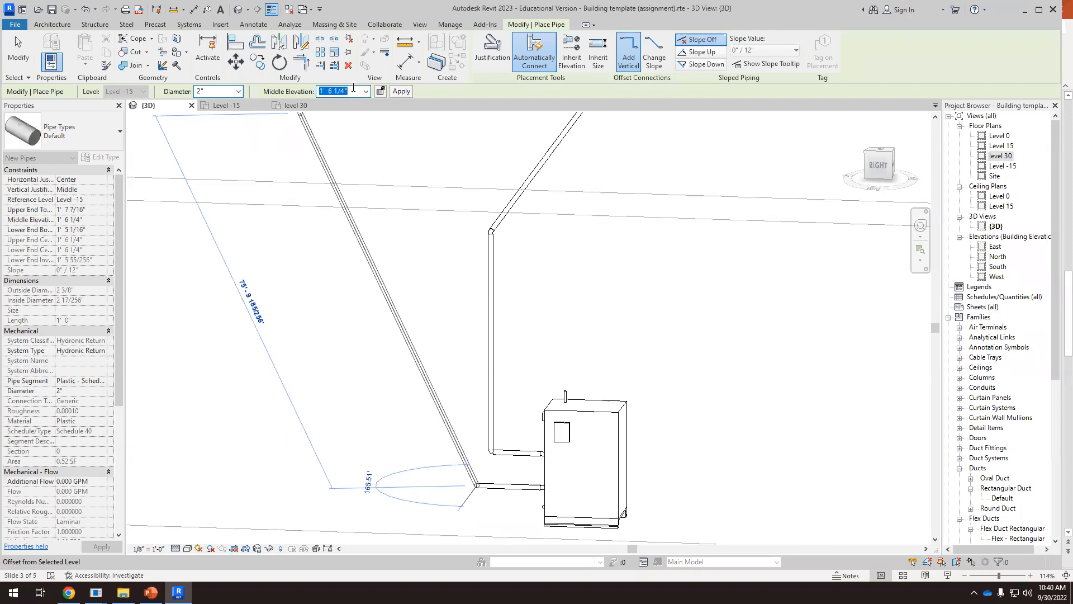
key("Return")
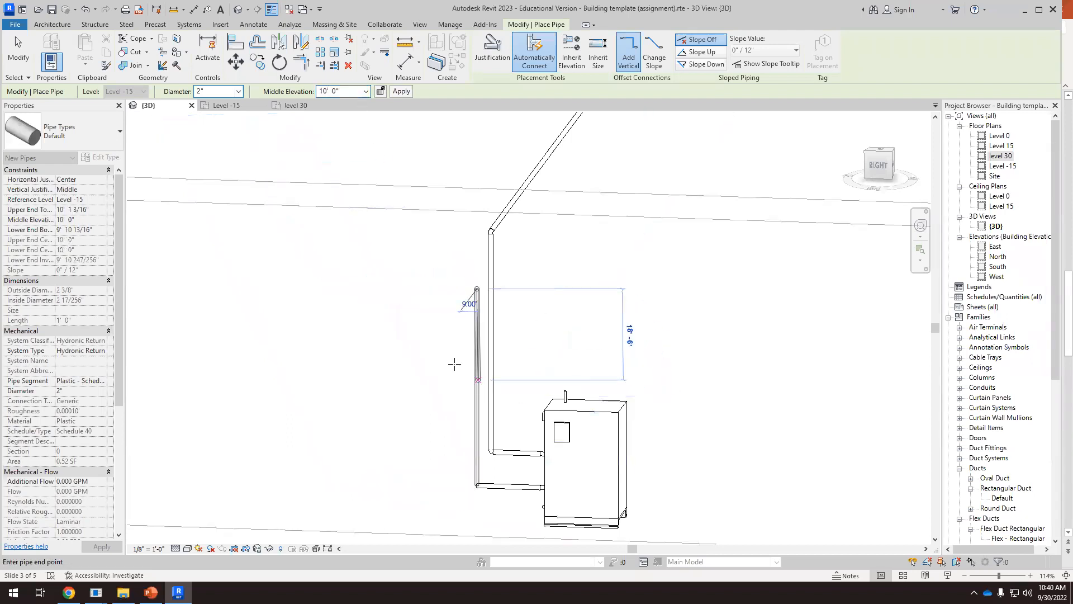
Run the raised return pipe horizontally for about 32' 5" alongside the supply pipe and finish the pipe there
scroll(517, 313, "down", 2)
middle_click_drag(529, 342, 407, 358, "shift")
scroll(534, 286, "down", 3)
scroll(536, 287, "down", 1)
scroll(341, 351, "up", 1)
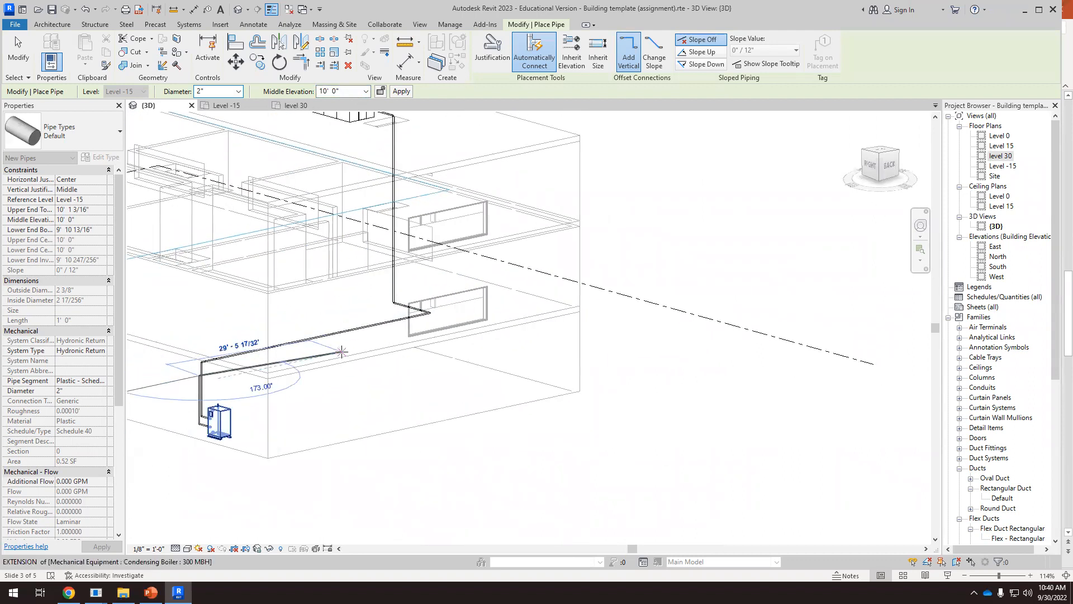
left_click(340, 345)
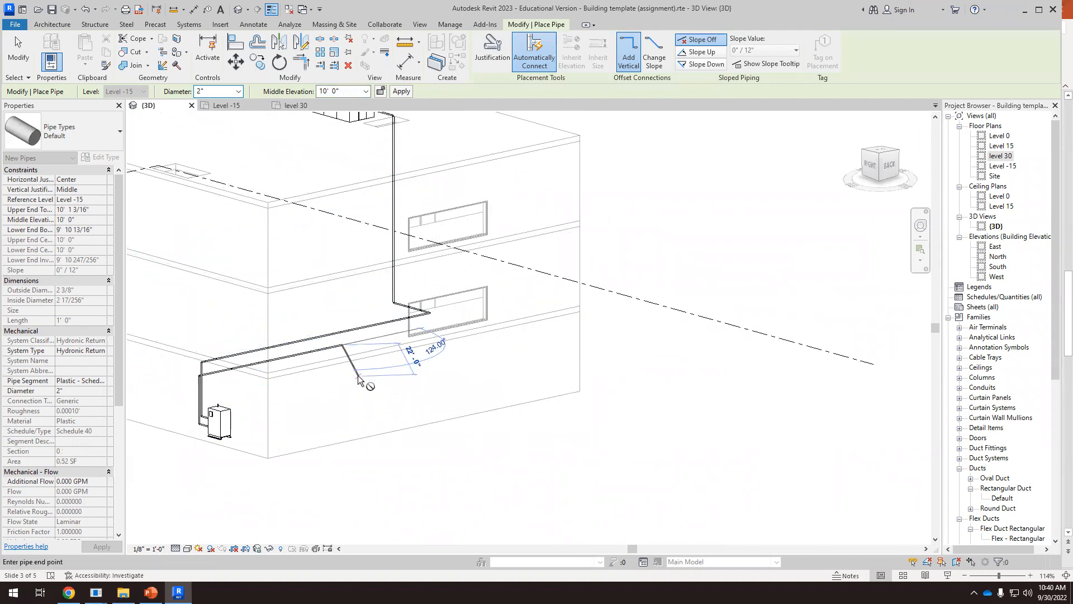
key("Escape")
key("Escape")
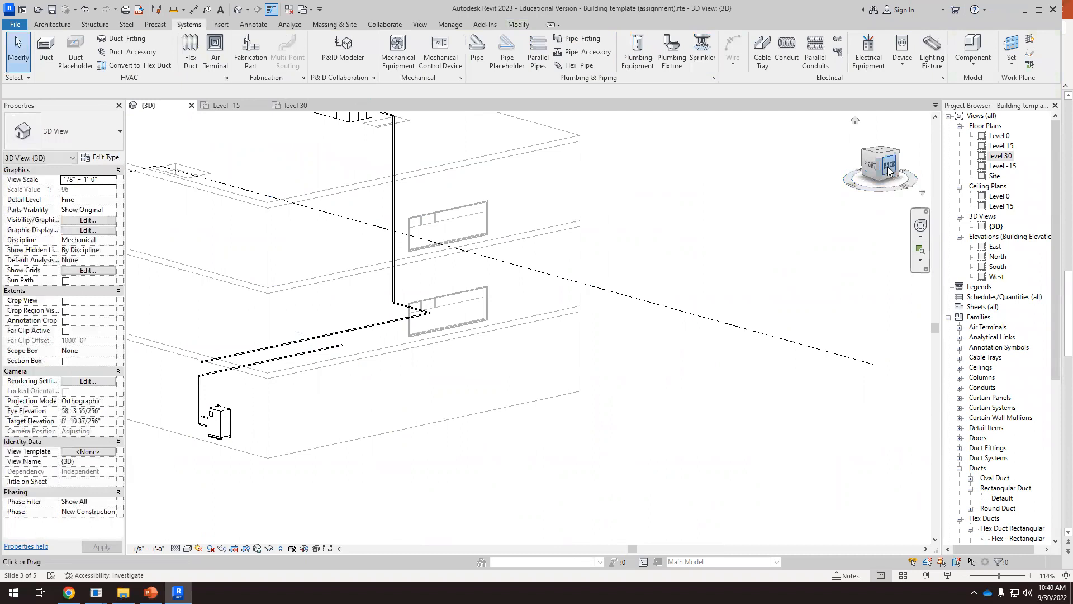
In the back view, move the horizontal return pipe up to just above the supply pipe, at an elevation of about 13' 3"
left_click(889, 167)
scroll(397, 350, "up", 5)
scroll(436, 320, "up", 2)
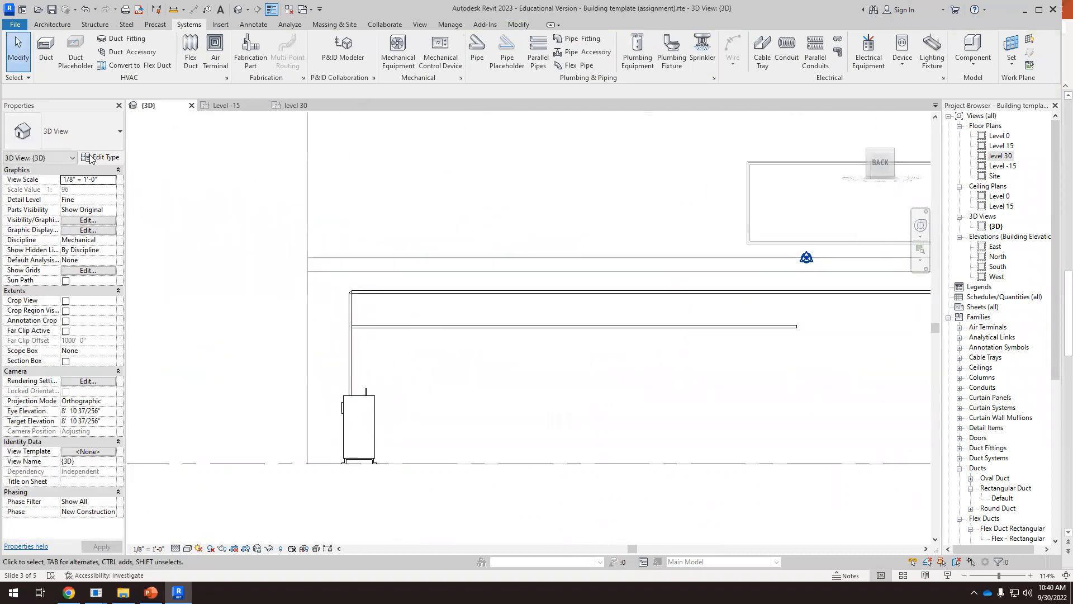
scroll(477, 350, "up", 1)
left_click(508, 339)
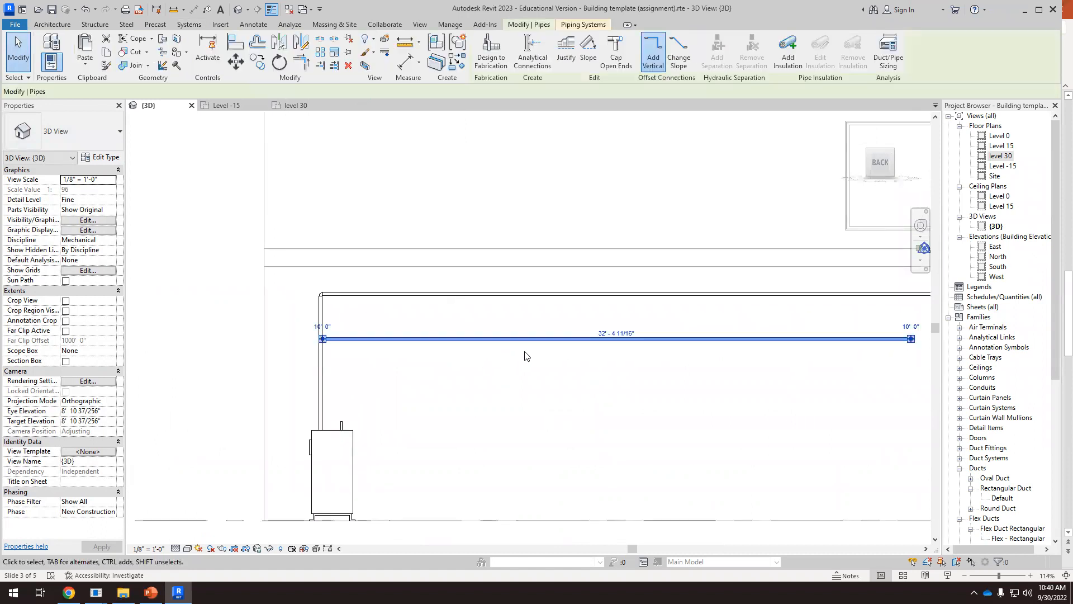
left_click_drag(521, 331, 514, 298)
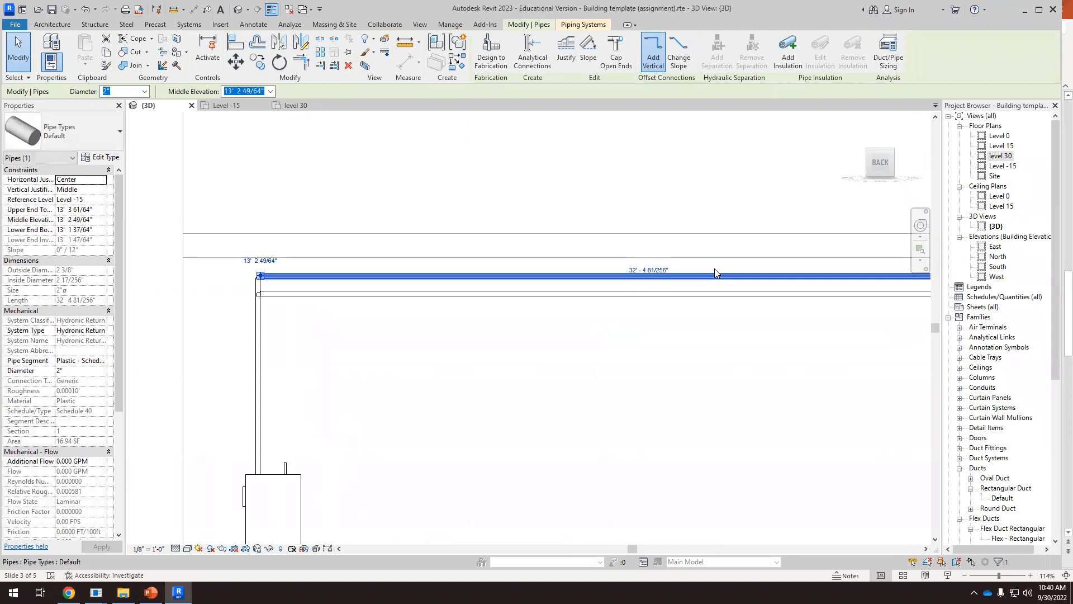
scroll(620, 280, "up", 2)
scroll(522, 278, "down", 2)
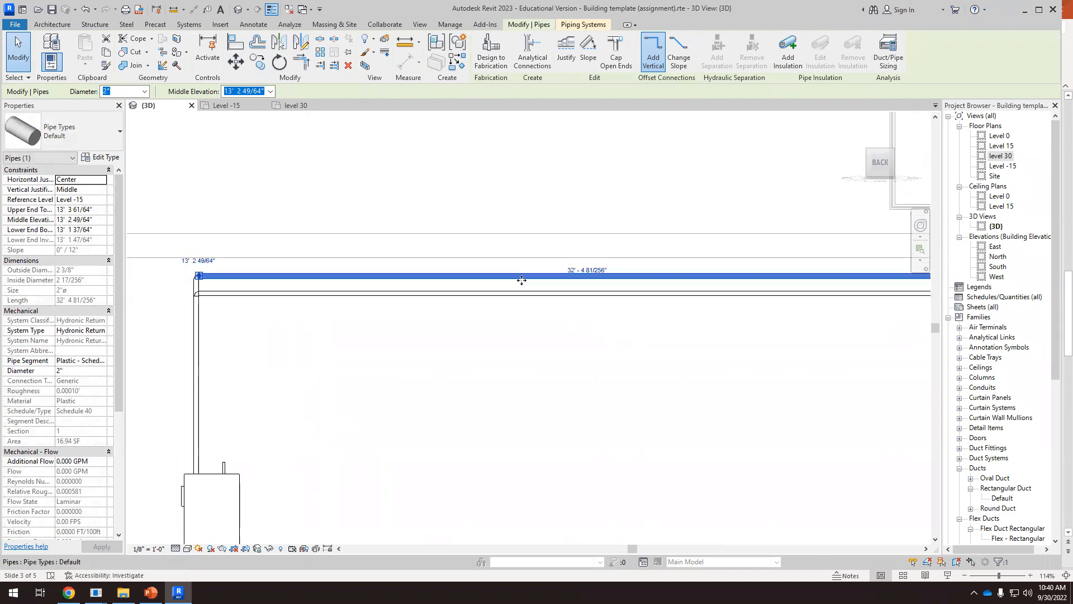
In the top view, extend the horizontal return pipe to about 50' 11", ending just short of the supply pipe's corner
middle_click_drag(507, 319, 625, 364, "shift")
scroll(551, 330, "up", 1)
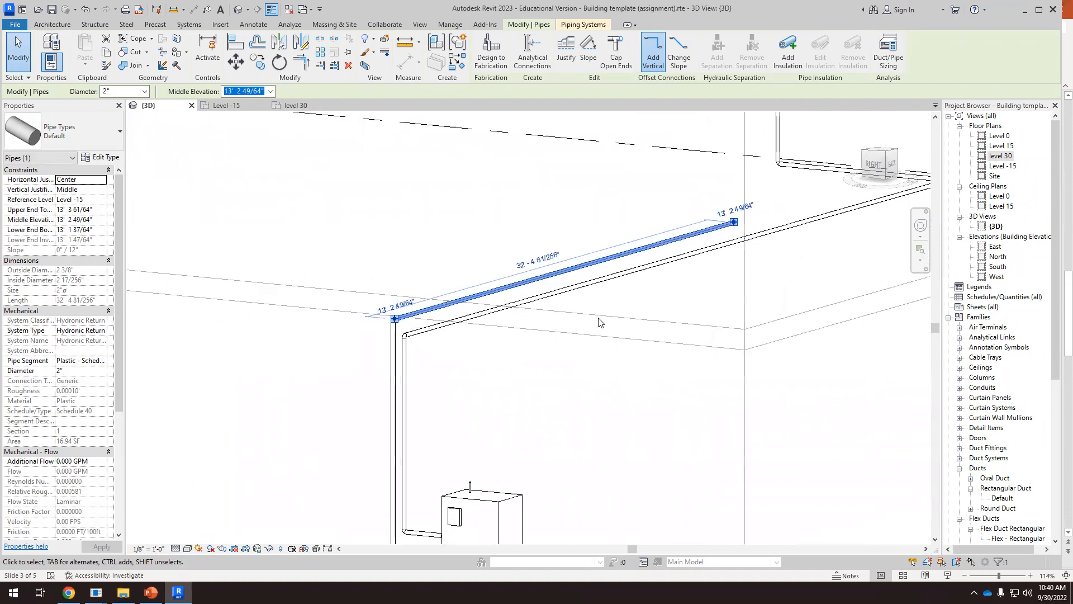
scroll(623, 296, "down", 1)
middle_click_drag(681, 321, 751, 219, "shift")
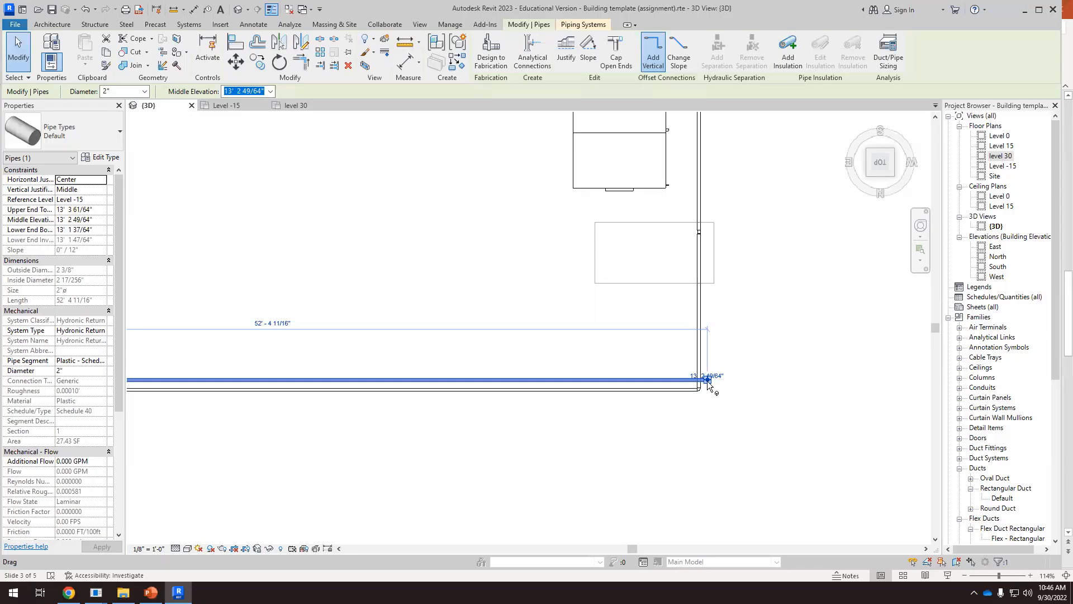
left_click(718, 417)
left_click(708, 388)
left_click_drag(706, 380, 679, 398)
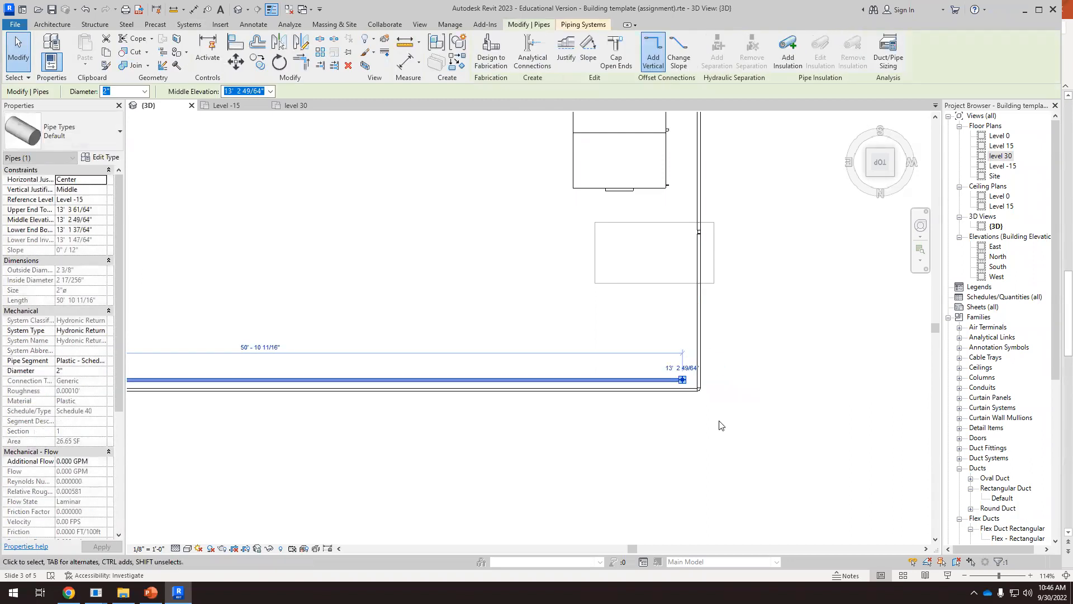
left_click(718, 425)
Turn the 2" return pipe 90° from its open end and run it 9' into the shaft opening, parallel to the supply pipe
right_click(683, 381)
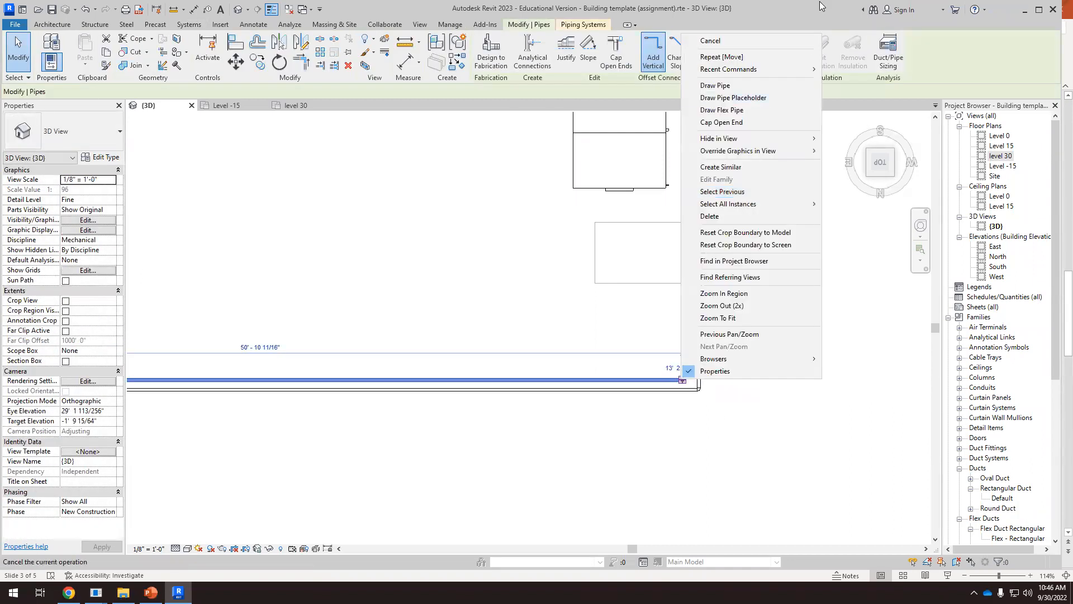
left_click(744, 85)
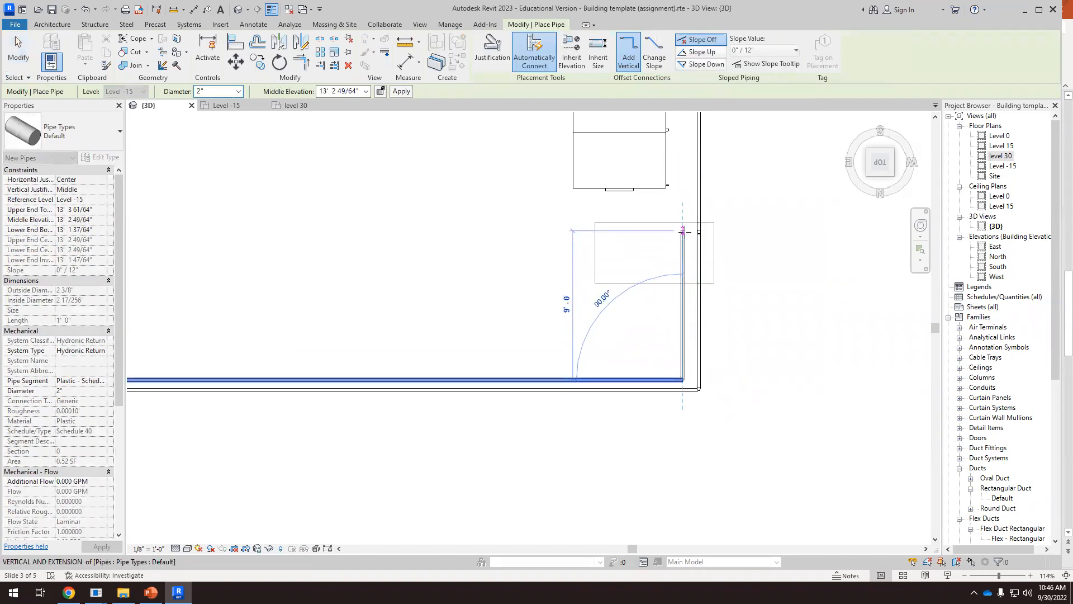
left_click(682, 231)
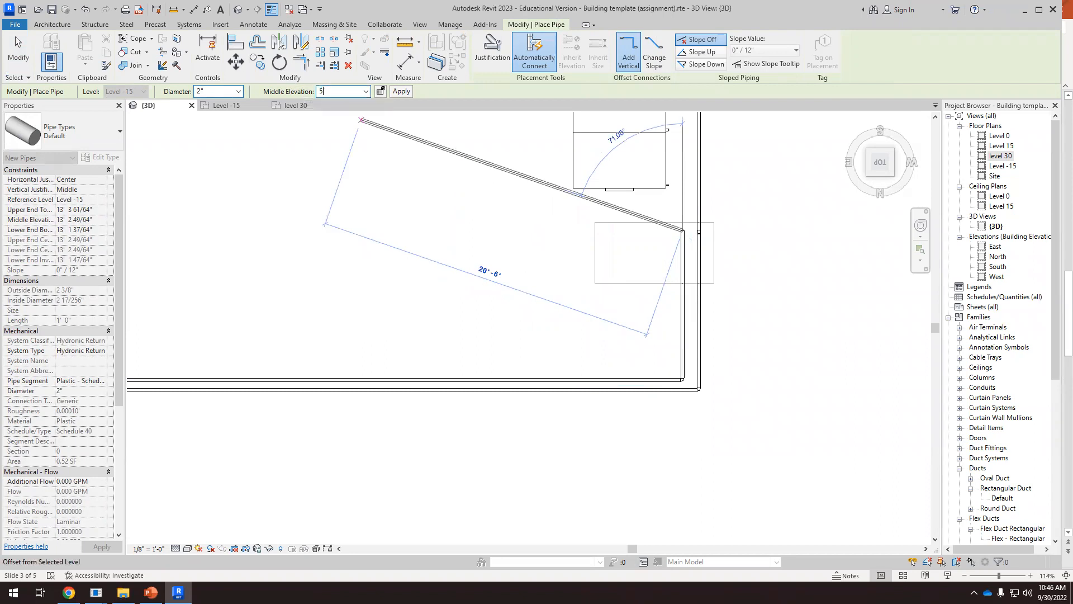
Raise the return pipe through the shaft to a middle elevation of 50' 0" and run it a short distance alongside the air handler
scroll(581, 298, "down", 1)
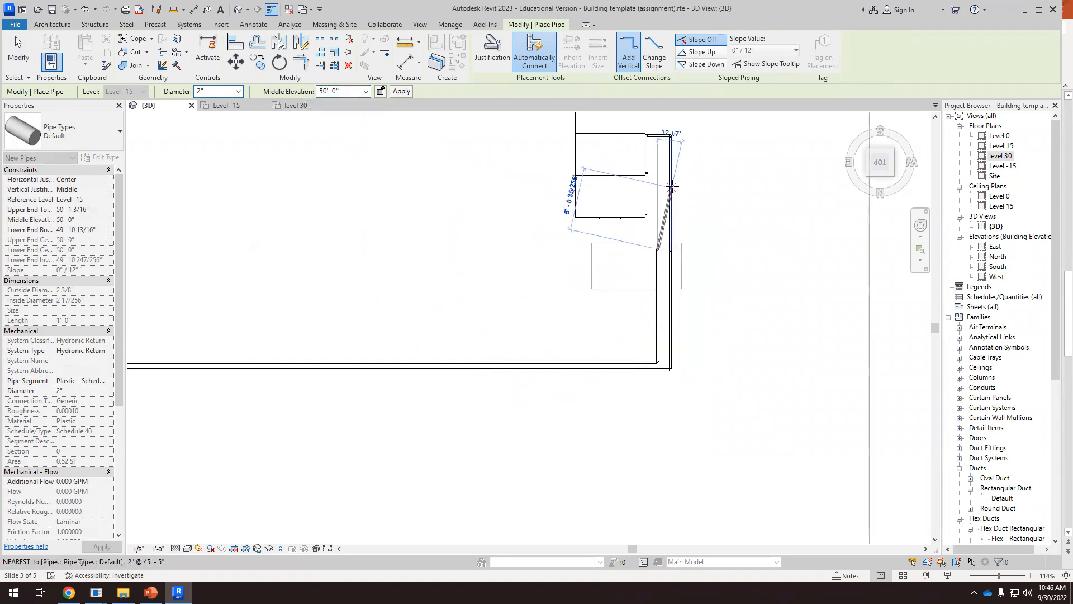
key("Escape")
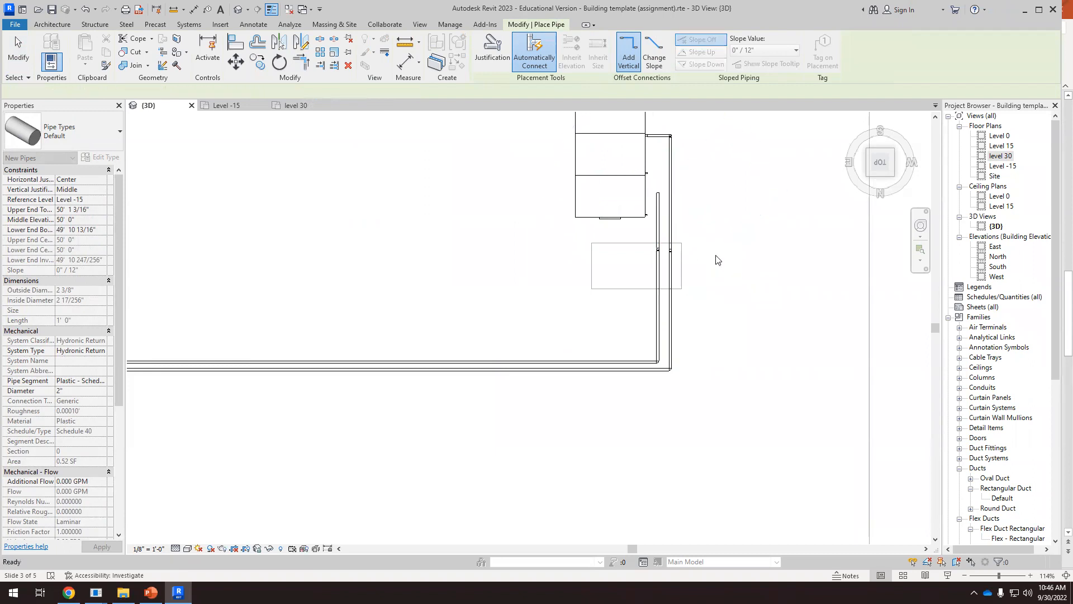
key("Escape")
Examine the return pipe's route in 3D and inspect the air handler's hydronic connectors beside the supply connection
scroll(765, 258, "down", 2)
middle_click_drag(765, 258, 850, 176, "shift")
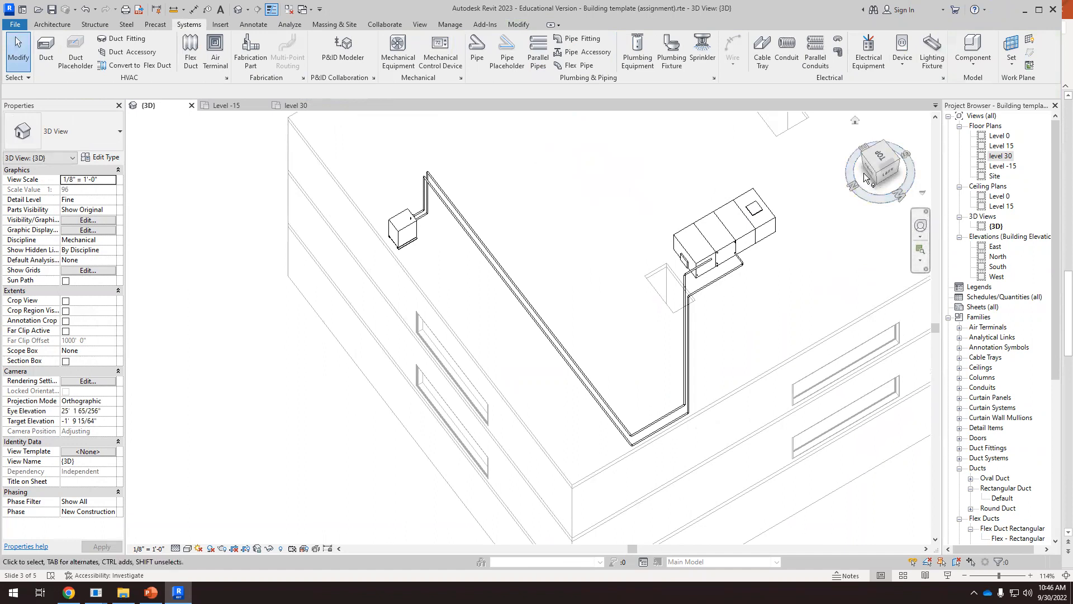
left_click(887, 173)
scroll(477, 209, "up", 5)
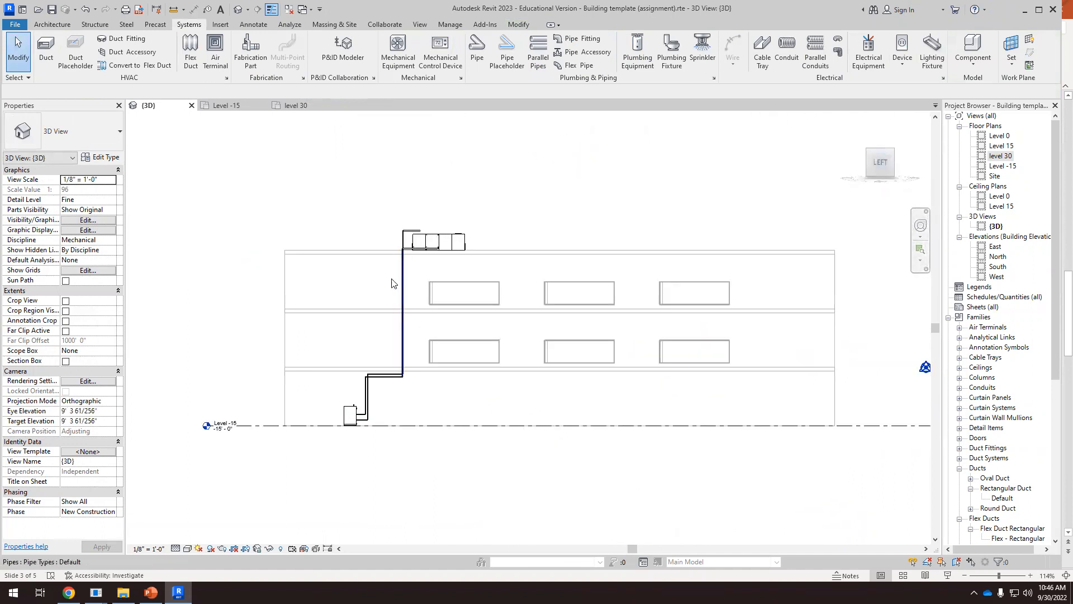
middle_click_drag(532, 235, 604, 302, "shift")
left_click(604, 302)
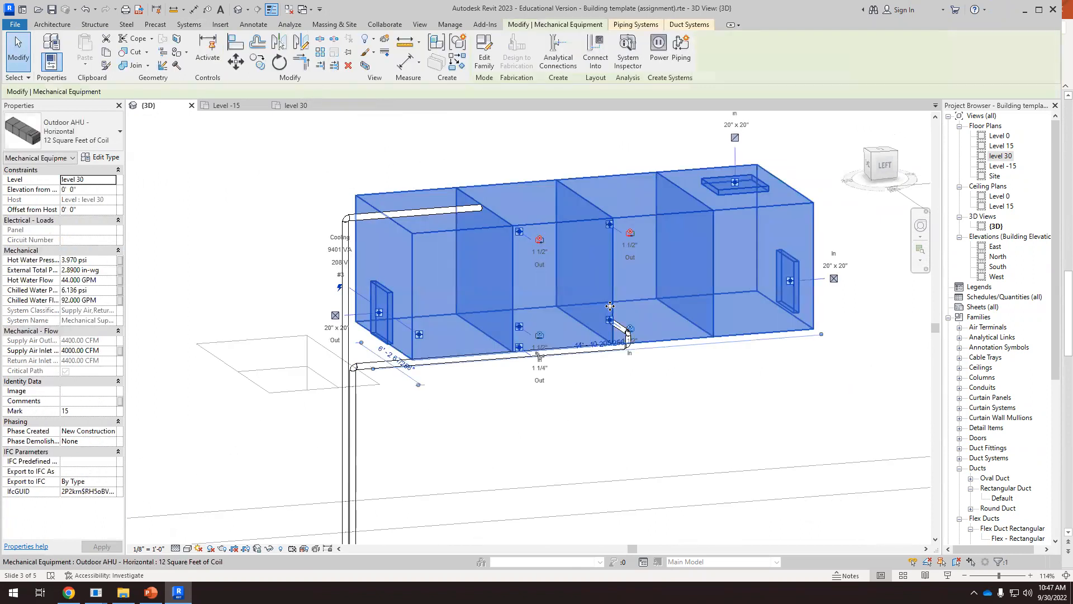
scroll(614, 330, "up", 3)
scroll(616, 334, "up", 2)
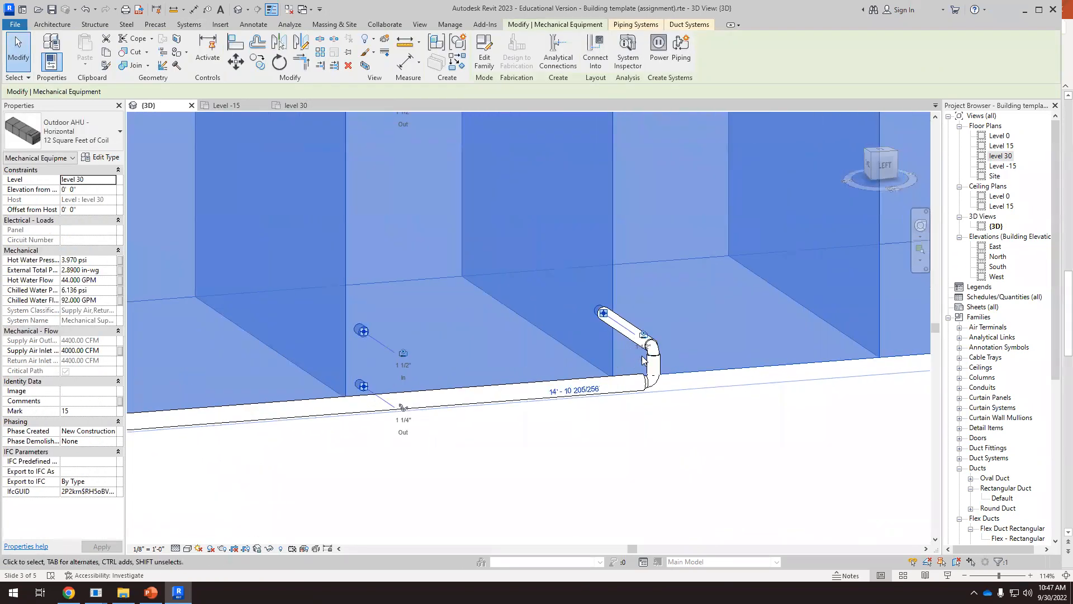
In the left side view, lower the return pipe beside the air handler to a middle elevation of about 48' 11", matching the upper connectors
scroll(643, 360, "down", 2)
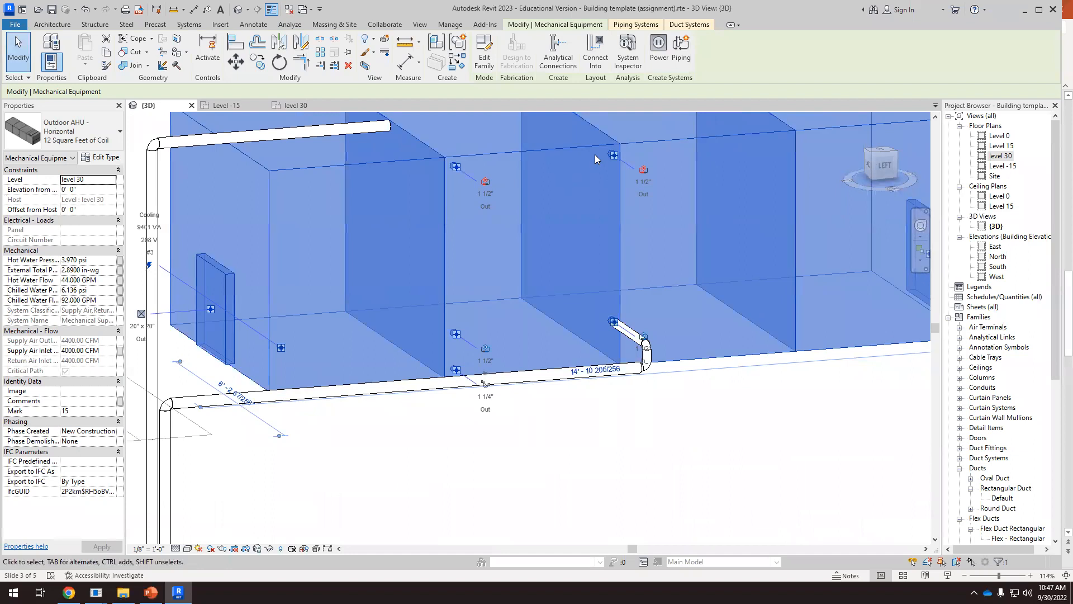
scroll(632, 207, "down", 1)
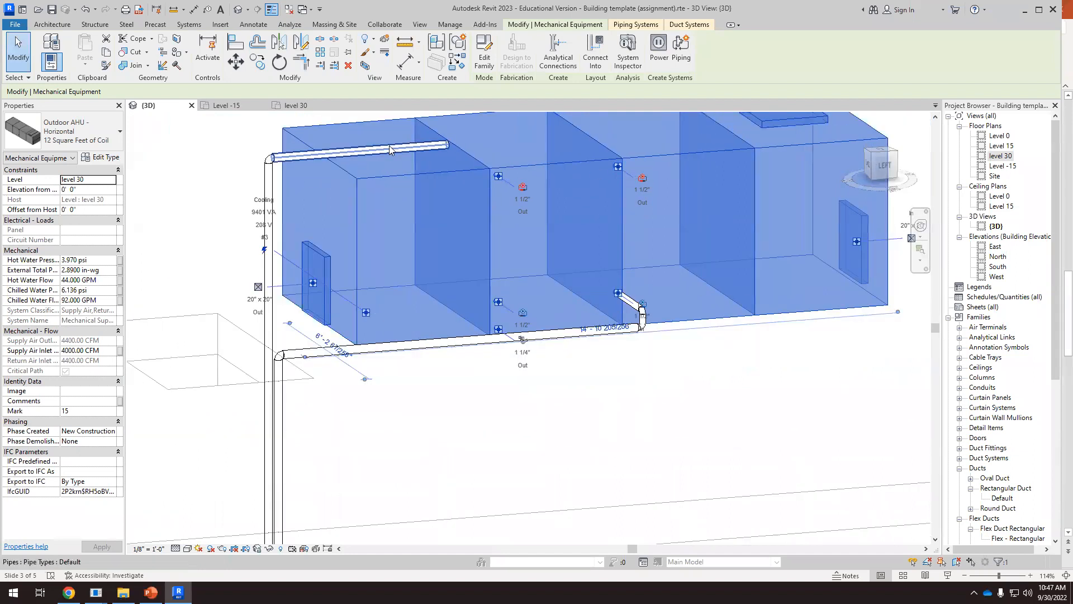
scroll(574, 179, "down", 3)
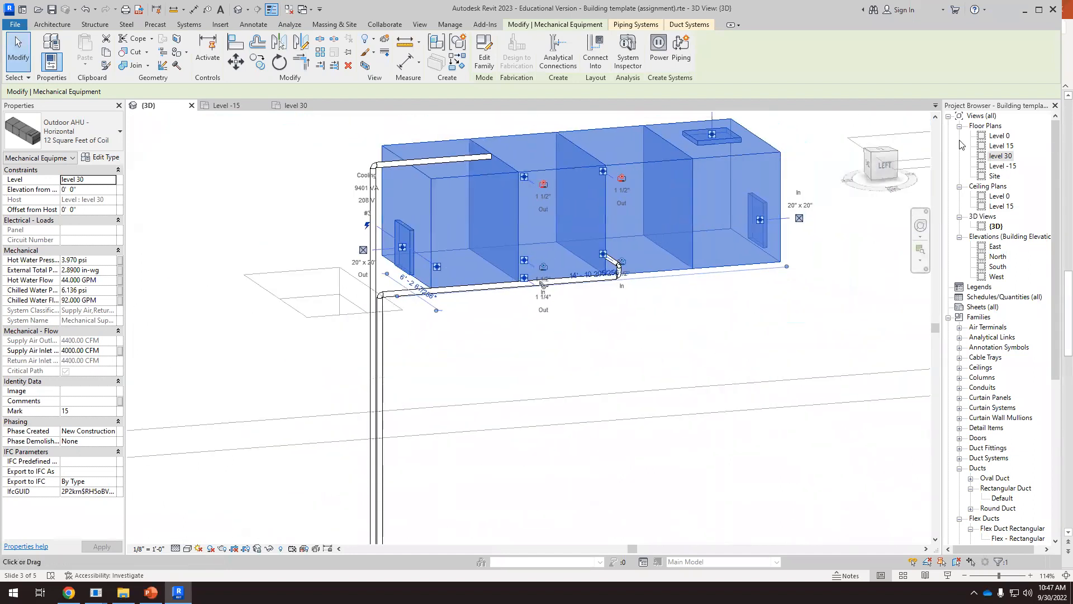
left_click(885, 168)
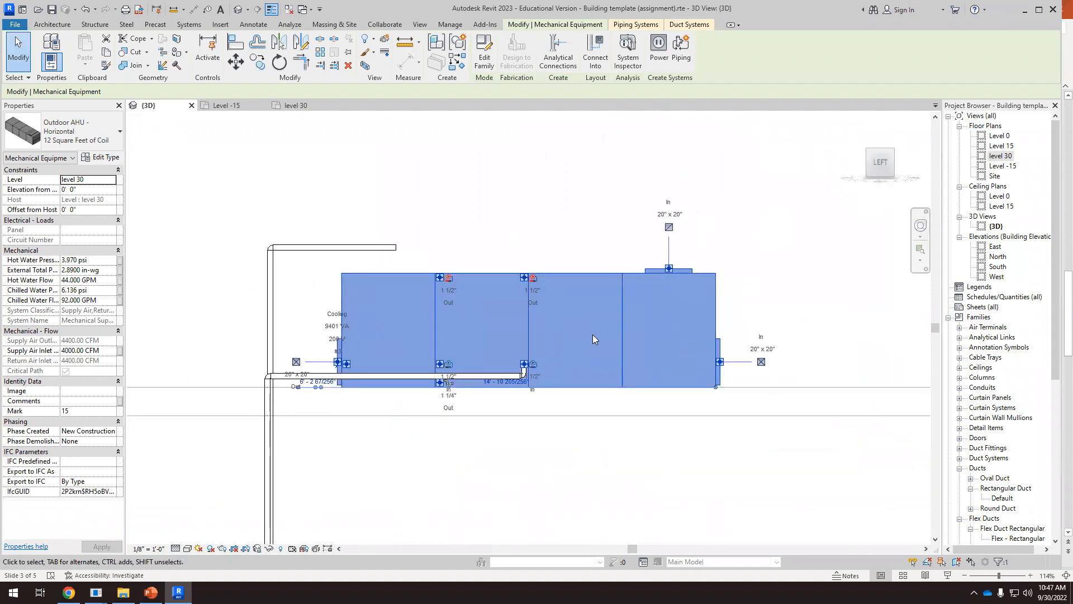
left_click(311, 234)
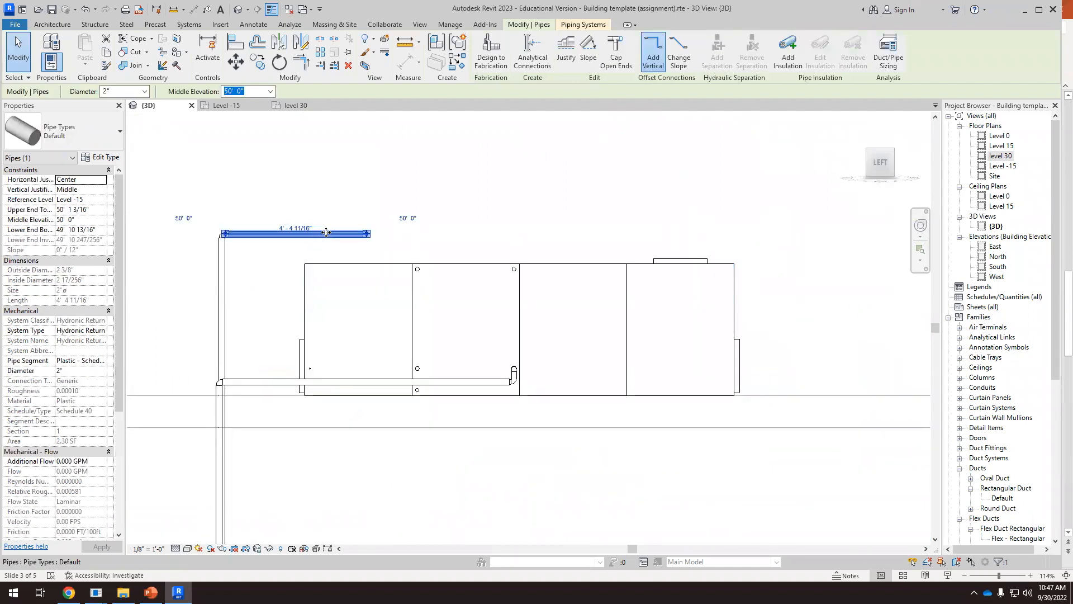
left_click_drag(326, 233, 336, 274)
scroll(335, 279, "up", 5)
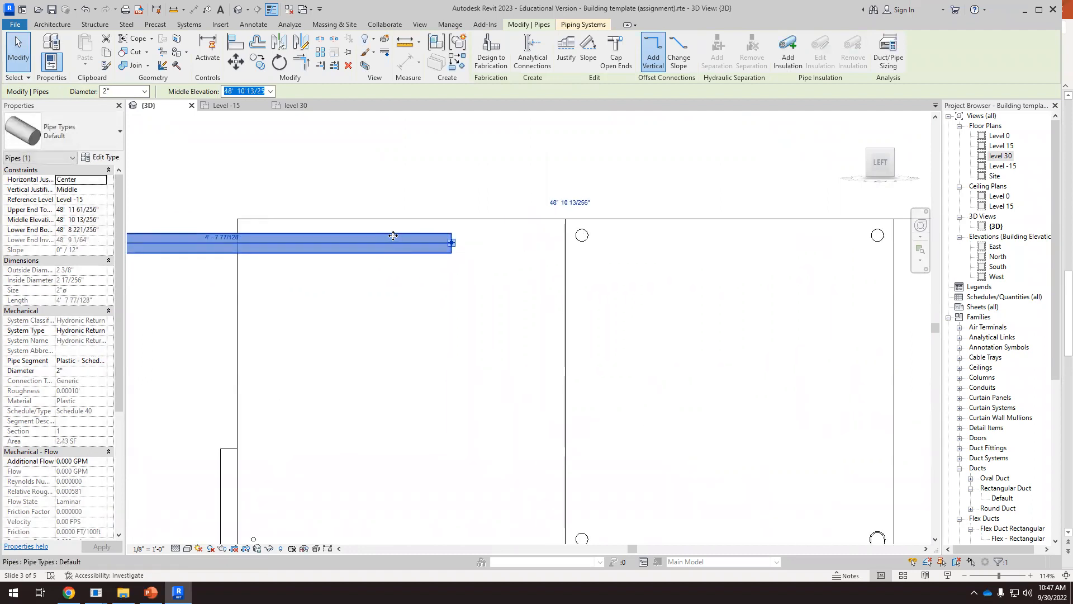
scroll(456, 246, "up", 5)
left_click_drag(460, 236, 458, 220)
scroll(438, 228, "down", 3)
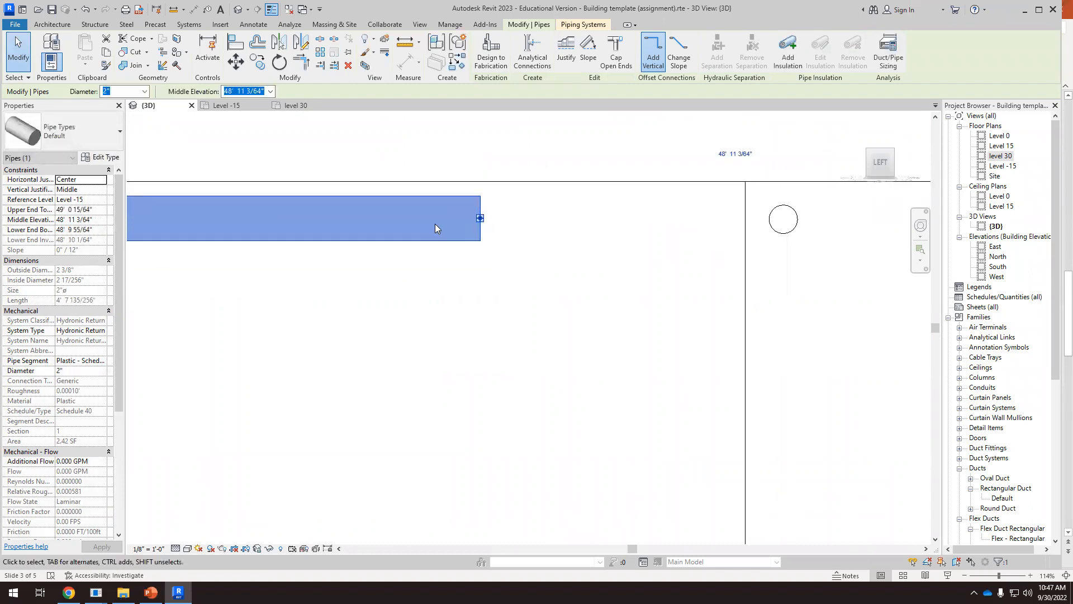
scroll(430, 240, "down", 3)
middle_click_drag(580, 298, 683, 412, "shift")
key("Escape")
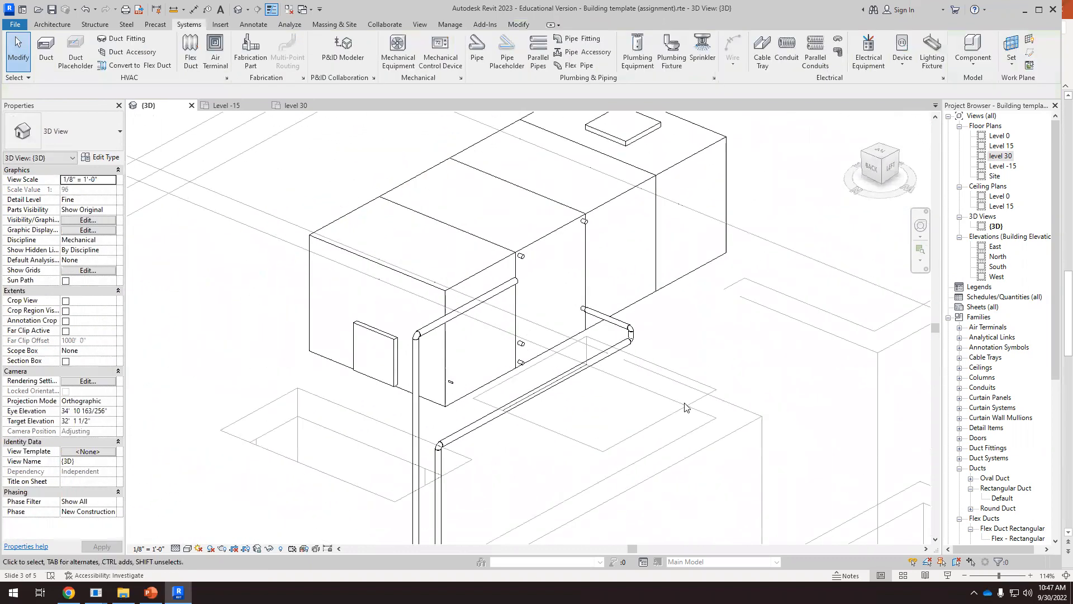
Draw a short 1 1/2" hydronic return pipe straight out from the air handler's upper return connector above the supply connection, at elevation 3' 11"
scroll(581, 194, "up", 2)
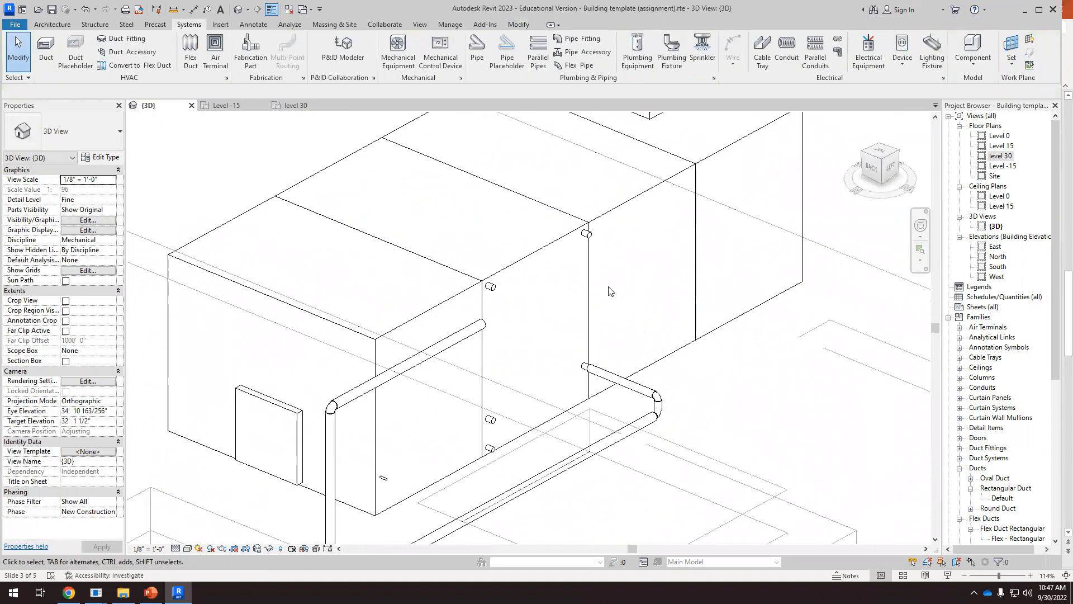
left_click(875, 158)
scroll(623, 287, "up", 4)
middle_click_drag(609, 307, 515, 214, "shift")
scroll(514, 214, "up", 6)
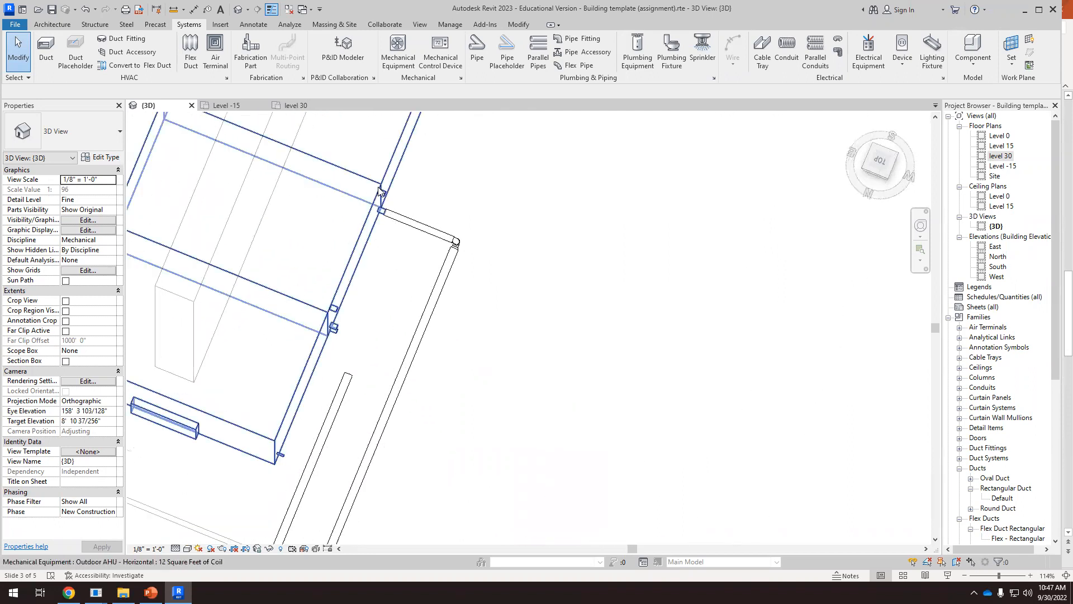
left_click(385, 196)
right_click(387, 196)
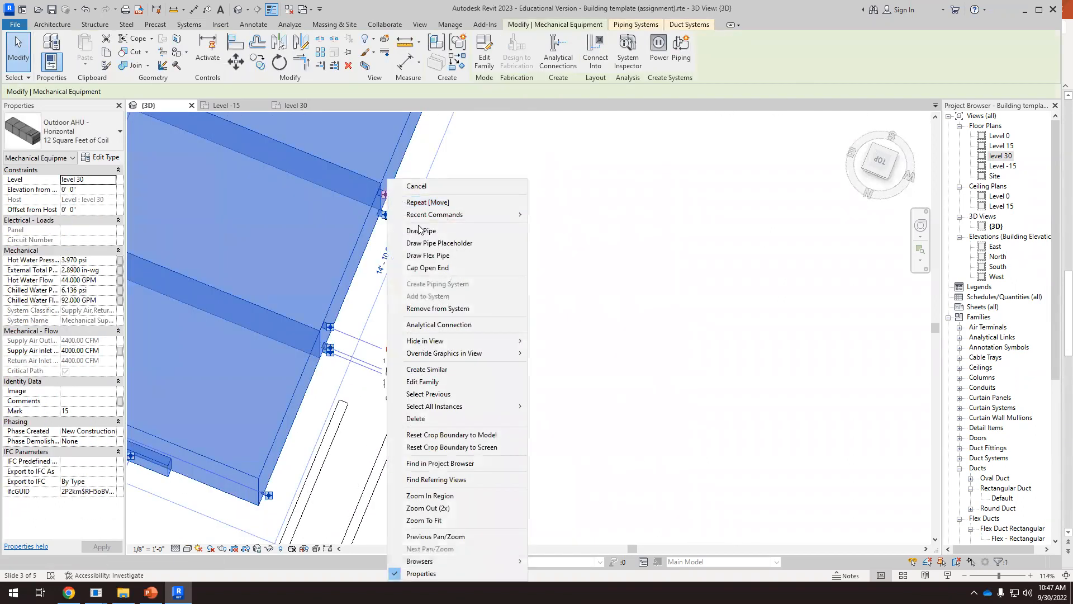
left_click(420, 230)
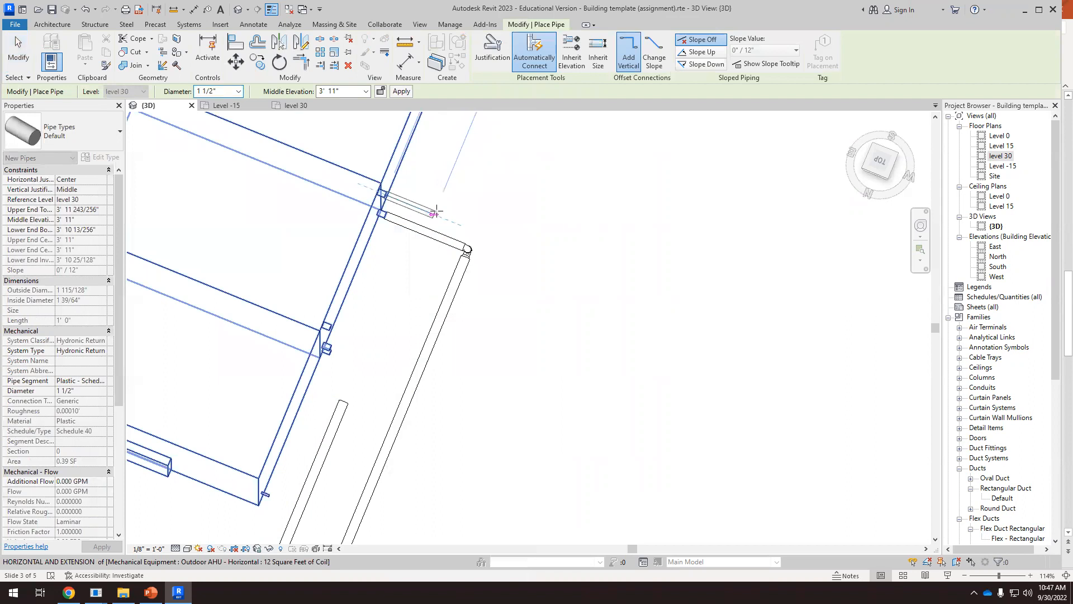
left_click(423, 212)
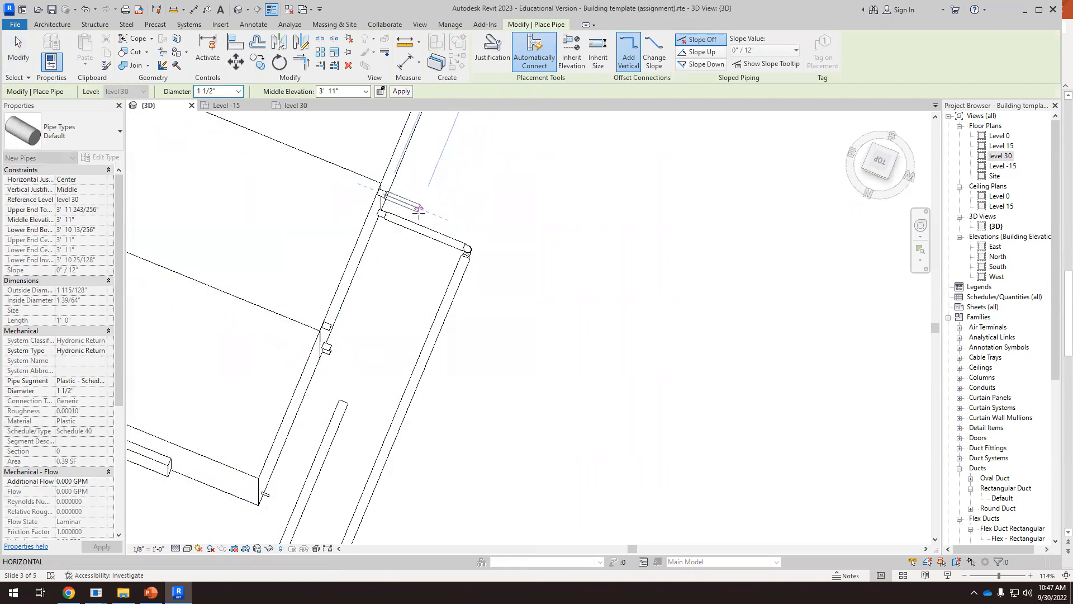
key("Escape")
key("Escape")
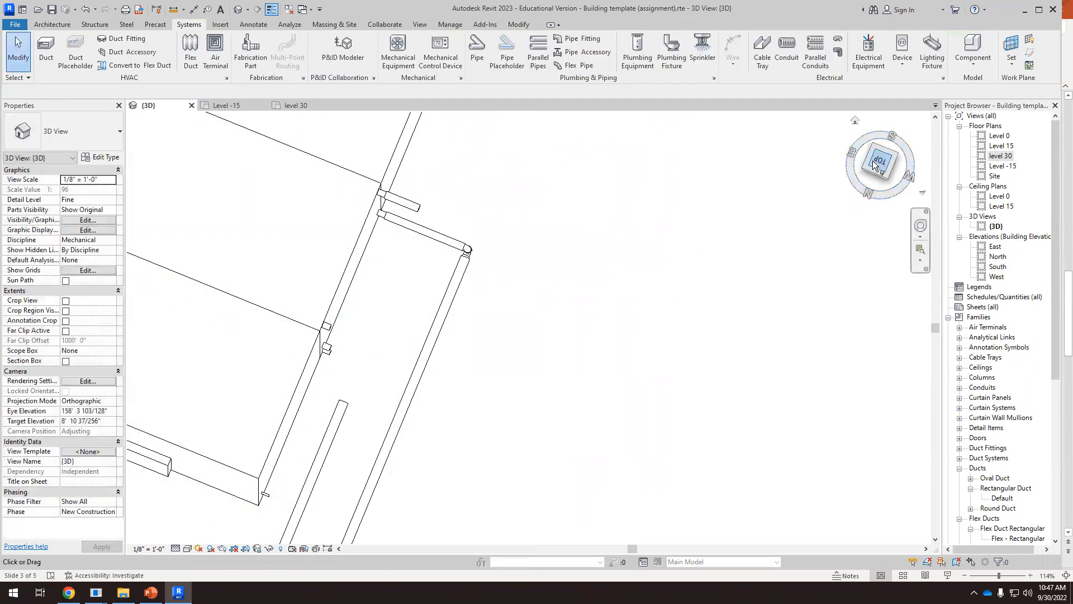
In the top view, shorten the return stub at the air handler to about 6"
scroll(541, 391, "up", 10)
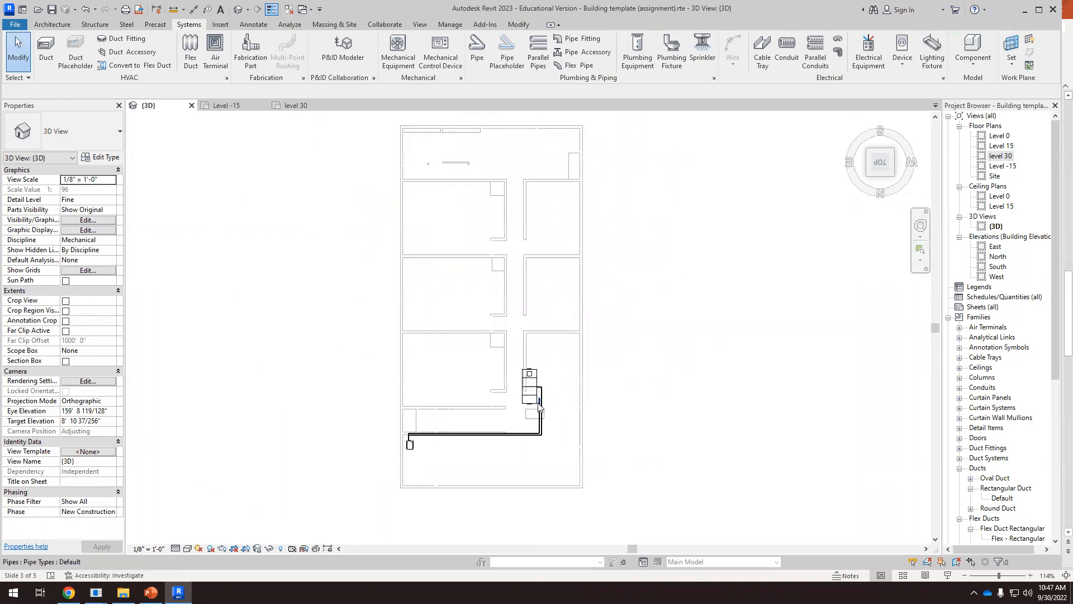
scroll(542, 393, "up", 5)
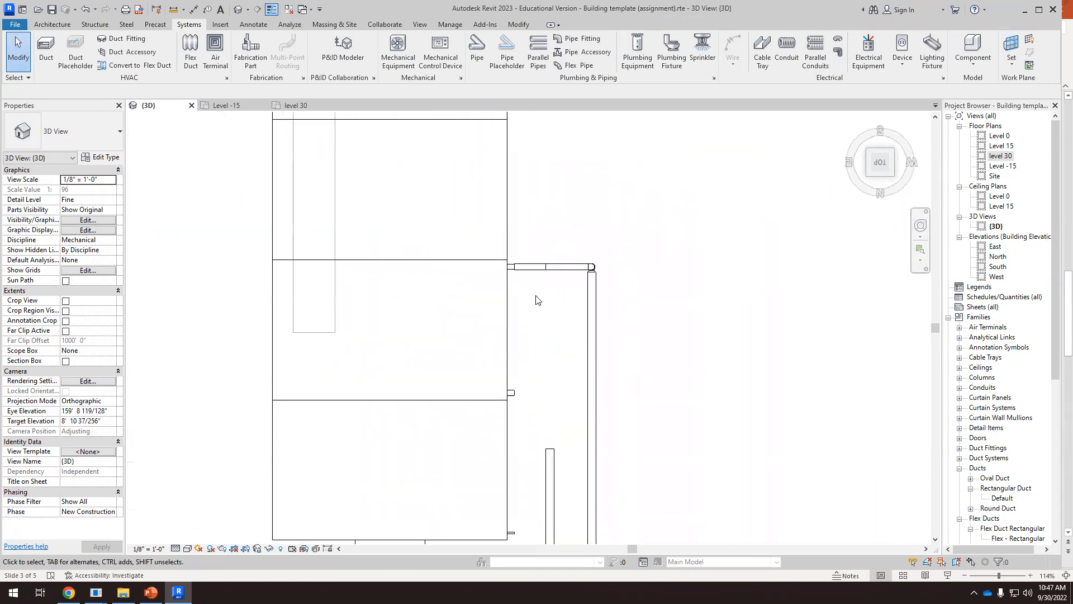
left_click(536, 271)
left_click_drag(547, 266, 548, 266)
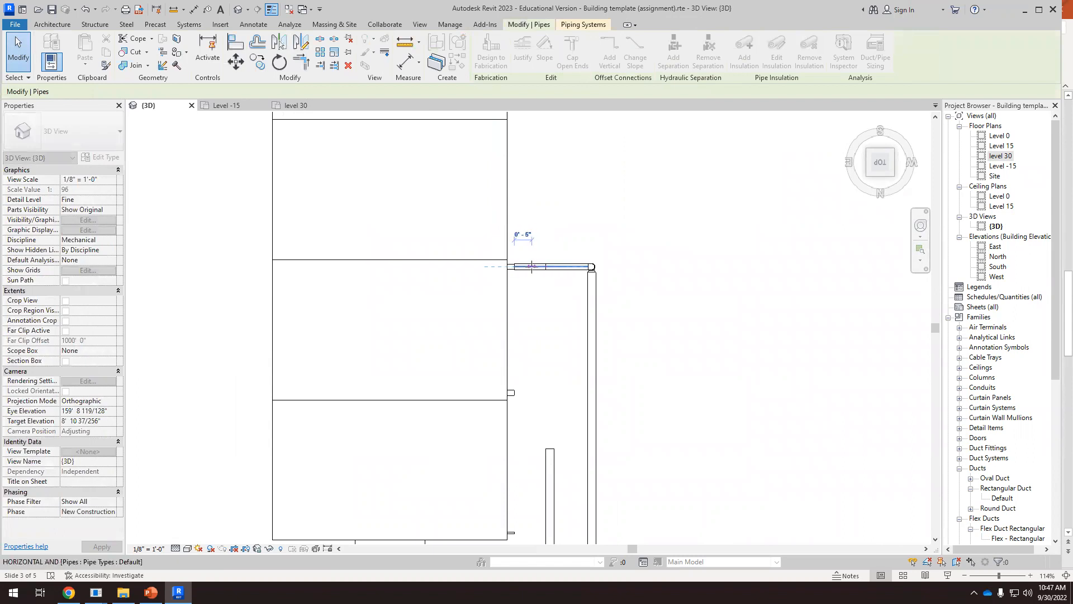
left_click_drag(552, 392, 552, 391)
left_click(554, 398)
Extend the return stub's open end to the return pipe's centreline, and lengthen the 2" return pipe to join it
left_click(549, 460)
left_click_drag(550, 449, 555, 288)
scroll(555, 284, "up", 5)
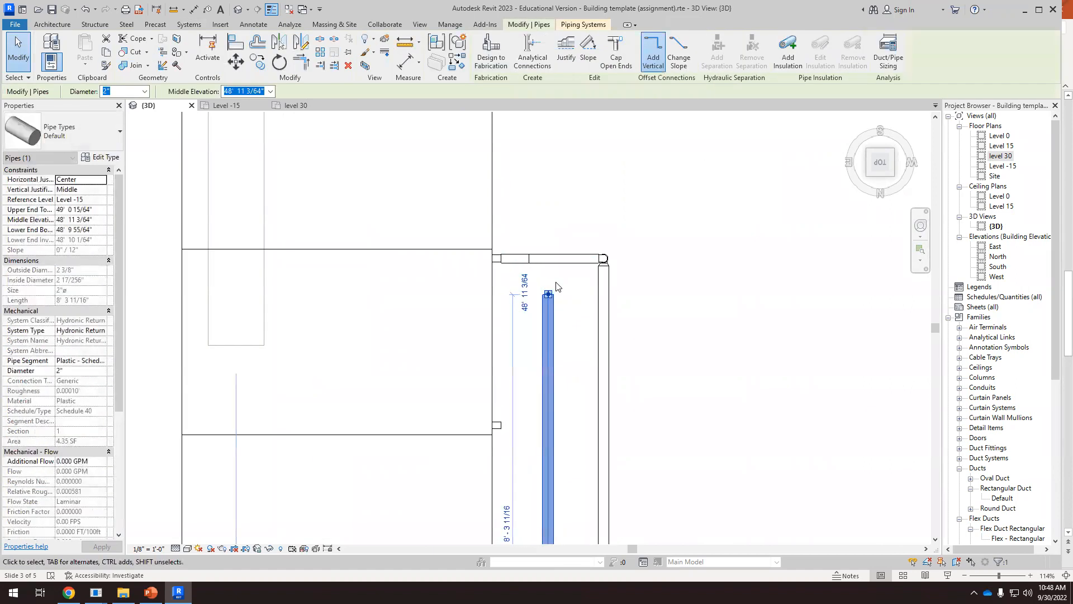
left_click(494, 237)
left_click_drag(493, 229, 537, 229)
left_click(538, 319)
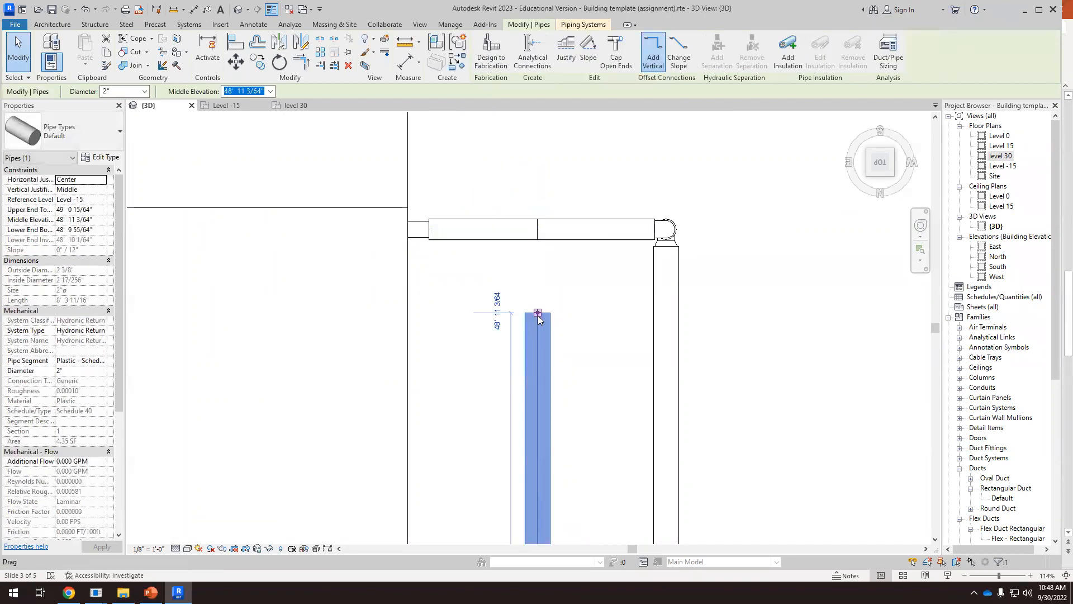
left_click_drag(537, 312, 538, 229)
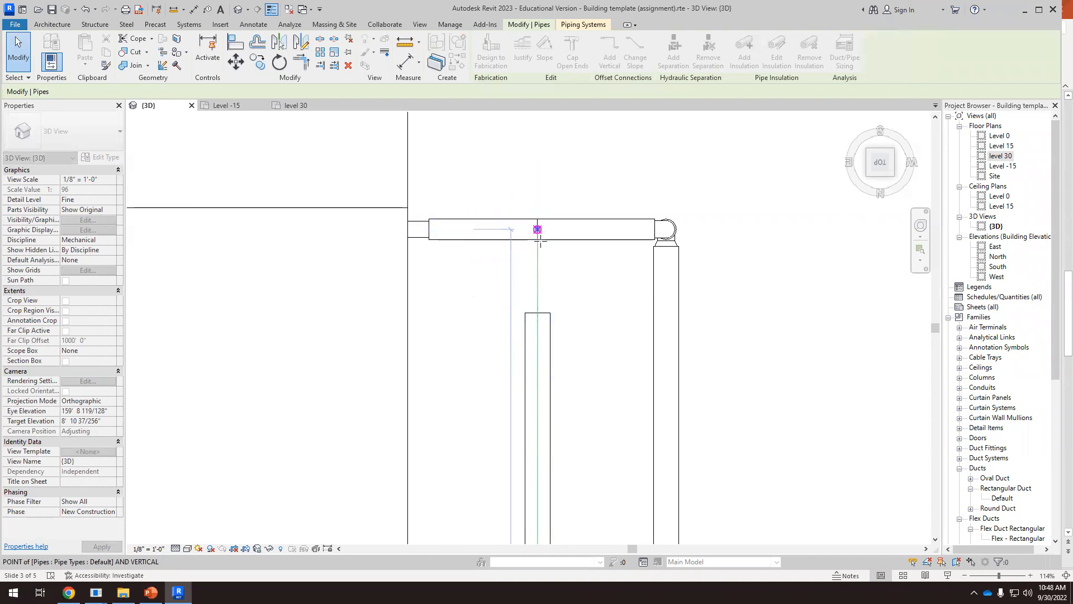
left_click(613, 152)
Examine the full supply and return pipe routes between the boiler and the rooftop air handler from above and in 3D
scroll(578, 164, "down", 5)
middle_click_drag(606, 285, 548, 176, "shift")
scroll(565, 210, "up", 6)
scroll(574, 214, "down", 4)
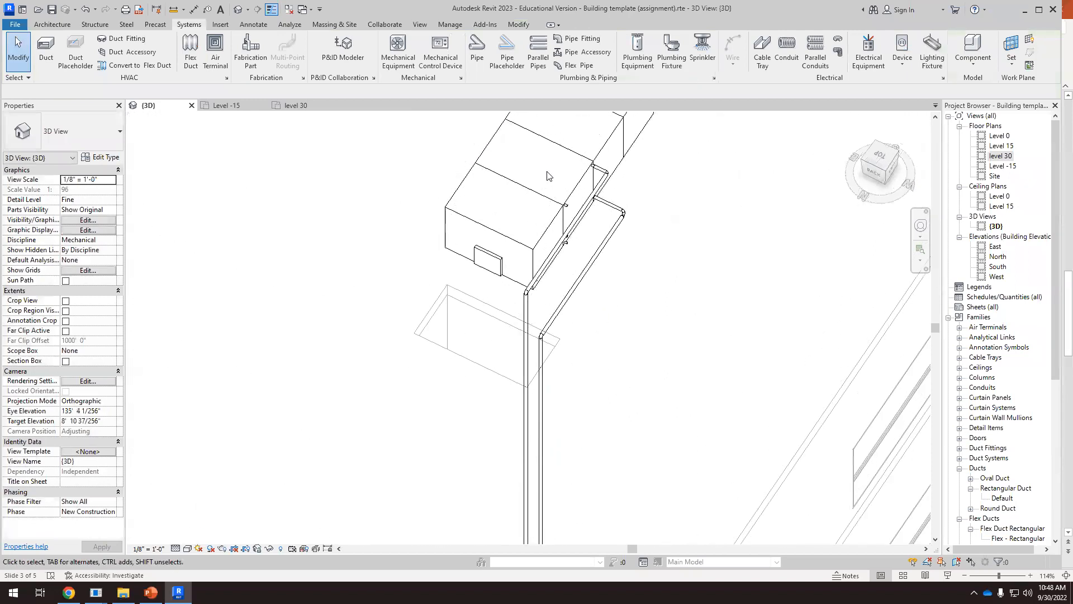
scroll(648, 242, "down", 1)
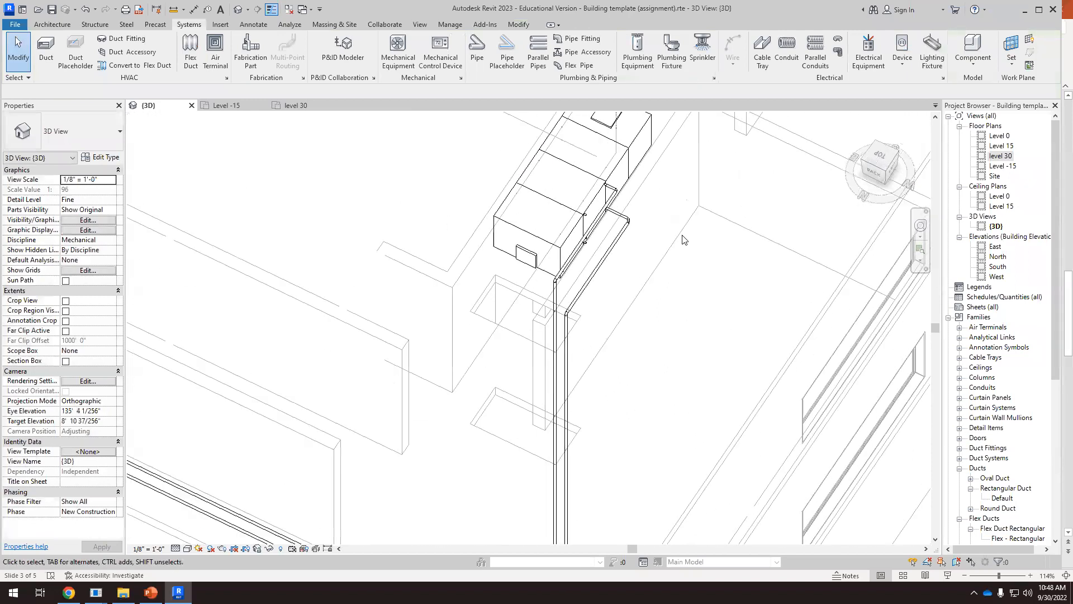
left_click(888, 159)
scroll(554, 335, "up", 5)
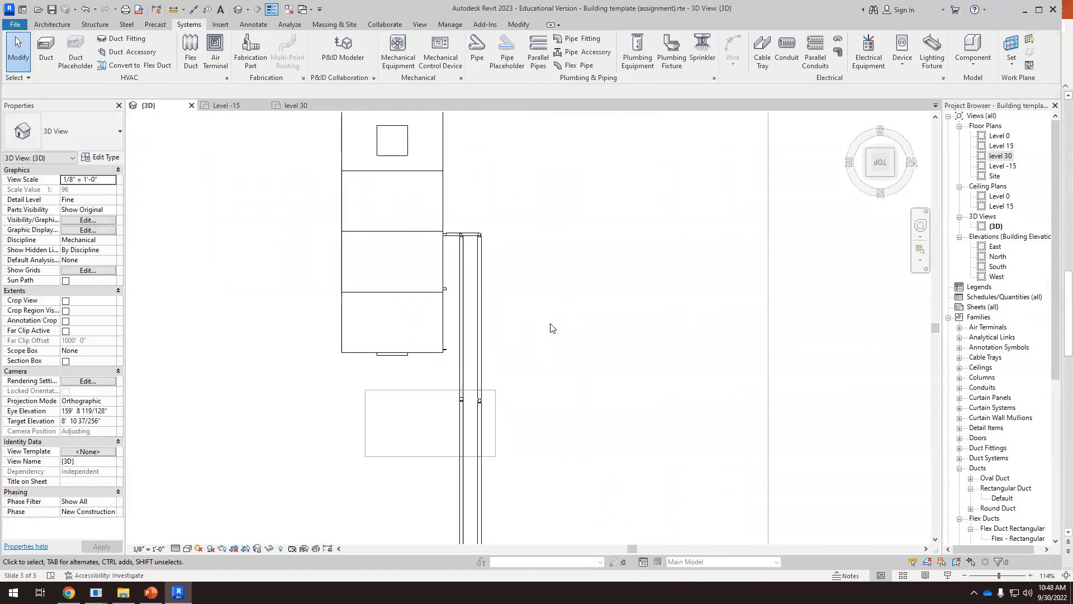
mouse_move(494, 318)
middle_mouse_down("shift")
mouse_move(570, 319)
mouse_move(554, 403)
mouse_move(492, 302)
middle_mouse_up("shift")
scroll(520, 232, "down", 6)
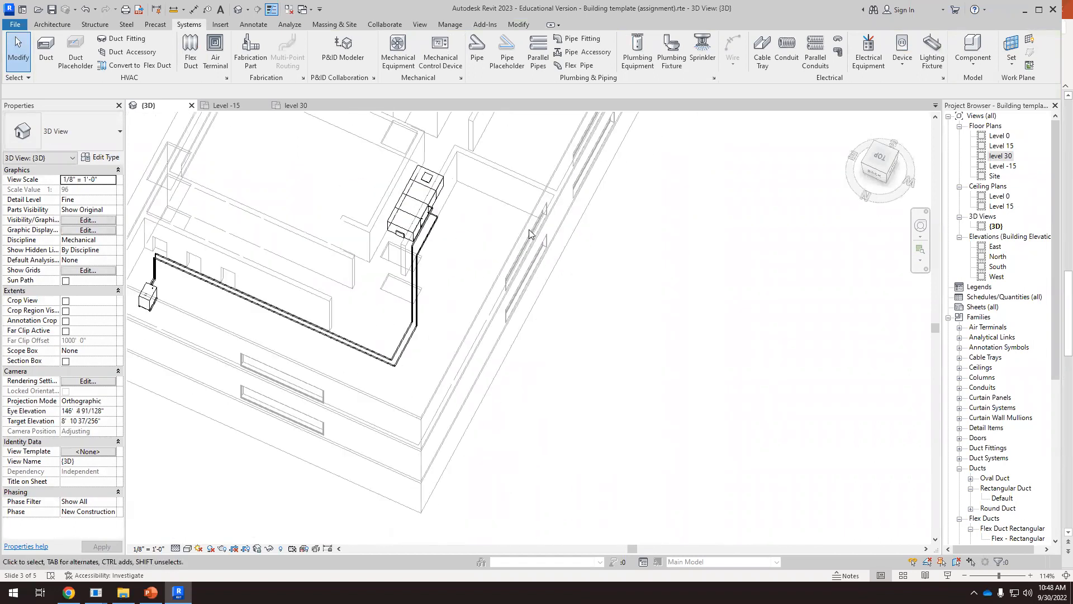
middle_click_drag(486, 233, 391, 187, "shift")
scroll(392, 186, "up", 3)
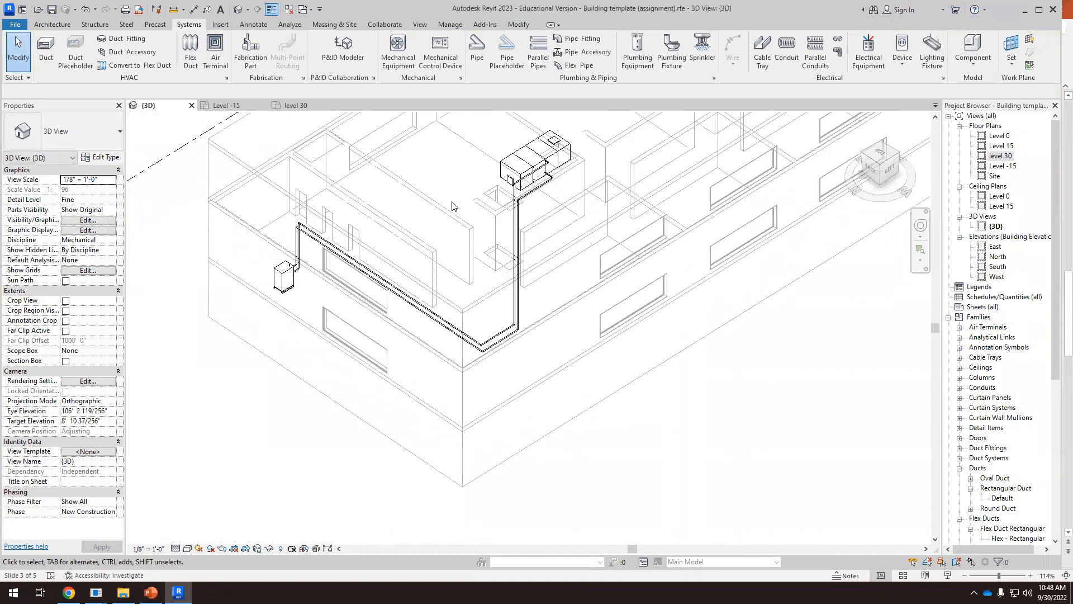
scroll(302, 265, "up", 4)
scroll(302, 266, "up", 4)
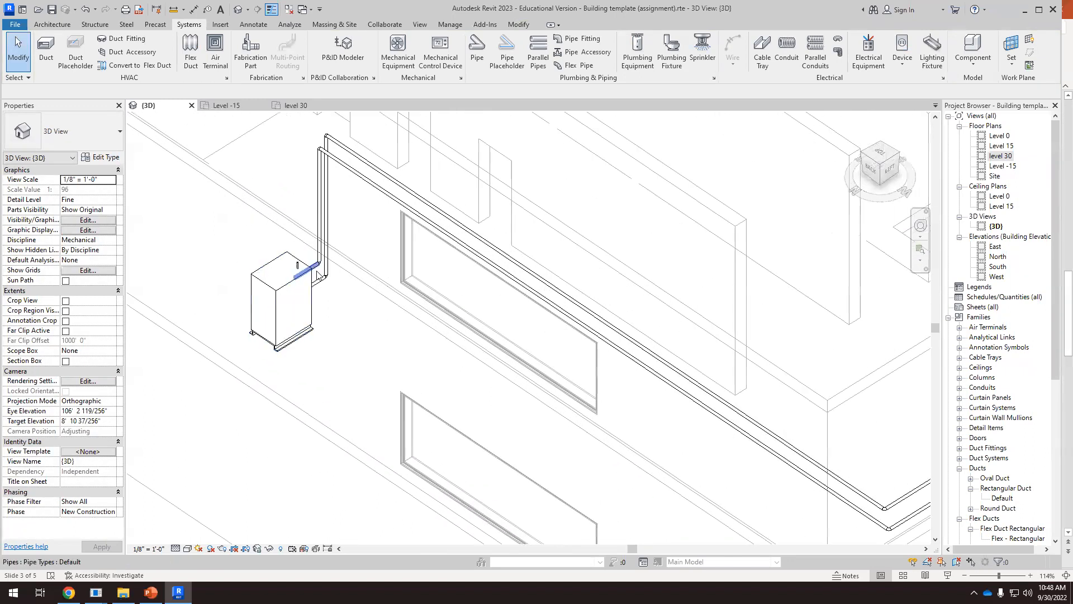
Check the flow properties of the return pipes at the boiler and air handler and of the boiler's supply pipe
left_click(322, 315)
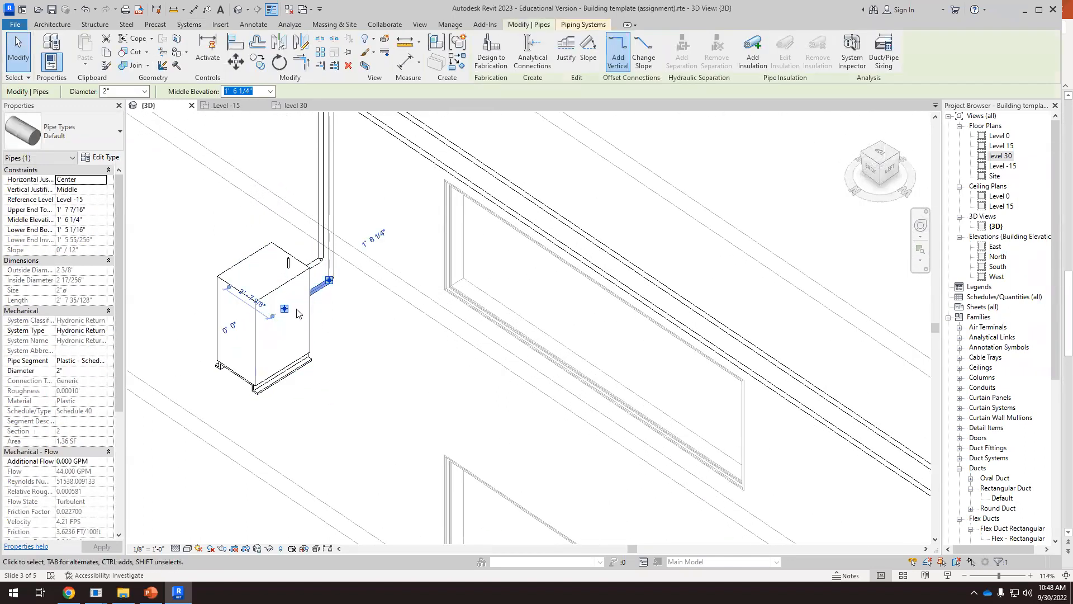
scroll(298, 314, "down", 6)
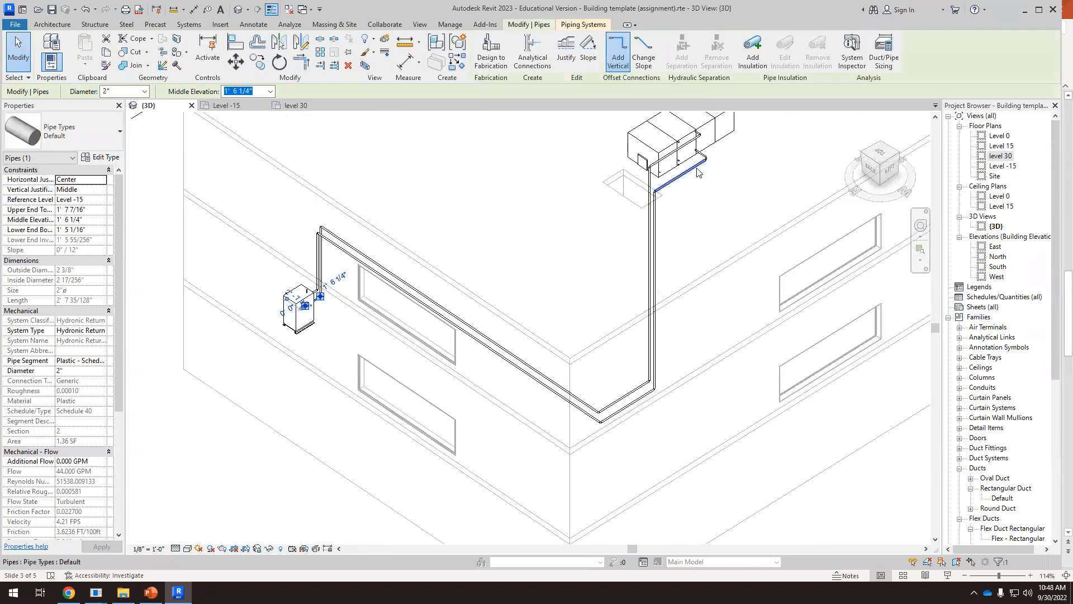
scroll(697, 139, "up", 4)
scroll(700, 134, "up", 3)
left_click(700, 140)
scroll(785, 178, "down", 2)
scroll(787, 177, "down", 5)
scroll(490, 292, "up", 5)
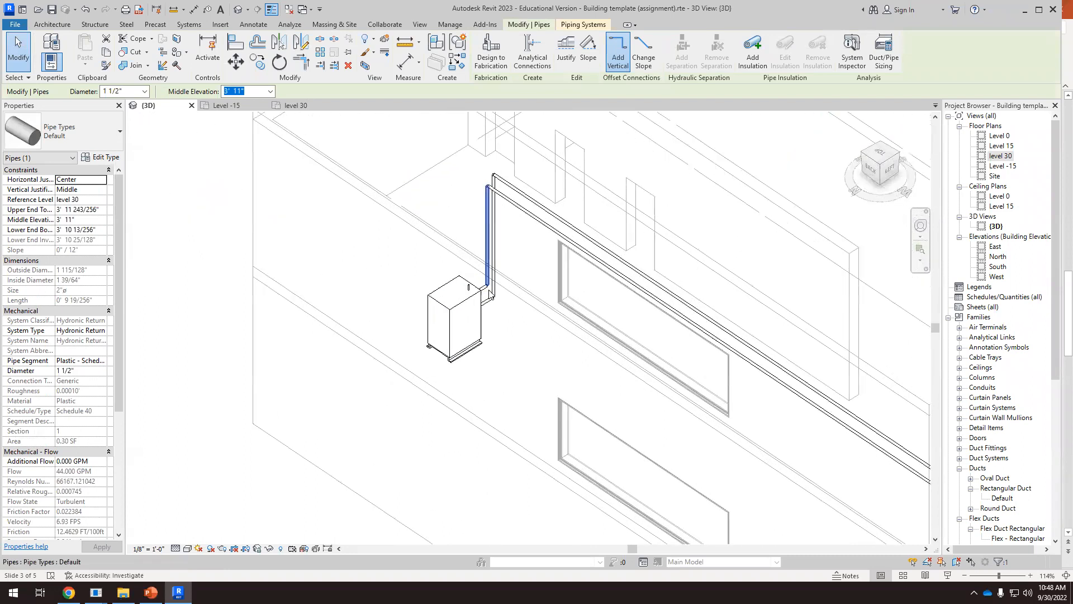
scroll(490, 292, "up", 1)
left_click(484, 304)
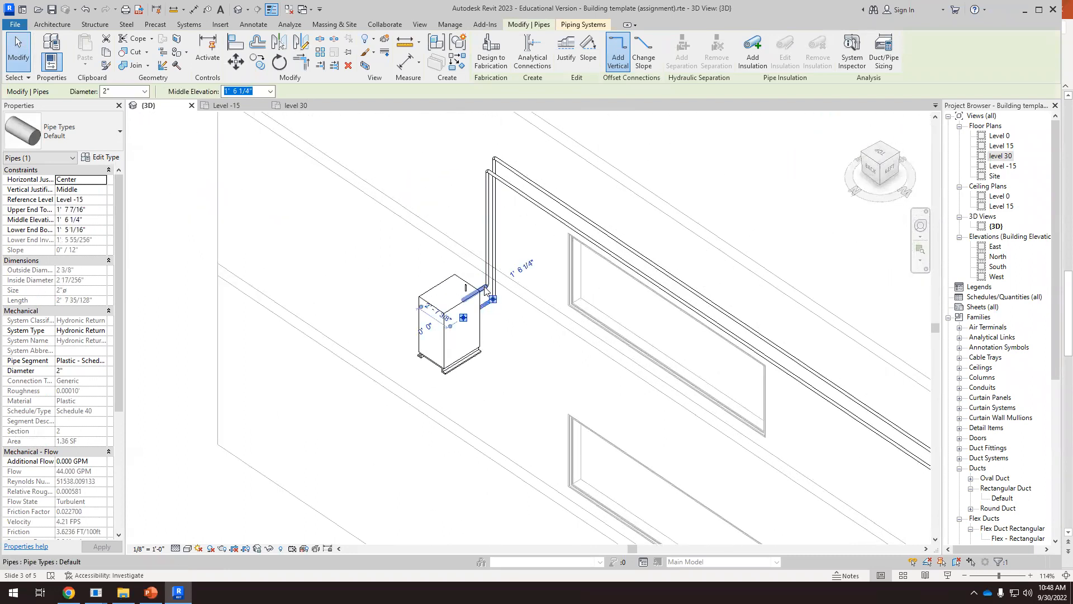
left_click(484, 288)
scroll(473, 289, "up", 3)
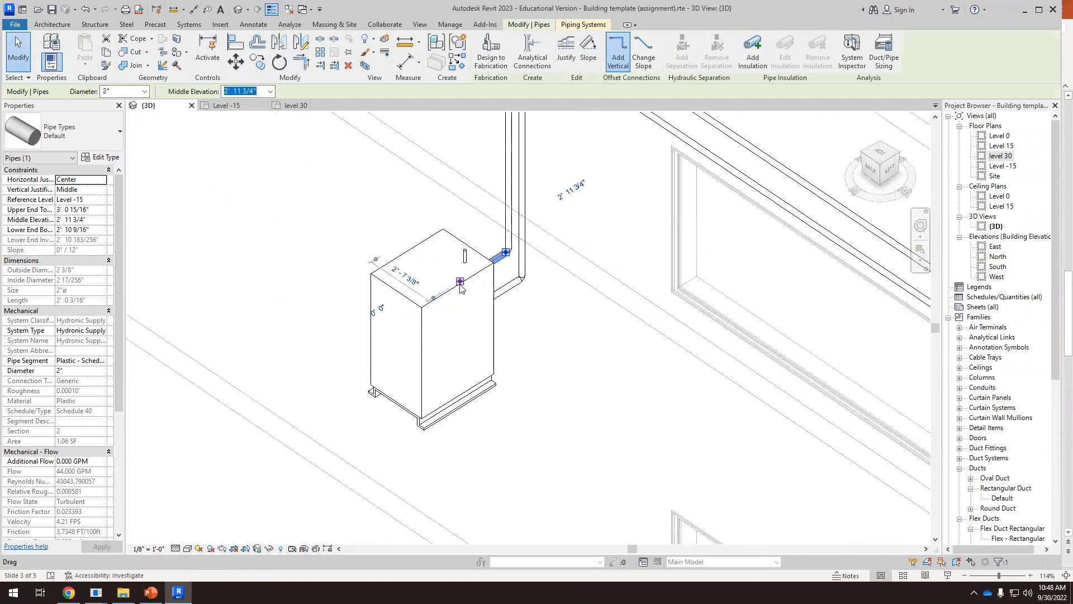
left_click(569, 332)
Inspect the condensing boiler's hydronic supply and return connectors and the pipes attached to them
scroll(475, 269, "up", 2)
left_click(460, 260)
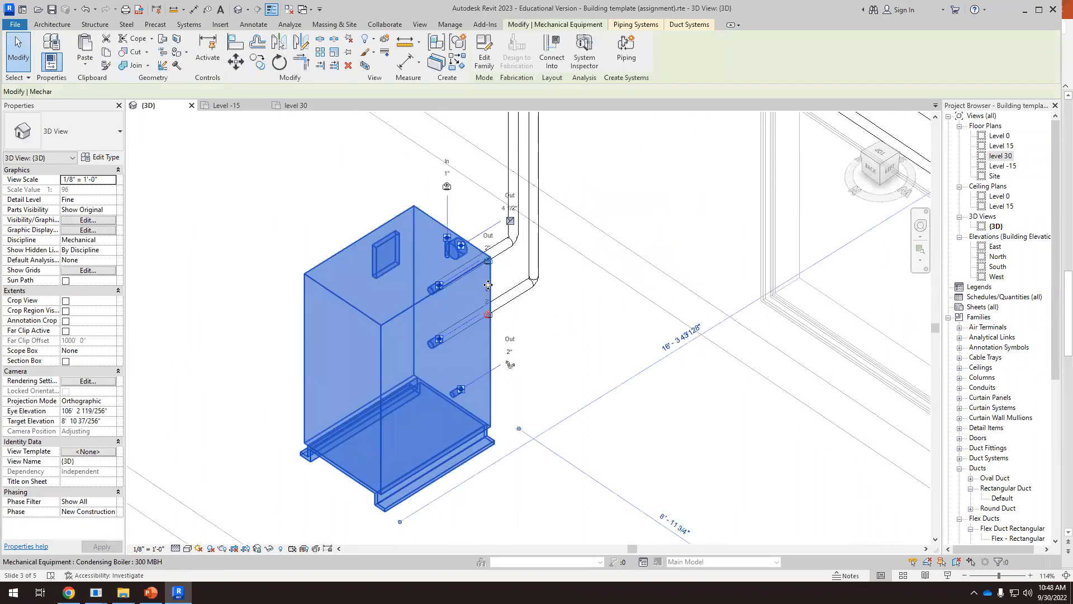
scroll(460, 261, "up", 2)
scroll(460, 261, "up", 1)
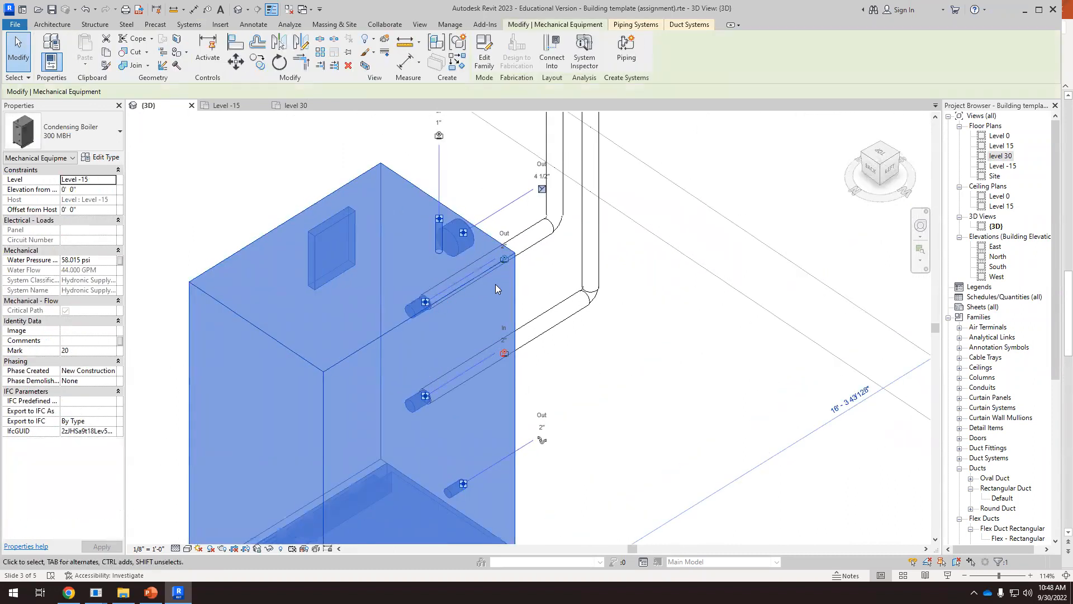
scroll(504, 269, "down", 6)
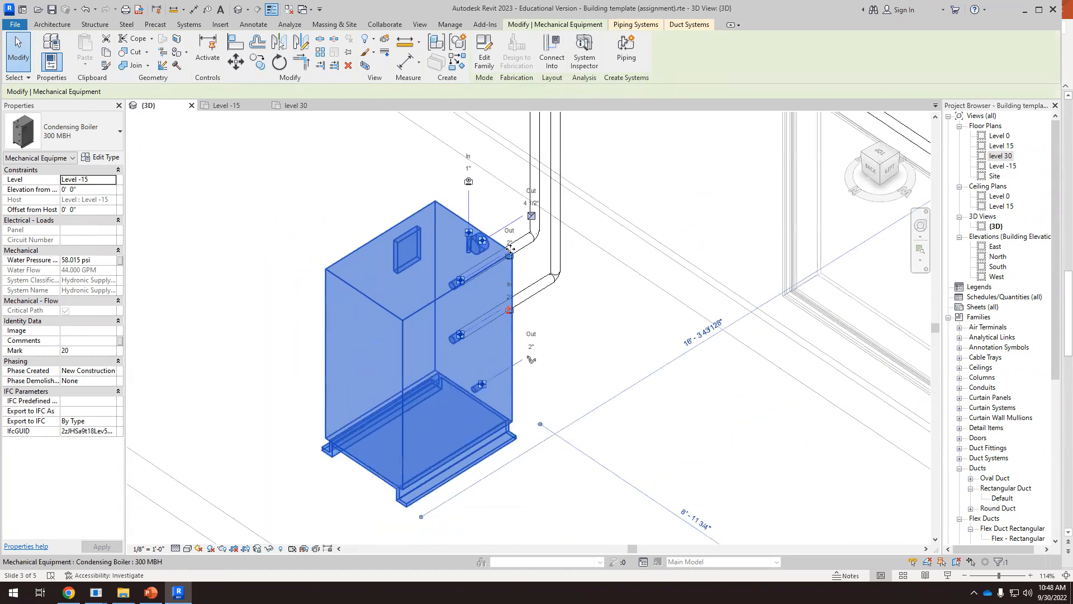
scroll(461, 288, "down", 5)
left_click(405, 373)
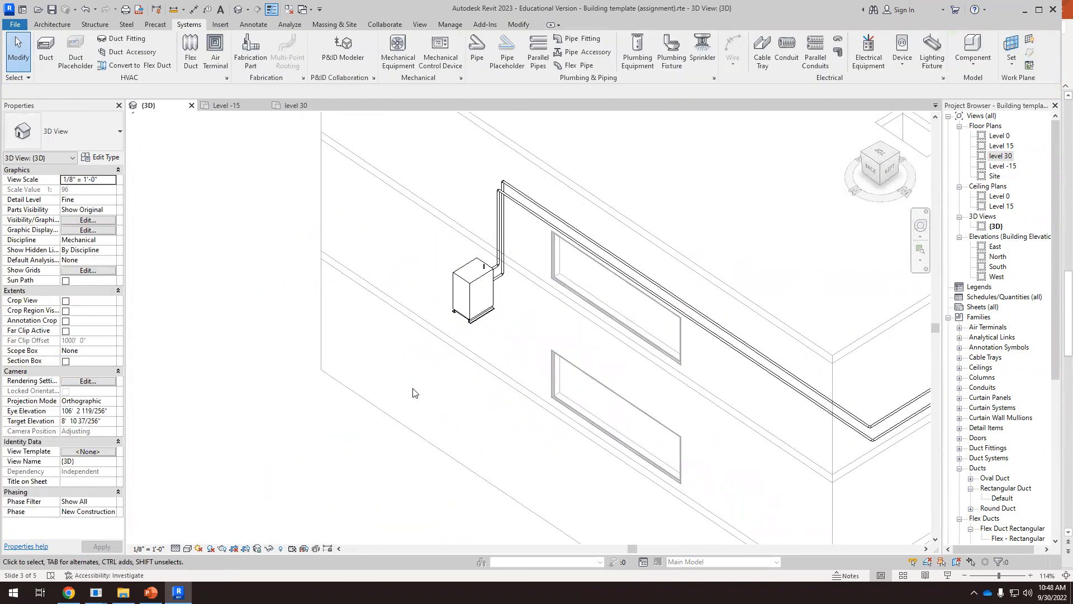
Switch to PowerPoint and review where the pump and expansion tank sit on the condensing boiler's supply line on slide 3
scroll(414, 393, "down", 5)
scroll(770, 215, "down", 2)
middle_click_drag(703, 263, 775, 279, "shift")
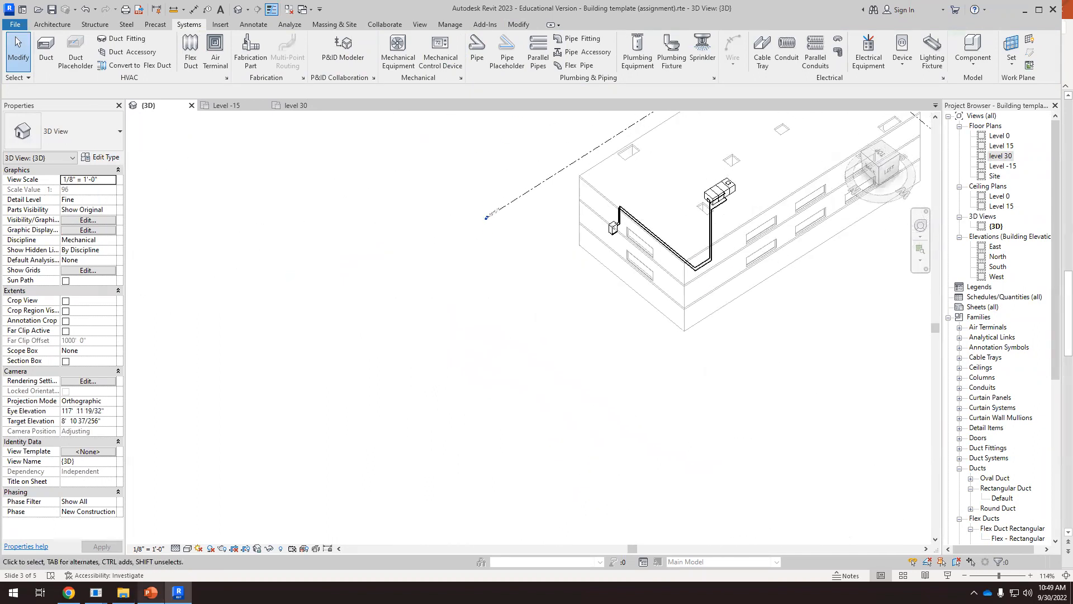
left_click(151, 592)
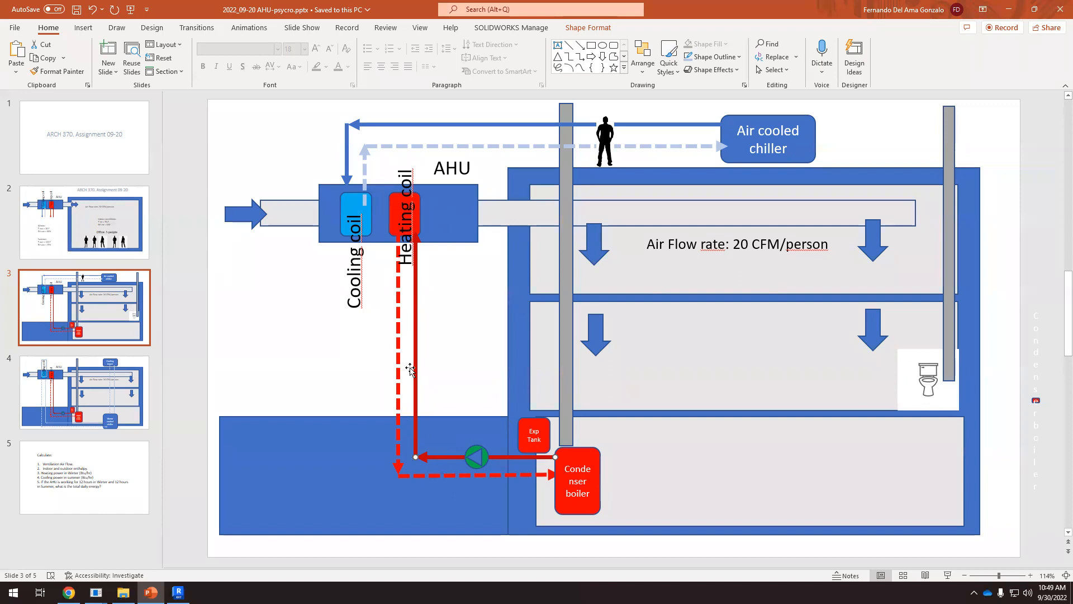
scroll(472, 475, "up", 2)
scroll(476, 464, "down", 2)
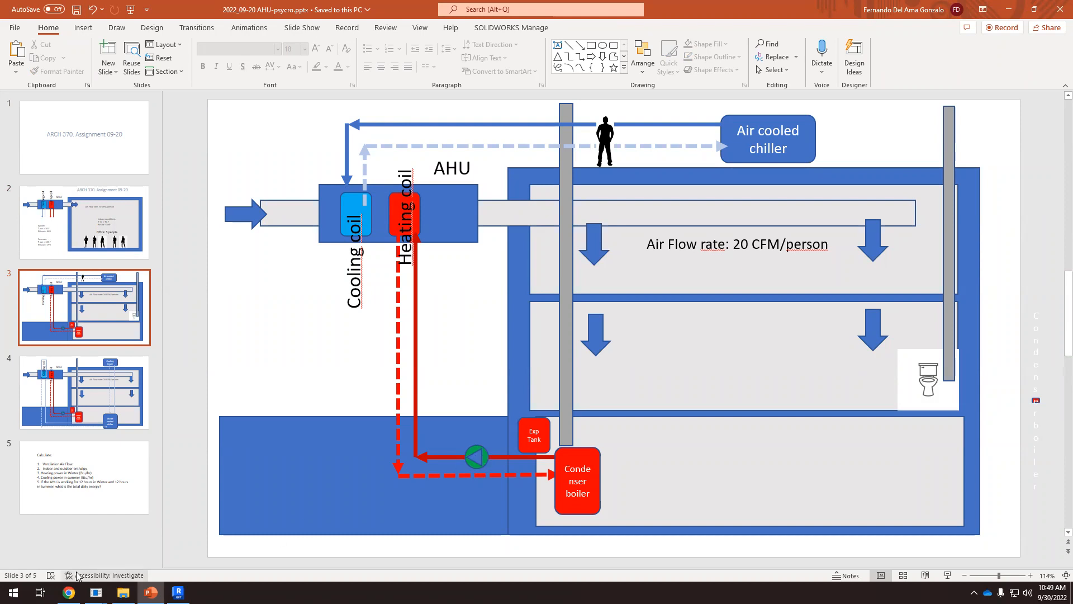
Switch back to Revit and examine the pipe run down to the basement boiler and its connections from several angles
left_click(178, 592)
scroll(537, 382, "down", 4)
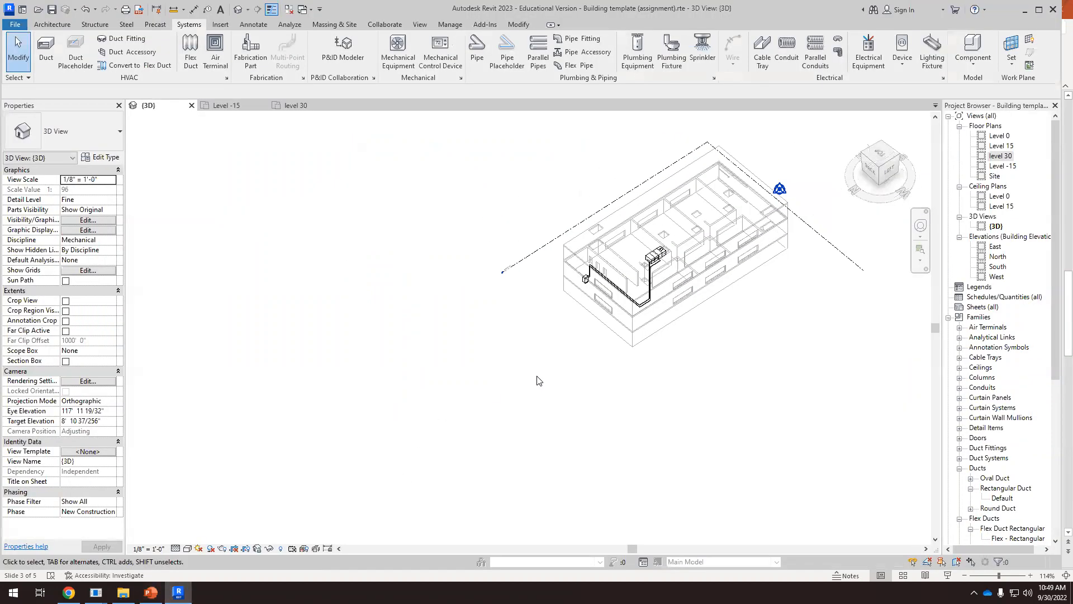
middle_click_drag(579, 433, 744, 388, "shift")
scroll(641, 383, "up", 6)
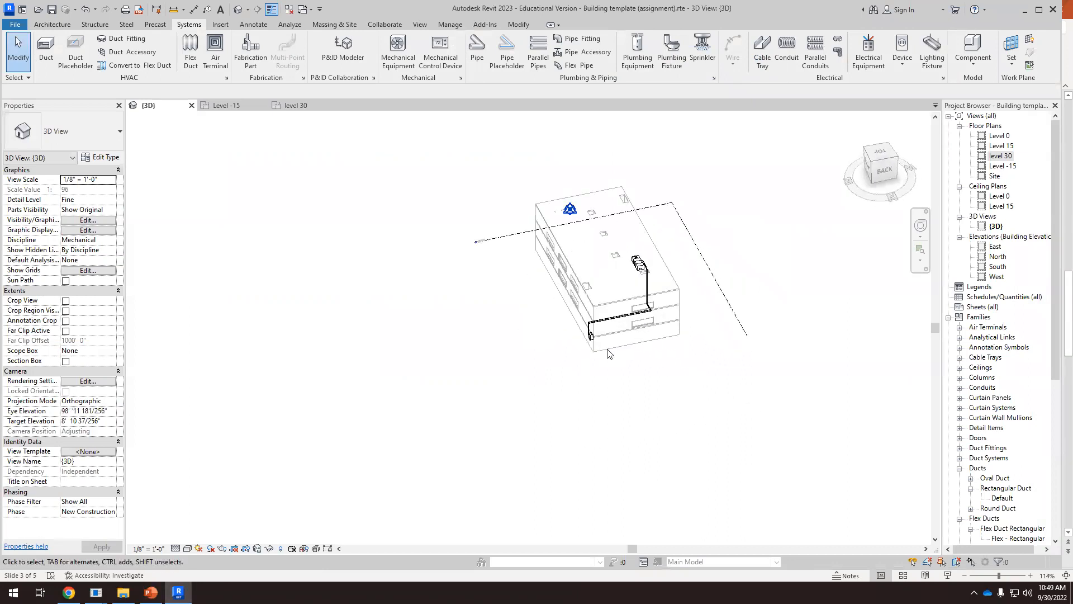
middle_click_drag(642, 383, 664, 360, "shift")
scroll(688, 347, "up", 6)
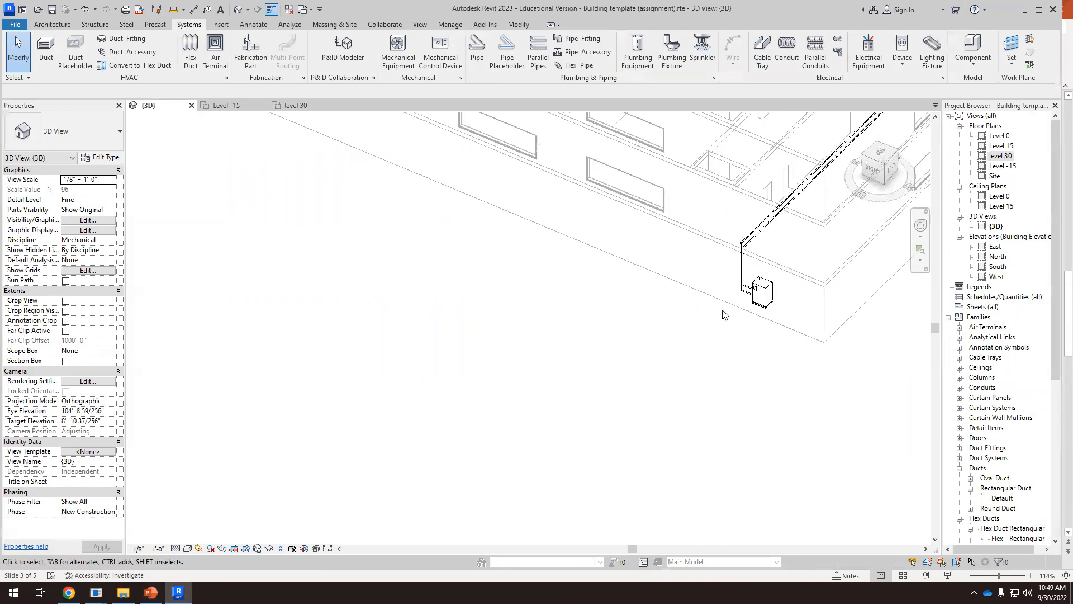
middle_click_drag(772, 272, 690, 335, "shift")
scroll(744, 313, "up", 4)
scroll(593, 272, "down", 3)
middle_click_drag(595, 275, 631, 212, "shift")
scroll(631, 212, "up", 5)
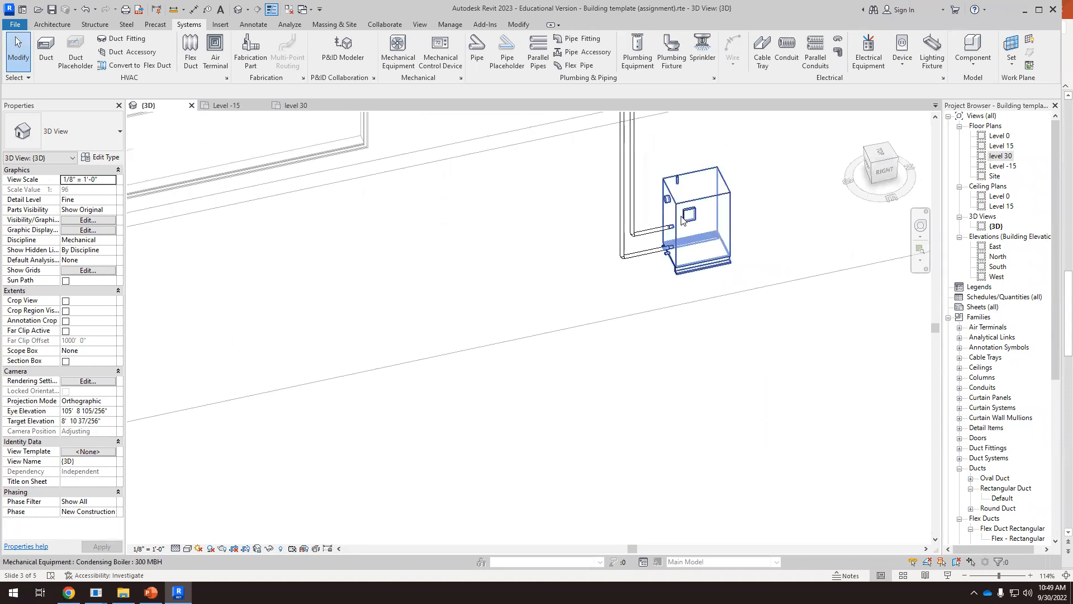
Inspect the boiler's hydronic connectors and the properties of the 2" supply pipe attached to it
left_click(683, 221)
scroll(651, 250, "up", 2)
scroll(651, 250, "up", 2)
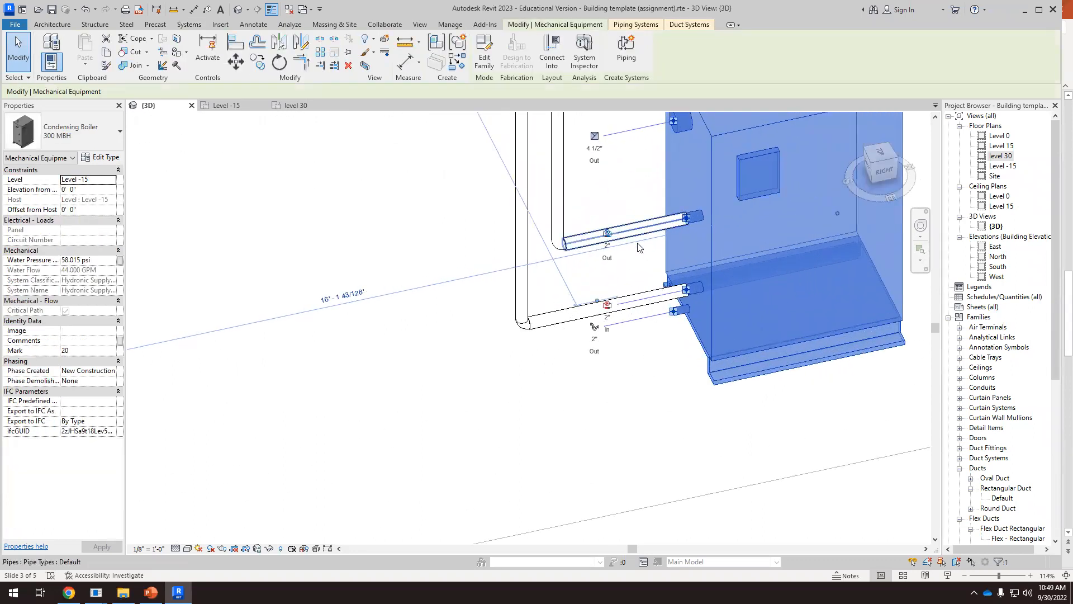
scroll(650, 239, "up", 2)
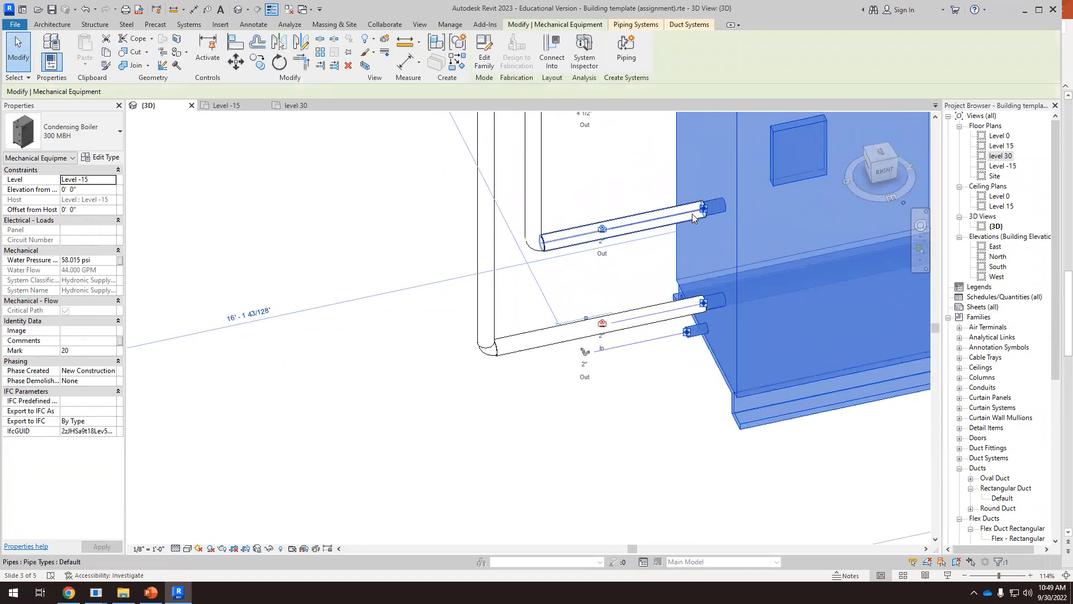
left_click(639, 229)
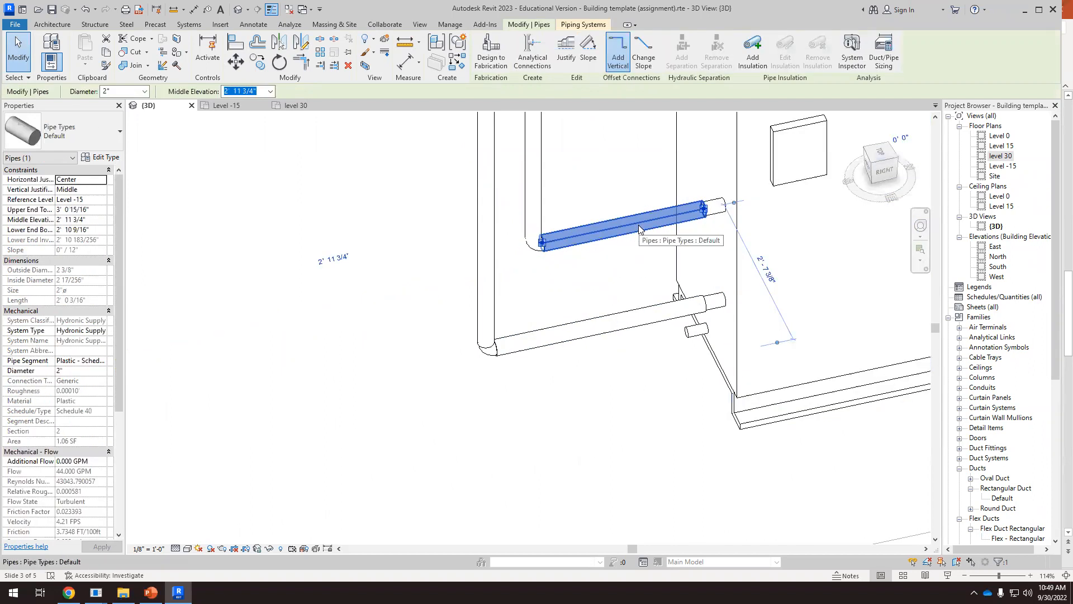
left_click(551, 453)
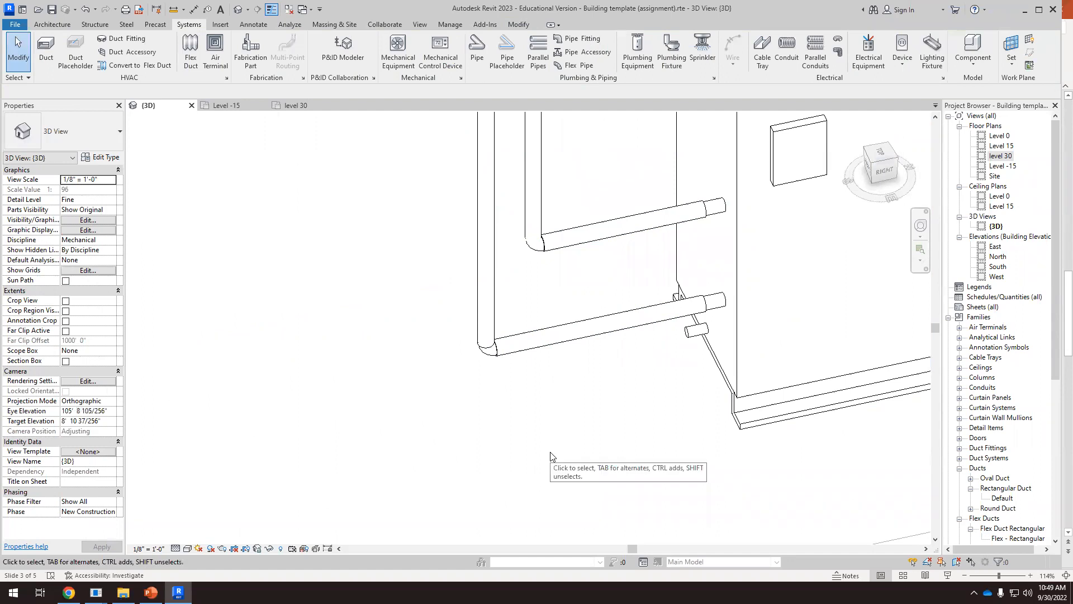
Choose the 1.5" Inline Pump type for mechanical equipment placement and try to insert it in the supply pipe close to the boiler
scroll(551, 453, "down", 1)
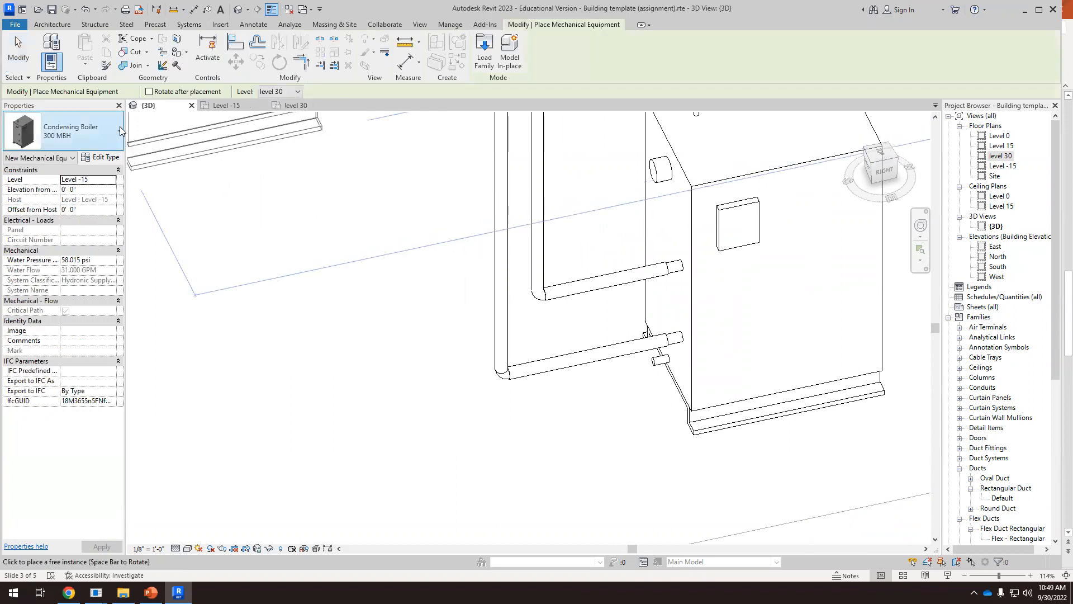
left_click(120, 131)
scroll(92, 284, "down", 12)
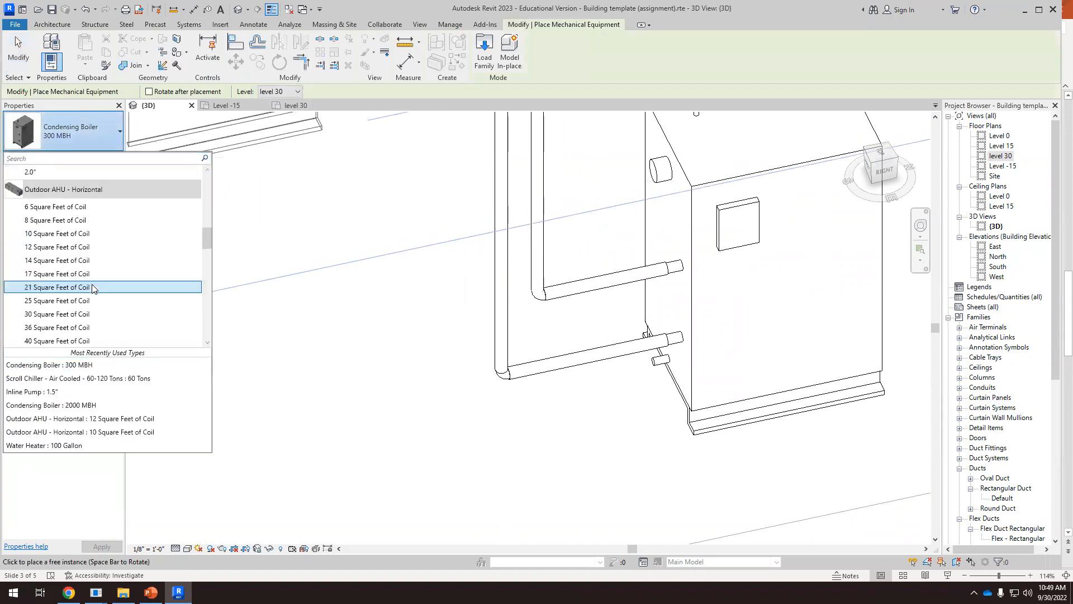
scroll(91, 288, "up", 5)
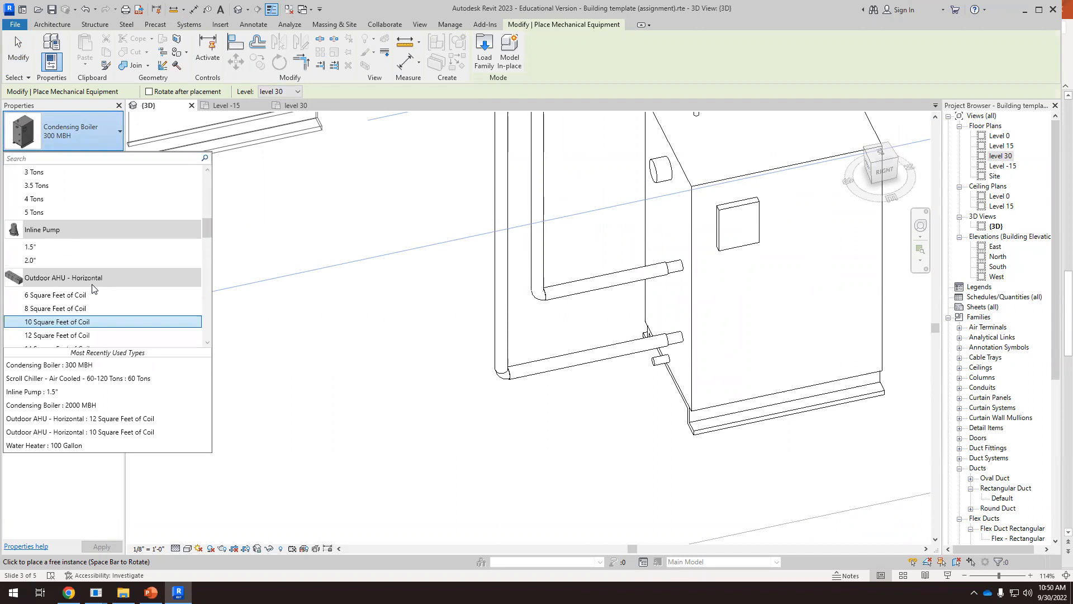
left_click(34, 248)
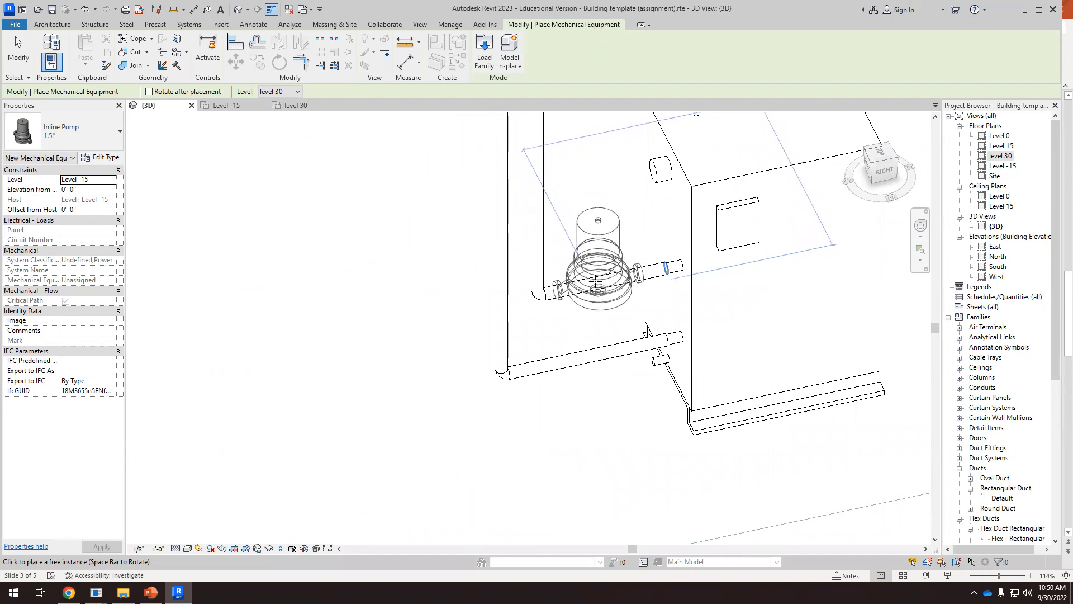
left_click(640, 273)
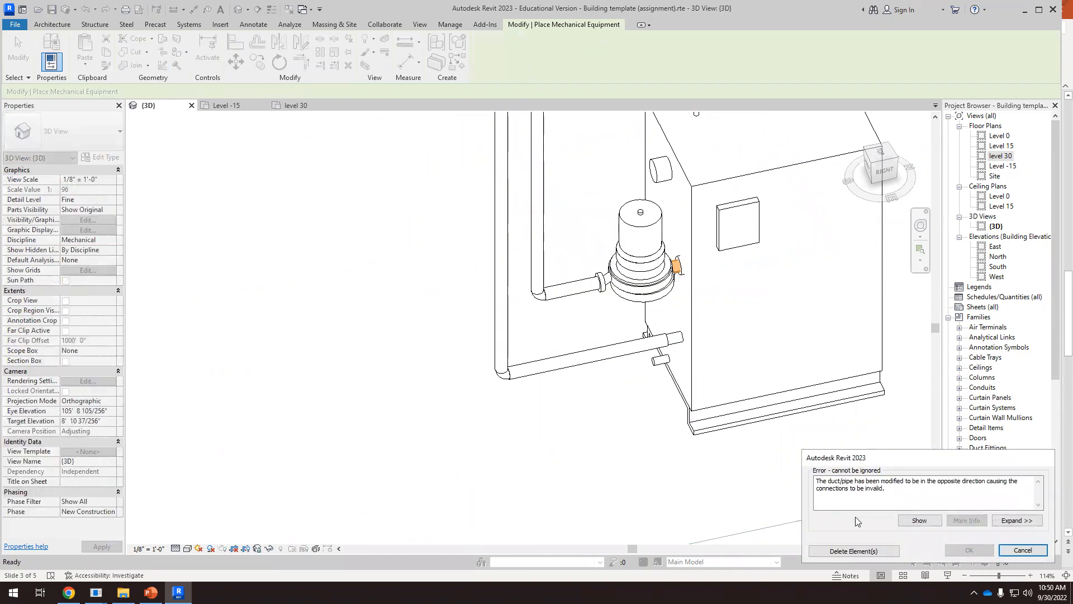
left_click(1023, 552)
scroll(820, 447, "down", 1)
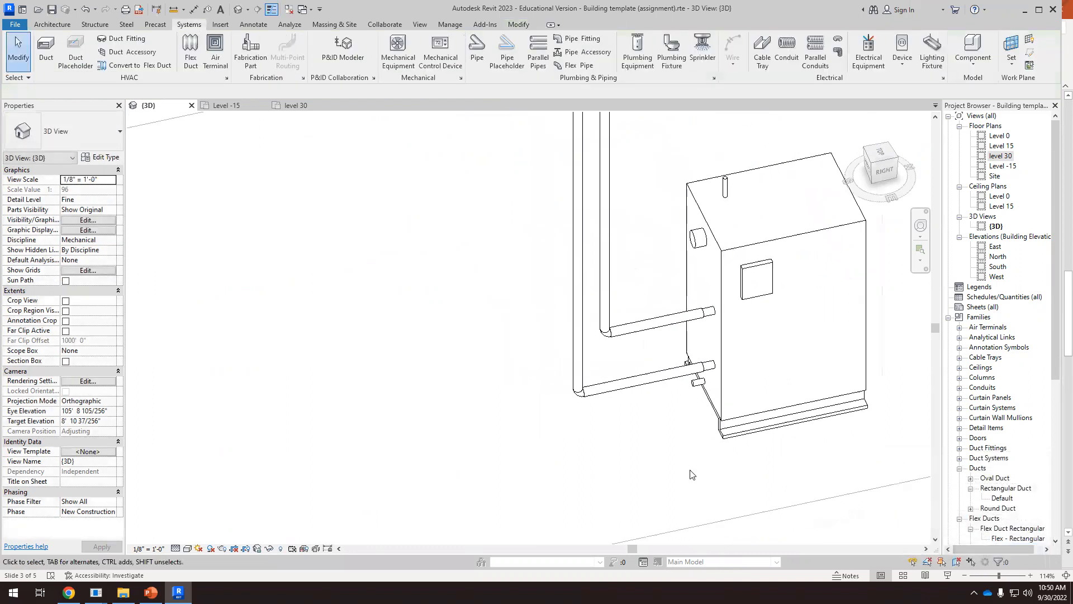
left_click(722, 408)
scroll(566, 441, "down", 2)
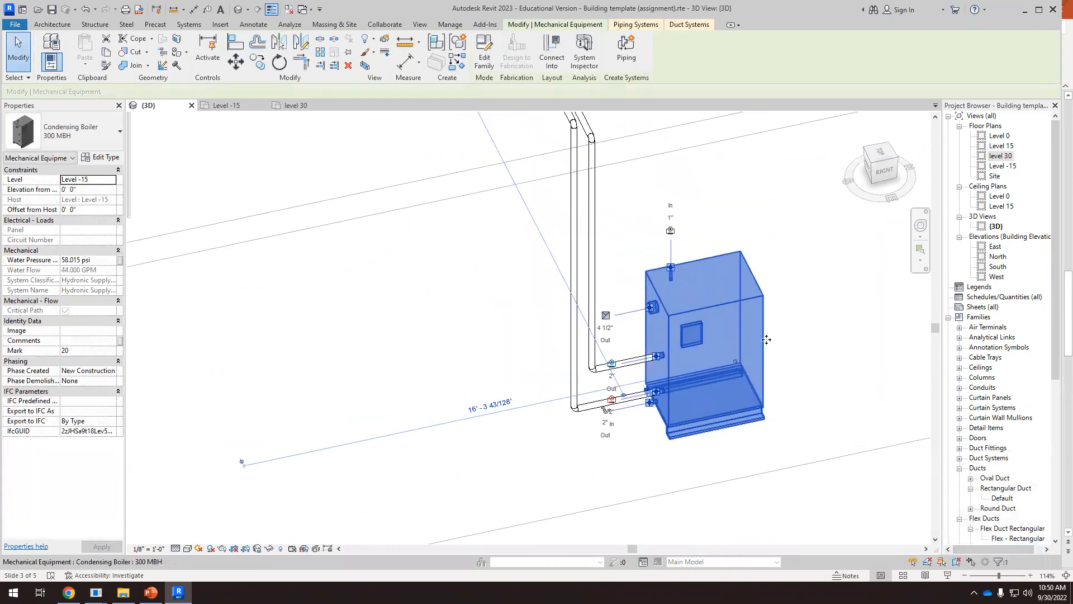
left_click_drag(767, 340, 828, 332)
key("Escape")
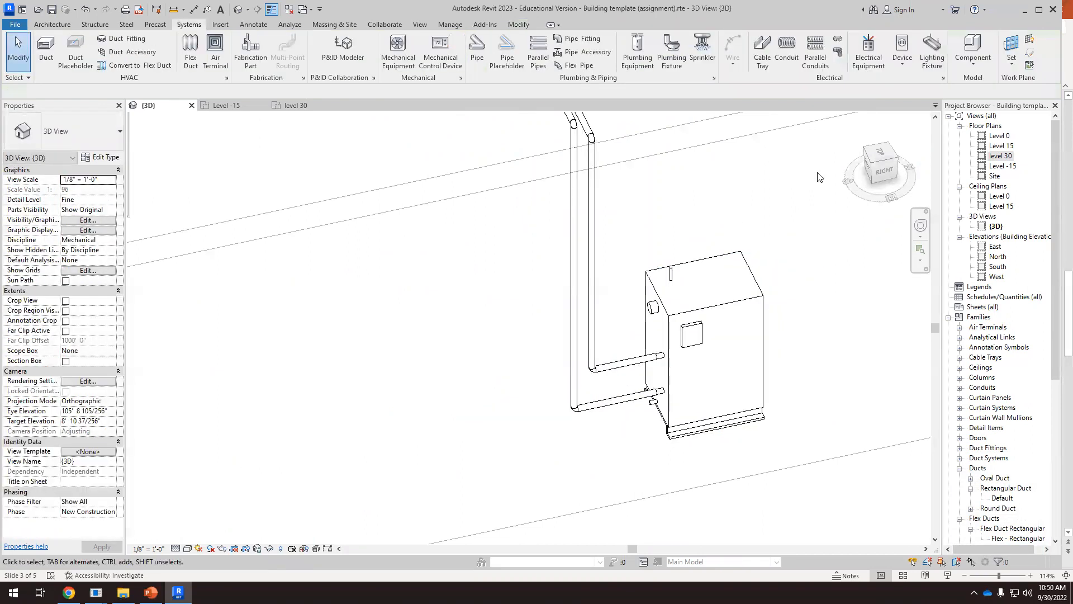
Move the condensing boiler farther from the pipe risers in the top view, lengthening its connected supply and return pipes
left_click(878, 153)
scroll(615, 402, "up", 8)
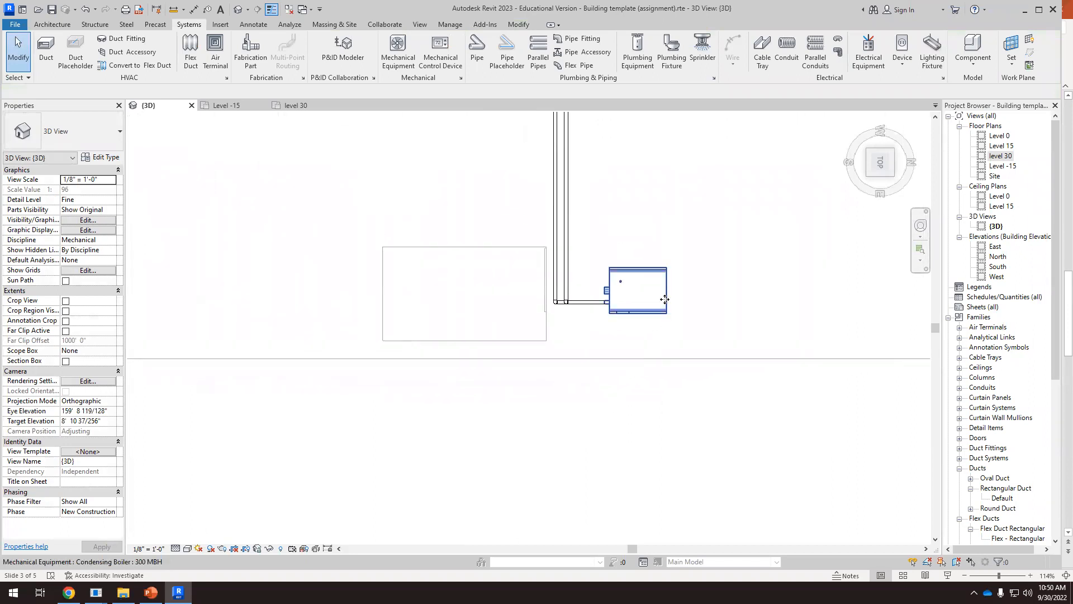
left_click(660, 297)
left_click_drag(659, 296, 717, 294)
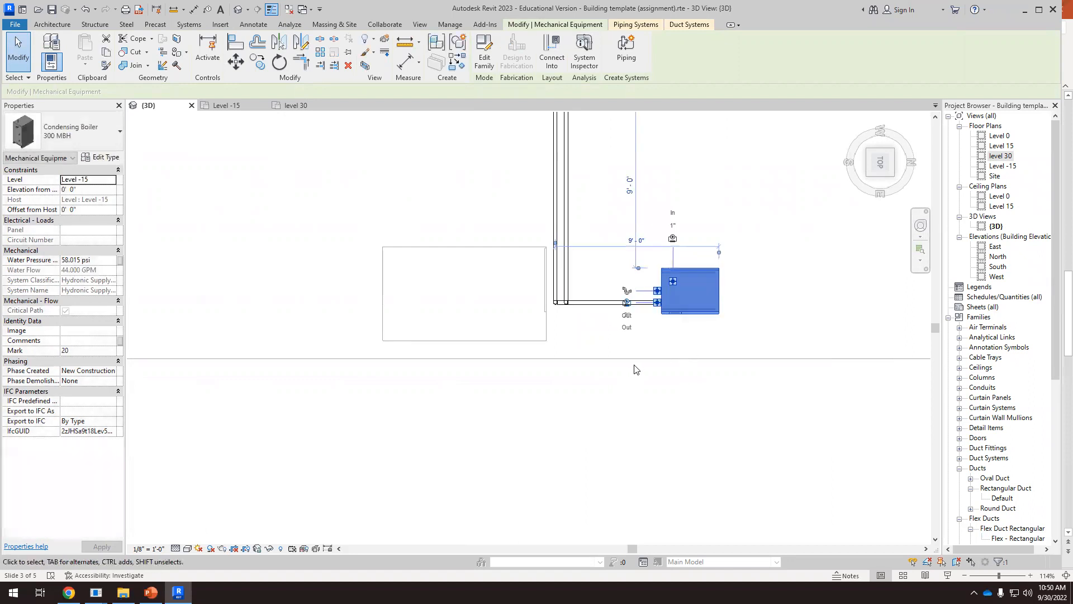
left_click(605, 347)
Insert a 1.5" Inline Pump midway in the lengthened horizontal supply pipe between the boiler and the riser
scroll(587, 316, "up", 2)
middle_click_drag(588, 316, 677, 331, "shift")
scroll(677, 331, "up", 5)
scroll(668, 258, "up", 3)
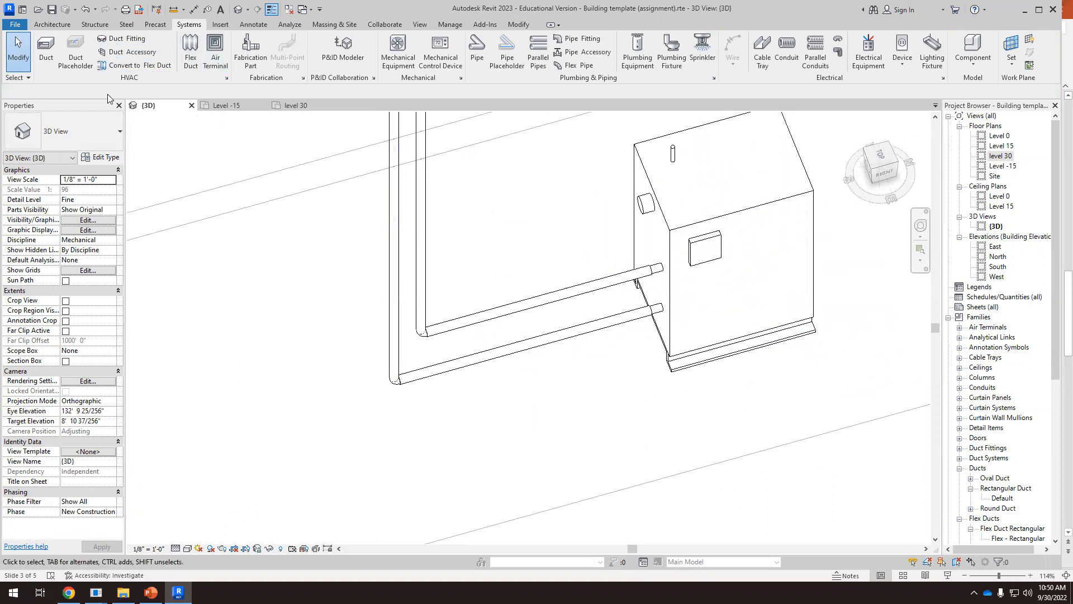
left_click(398, 55)
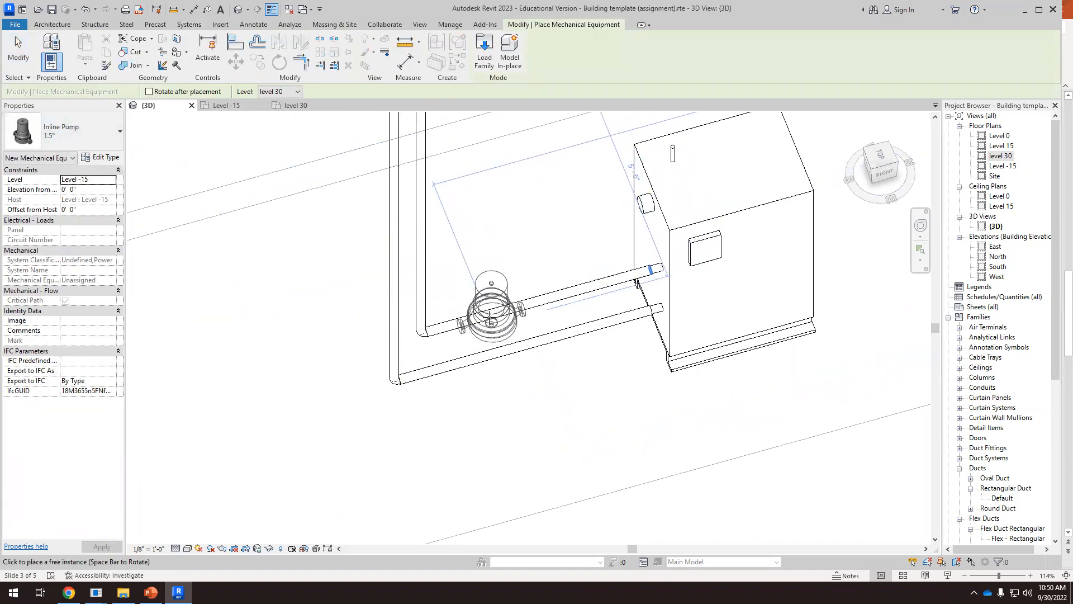
scroll(492, 310, "up", 3)
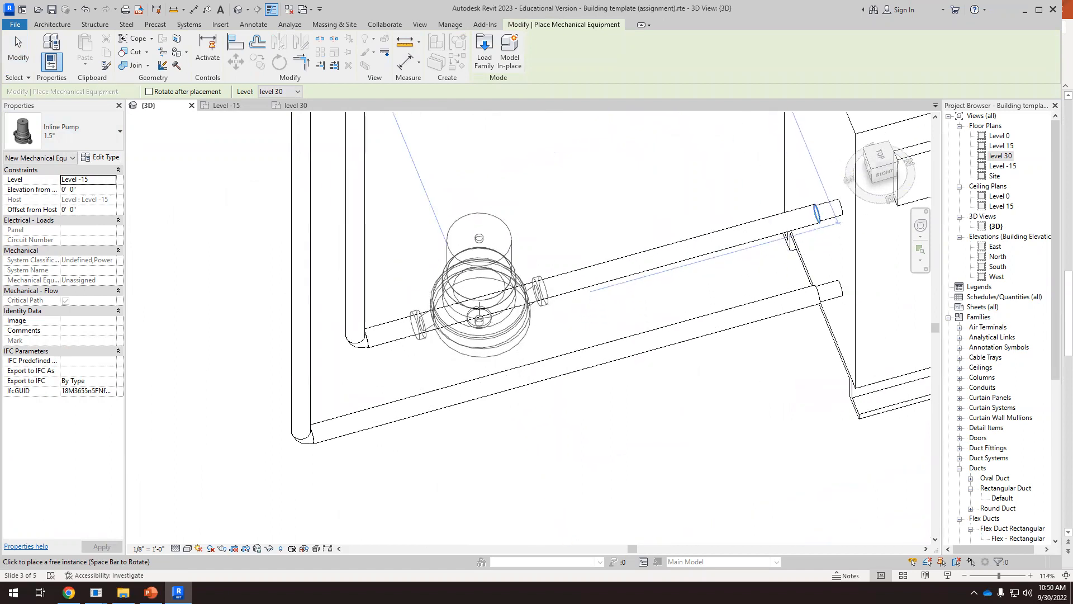
left_click(492, 369)
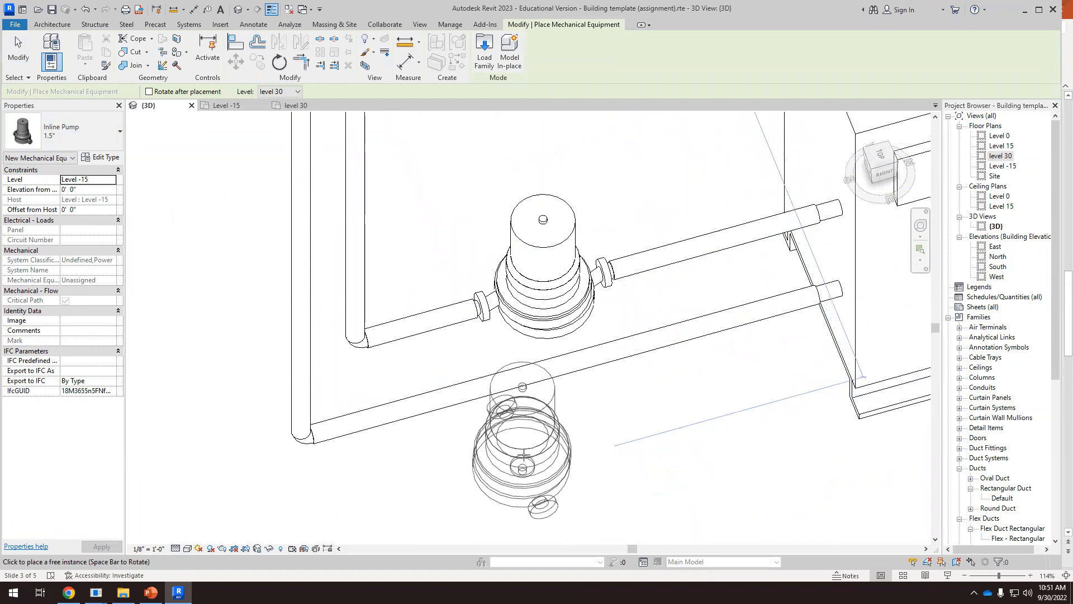
key("Escape")
key("Escape")
Inspect the inline pump's inlet and outlet, the supply pipe beside it and the boiler's connectors to check the flow direction
scroll(584, 323, "down", 2)
scroll(585, 322, "down", 3)
middle_click_drag(640, 417, 645, 387, "shift")
scroll(620, 223, "up", 5)
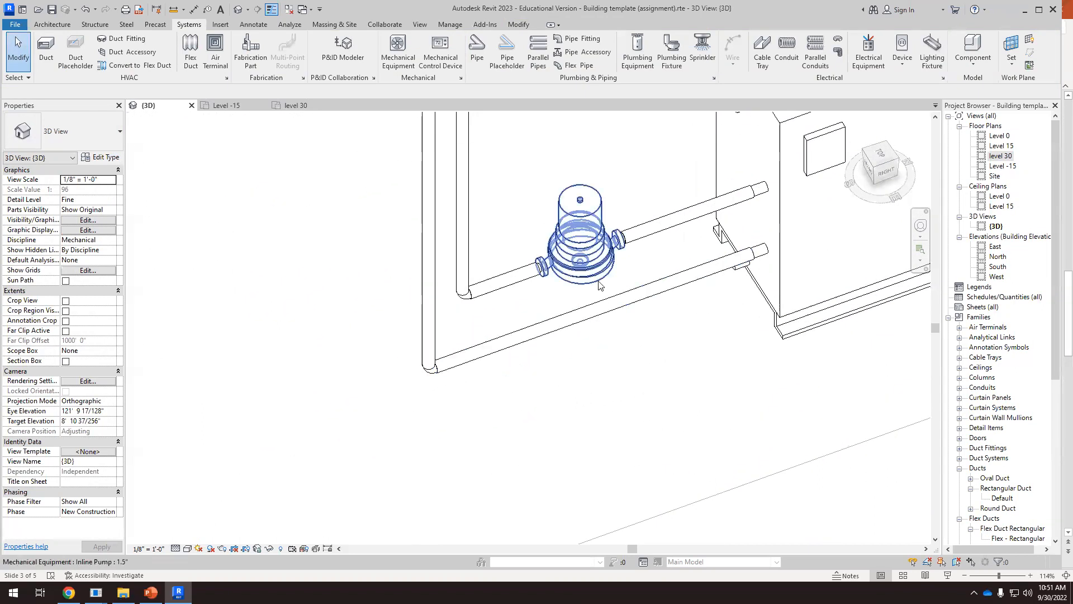
left_click(584, 240)
scroll(660, 281, "down", 2)
middle_click_drag(660, 281, 700, 275, "shift")
scroll(700, 275, "up", 5)
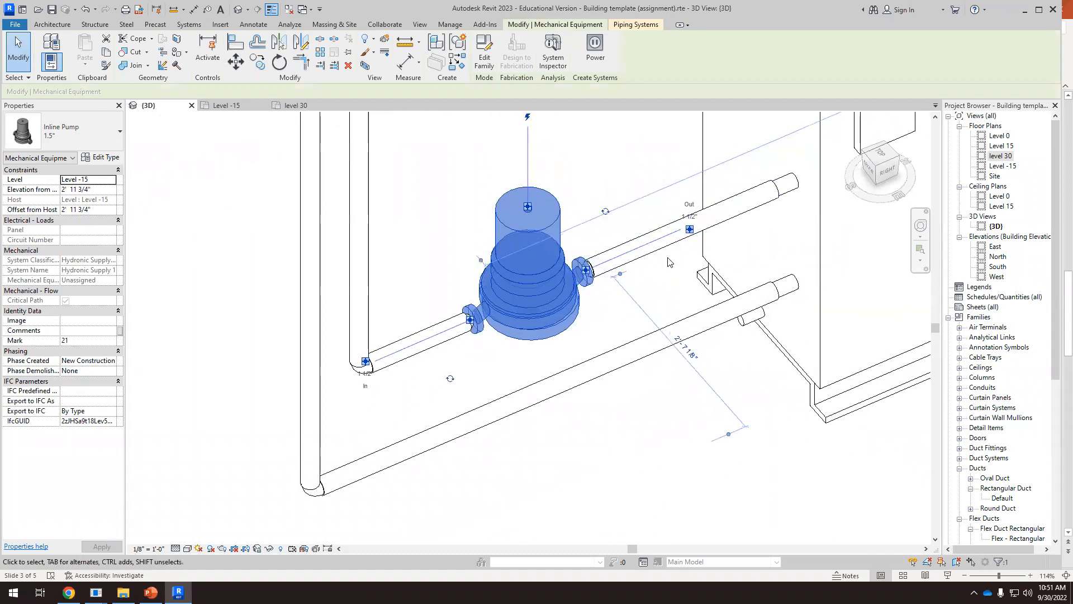
left_click(734, 215)
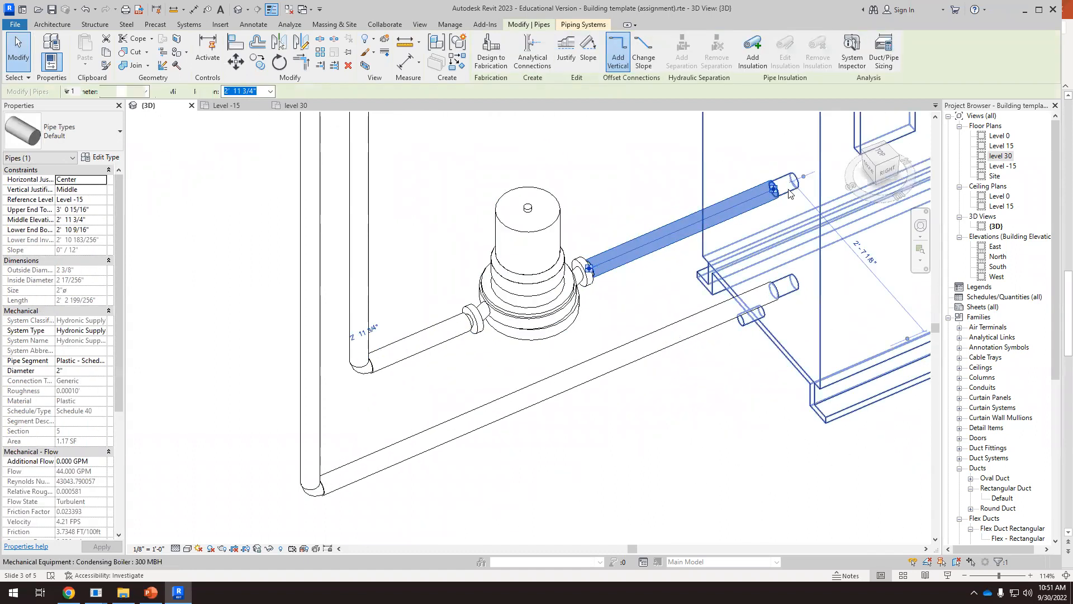
left_click(772, 203)
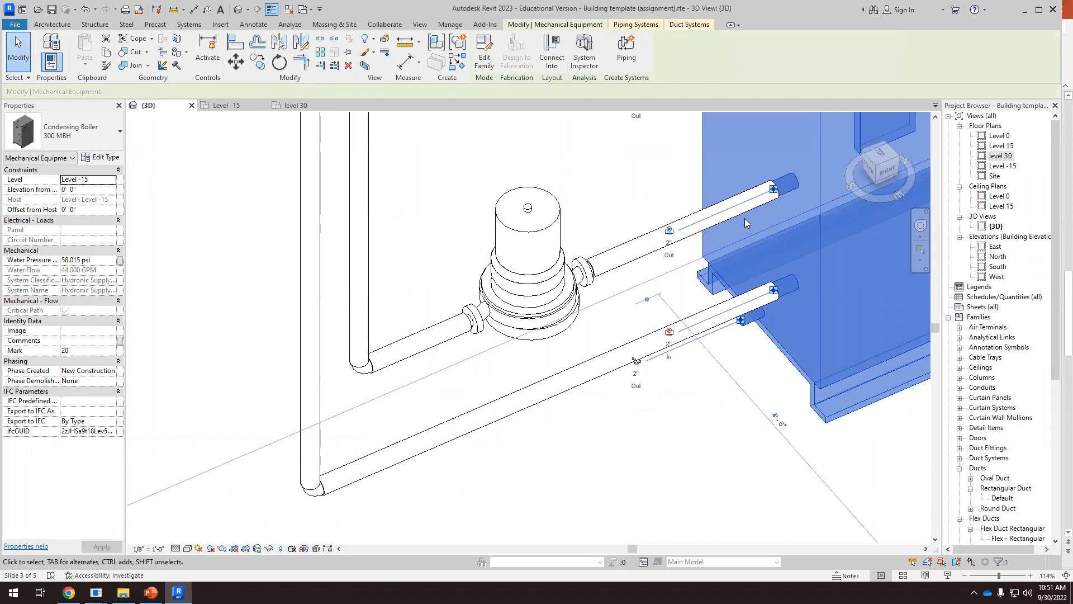
View the boiler, pump and piping together, and switch to the heating diagram in PowerPoint
scroll(744, 222, "down", 4)
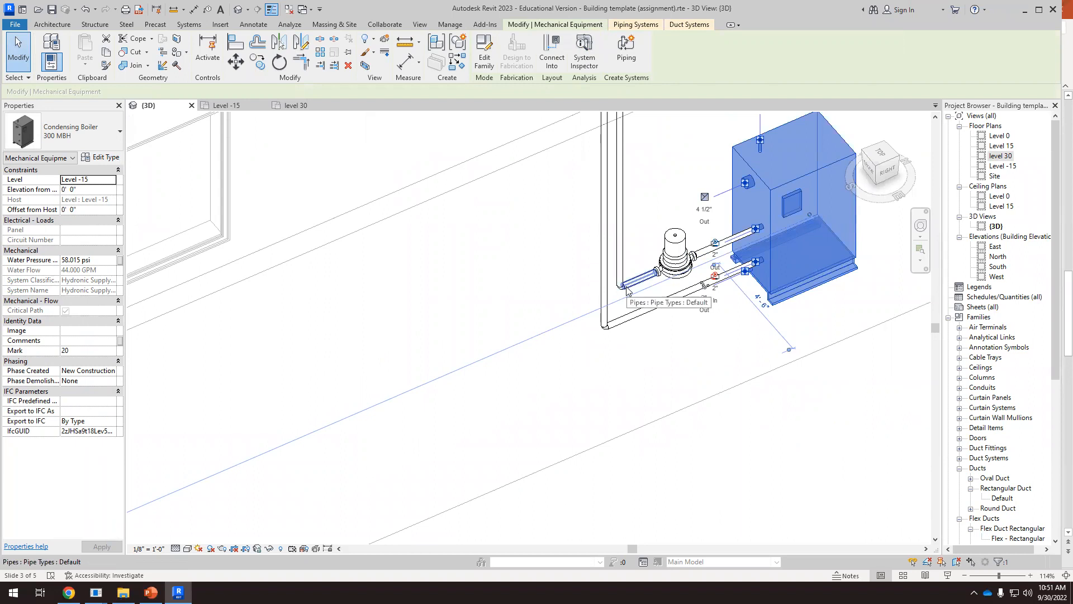
scroll(626, 289, "down", 2)
left_click(151, 592)
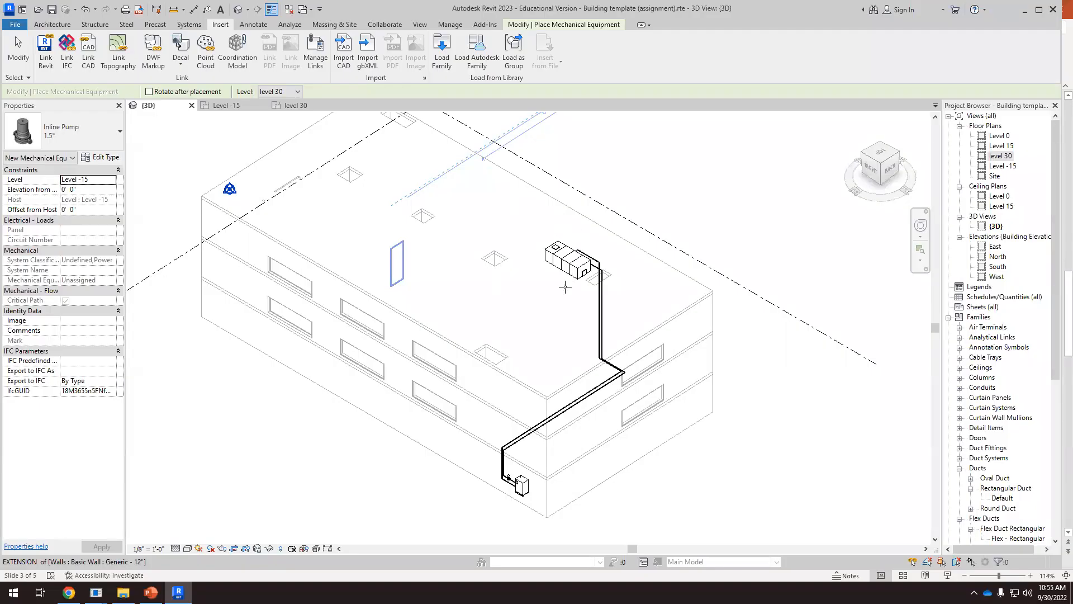
Cancel the placement of another inline pump near the boiler and switch to the Chrome browser window
scroll(508, 461, "up", 8)
scroll(508, 461, "down", 5)
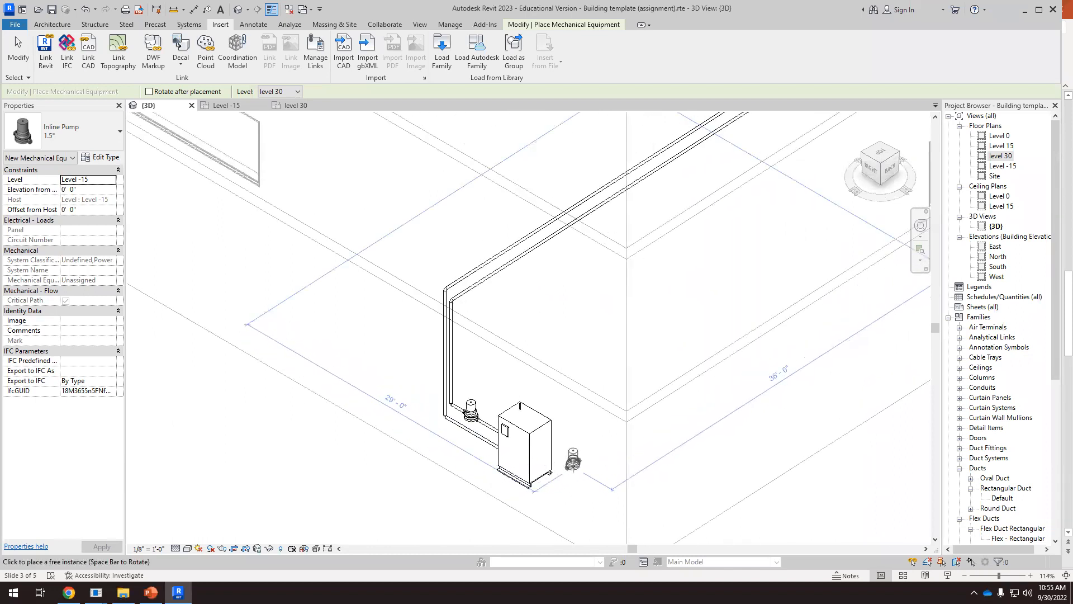
right_click(585, 468)
key("Escape")
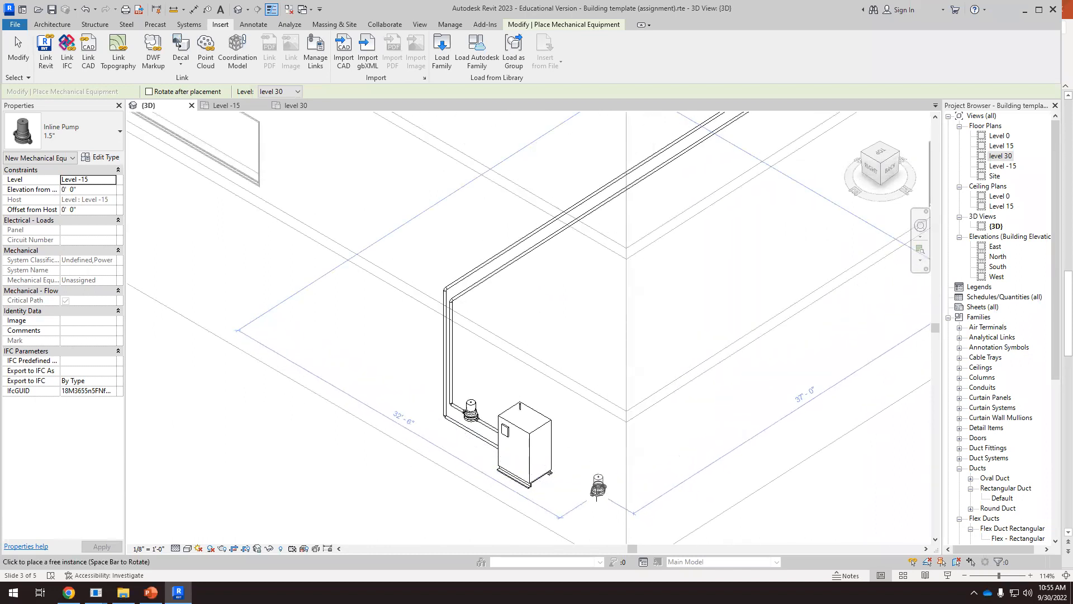
key("Escape")
scroll(564, 414, "down", 5)
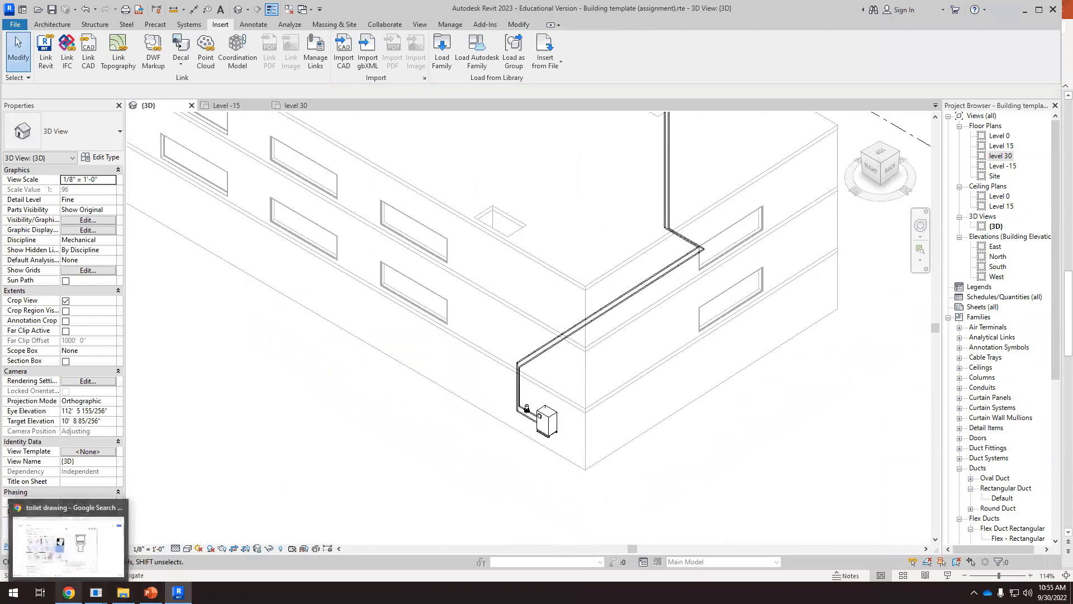
left_click(67, 540)
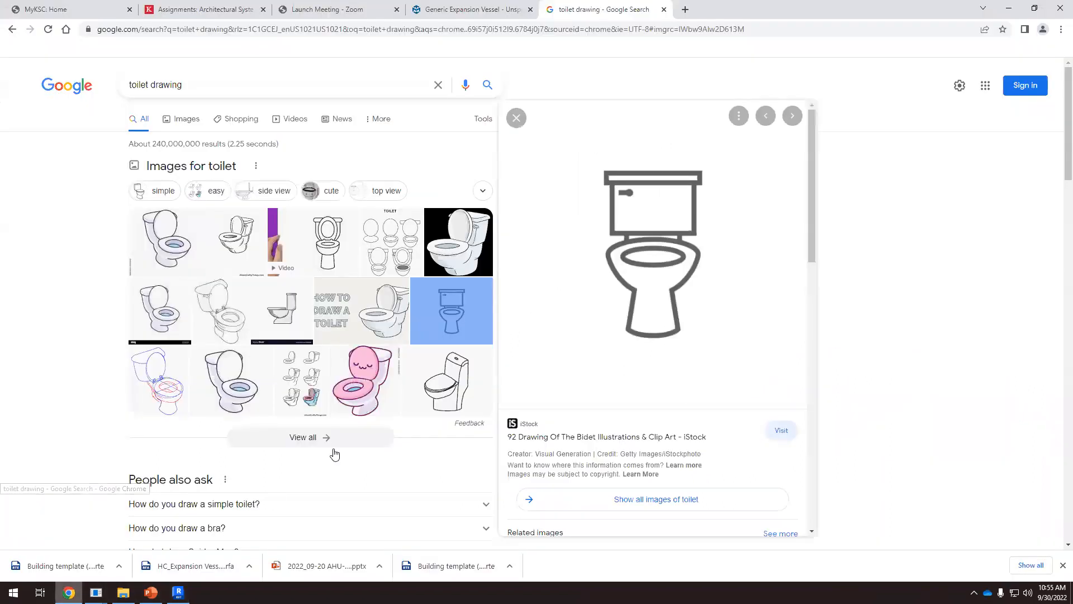
Look over the Generic Expansion Vessel product page and its downloadable files on MEPcontent
left_click(450, 10)
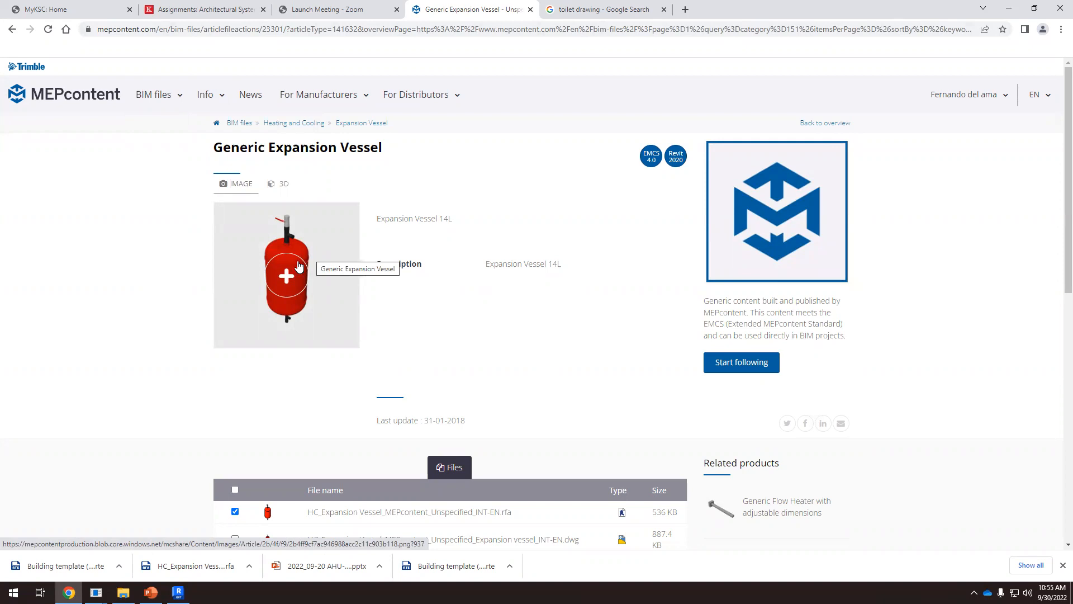
scroll(337, 294, "down", 1)
scroll(391, 268, "down", 3)
scroll(517, 225, "up", 5)
Run a web search for "mep expansion tank revit" in a new browser tab
left_click(687, 12)
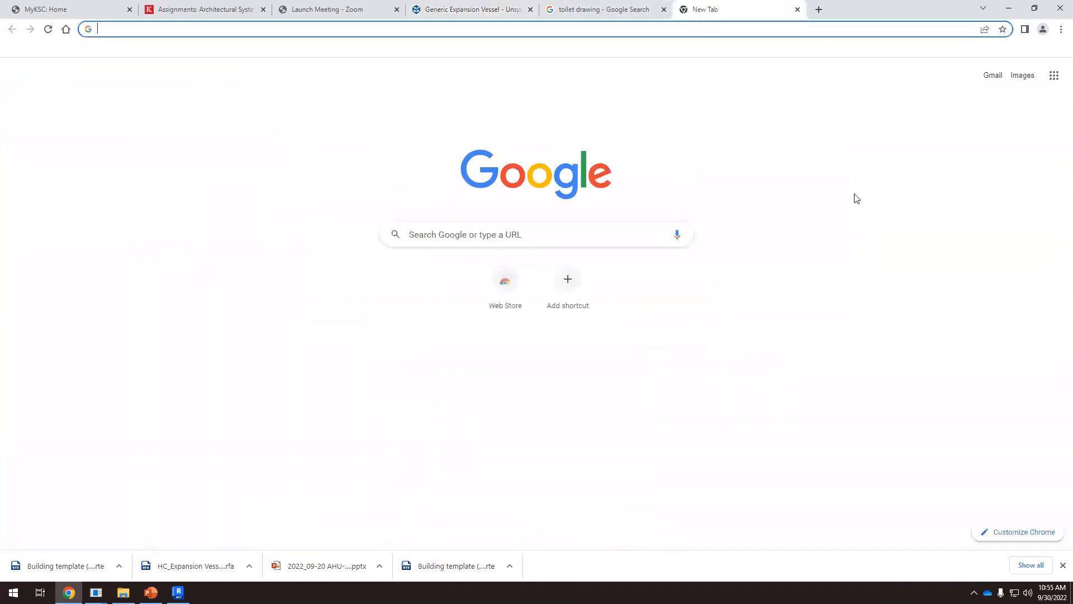
type("mep ")
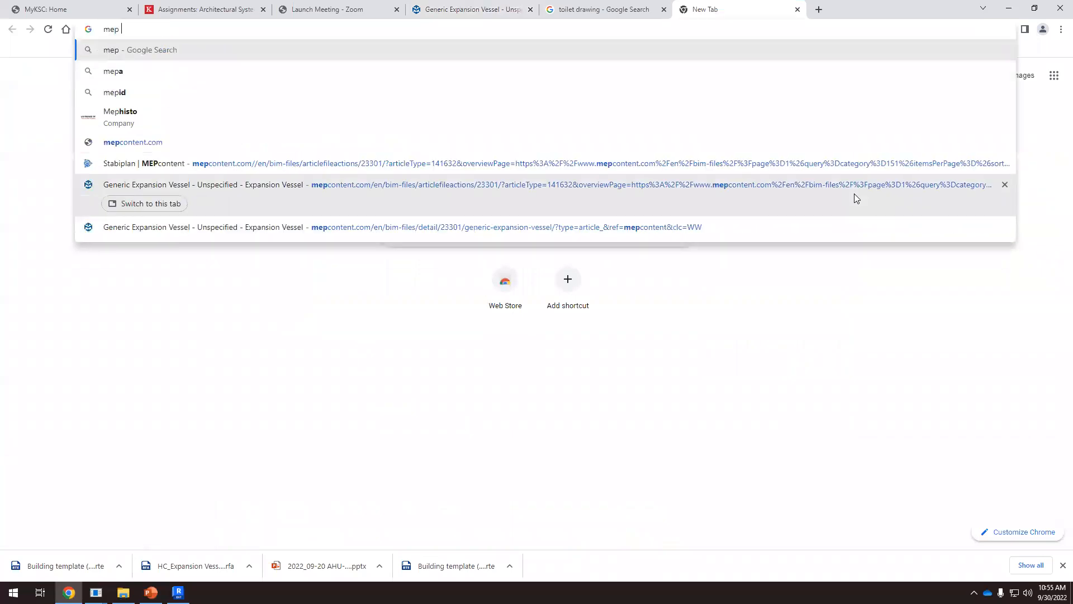
type("e")
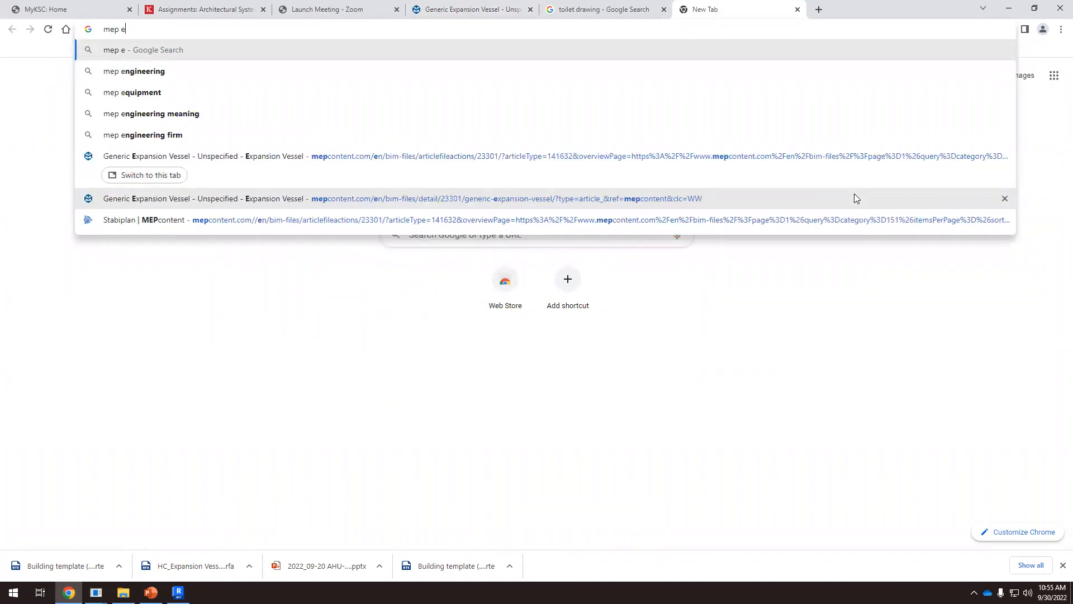
type("xpansion t")
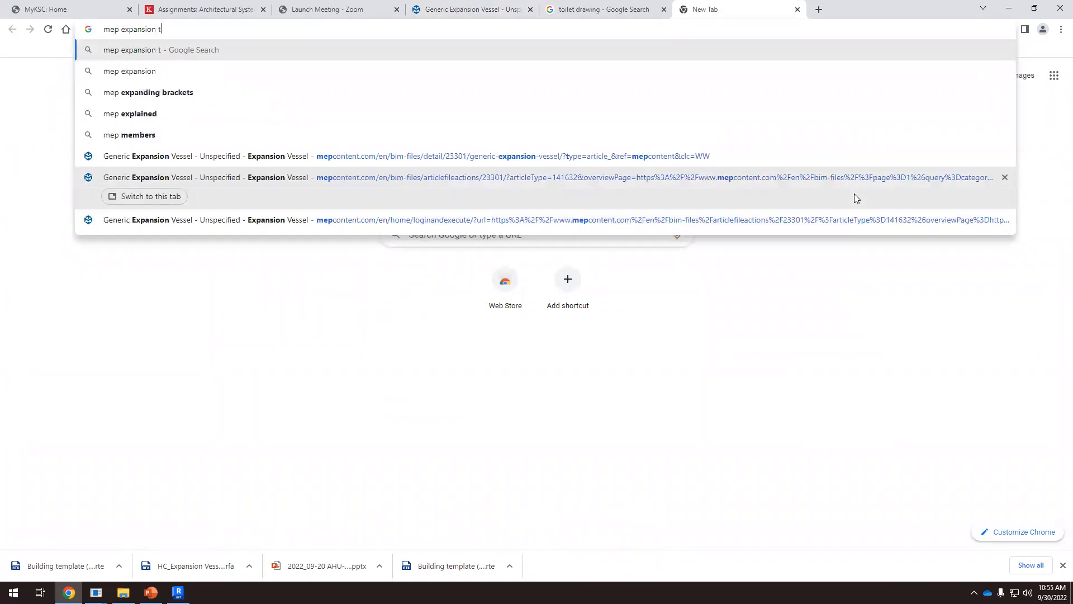
type("ank revit")
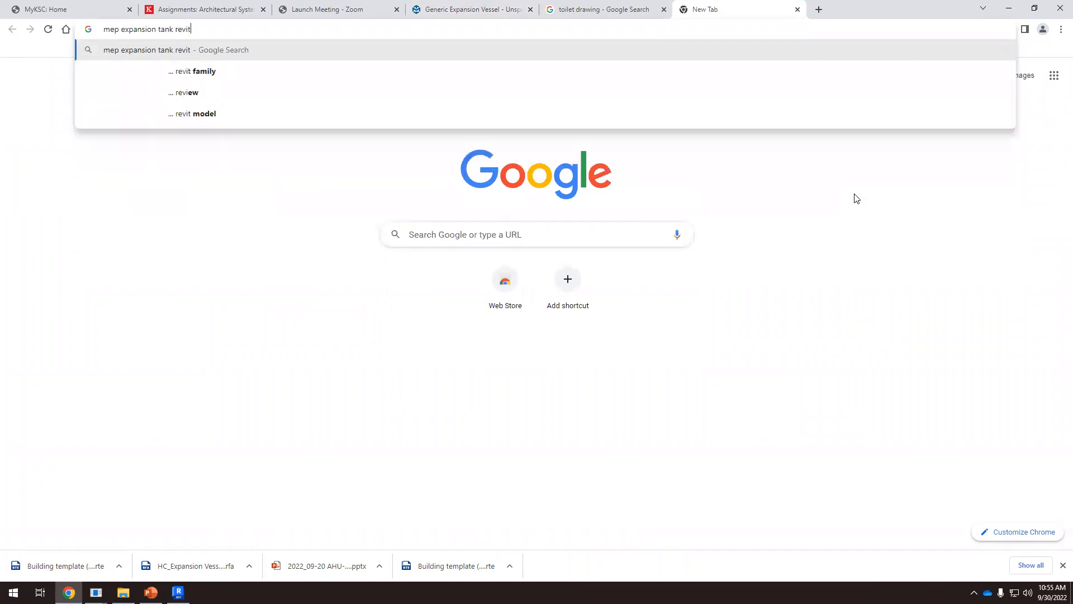
key("Return")
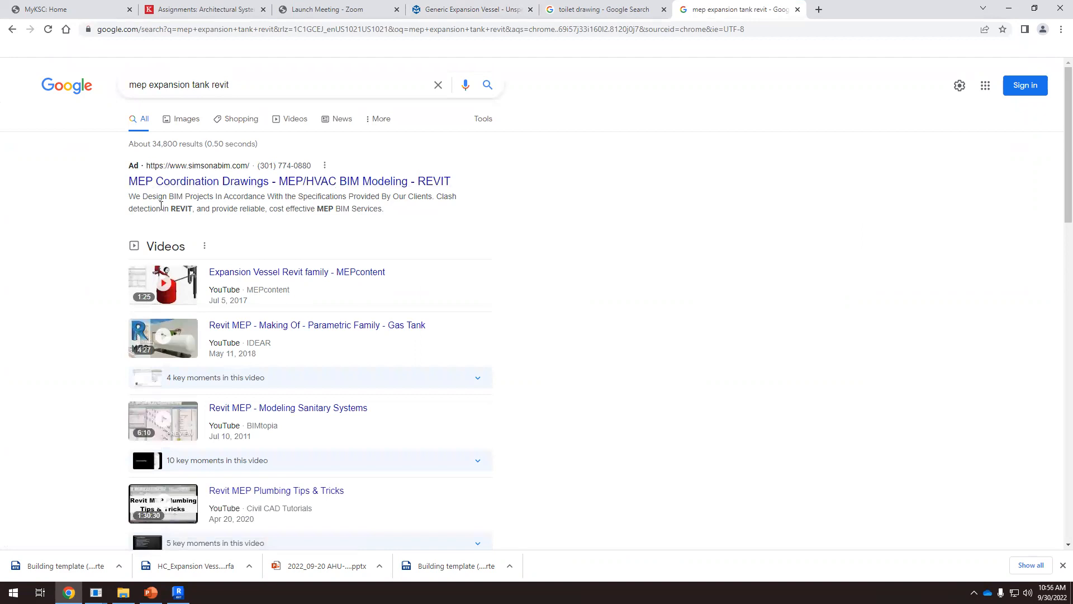
Find the "Expansion Vessel - MEPcontent" page among the search results and open it
scroll(239, 231, "down", 2)
scroll(235, 240, "up", 2)
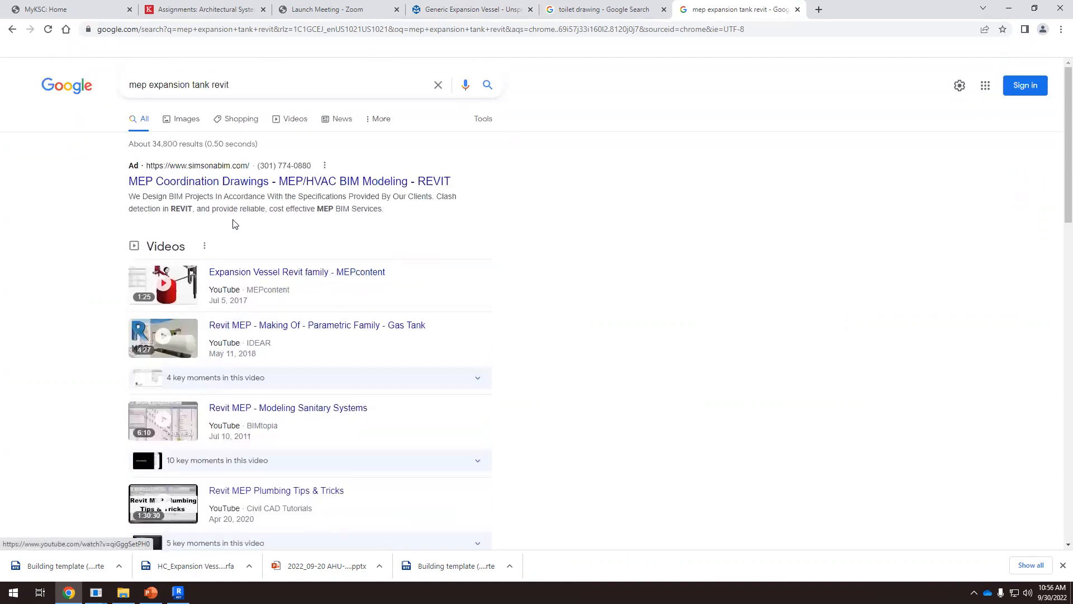
scroll(238, 328, "down", 5)
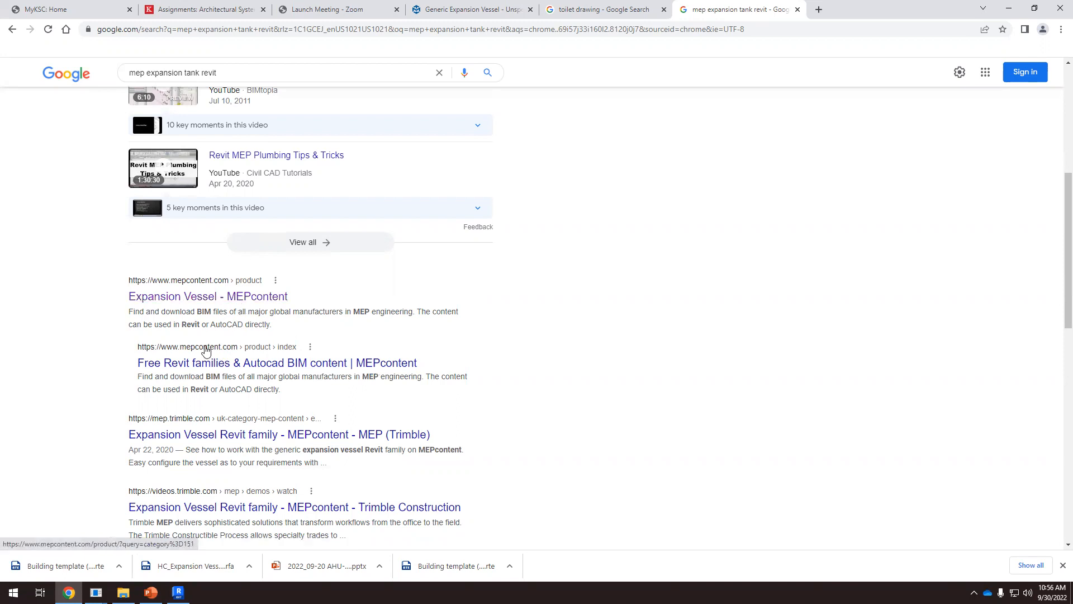
left_click(266, 299)
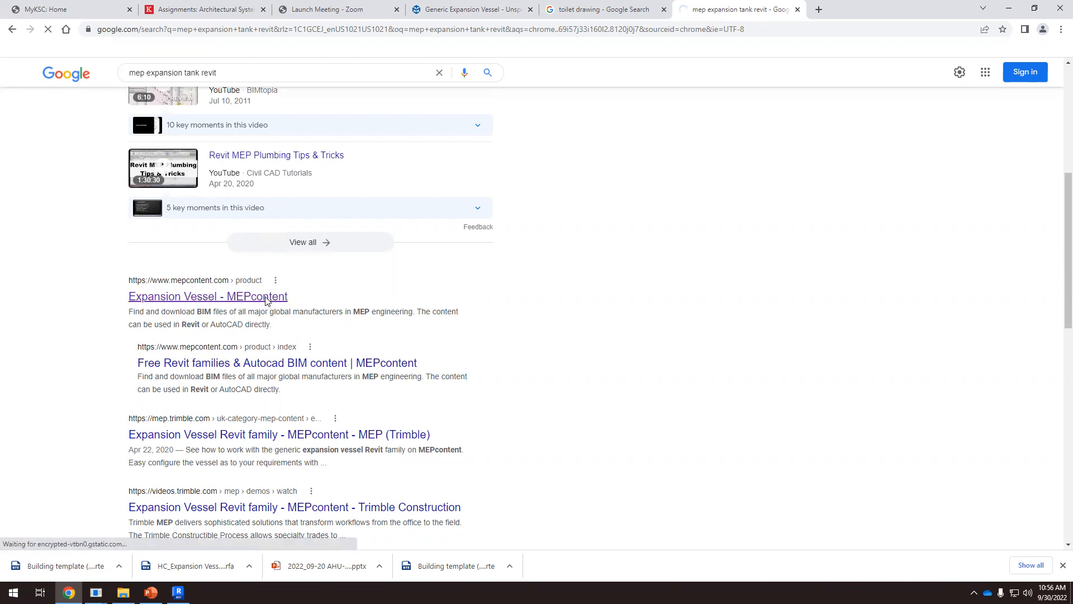
Browse the expansion vessel catalogue, open the generic Expansion vessel with the pressure gauge, and view its image and file list
scroll(266, 302, "down", 11)
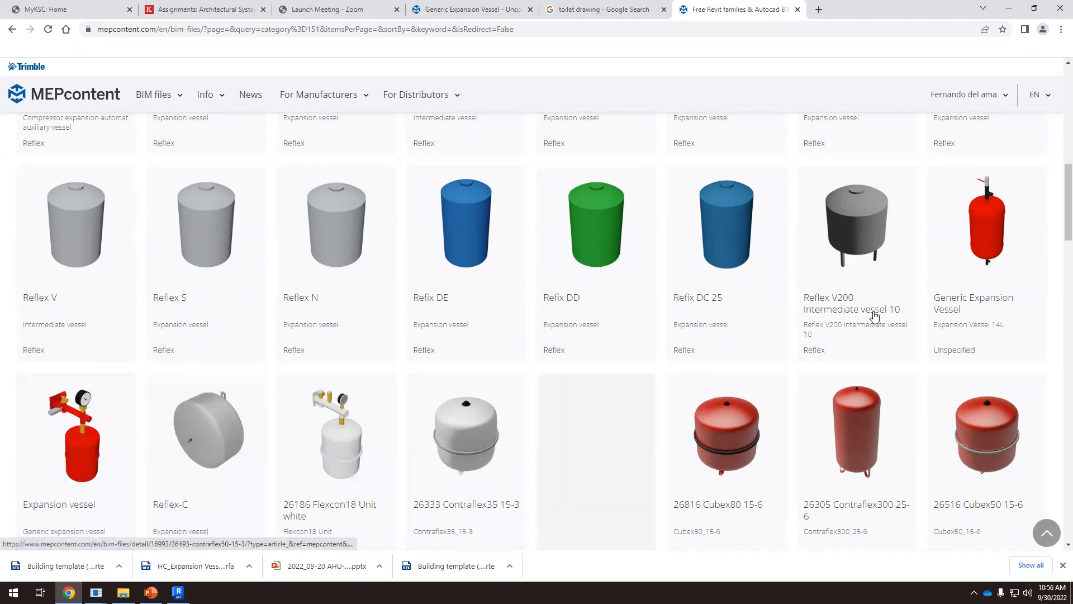
mouse_move(992, 262)
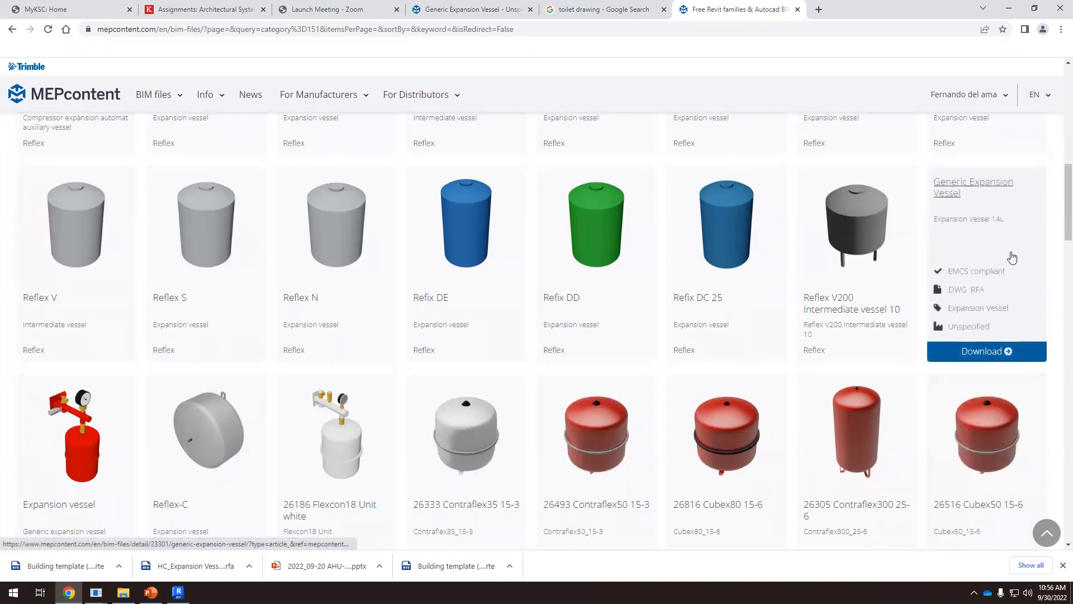
mouse_move(82, 468)
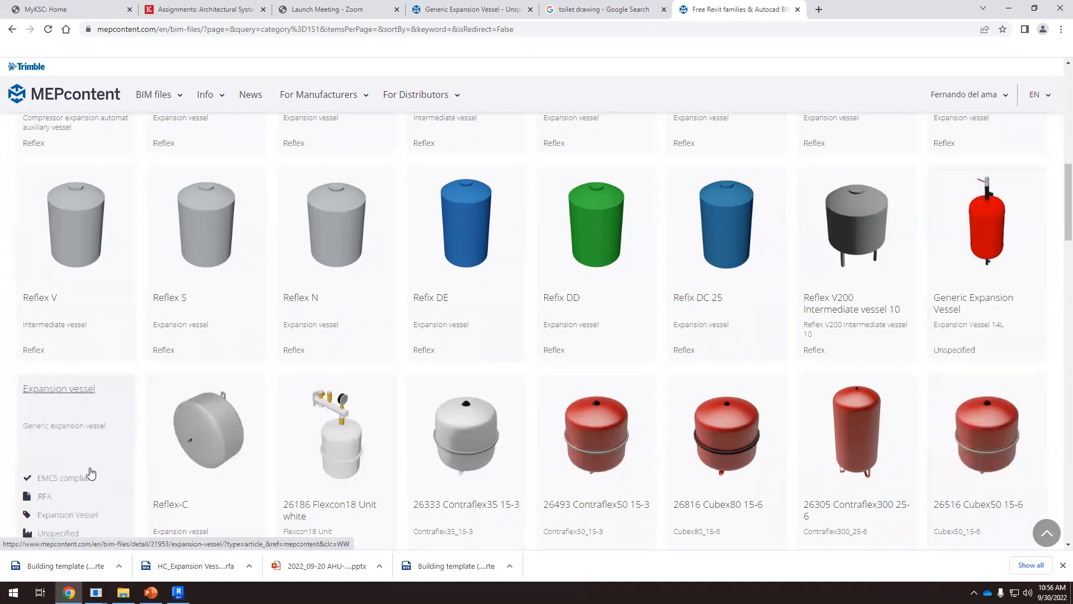
scroll(91, 473, "down", 4)
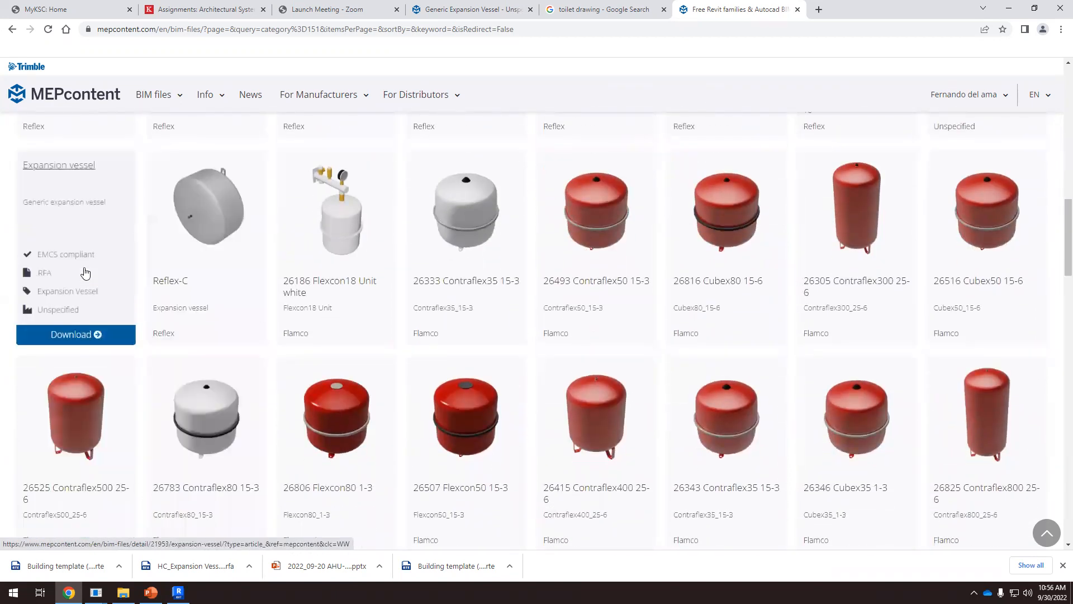
scroll(808, 328, "up", 3)
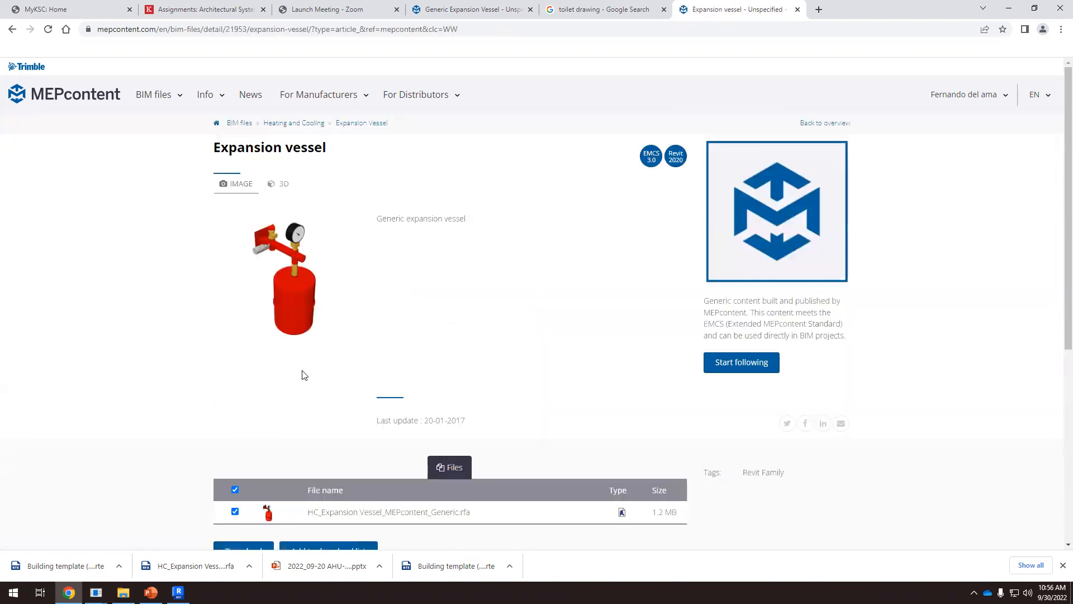
scroll(402, 345, "down", 5)
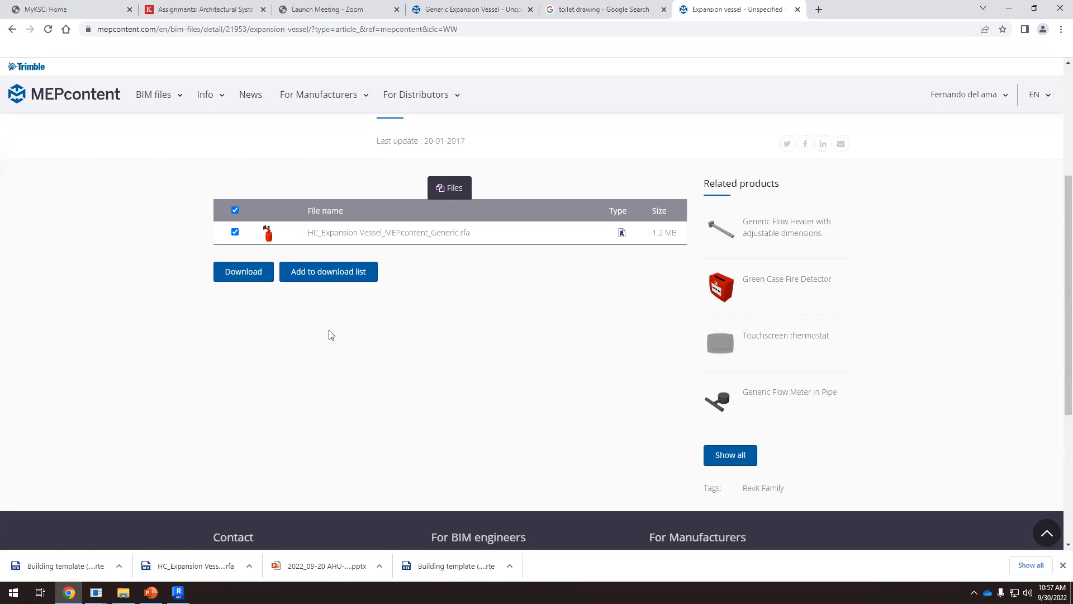
scroll(329, 334, "up", 5)
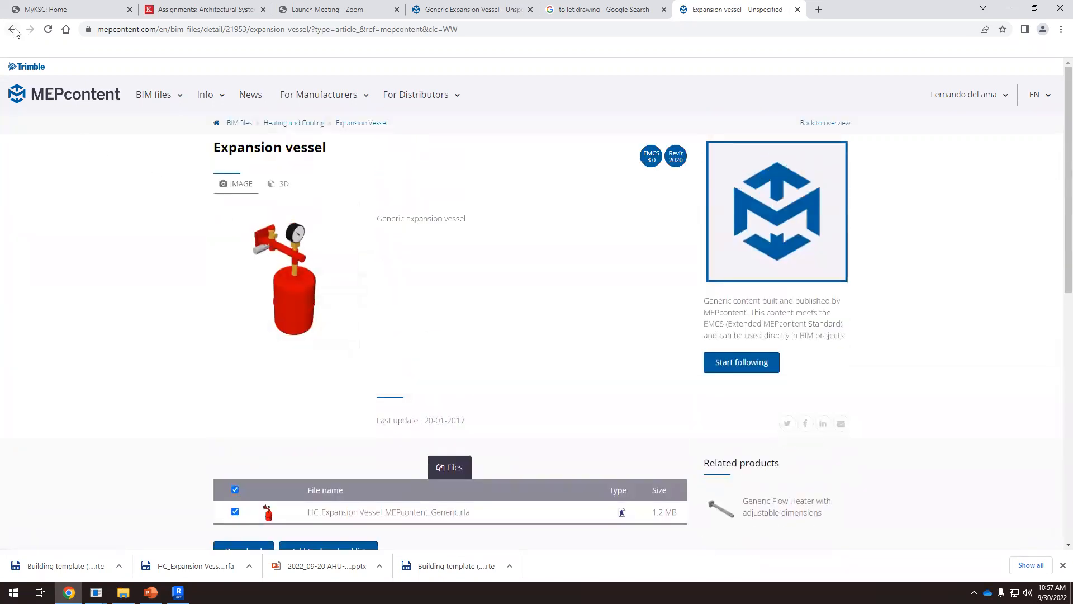
Return to the expansion vessel catalogue and sign out of the MEPcontent account
left_click(13, 29)
mouse_move(1040, 109)
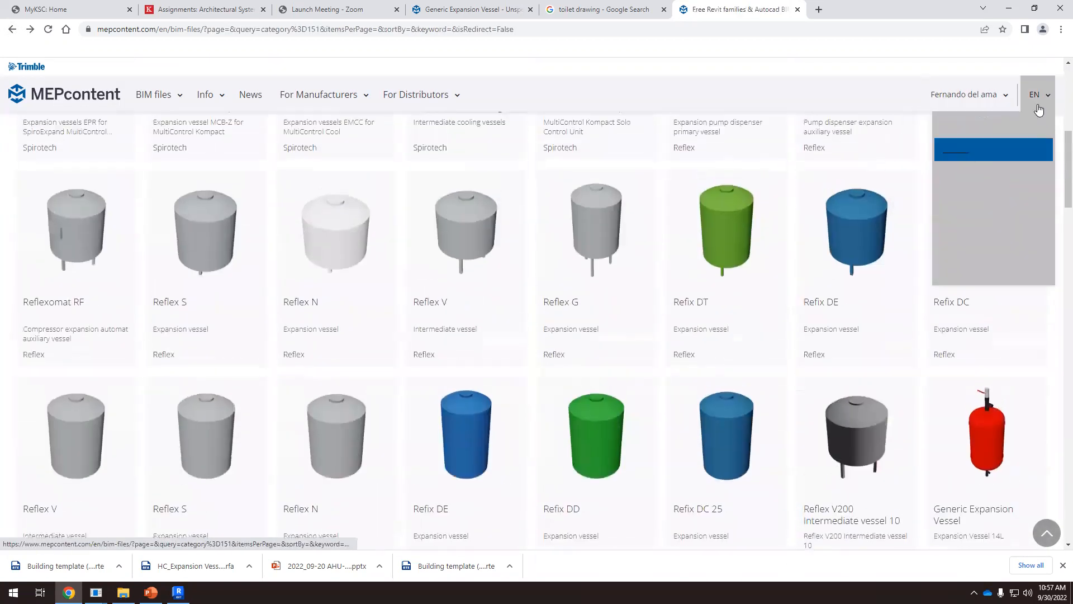
mouse_move(973, 95)
left_click(939, 202)
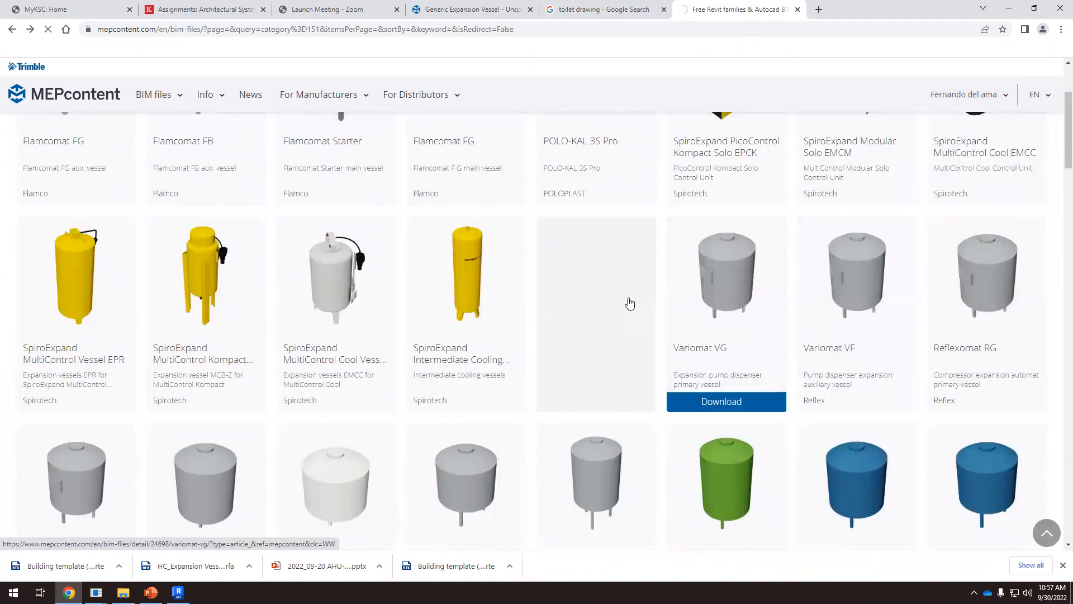
Search the MEPcontent library for "expansion vessel" and open the generic Expansion vessel product
scroll(654, 296, "down", 10)
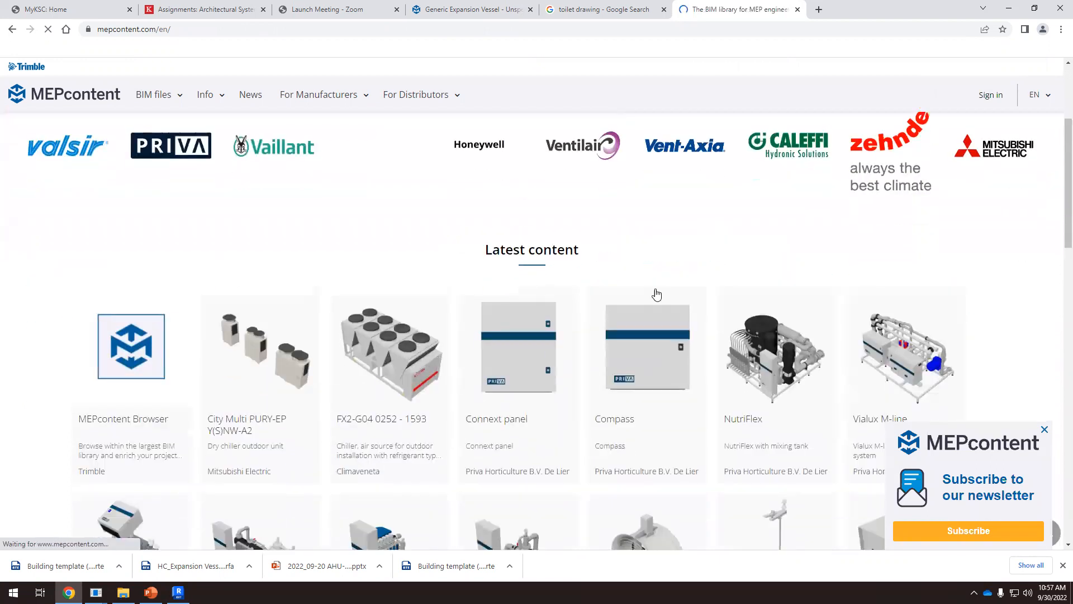
scroll(648, 303, "up", 10)
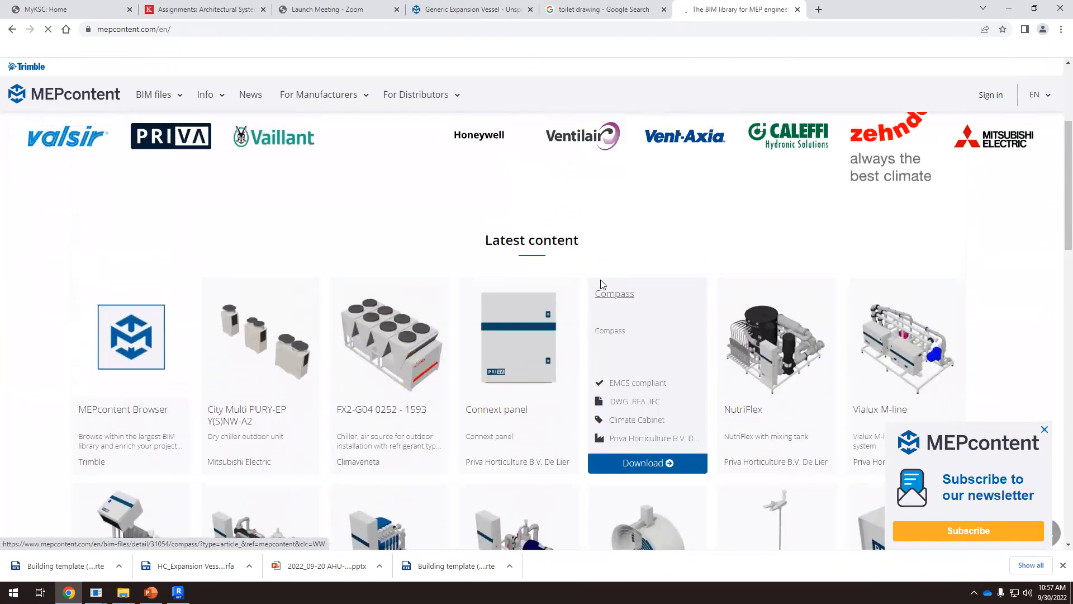
scroll(281, 310, "down", 5)
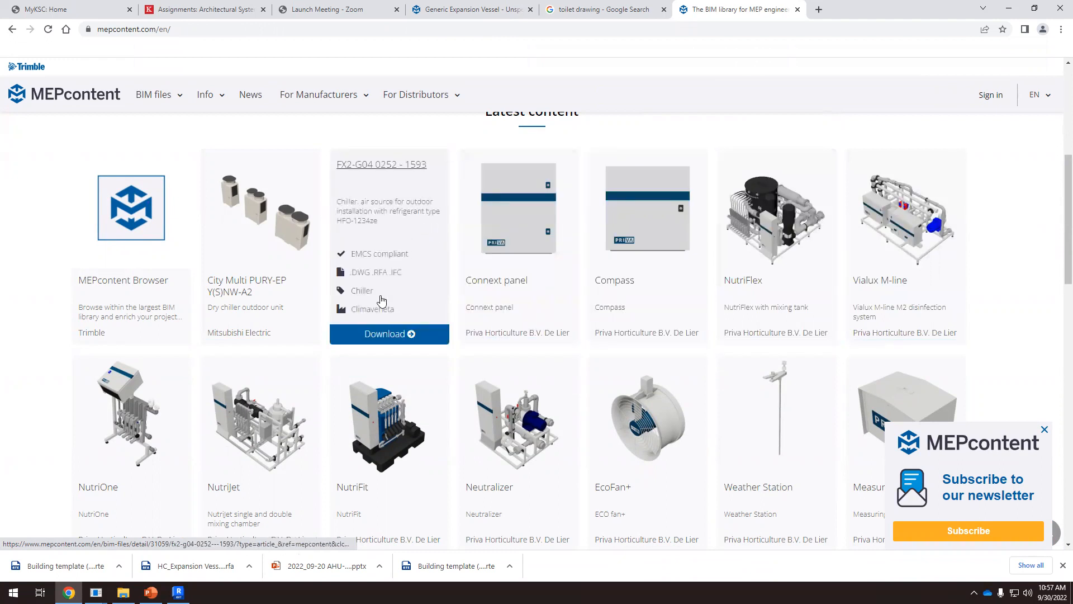
scroll(666, 342, "down", 7)
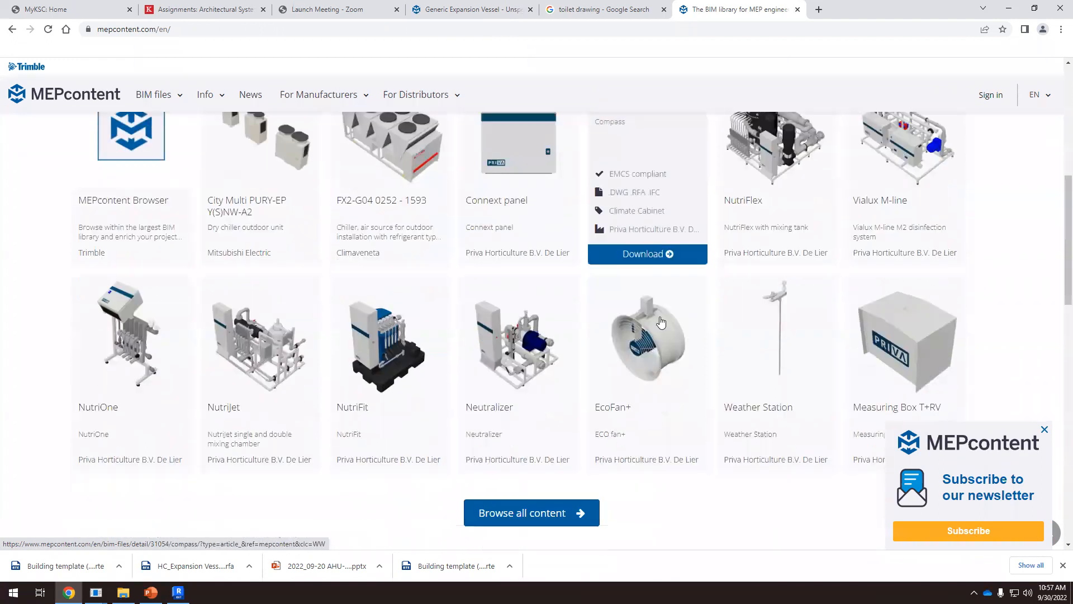
scroll(672, 276, "up", 3)
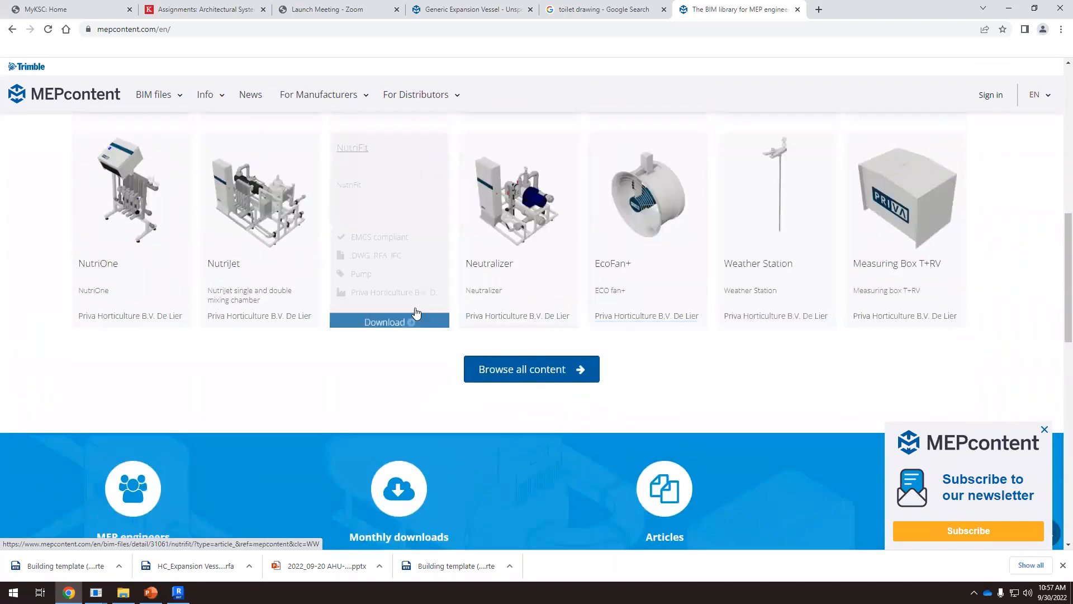
scroll(415, 313, "up", 7)
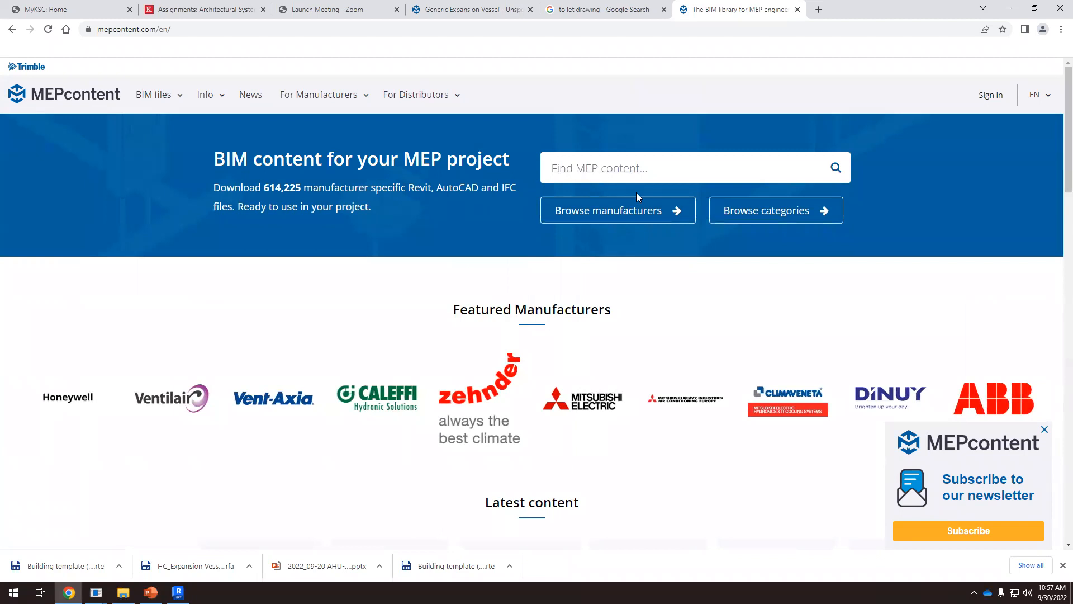
type("expansion vessel")
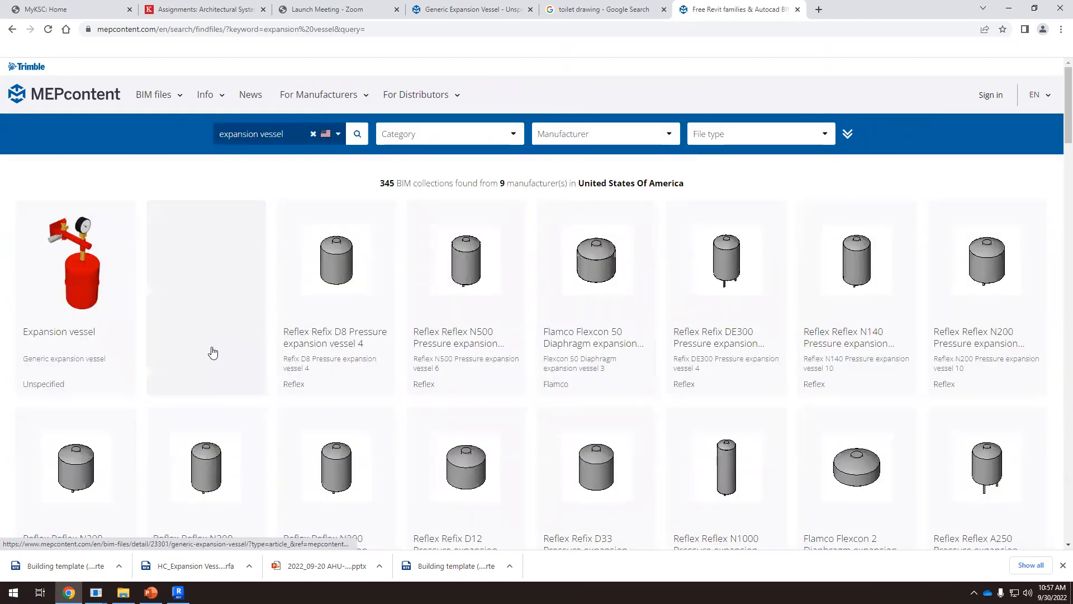
left_click(99, 386)
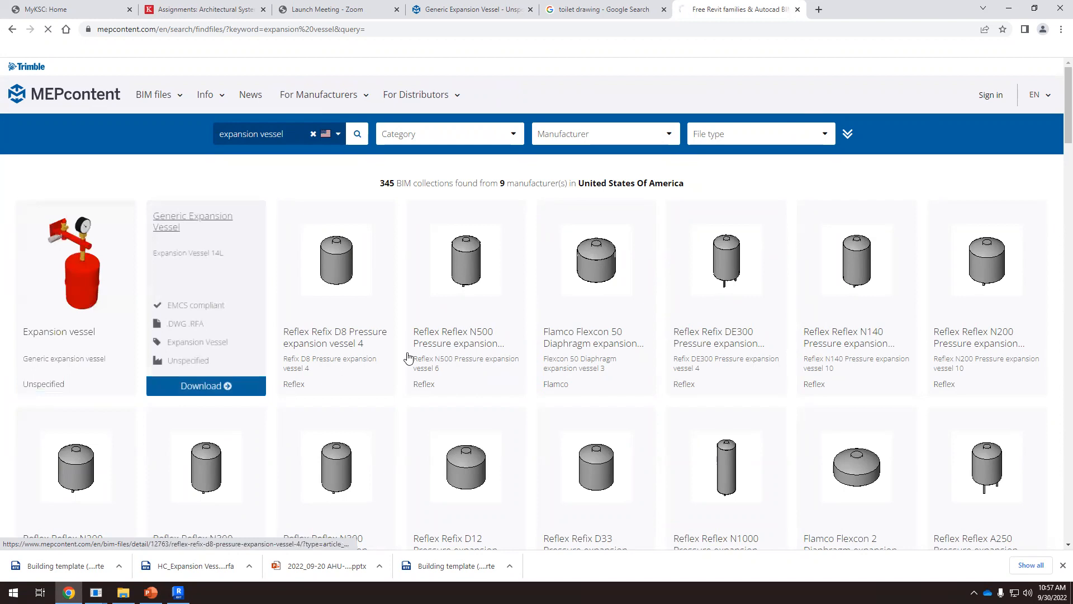
Request the download of the family file HC_Expansion Vessel_MEPcontent_Generic.rfa from the product page
scroll(409, 332, "down", 6)
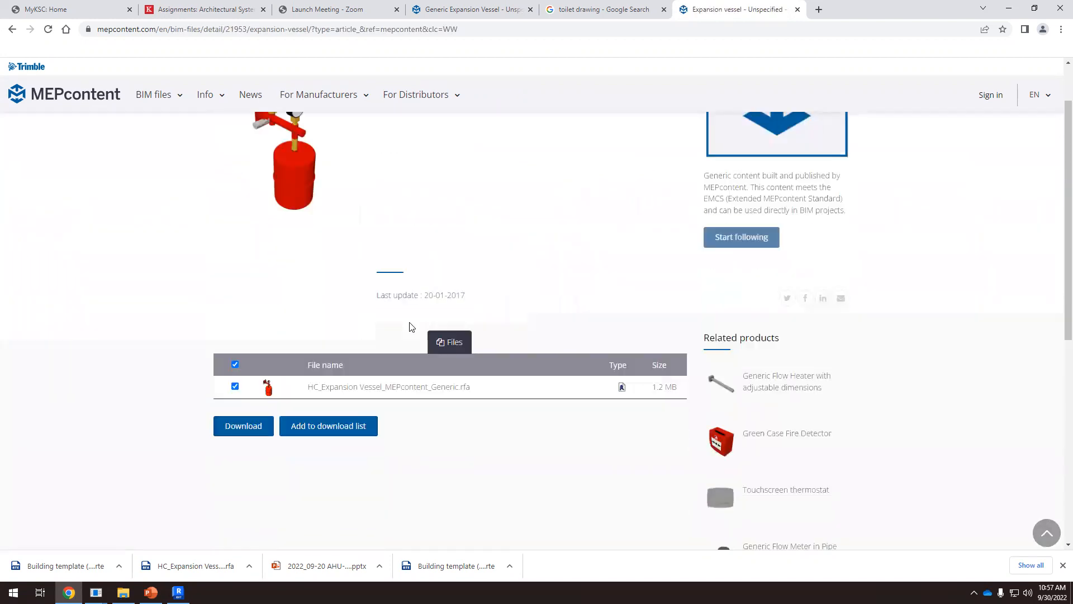
scroll(413, 345, "up", 3)
scroll(416, 347, "up", 3)
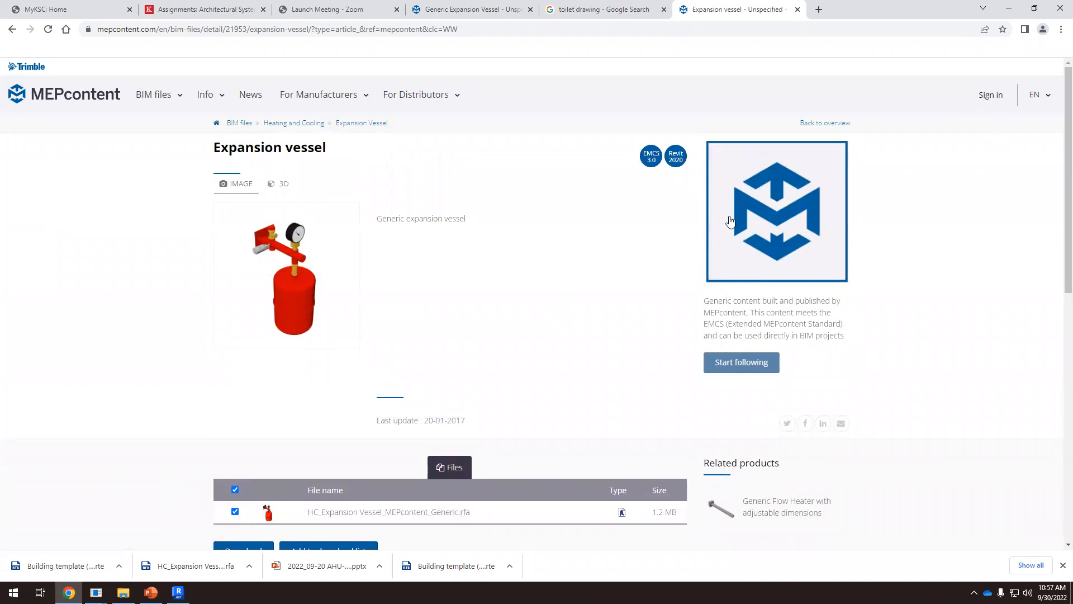
scroll(529, 300, "down", 3)
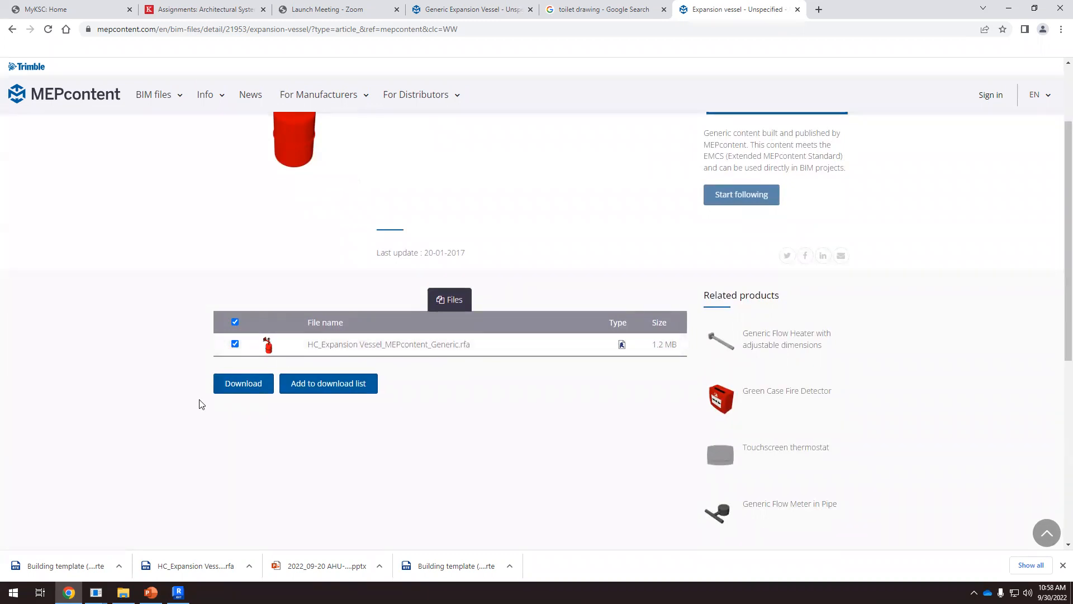
left_click(246, 392)
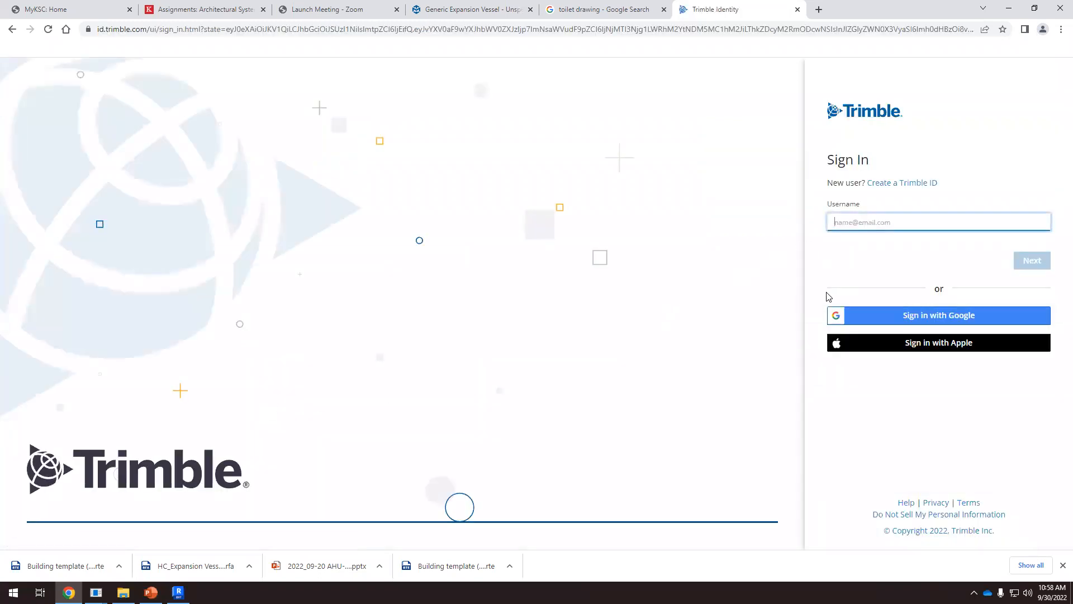
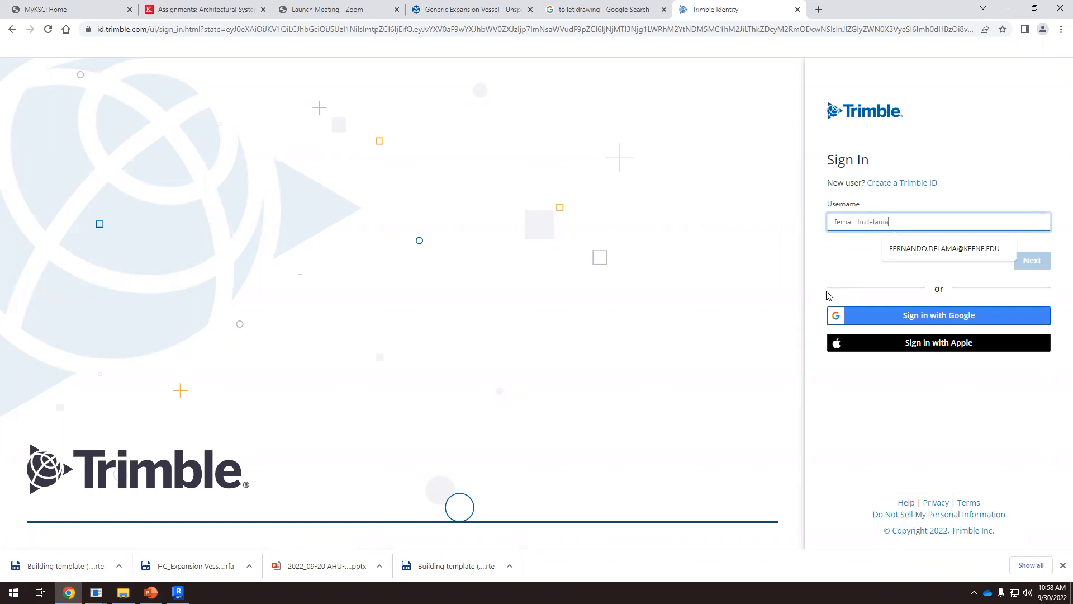
Sign in to Trimble with the account e-mail and password so the expansion vessel download can proceed
left_click(982, 248)
left_click(1032, 265)
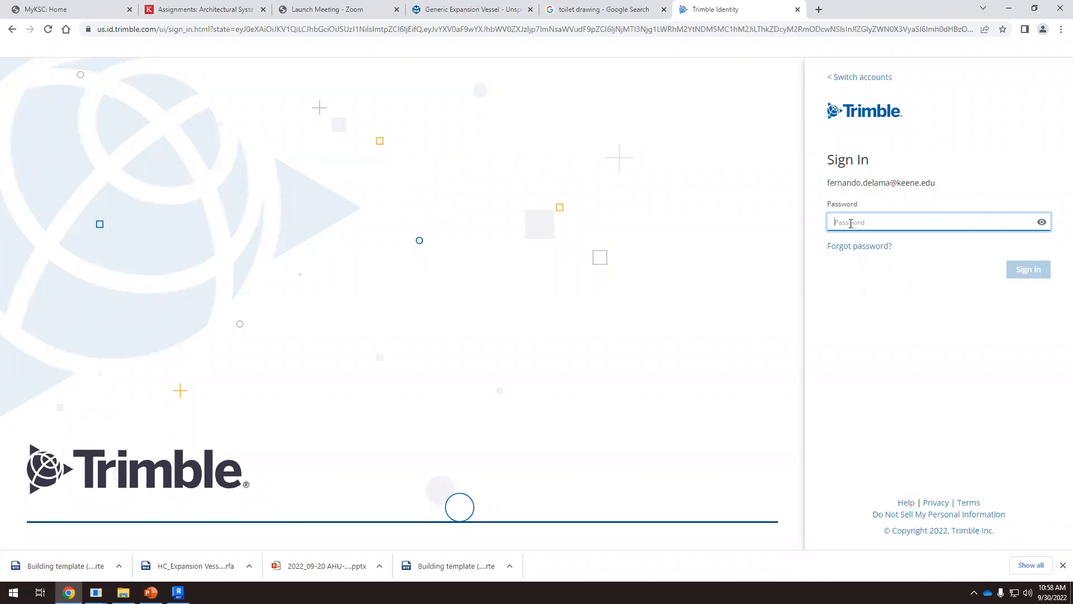
type("•")
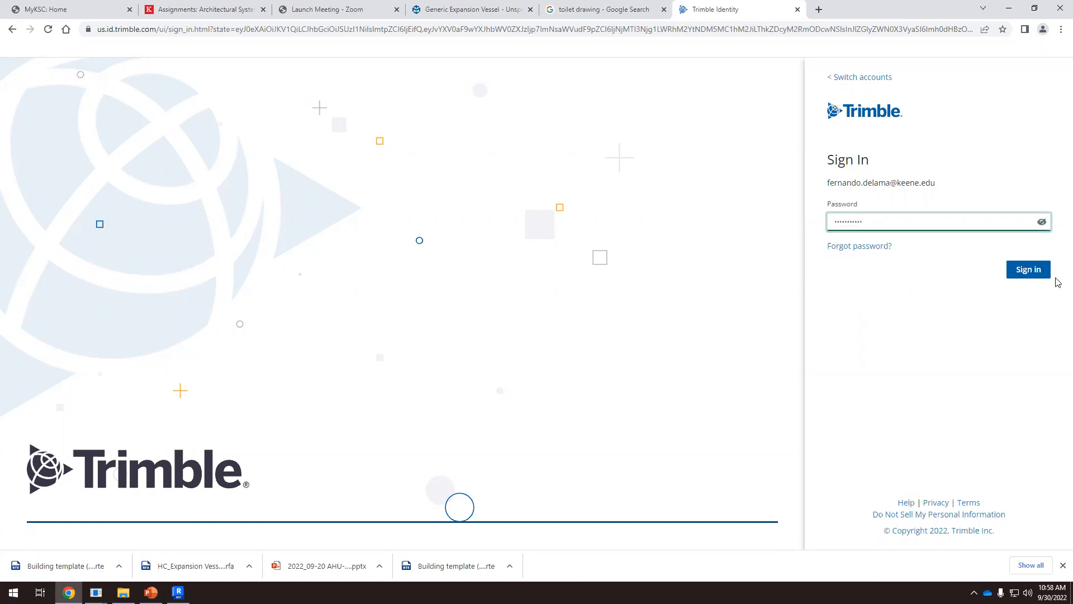
left_click(1032, 269)
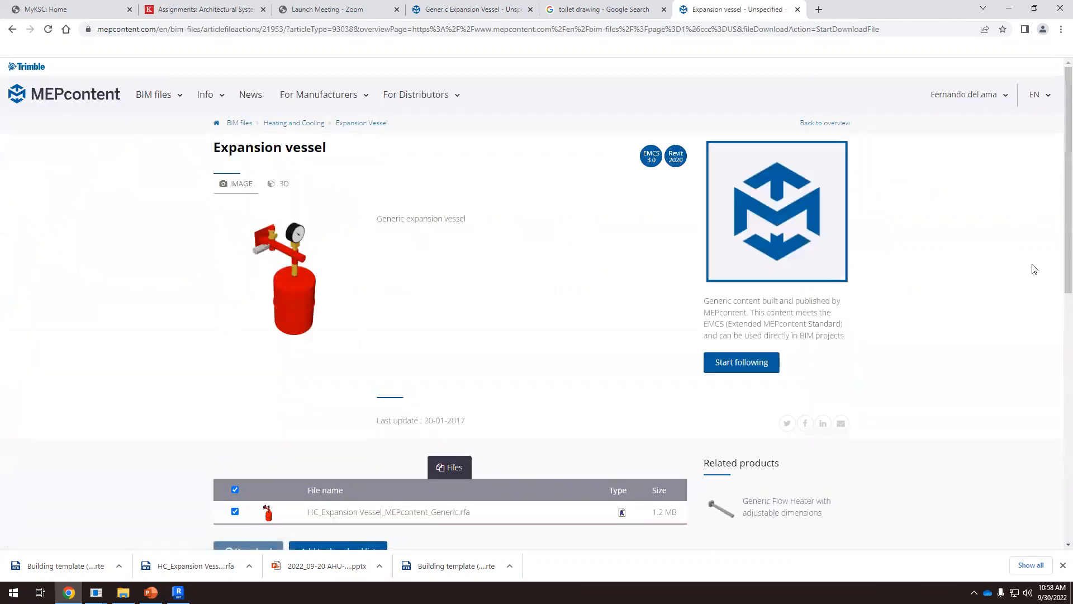
Load the downloaded HC_Expansion Vessel_MEPcontent_Generic.rfa family from the Downloads folder into the Revit building model
scroll(366, 302, "down", 5)
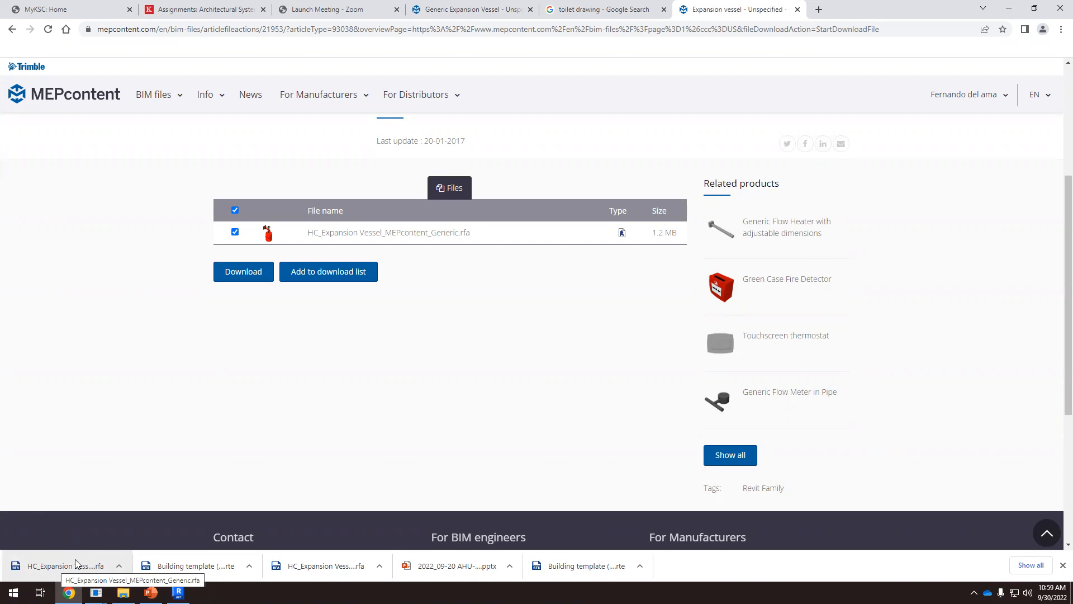
left_click(123, 592)
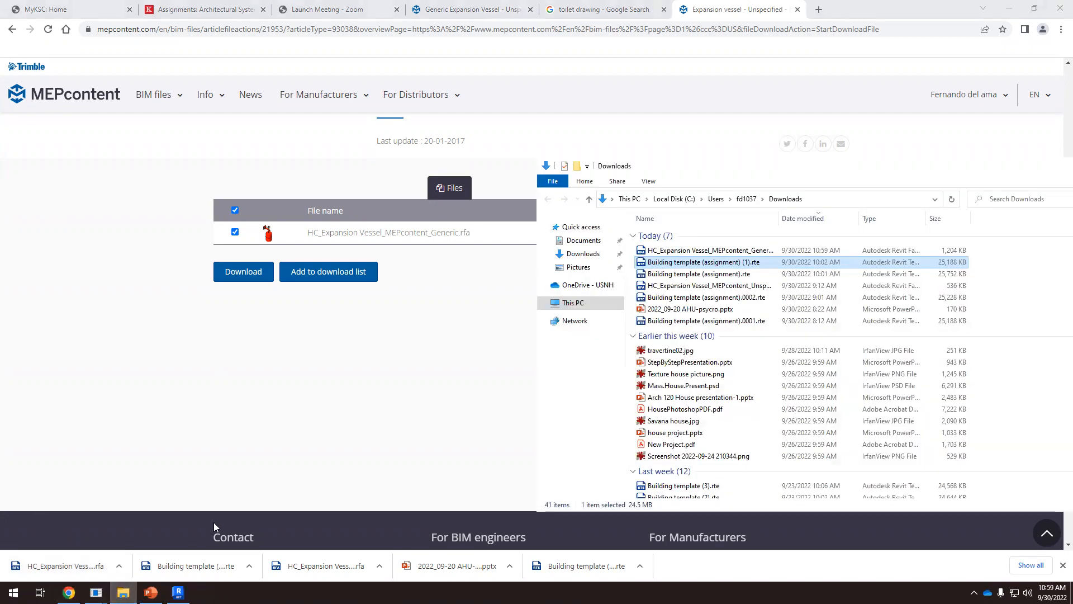
left_click(708, 250)
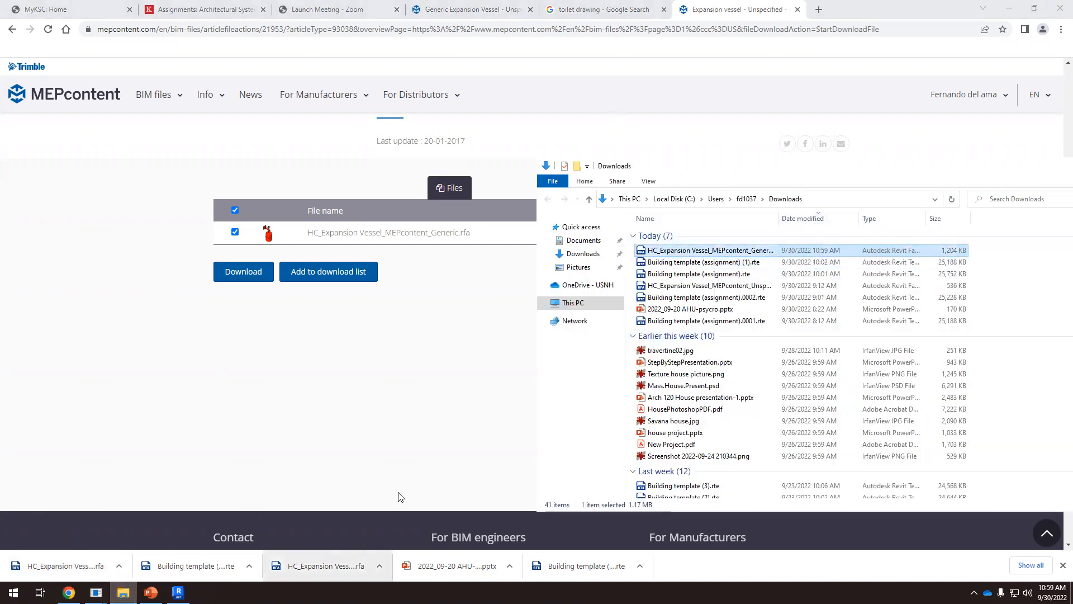
left_click(178, 592)
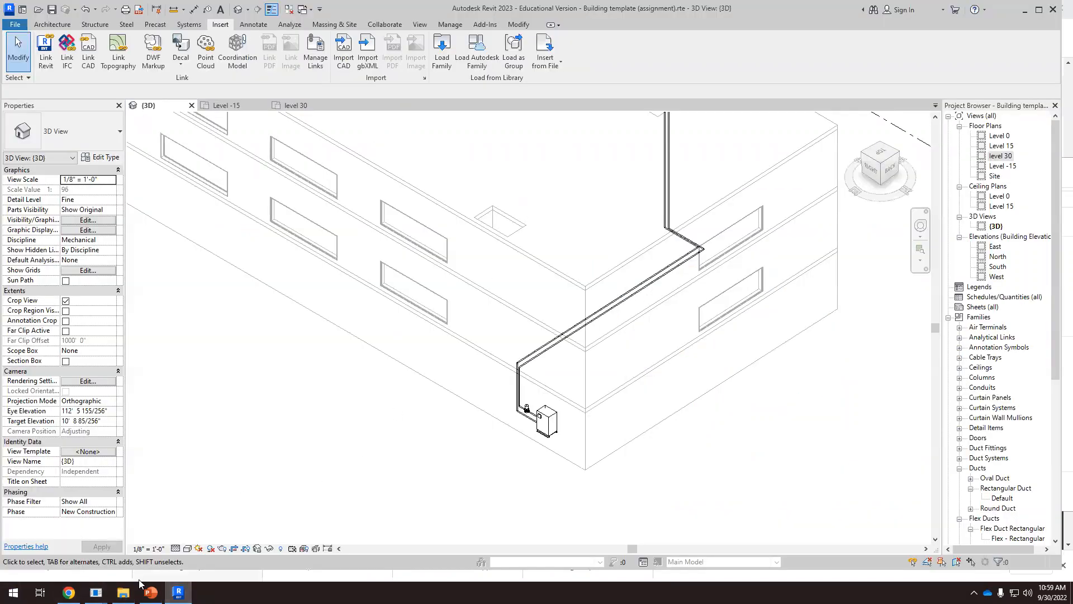
left_click(123, 592)
left_click_drag(718, 255, 378, 361)
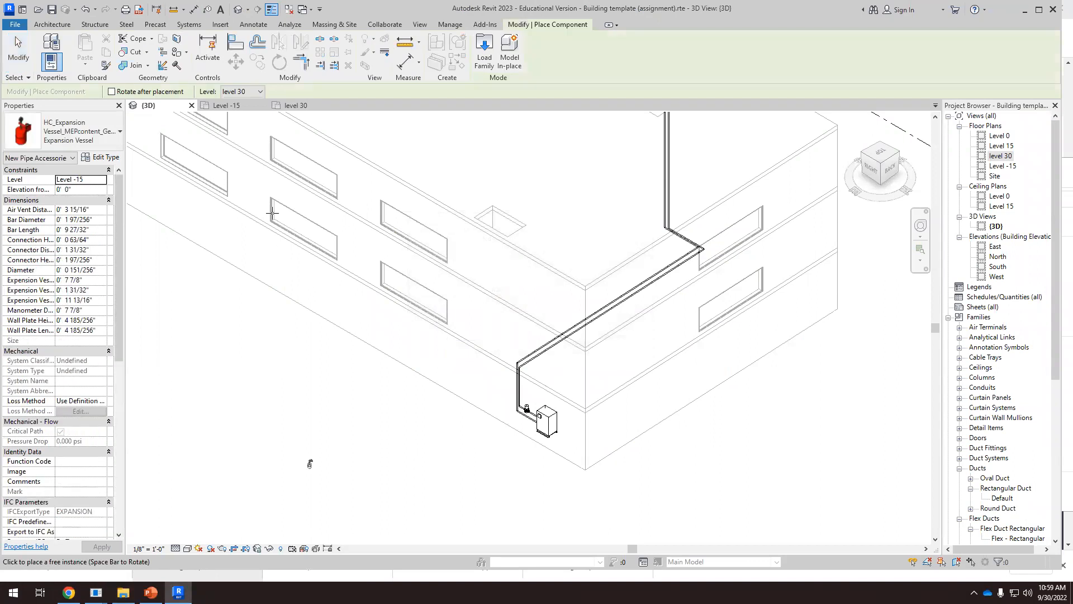
Review the component types available for placement, including the two expansion vessel families
left_click(109, 137)
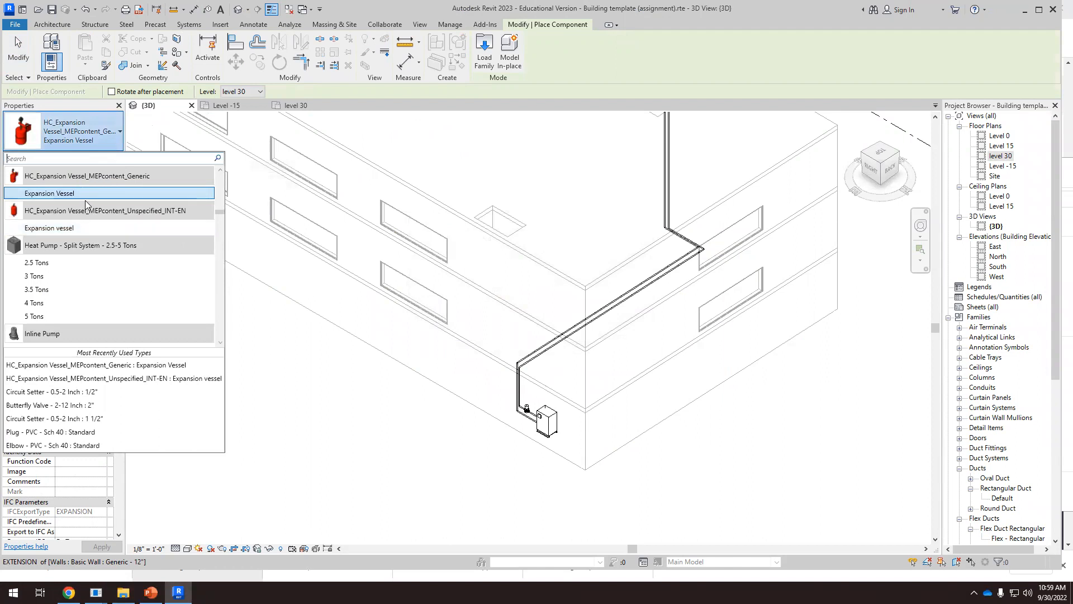
mouse_move(83, 215)
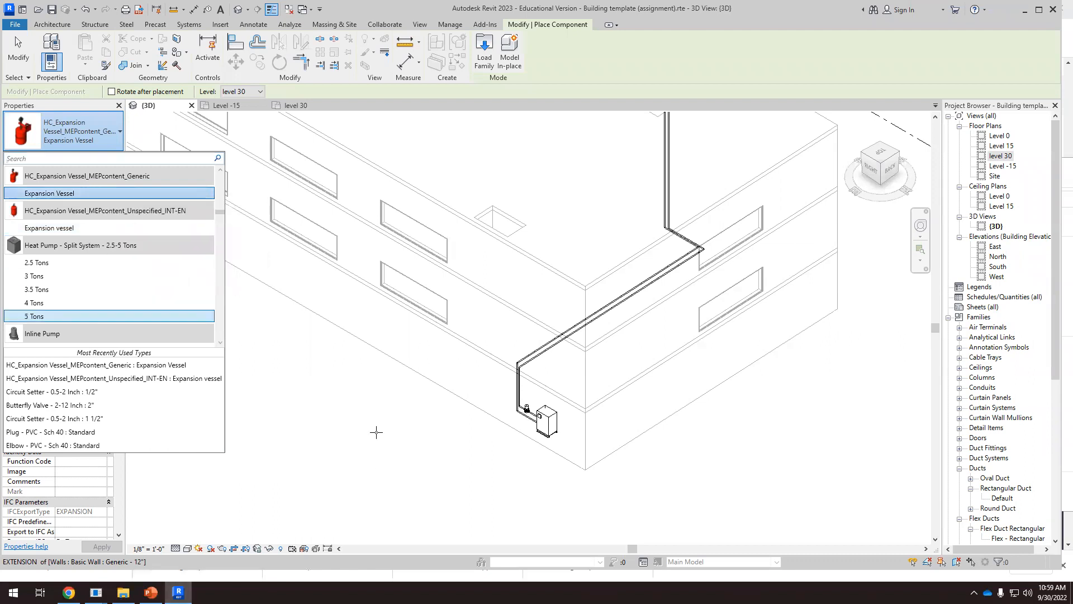
left_click(761, 14)
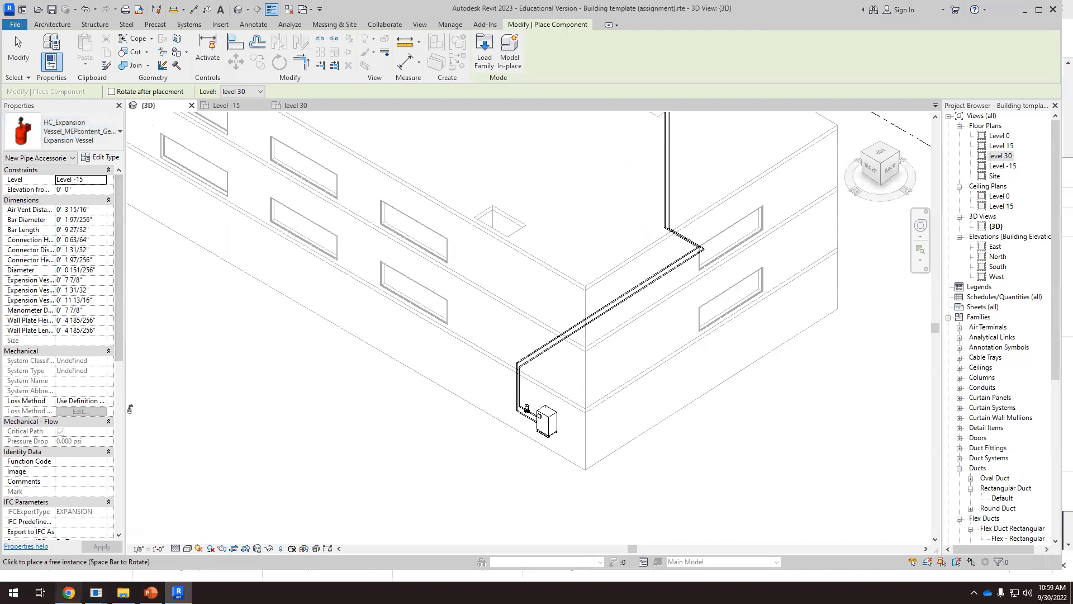
Switch to the ARCH-370 course site in the browser and open its Modules page at the 00 REVIT TEMPLATES module
key("alt+Tab")
left_click(195, 10)
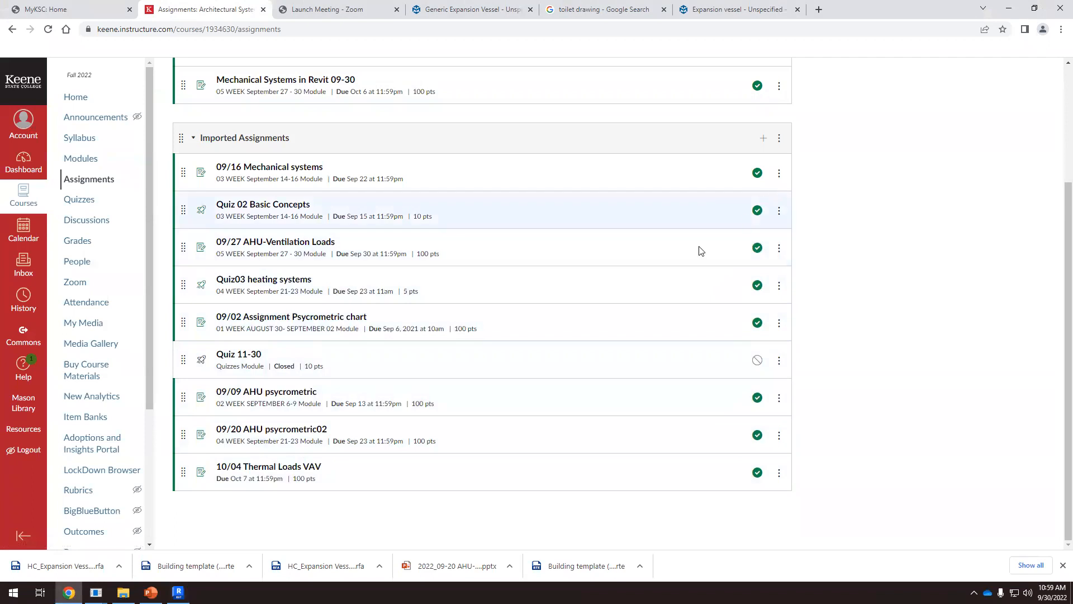
scroll(392, 304, "up", 2)
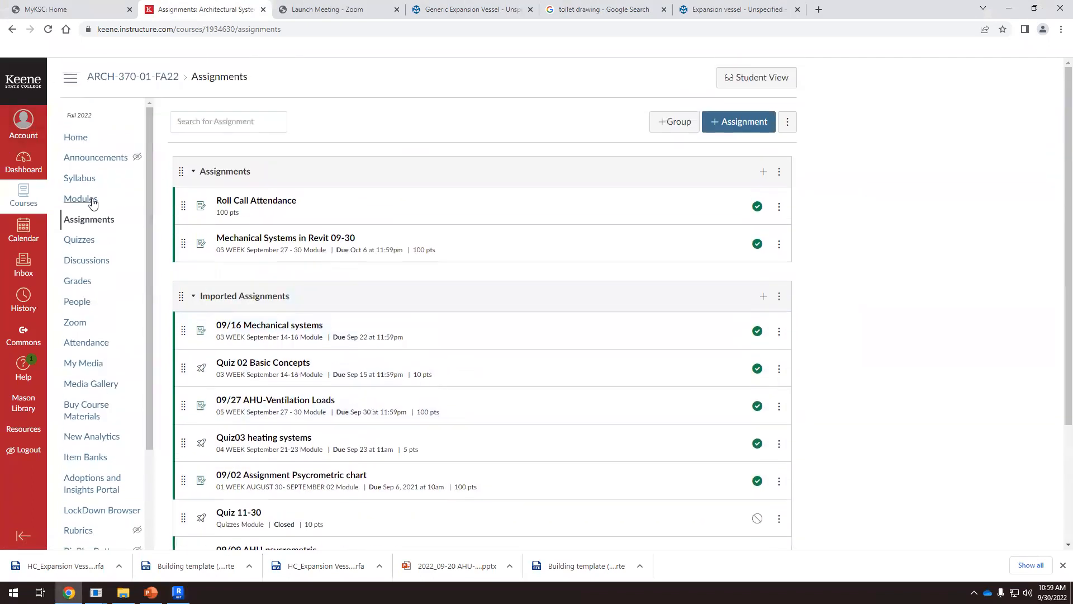
left_click(118, 199)
scroll(505, 333, "down", 10)
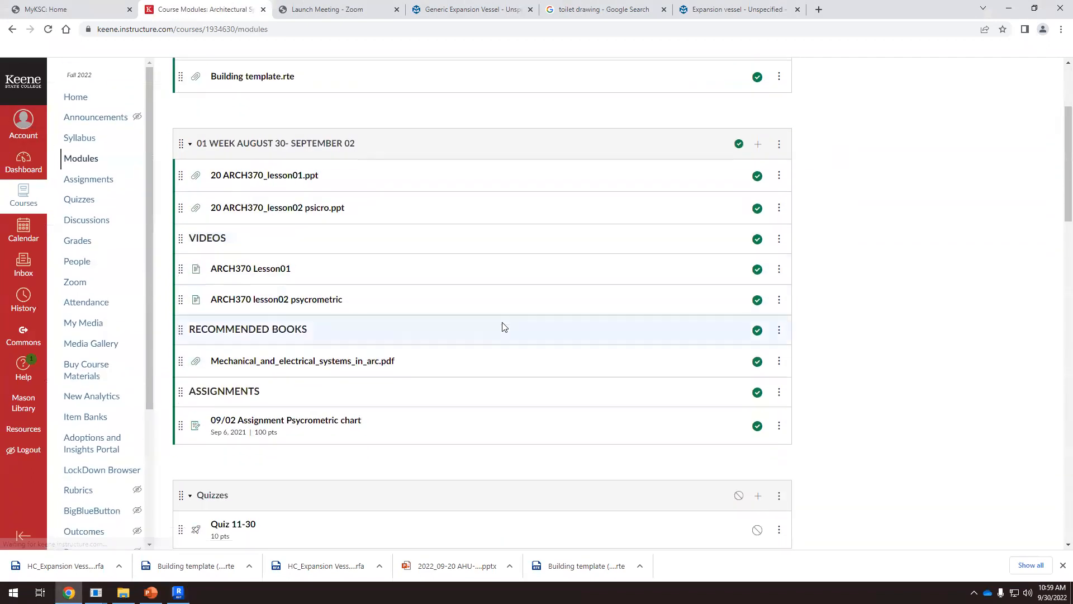
scroll(501, 323, "down", 5)
scroll(499, 320, "up", 15)
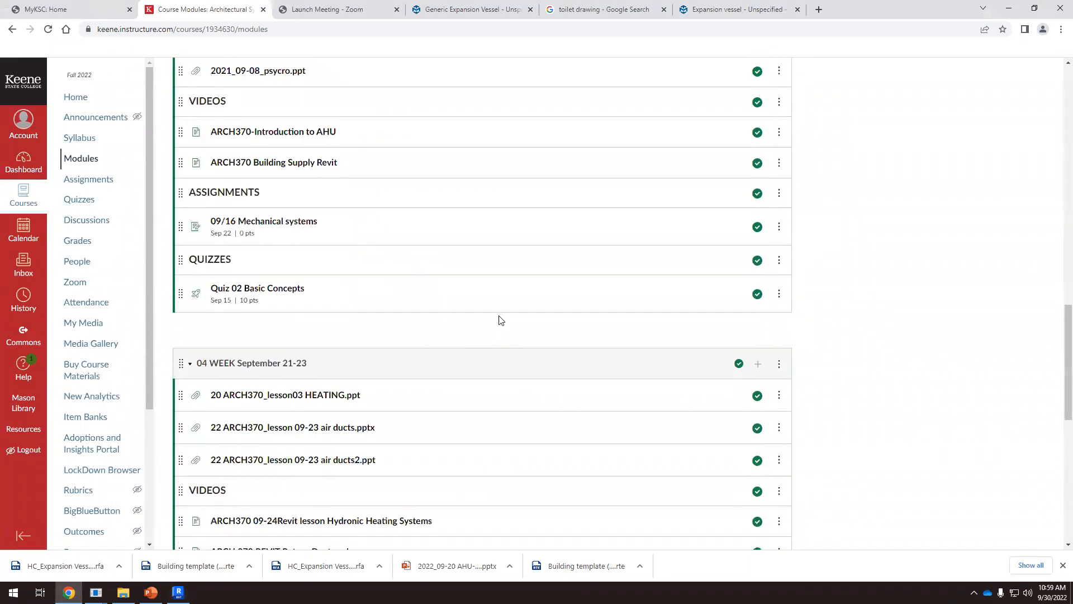
scroll(500, 320, "up", 5)
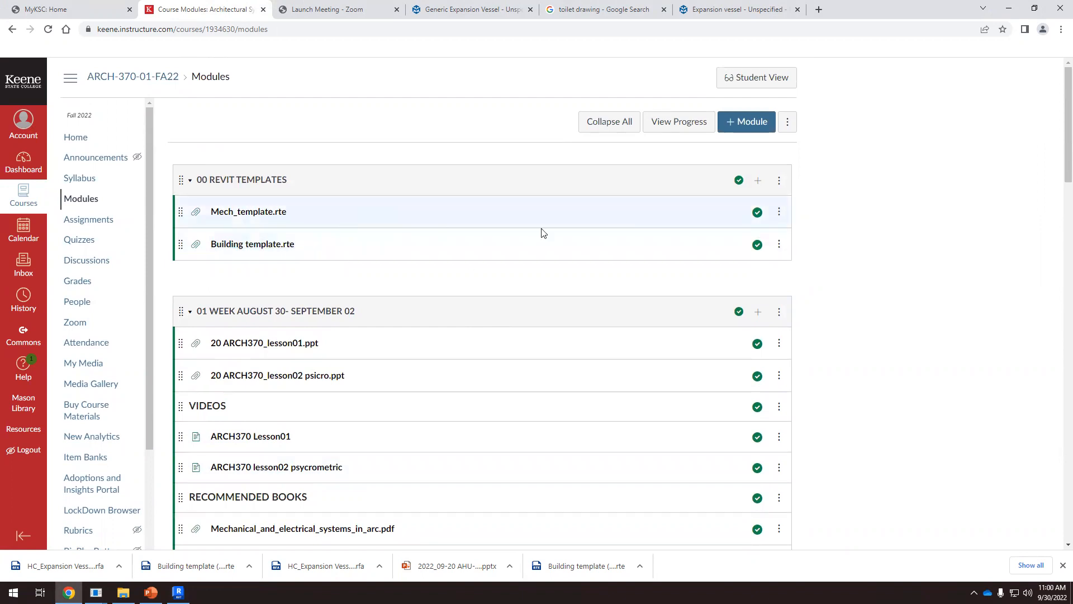
Upload HC_Expansion Vessel_MEPcontent_Generic.rfa and HC_Expansion Vessel_MEPcontent_Unspecified_INT-EN.rfa from Downloads as new file items in the 00 REVIT TEMPLATES module
left_click(758, 181)
left_click(466, 217)
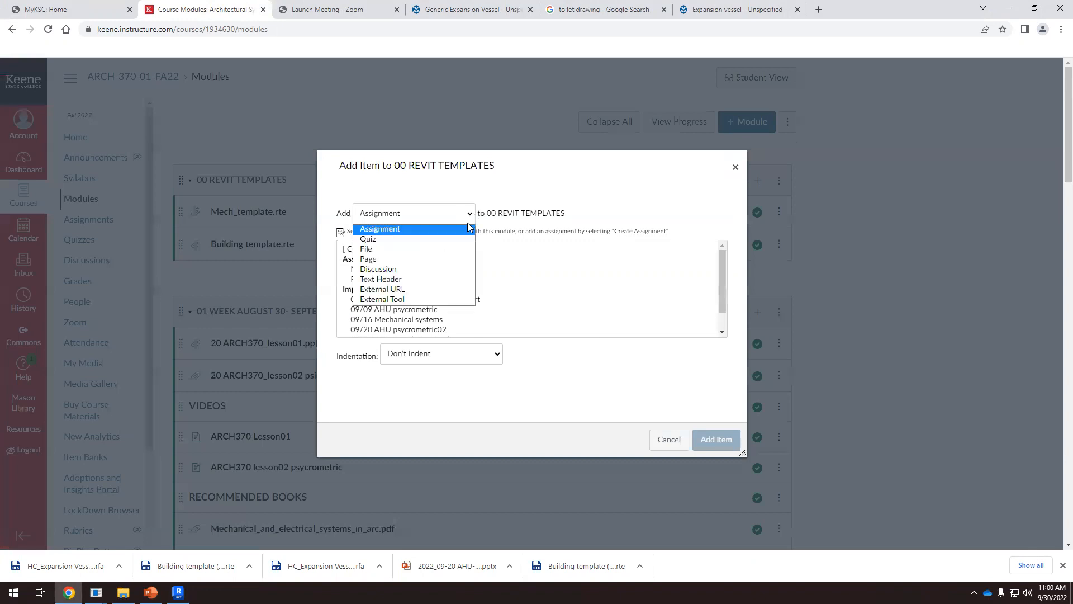
left_click(385, 257)
left_click(381, 248)
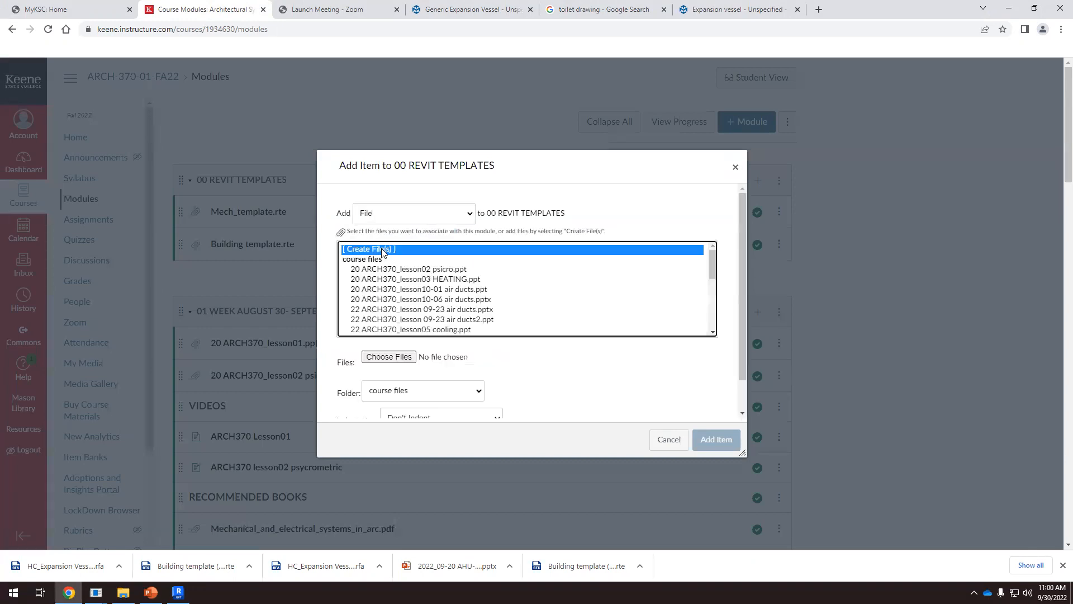
left_click(386, 356)
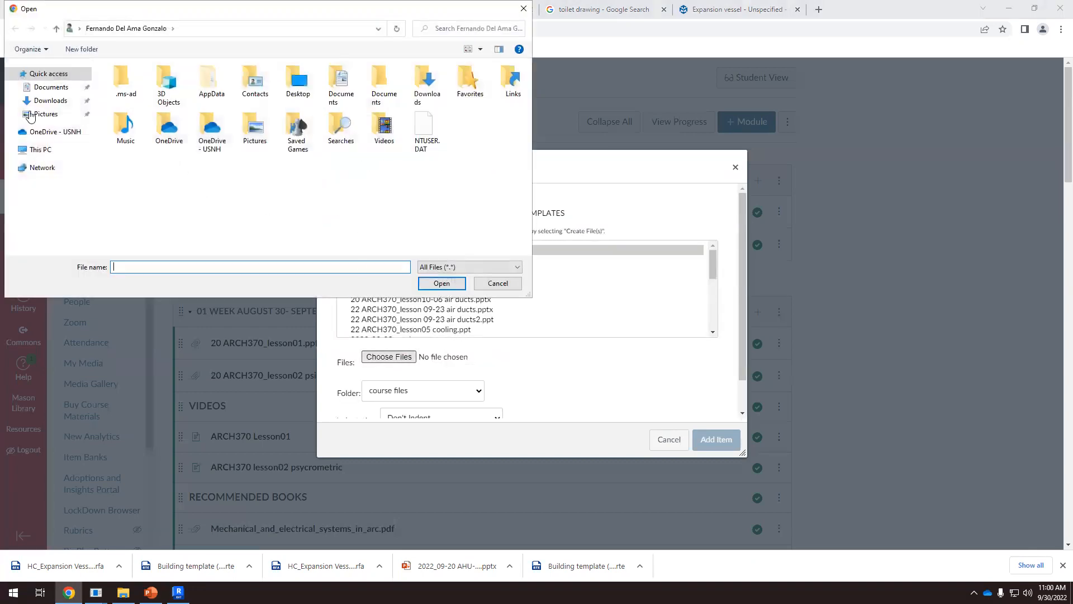
left_click(55, 101)
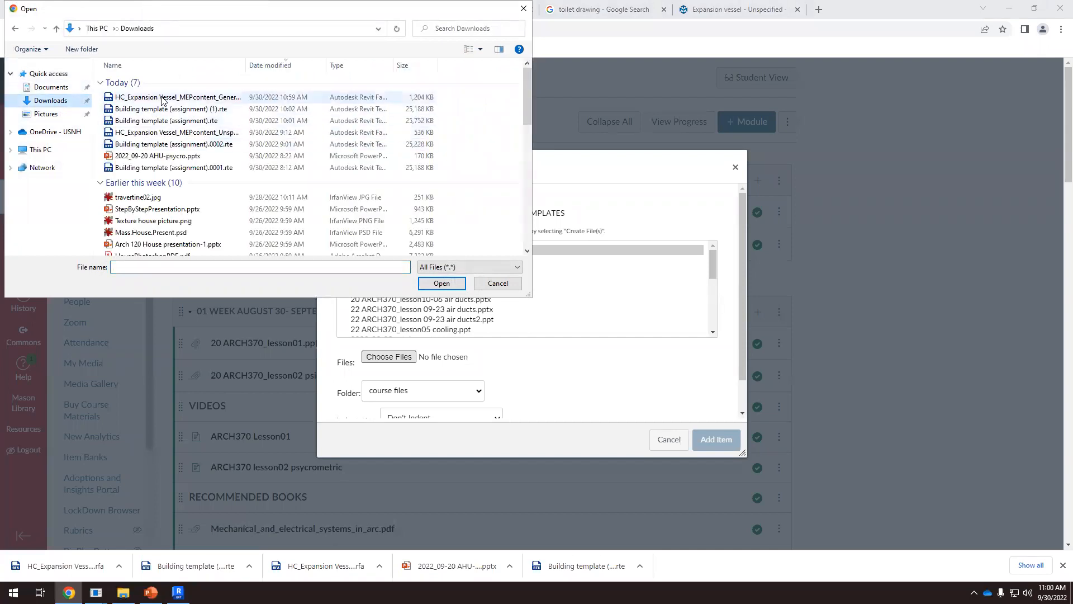
left_click(162, 97)
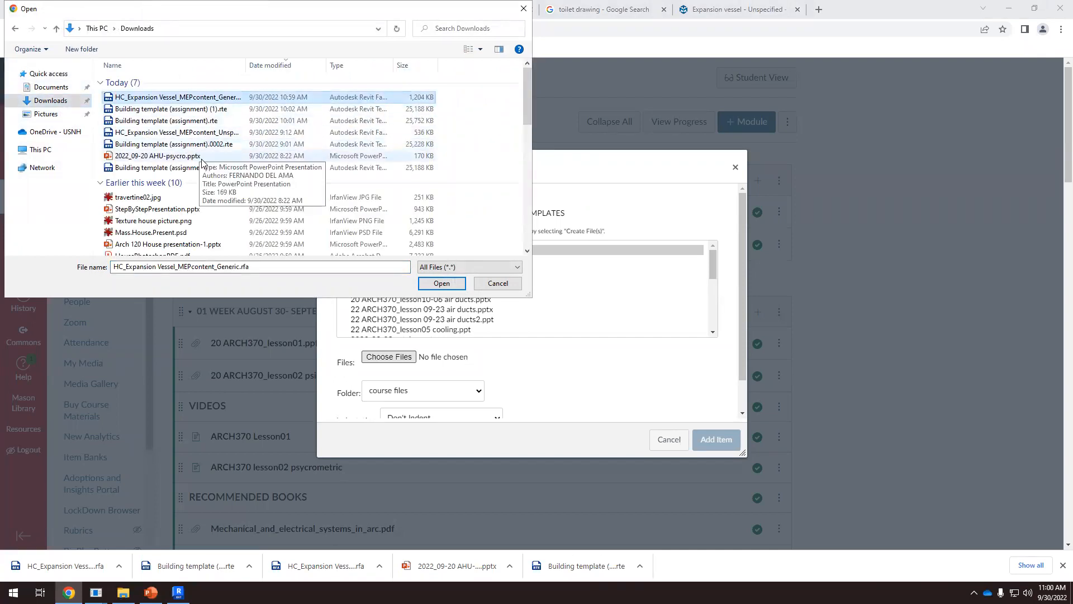
left_click(179, 133, "ctrl")
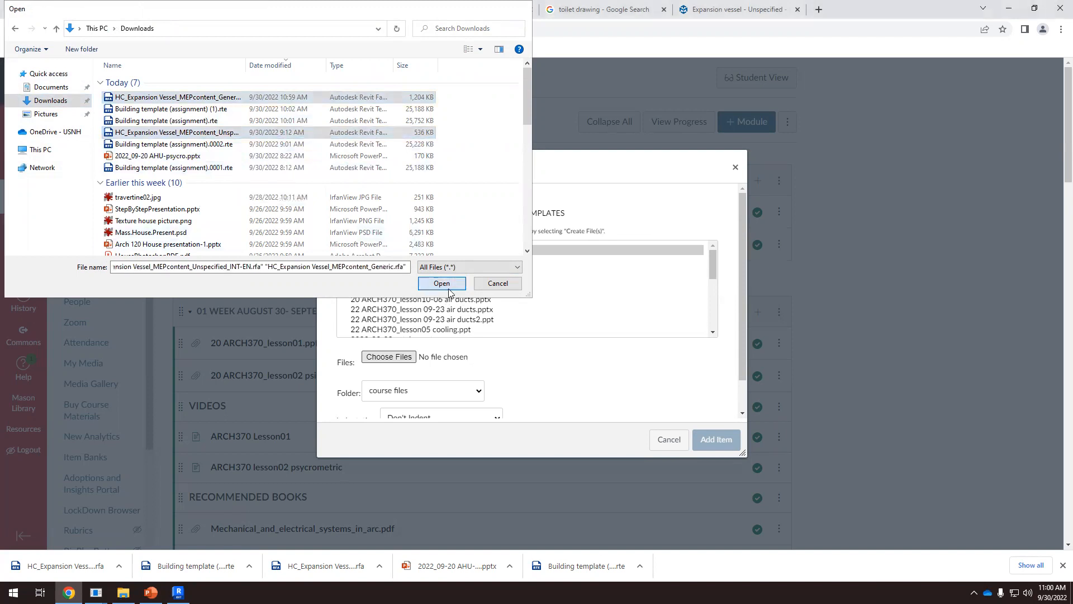
left_click(441, 283)
left_click(733, 446)
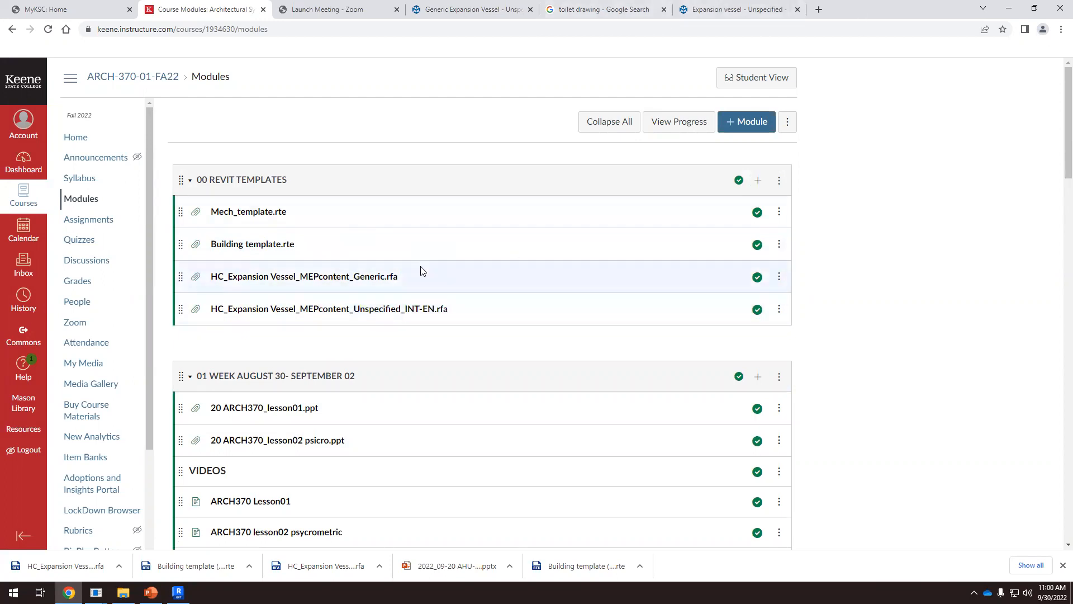
left_click(721, 10)
scroll(476, 257, "down", 2)
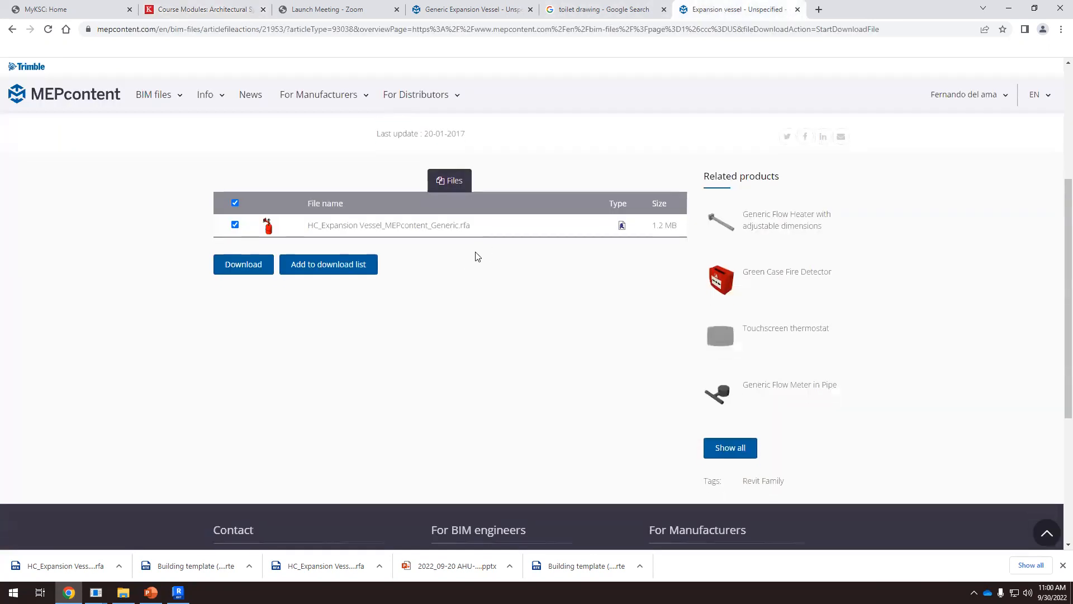
scroll(480, 246, "up", 2)
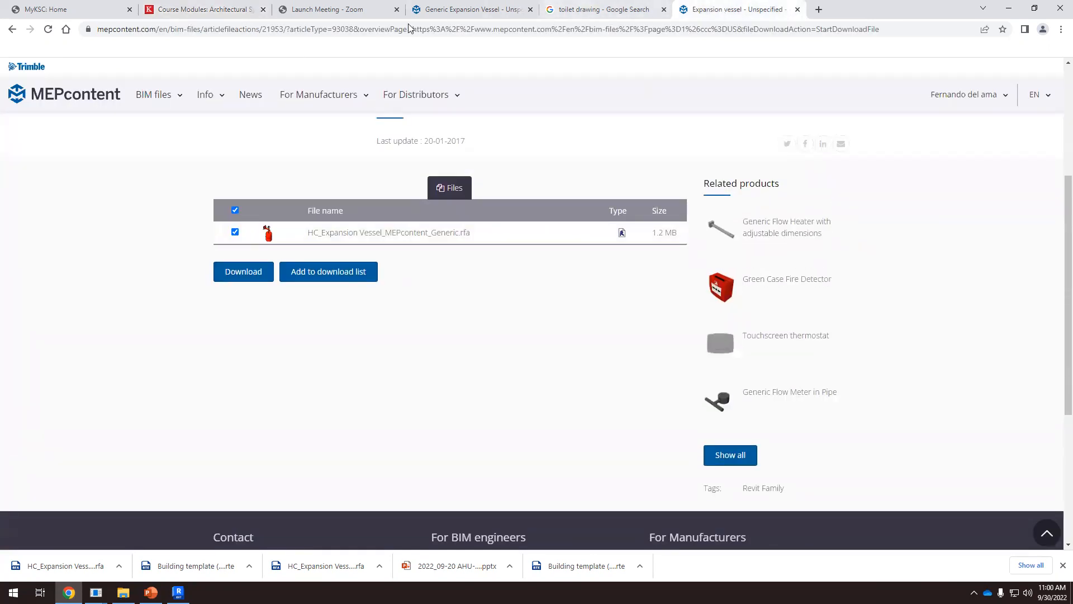
left_click(208, 9)
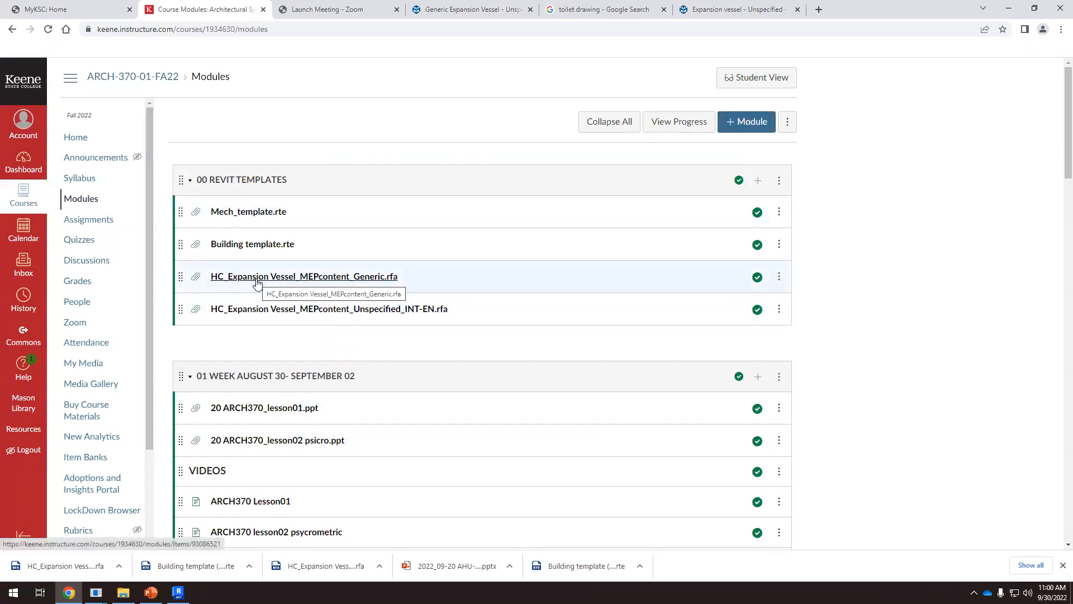
Return to MEPcontent, open the listing of all BIM files and browse the available product families
left_click(690, 13)
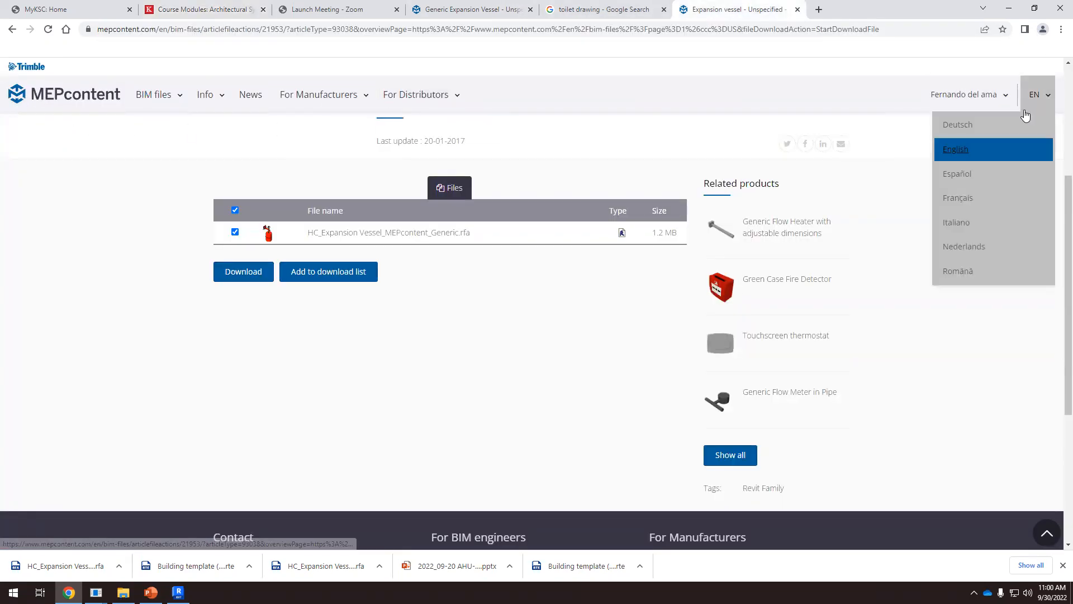
mouse_move(148, 104)
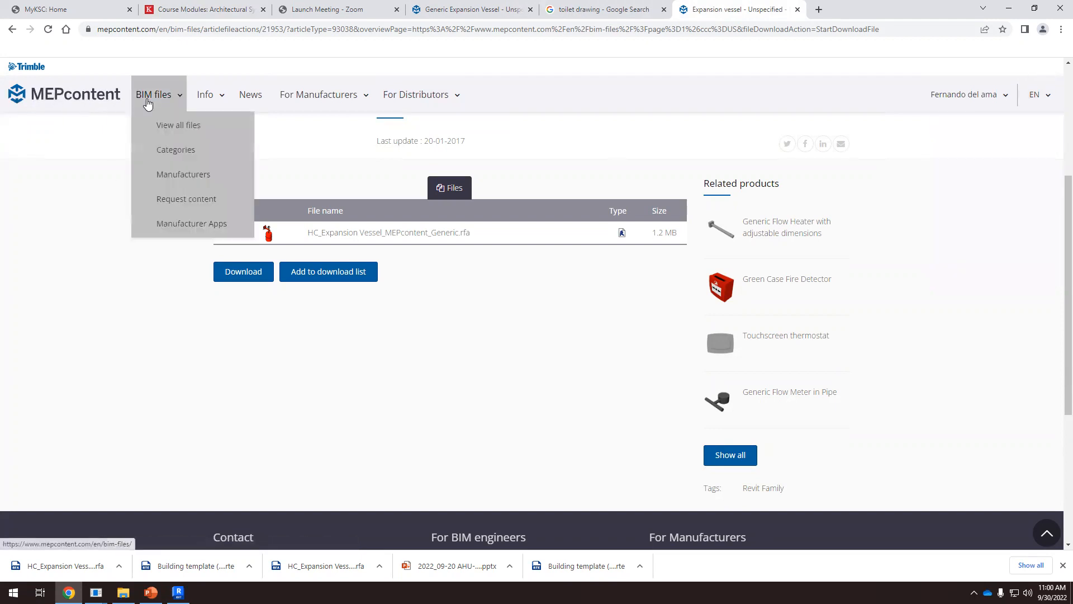
left_click(174, 131)
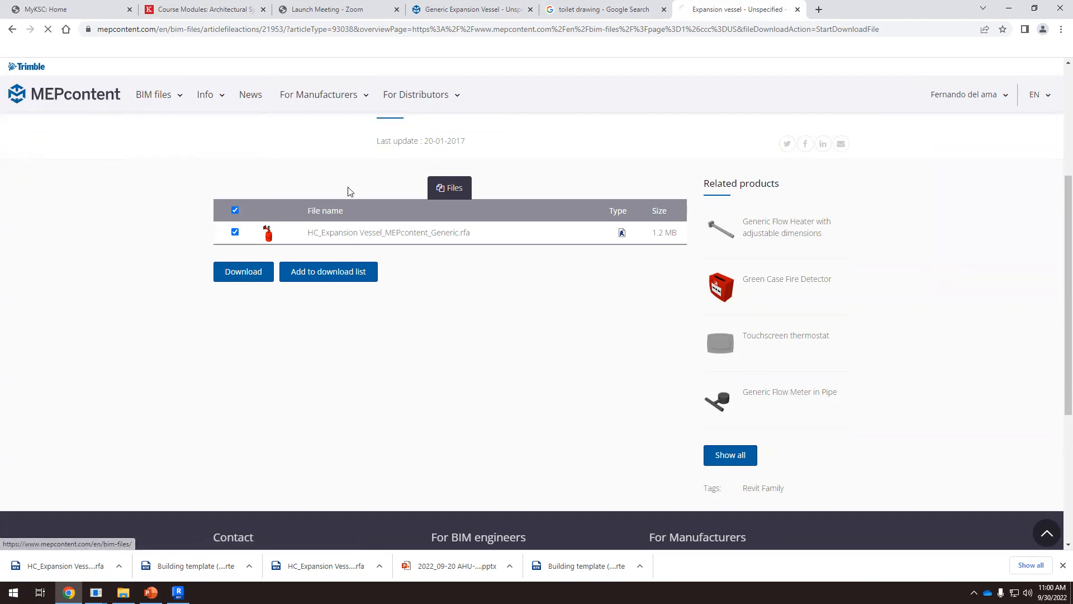
scroll(429, 328, "down", 9)
scroll(428, 329, "down", 15)
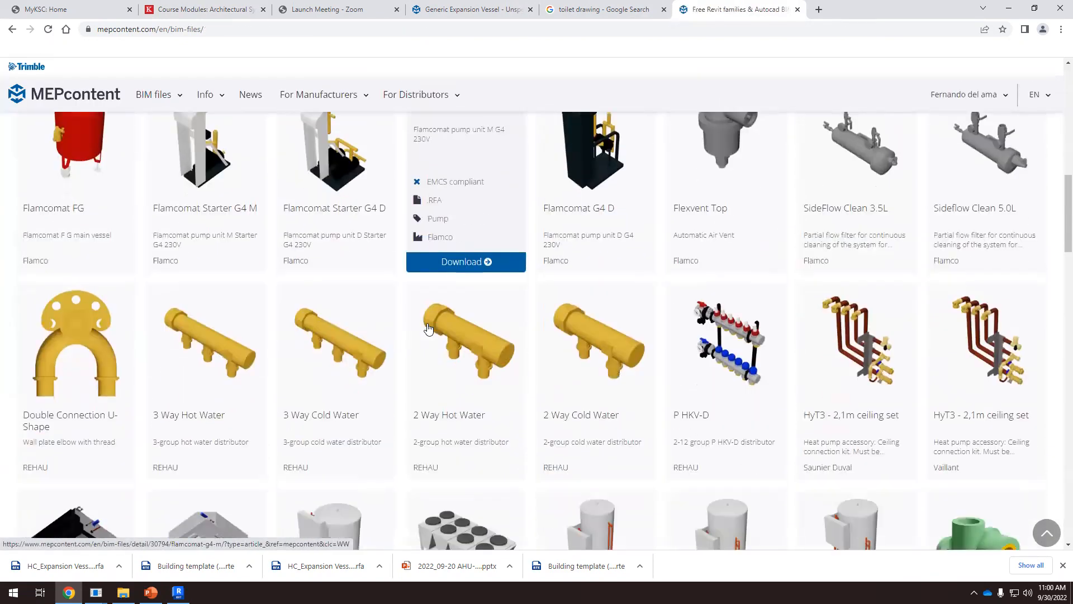
scroll(428, 329, "down", 10)
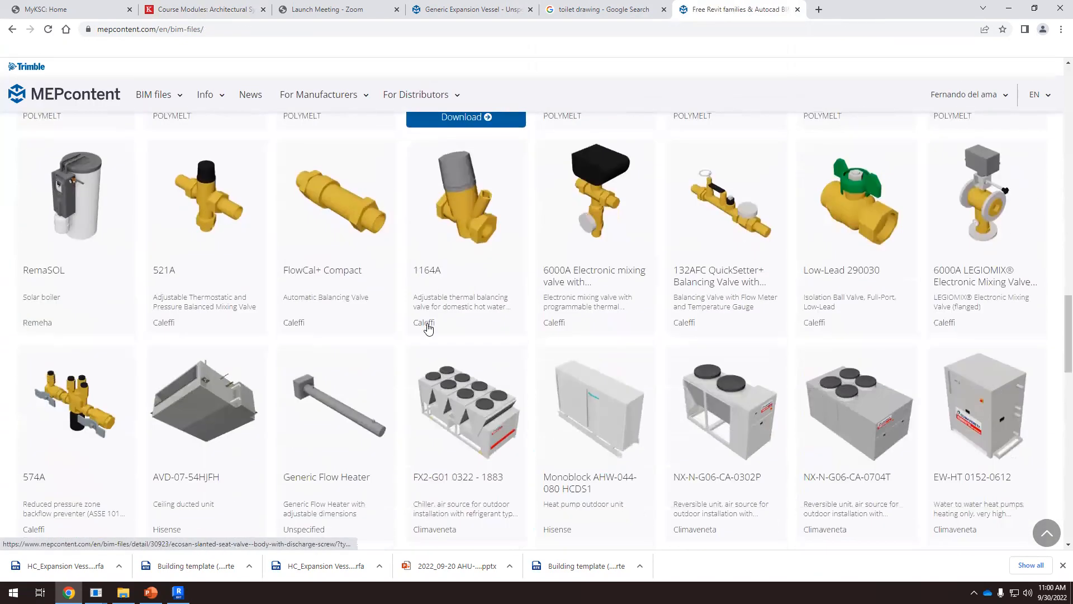
scroll(429, 327, "down", 8)
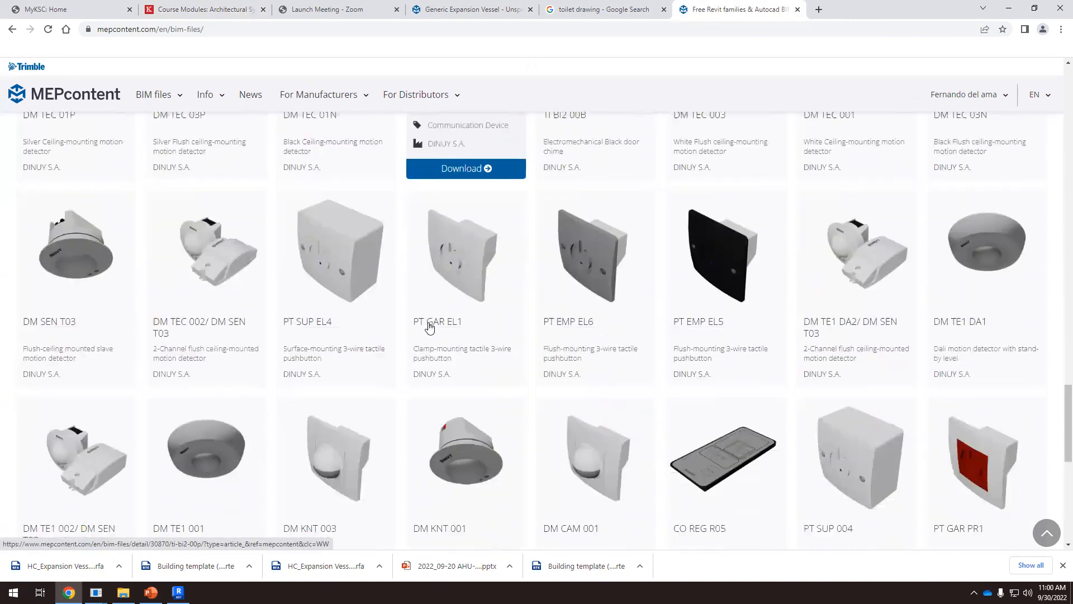
scroll(430, 326, "up", 20)
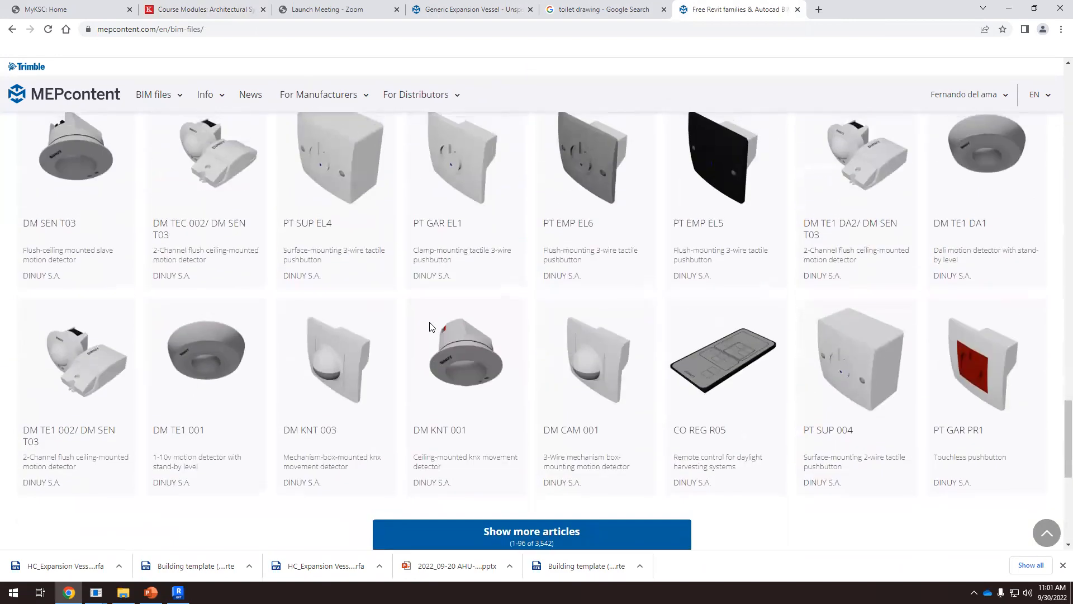
scroll(431, 327, "up", 15)
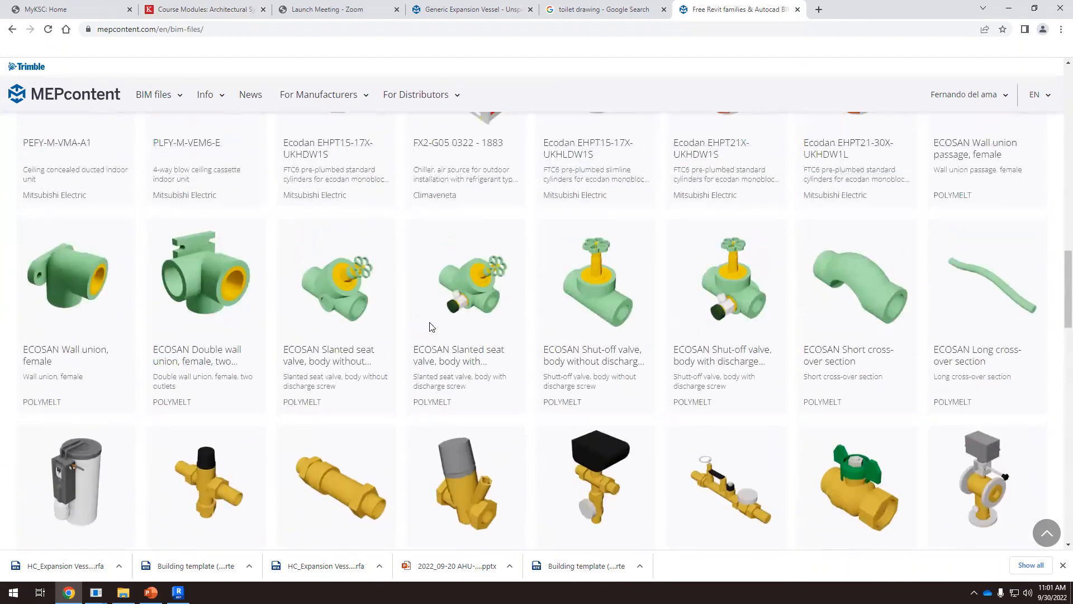
scroll(497, 288, "up", 7)
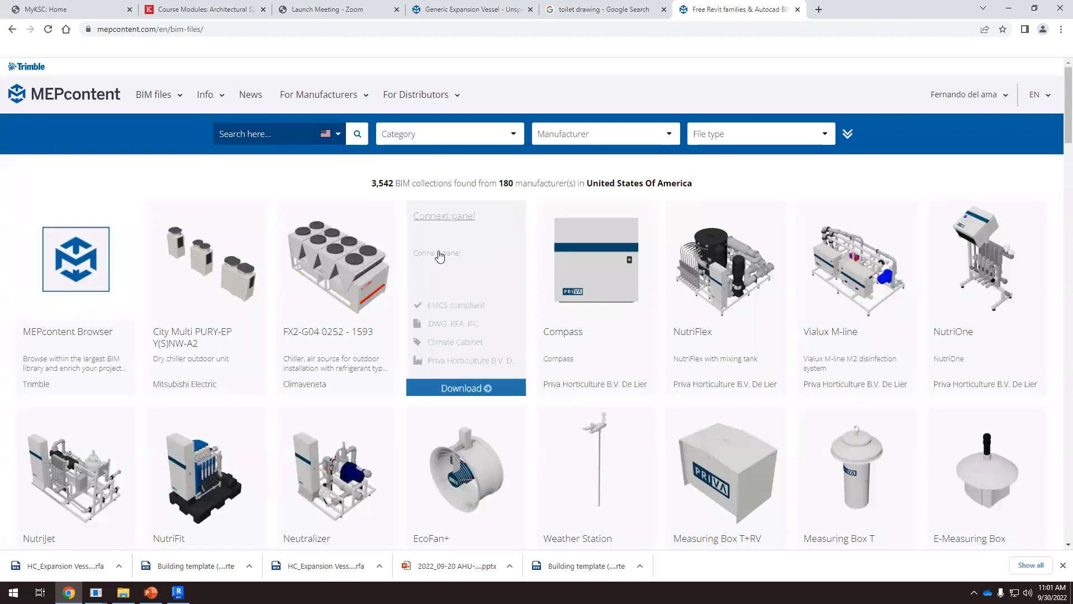
Switch back to Revit, end the expansion vessel placement and bring the basement boiler and inline pump into close view
left_click(179, 593)
scroll(519, 264, "down", 5)
middle_click_drag(616, 346, 632, 372, "shift")
scroll(553, 379, "up", 3)
middle_click_drag(553, 378, 584, 376, "shift")
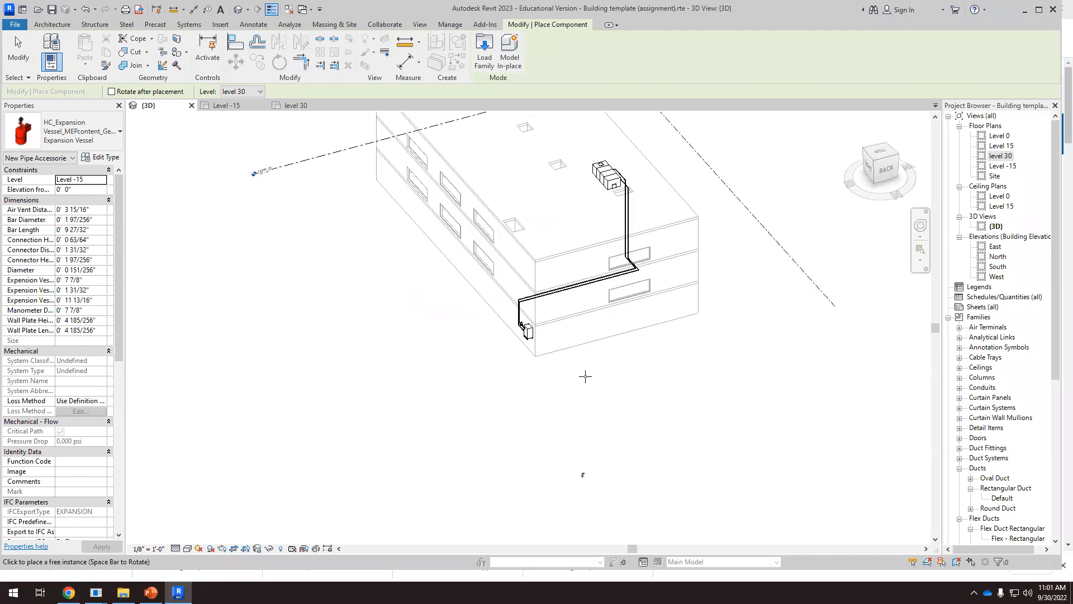
key("Escape")
scroll(535, 340, "up", 8)
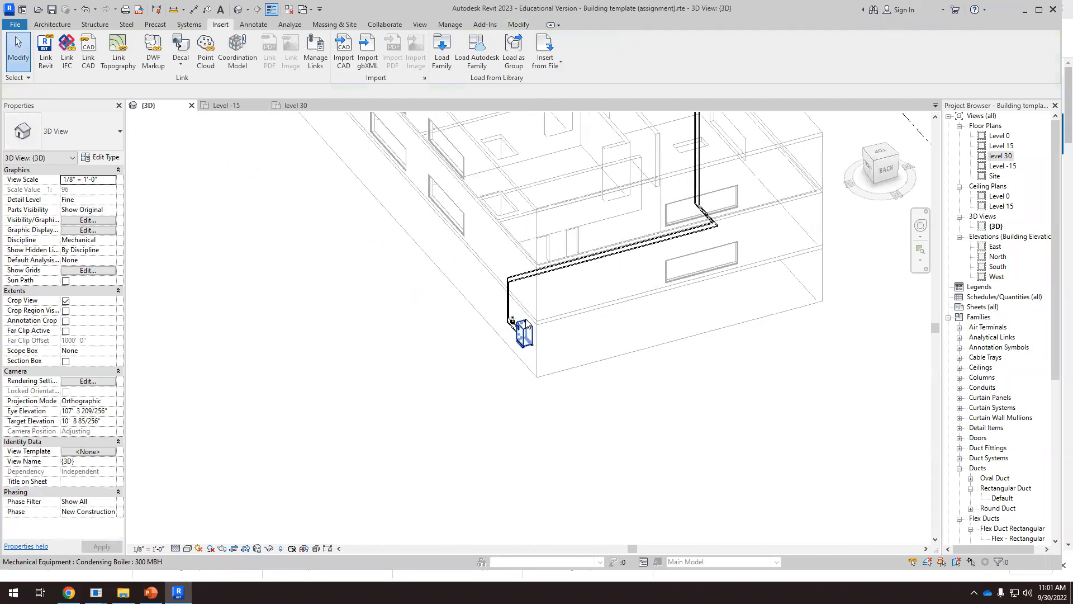
middle_click_drag(592, 326, 492, 346, "shift")
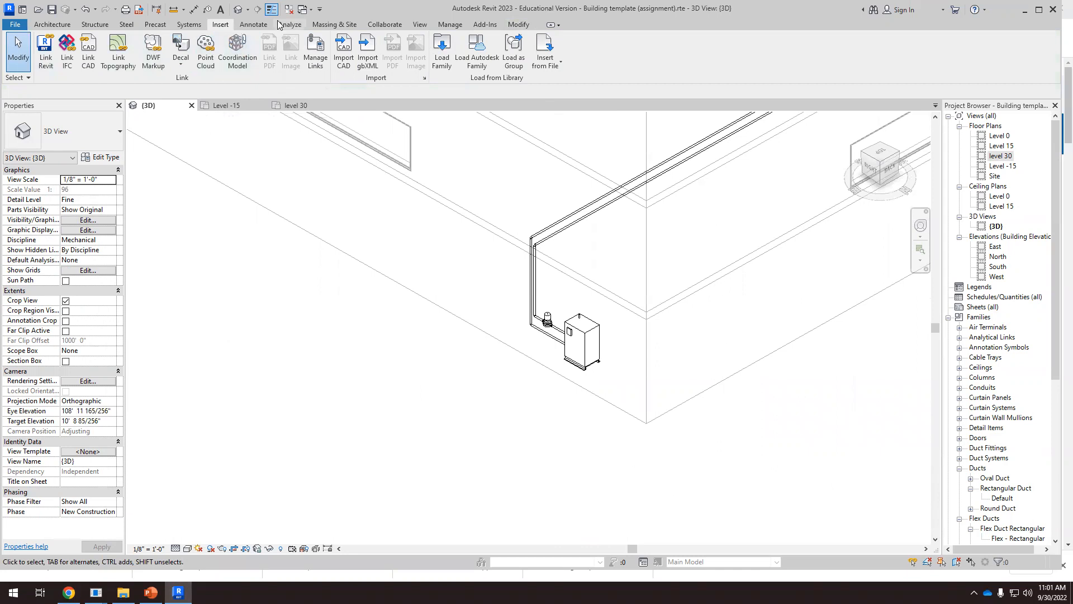
left_click(188, 24)
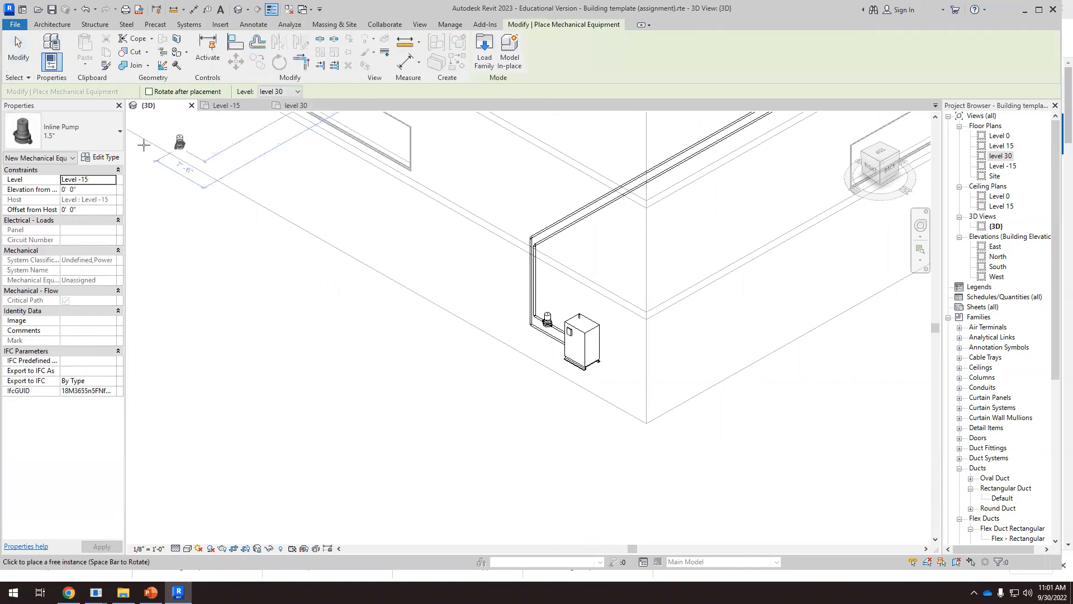
left_click(114, 137)
scroll(99, 243, "down", 6)
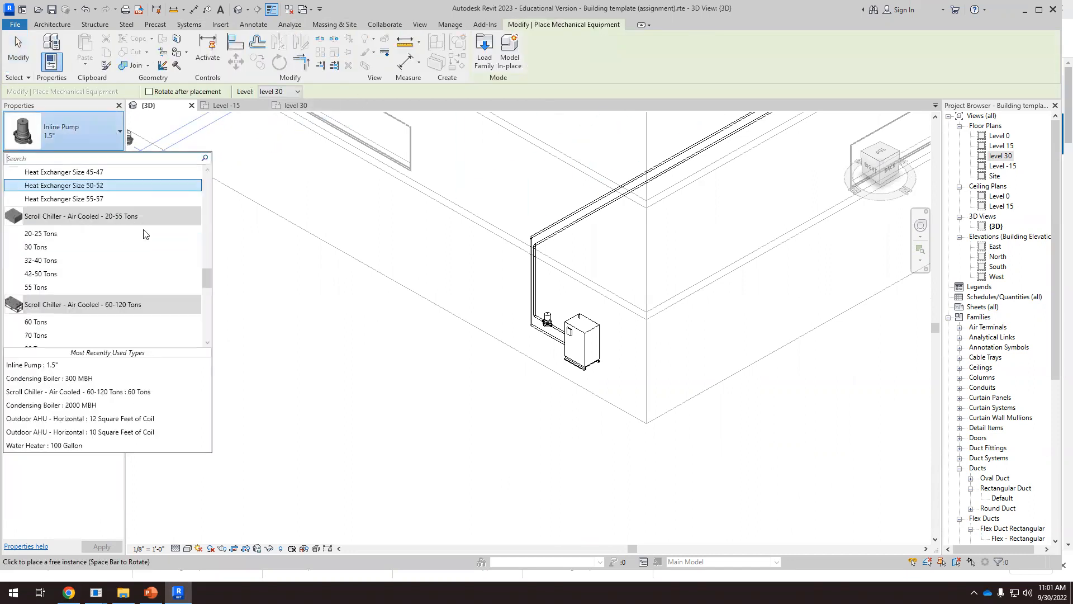
scroll(208, 304, "down", 2)
left_click_drag(213, 265, 211, 185)
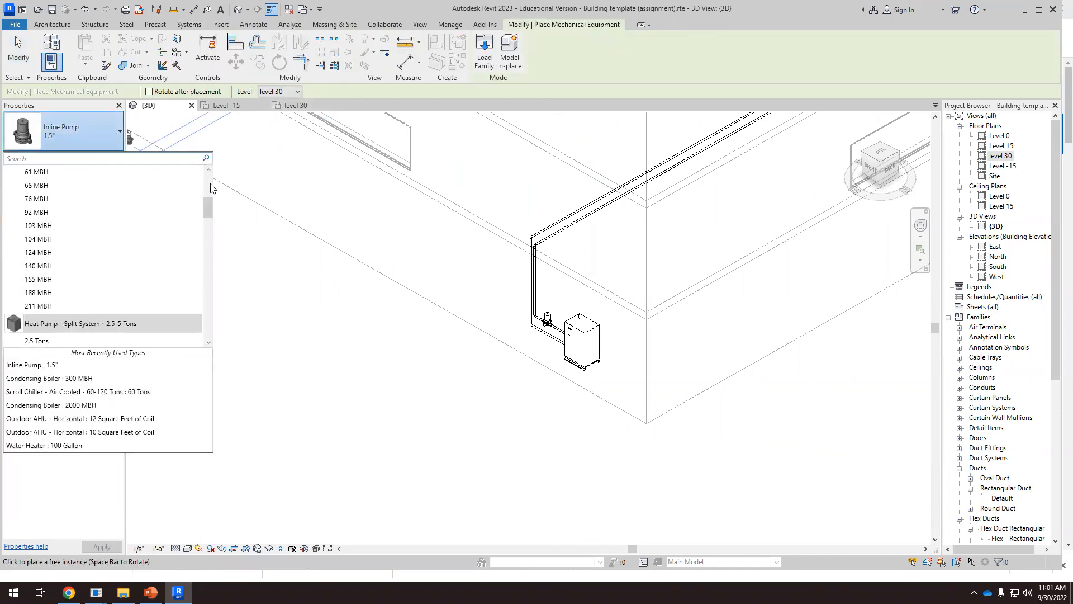
key("Escape")
key("Escape")
Place an HC_Expansion Vessel_MEPcontent_Unspecified_INT-EN component at the lower elbow of the boiler's hydronic return pipe
left_click(69, 28)
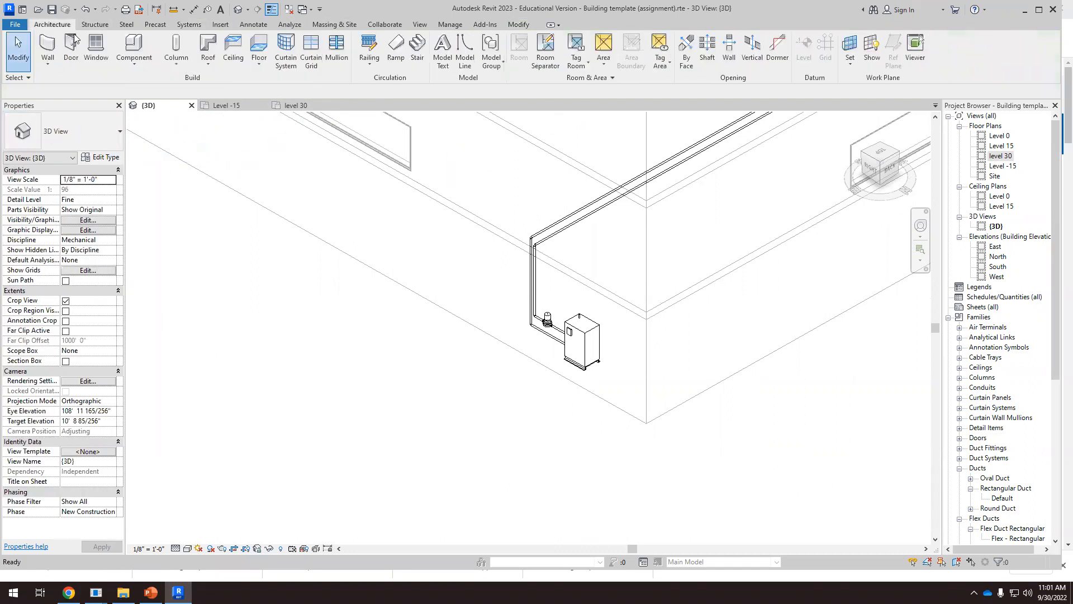
left_click(134, 59)
left_click(160, 85)
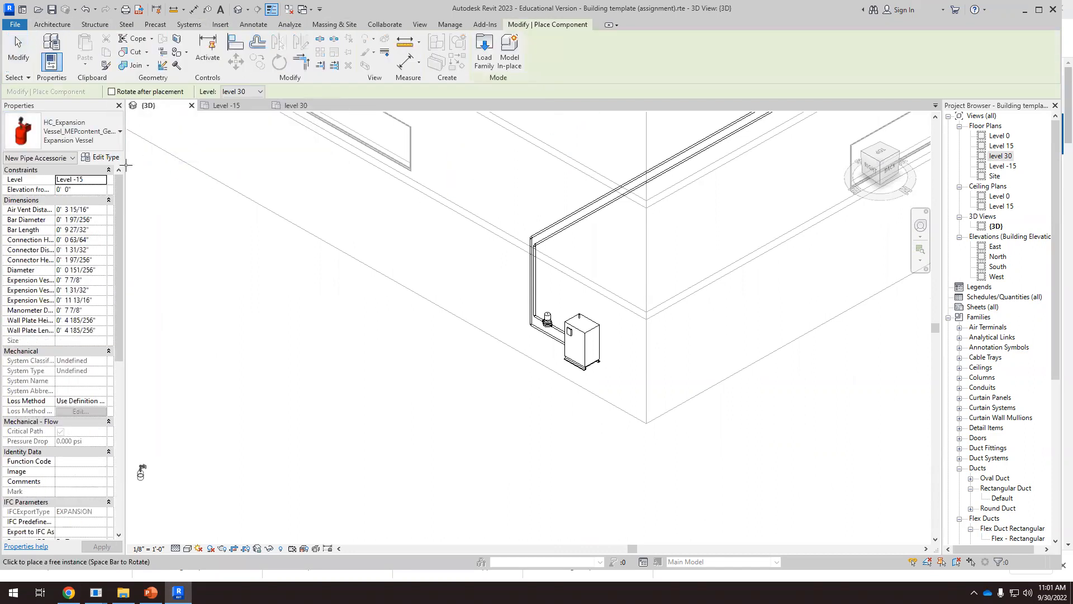
left_click(90, 135)
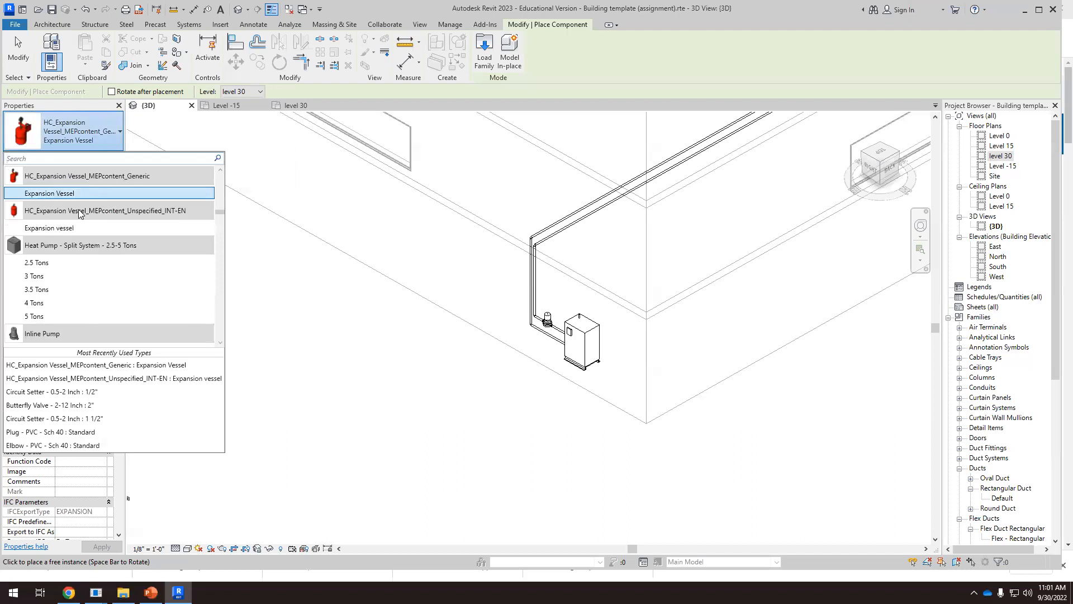
scroll(64, 213, "down", 3)
scroll(69, 209, "up", 6)
scroll(66, 240, "down", 3)
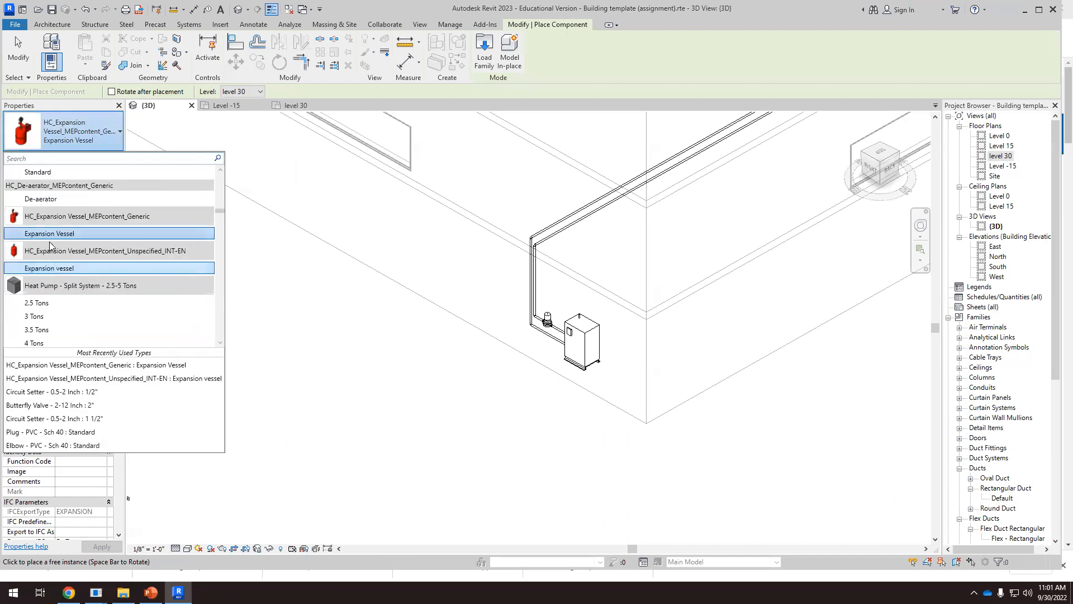
mouse_move(51, 220)
mouse_move(92, 252)
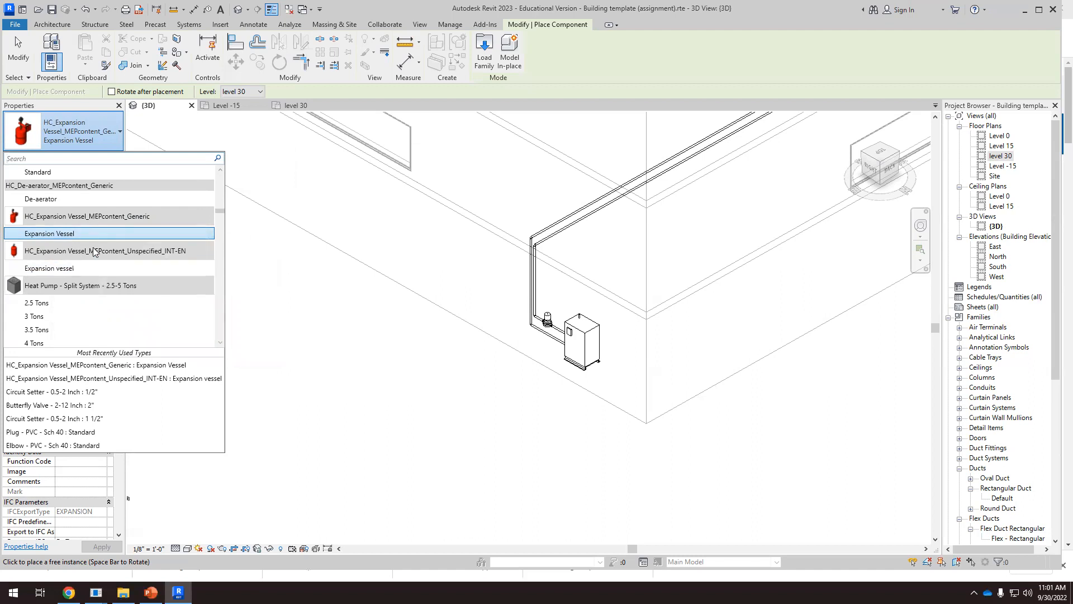
left_click(76, 269)
scroll(553, 313, "up", 3)
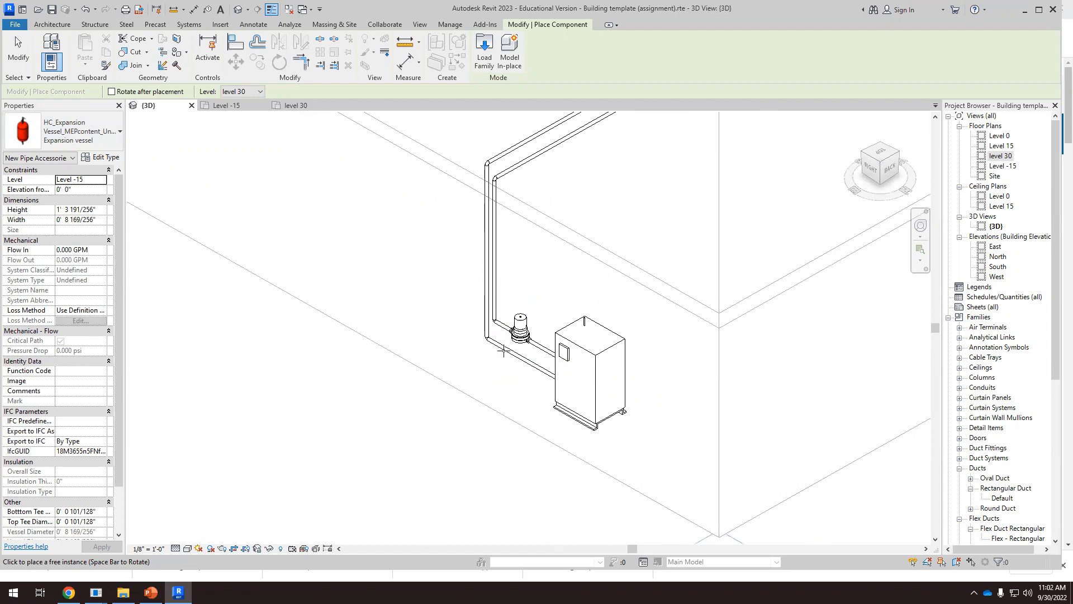
left_click(488, 340)
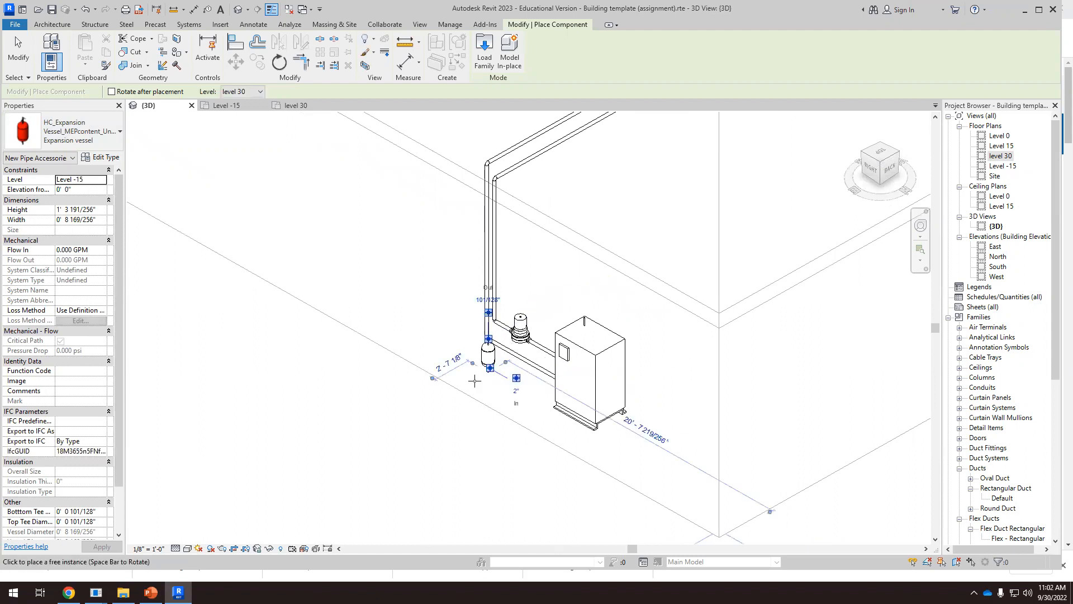
key("Escape")
Move the placed expansion vessel away from the return pipe elbow into the open space beside it
scroll(518, 359, "up", 2)
middle_click_drag(554, 366, 371, 279, "shift")
scroll(522, 361, "up", 5)
left_click(578, 334)
left_click_drag(579, 335, 607, 376)
left_click(540, 370)
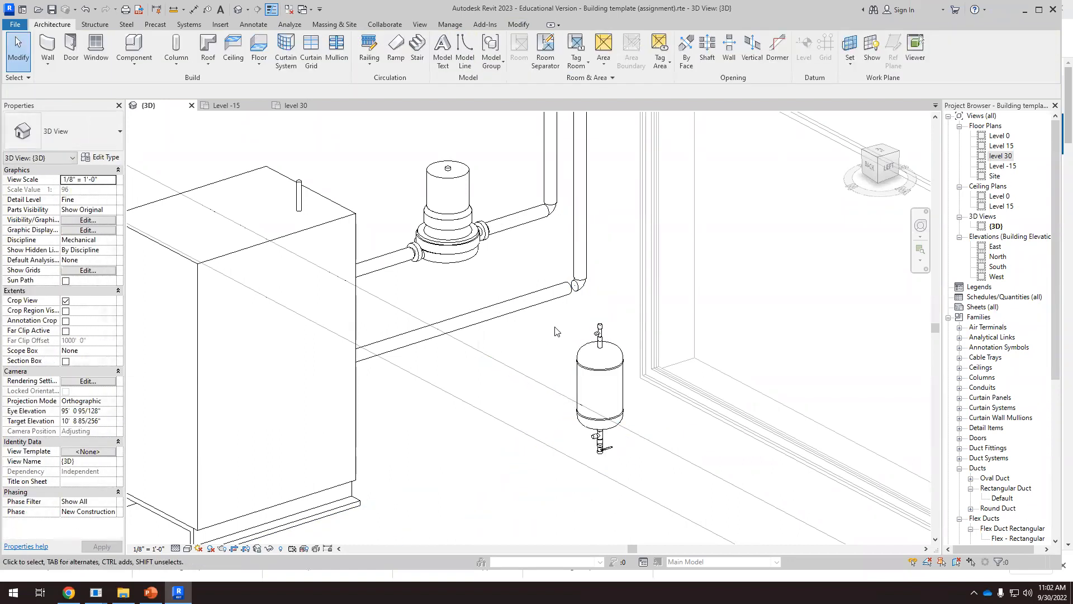
scroll(557, 330, "down", 4)
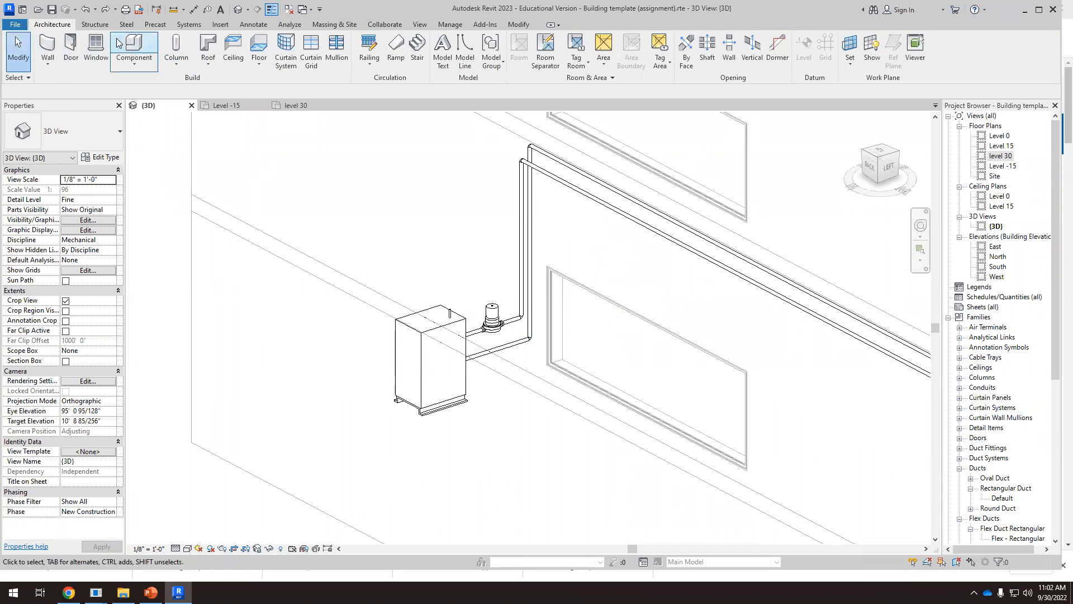
Place the Unspecified_INT-EN expansion vessel again, directly below the return pipe's lower elbow, and end the placement
left_click(133, 46)
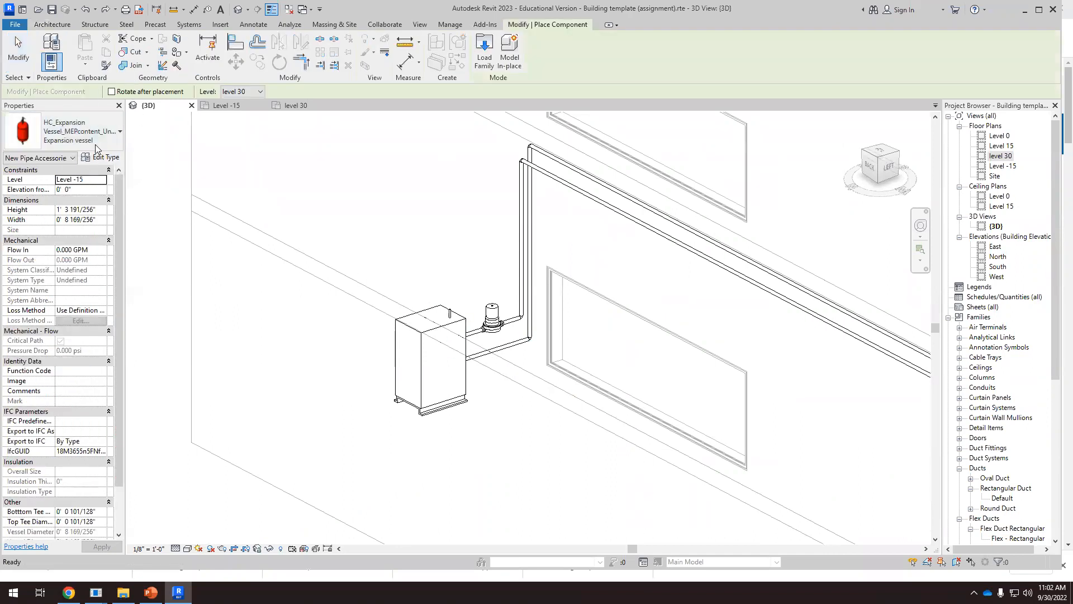
left_click(60, 128)
left_click(70, 194)
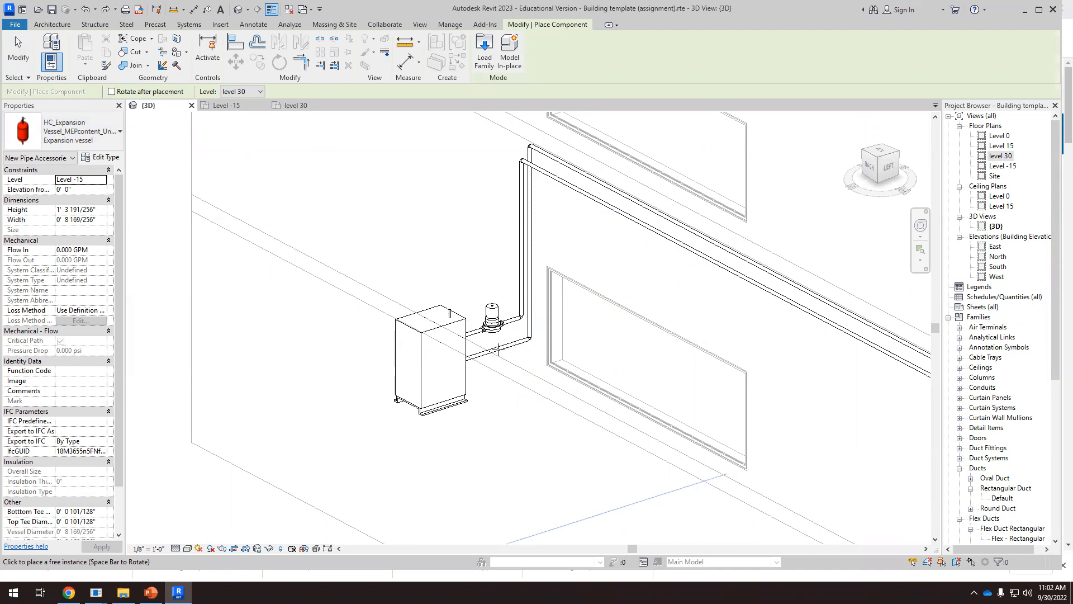
left_click(503, 417)
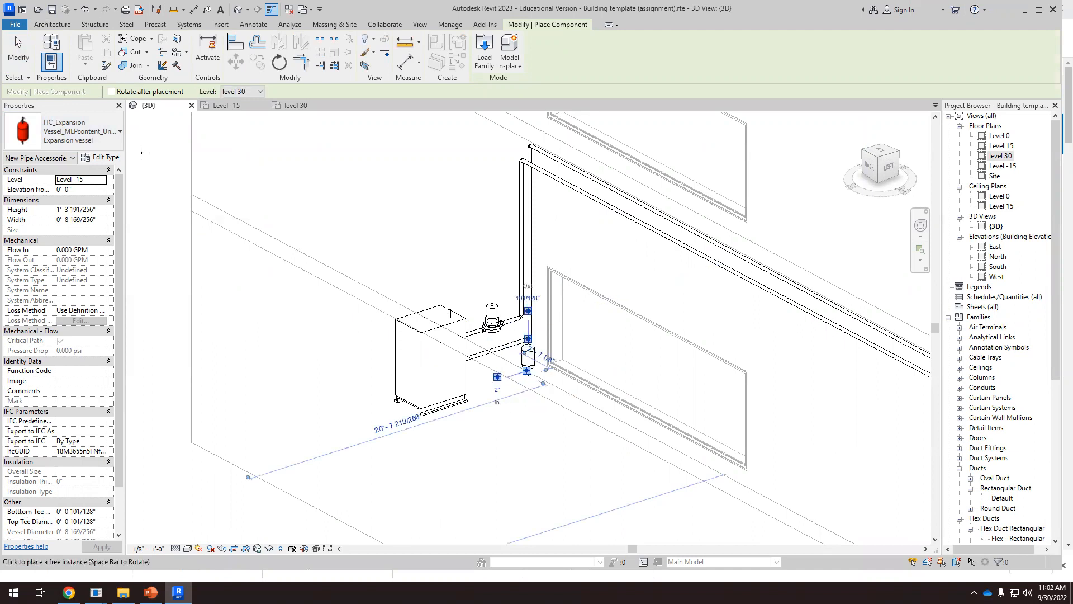
left_click(17, 55)
Move the expansion vessel clear of the return pipe elbow so it stands free beside the piping
scroll(527, 349, "up", 10)
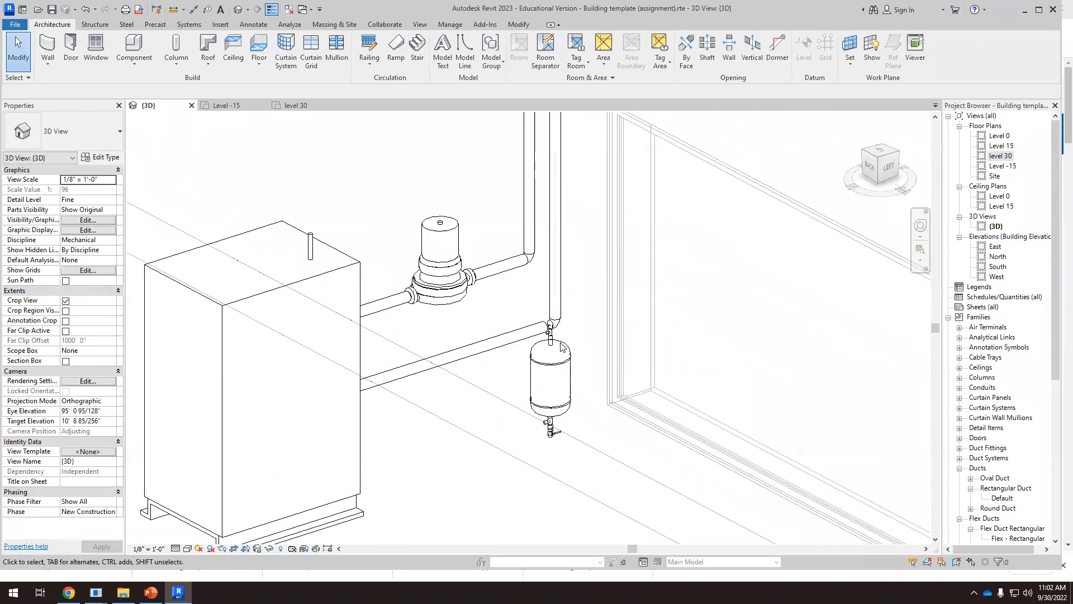
scroll(582, 390, "up", 5)
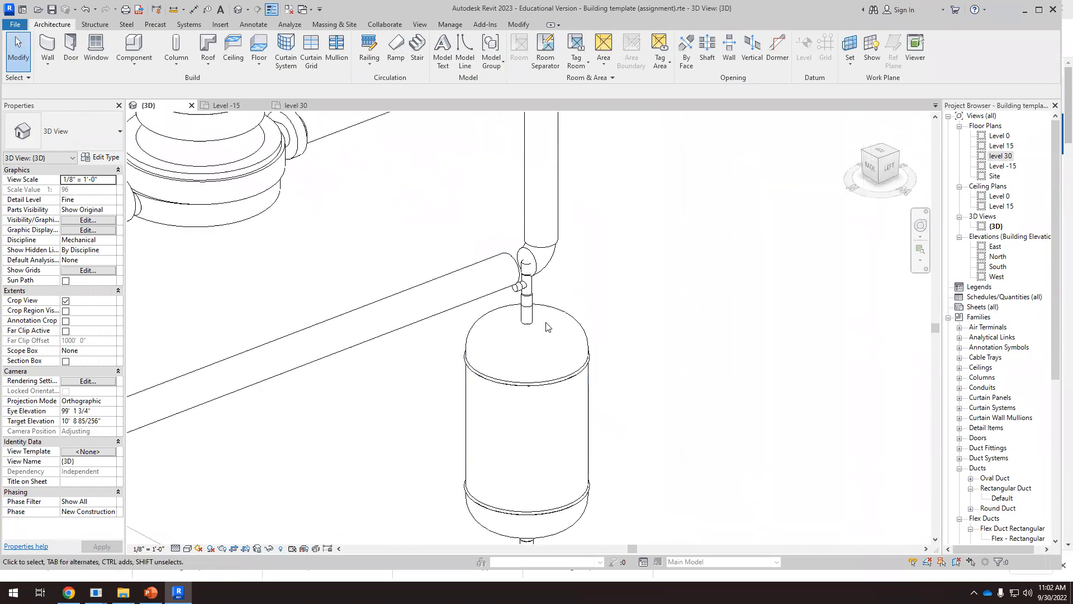
left_click(543, 329)
left_click_drag(543, 329, 624, 364)
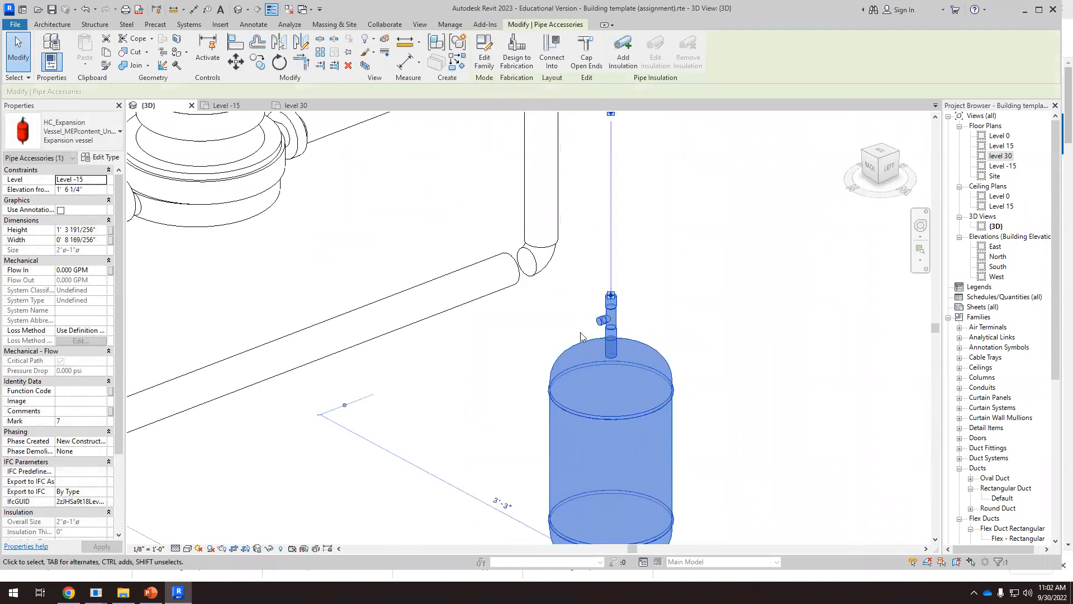
left_click(576, 312)
Extend the open end of the 2" hydronic return pipe to reconnect it to the riser's lower elbow
scroll(543, 280, "up", 2)
scroll(514, 277, "up", 2)
left_click(497, 259)
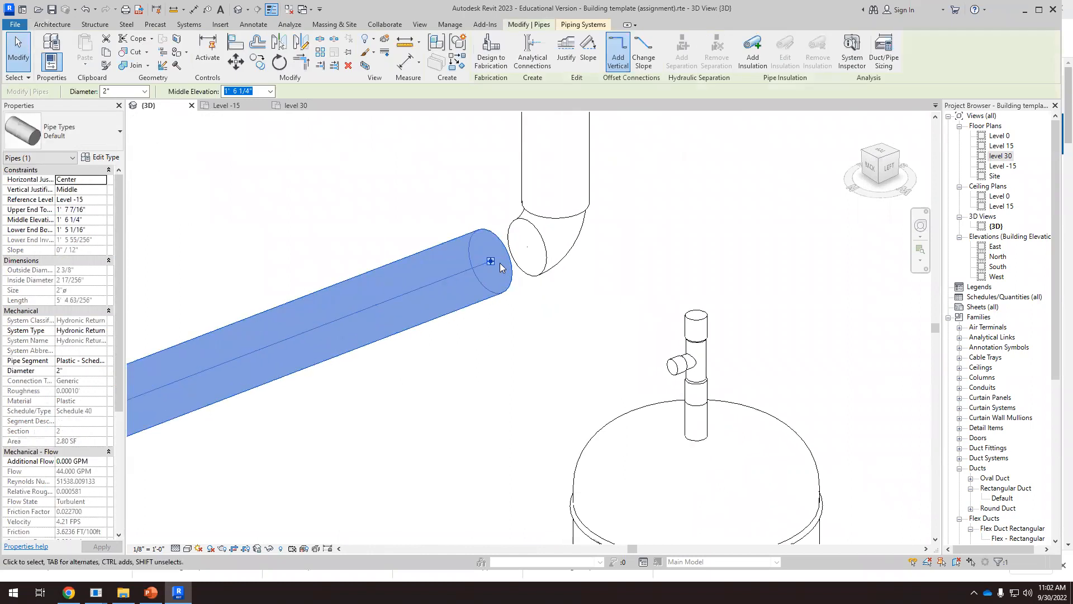
left_click_drag(497, 259, 527, 247)
left_click(544, 310)
Examine the boiler, inline pump, return piping and free-standing expansion vessel from several angles
scroll(560, 268, "down", 2)
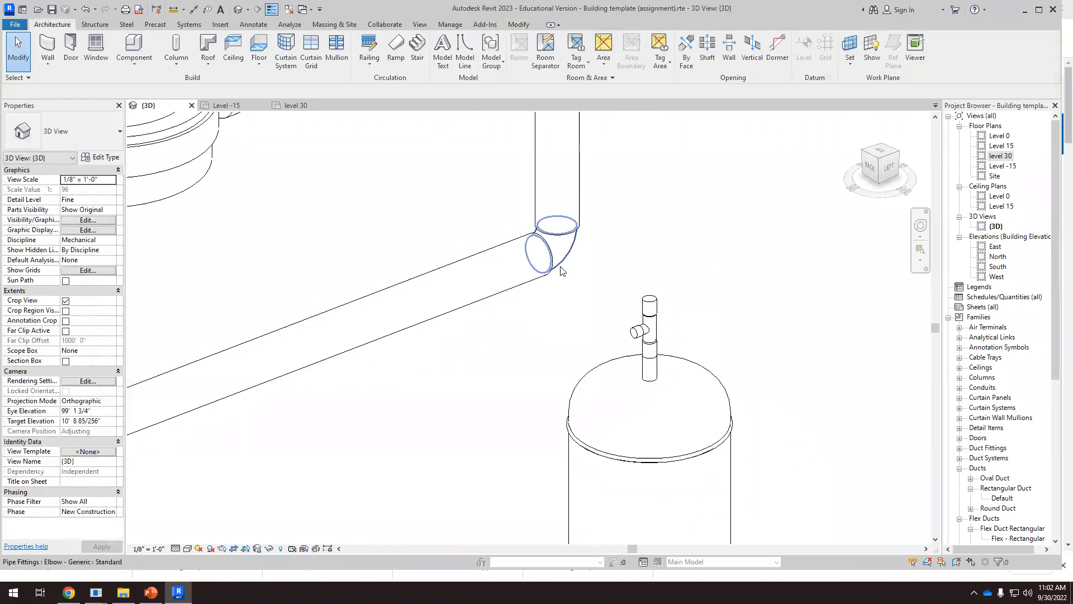
scroll(567, 290, "down", 3)
middle_click_drag(568, 291, 693, 360, "shift")
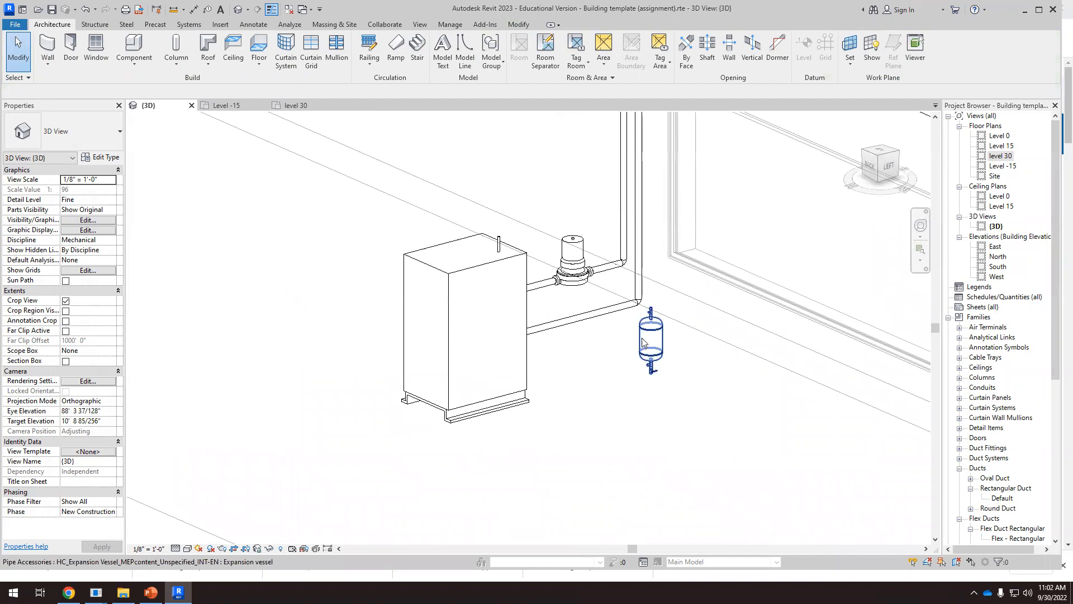
scroll(643, 335, "down", 1)
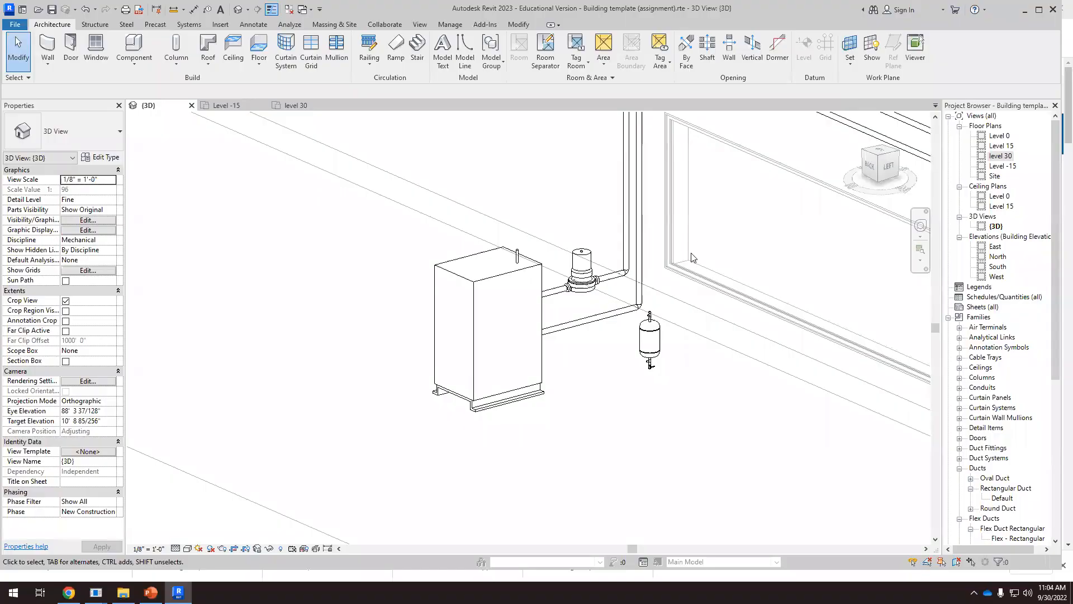
scroll(686, 363, "down", 2)
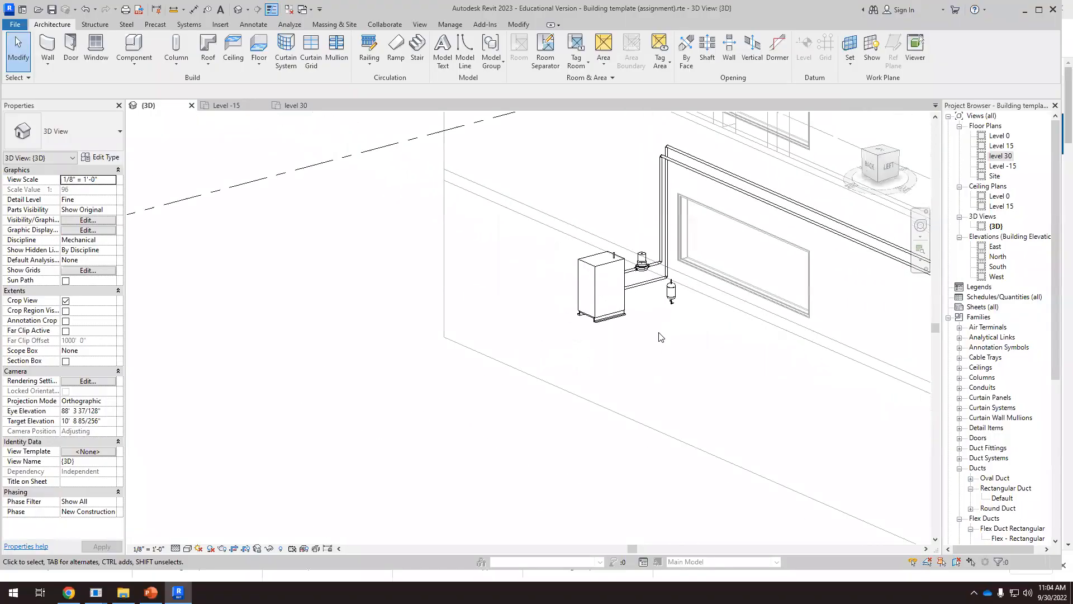
middle_click_drag(687, 362, 688, 320, "shift")
scroll(676, 282, "up", 7)
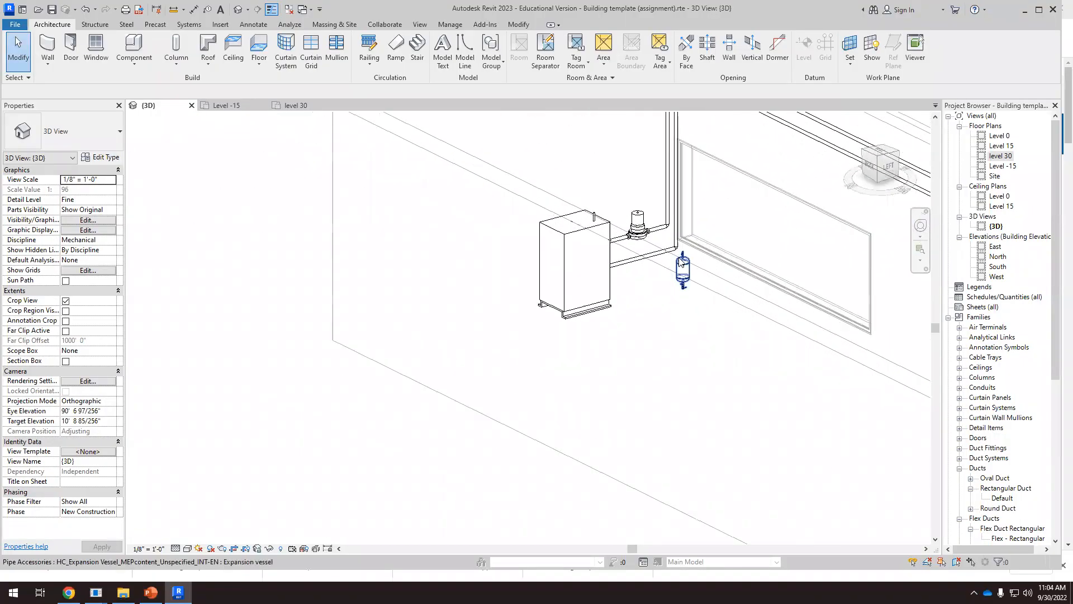
middle_click_drag(686, 261, 755, 219, "shift")
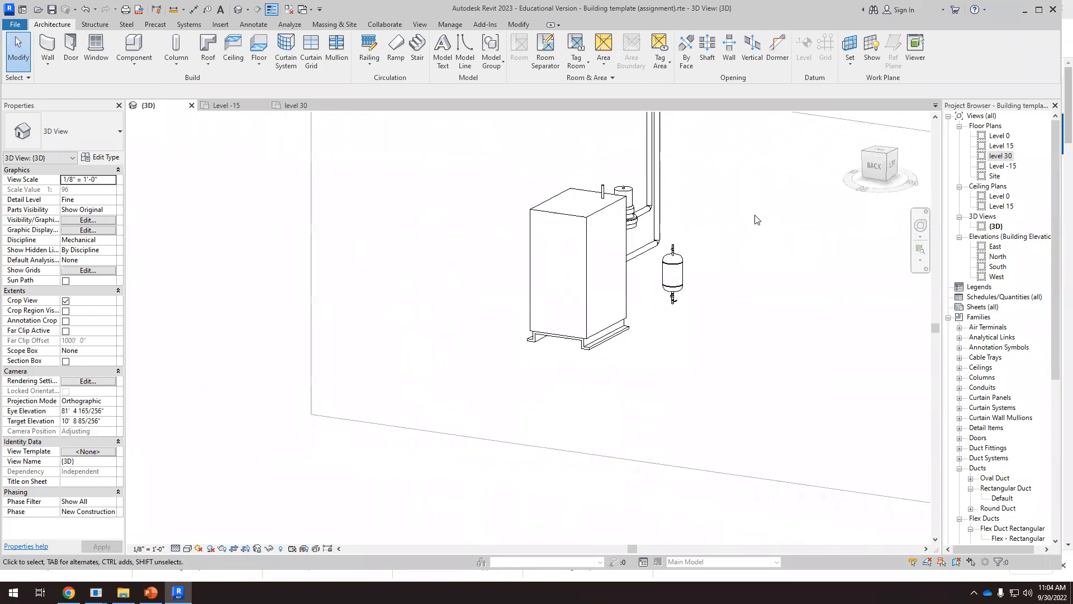
scroll(705, 223, "up", 3)
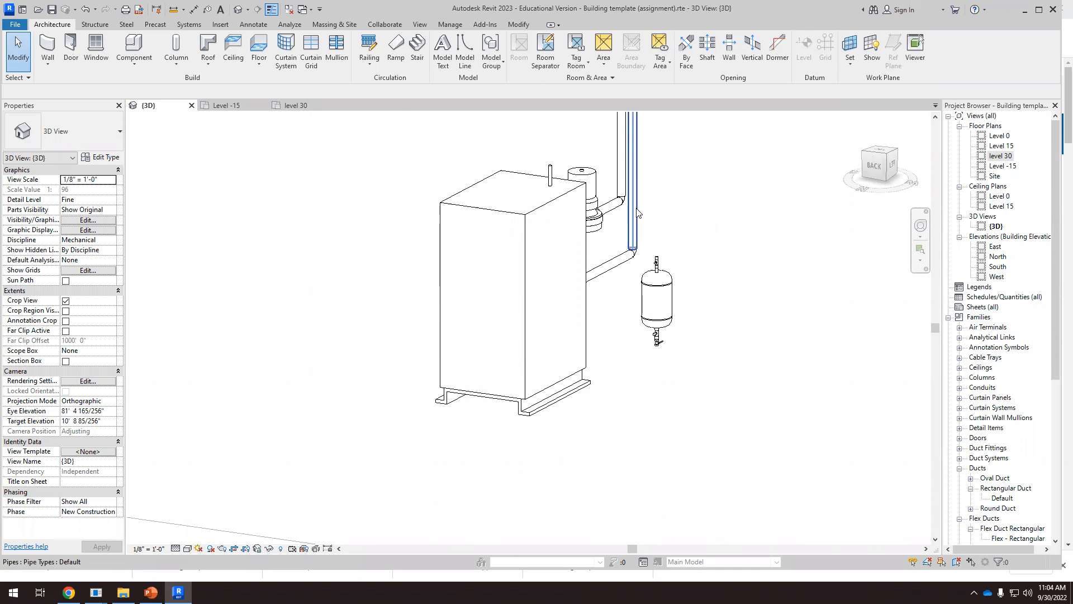
middle_click_drag(638, 212, 686, 279, "shift")
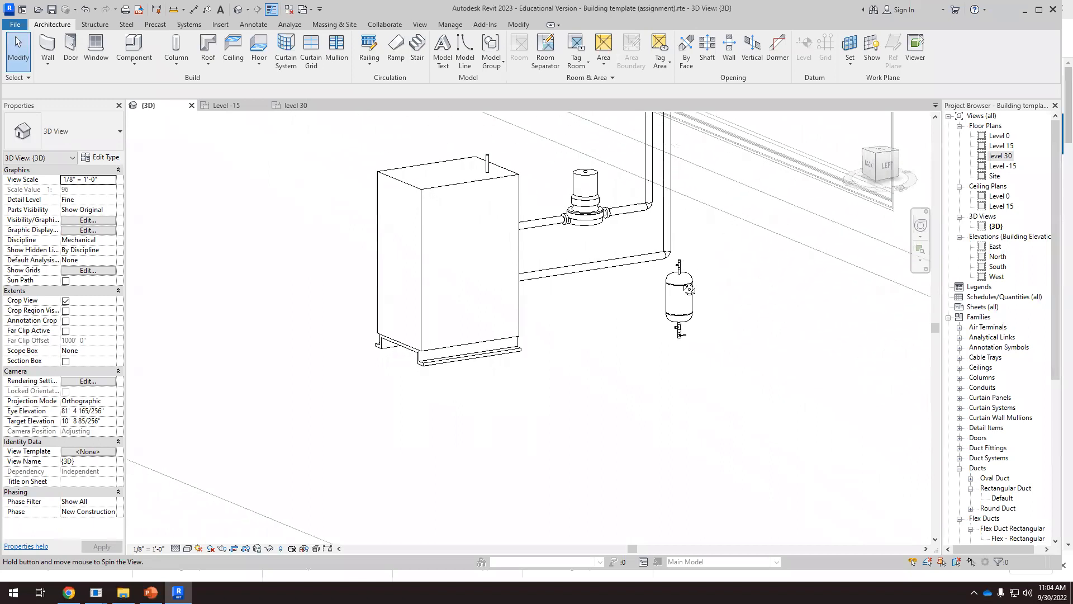
Select the expansion vessel, inspect its inlet and outlet connectors, and check the available vessel types without changing it
scroll(686, 276, "up", 2)
left_click(689, 281)
scroll(693, 287, "up", 3)
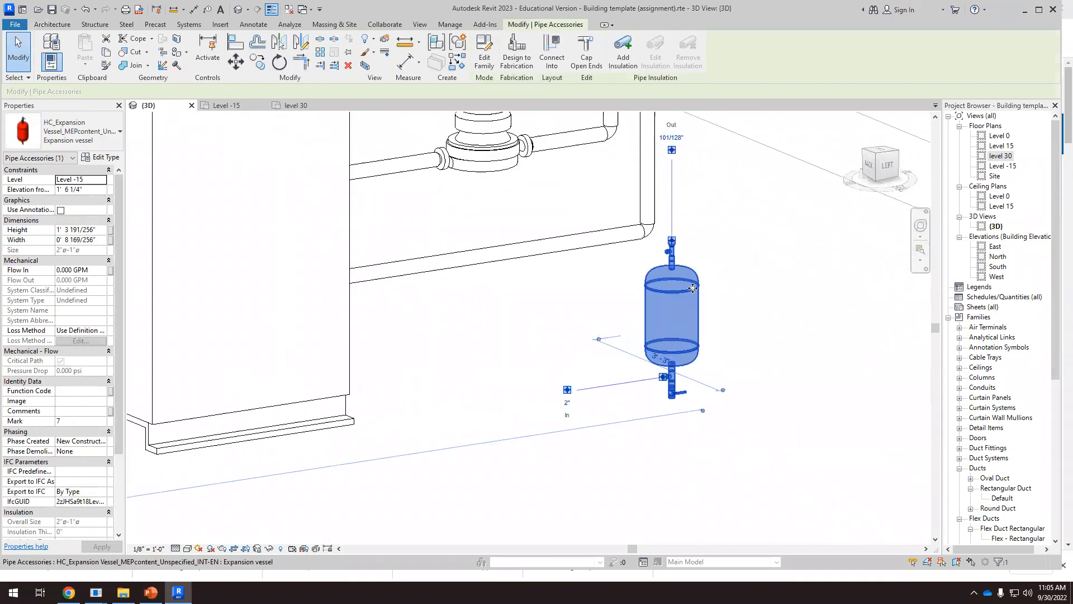
scroll(647, 403, "up", 1)
scroll(659, 396, "down", 1)
middle_click_drag(658, 398, 668, 380, "shift")
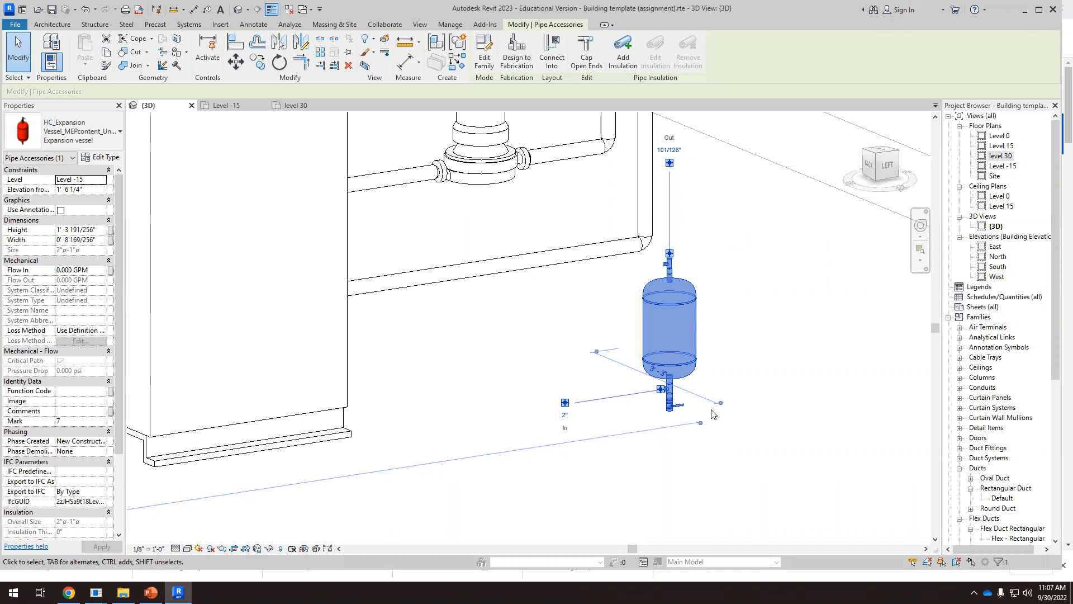
scroll(713, 414, "down", 3)
middle_click_drag(718, 401, 805, 398, "shift")
left_click(92, 140)
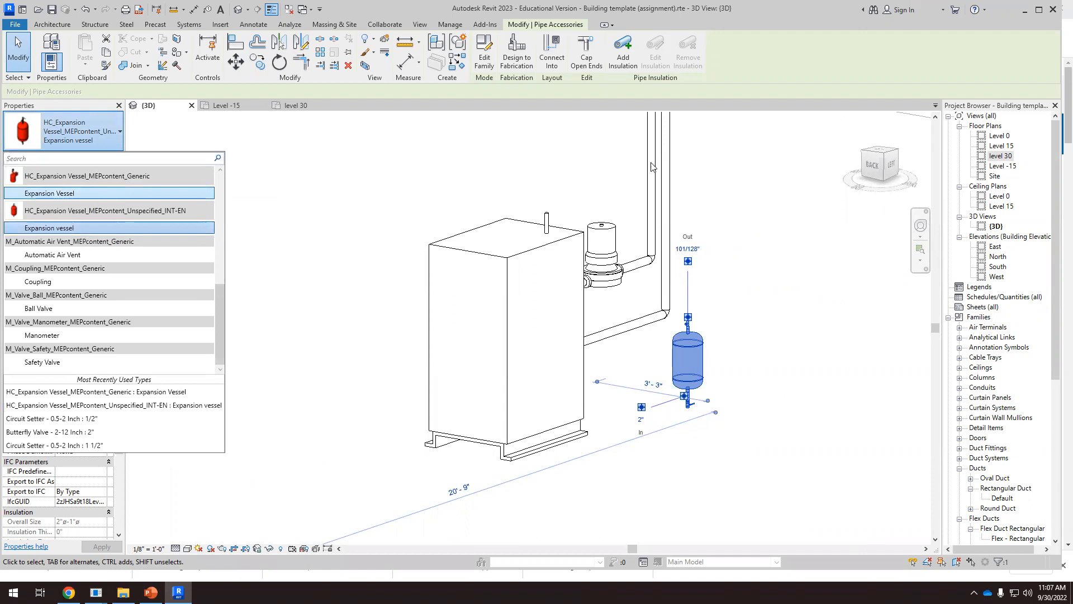
key("Escape")
key("Escape")
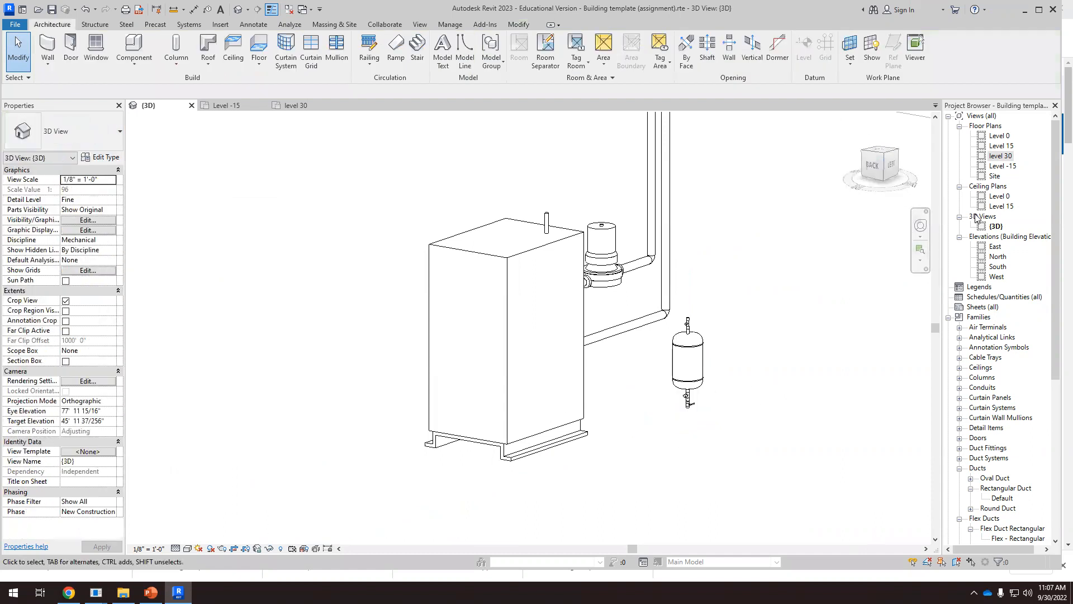
Place an Expansion Vessel of the HC_Expansion Vessel_MEPcontent_Generic family in open space beside the hydronic piping on the Level -15 floor plan
double_click(1001, 168)
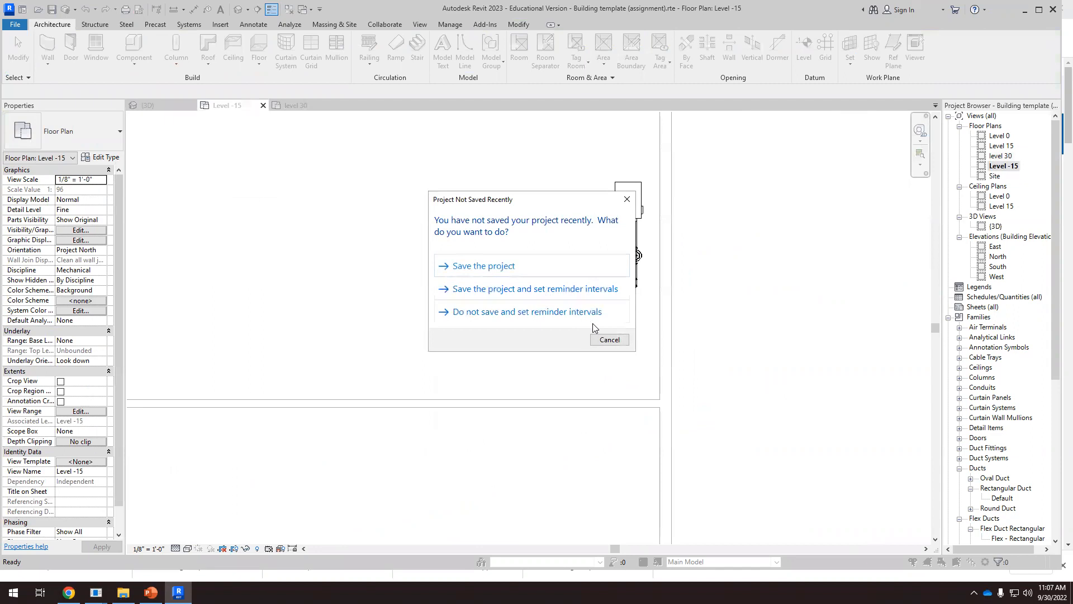
left_click(609, 338)
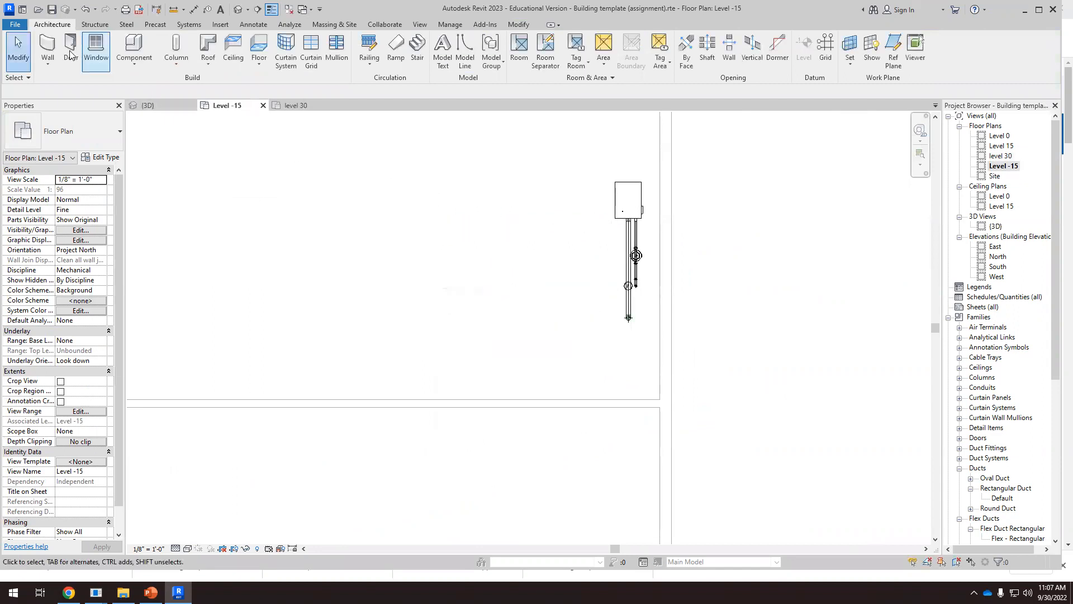
left_click(135, 60)
left_click(142, 84)
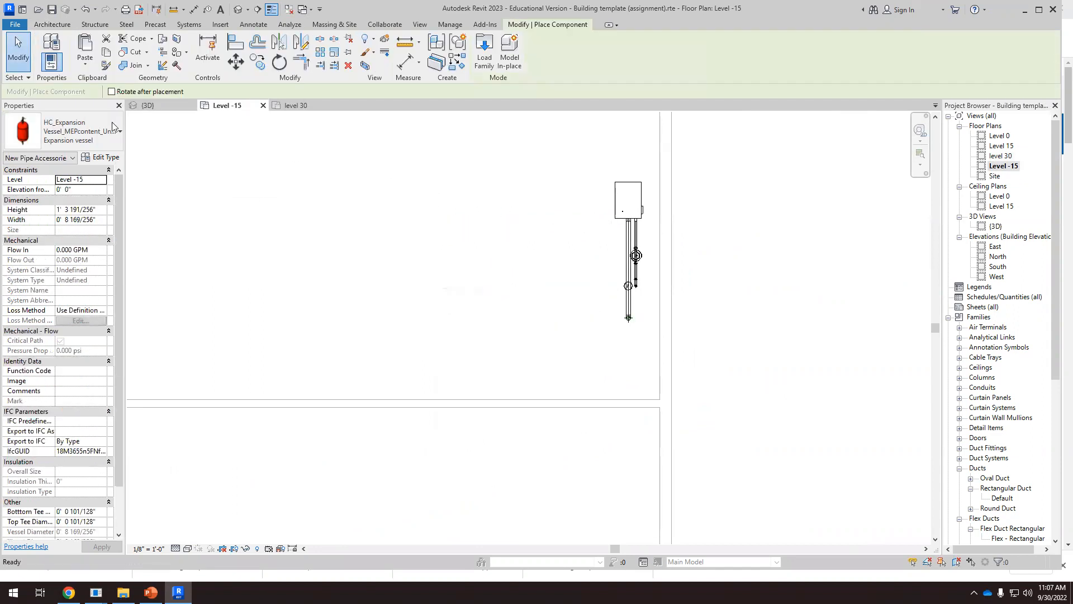
left_click(113, 135)
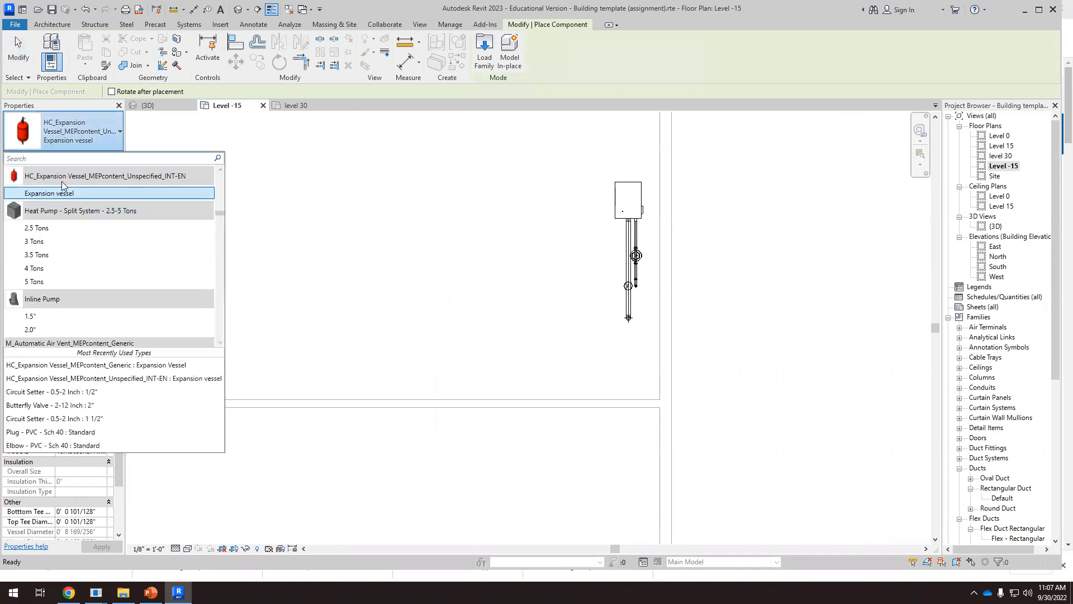
scroll(65, 184, "up", 3)
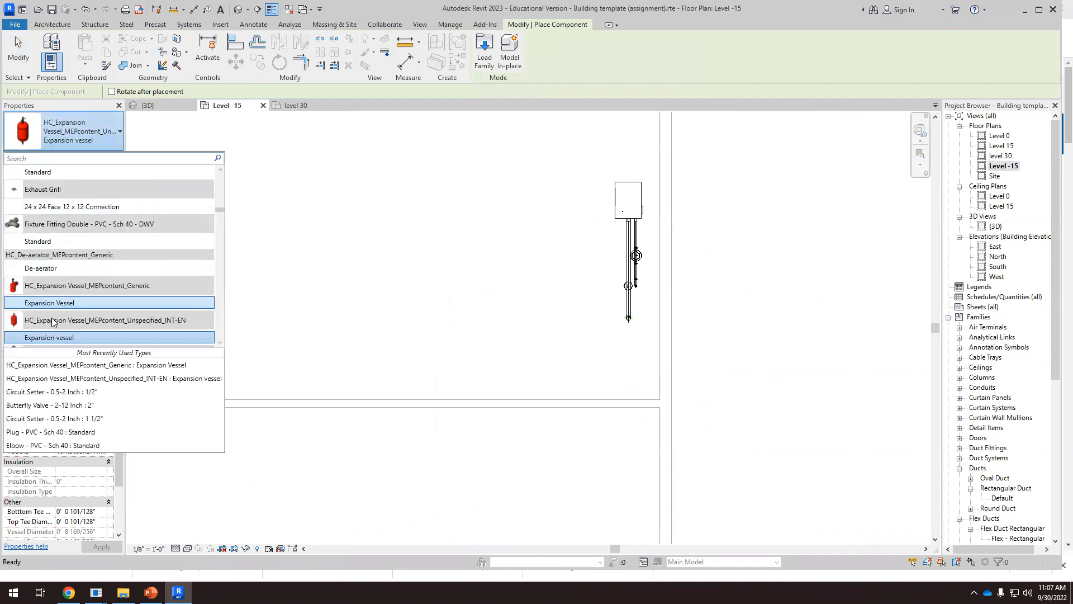
scroll(585, 283, "up", 2)
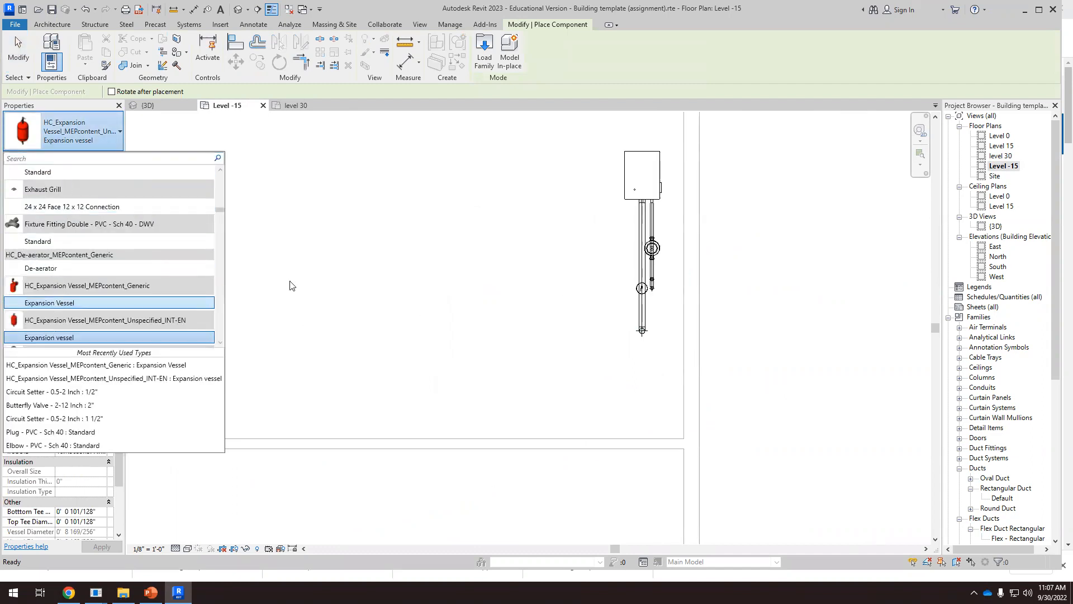
left_click(83, 303)
scroll(588, 282, "up", 1)
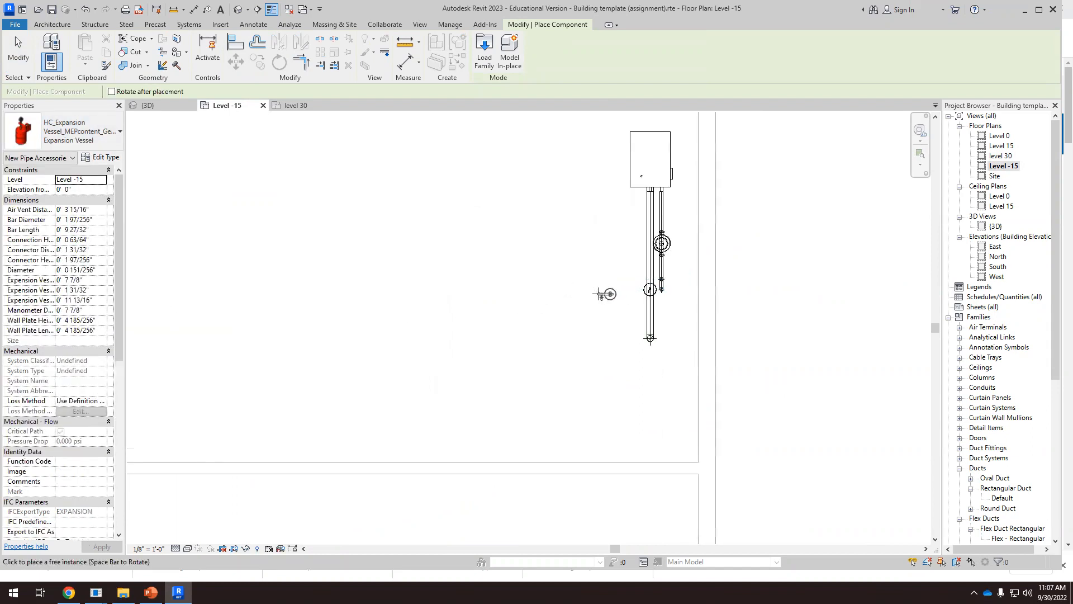
left_click(598, 290)
key("Escape")
key("Escape")
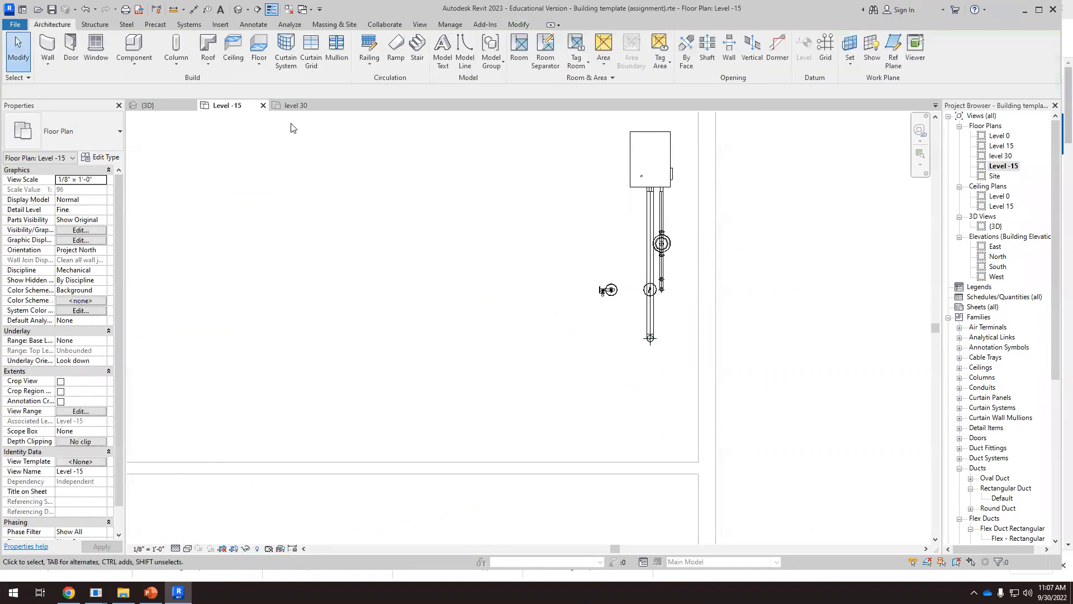
Compare the connectors of the generic wall-mounted expansion vessel with those of the two-connector vessel in the 3D view
left_click(146, 105)
scroll(727, 395, "up", 1)
scroll(779, 430, "up", 1)
left_click(782, 433)
scroll(798, 423, "down", 1)
scroll(797, 424, "up", 2)
scroll(757, 288, "down", 3)
scroll(782, 464, "up", 4)
middle_click_drag(782, 234, 737, 242, "shift")
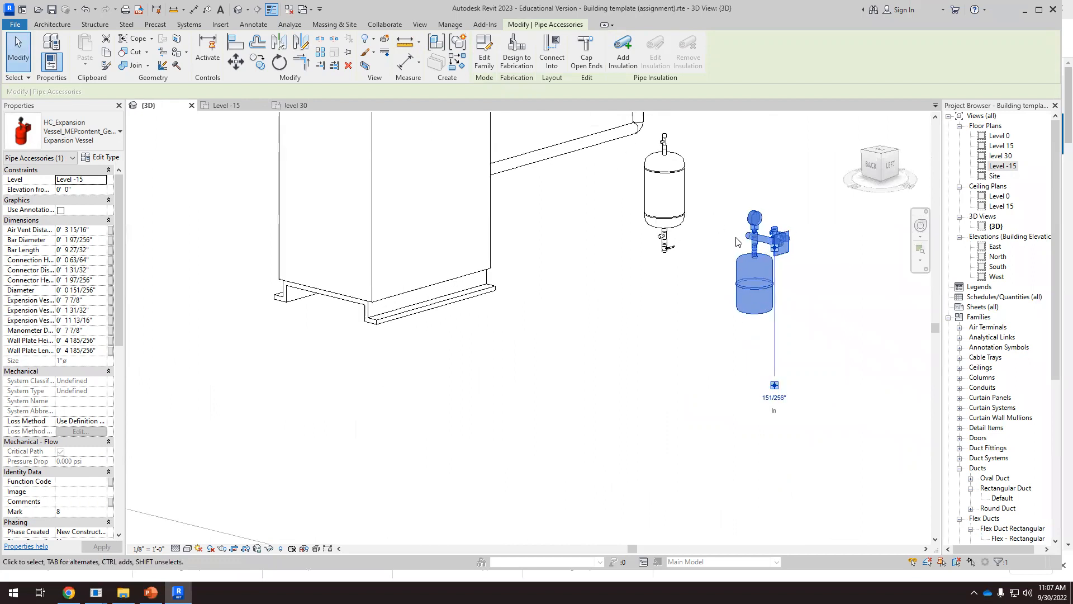
left_click(687, 221)
middle_click_drag(651, 295, 752, 362, "shift")
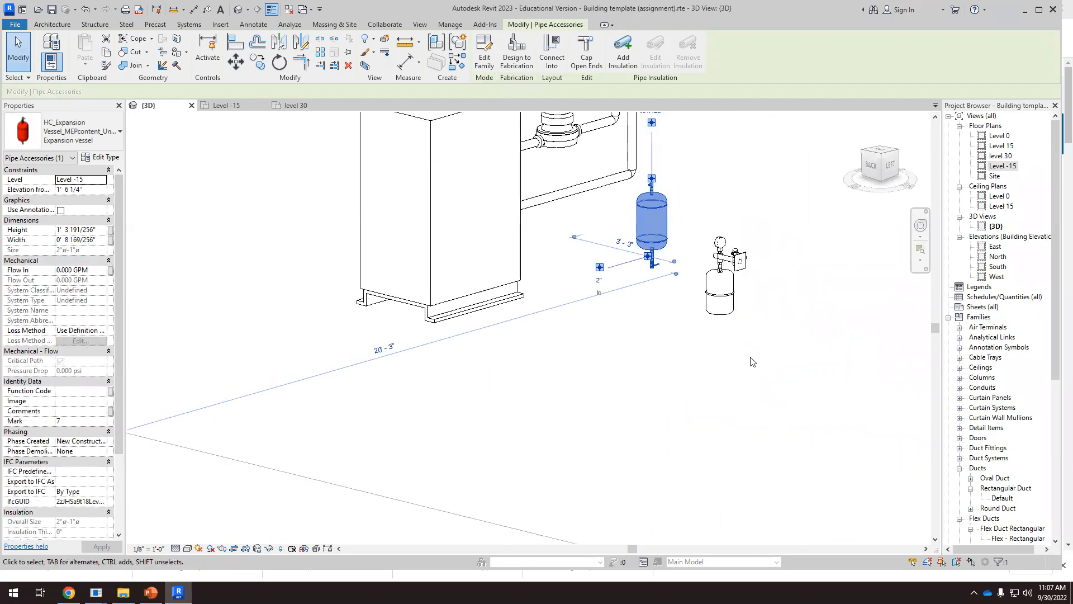
Delete the generic wall-mounted expansion vessel, keeping the two-connector vessel beside the return piping
mouse_move(739, 287)
middle_mouse_down("shift")
mouse_move(746, 317)
mouse_move(741, 285)
middle_mouse_up("shift")
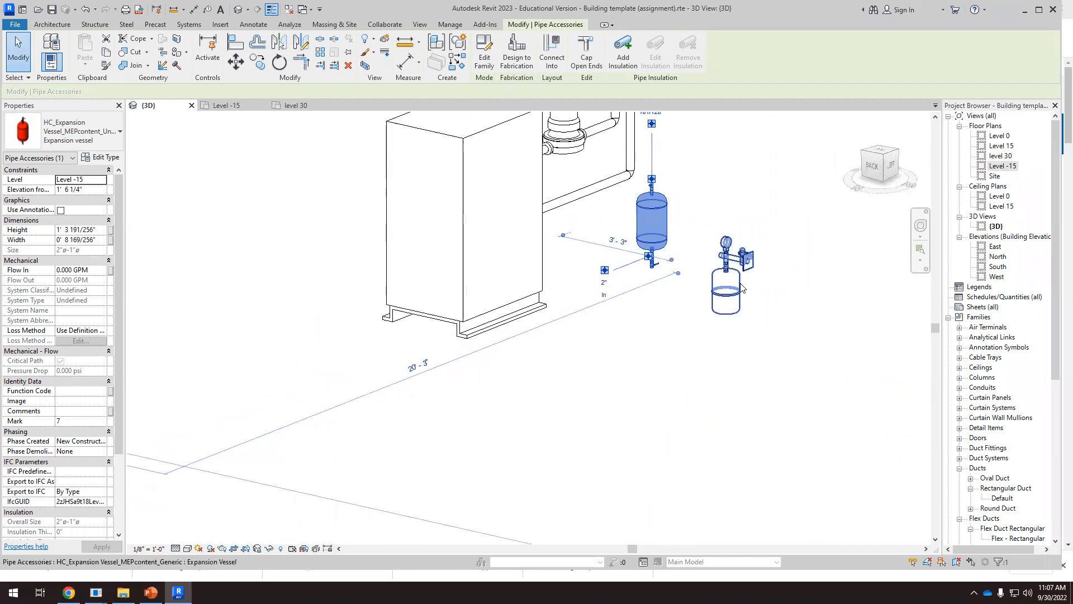
left_click(742, 288)
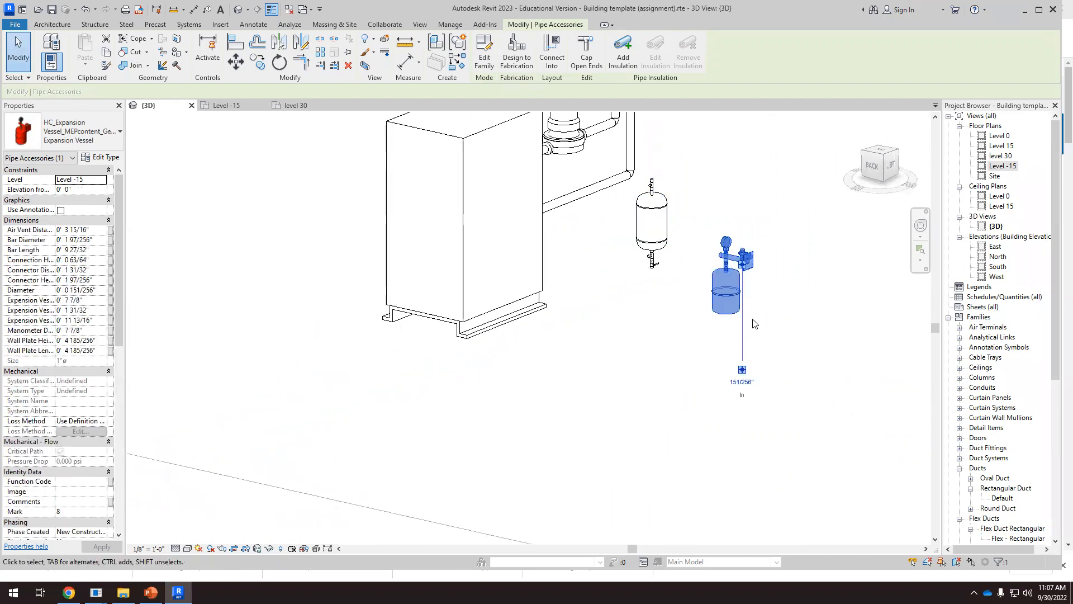
key("Delete")
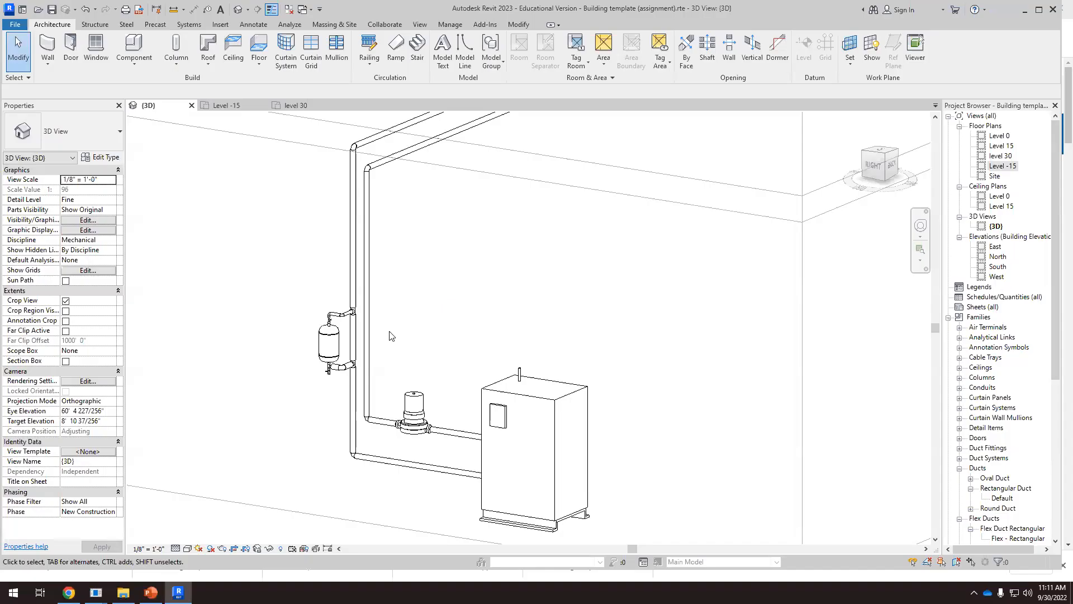
Examine the expansion vessel's inlet and outlet branches on the return riser, the full pipe run to the rooftop air handler, and the boiler
scroll(390, 336, "up", 5)
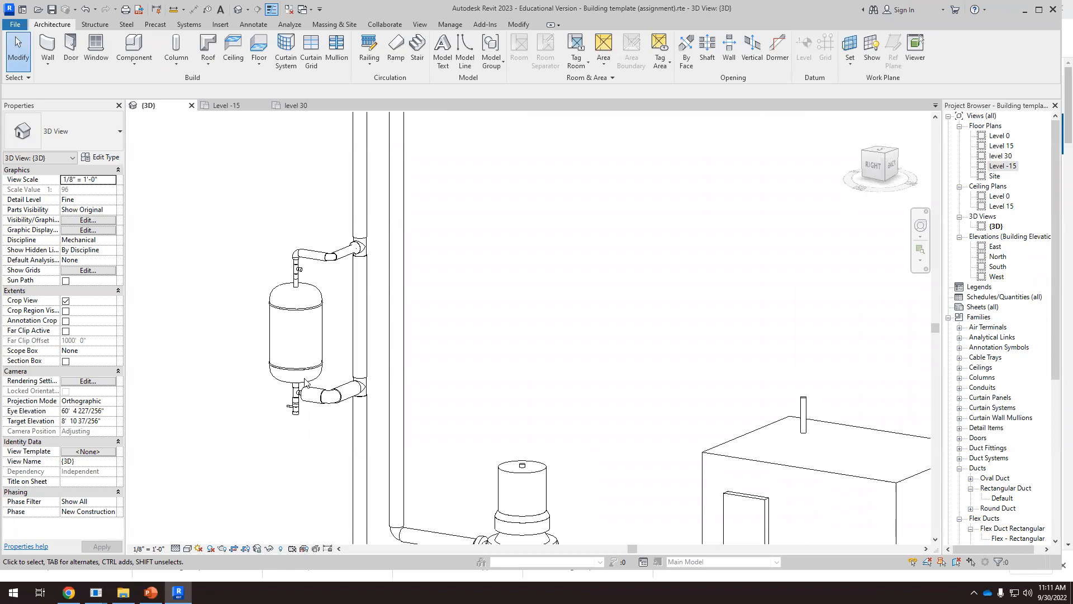
scroll(317, 405, "up", 4)
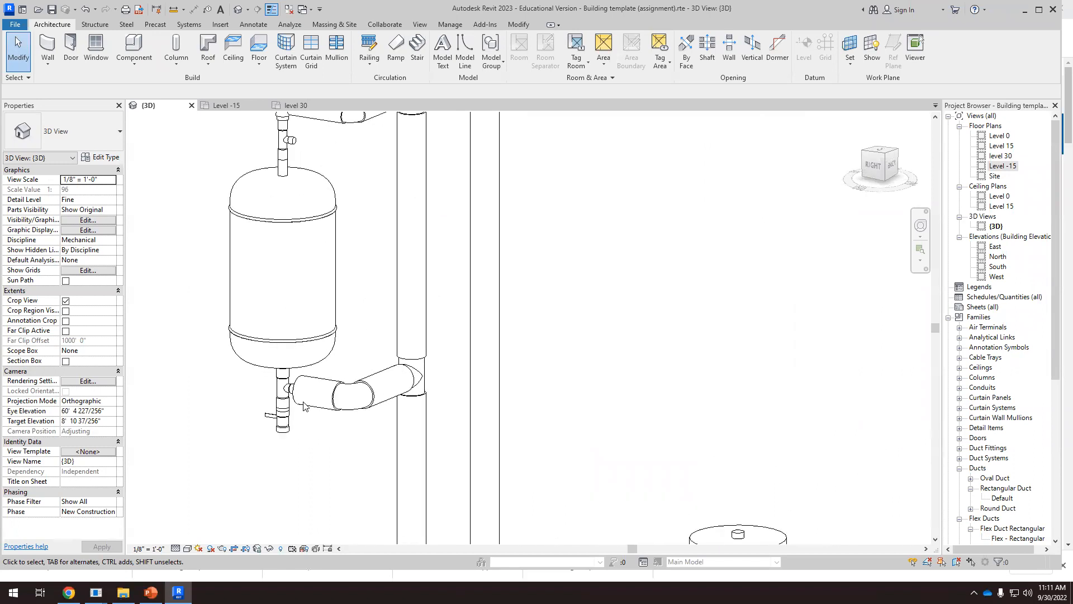
scroll(360, 350, "down", 3)
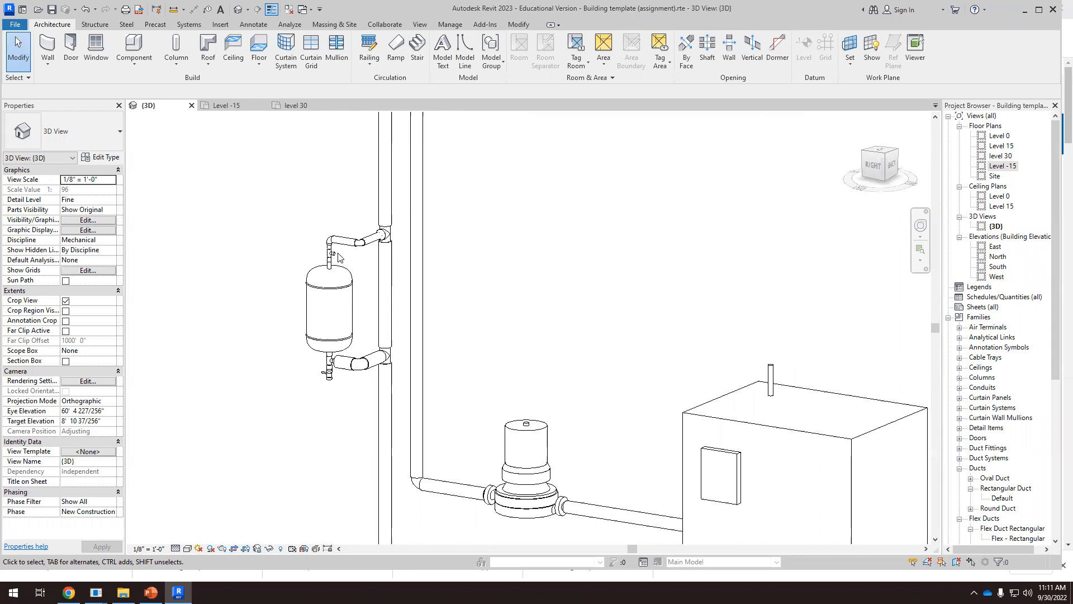
scroll(341, 344, "up", 2)
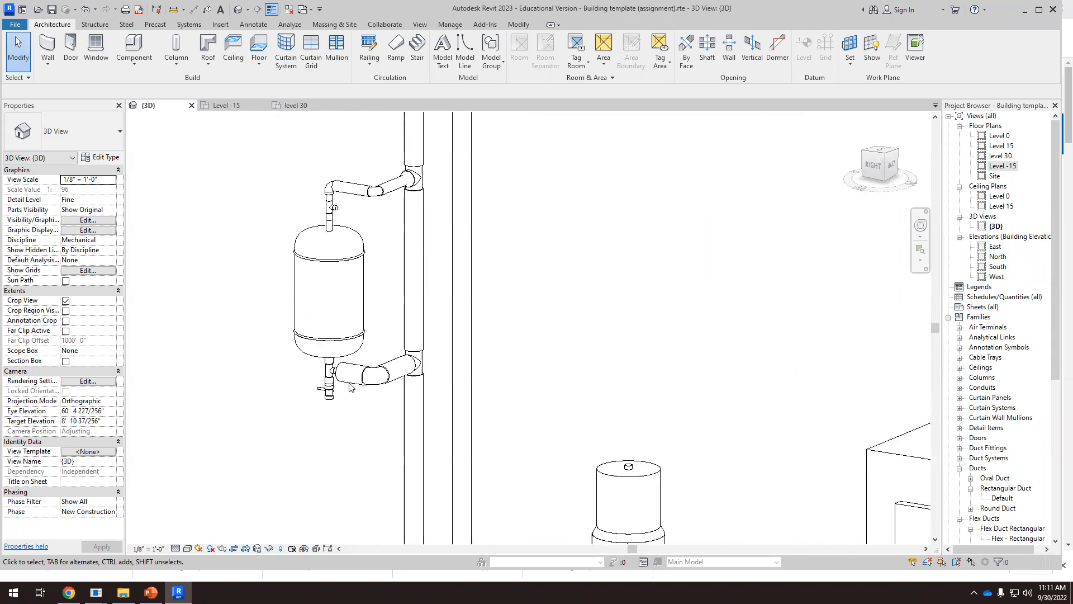
scroll(350, 387, "down", 4)
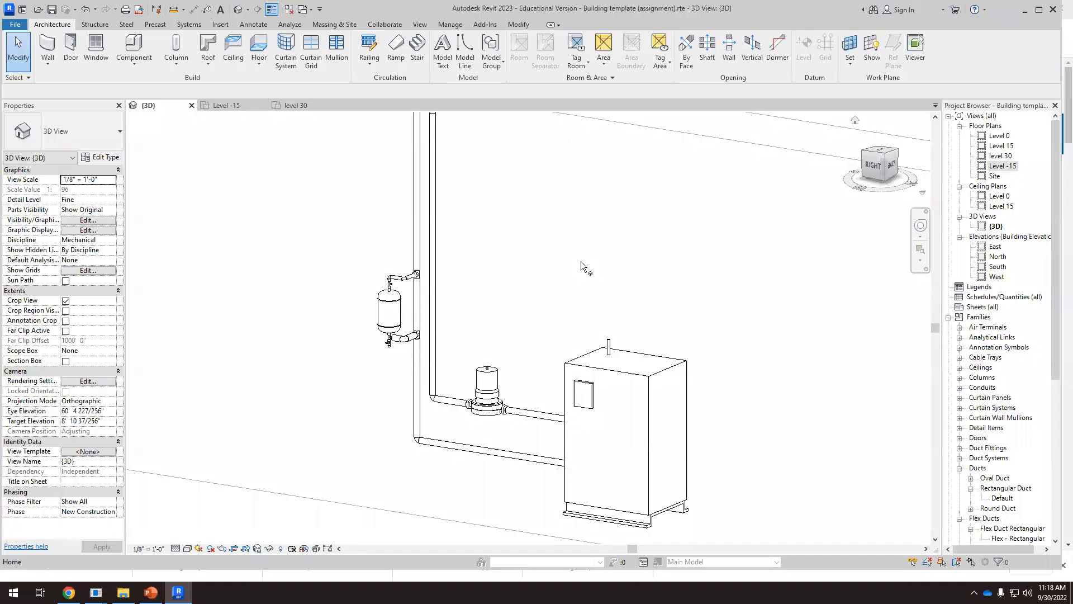
scroll(582, 260, "down", 4)
scroll(571, 403, "down", 2)
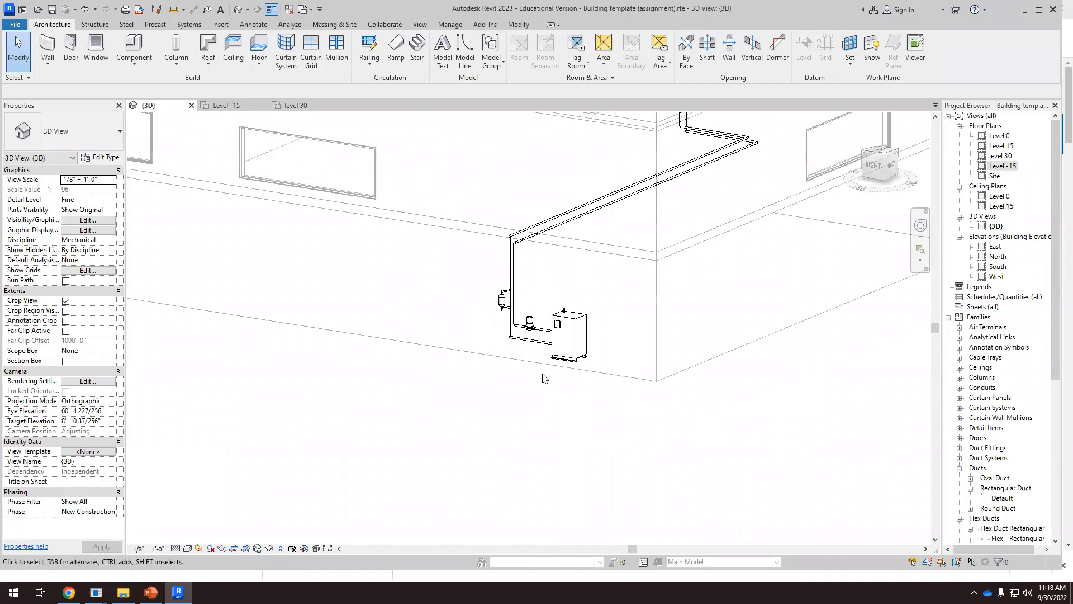
middle_click_drag(579, 408, 455, 443, "shift")
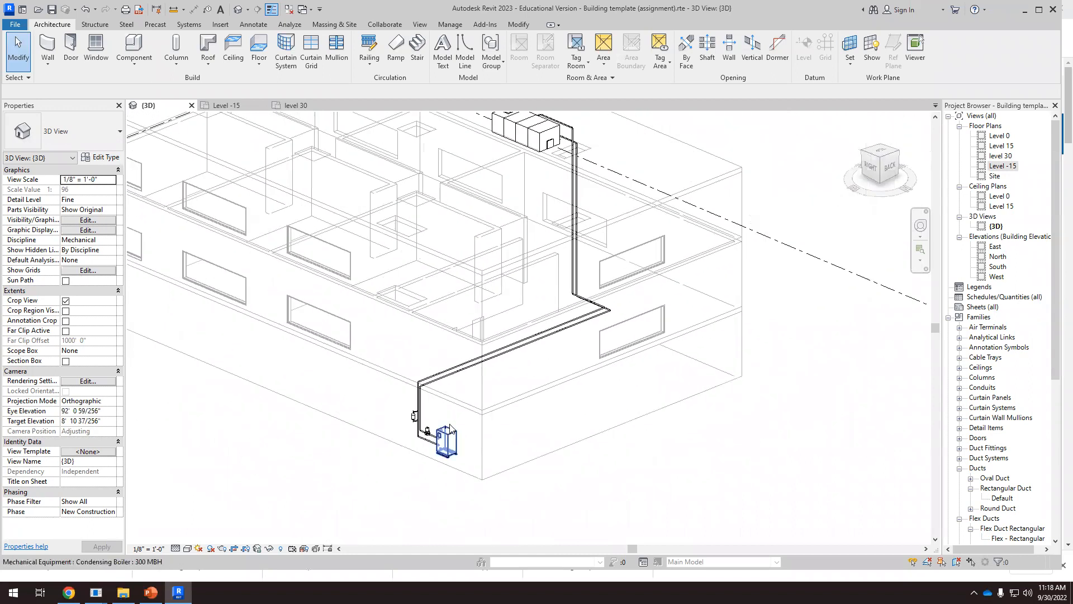
left_click(457, 454)
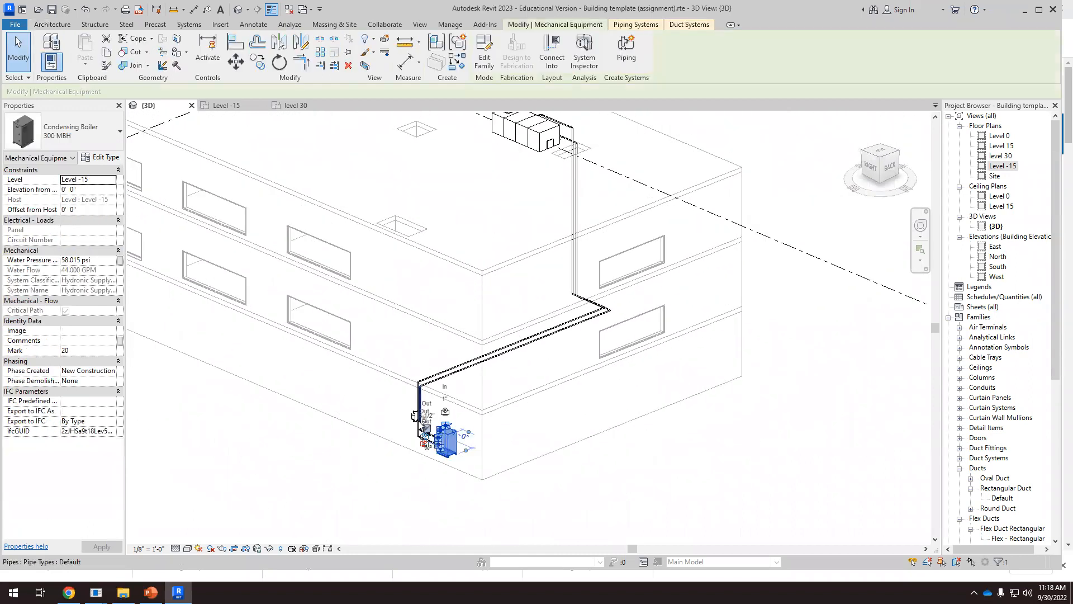
scroll(424, 419, "up", 3)
scroll(429, 417, "up", 3)
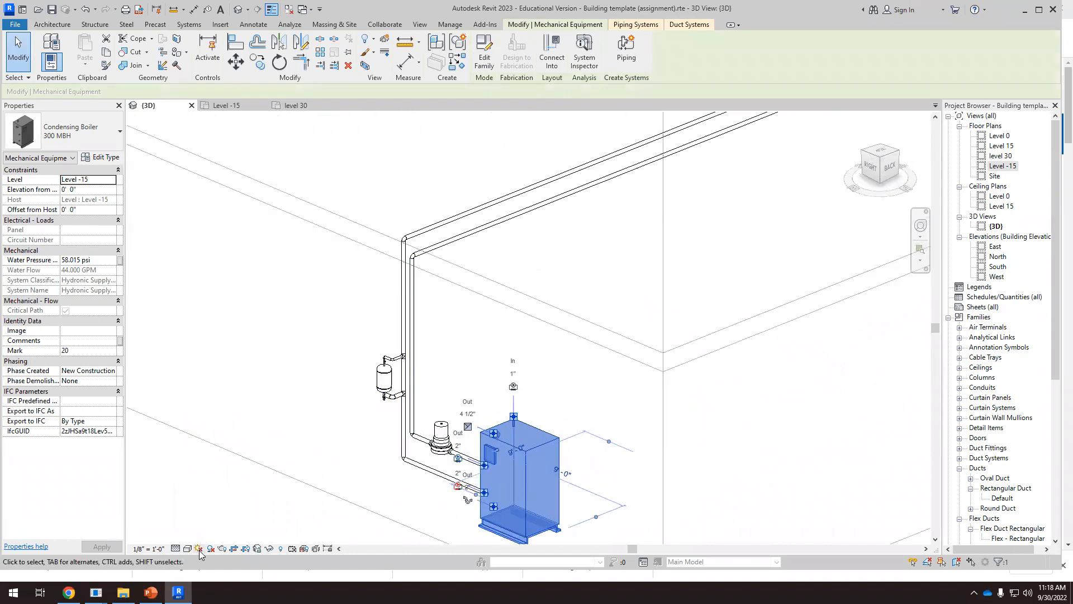
Reveal the hidden elements in the 3D view and examine the hidden round ducts near the boiler and expansion vessel
left_click(281, 550)
middle_click_drag(391, 447, 429, 454, "shift")
scroll(429, 450, "down", 3)
middle_click_drag(514, 392, 439, 416, "shift")
scroll(391, 430, "down", 2)
scroll(241, 478, "up", 7)
scroll(227, 466, "up", 2)
middle_click_drag(227, 464, 246, 450, "shift")
scroll(282, 367, "down", 4)
scroll(334, 321, "down", 3)
middle_click_drag(320, 331, 401, 330, "shift")
scroll(401, 330, "down", 3)
scroll(223, 324, "up", 5)
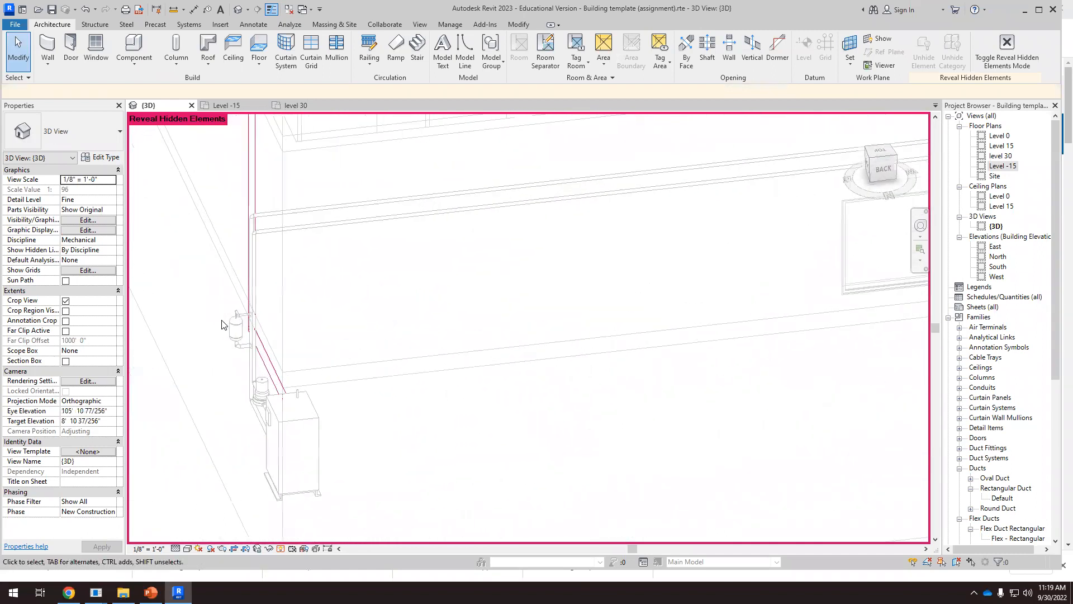
scroll(239, 343, "up", 5)
scroll(254, 282, "up", 3)
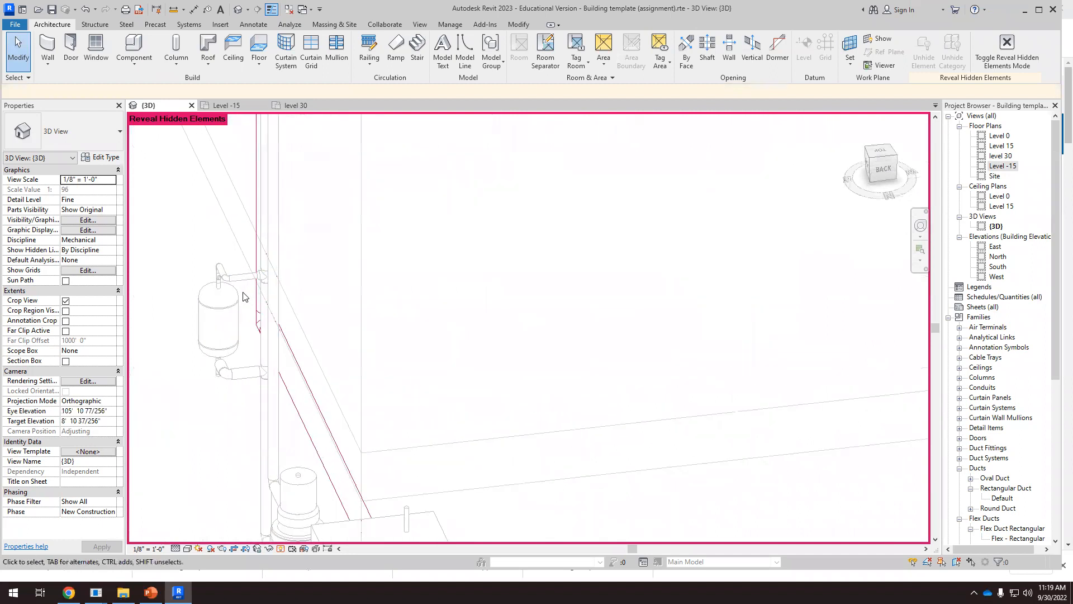
Check the hidden duct route against the expansion vessel's pipe branches, and return the 3D view to its normal display
scroll(330, 314, "down", 5)
middle_click_drag(430, 327, 471, 338, "shift")
scroll(471, 336, "down", 3)
scroll(618, 402, "up", 3)
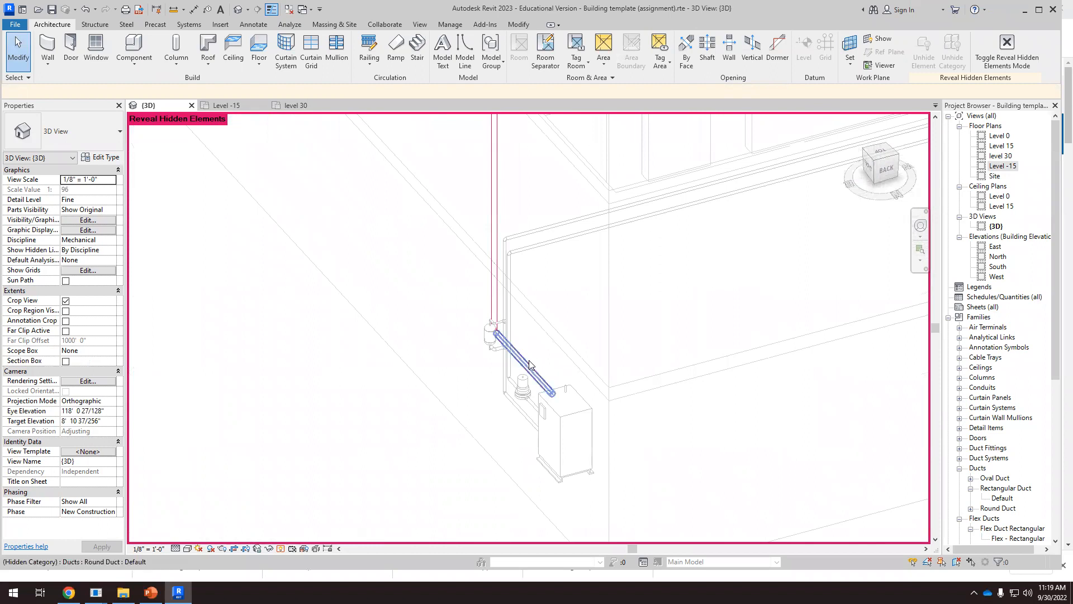
scroll(503, 349, "up", 3)
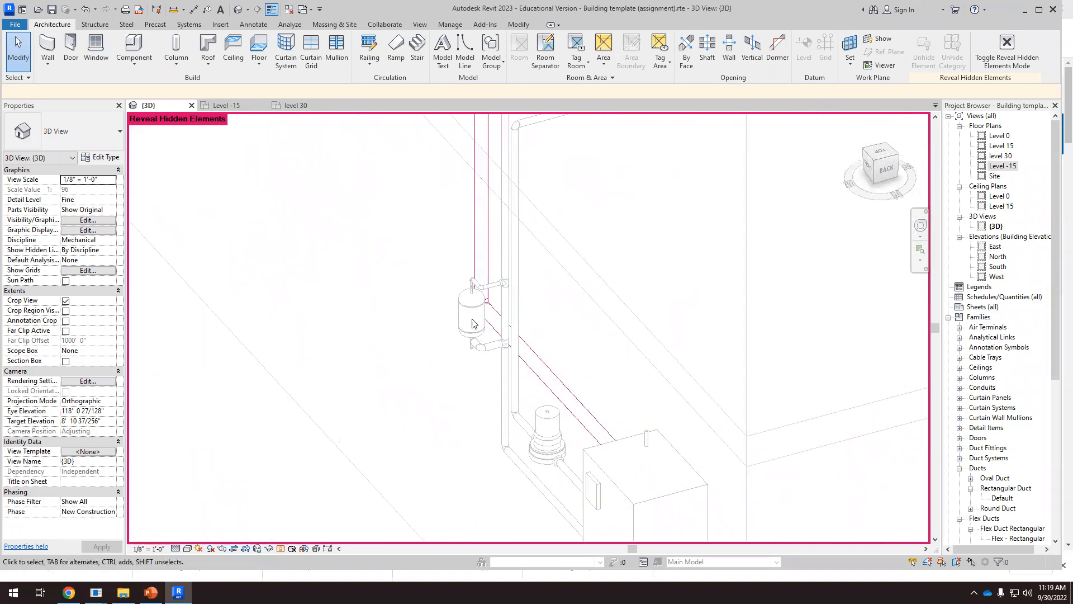
scroll(491, 320, "up", 2)
scroll(491, 320, "down", 5)
middle_click_drag(545, 345, 524, 362, "shift")
scroll(433, 404, "up", 2)
scroll(358, 420, "up", 4)
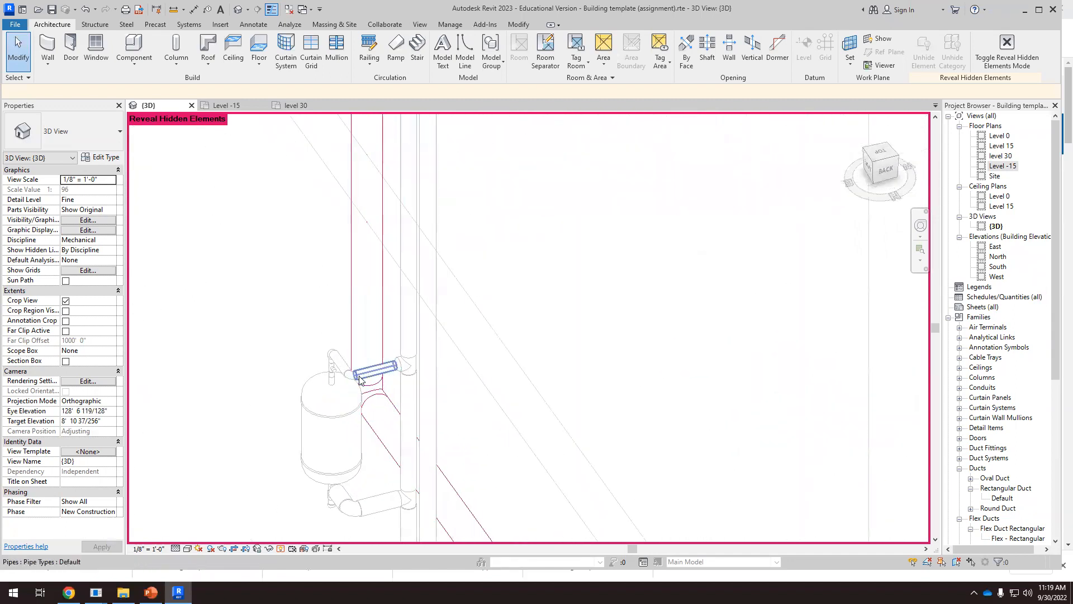
scroll(585, 313, "down", 3)
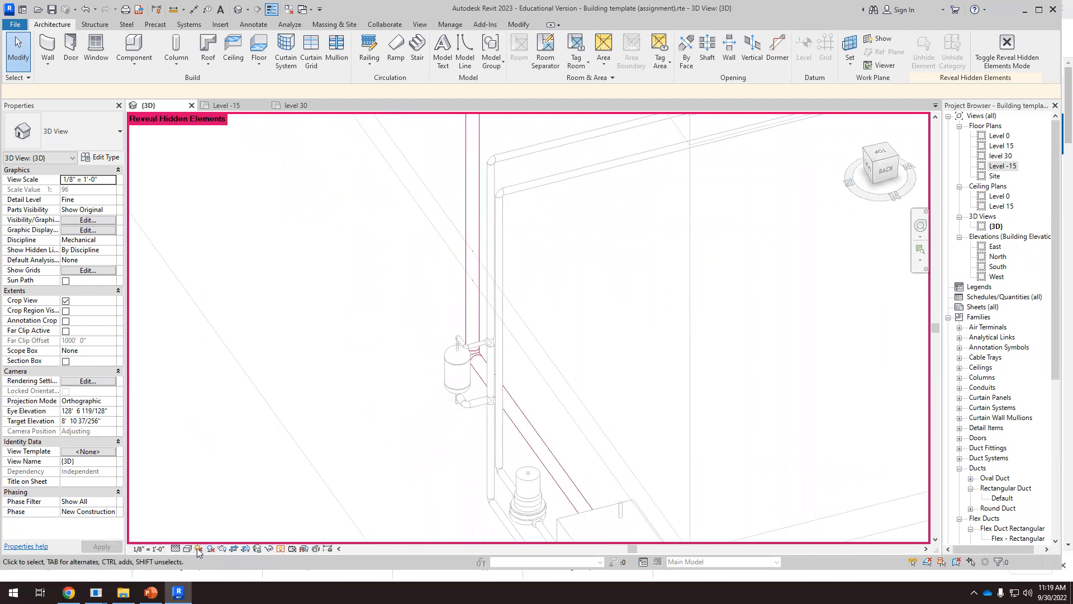
left_click(280, 549)
scroll(419, 327, "down", 5)
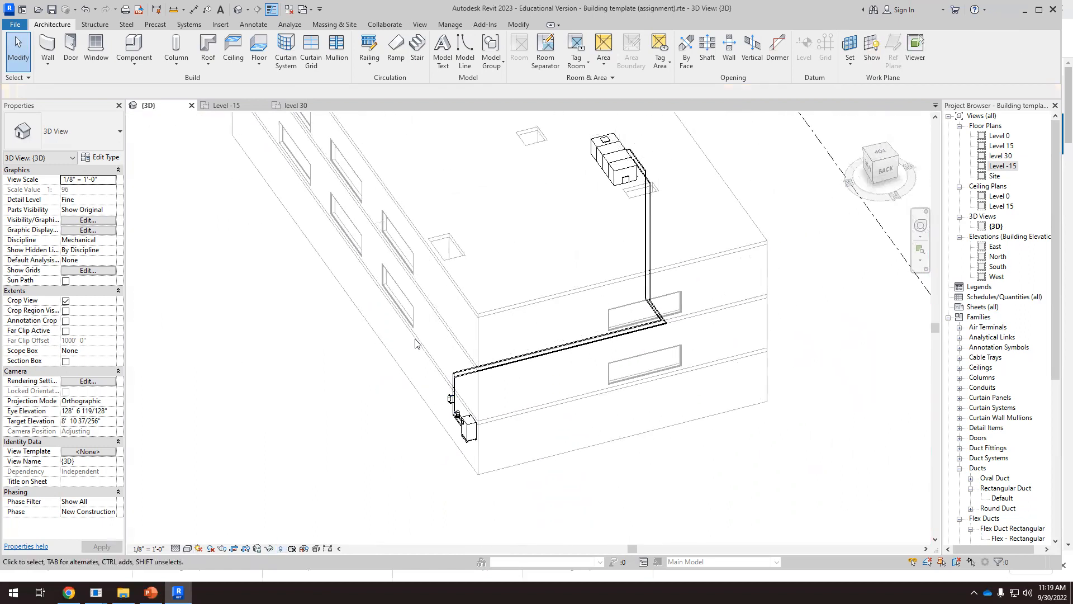
left_click(271, 9)
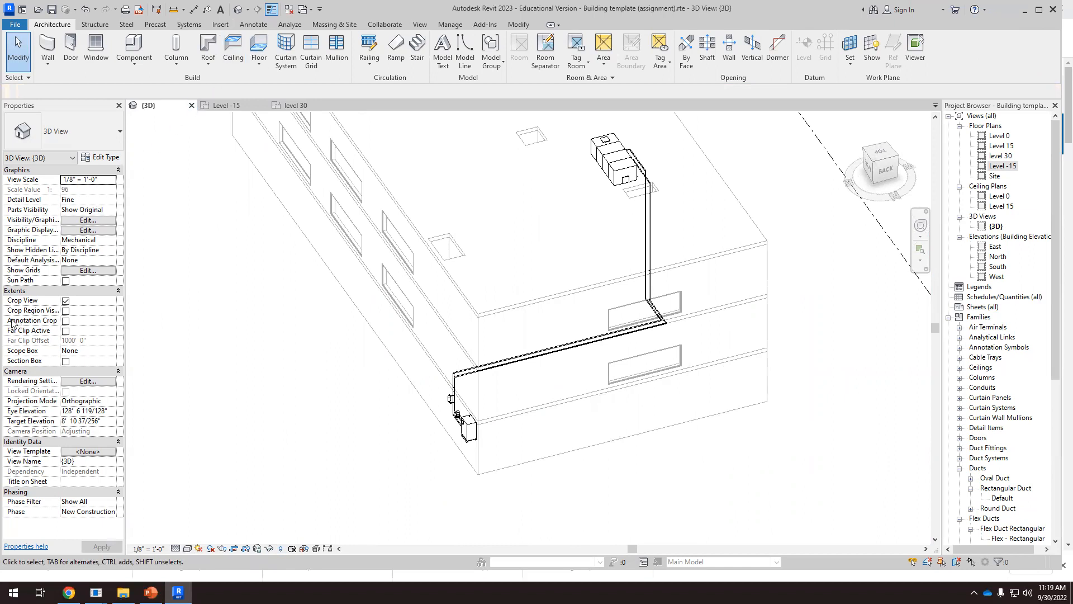
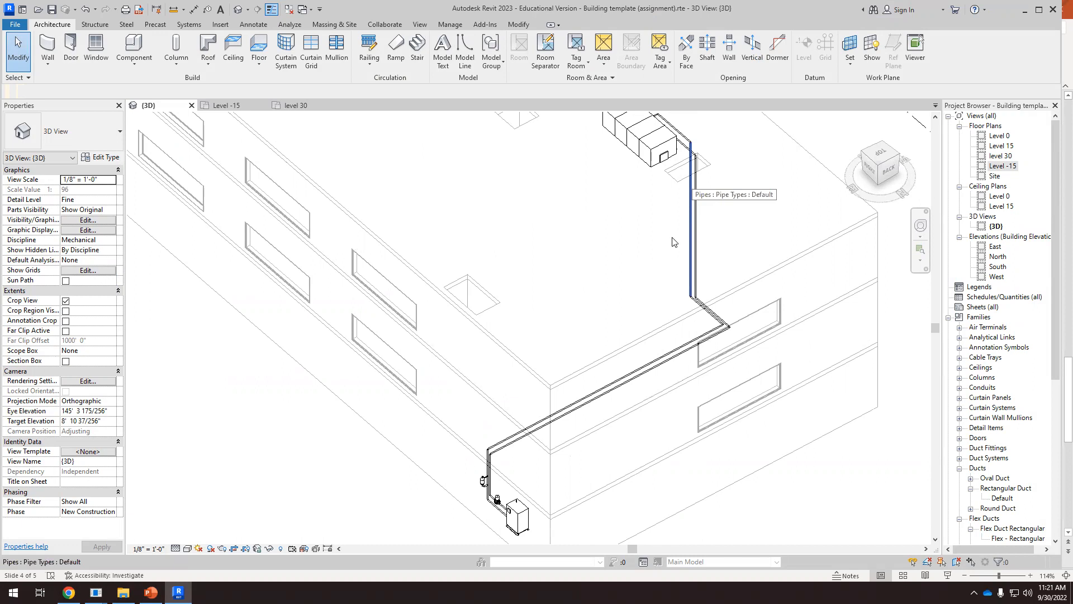
Open the Level -15 floor plan and check the free space around the boiler for a chiller
left_click(250, 105)
scroll(559, 403, "down", 3)
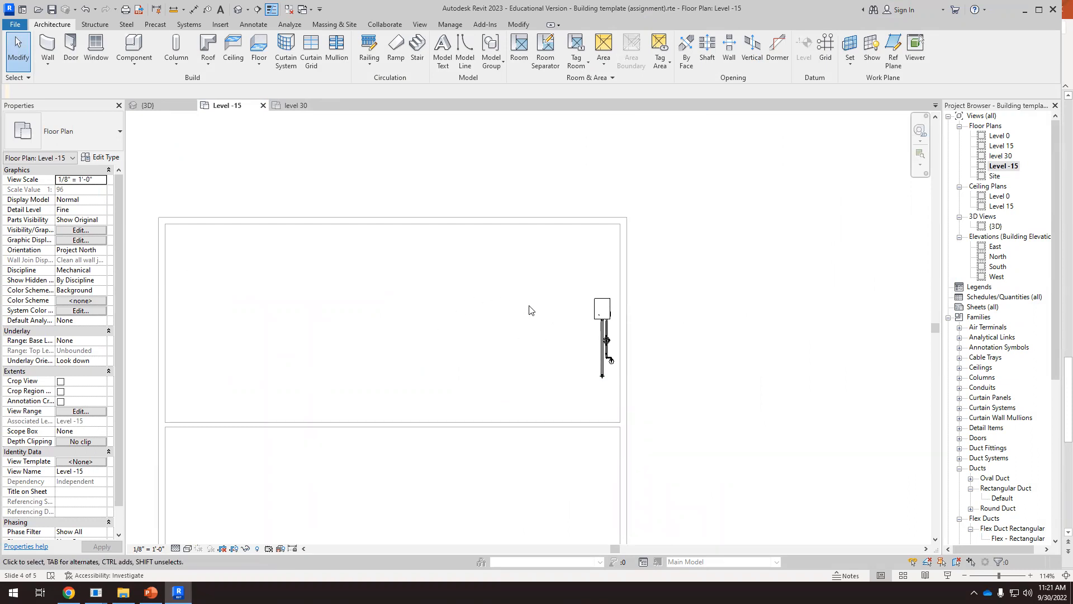
scroll(603, 381, "up", 2)
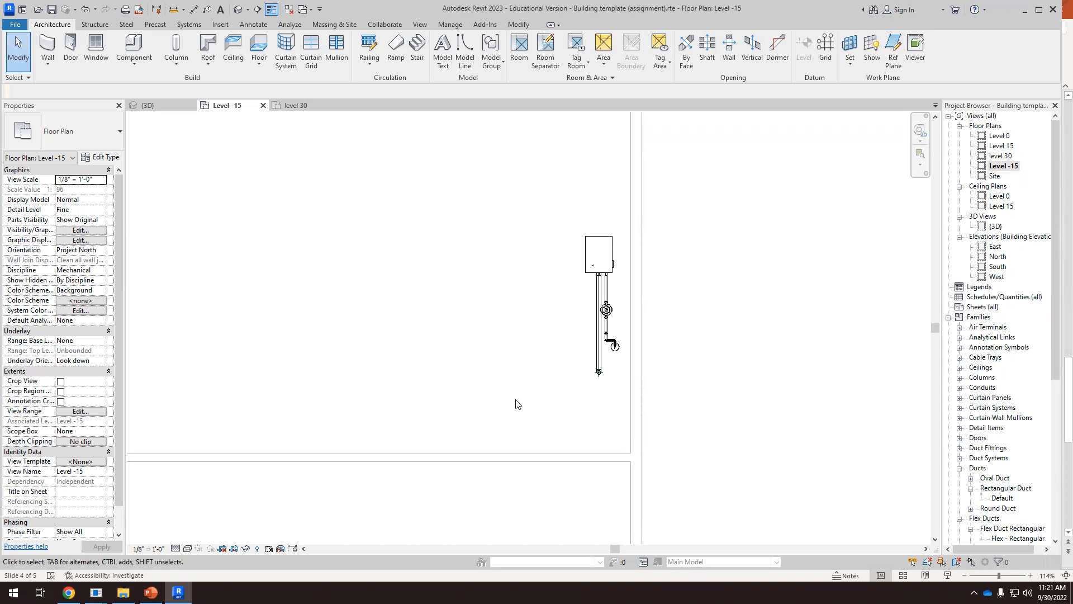
scroll(516, 395, "down", 1)
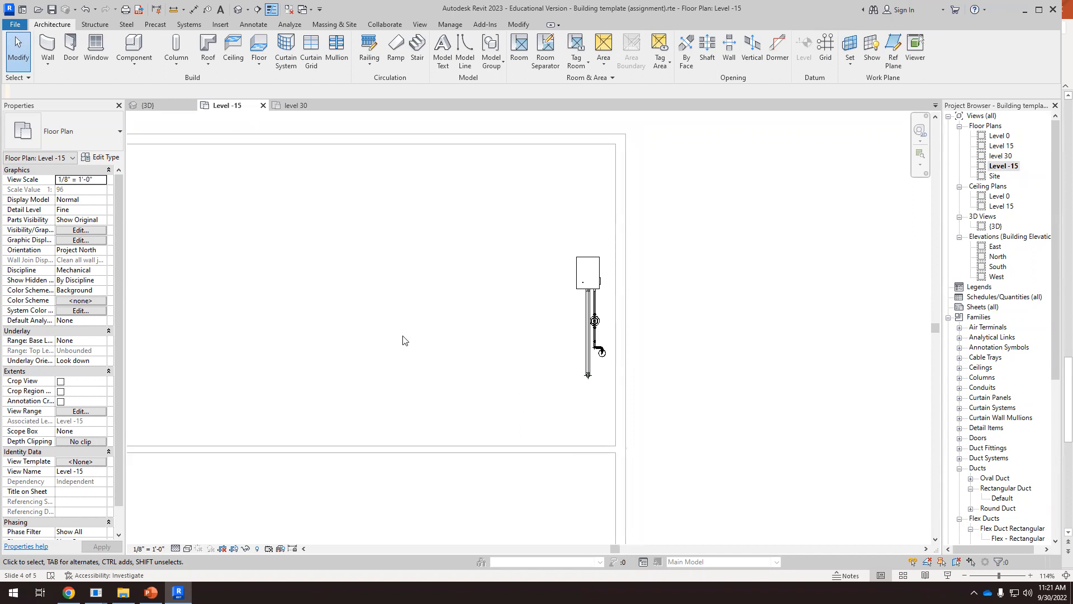
scroll(403, 340, "down", 1)
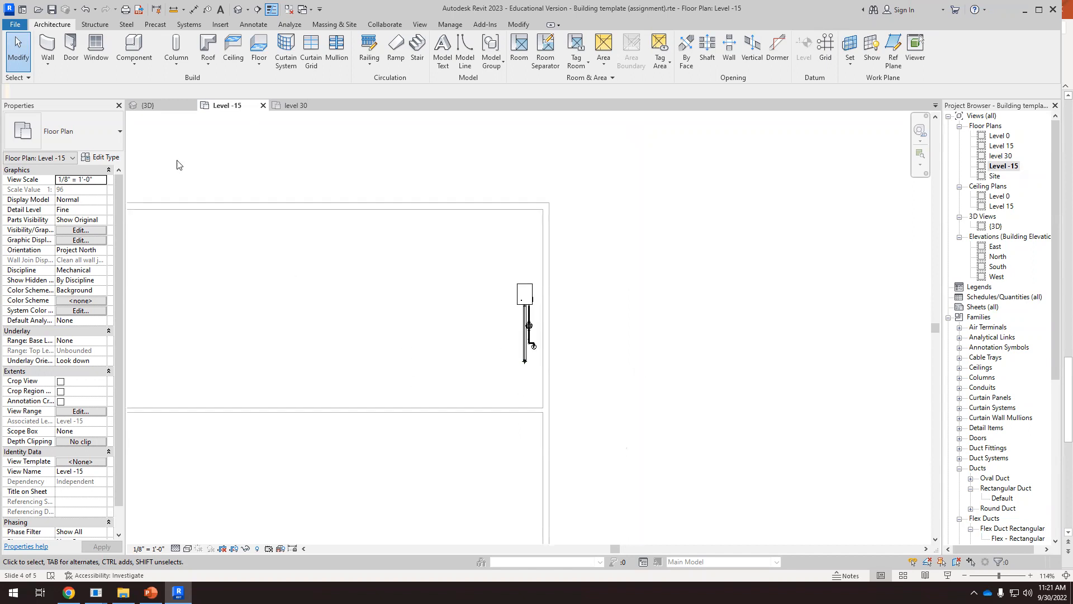
Place a Screw Chiller - Water Cooled - 300-550 Tons, Heat Exchanger Size 30-32, in the open floor area west of the boiler on Level -15
left_click(190, 26)
left_click(398, 49)
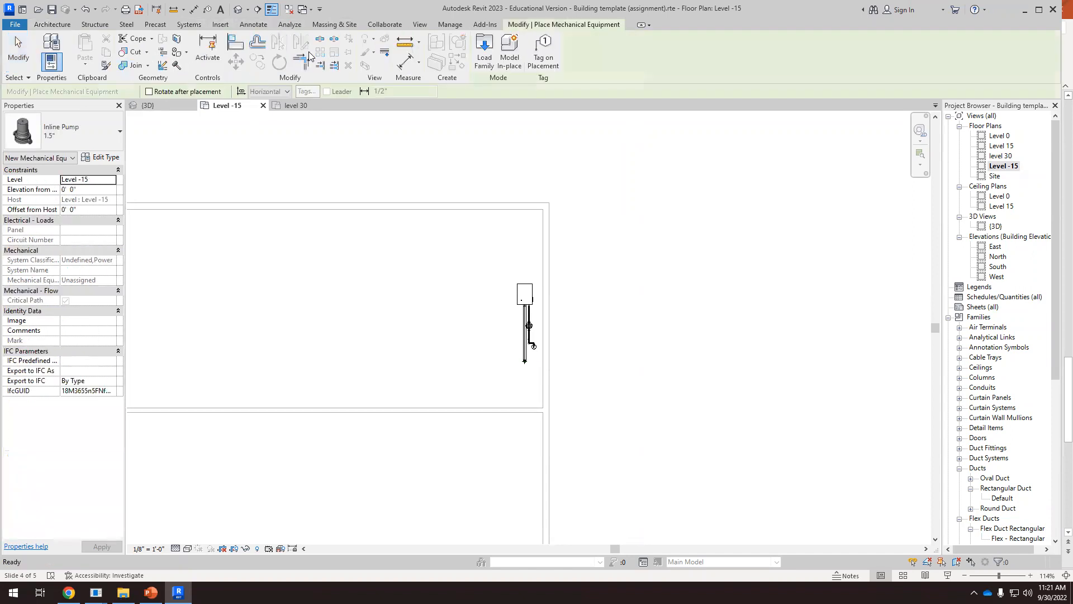
left_click(108, 137)
scroll(91, 301, "down", 10)
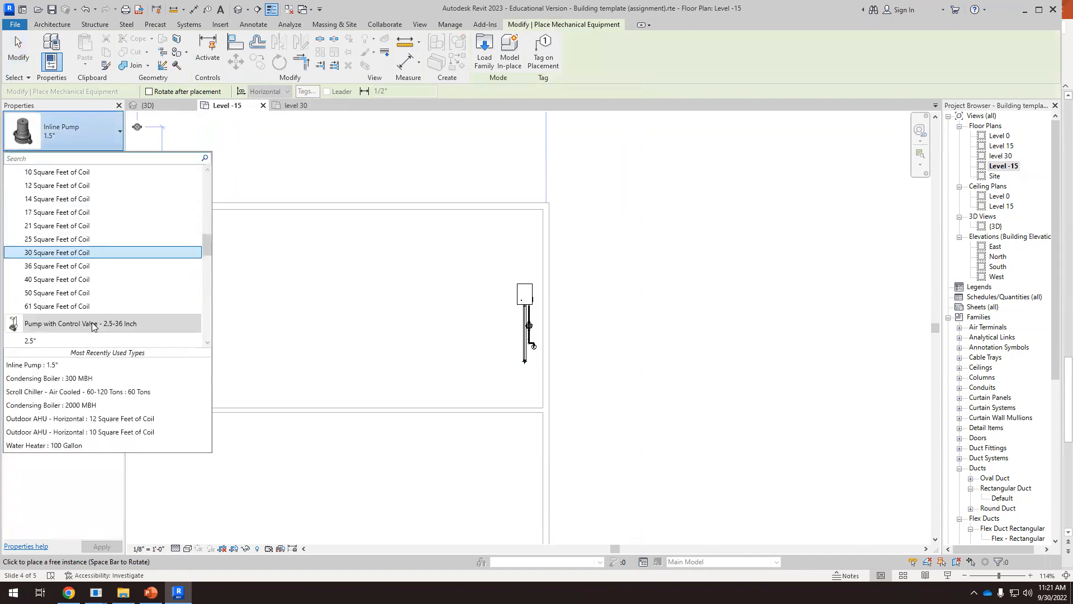
scroll(91, 301, "down", 6)
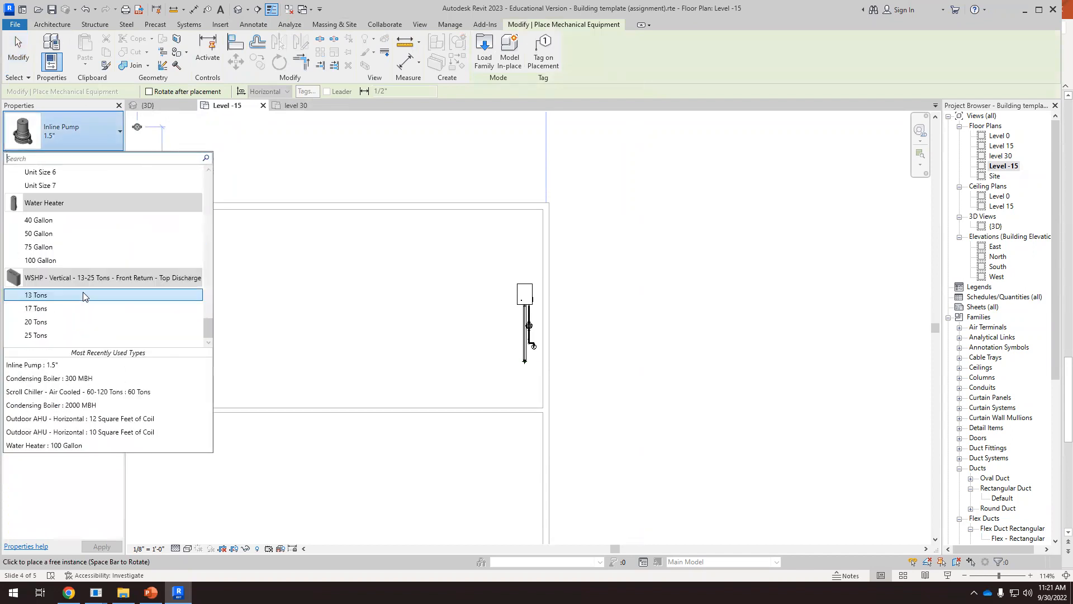
scroll(82, 287, "up", 6)
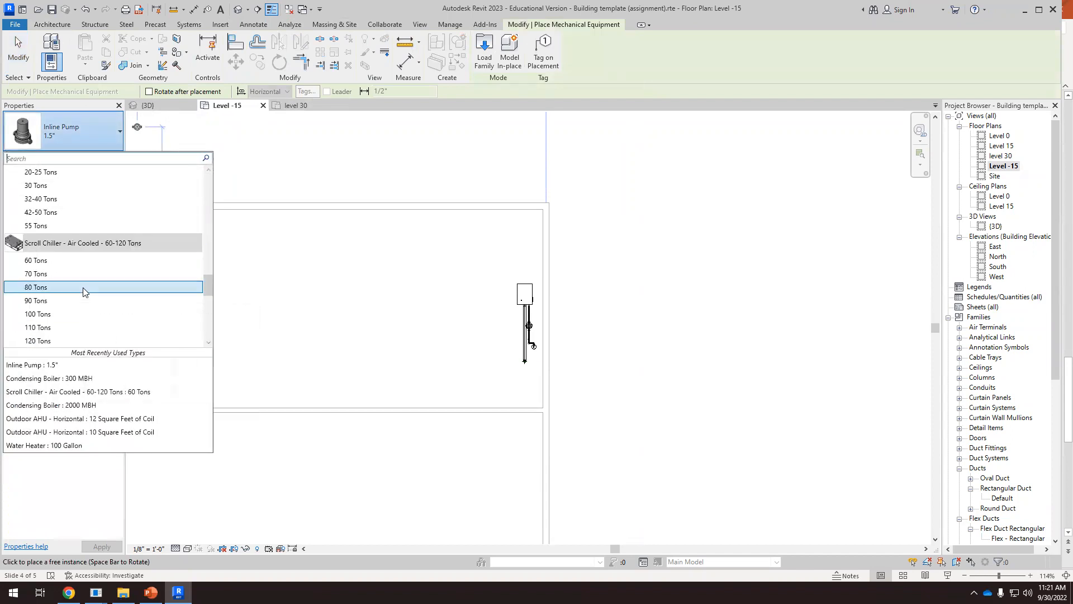
scroll(71, 254, "up", 3)
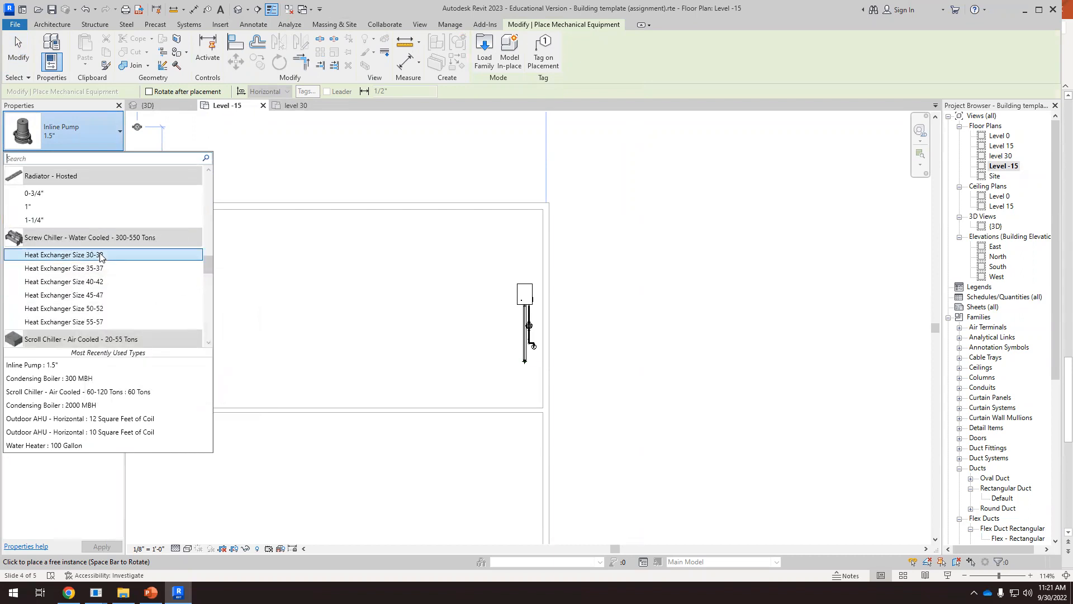
left_click(87, 256)
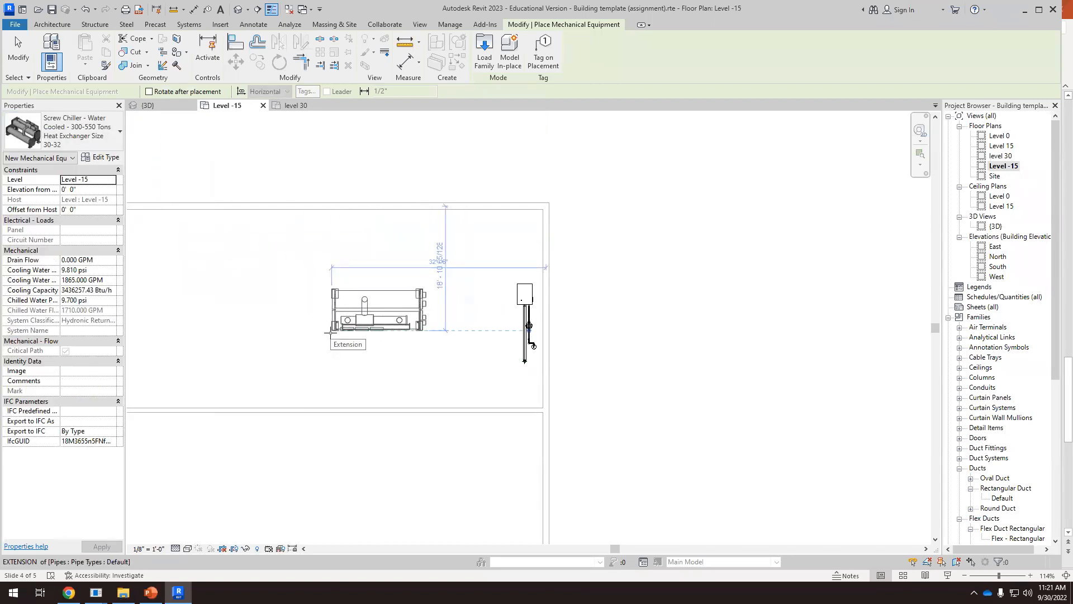
left_click(316, 330)
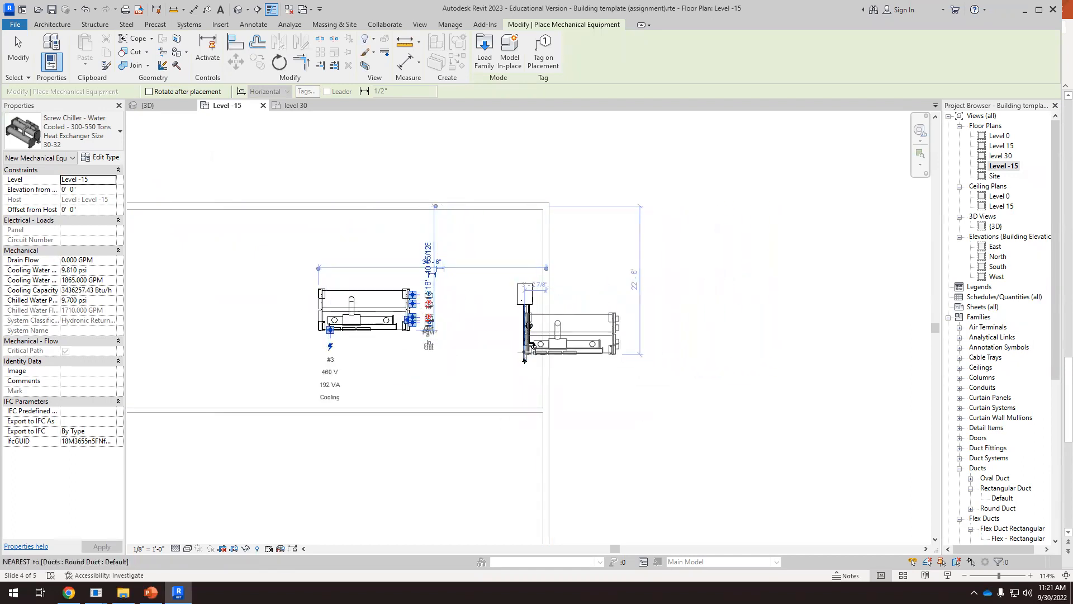
key("Escape")
key("Escape")
Check the chiller's position within the basement in the floor plan and beside the boiler in the 3D view
scroll(440, 323, "up", 3)
scroll(492, 315, "down", 8)
middle_click_drag(486, 370, 478, 348)
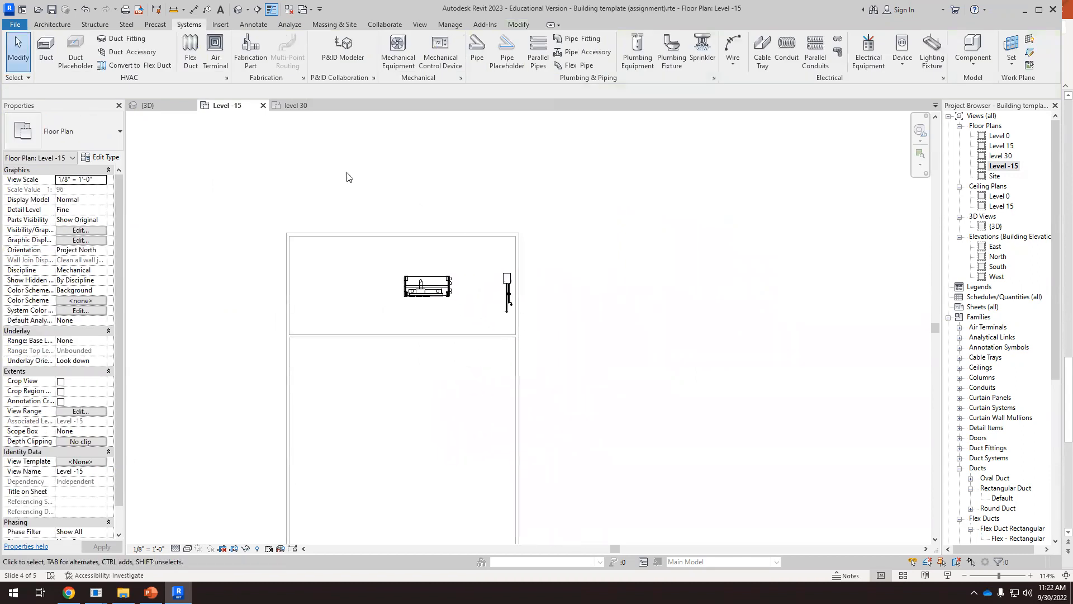
left_click(172, 106)
scroll(509, 334, "down", 2)
scroll(571, 439, "up", 4)
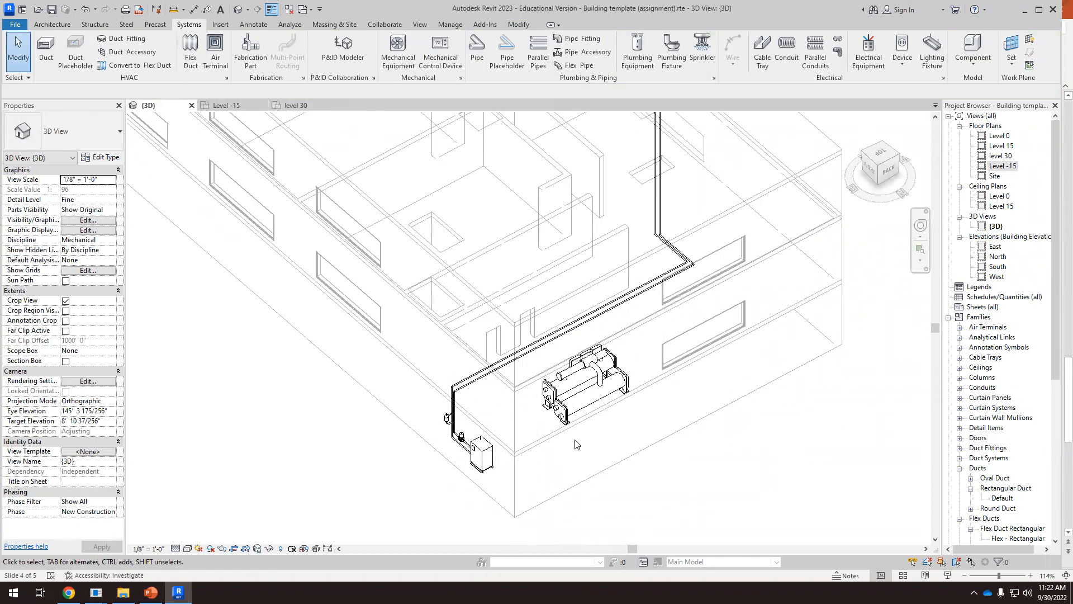
scroll(517, 486, "up", 4)
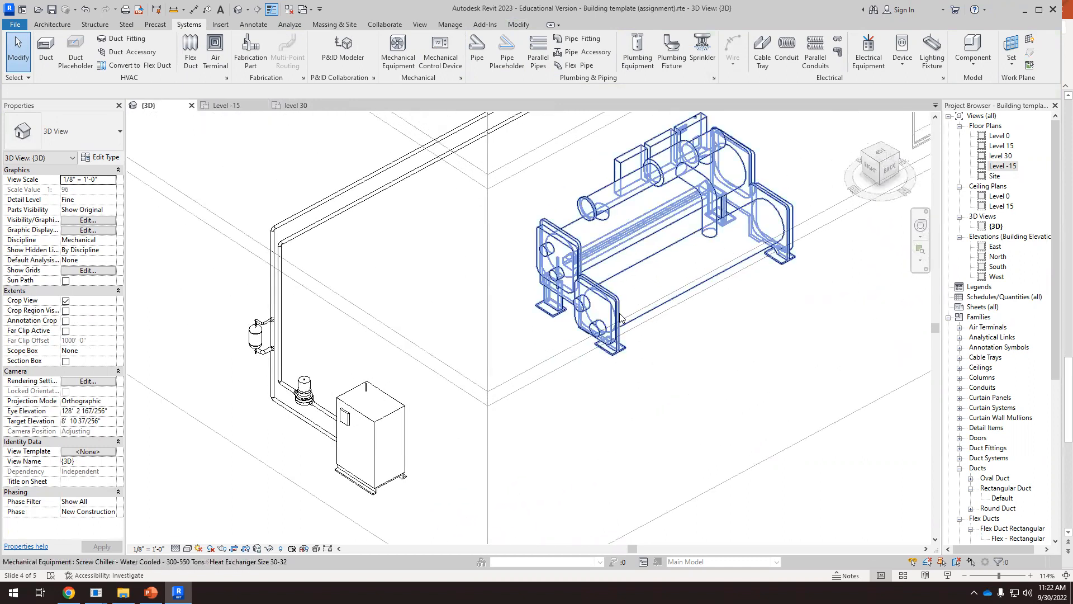
Select the chiller and examine its 8", 10" and 1 1/4" inlet and outlet pipe connectors
left_click(619, 327)
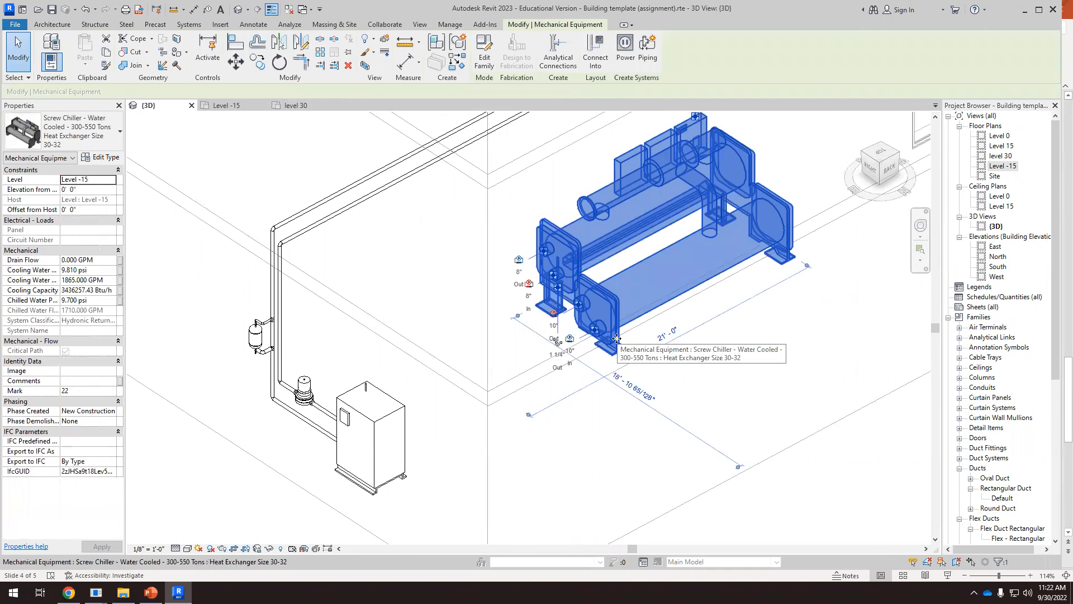
scroll(603, 358, "up", 3)
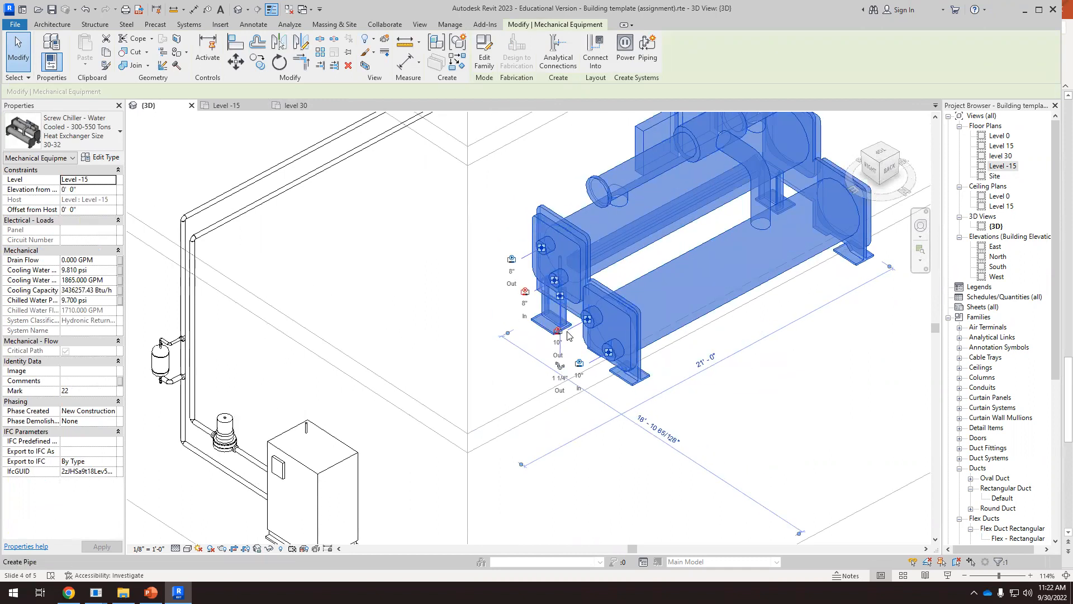
scroll(590, 374, "up", 3)
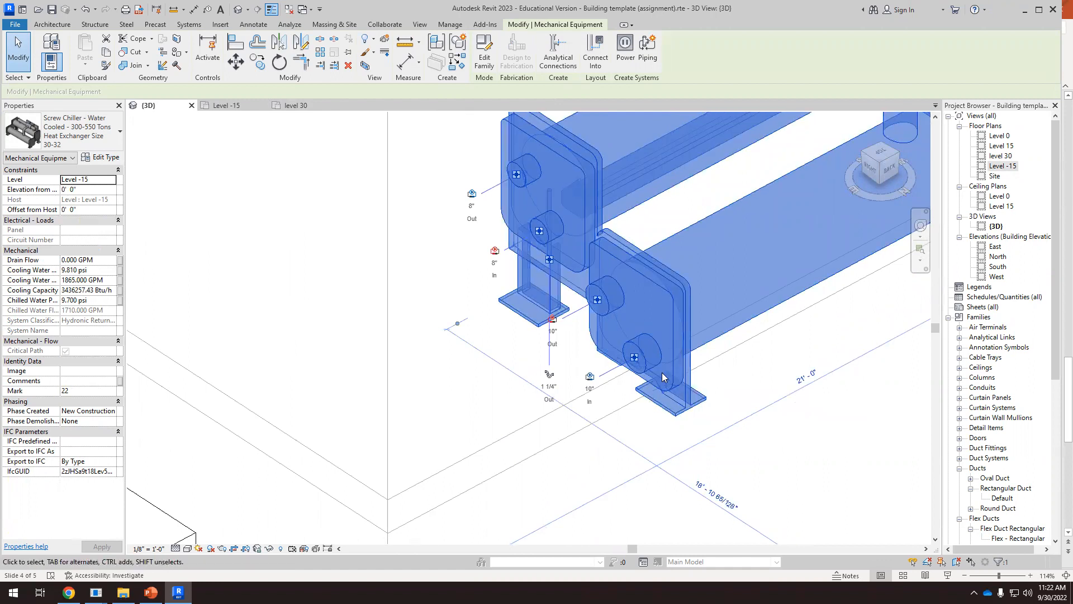
scroll(574, 399, "down", 5)
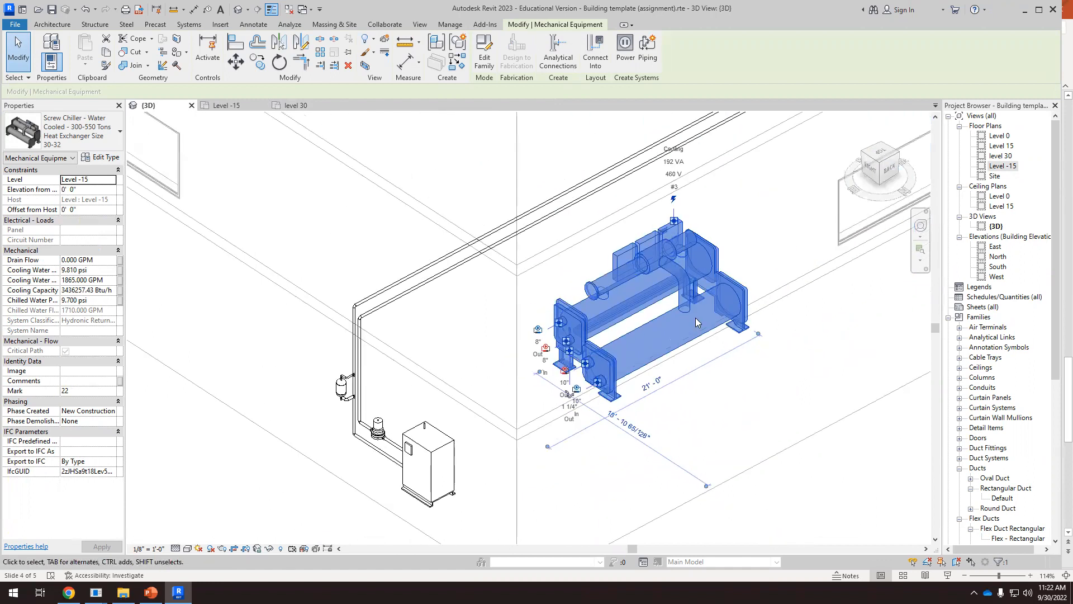
scroll(529, 377, "up", 4)
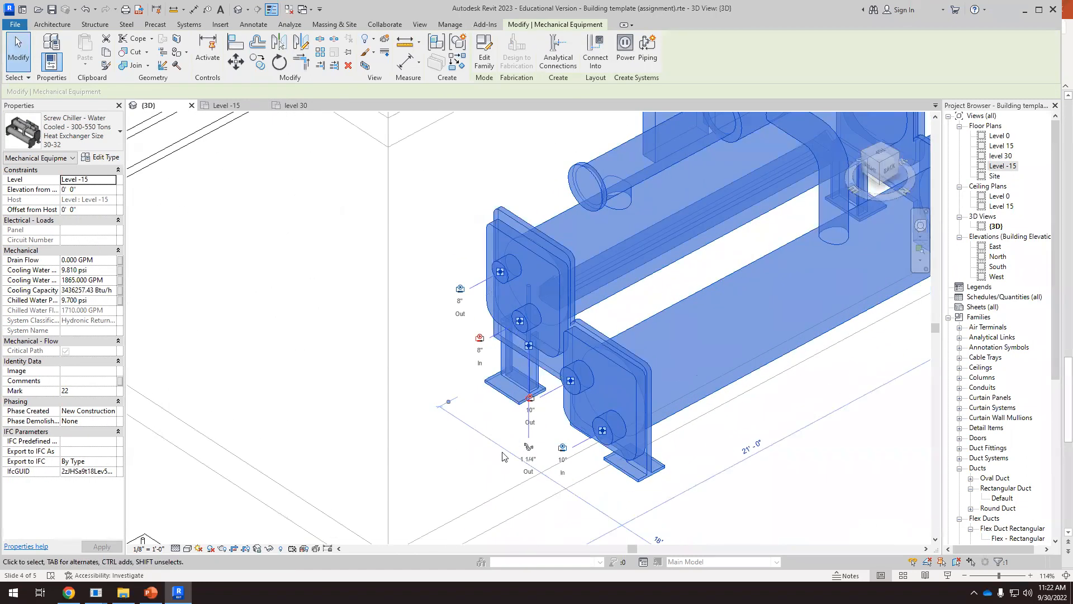
scroll(498, 386, "up", 2)
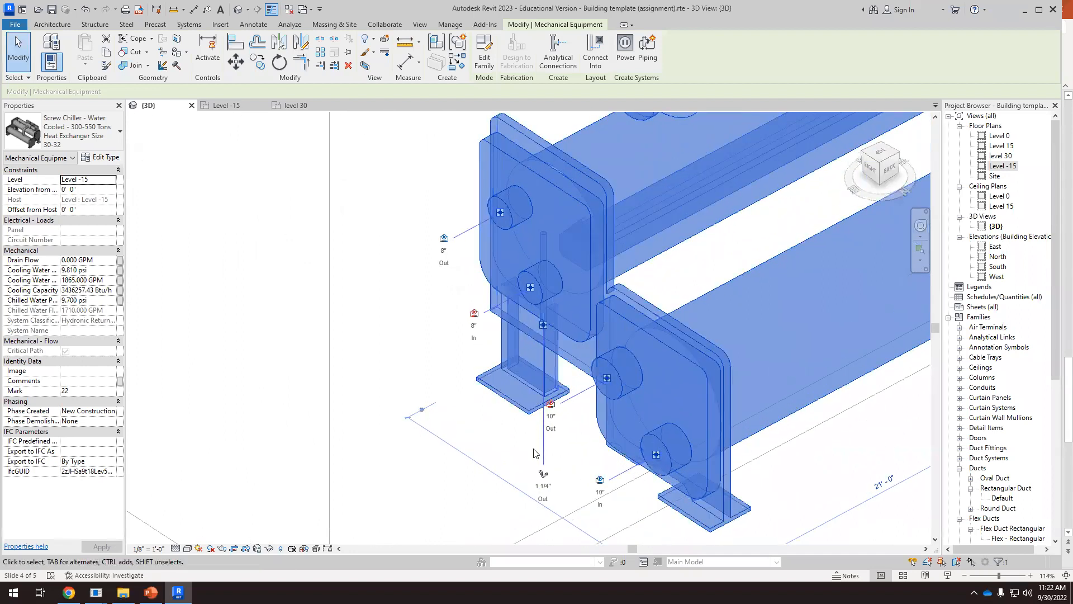
middle_click_drag(579, 448, 550, 461, "shift")
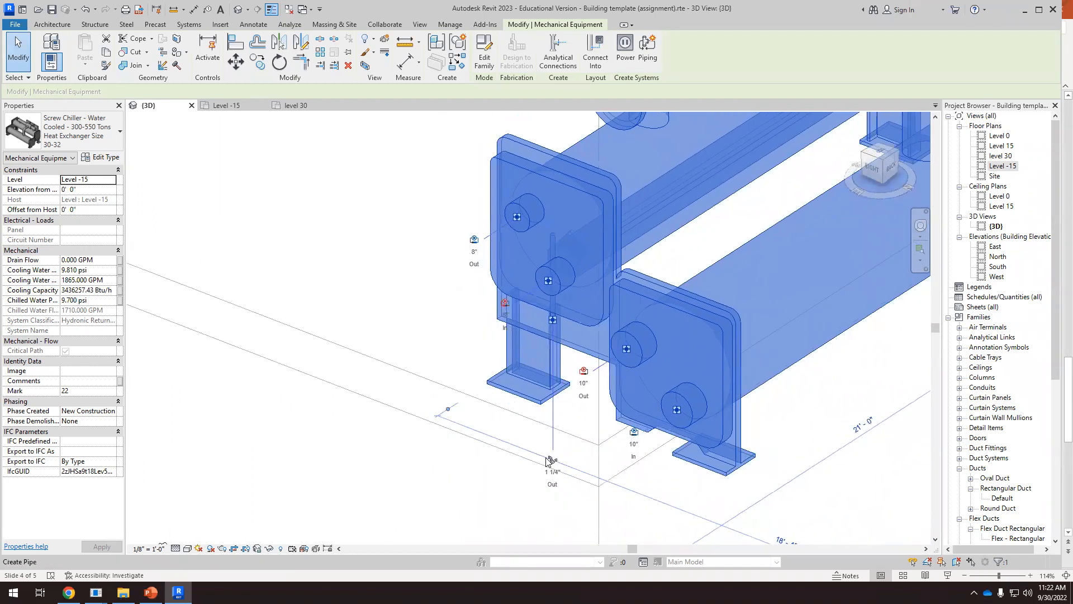
left_click(553, 460)
key("Escape")
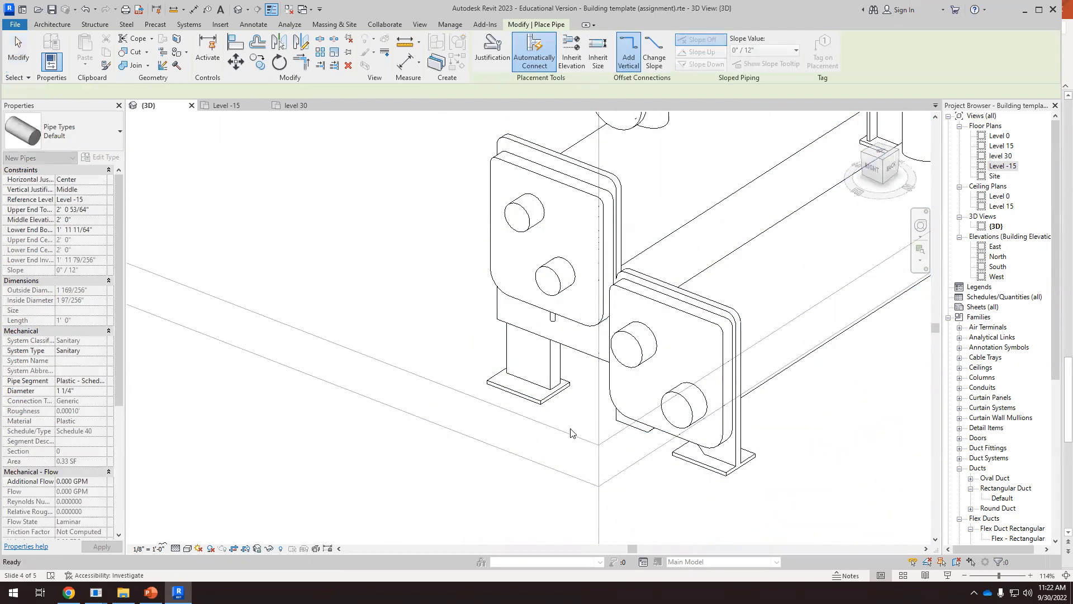
key("Escape")
Reselect the chiller and examine its drain outlet and the 8" inlet and outlet connectors on its end plate
left_click(556, 389)
scroll(561, 330, "up", 1)
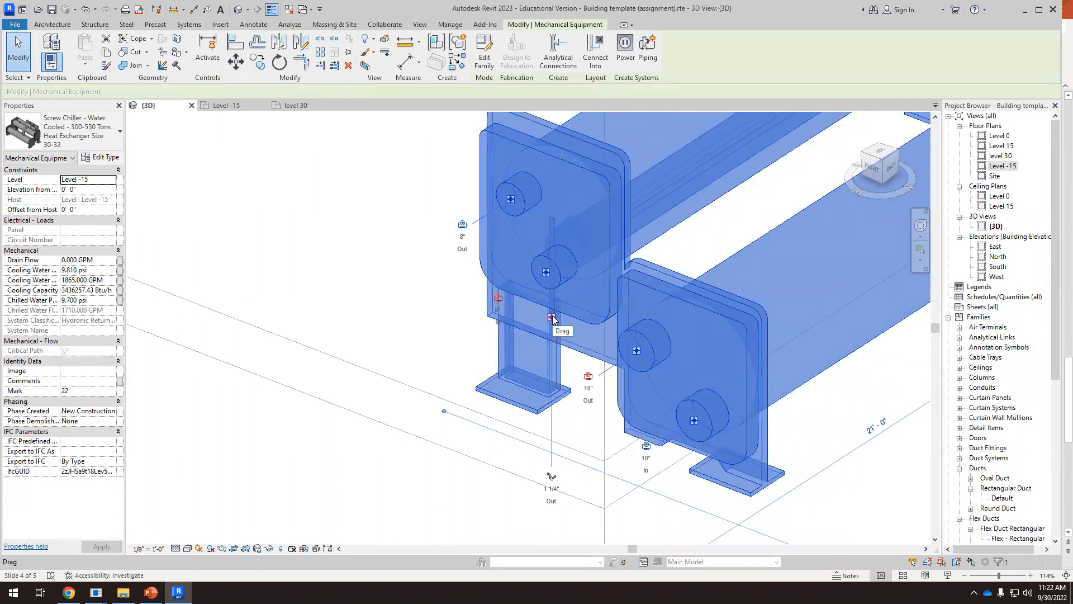
scroll(551, 325, "down", 2)
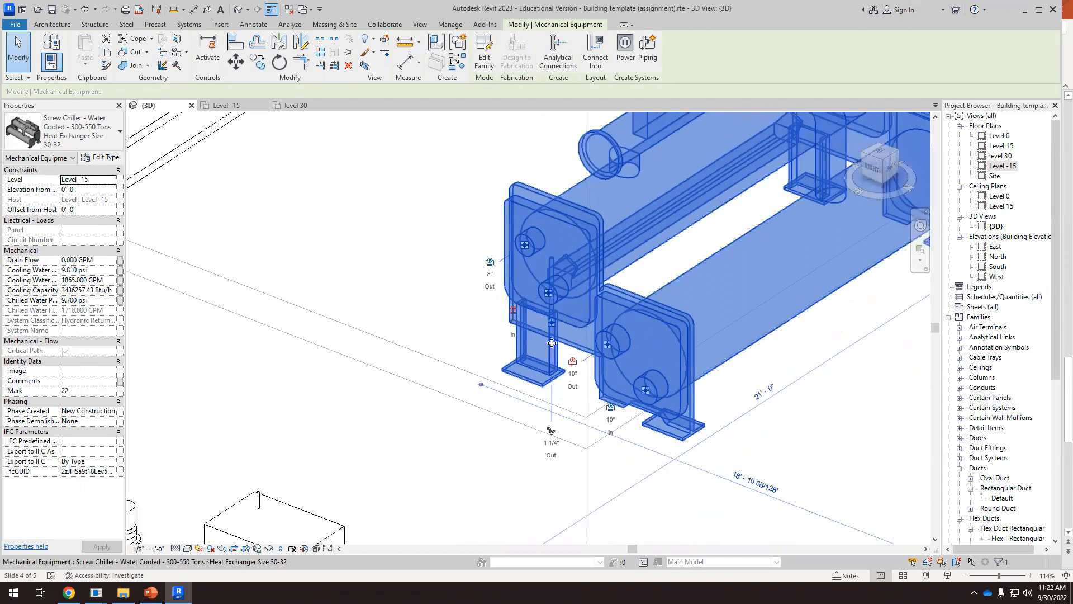
scroll(553, 313, "up", 2)
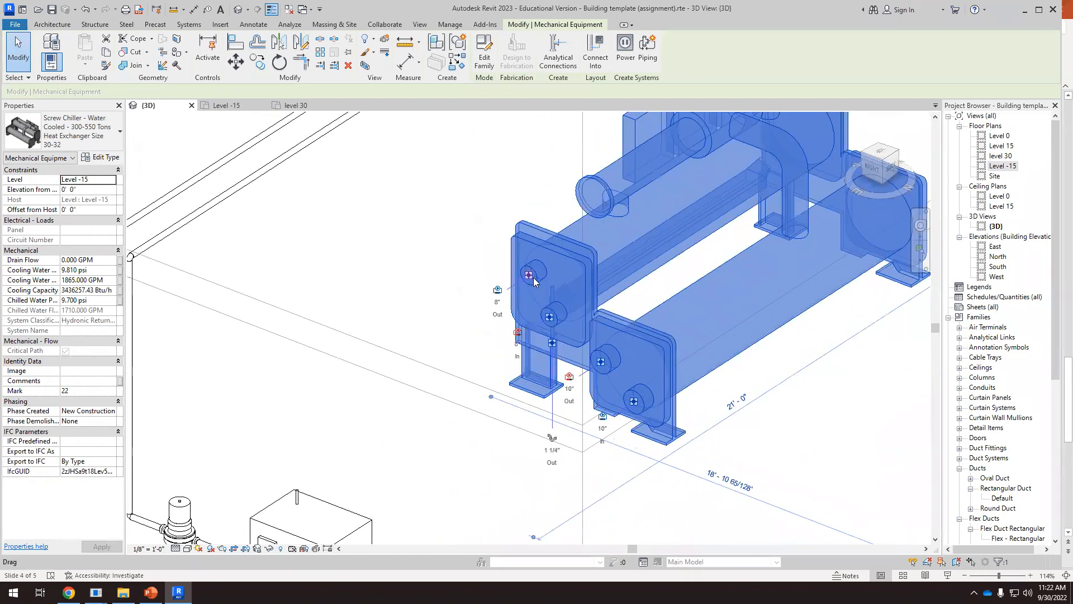
scroll(528, 279, "up", 2)
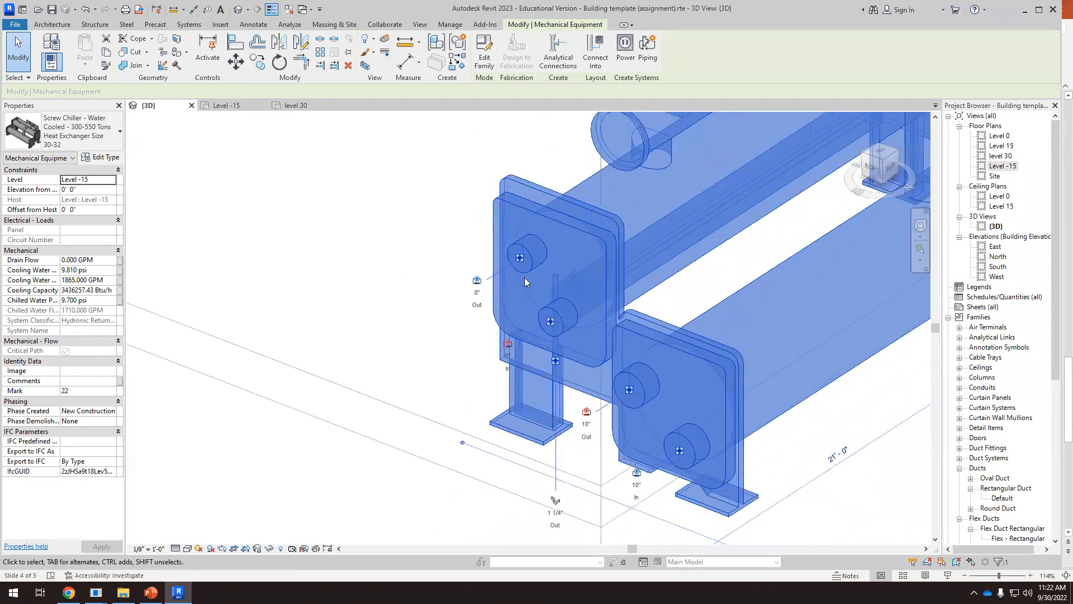
scroll(521, 267, "up", 2)
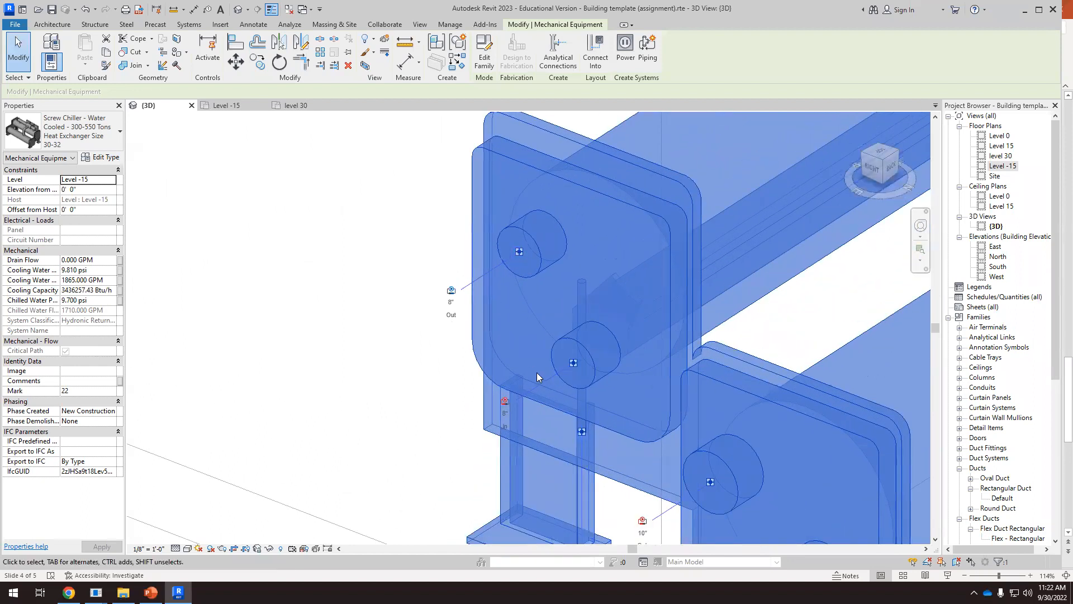
scroll(558, 350, "down", 8)
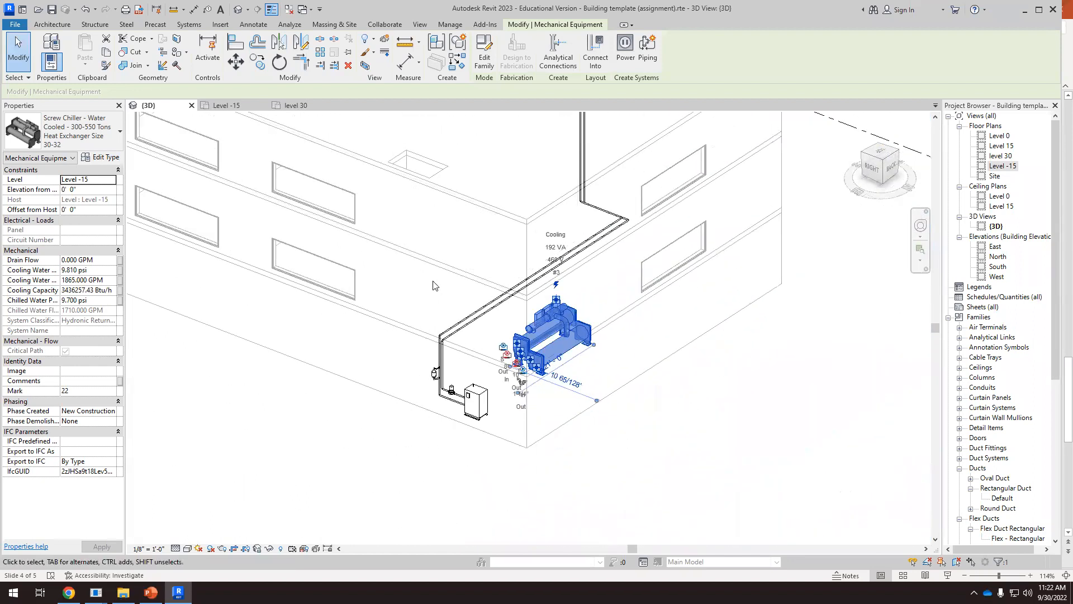
Deselect the chiller and examine the building from the basement equipment up to the rooftop air handler
scroll(517, 344, "up", 4)
key("Escape")
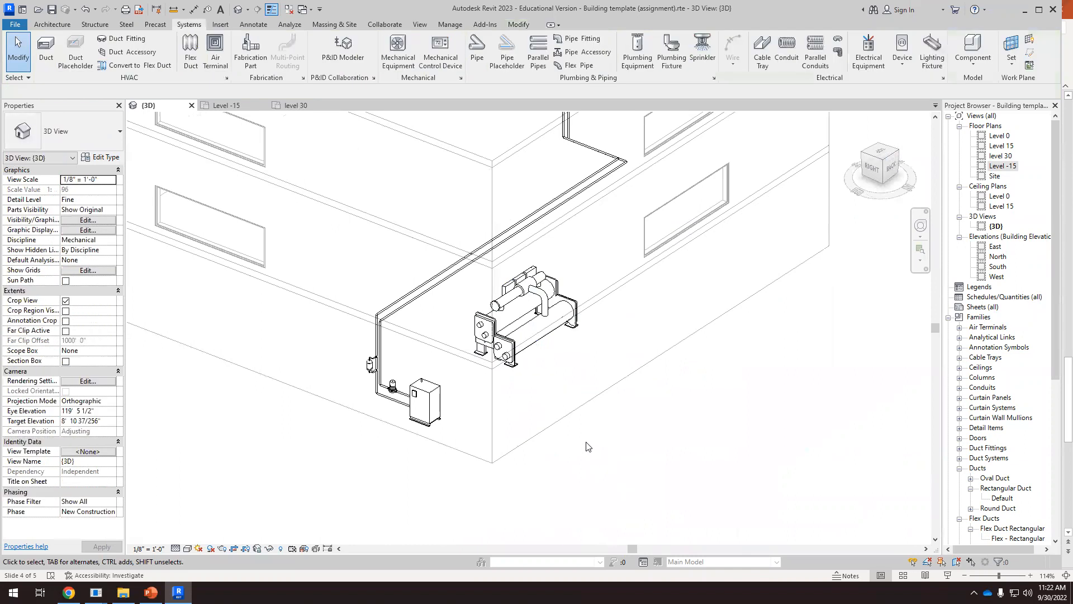
scroll(457, 439, "down", 4)
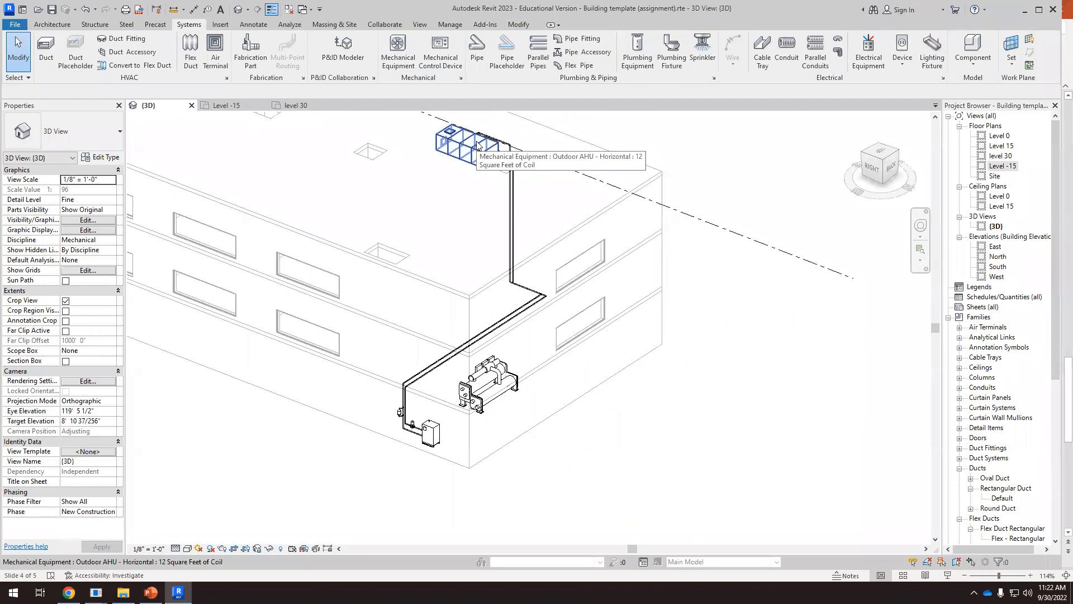
scroll(486, 360, "down", 4)
scroll(489, 360, "up", 2)
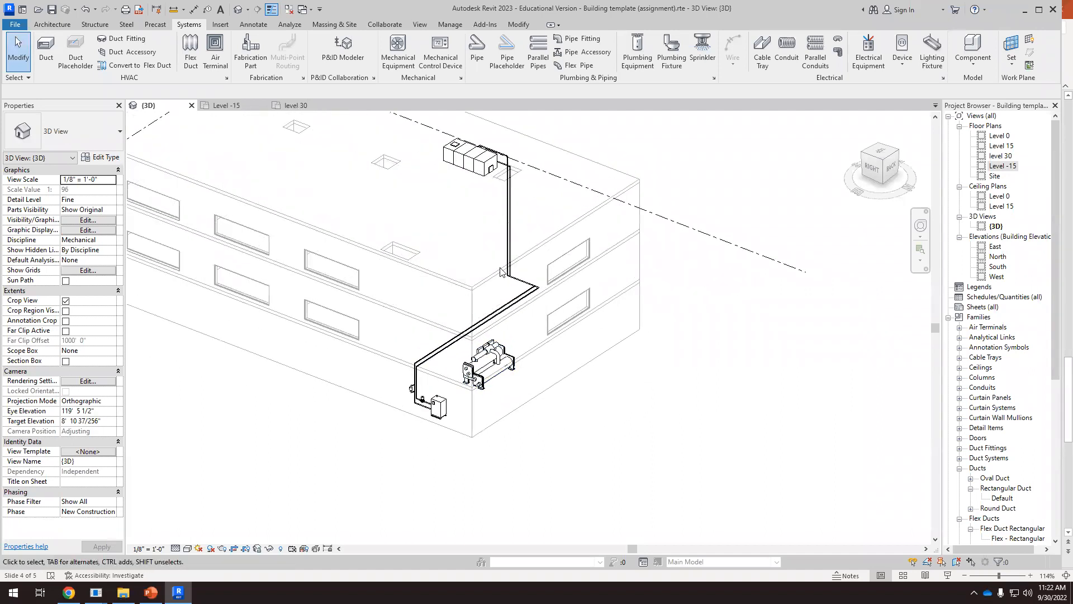
scroll(584, 295, "down", 2)
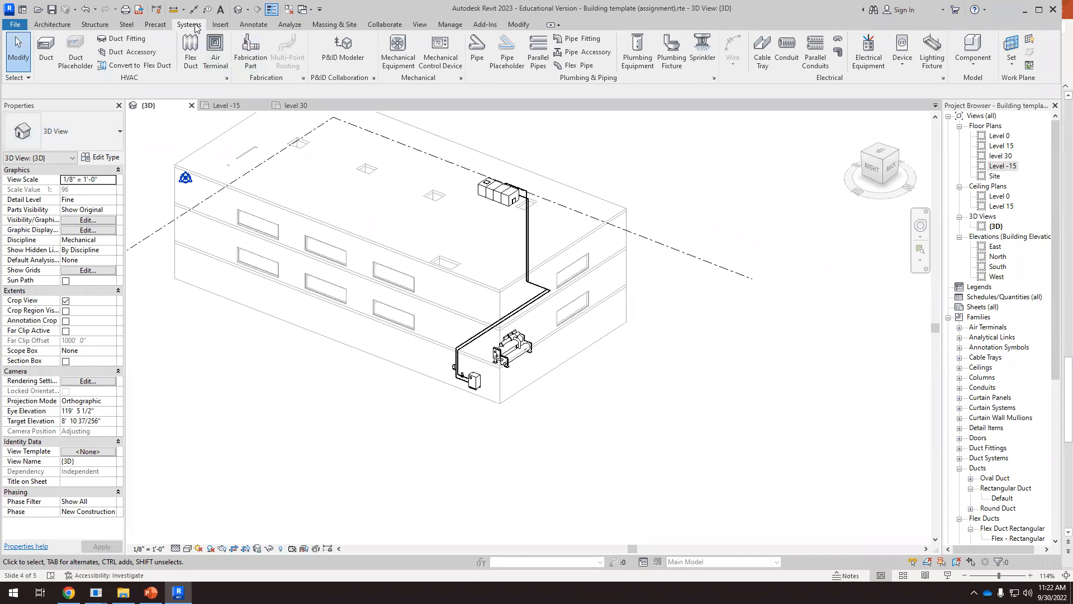
Place a 37 MBH closed-circuit counterflow cooling tower on Level -15, just outside the building beside the boiler
left_click(398, 49)
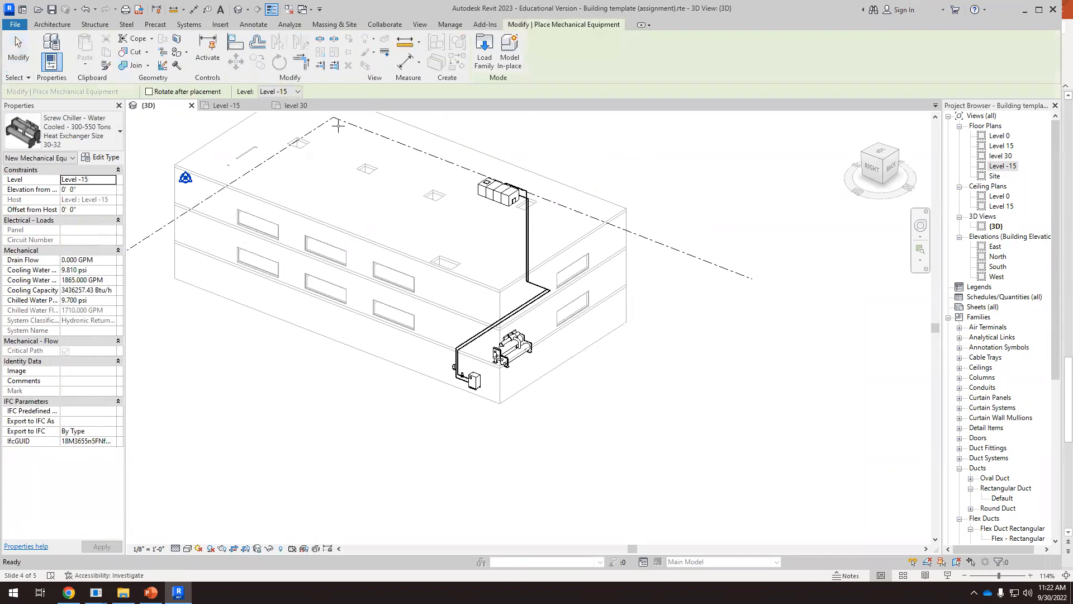
left_click(119, 132)
scroll(69, 244, "down", 10)
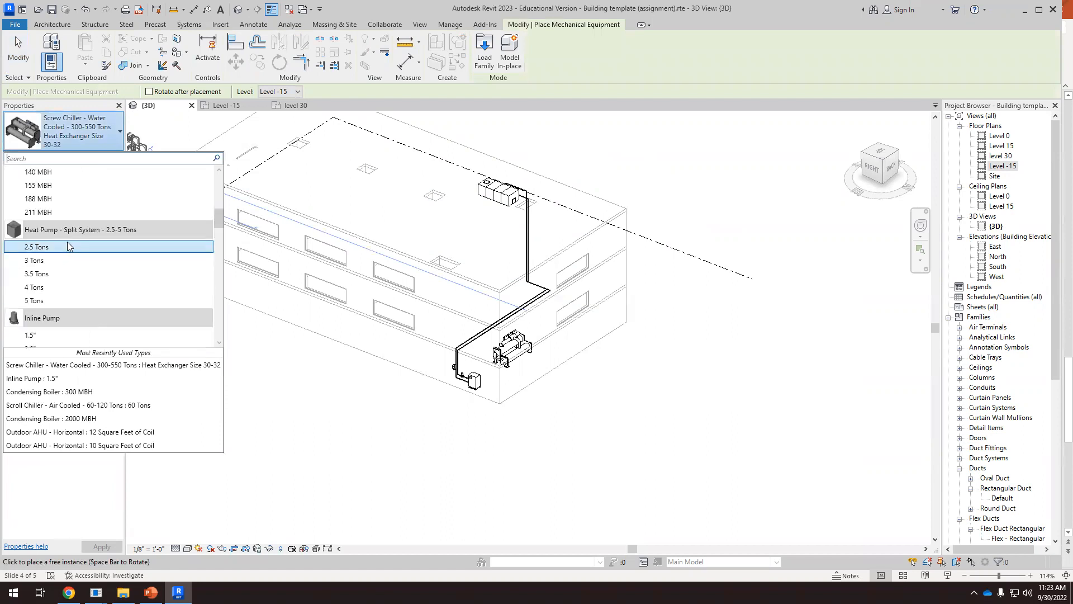
scroll(70, 246, "up", 2)
scroll(78, 279, "down", 3)
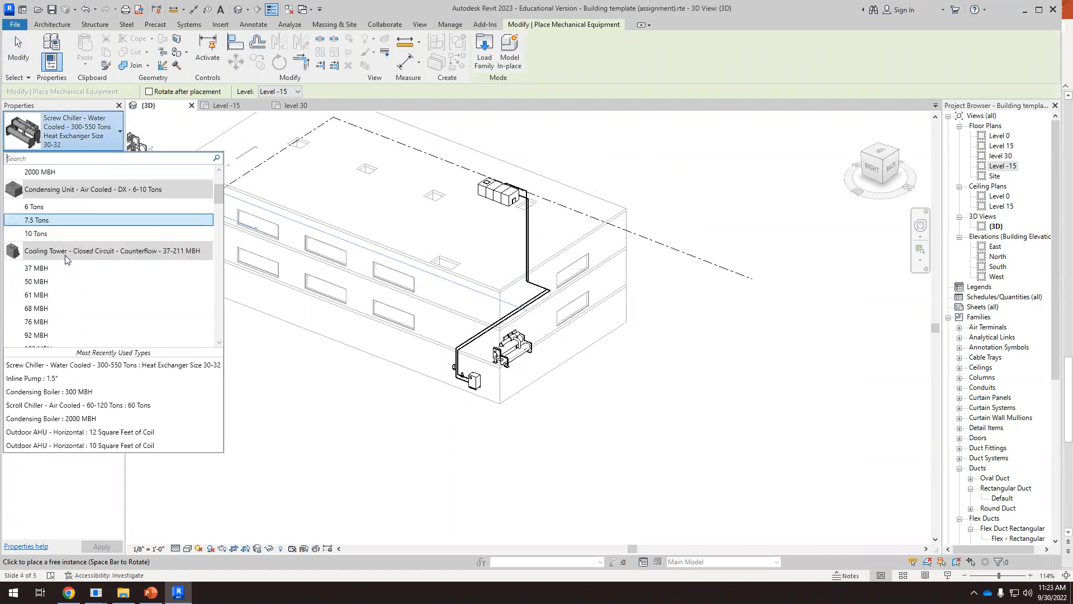
scroll(62, 229, "up", 1)
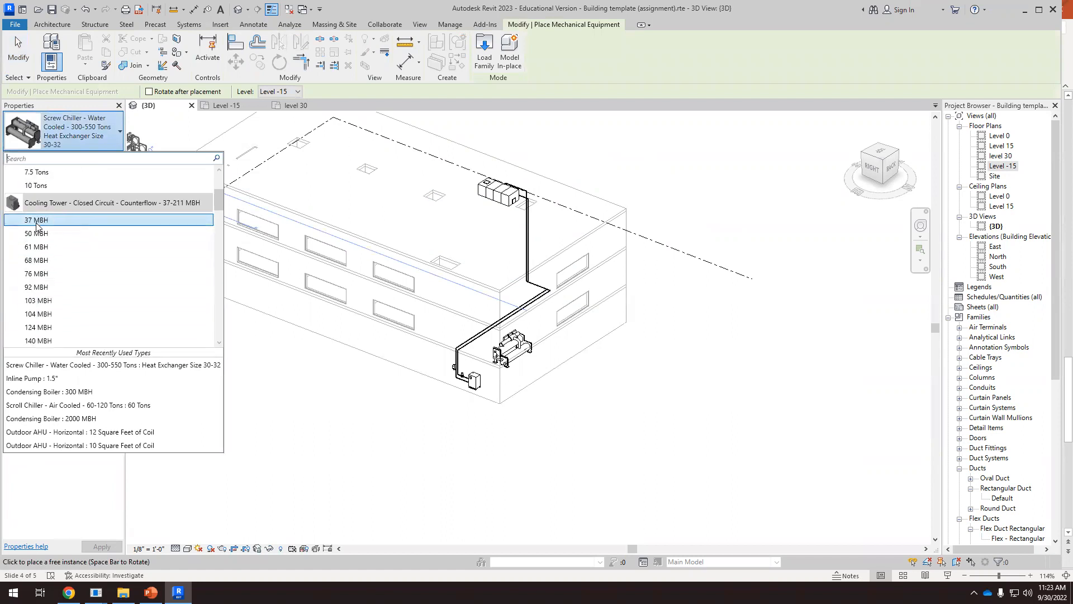
left_click(37, 222)
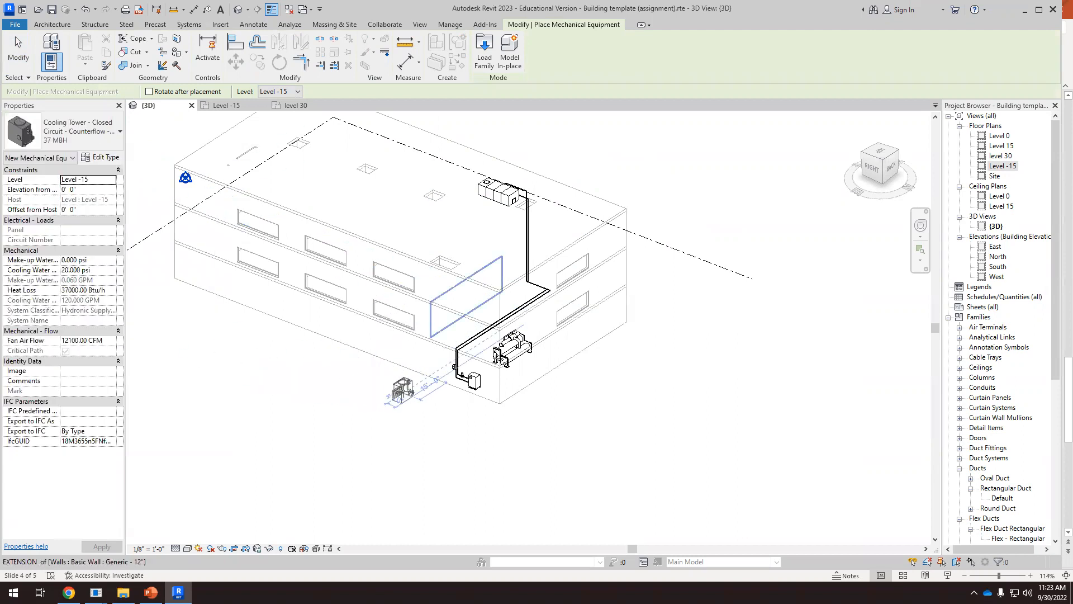
left_click(404, 468)
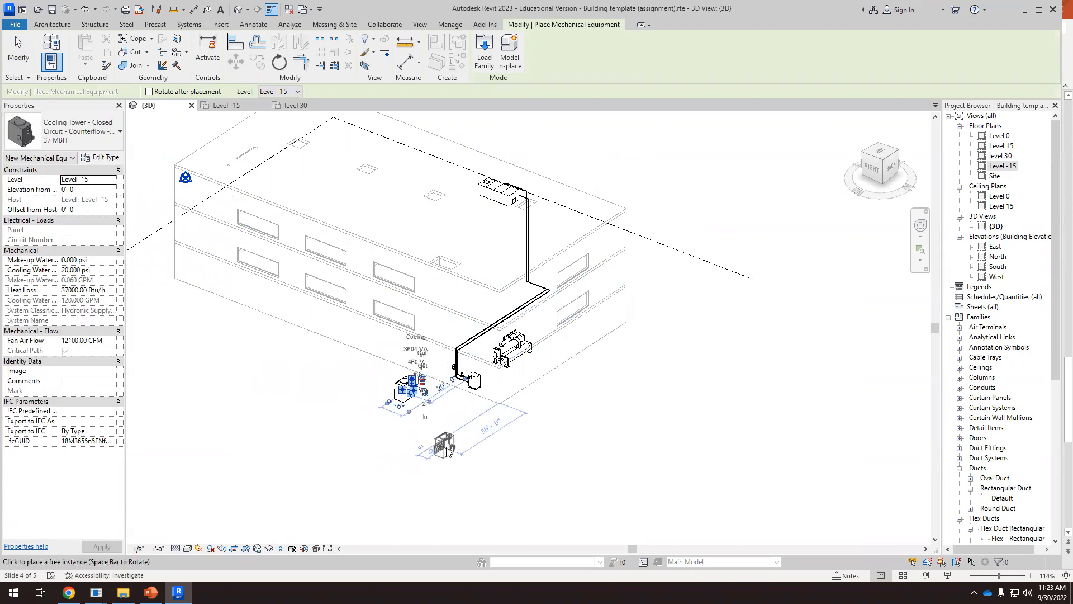
key("Escape")
key("Escape")
Assign the cooling tower to level 30
scroll(453, 395, "down", 5)
middle_click_drag(463, 429, 417, 395, "shift")
left_click(420, 411)
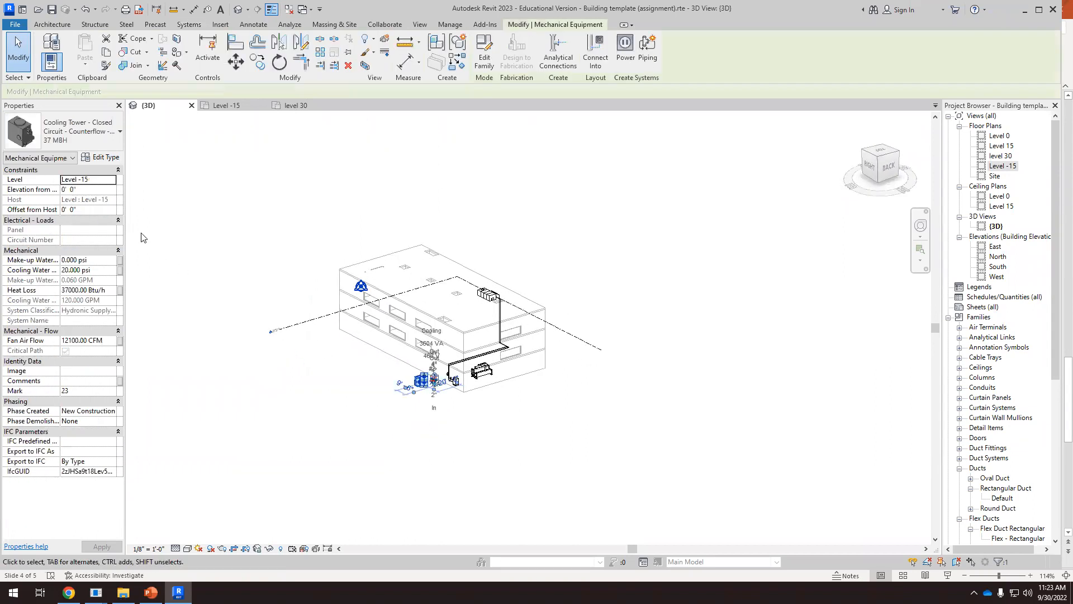
left_click(112, 181)
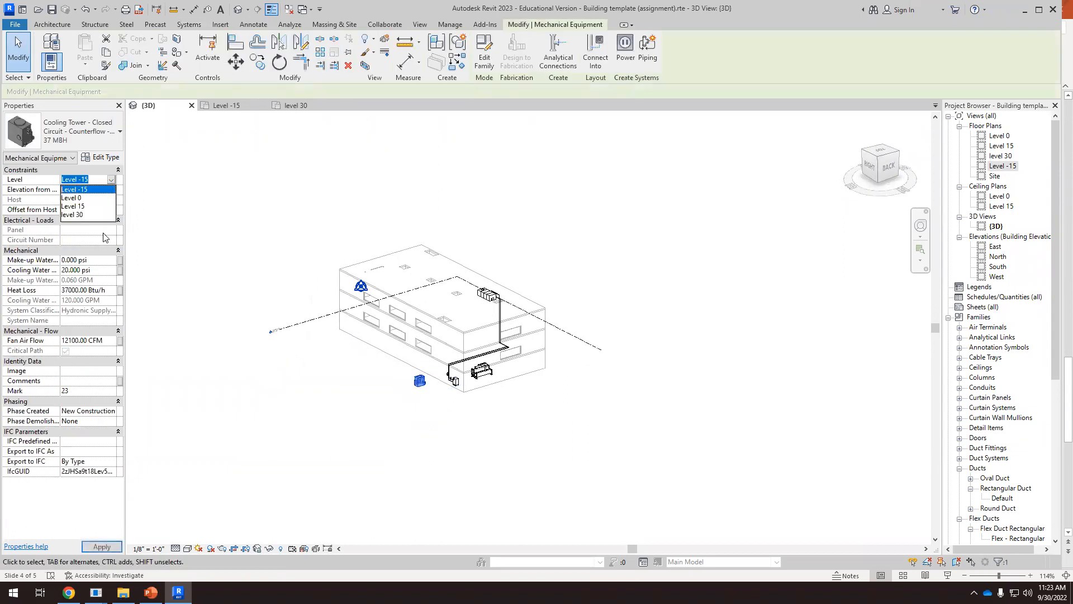
left_click(72, 215)
middle_click_drag(455, 464, 373, 413, "shift")
left_click(373, 413)
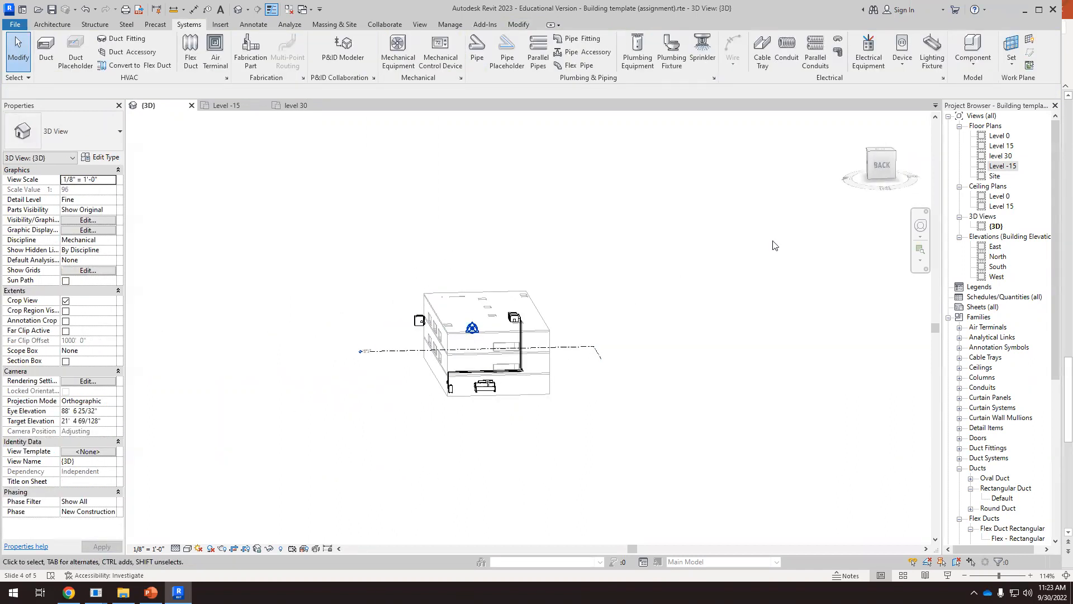
Move the cooling tower onto the roof in the top view, inside the building edge near the roof opening above the boiler
middle_click_drag(664, 320, 697, 310, "shift")
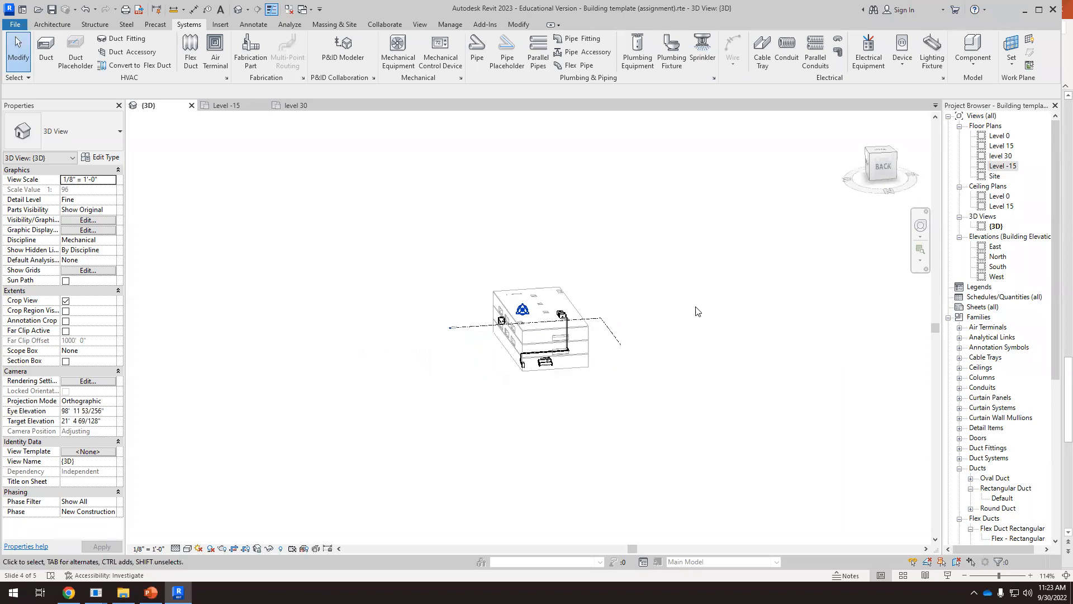
left_click(882, 152)
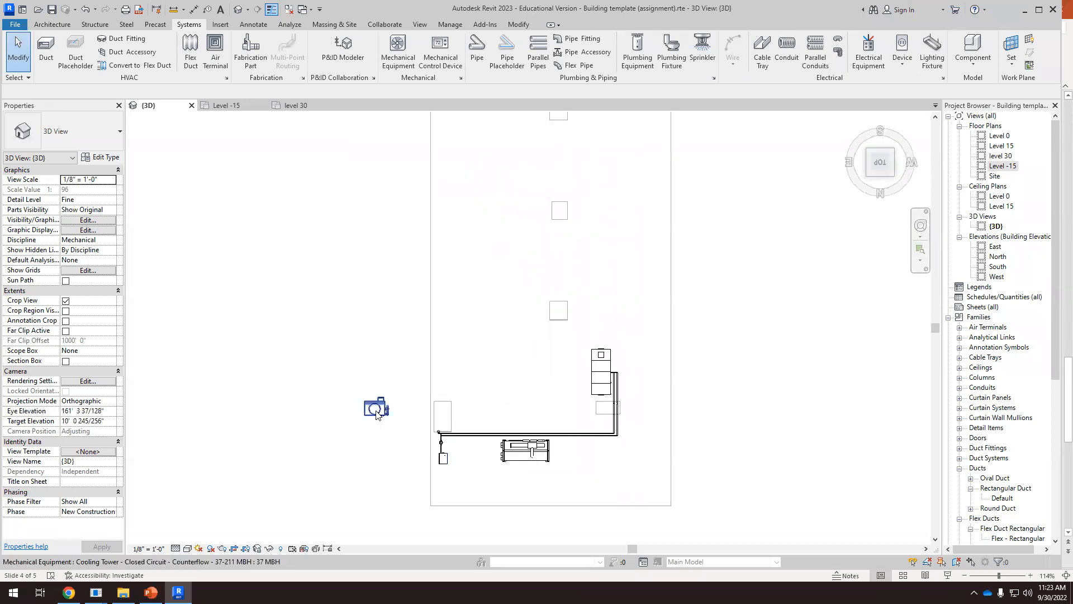
left_click(377, 414)
left_click_drag(377, 414, 471, 394)
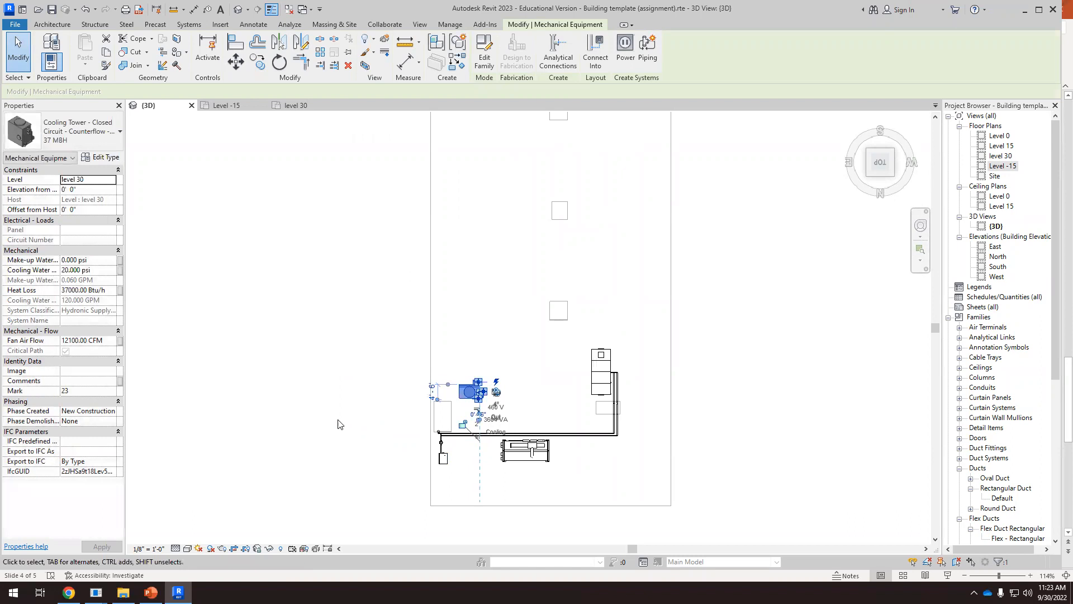
left_click(340, 421)
Rotate the cooling tower 90° clockwise in the top view so its pipe connections face the chiller end of the building
scroll(488, 414, "up", 1)
scroll(491, 416, "up", 3)
left_click(438, 366)
scroll(442, 381, "up", 2)
scroll(444, 381, "up", 2)
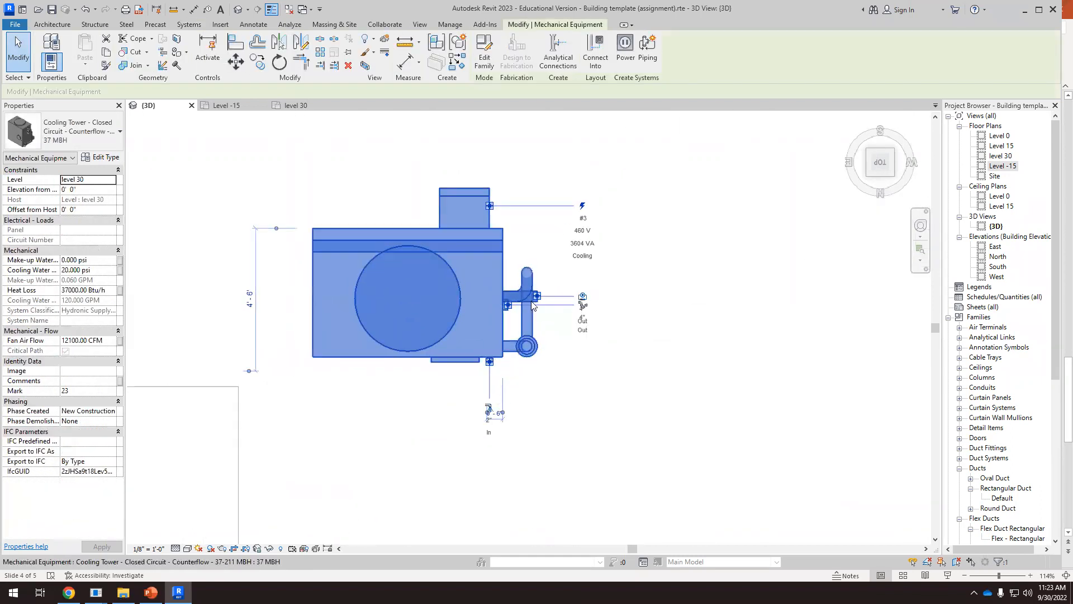
scroll(565, 344, "down", 2)
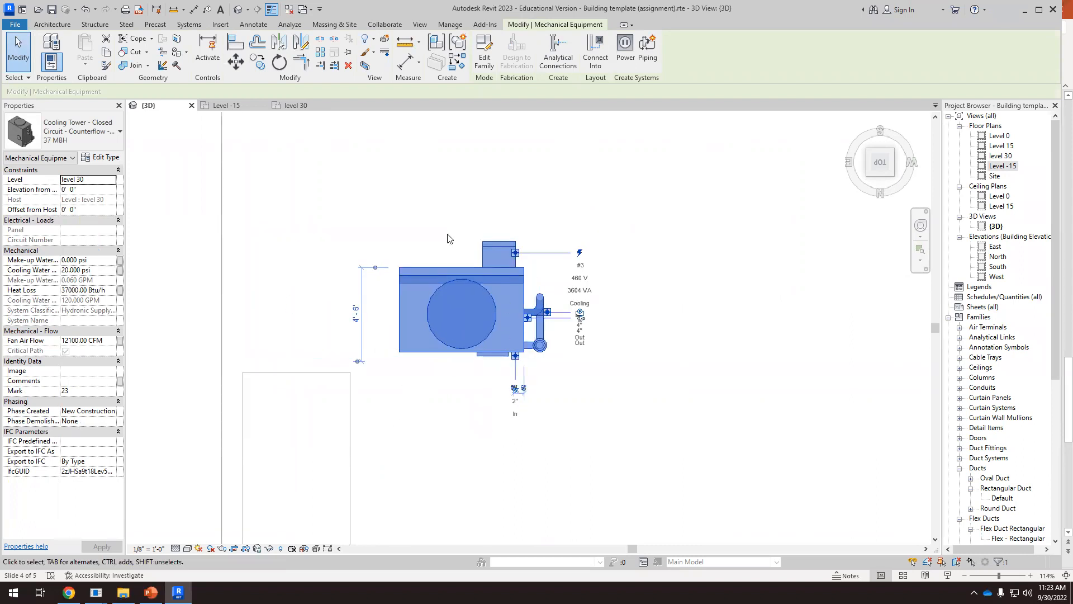
left_click(278, 63)
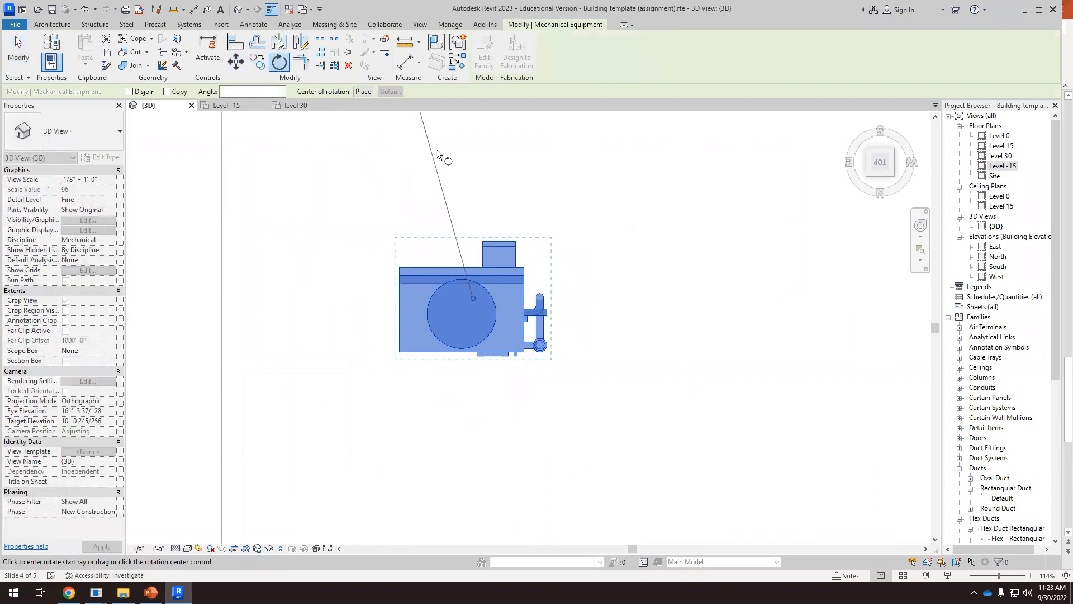
left_click(475, 149)
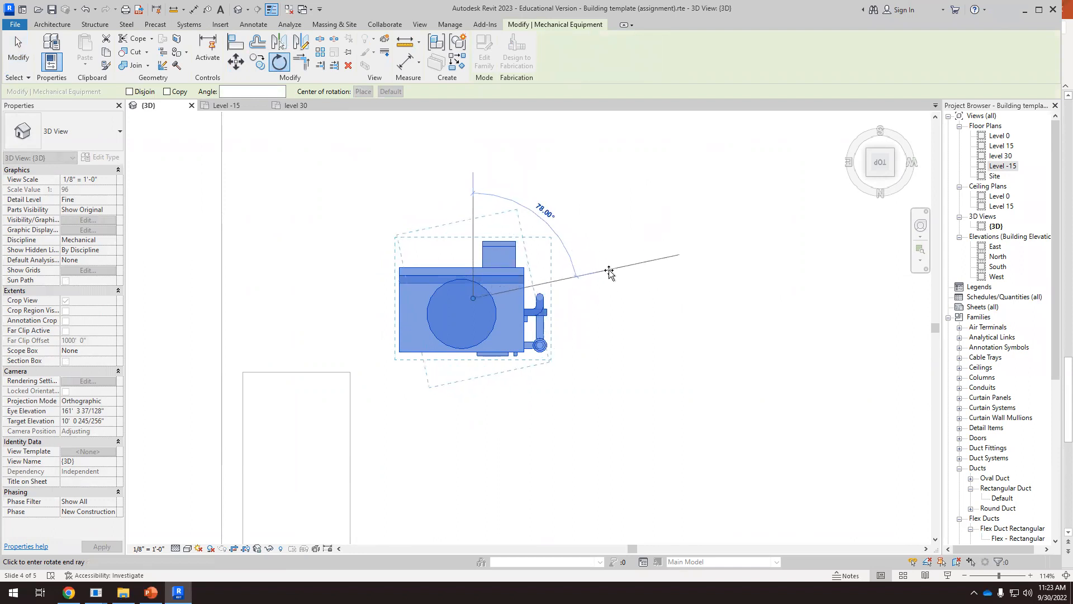
left_click(614, 306)
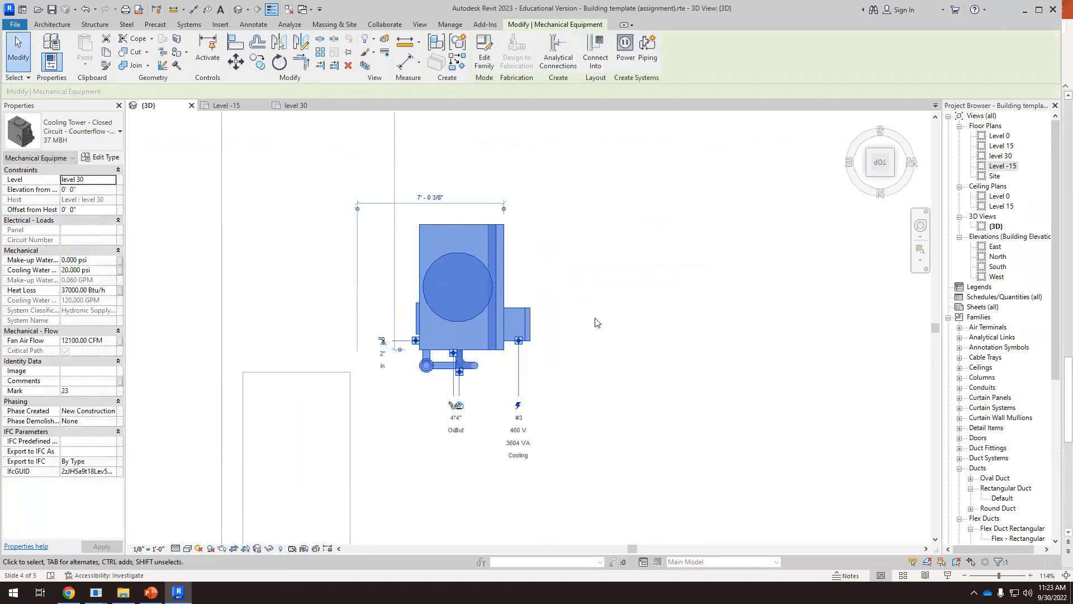
Examine the rotated cooling tower's position on the roof relative to the basement chiller, selecting each unit in the 3D view
scroll(595, 316, "down", 3)
scroll(492, 336, "up", 5)
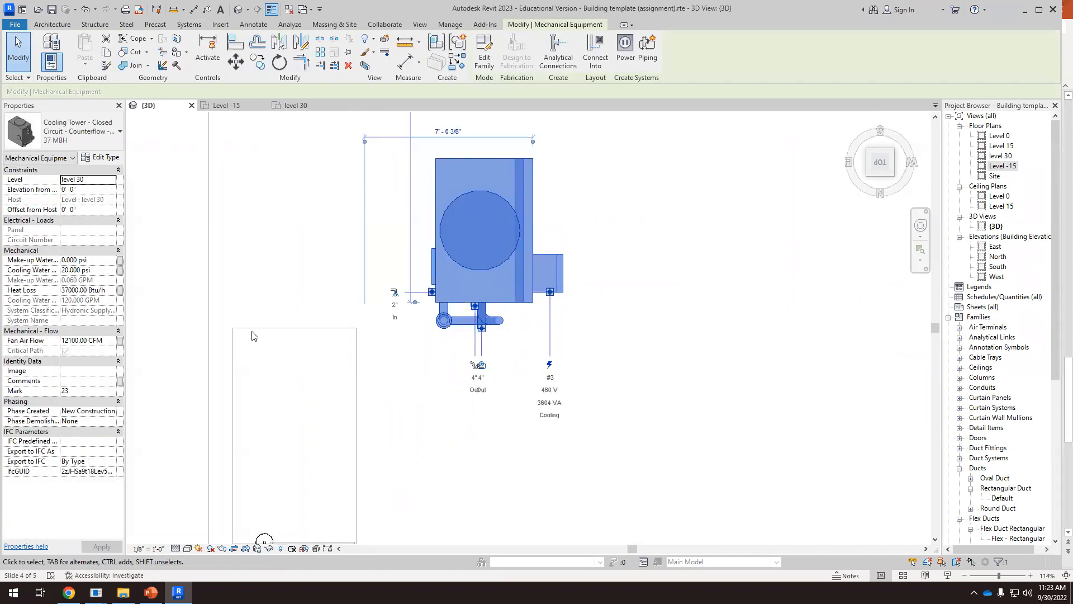
scroll(254, 336, "down", 6)
middle_click_drag(340, 413, 532, 461, "shift")
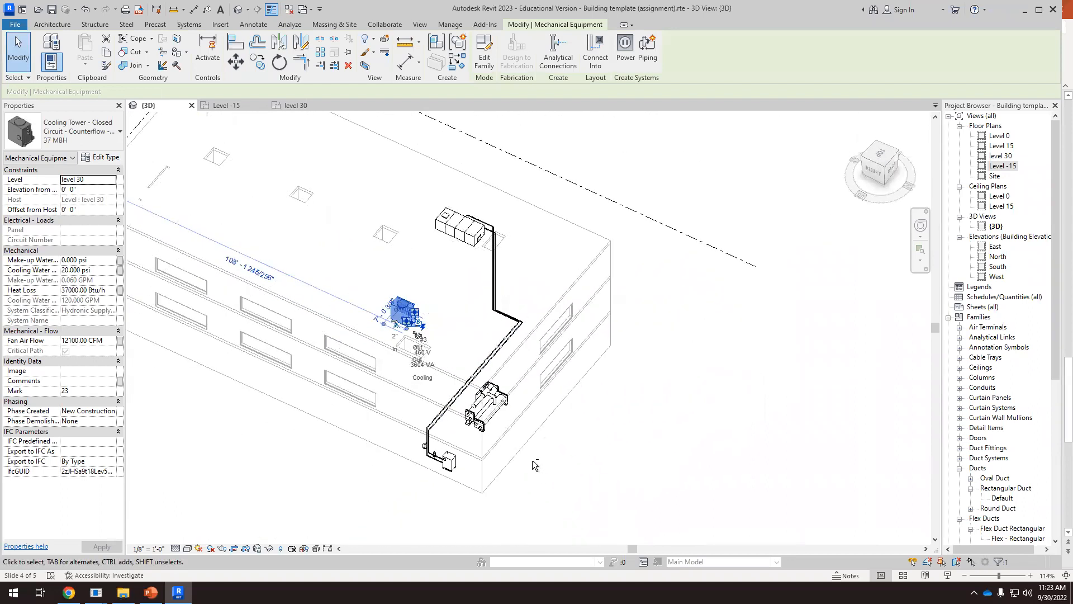
left_click(559, 459)
middle_click_drag(472, 398, 484, 385, "shift")
scroll(467, 449, "up", 2)
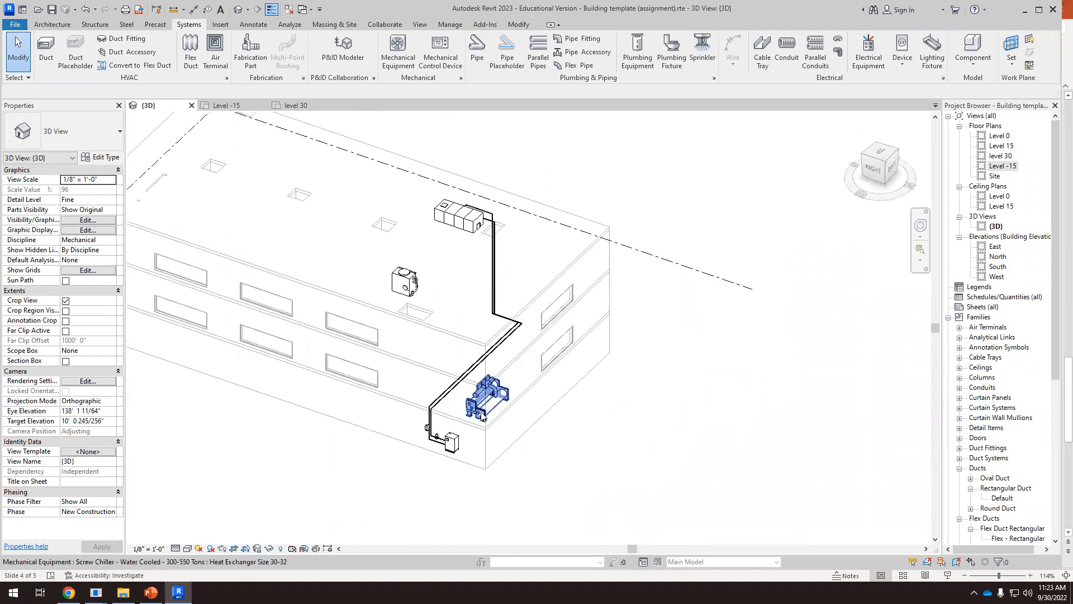
left_click(481, 414)
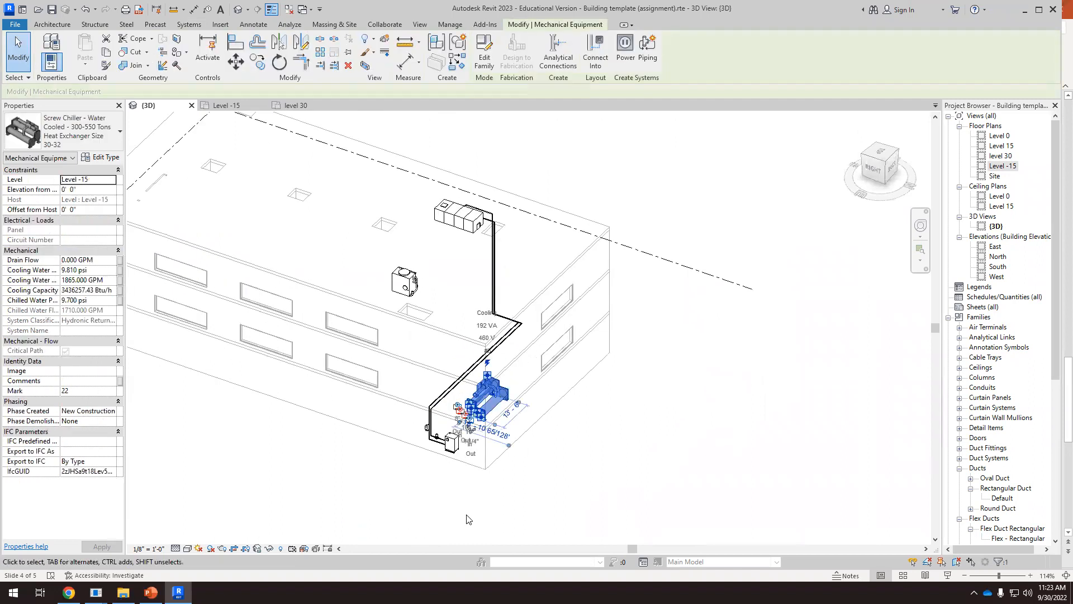
left_click(405, 283)
scroll(443, 426, "up", 3)
scroll(443, 426, "up", 3)
scroll(453, 414, "down", 3)
scroll(469, 396, "up", 3)
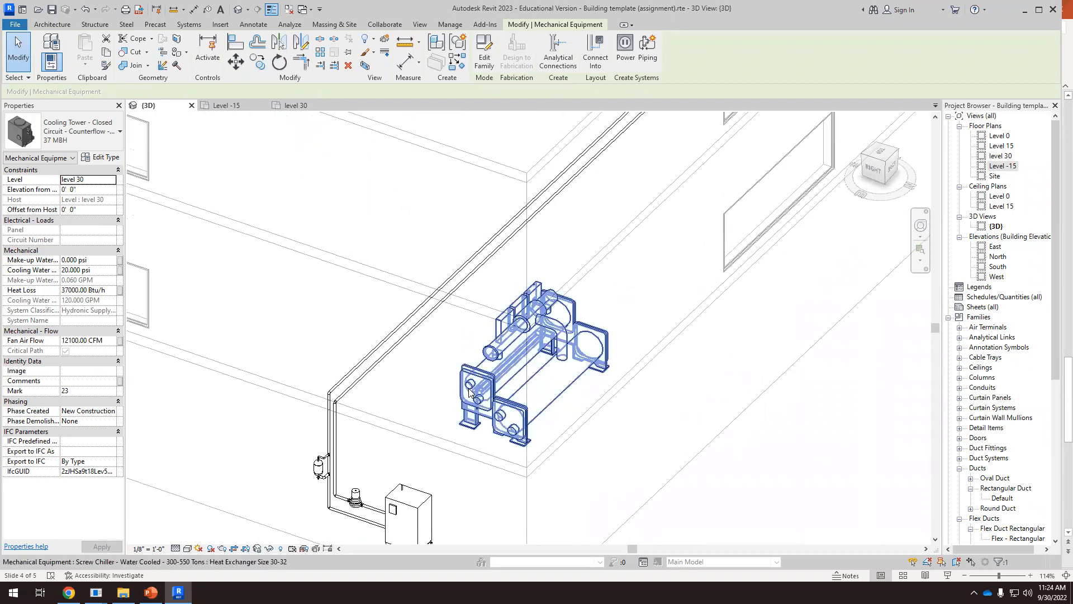
Select the chiller and compare its 8" and 10" inlet and outlet connectors with the cooling tower's location above
left_click(469, 396)
scroll(468, 397, "up", 3)
scroll(468, 399, "down", 4)
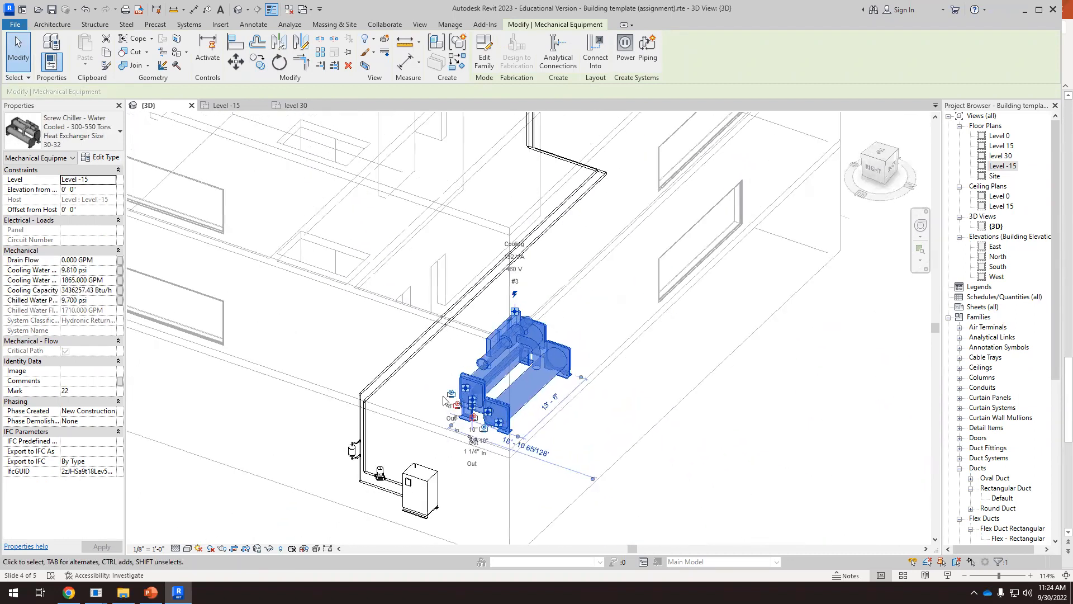
middle_click_drag(433, 422, 395, 292, "shift")
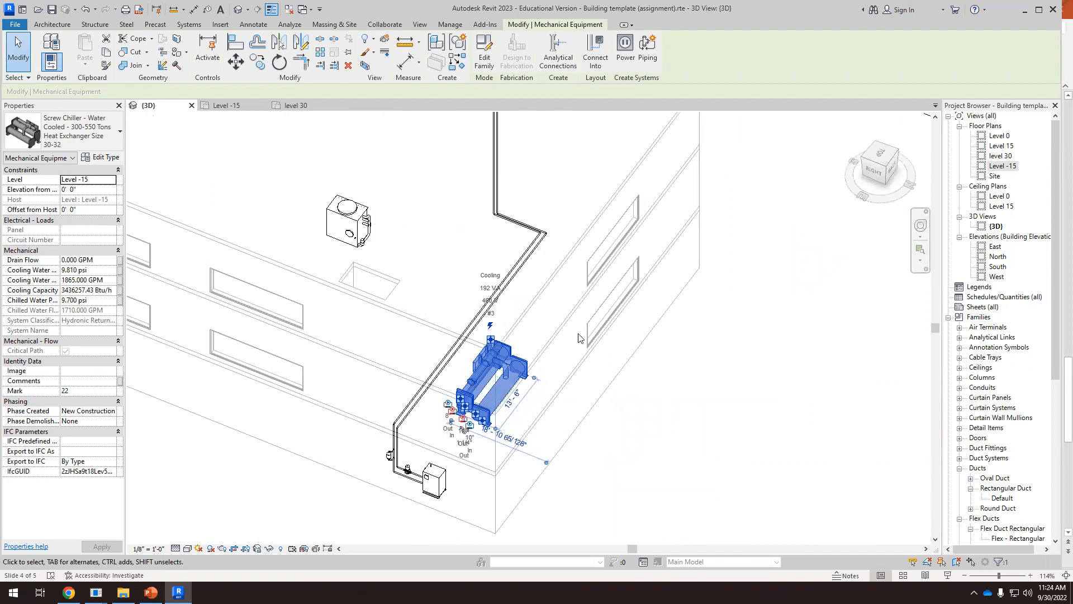
scroll(447, 430, "up", 5)
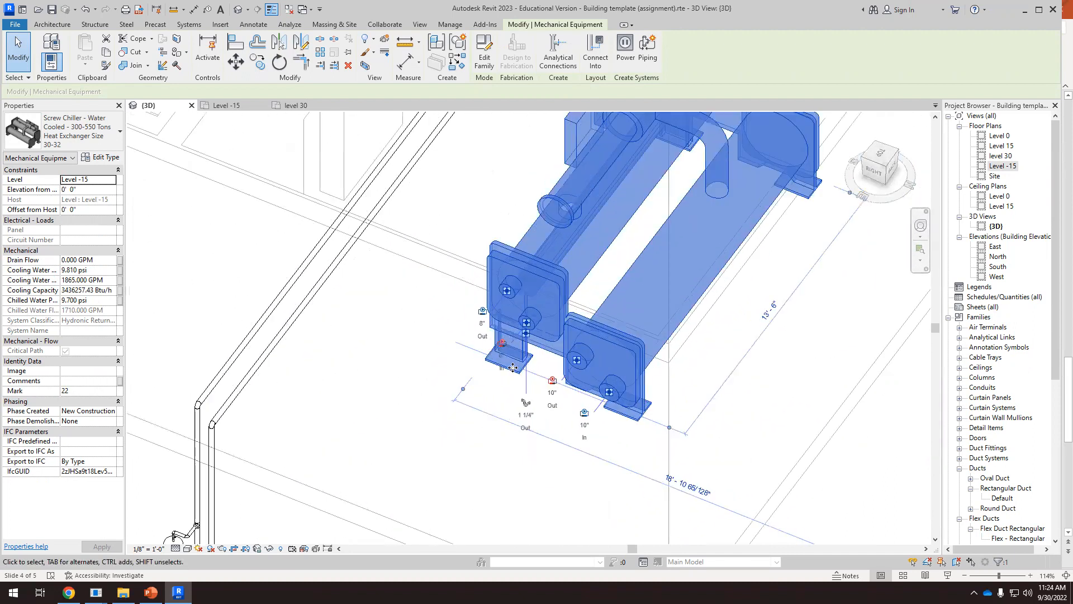
scroll(509, 308, "up", 2)
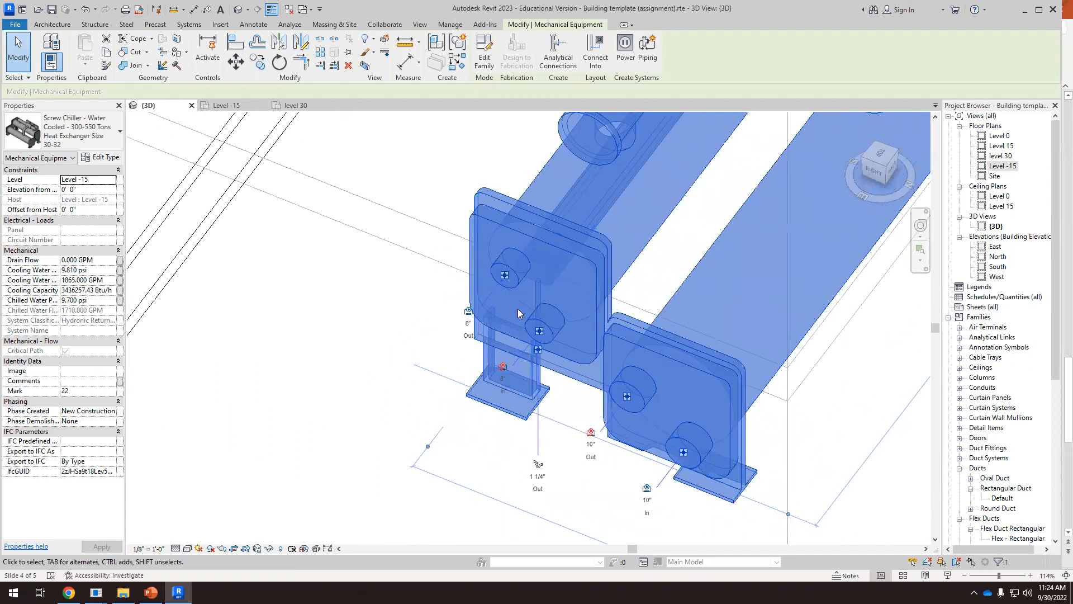
left_click(412, 371)
scroll(421, 352, "up", 2)
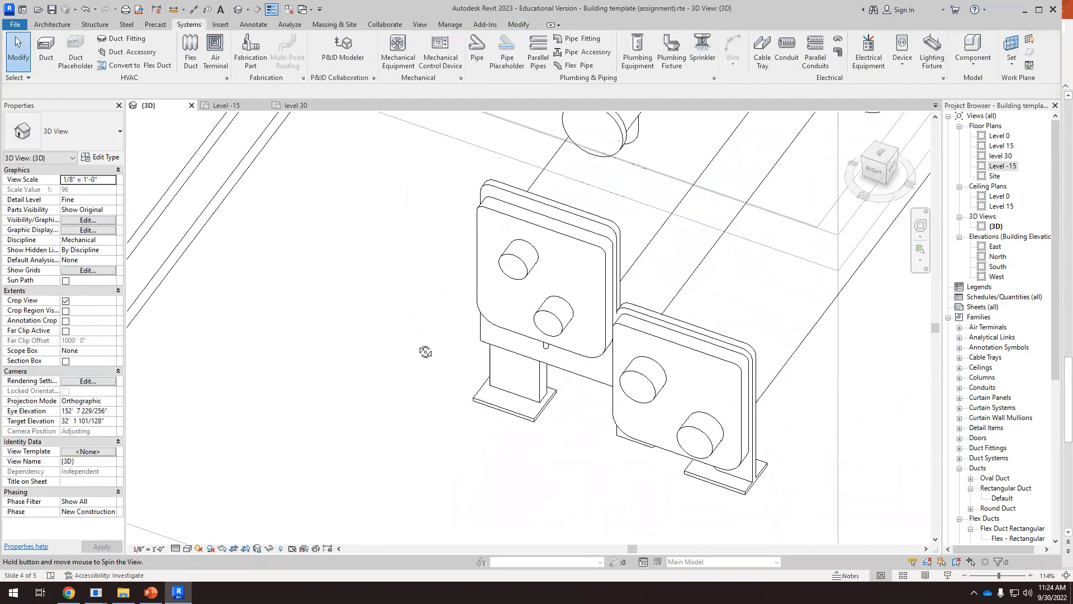
Draw a short horizontal 8" hydronic supply pipe straight out from the chiller's upper 8" outlet connector
left_click(521, 239)
scroll(532, 287, "up", 2)
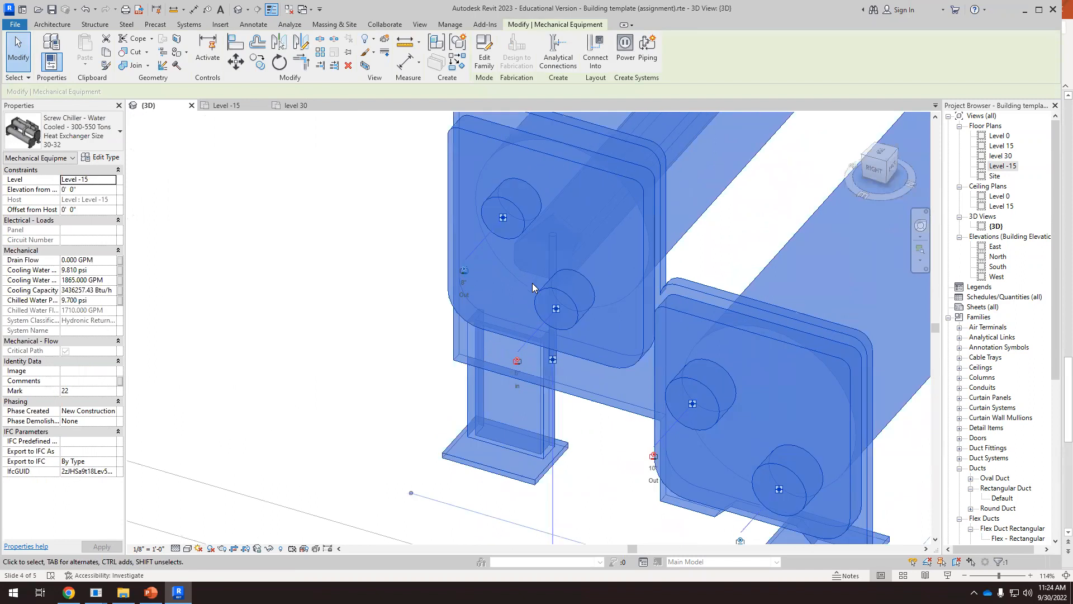
right_click(502, 220)
left_click(539, 231)
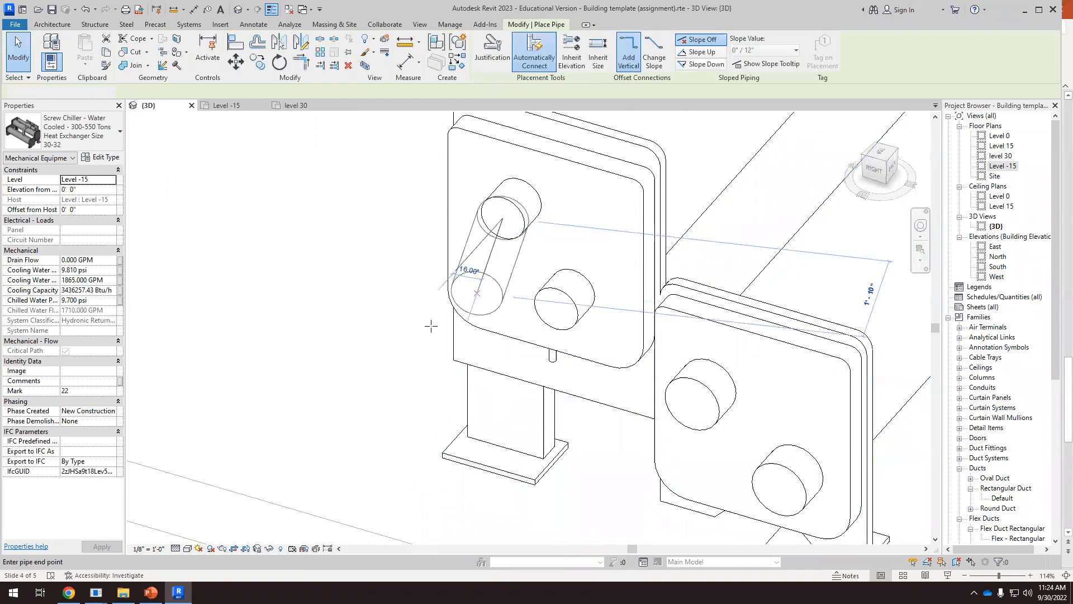
left_click(354, 379)
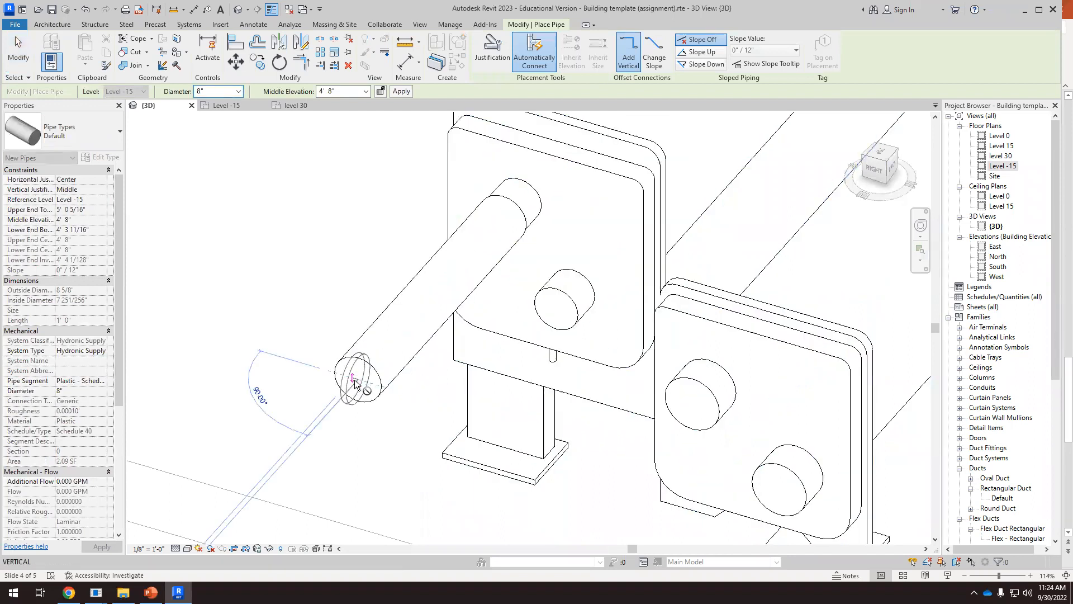
key("Escape")
key("Escape")
Select the rooftop cooling tower and examine its 4" inlet and outlet and 2" inlet pipe connectors
scroll(534, 317, "down", 2)
scroll(534, 317, "down", 8)
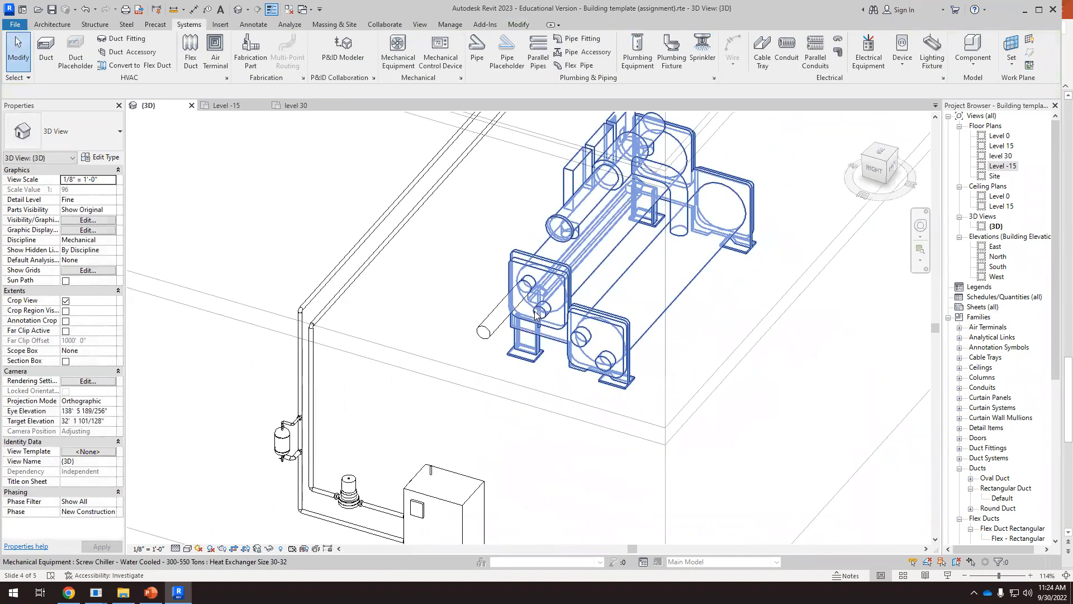
middle_click_drag(562, 414, 519, 482, "shift")
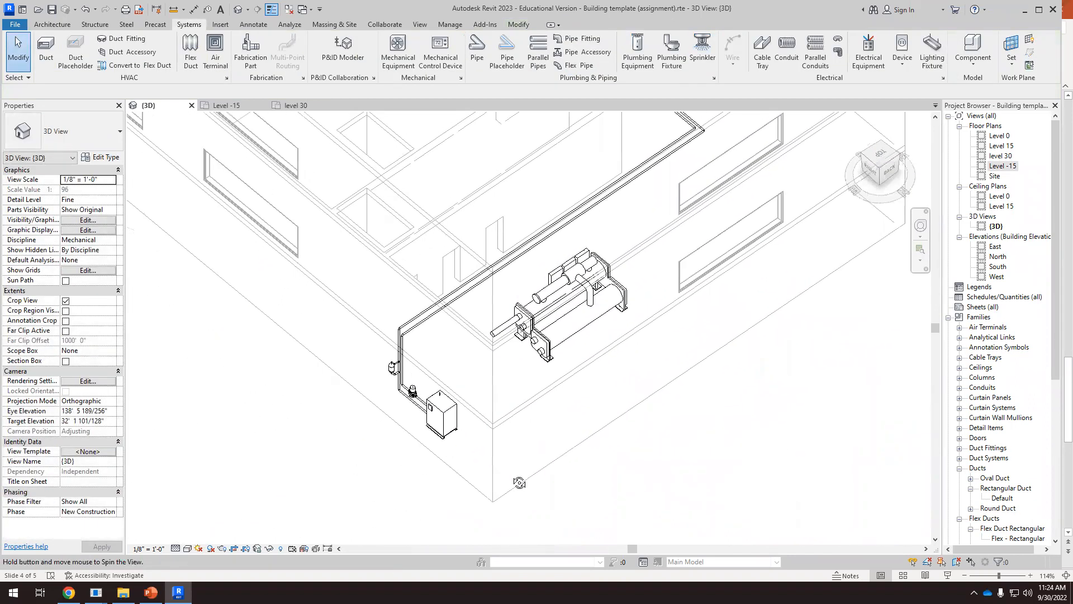
scroll(485, 402, "down", 3)
scroll(441, 248, "up", 3)
left_click(441, 251)
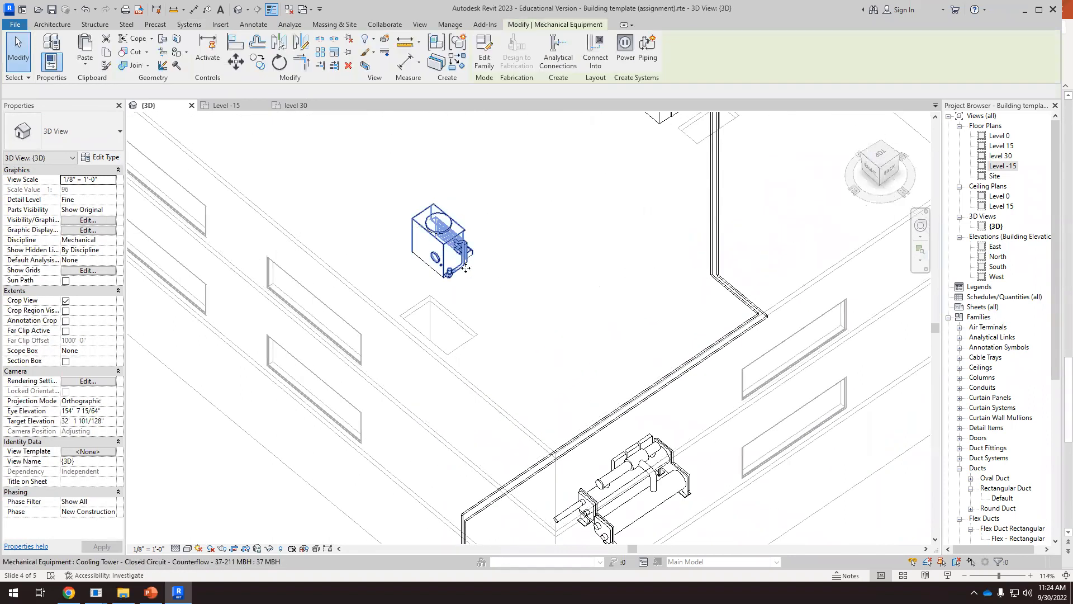
scroll(466, 257, "up", 5)
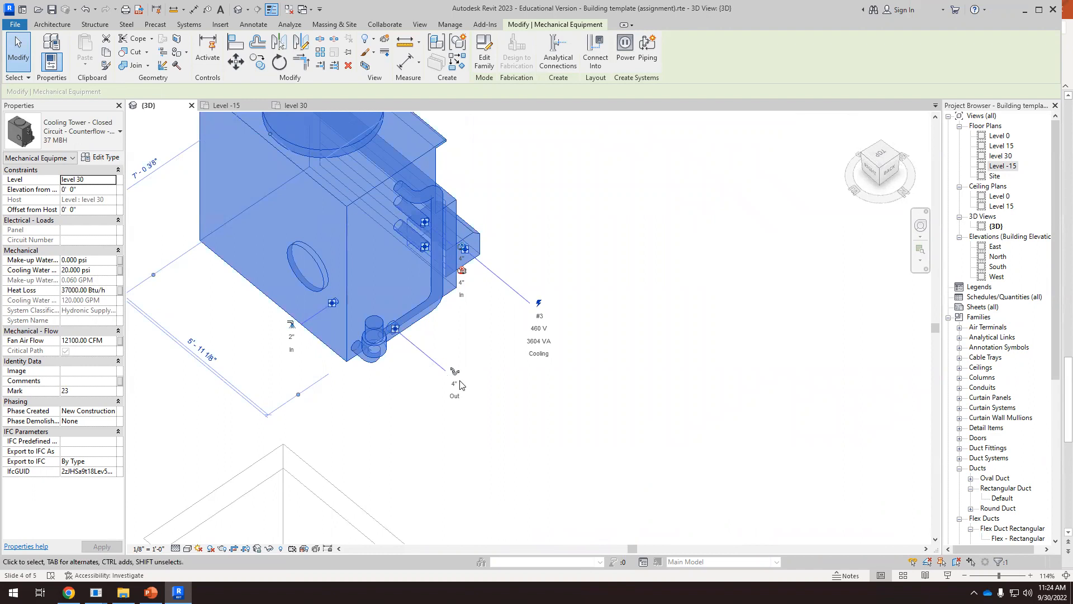
scroll(475, 324, "up", 3)
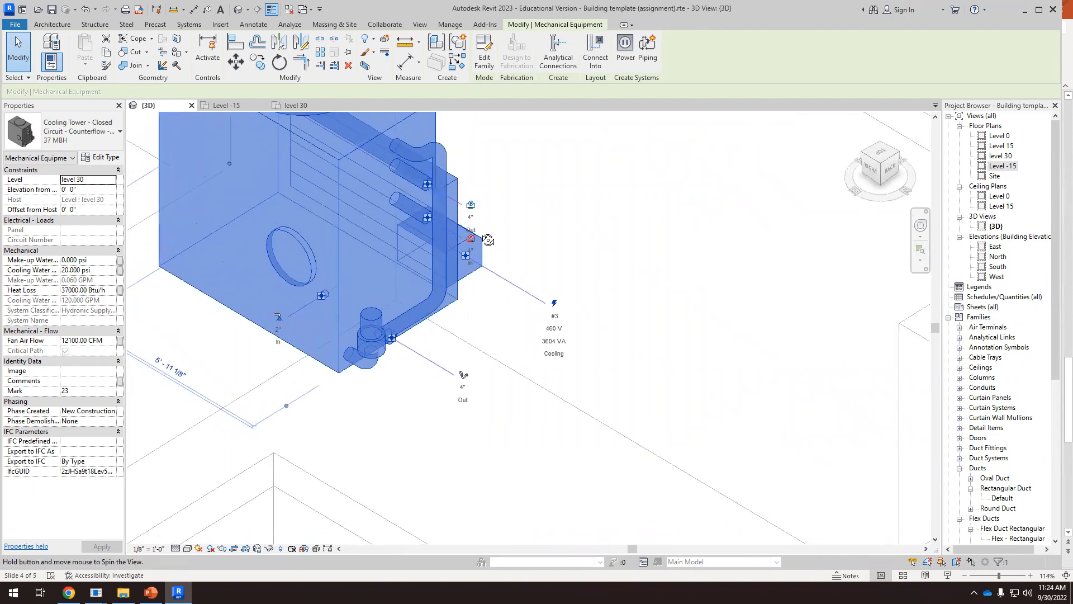
Draw a 4" hydronic return pipe about 5' 8" long straight out from the cooling tower's 4" inlet connector
scroll(429, 219, "up", 2)
right_click(418, 218)
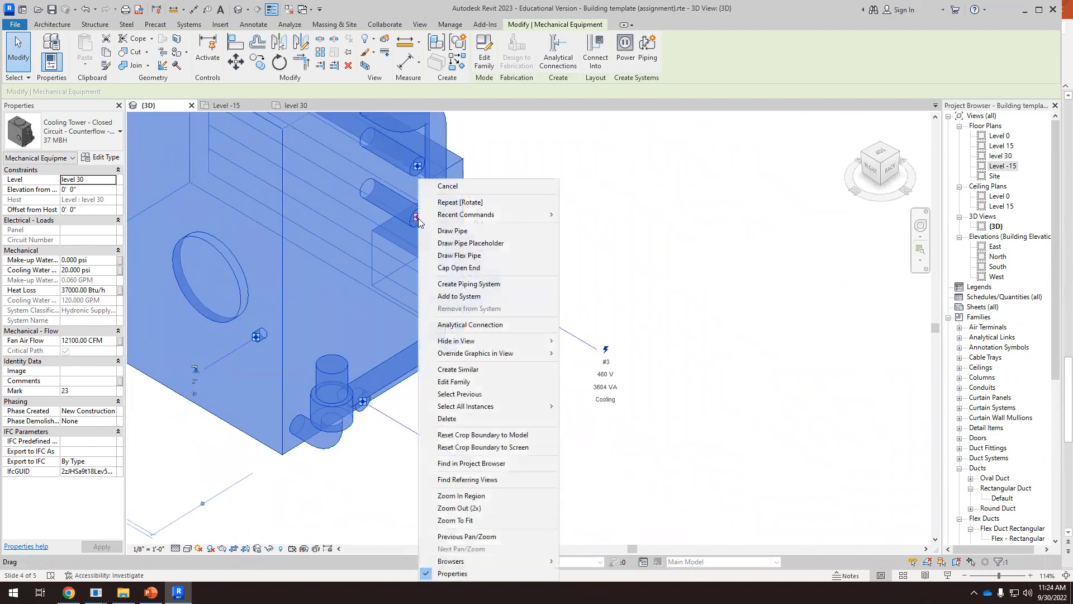
left_click(454, 235)
scroll(471, 251, "down", 2)
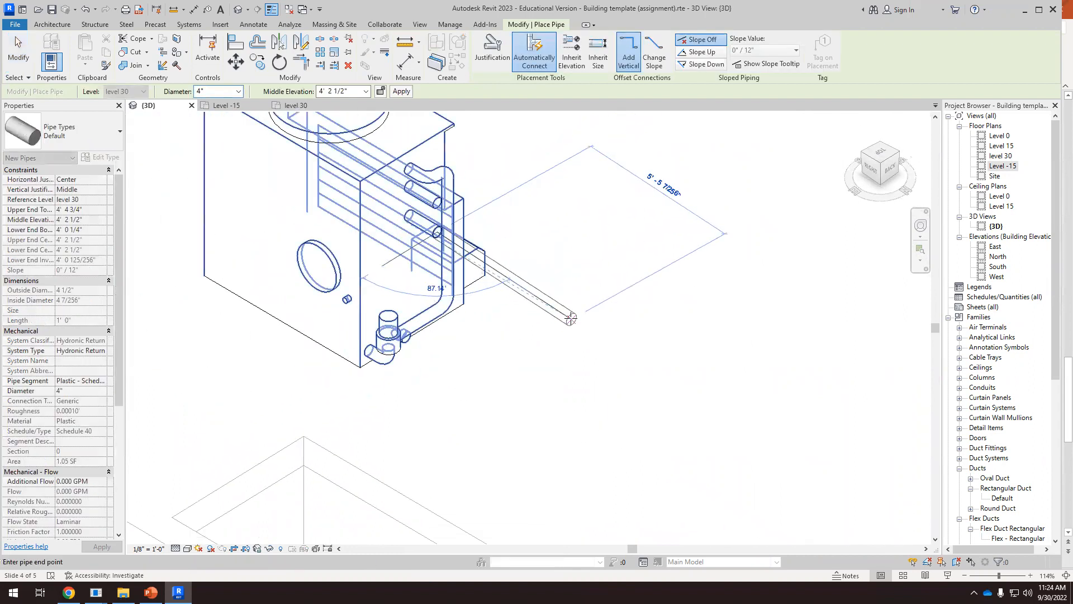
left_click(585, 319)
scroll(592, 346, "down", 4)
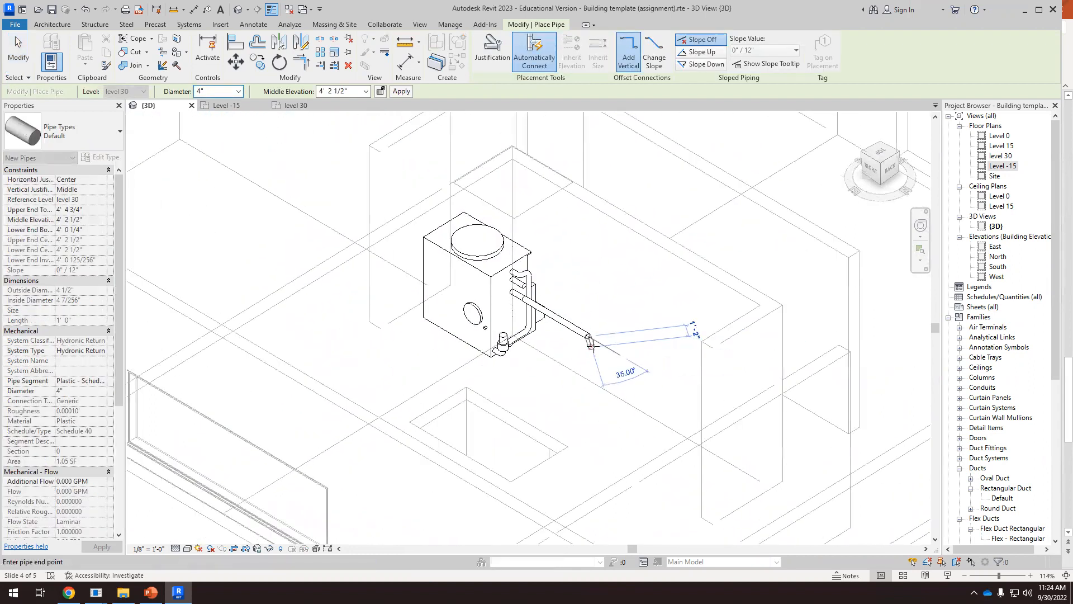
scroll(611, 366, "up", 3)
key("Escape")
key("Escape")
Extend the tower's return pipe from its open end with a perpendicular 4" run about 6' long, ending over the roof opening
scroll(578, 334, "down", 4)
scroll(844, 212, "up", 2)
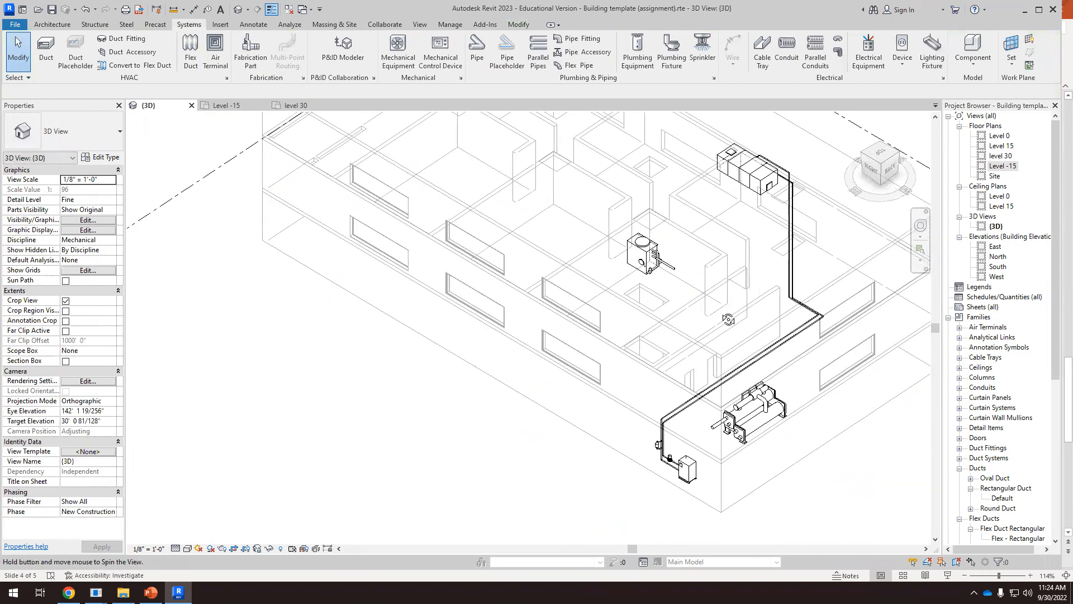
left_click(878, 163)
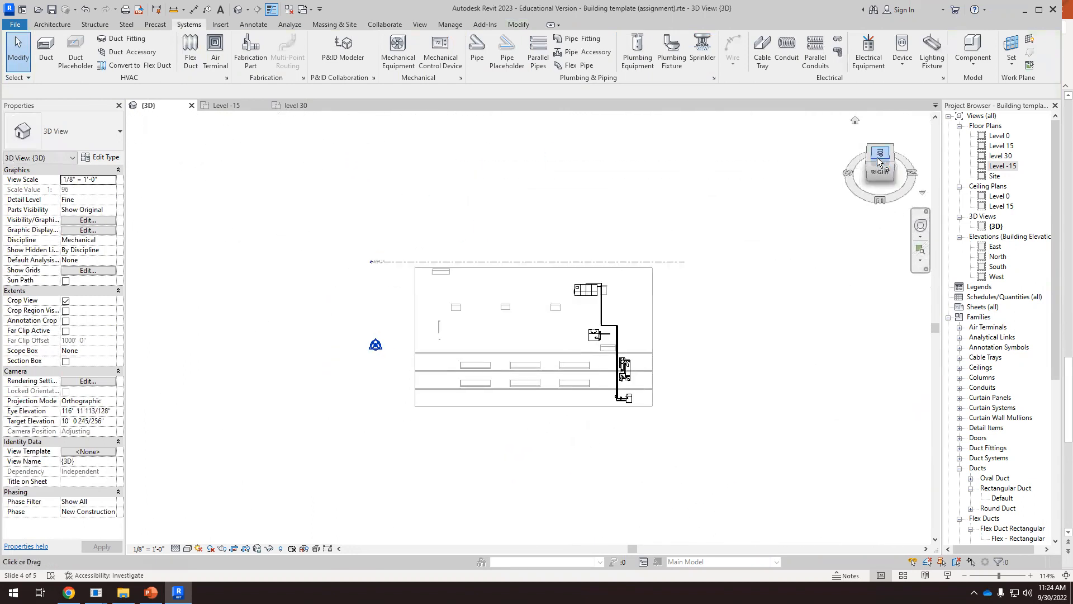
scroll(654, 363, "up", 6)
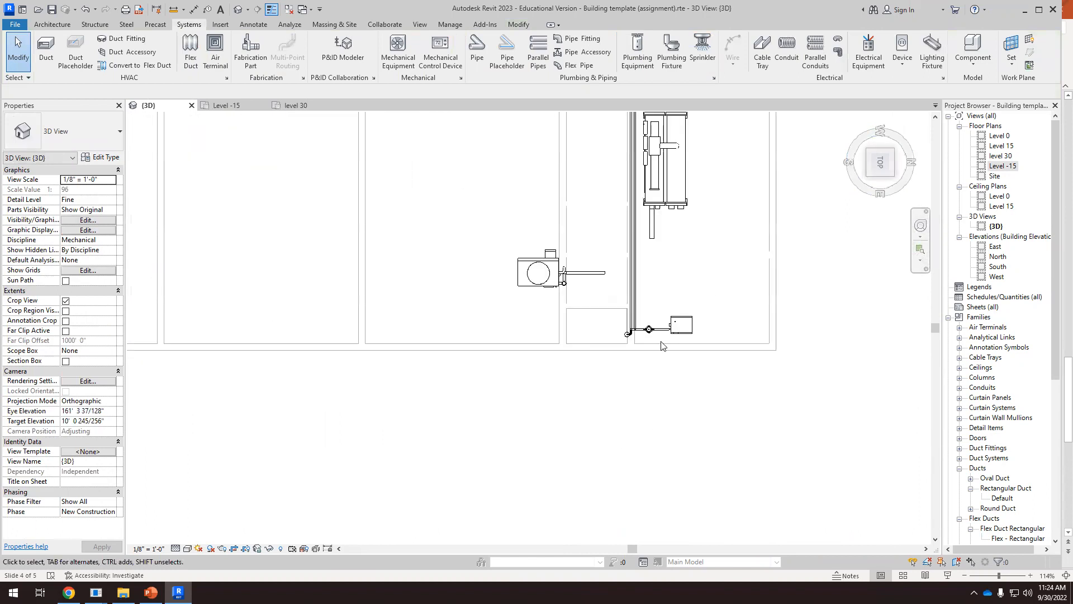
scroll(637, 289, "up", 3)
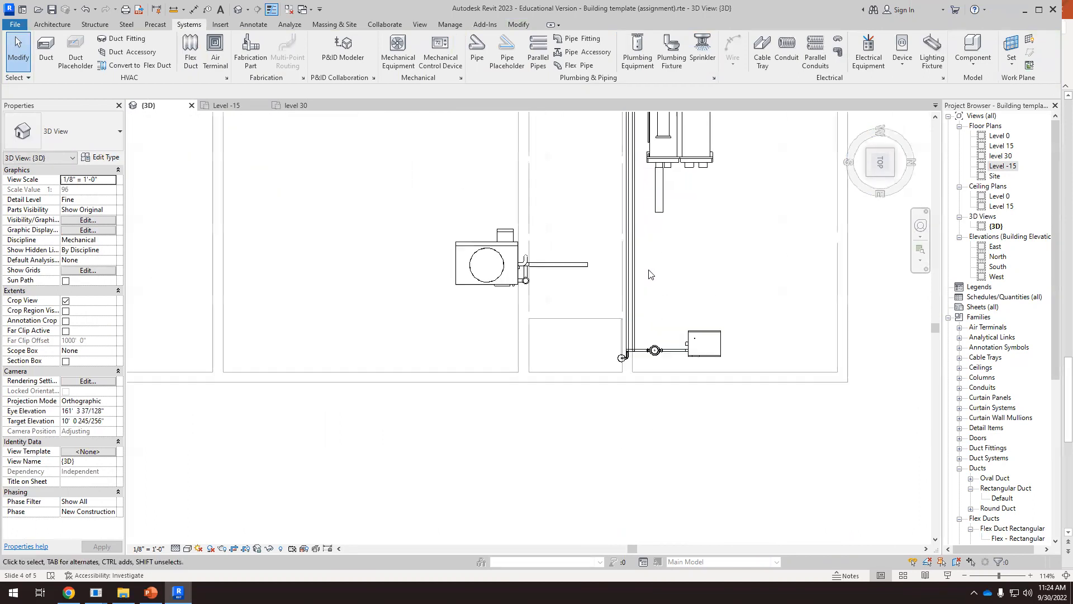
left_click(589, 273)
scroll(590, 287, "up", 2)
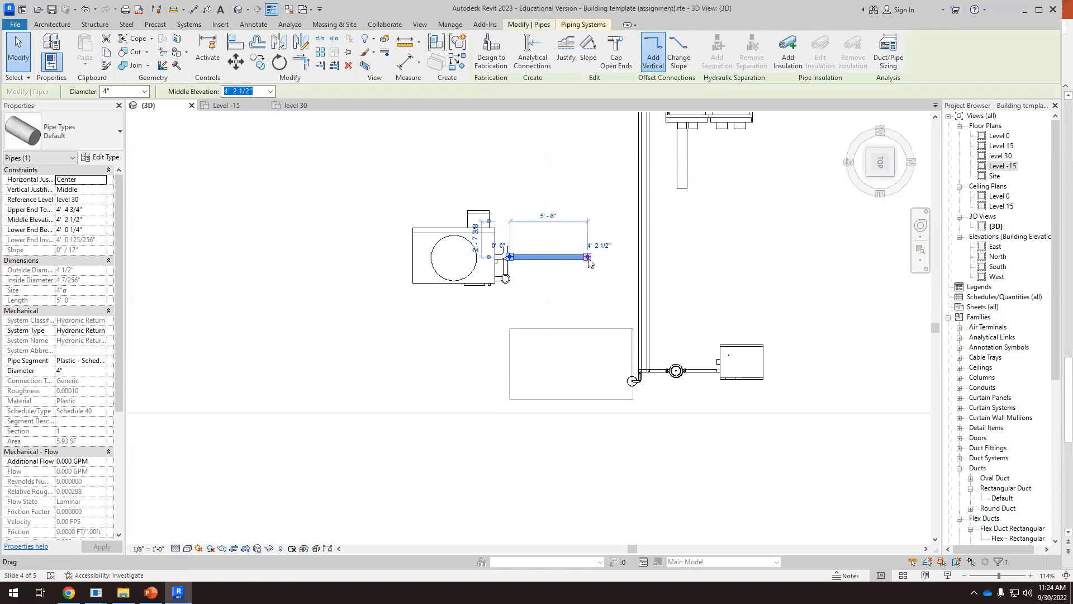
right_click(588, 259)
left_click(643, 290)
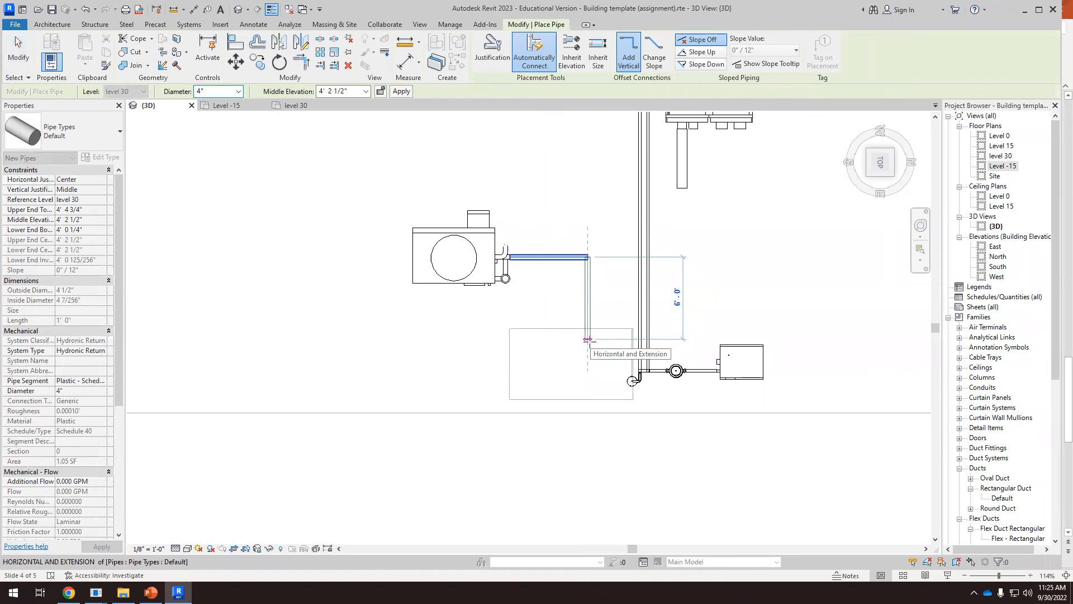
left_click(588, 339)
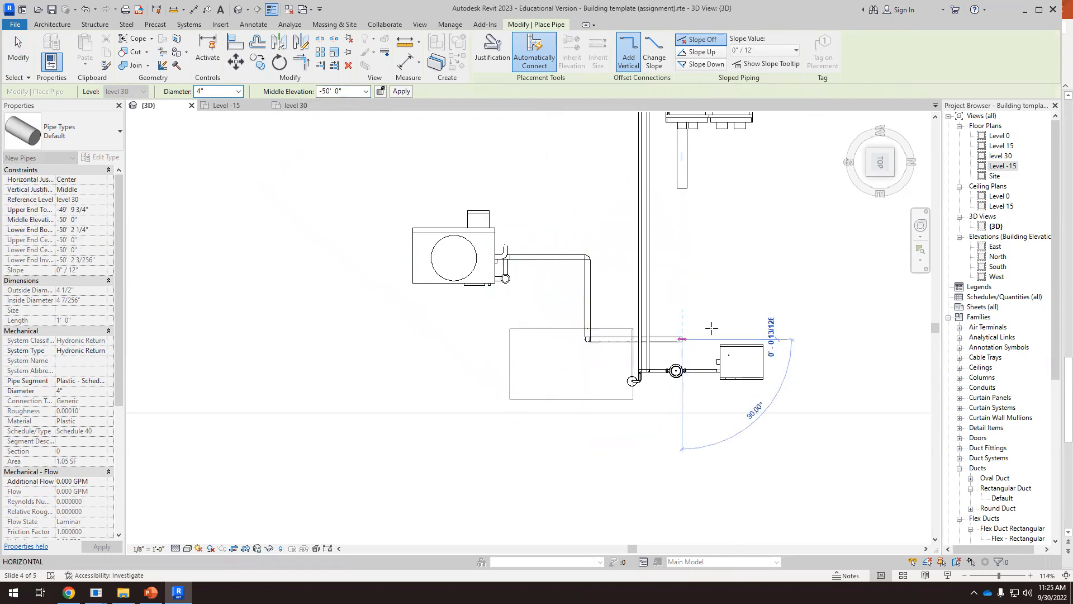
Drop the return pipe to a middle elevation of -50' 0" and run it about 6' 8" horizontally until it lines up with the chiller's outlet pipe
left_click(682, 339)
key("Escape")
key("Escape")
Raise the lowest horizontal 4" pipe to a middle elevation of about -40' 4", level with the chiller's 8" outlet pipe
scroll(612, 248, "down", 2)
middle_click_drag(613, 248, 661, 254, "shift")
left_click(878, 169)
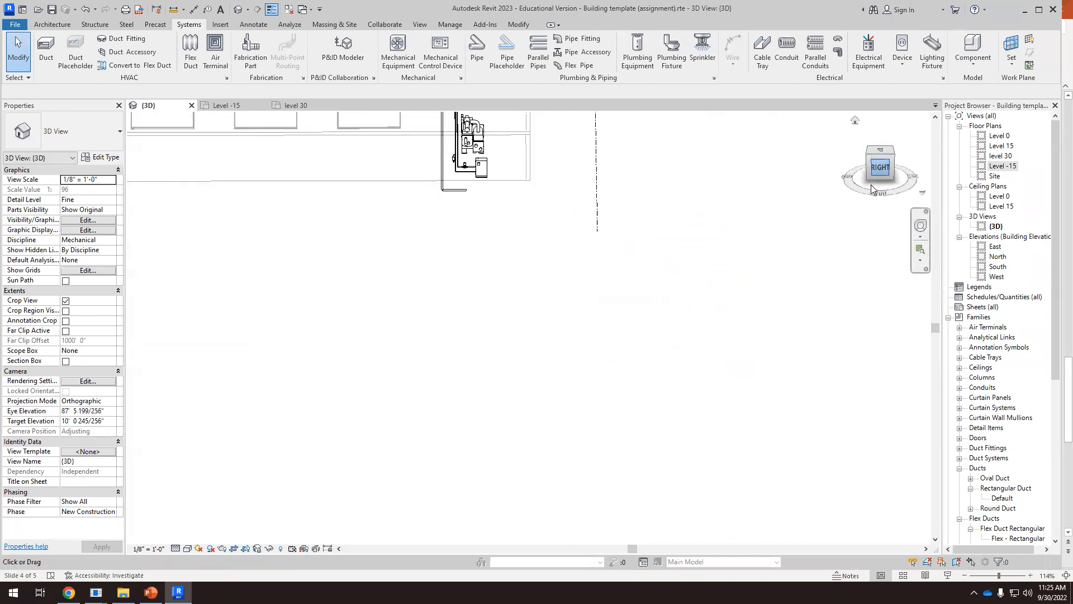
scroll(649, 425, "up", 5)
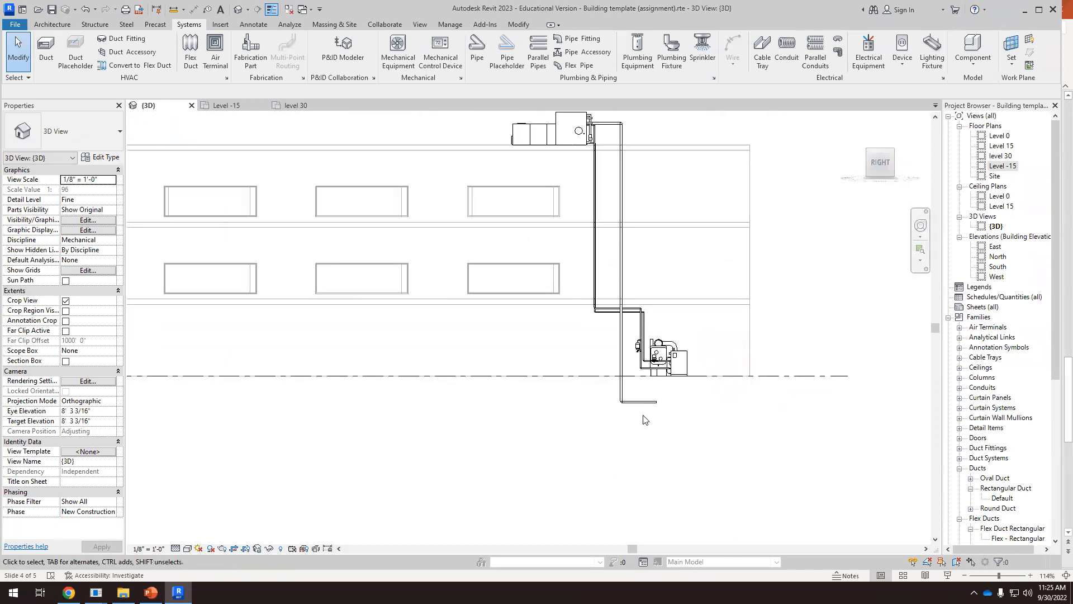
scroll(661, 339, "up", 3)
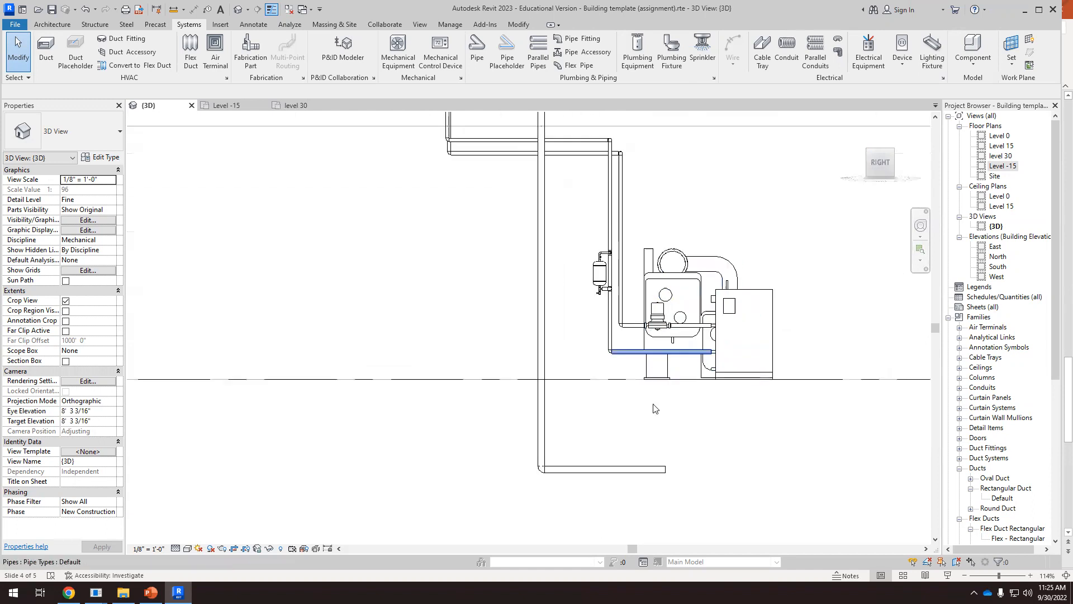
left_click(630, 475)
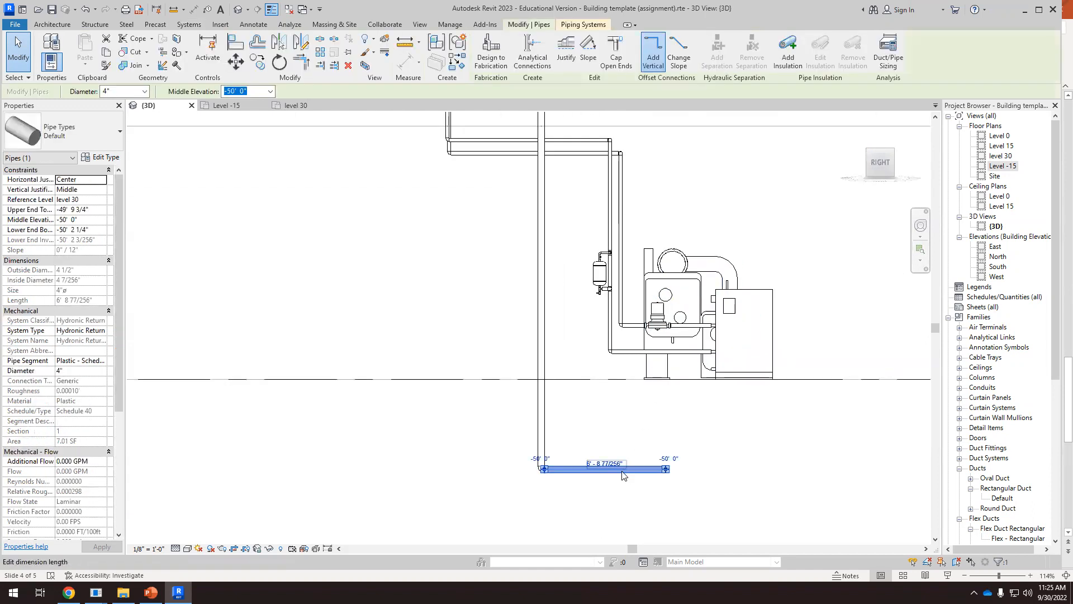
left_click_drag(637, 468, 638, 289)
scroll(640, 288, "up", 7)
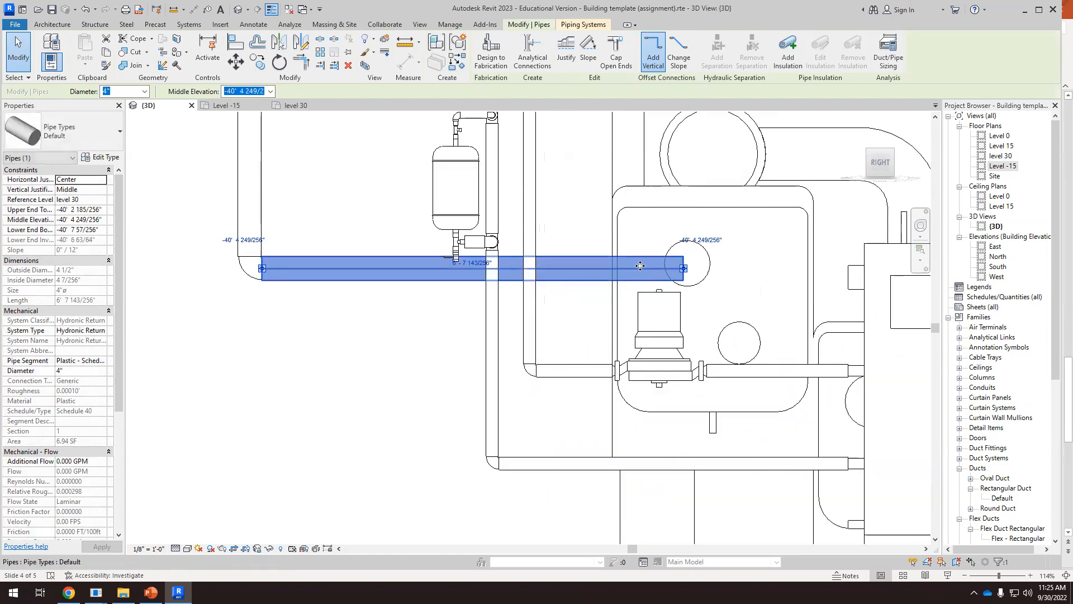
scroll(651, 283, "up", 2)
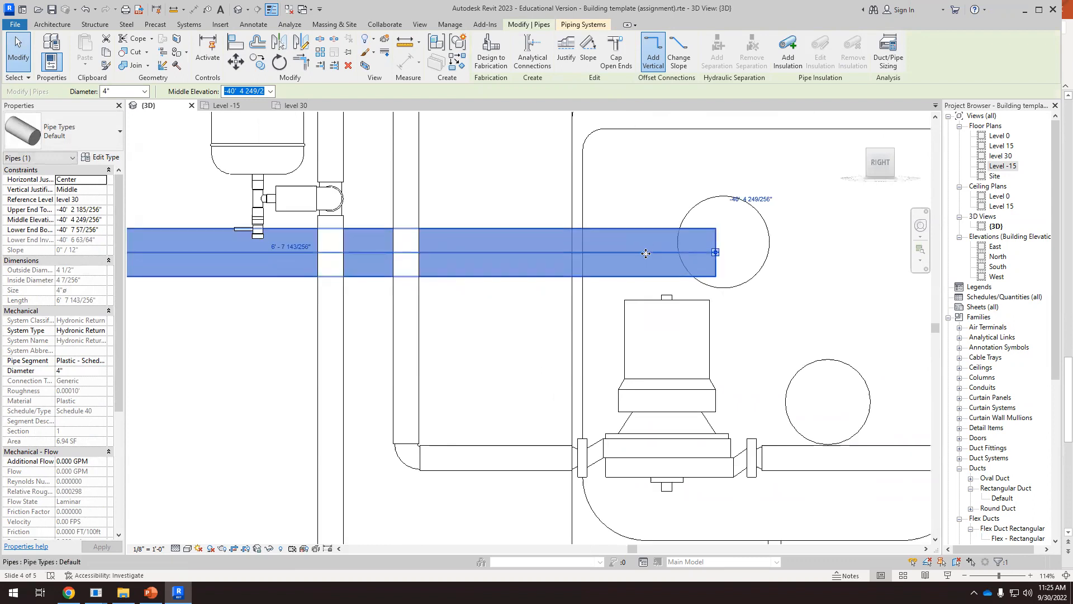
left_click_drag(645, 246, 647, 246)
left_click(819, 329)
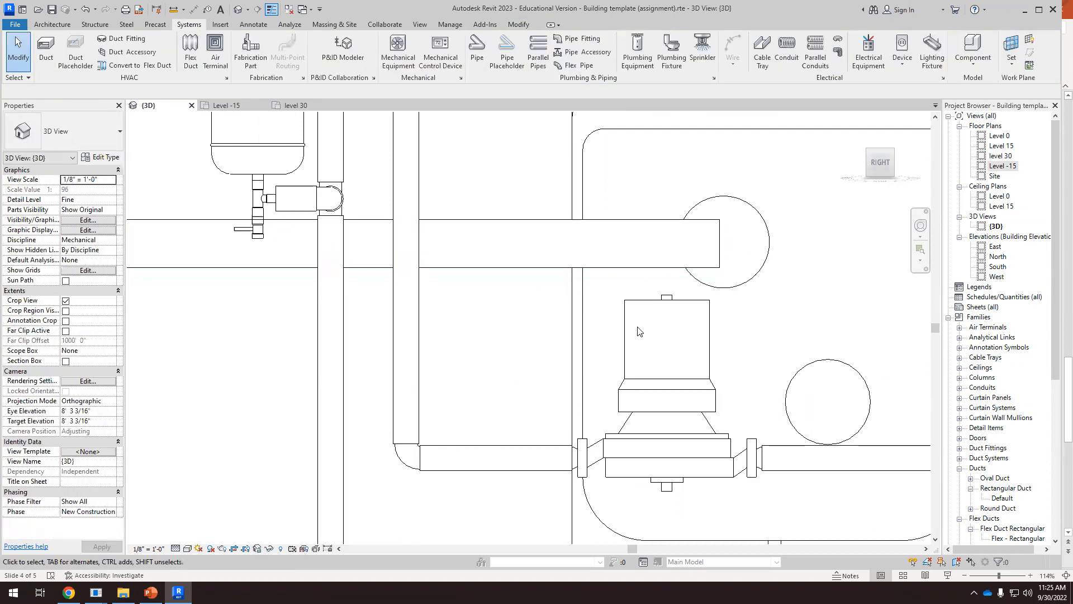
Adjust the open end of the lower 4" return pipe in plan to align with the chiller's 8" pipe, about 6' 8" long
scroll(648, 324, "down", 4)
middle_click_drag(649, 324, 852, 233, "shift")
left_click(882, 149)
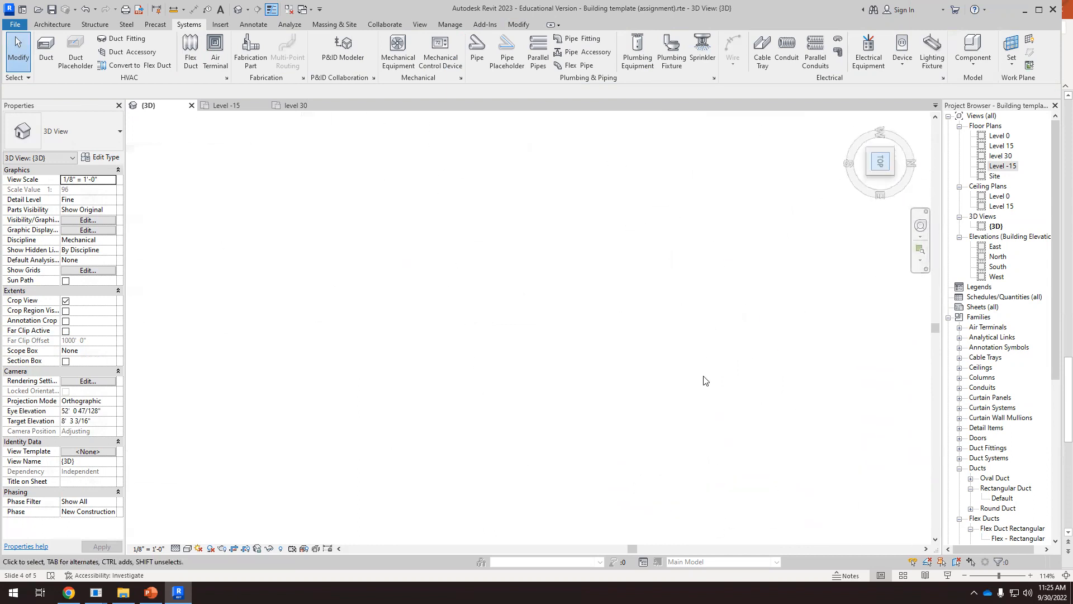
scroll(621, 391, "up", 3)
scroll(608, 386, "up", 5)
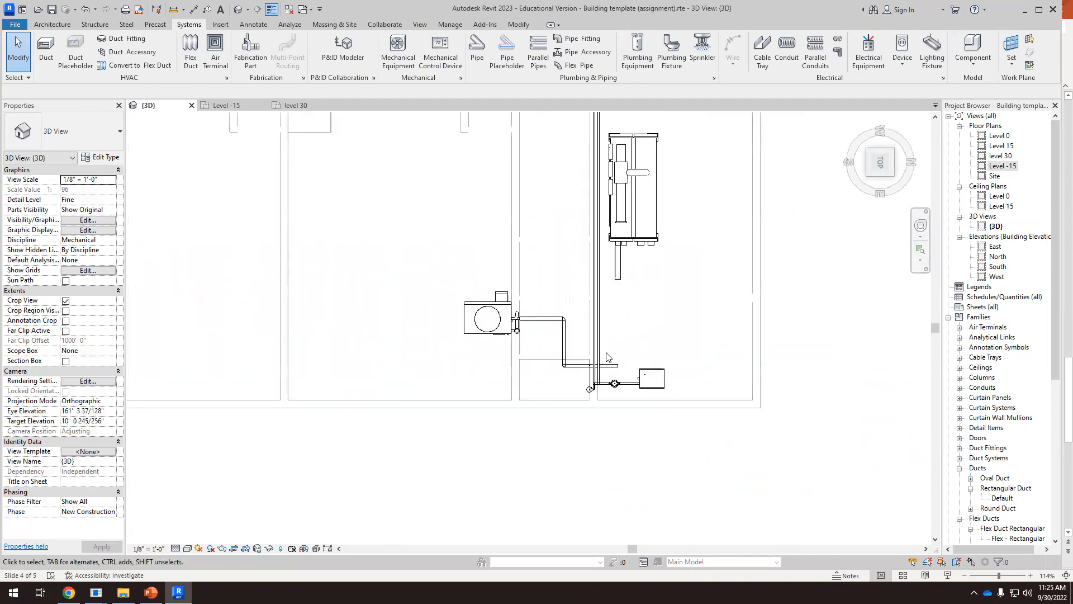
left_click(629, 373)
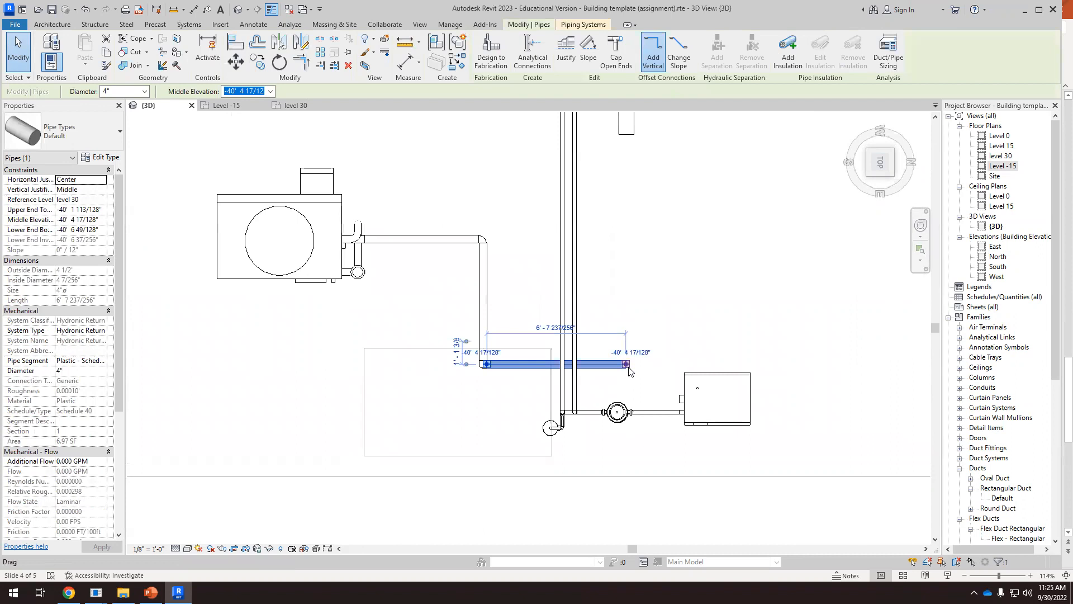
left_click_drag(626, 364, 625, 364)
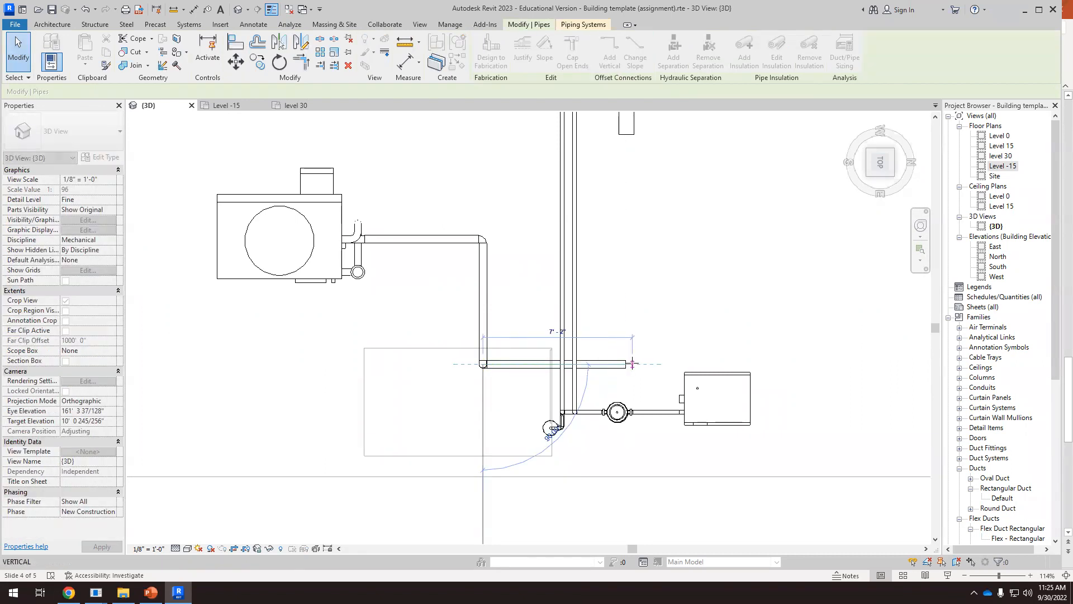
left_click_drag(630, 363, 628, 364)
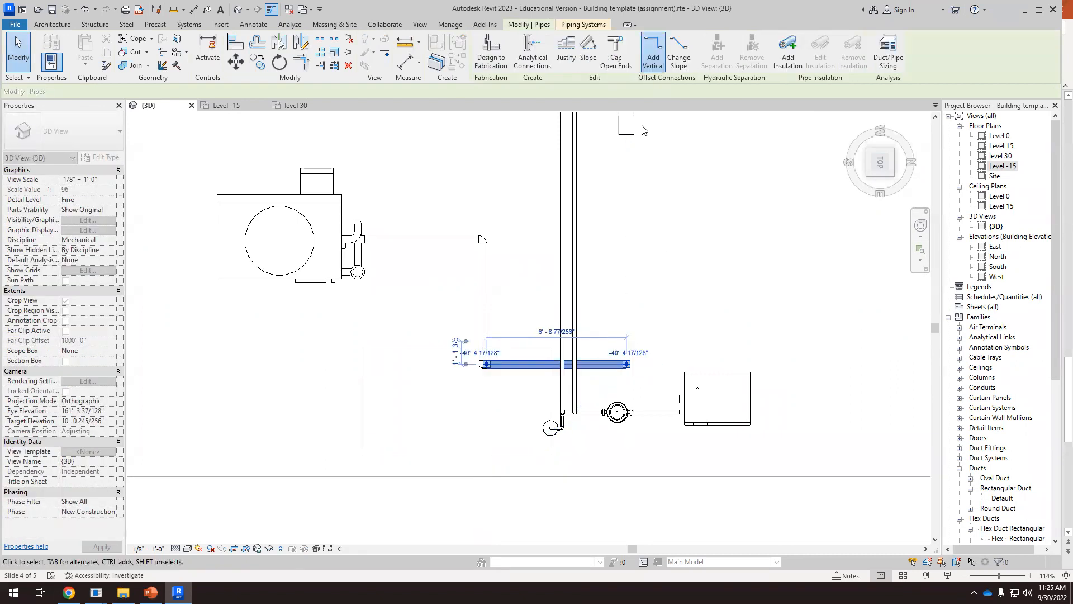
Stretch the chiller's 8" outlet pipe to the open end of the 4" pipe from the cooling tower and connect them
left_click(627, 130)
left_click_drag(627, 134, 622, 331)
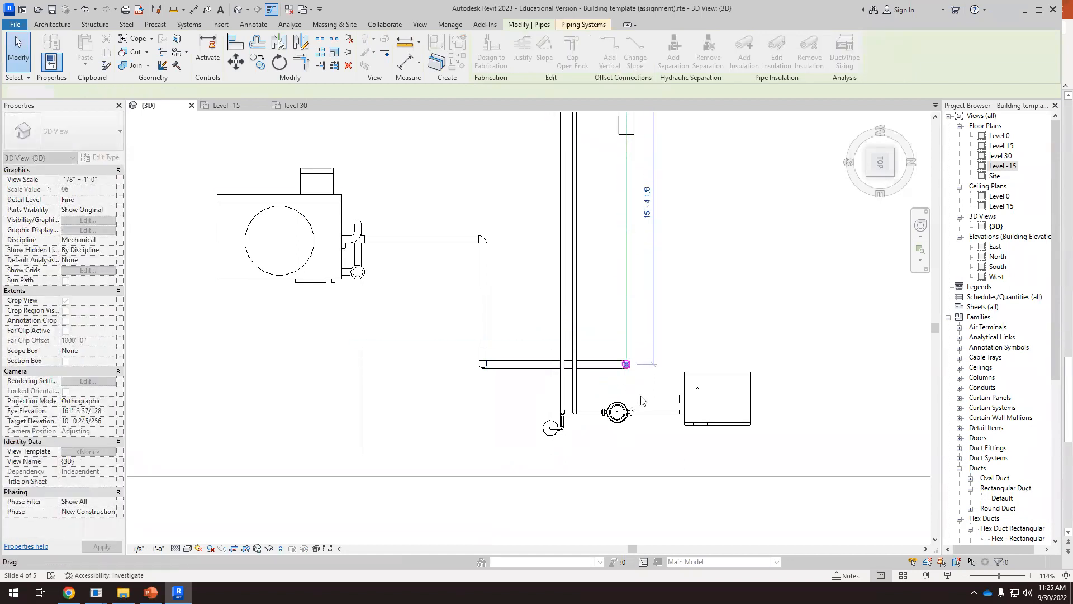
scroll(538, 290, "down", 3)
left_click(592, 431)
Draw a short horizontal 8" hydronic return pipe straight out from the chiller's 8" inlet connector at 3' 5" elevation
scroll(591, 364, "down", 4)
middle_click_drag(587, 408, 593, 414, "shift")
middle_click_drag(580, 269, 546, 197, "shift")
scroll(531, 307, "up", 5)
scroll(528, 305, "down", 4)
scroll(520, 300, "down", 3)
middle_click_drag(520, 301, 509, 305, "shift")
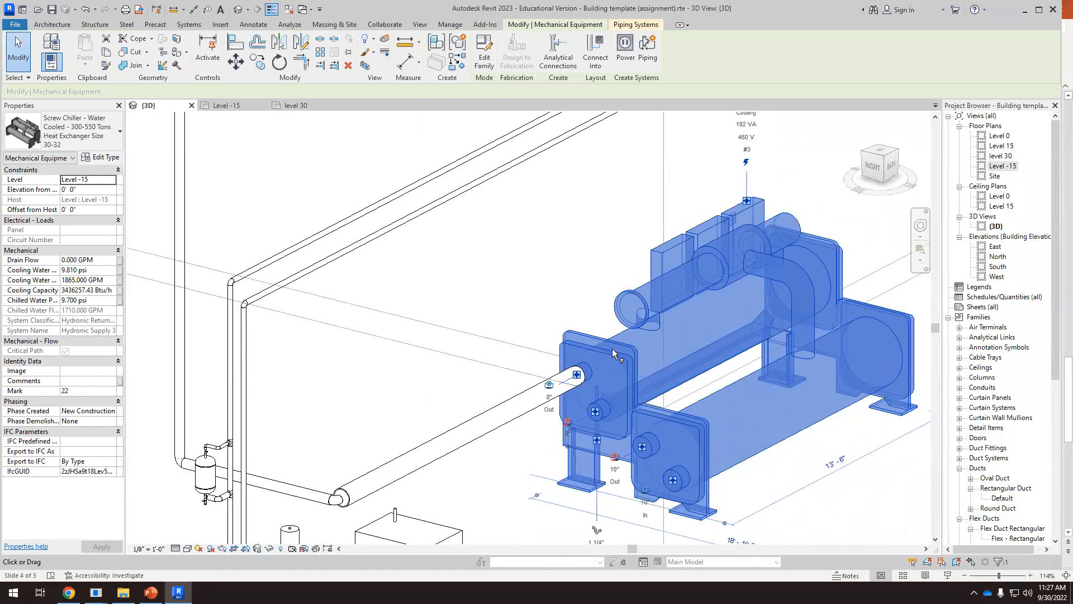
scroll(570, 435, "up", 2)
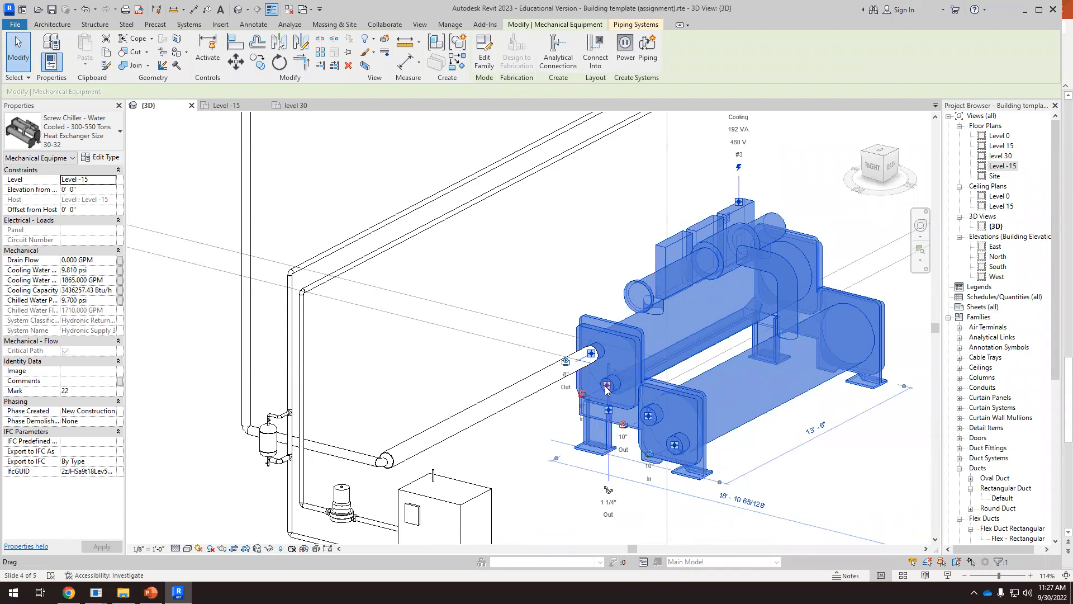
right_click(606, 389)
left_click(643, 231)
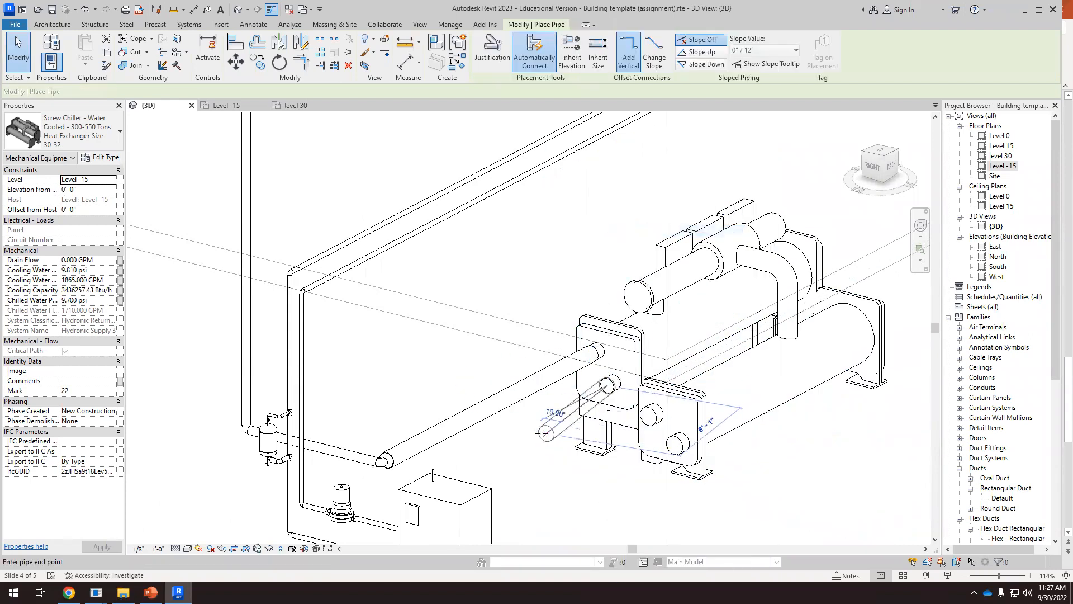
left_click(505, 439)
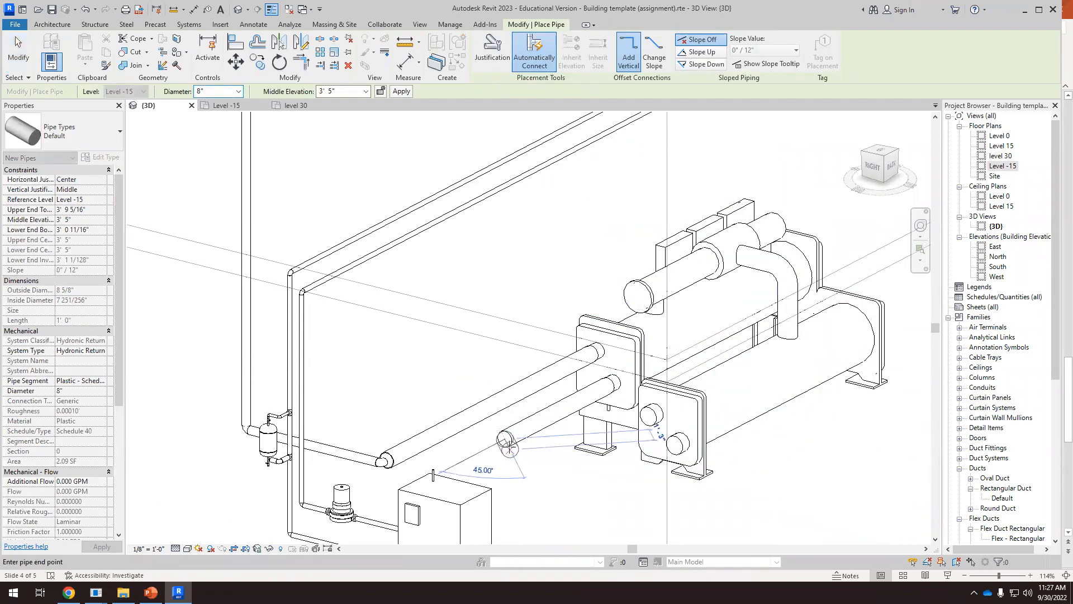
key("Escape")
Draw a 4" hydronic supply pipe about 5' 1" long straight out from the cooling tower's upper 4" outlet connector
scroll(510, 445, "down", 5)
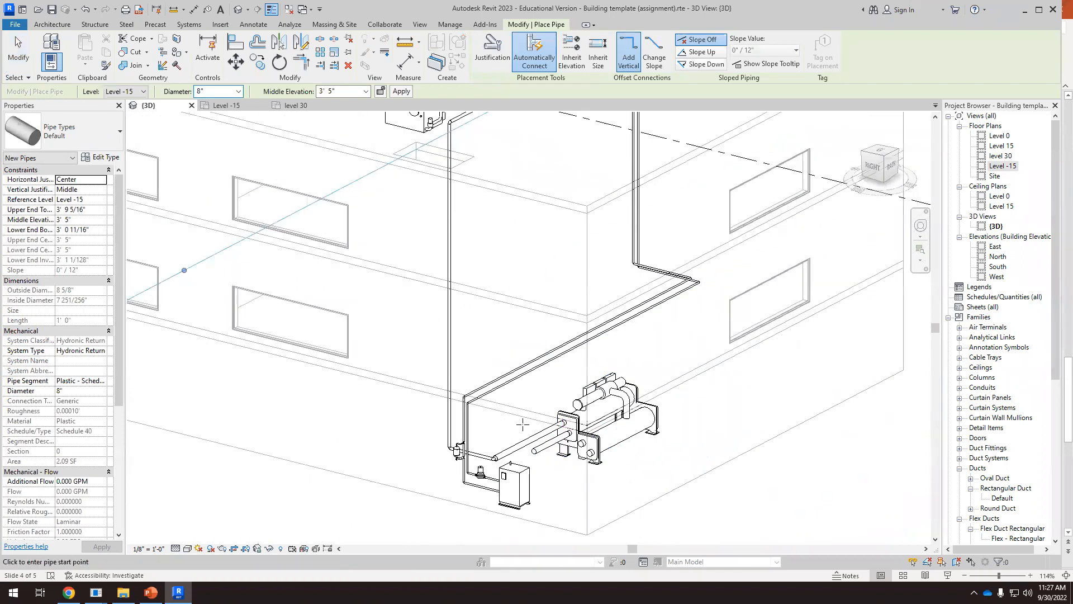
scroll(522, 425, "down", 2)
scroll(512, 207, "up", 6)
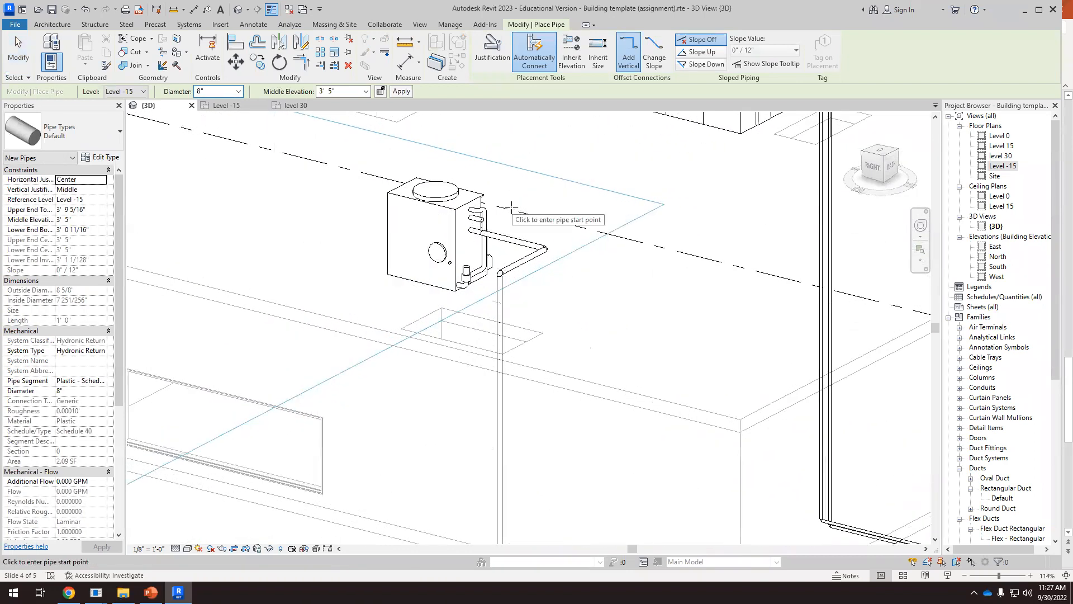
key("Escape")
key("Escape")
scroll(505, 212, "up", 4)
left_click(479, 229)
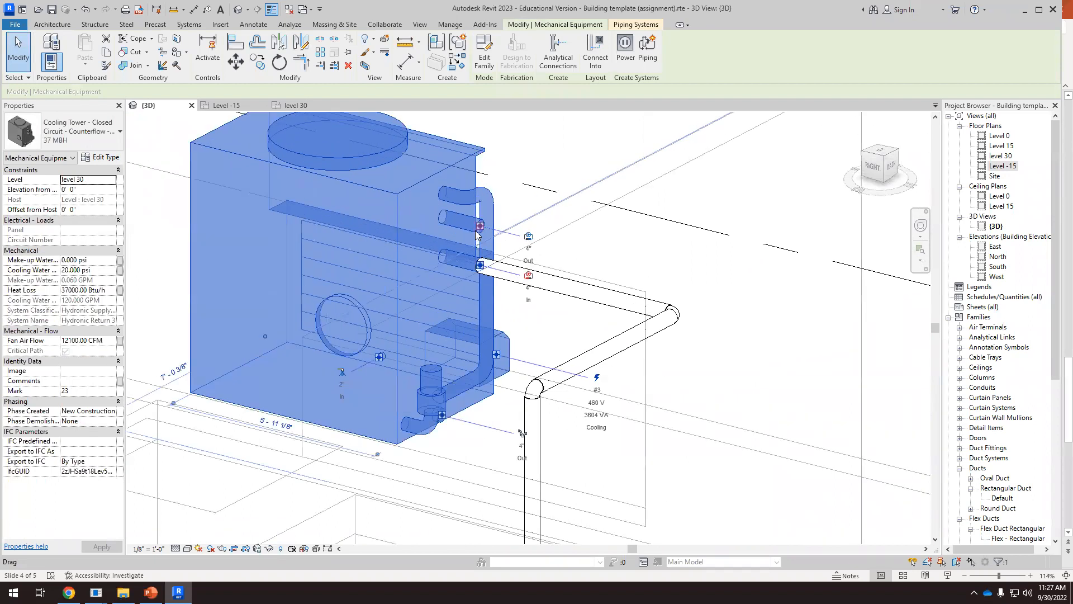
right_click(479, 231)
left_click(509, 231)
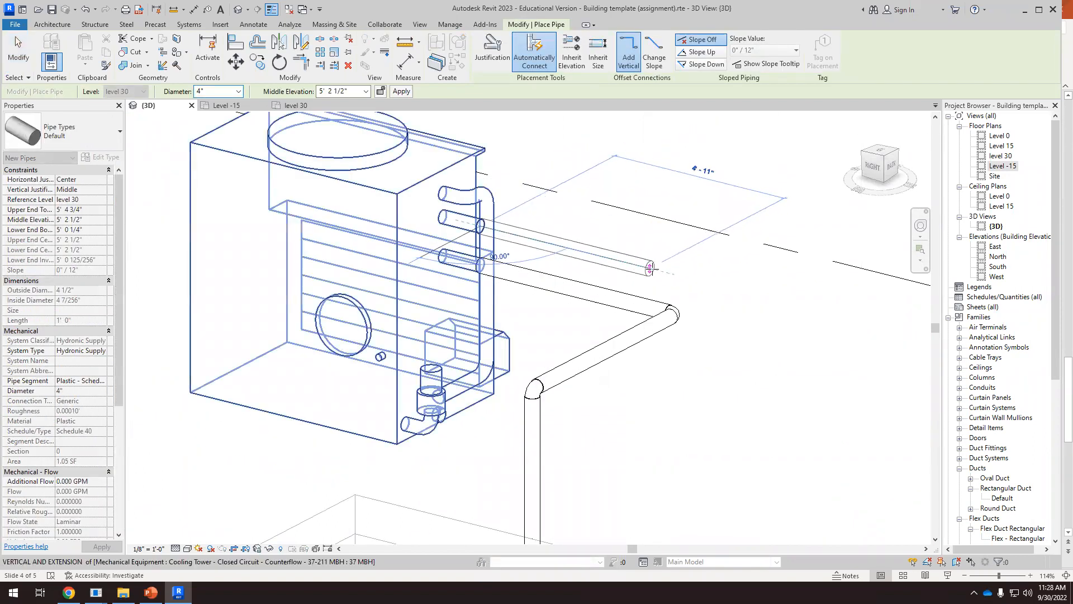
left_click(655, 271)
scroll(714, 287, "down", 3)
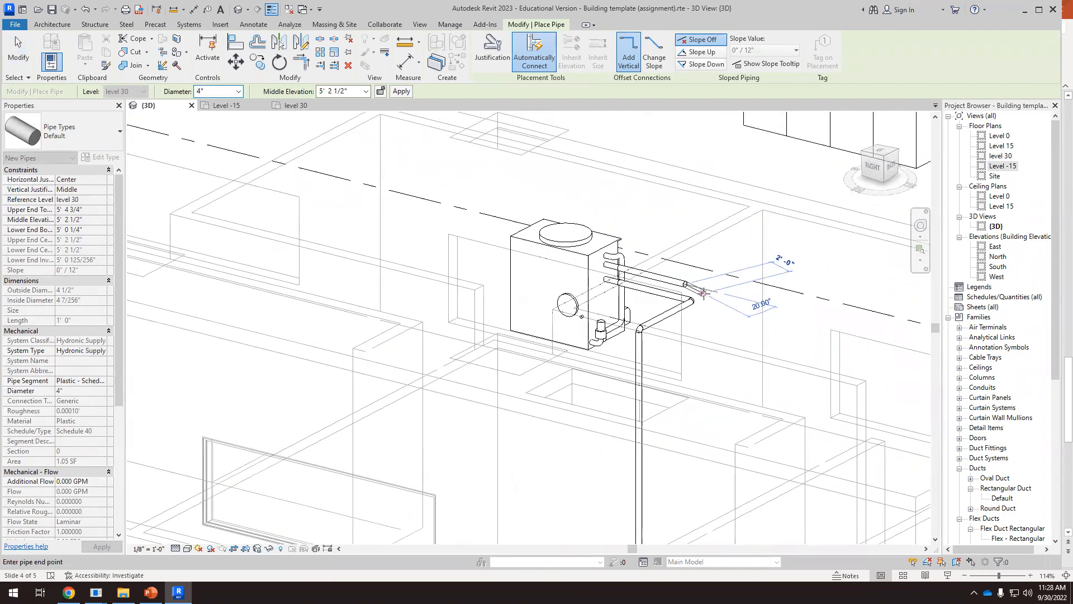
key("Escape")
key("Escape")
Extend the 4" supply pipe from its open end in plan, turning 90° and running about 6' 11" parallel to the return run
scroll(714, 287, "up", 3)
left_click(882, 155)
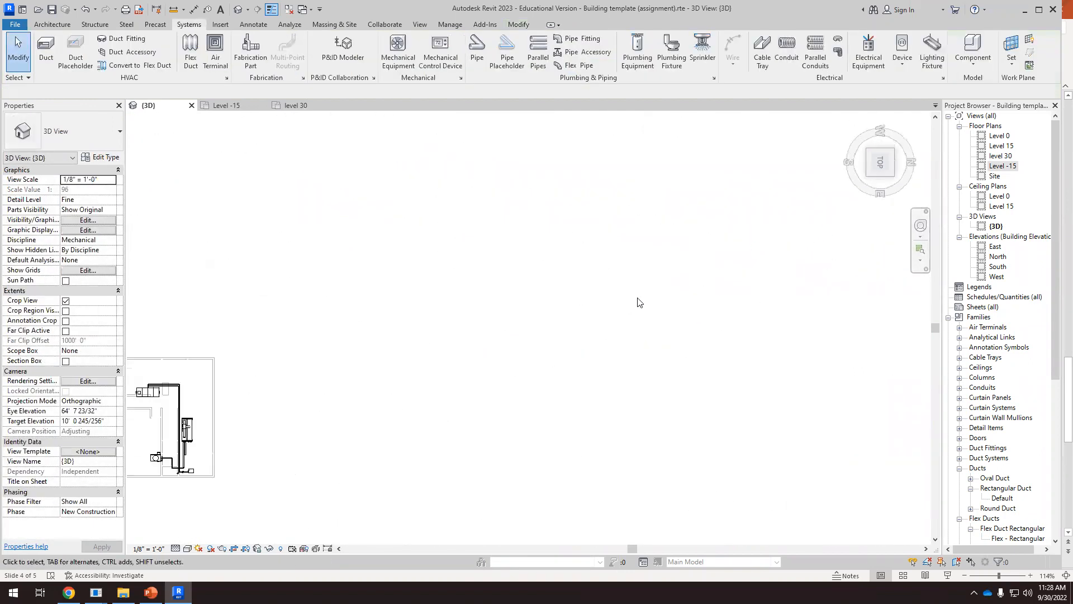
scroll(614, 422, "up", 5)
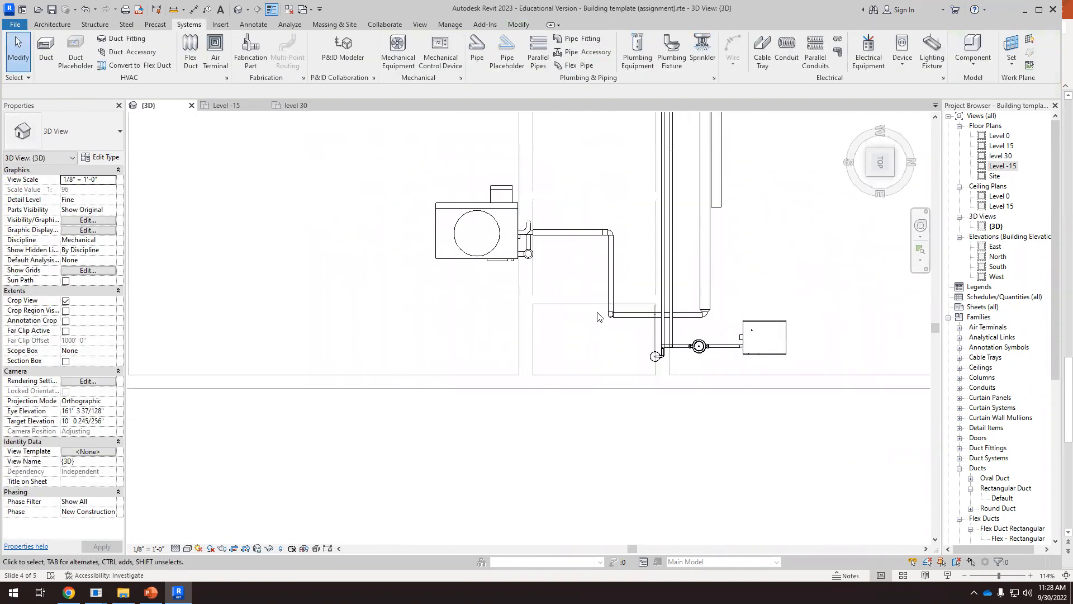
left_click(523, 224)
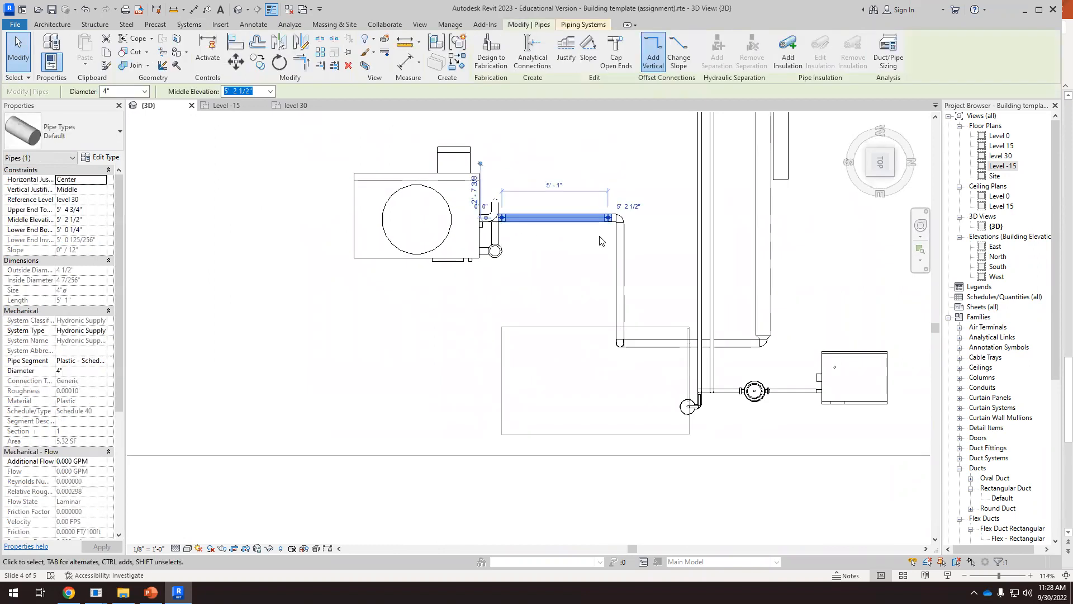
scroll(608, 221, "up", 2)
right_click(610, 216)
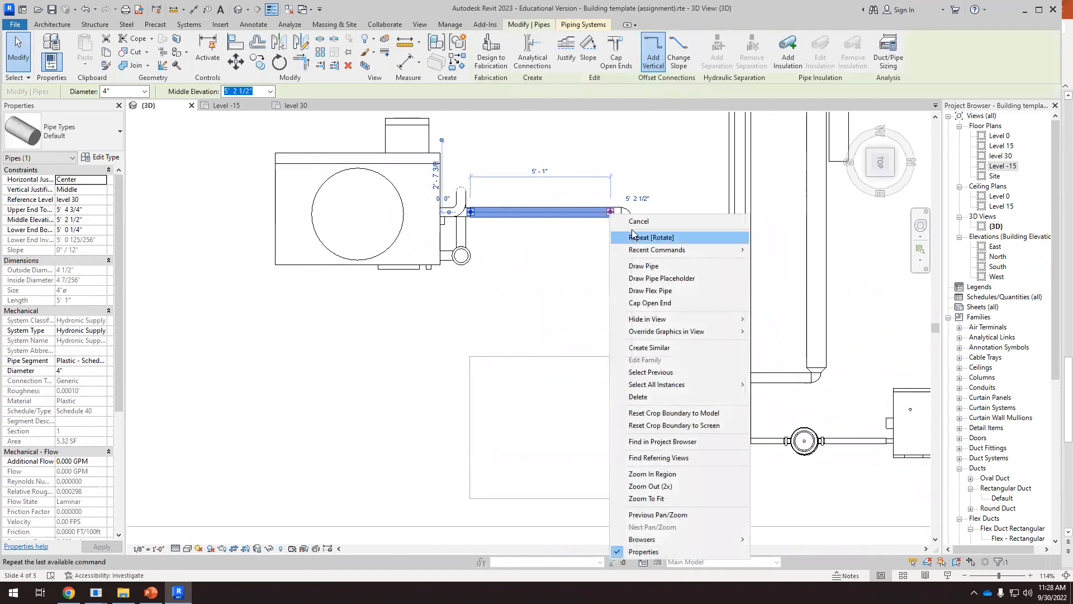
left_click(644, 266)
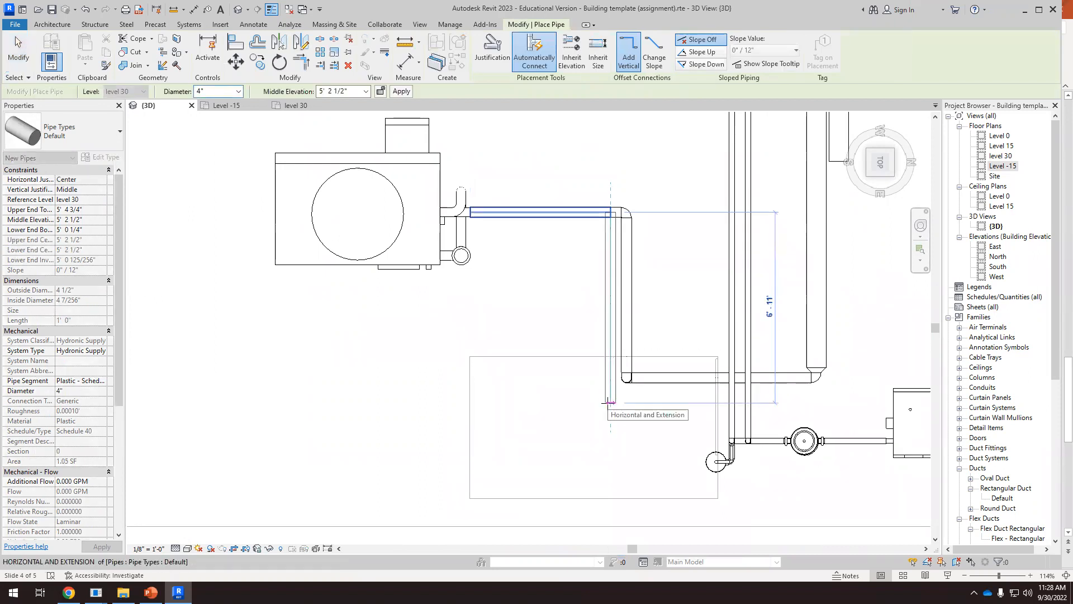
left_click(609, 403)
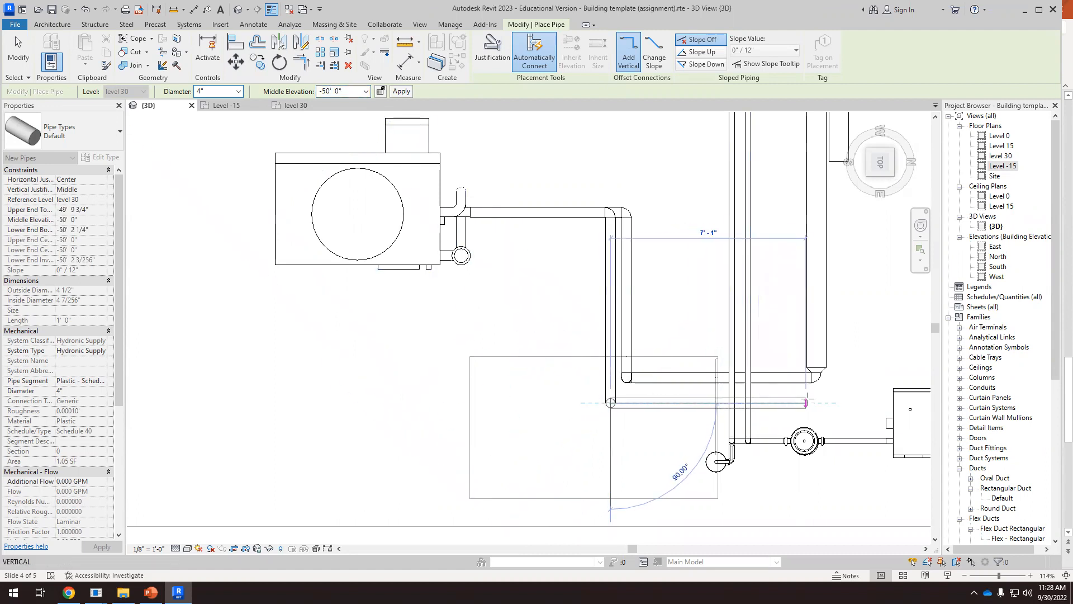
Drop the 4" supply pipe to -50' 0" elevation and draw a horizontal run about 7' 10" long toward the chiller's 8" return line
left_click(832, 401)
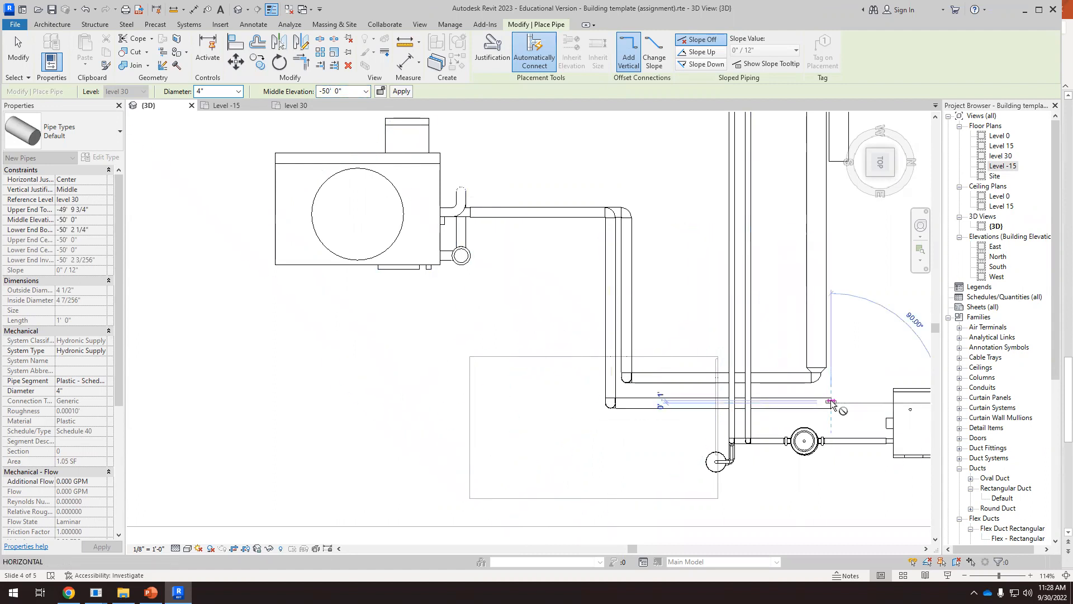
key("Escape")
key("Escape")
Raise the lower horizontal 4" supply pipe in the side view to the height of the chiller's 8" return pipe, about -41' 7" elevation
scroll(629, 268, "down", 3)
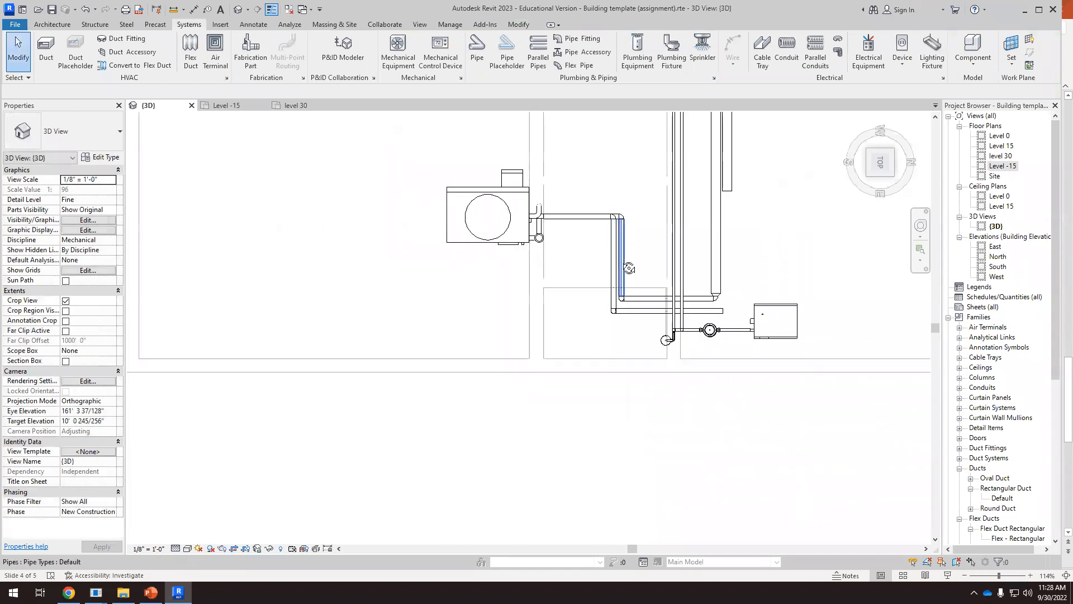
middle_click_drag(629, 269, 644, 247, "shift")
left_click(881, 199)
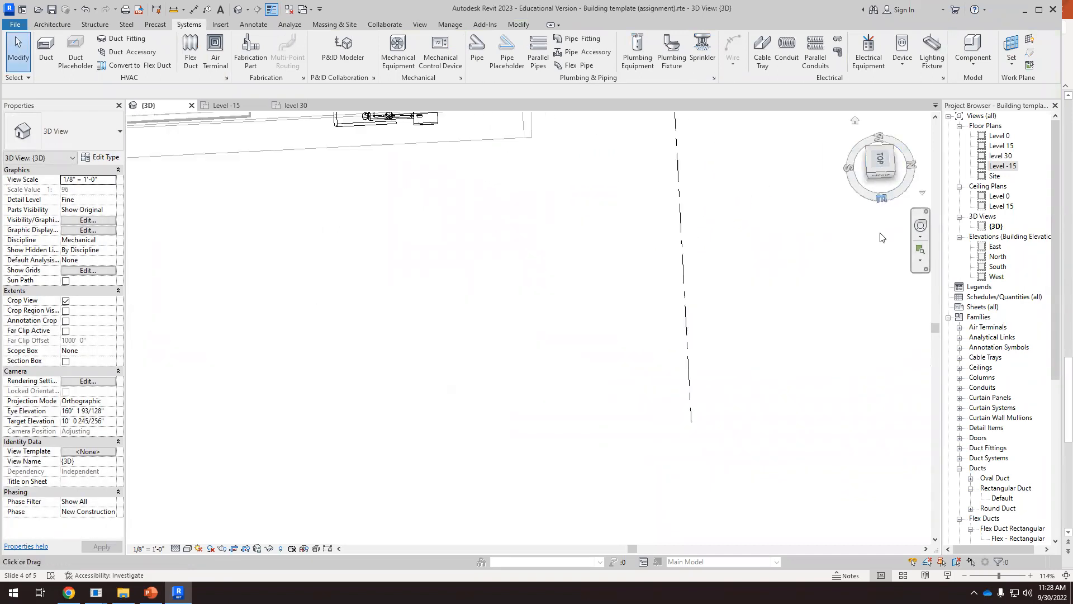
scroll(630, 387, "up", 6)
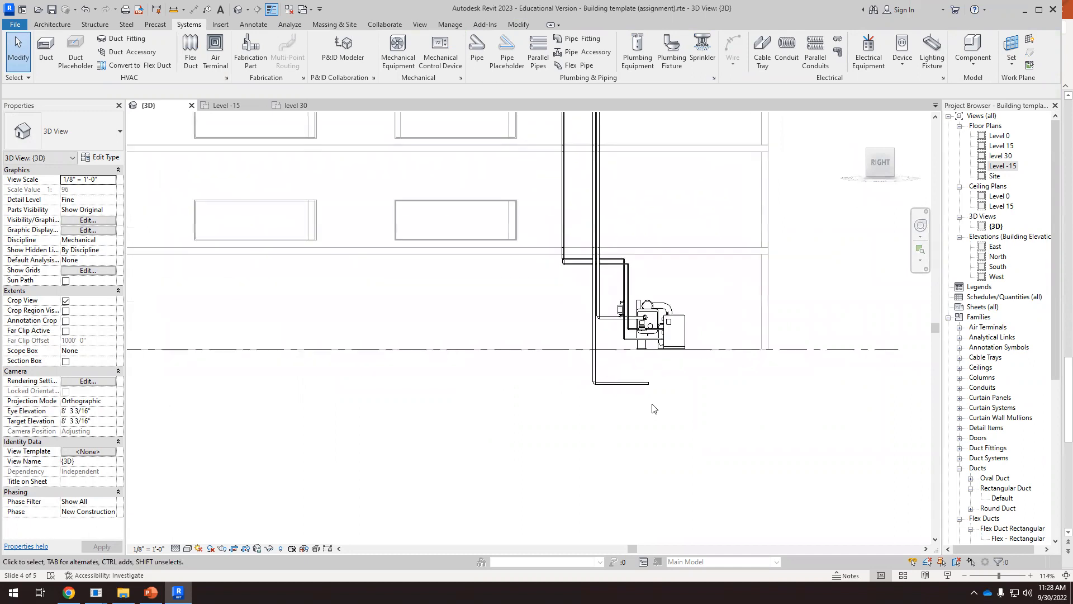
left_click(625, 372)
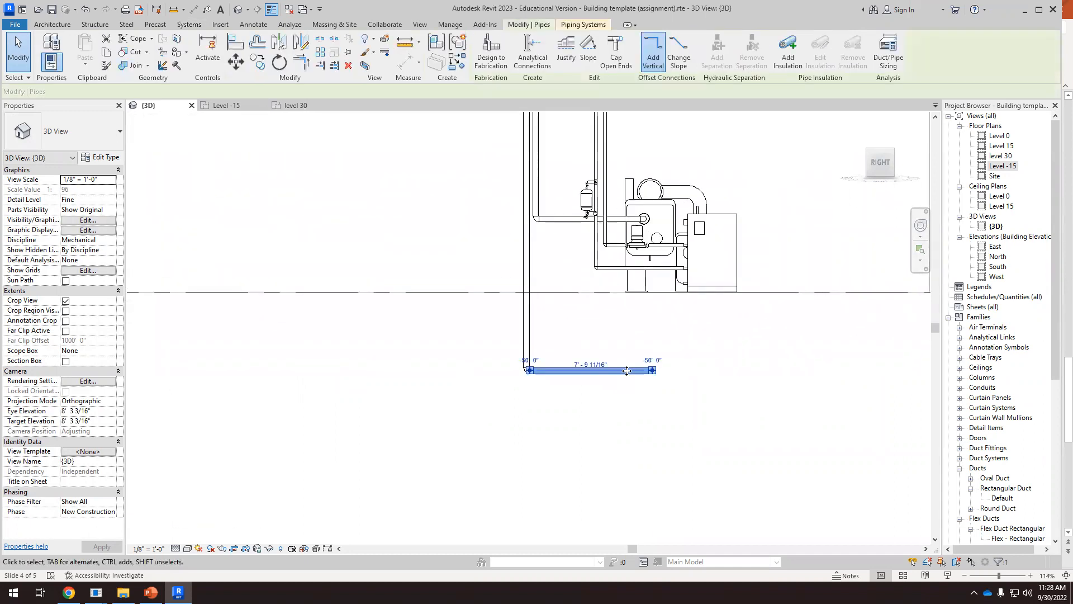
scroll(626, 370, "up", 1)
left_click_drag(627, 358, 626, 196)
scroll(654, 199, "up", 5)
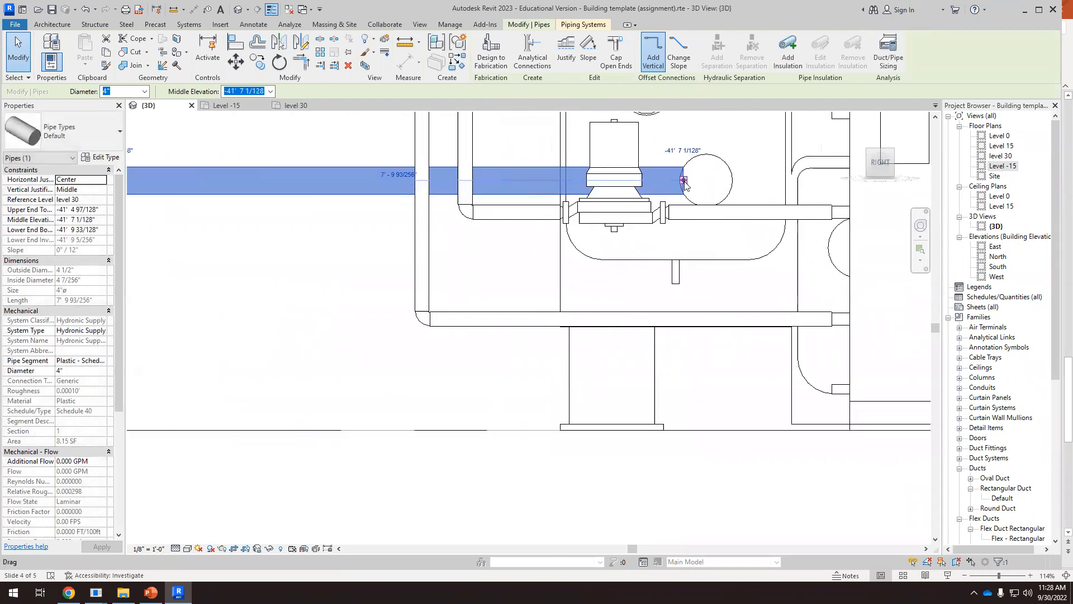
scroll(682, 192, "down", 6)
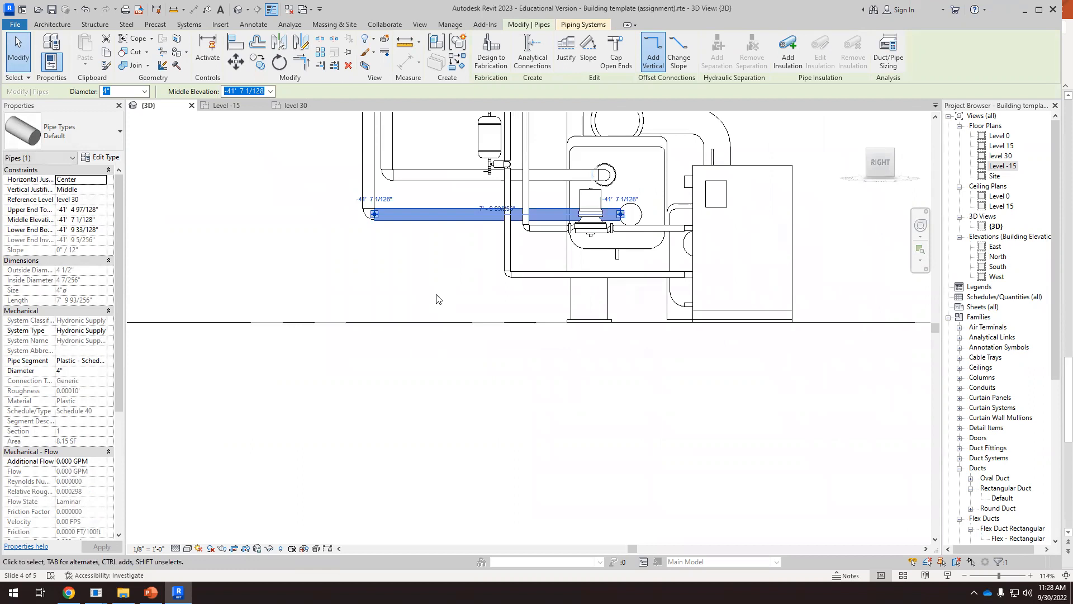
Adjust the open end of the lower 4" supply pipe in plan to align with the centreline of the chiller's 8" return pipe
key("Escape")
scroll(502, 320, "down", 2)
middle_click_drag(352, 196, 456, 351, "shift")
scroll(439, 321, "up", 2)
left_click(879, 150)
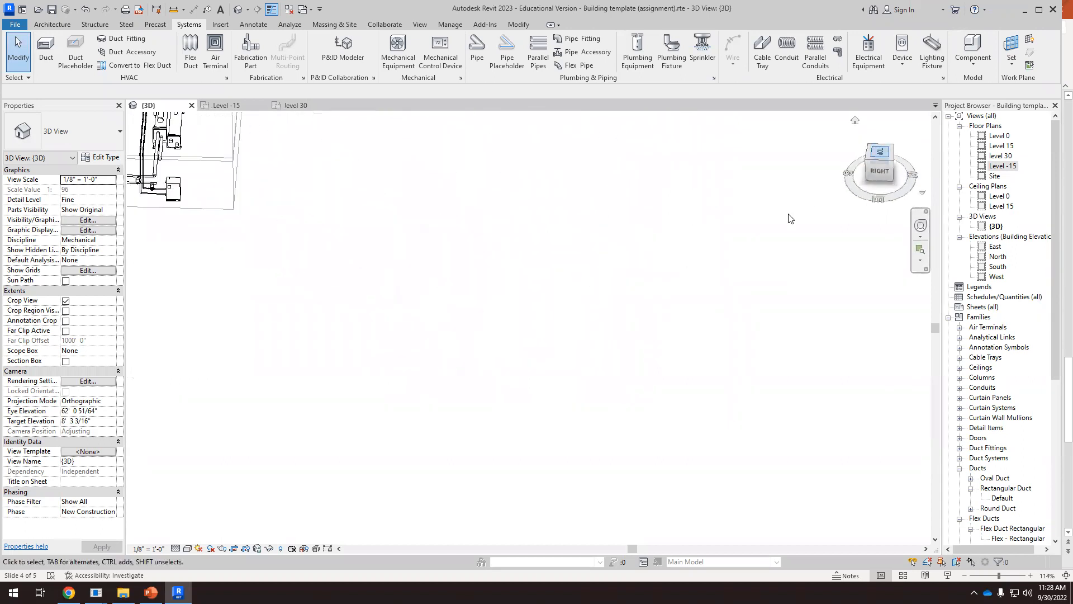
scroll(646, 406, "up", 8)
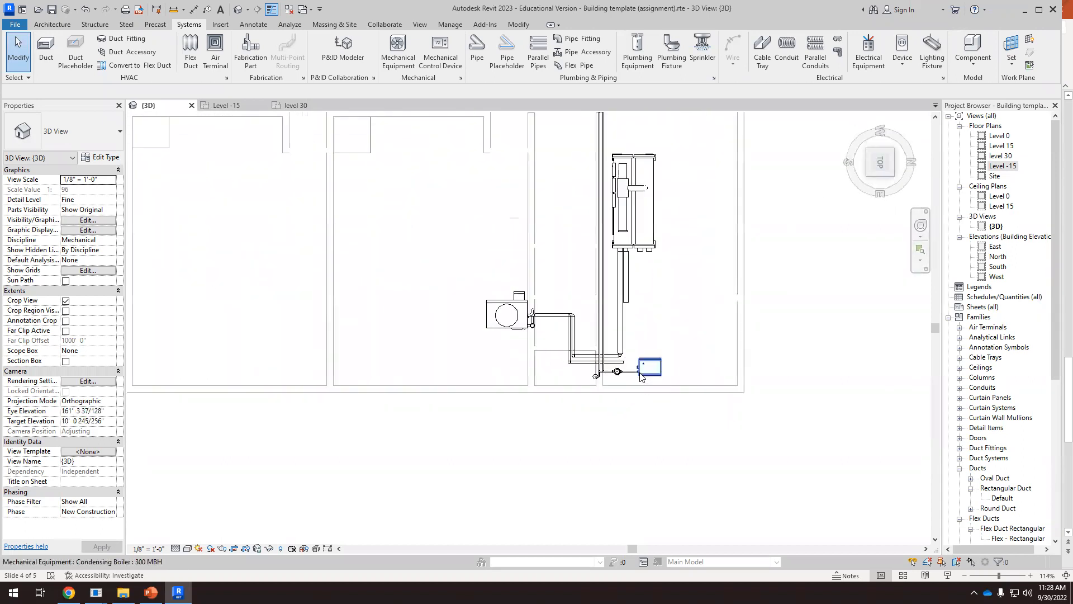
left_click(604, 357)
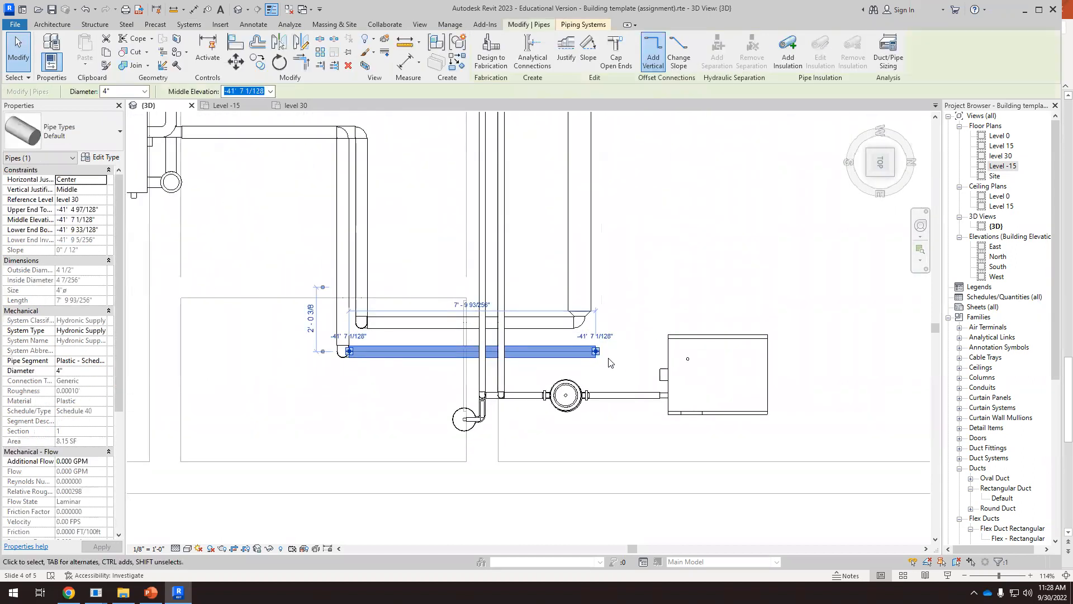
left_click_drag(597, 354, 611, 376)
Stretch the chiller's 8" return pipe to the open end of the lower 4" supply pipe and connect them
left_click(609, 140)
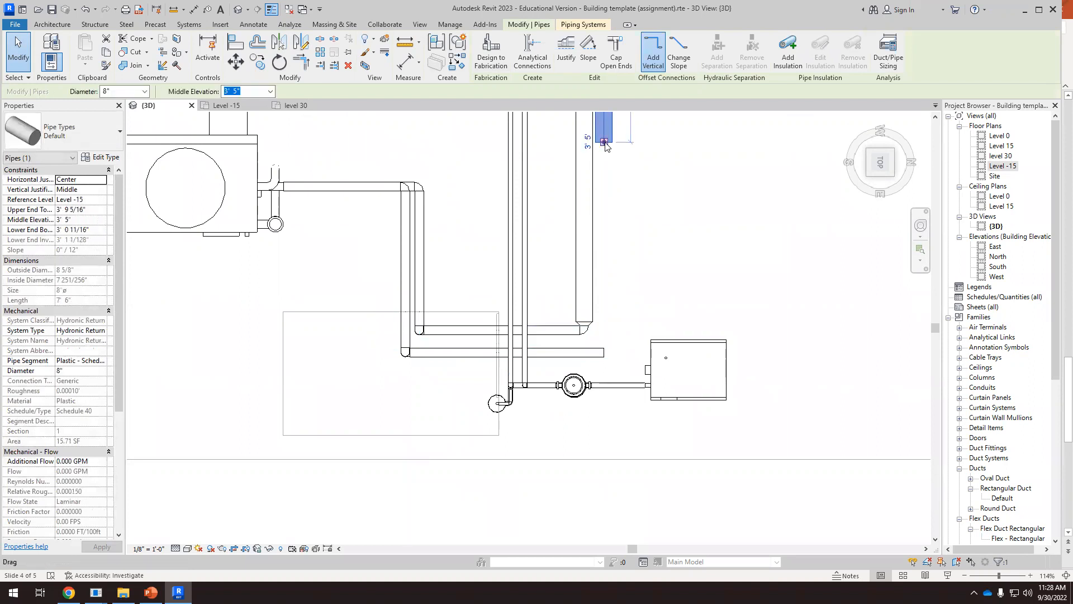
left_click_drag(604, 142, 606, 188)
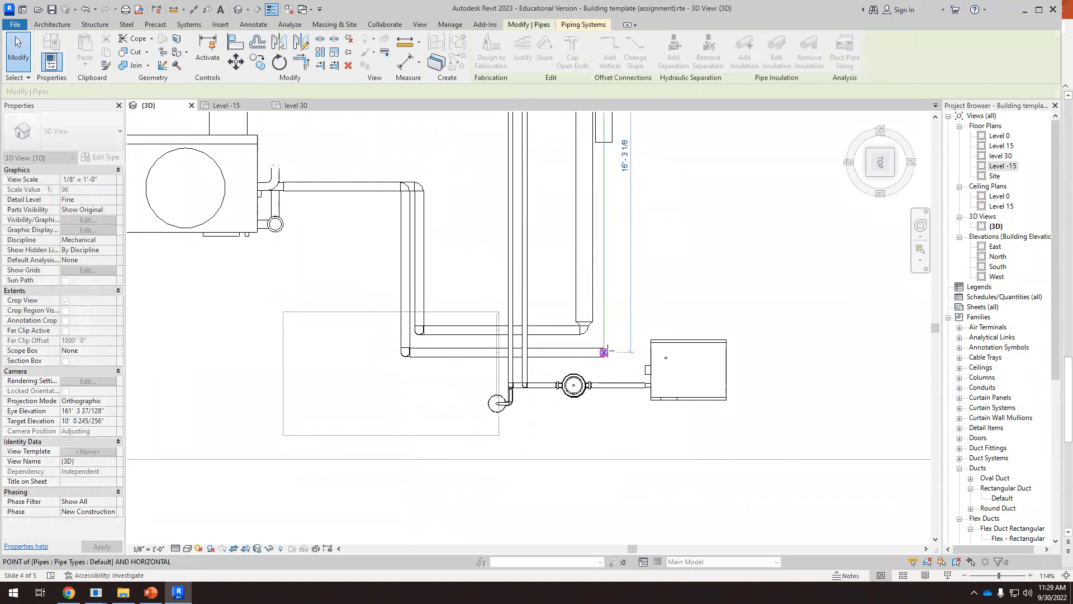
left_click_drag(623, 400, 624, 403)
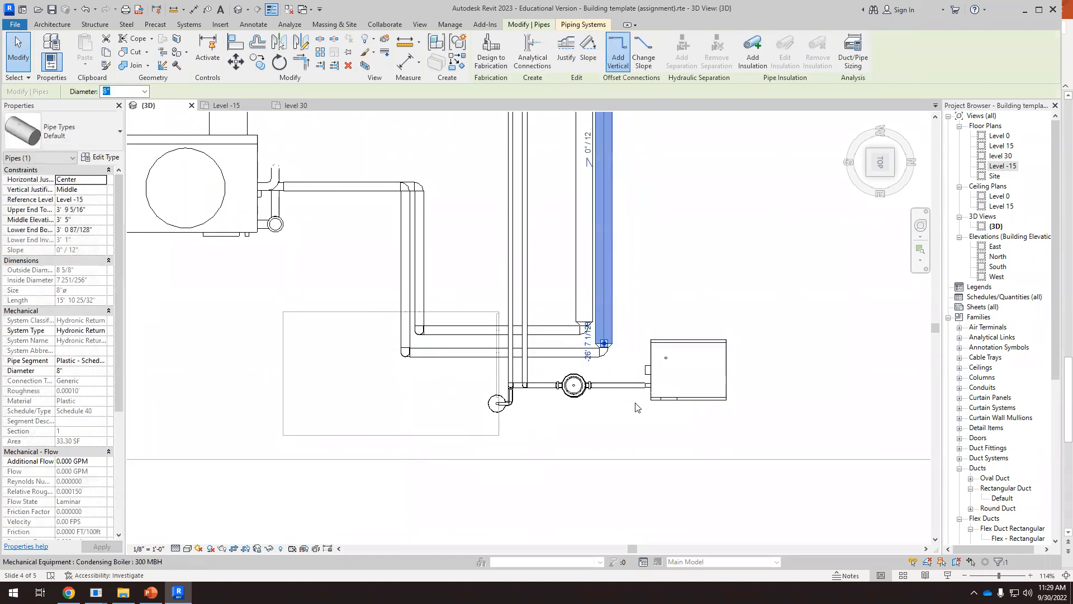
left_click(615, 443)
Inspect the completed piping between the chiller and the cooling tower in 3D from several directions
middle_click_drag(617, 426, 585, 297, "shift")
scroll(585, 299, "down", 3)
middle_click_drag(575, 427, 462, 356, "shift")
scroll(501, 345, "up", 2)
scroll(483, 342, "up", 1)
scroll(493, 344, "down", 1)
scroll(641, 286, "down", 3)
middle_click_drag(537, 359, 441, 340, "shift")
scroll(424, 335, "up", 6)
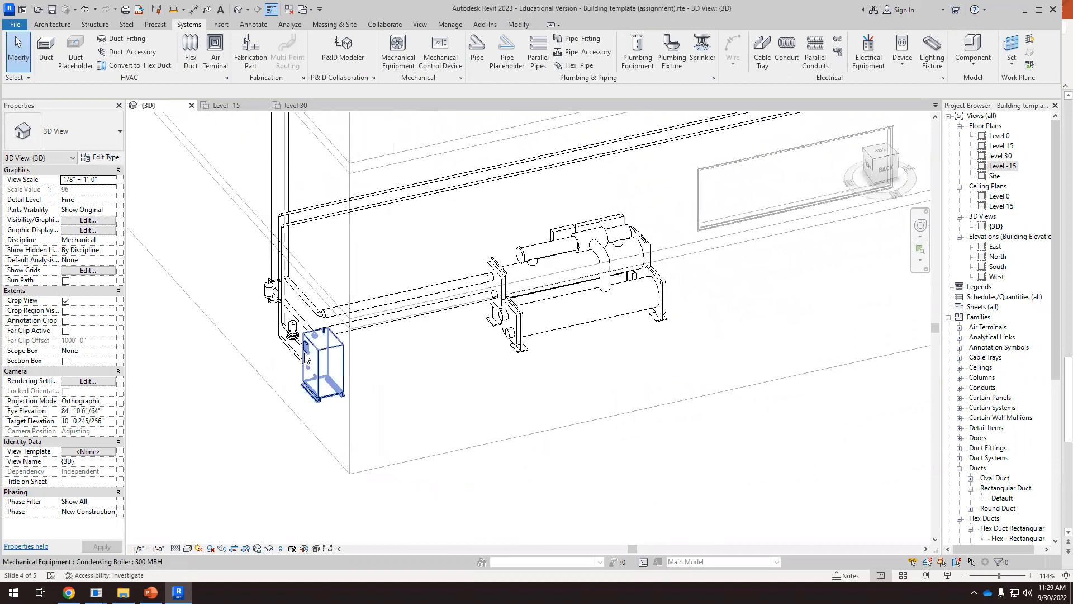
scroll(259, 287, "down", 4)
middle_click_drag(263, 287, 802, 329, "shift")
scroll(739, 325, "down", 3)
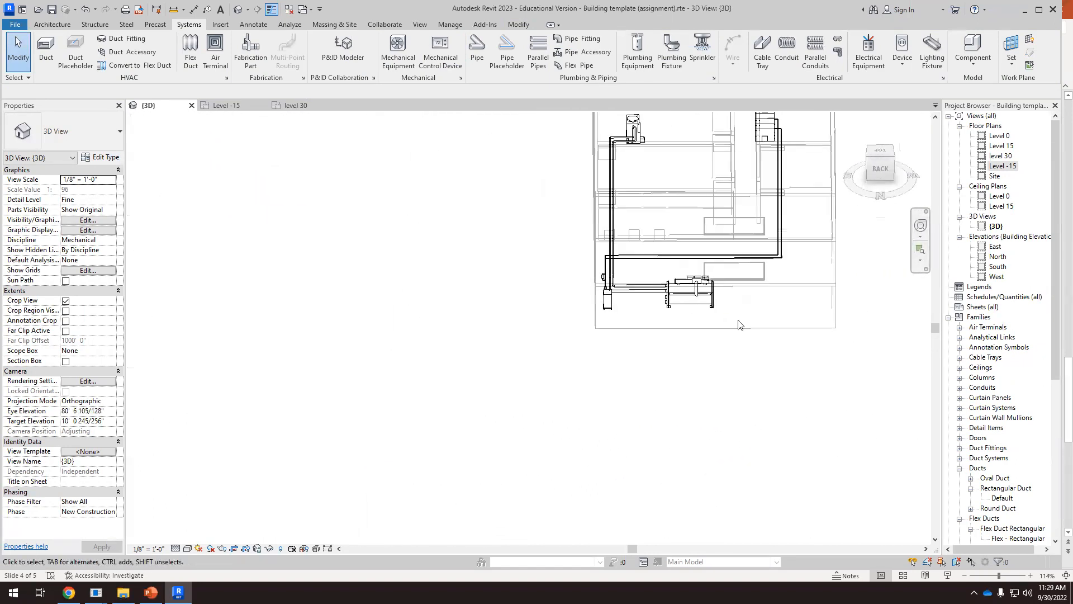
Examine the condensing boiler's pipe connectors and the surrounding basement piping
left_click(607, 303)
scroll(586, 291, "up", 6)
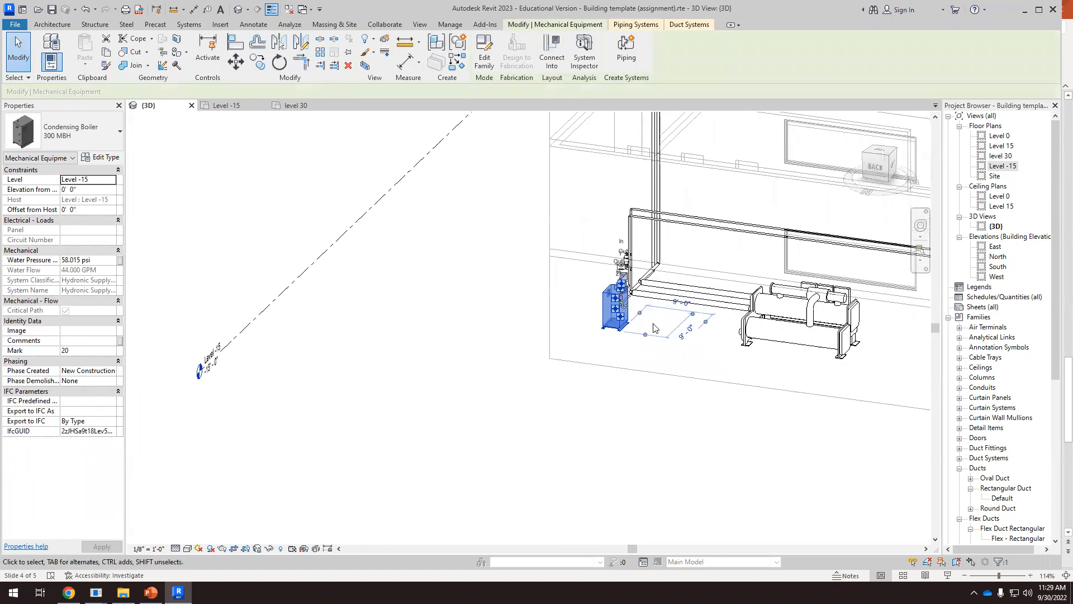
middle_click_drag(631, 305, 627, 329, "shift")
middle_click_drag(613, 315, 809, 374, "shift")
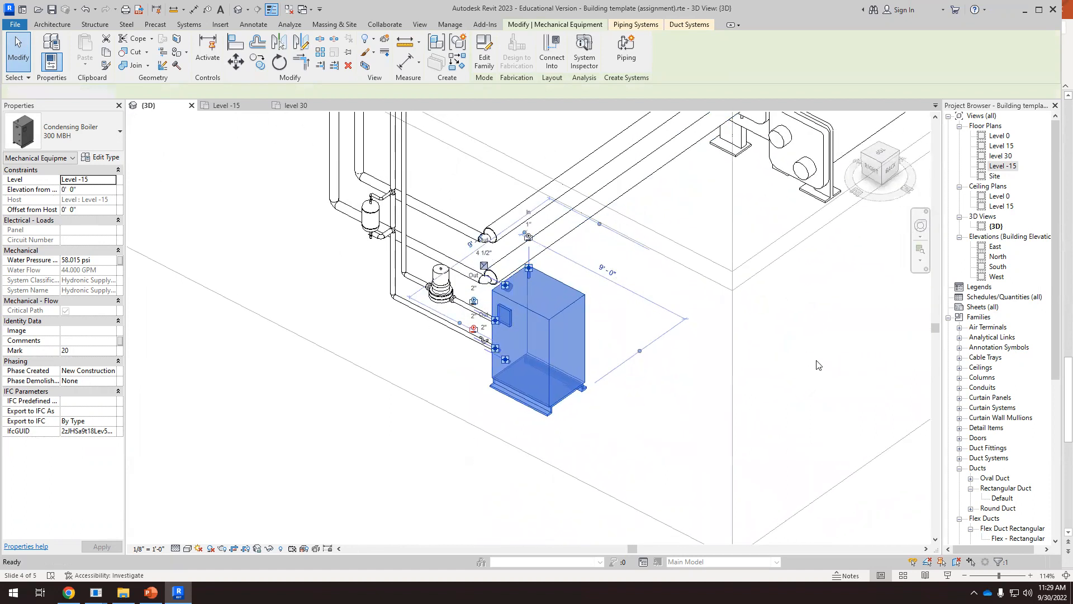
left_click(816, 364)
scroll(625, 349, "down", 5)
middle_click_drag(625, 349, 646, 335, "shift")
scroll(645, 336, "up", 6)
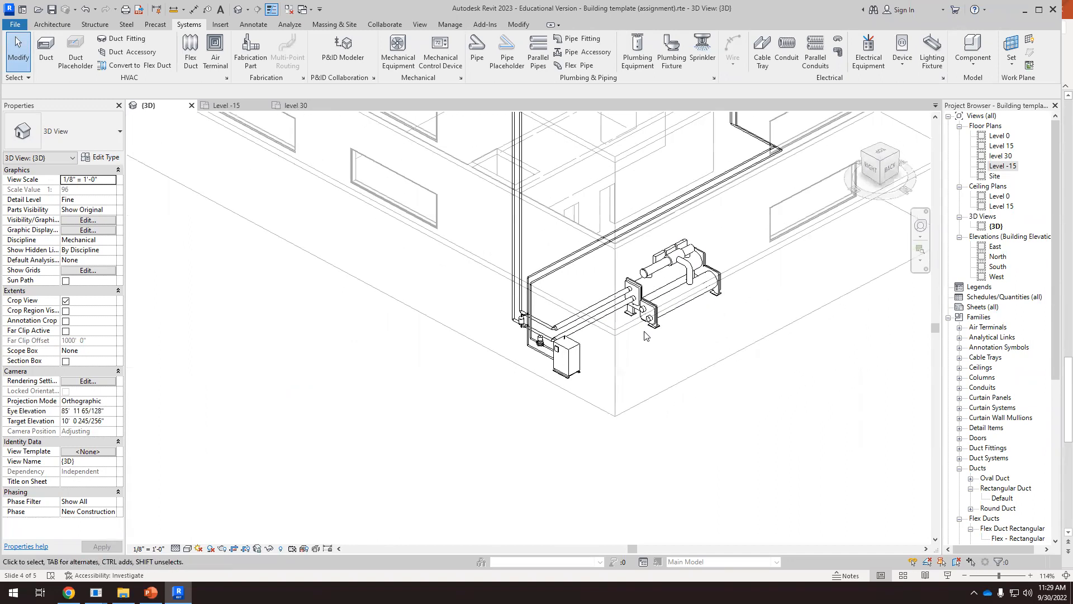
scroll(656, 296, "up", 2)
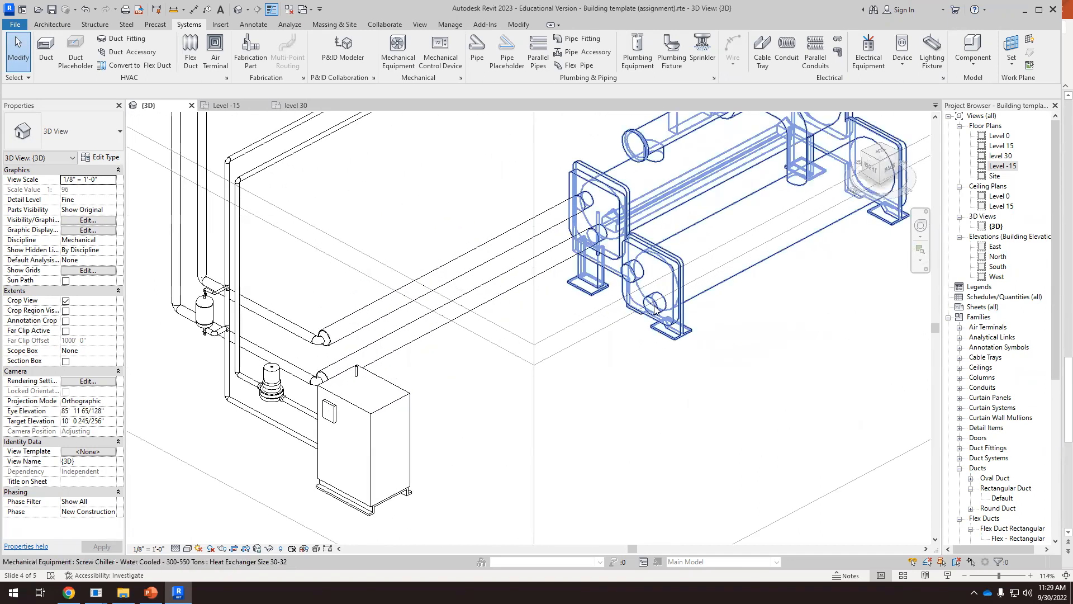
Examine the chiller's unconnected 10" inlet and outlet connectors and the piping route up to the rooftop air handler
left_click(655, 309)
scroll(651, 306, "up", 3)
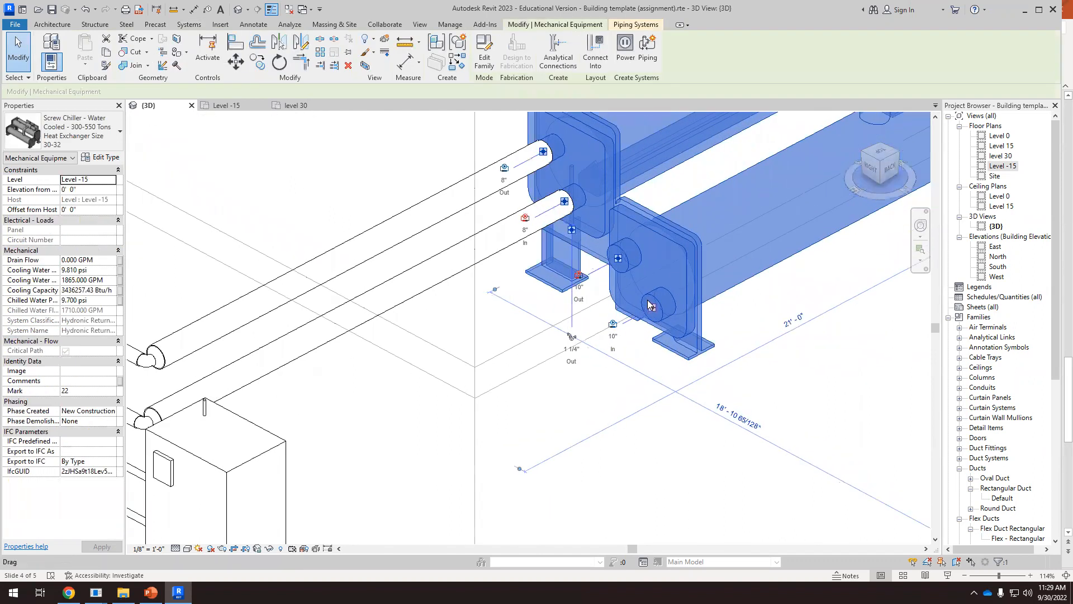
scroll(644, 308, "down", 4)
scroll(640, 311, "up", 1)
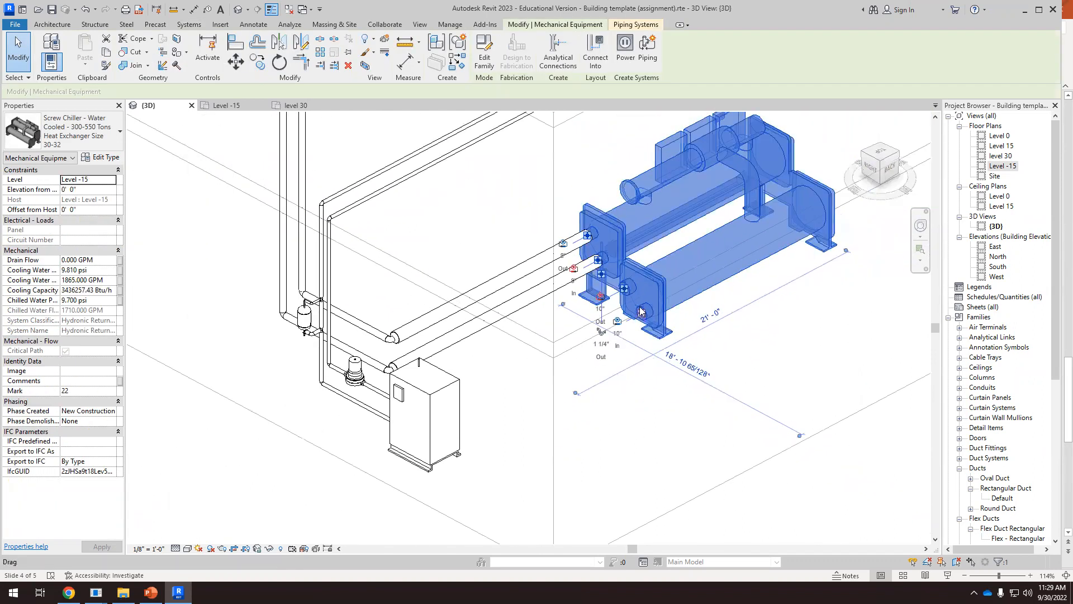
scroll(641, 311, "down", 5)
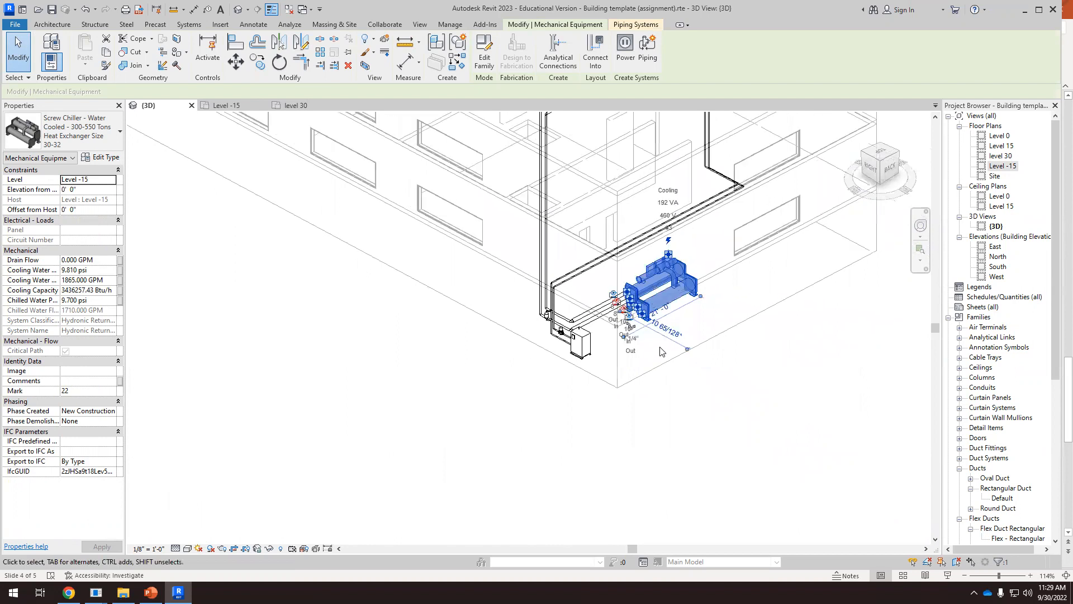
scroll(585, 356, "down", 3)
scroll(625, 171, "up", 3)
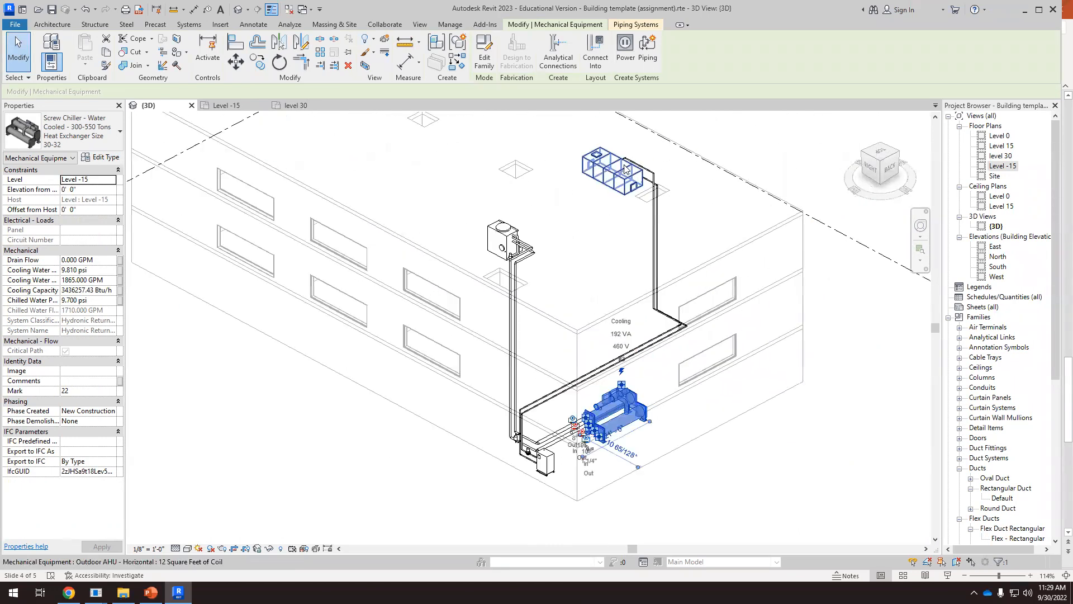
scroll(625, 170, "up", 3)
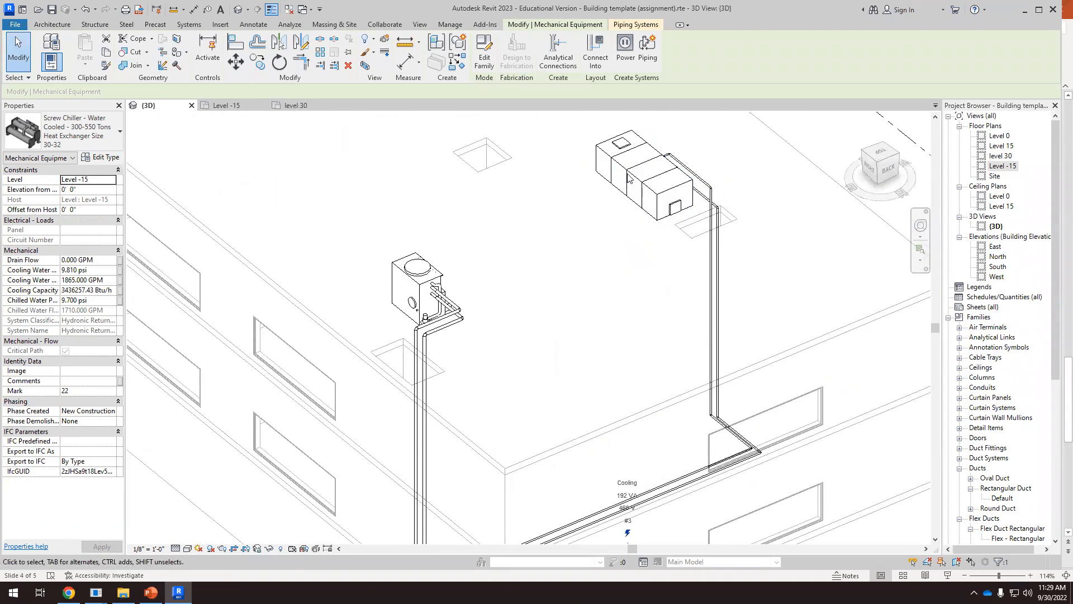
scroll(631, 176, "down", 5)
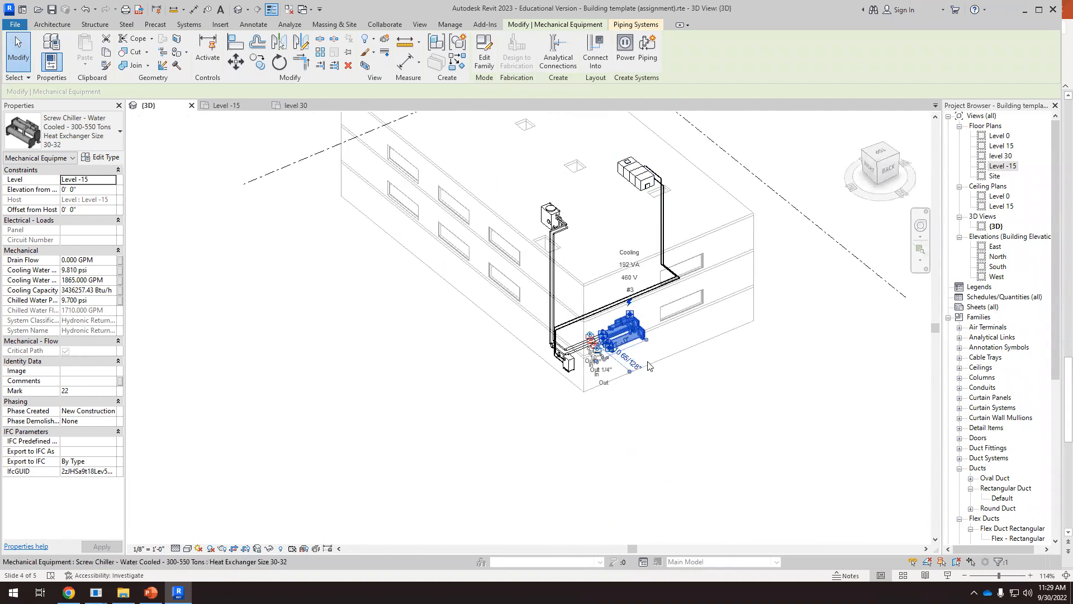
left_click(702, 400)
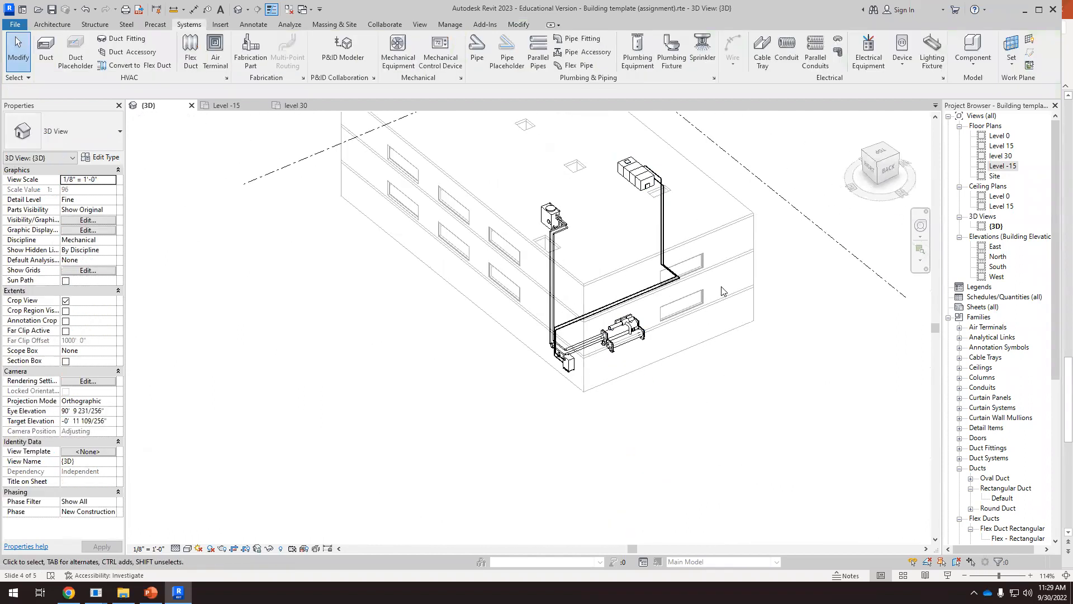
Review in plan the chiller's unconnected pipe stubs and the existing pipe routes near the boiler and cooling tower
scroll(661, 342, "up", 2)
middle_click_drag(559, 341, 867, 358, "shift")
left_click(881, 152)
scroll(717, 266, "up", 2)
middle_click_drag(716, 266, 600, 400)
scroll(601, 404, "up", 3)
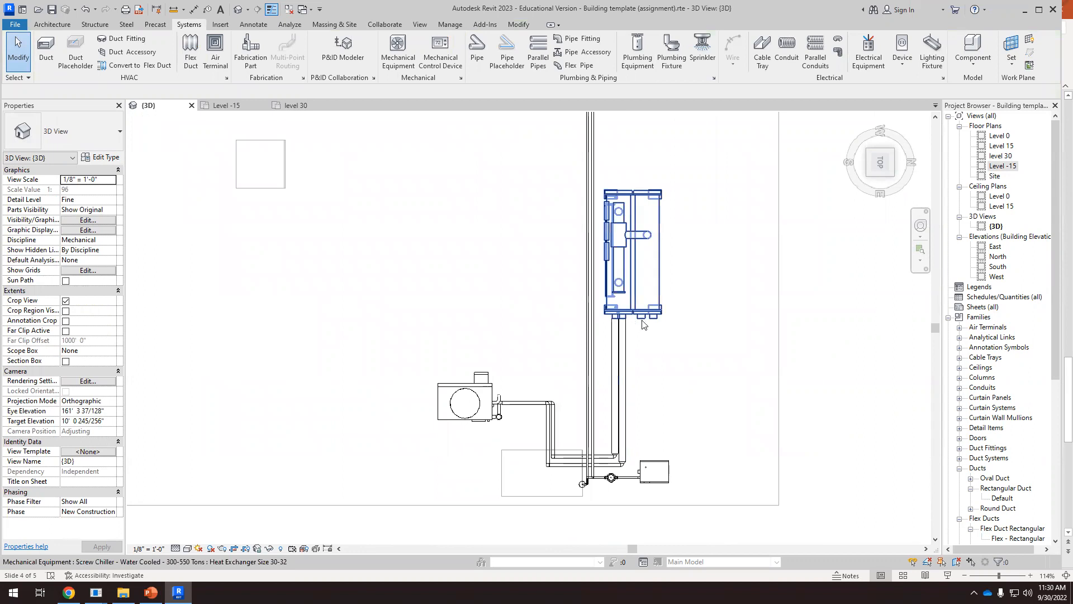
scroll(643, 324, "down", 1)
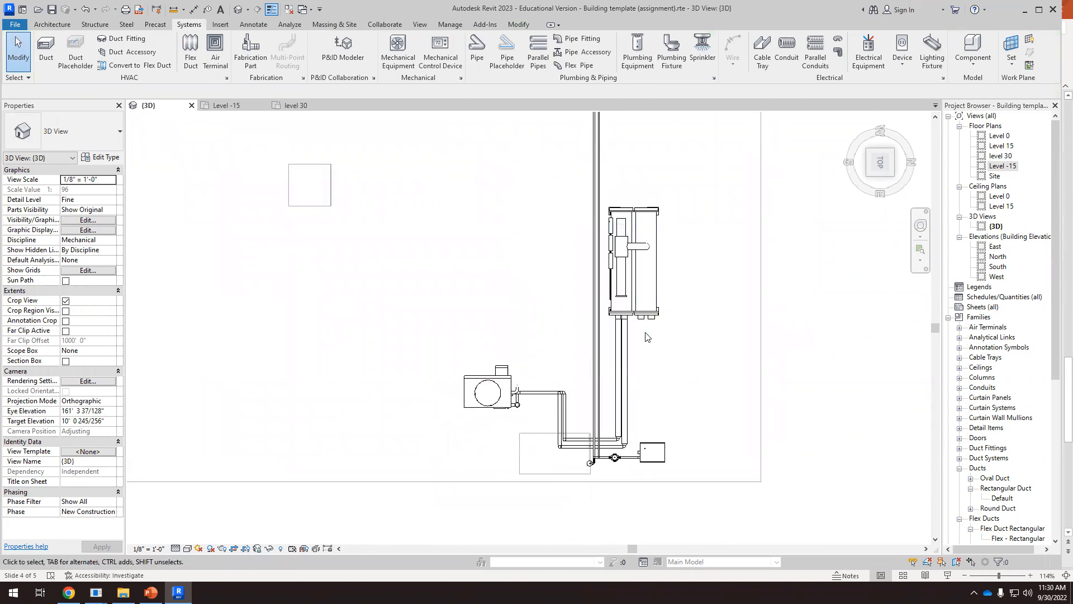
scroll(634, 337, "up", 1)
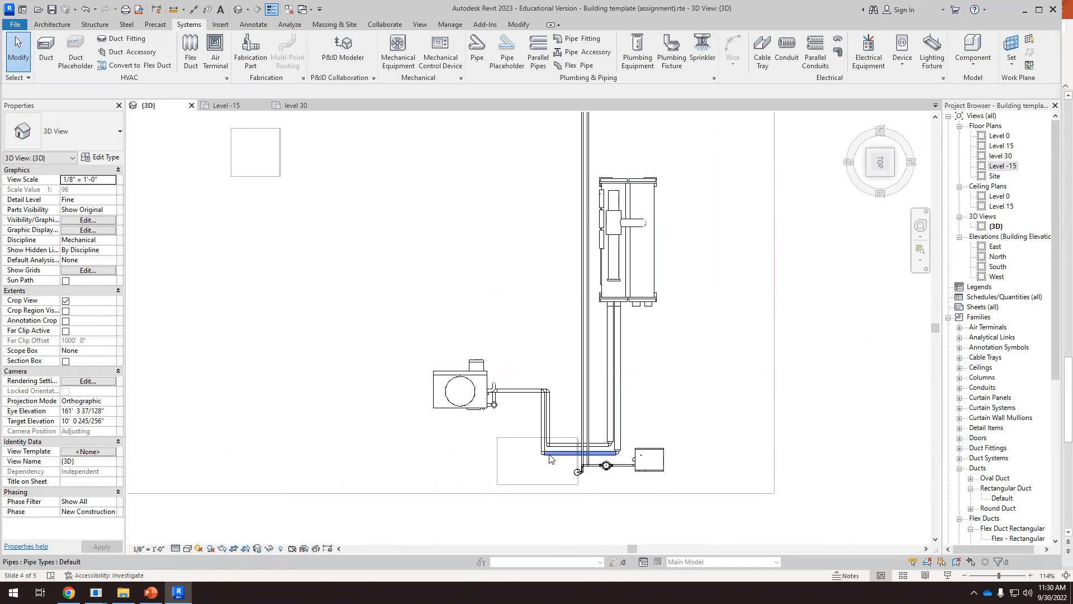
Draw a short 10" hydronic return pipe stub out from the chiller's unconnected 10" outlet connector
scroll(593, 396, "down", 3)
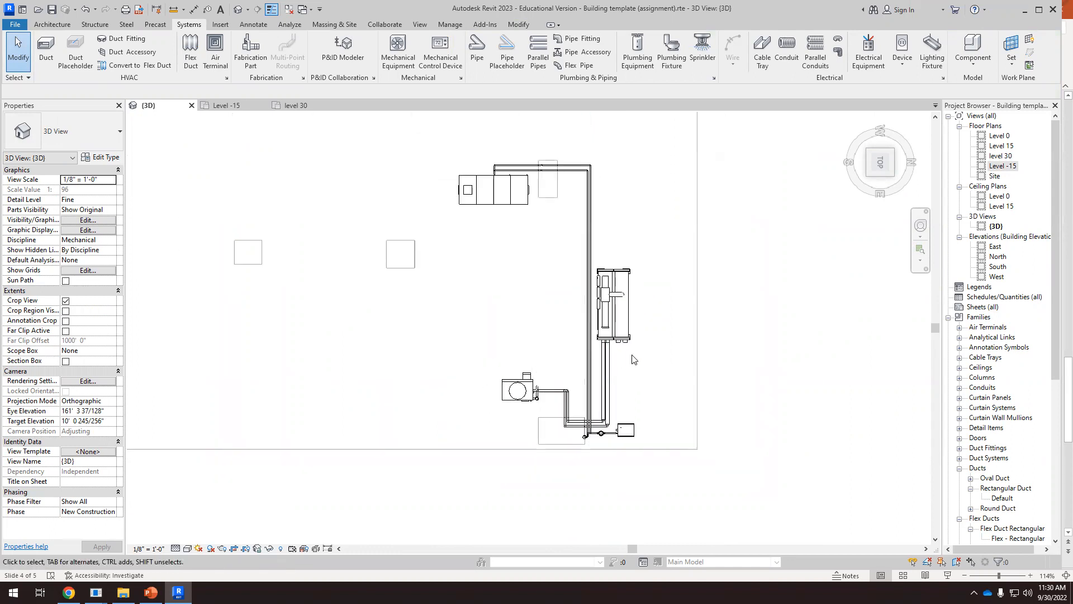
scroll(626, 358, "down", 2)
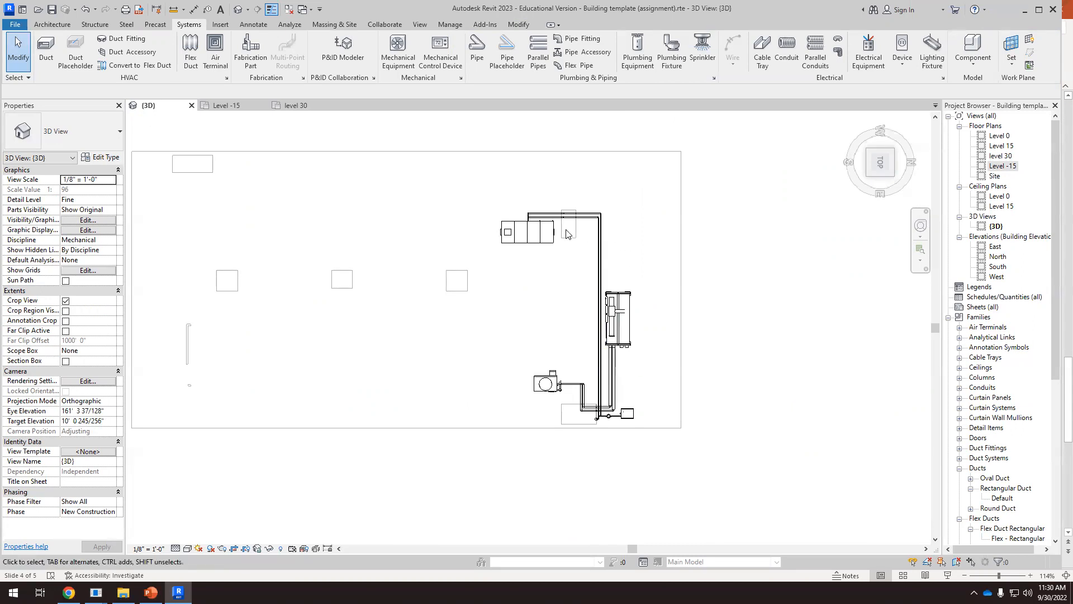
scroll(586, 275, "up", 6)
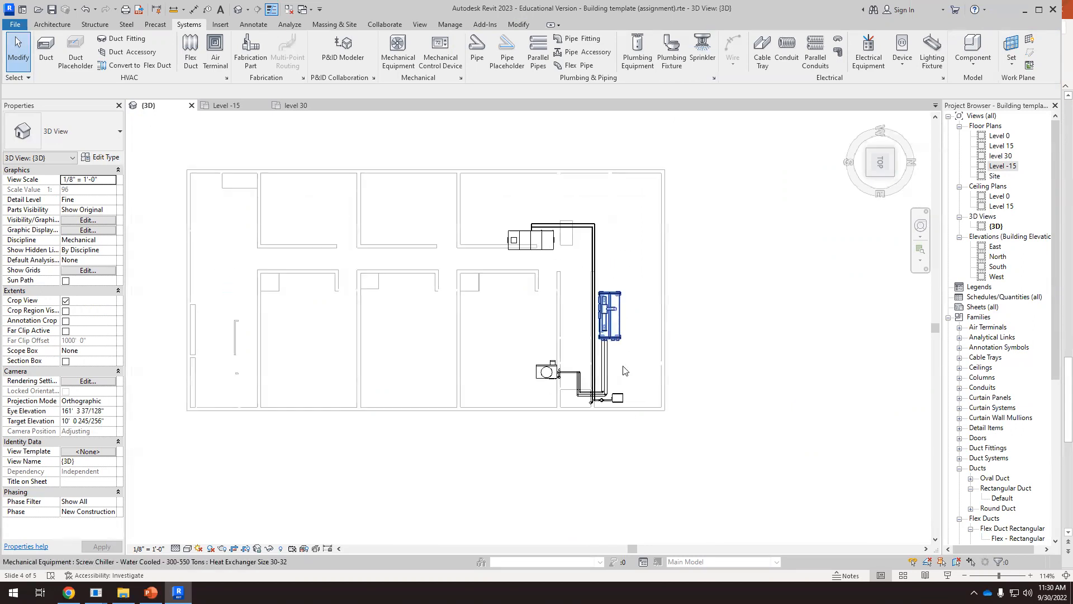
scroll(594, 307, "up", 1)
left_click(595, 309)
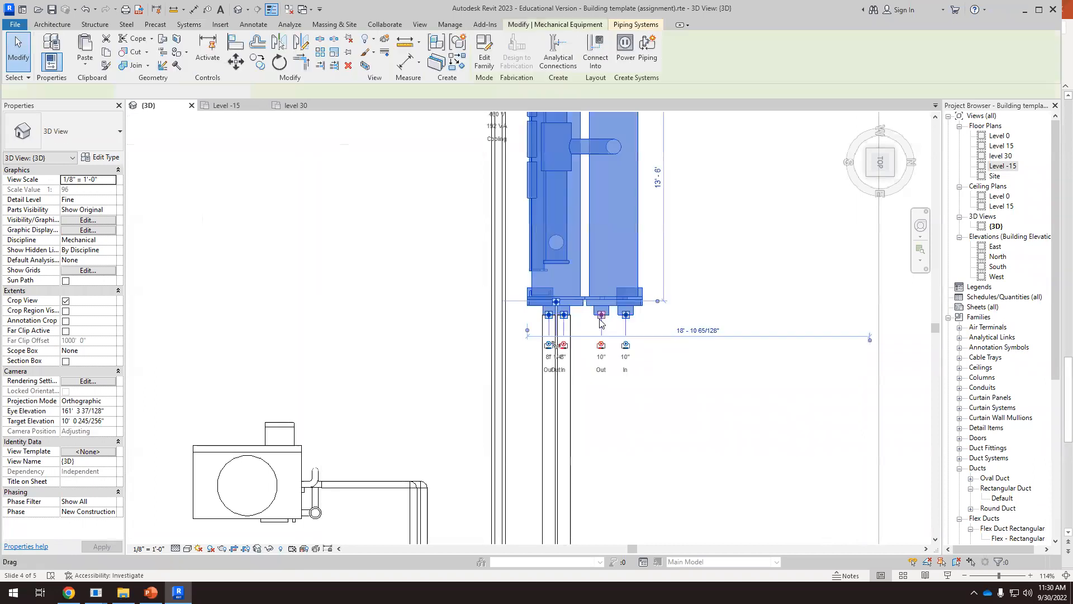
scroll(604, 316, "up", 1)
right_click(607, 320)
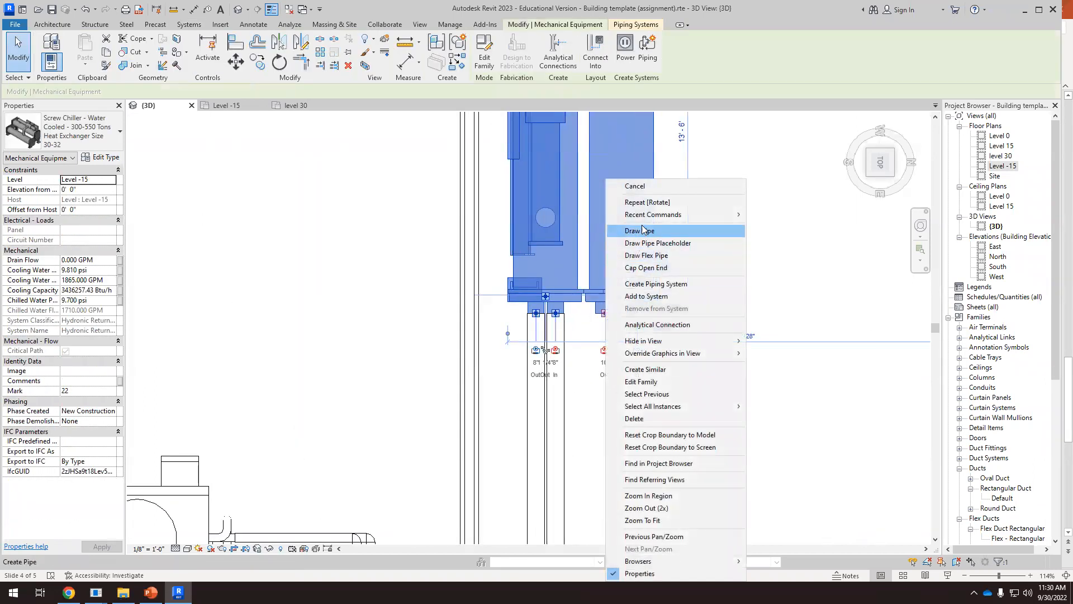
left_click(644, 235)
scroll(608, 394, "down", 3)
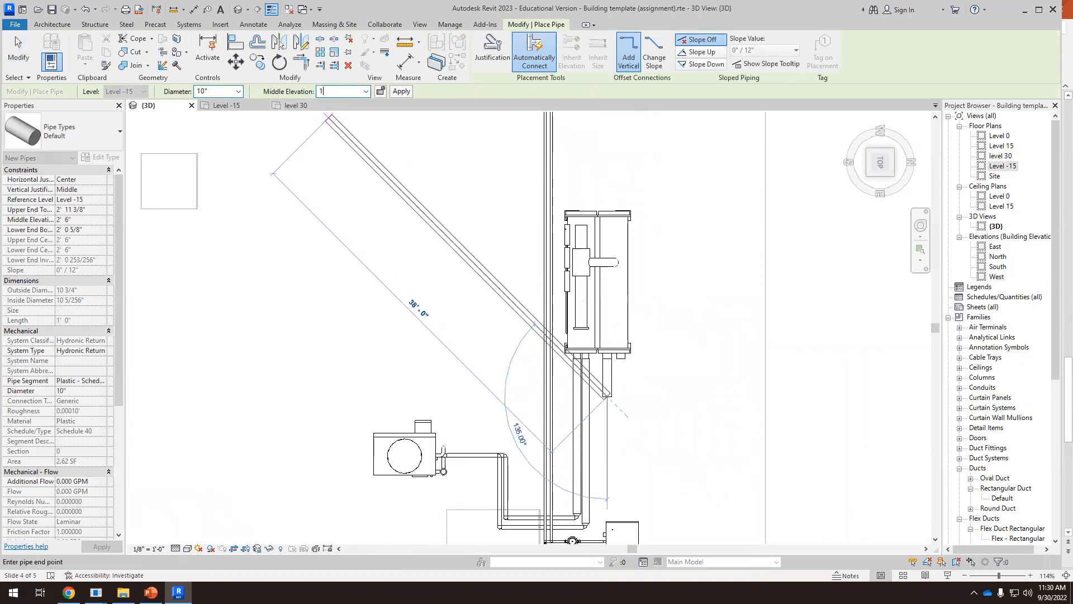
Run the 10" pipe at 10' 0" middle elevation back past the chiller and turn it to the roof opening beside the air handler
scroll(623, 355, "down", 2)
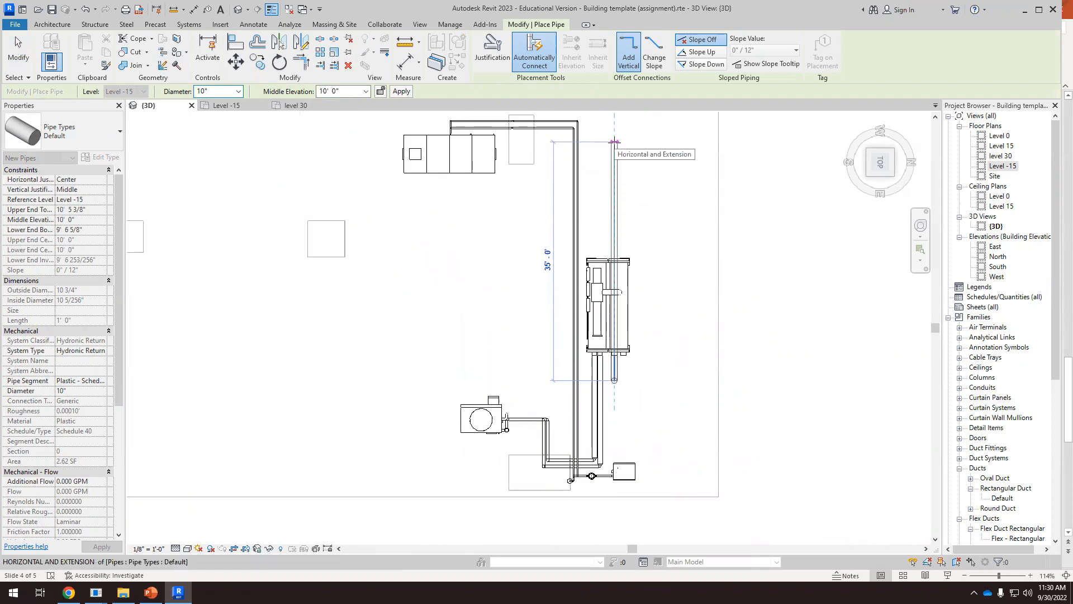
scroll(614, 142, "up", 2)
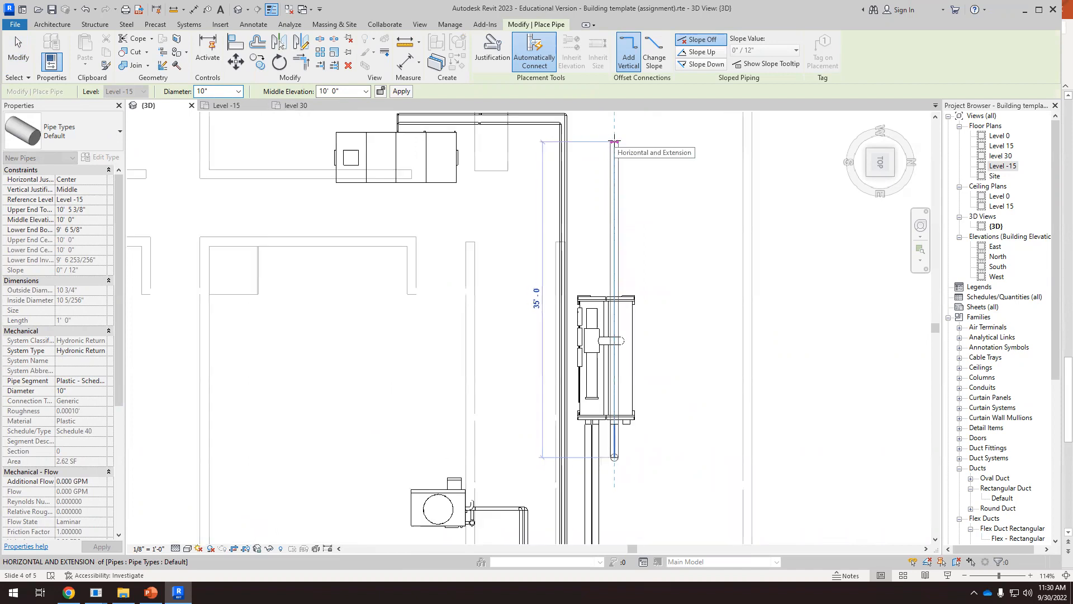
left_click(614, 129)
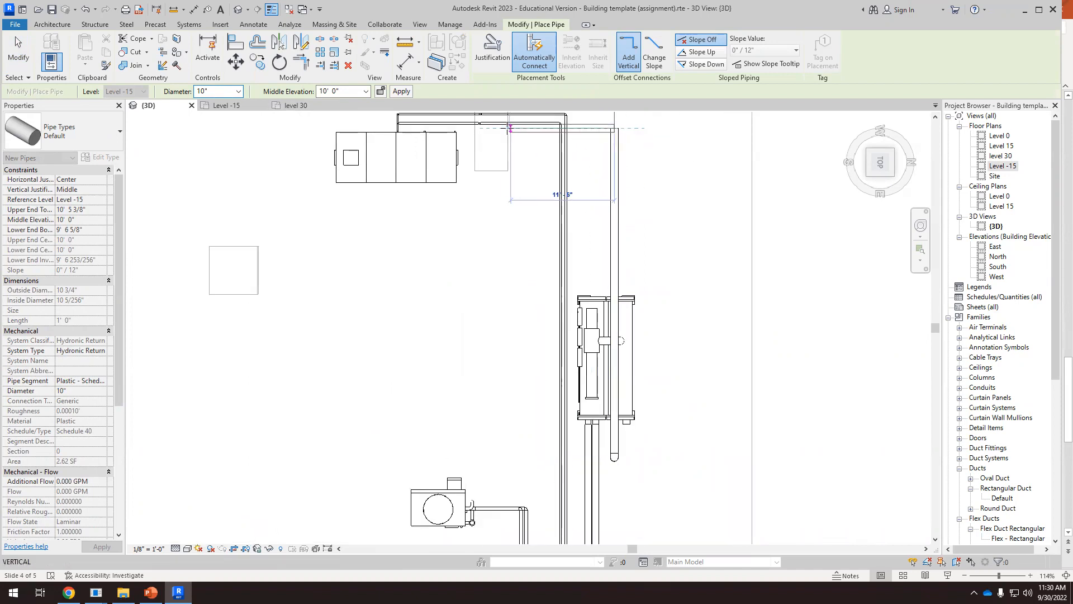
left_click(489, 129)
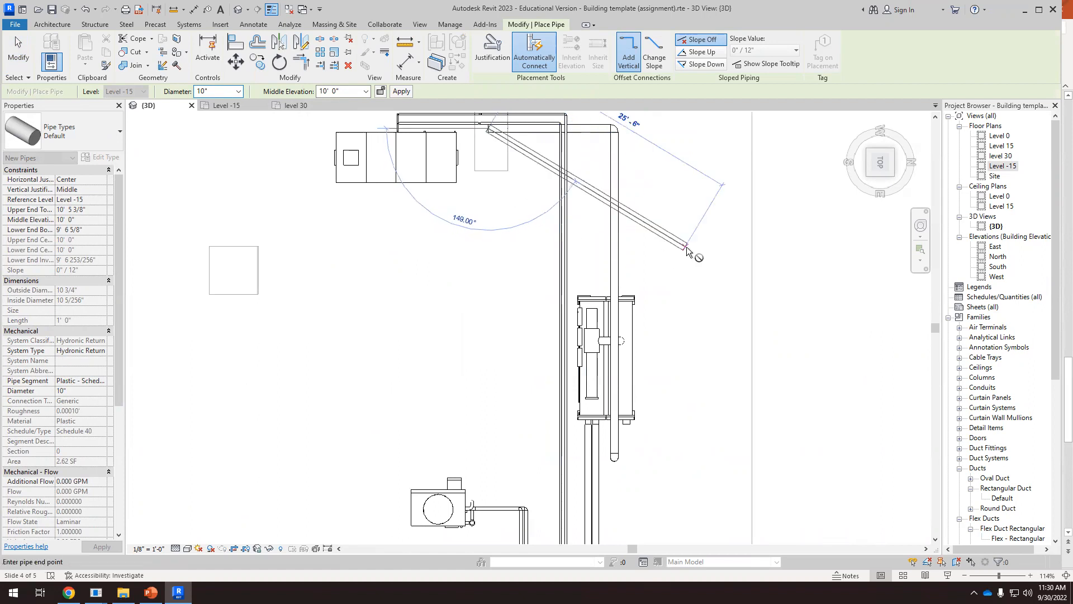
key("Escape")
scroll(641, 266, "down", 2)
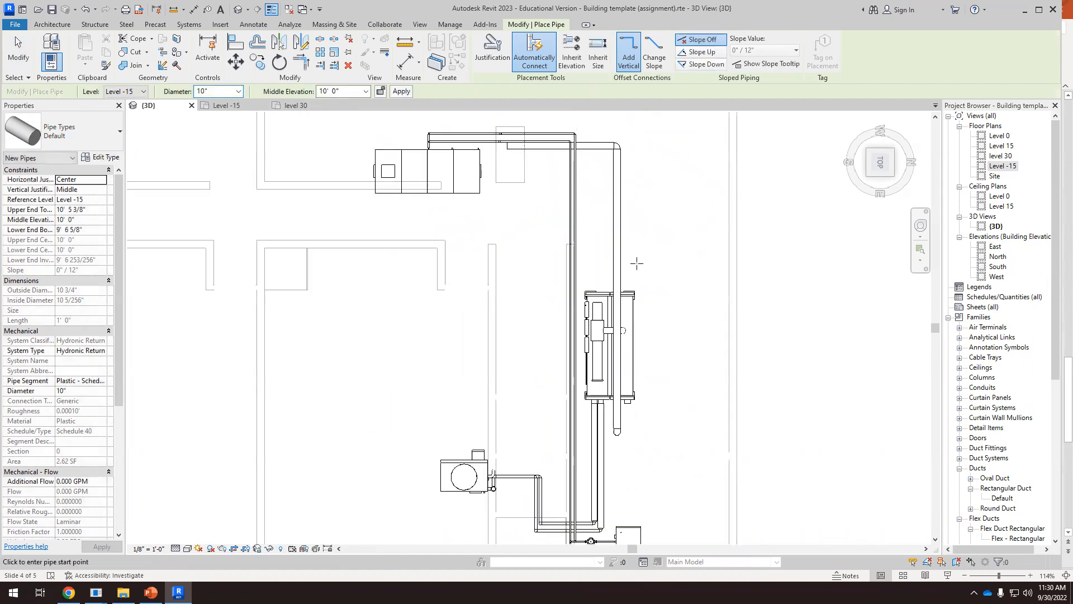
left_click(18, 49)
Review in plan the new 10" pipe's route from the chiller toward the rooftop air handler
scroll(564, 346, "up", 2)
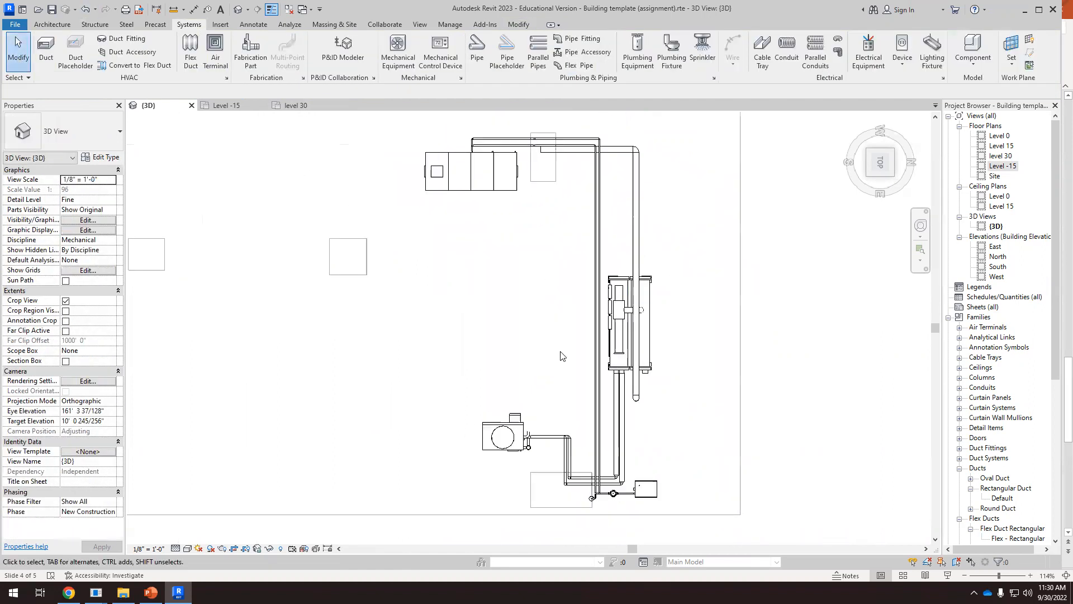
left_click(657, 396)
scroll(723, 378, "down", 2)
scroll(698, 283, "up", 3)
scroll(712, 295, "down", 1)
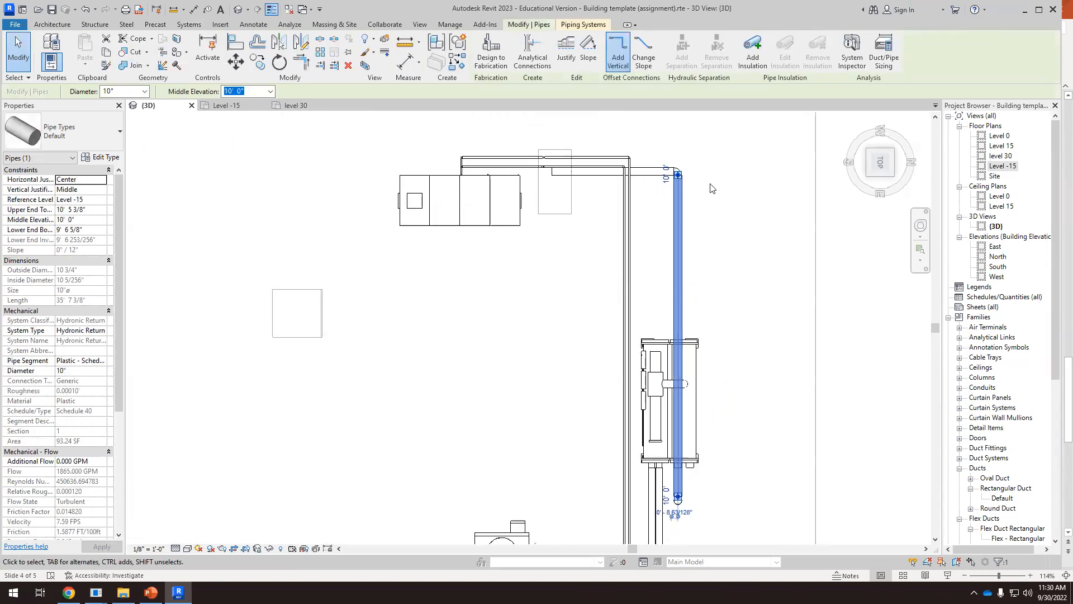
scroll(711, 190, "up", 1)
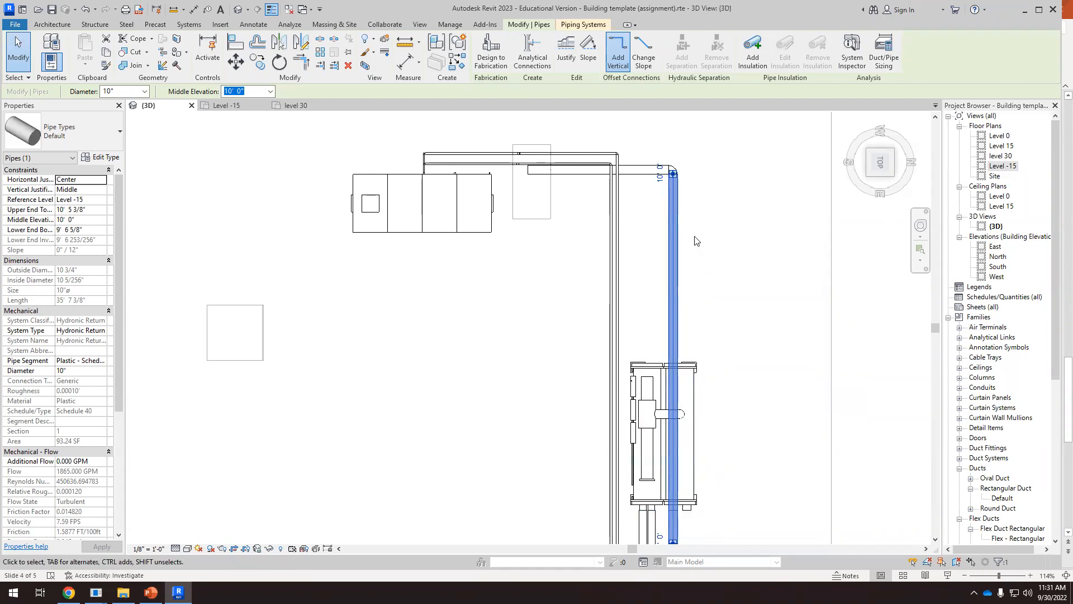
scroll(695, 241, "up", 1)
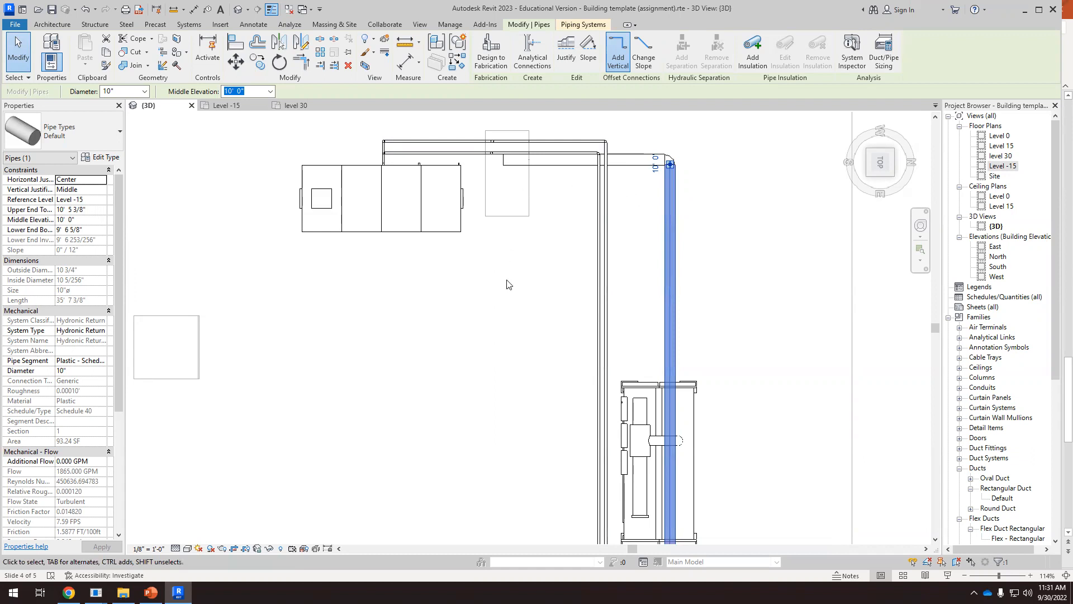
scroll(505, 297, "down", 1)
Examine in 3D the new 10" pipe, the existing risers and the rooftop air handler's connection side
middle_click_drag(565, 358, 619, 258, "shift")
scroll(737, 258, "up", 4)
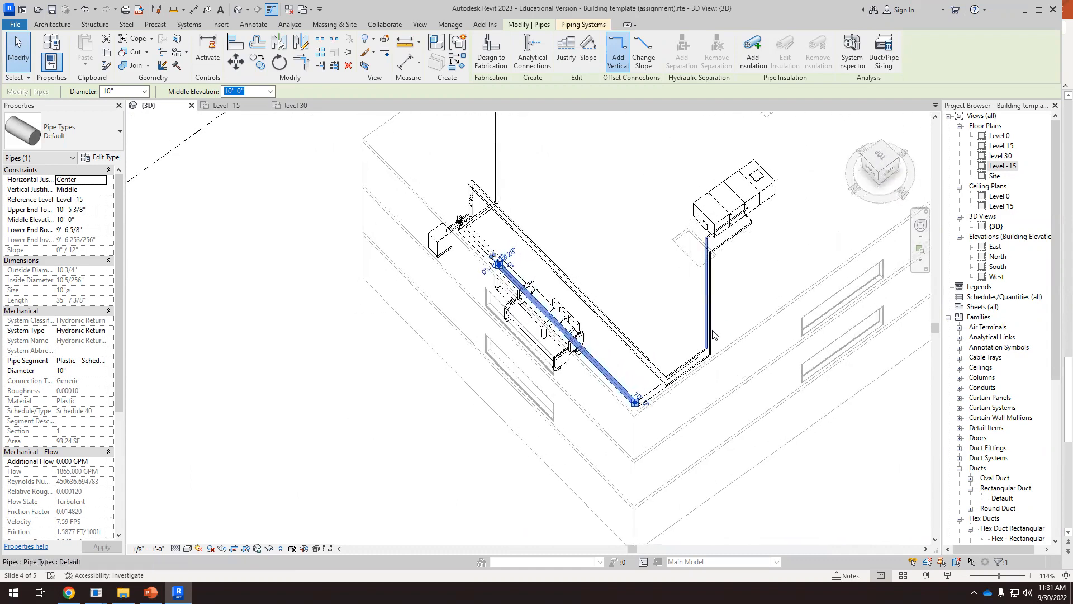
middle_click_drag(742, 262, 707, 282, "shift")
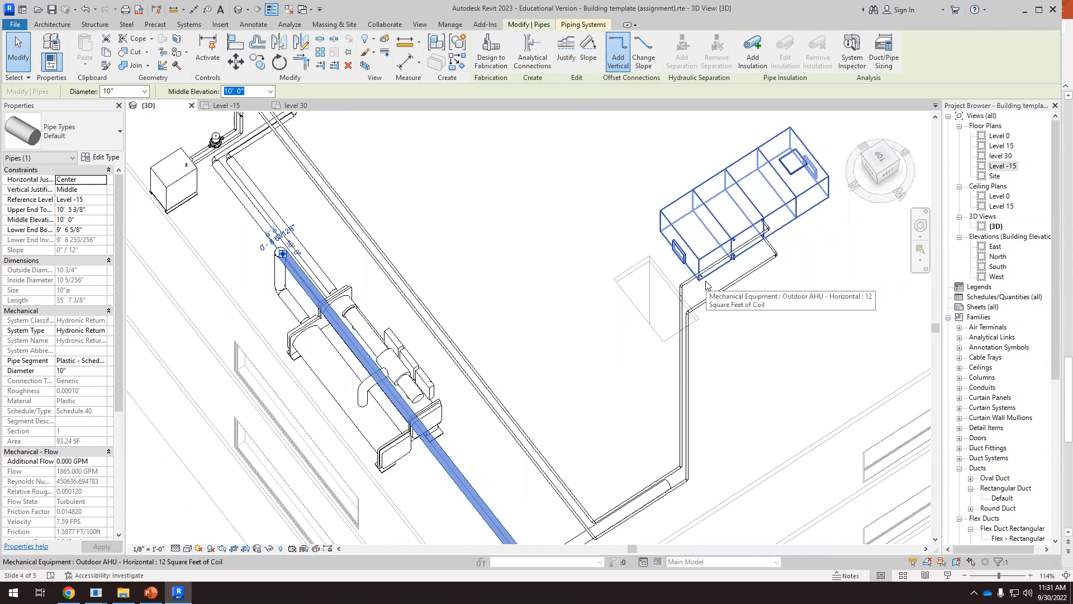
middle_click_drag(707, 283, 499, 414, "shift")
scroll(499, 414, "up", 2)
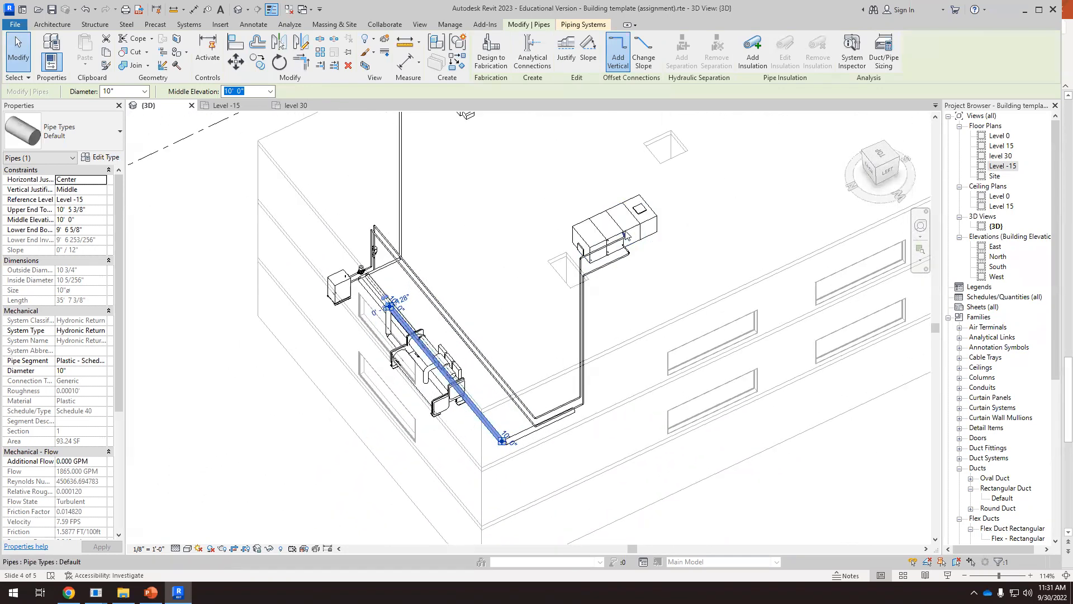
scroll(495, 430, "up", 3)
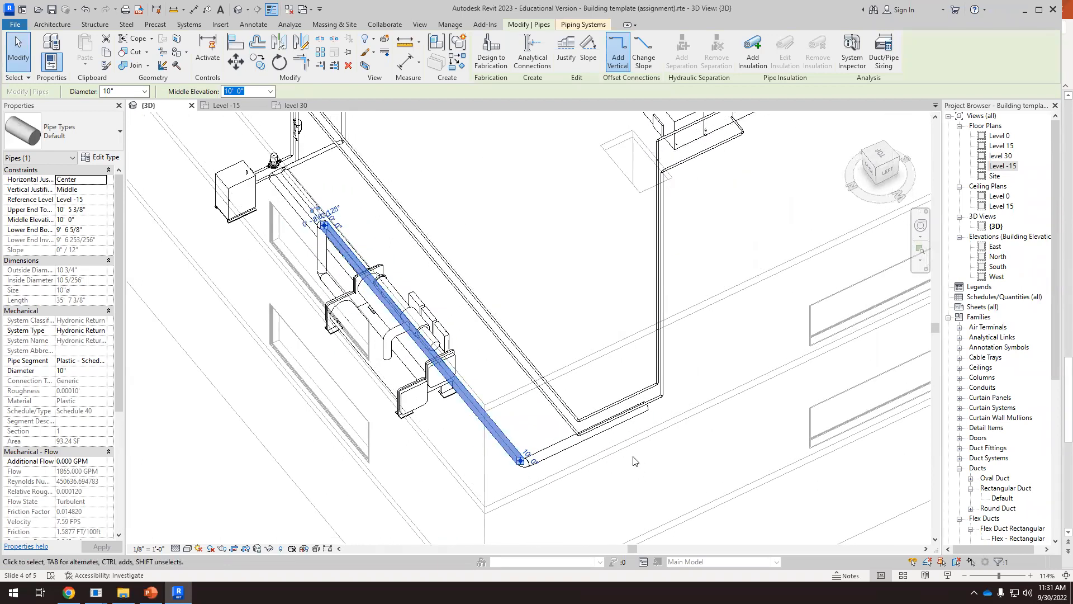
scroll(651, 440, "down", 1)
middle_click_drag(680, 454, 766, 466, "shift")
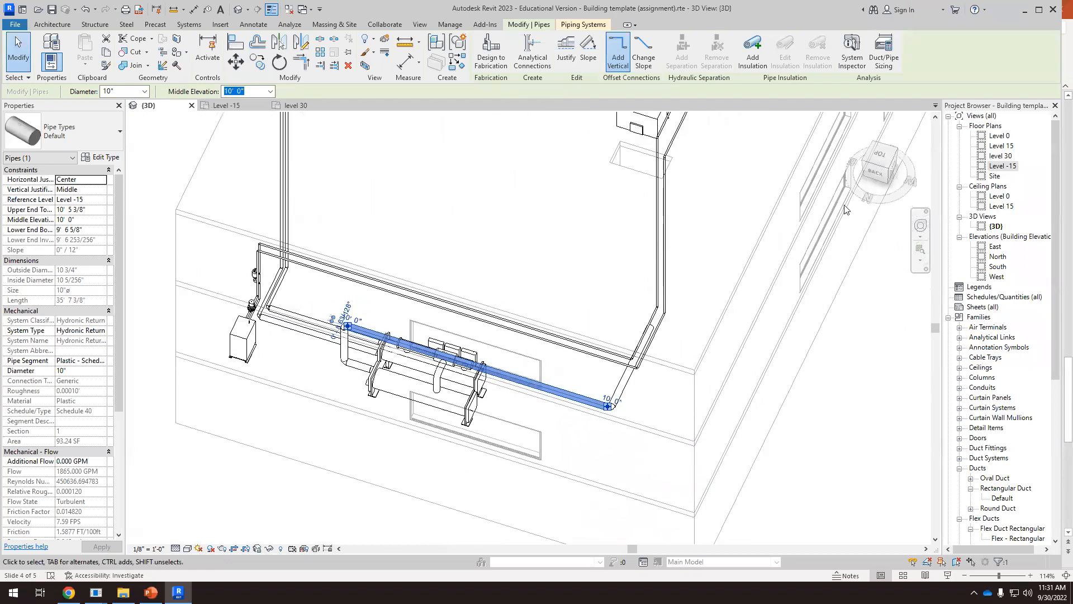
Set the diameter of the open-ended pipe segment under the air handler's roof opening to 4"
left_click(879, 155)
scroll(641, 366, "down", 1)
scroll(720, 223, "up", 8)
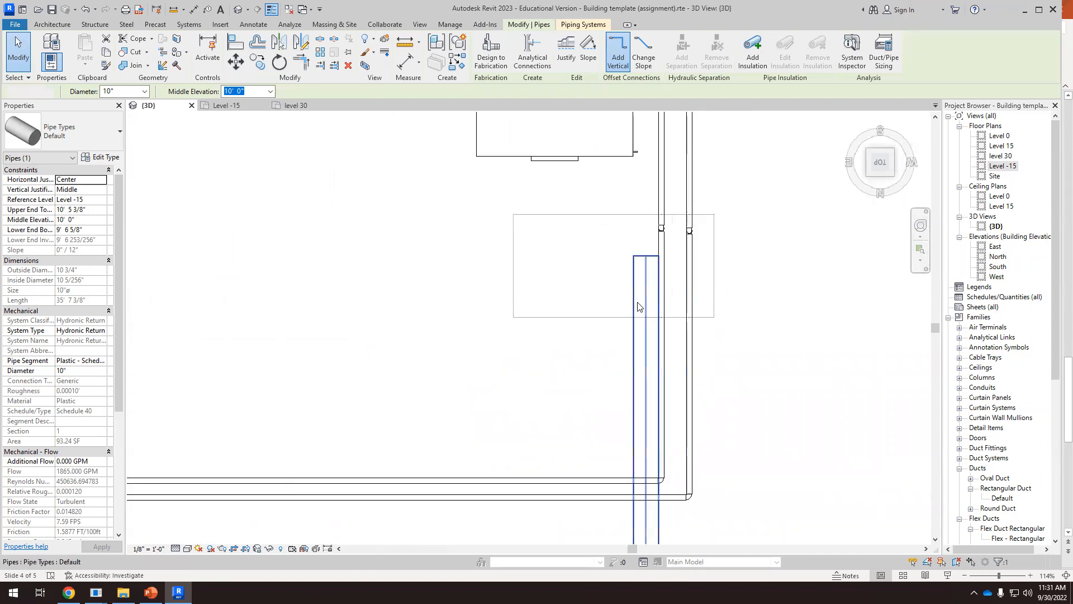
left_click(639, 306)
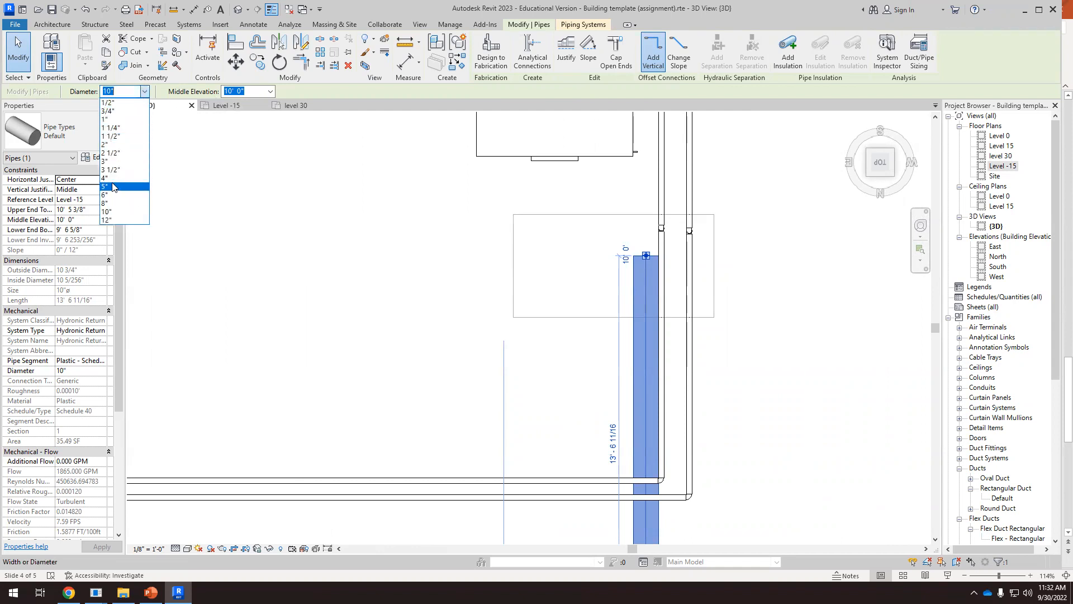
left_click(113, 186)
left_click(412, 300)
Extend the 4" pipe's open end up to 50' 0" middle elevation and about 4' 4" horizontally beside the rooftop air handler
scroll(538, 301, "down", 3)
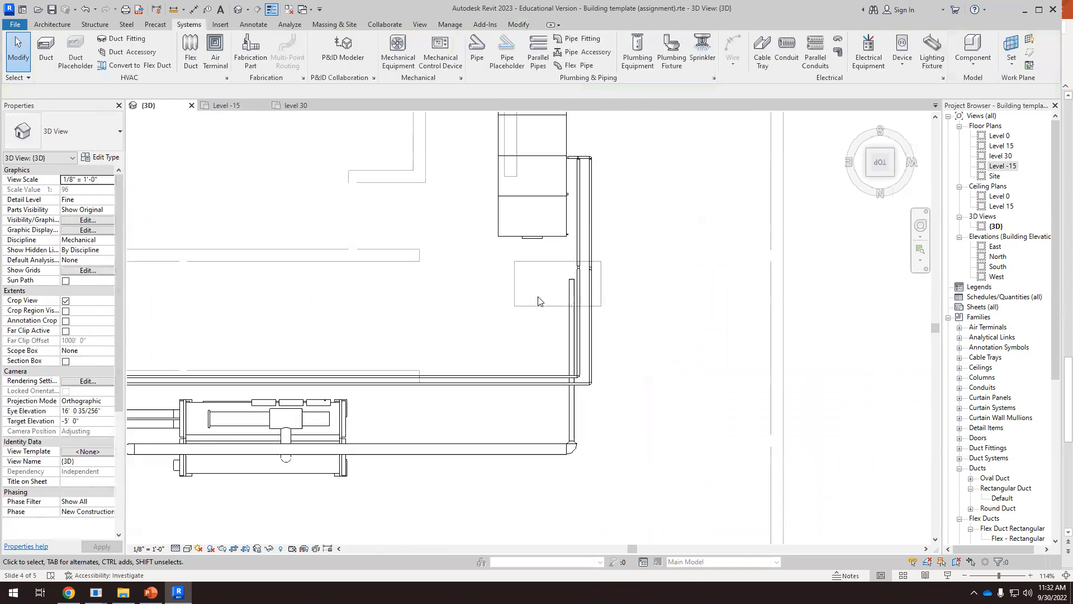
scroll(590, 335, "up", 2)
scroll(562, 238, "up", 2)
scroll(562, 238, "up", 1)
left_click(540, 378)
right_click(540, 376)
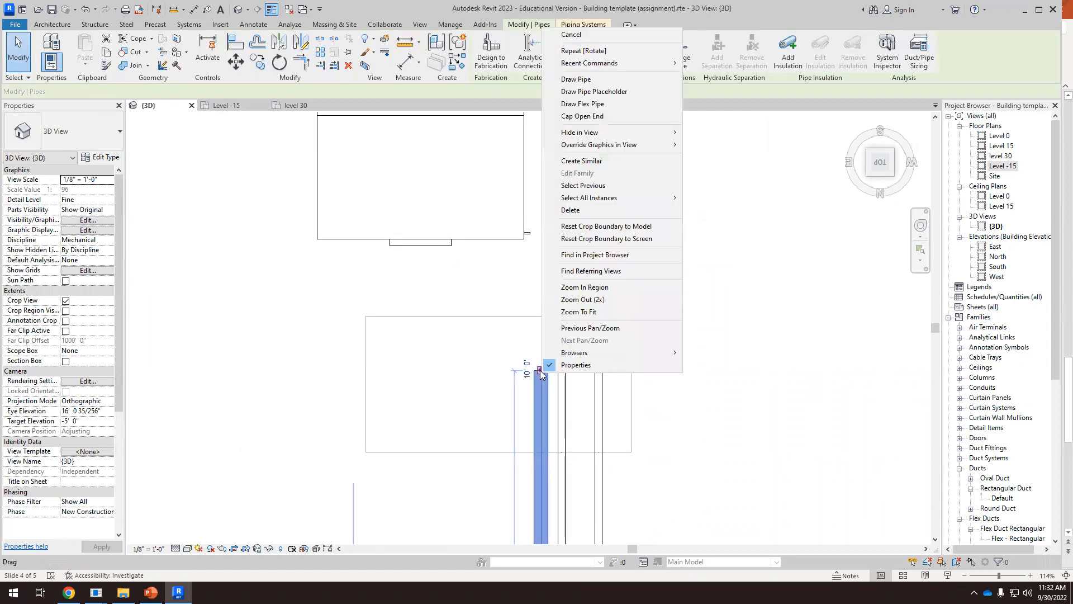
left_click(576, 79)
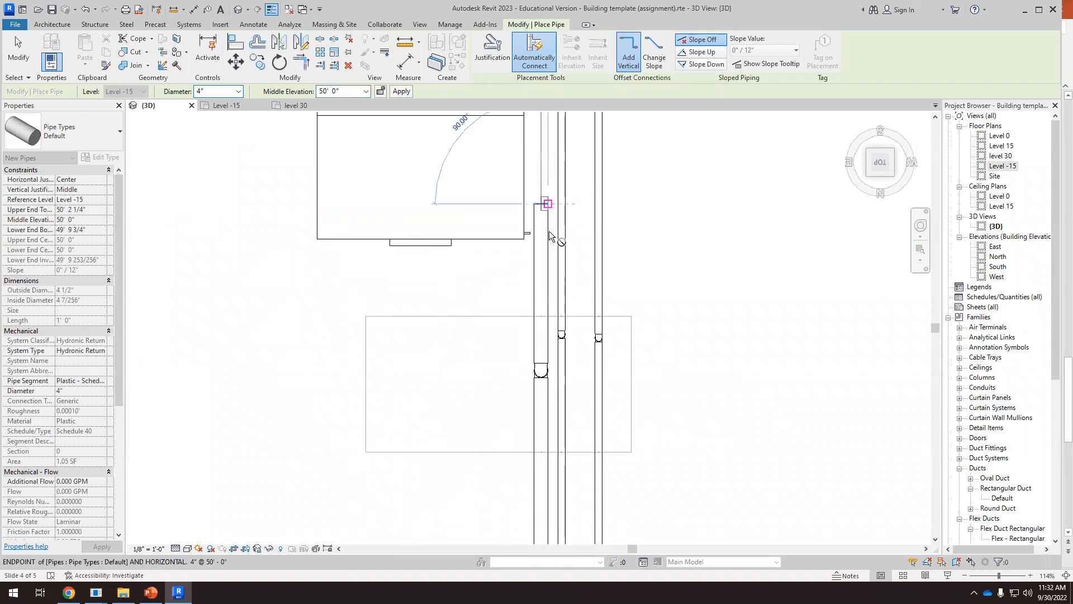
key("Escape")
key("Escape")
Examine in 3D the new 4" riser and its open-ended run next to the air handler's existing pipes
scroll(519, 298, "down", 2)
scroll(519, 294, "down", 3)
middle_click_drag(558, 323, 610, 248, "shift")
scroll(629, 280, "up", 3)
middle_click_drag(643, 307, 589, 222, "shift")
scroll(590, 219, "up", 3)
scroll(604, 205, "up", 4)
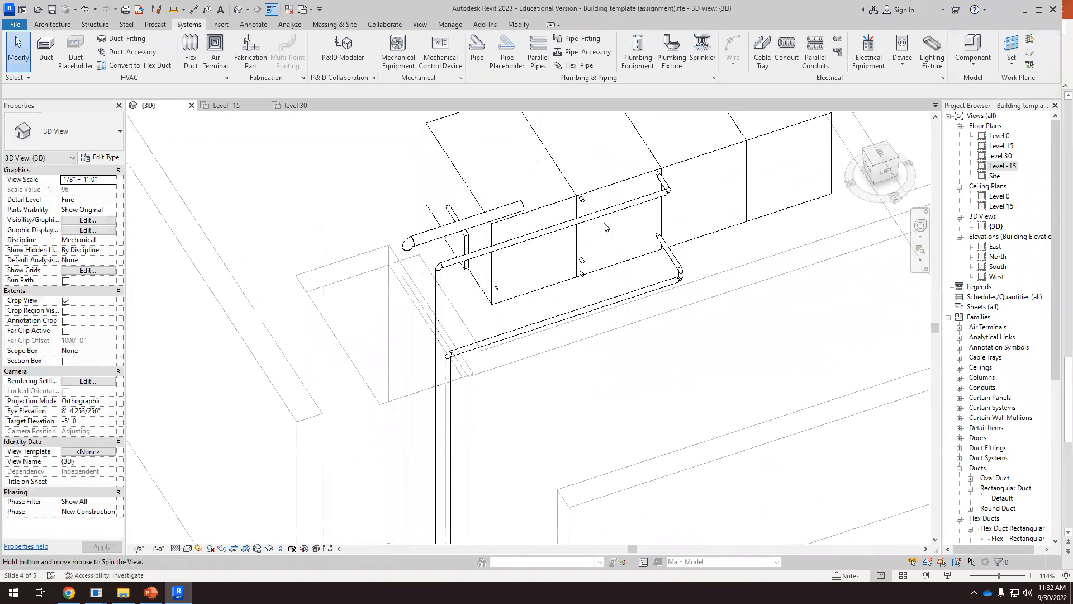
scroll(527, 235, "down", 8)
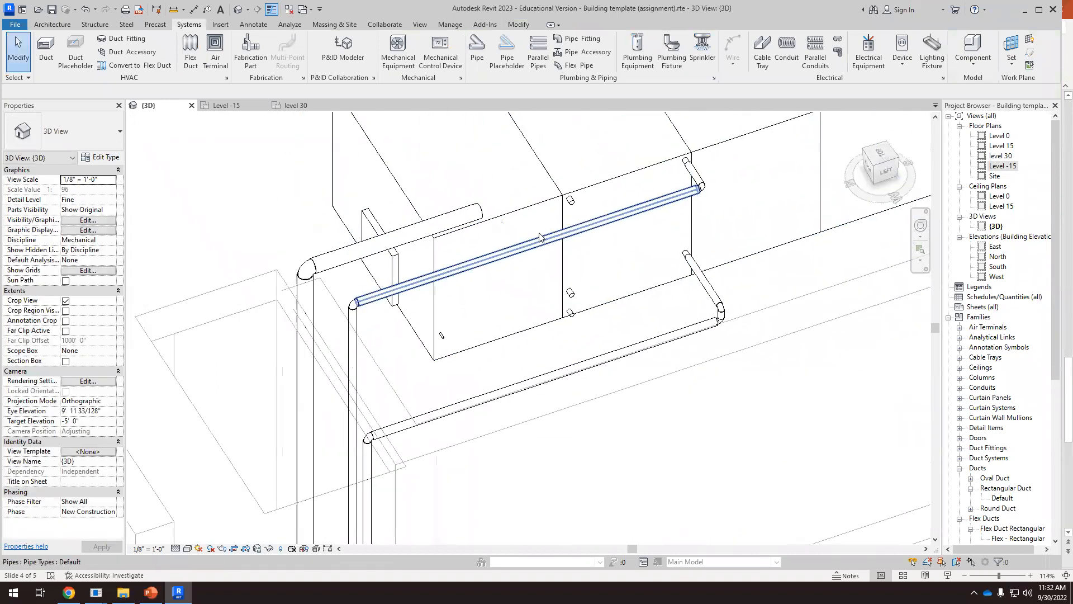
Inspect the chiller's 8" and 10" inlet and outlet connectors and the new pipe leaving the 10" outlet
middle_click_drag(345, 400, 527, 343, "shift")
scroll(528, 343, "down", 4)
scroll(366, 427, "up", 4)
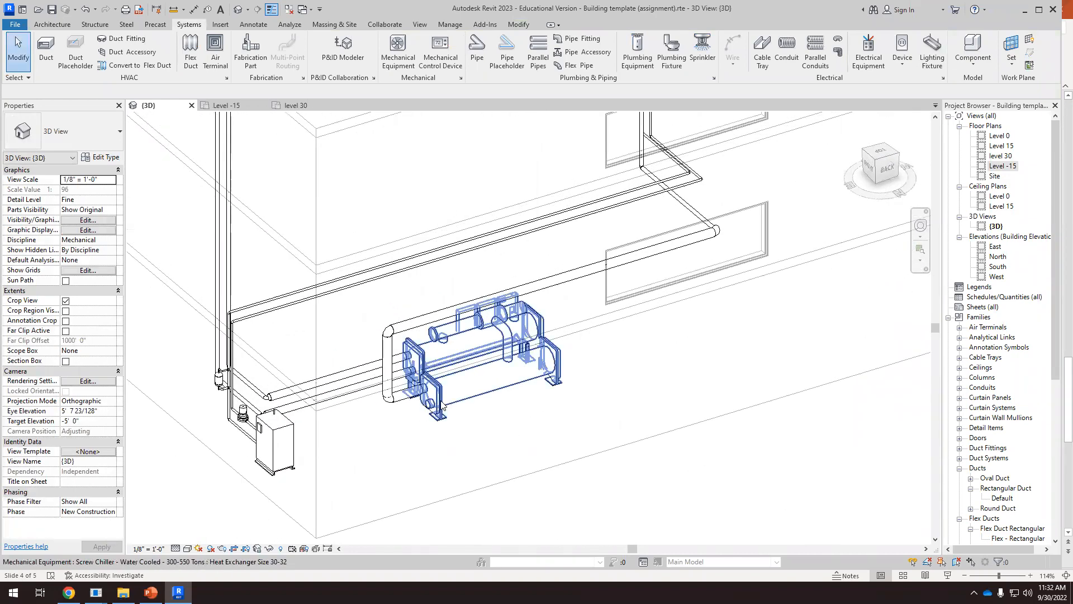
left_click(429, 408)
scroll(413, 374, "up", 5)
scroll(407, 364, "up", 2)
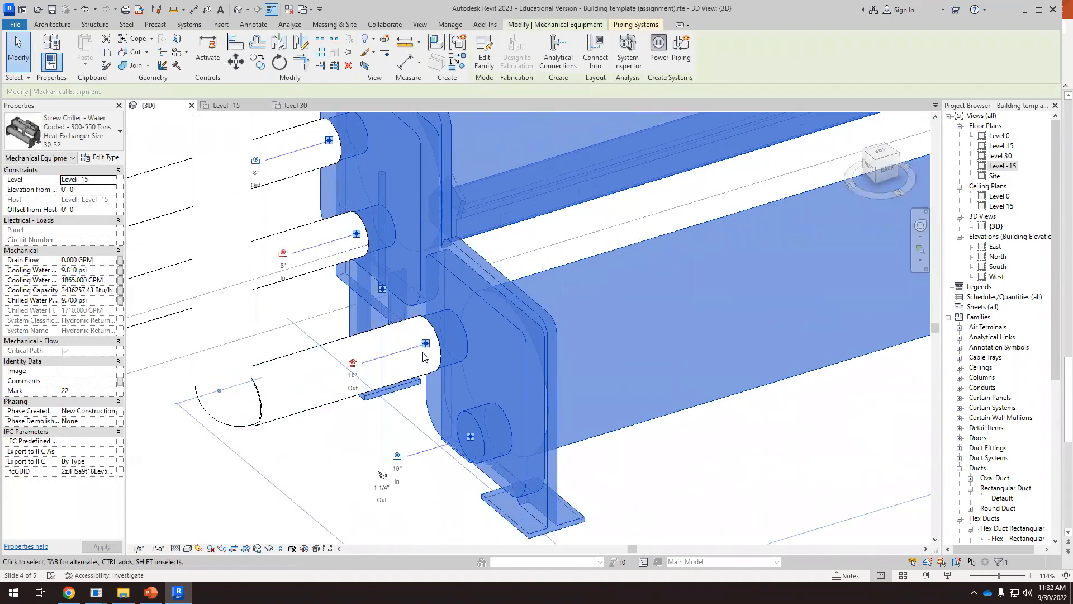
scroll(428, 346, "down", 8)
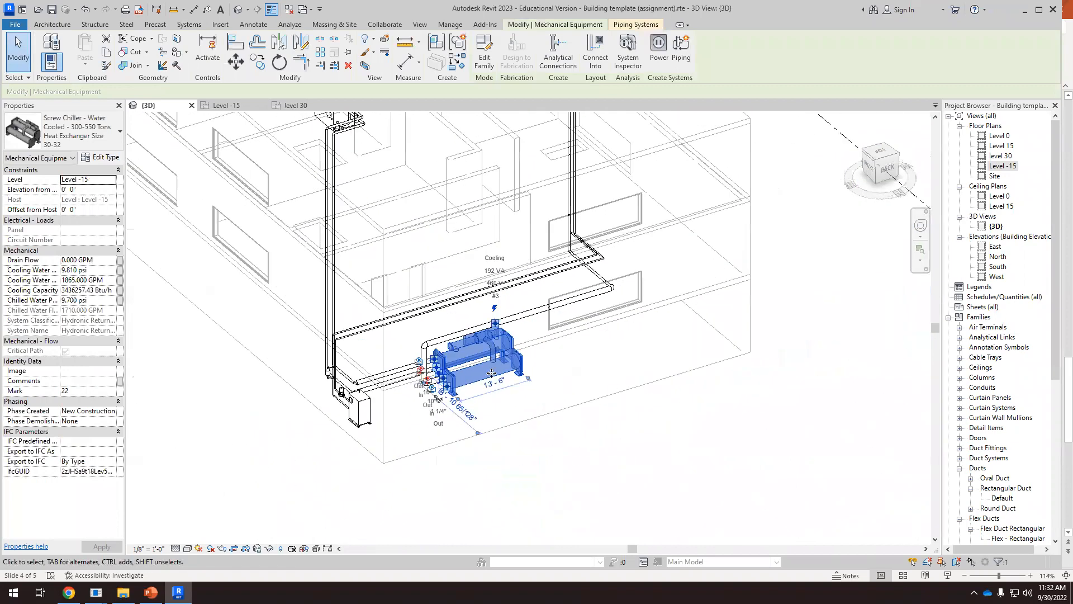
Inspect the rooftop air handler's 1 1/2" inlet and outlet pipe connectors beside the new 4" run
middle_click_drag(558, 380, 367, 391, "shift")
scroll(643, 301, "up", 4)
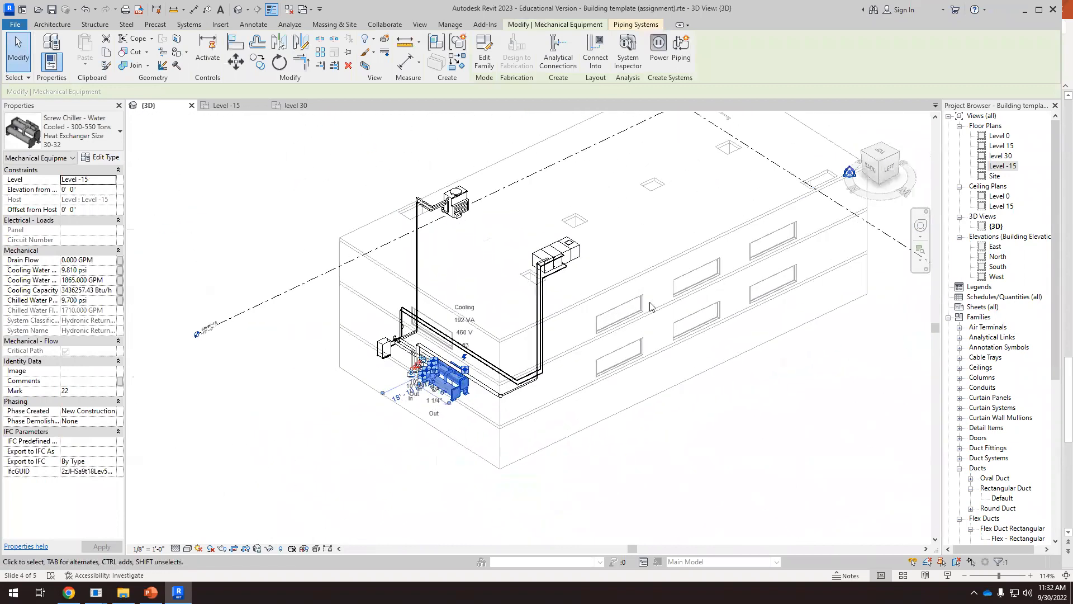
scroll(525, 241, "up", 3)
scroll(454, 231, "up", 1)
left_click(453, 232)
scroll(453, 232, "up", 4)
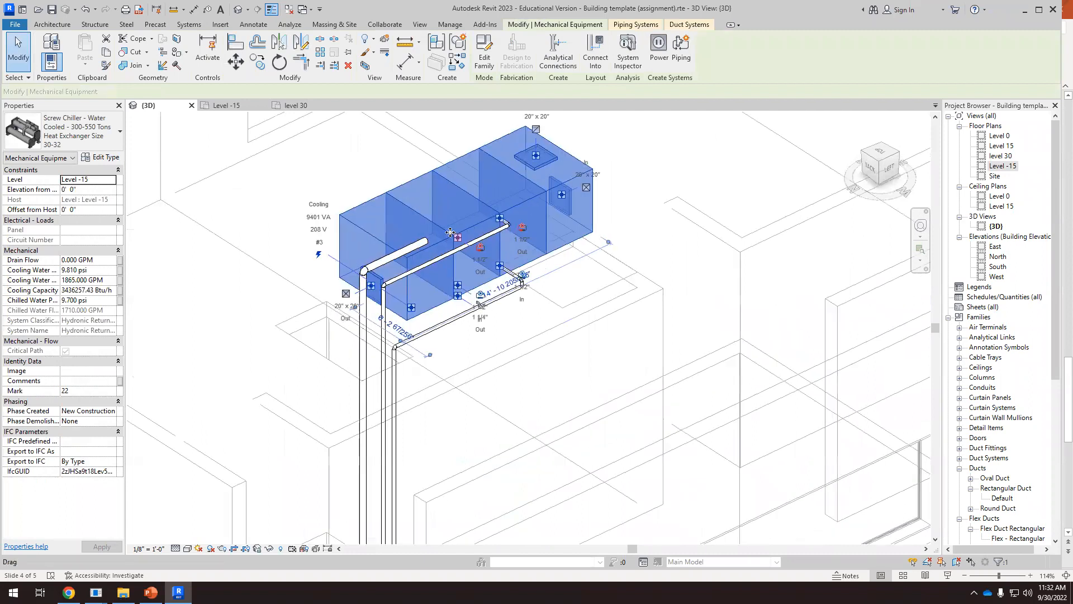
scroll(502, 284, "up", 2)
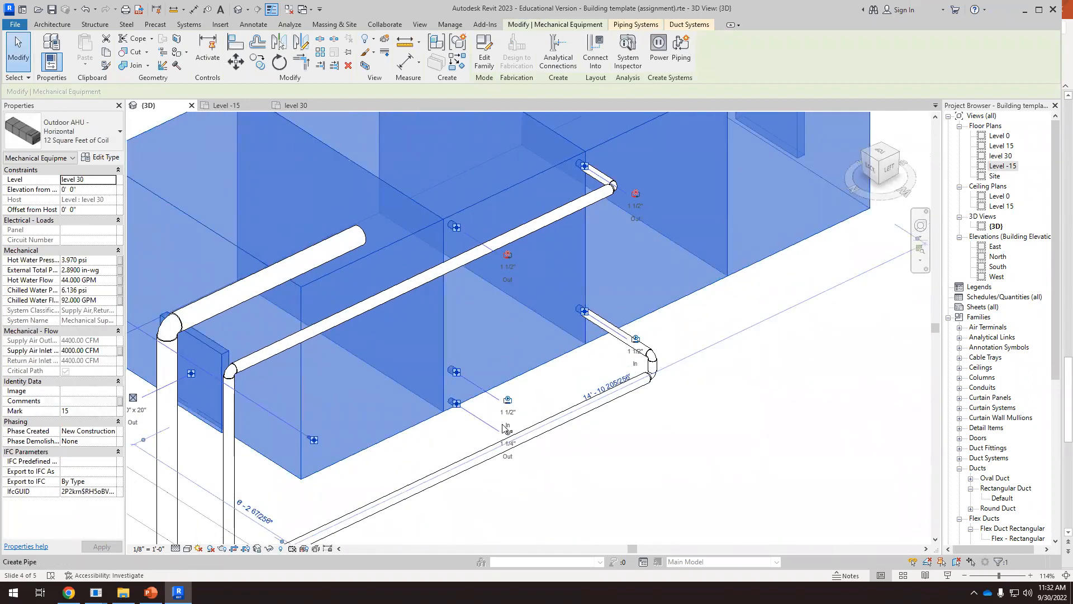
scroll(368, 191, "down", 3)
Lower the 4" pipe run beside the air handler to about 45' 10" middle elevation
left_click(345, 231)
scroll(476, 232, "down", 2)
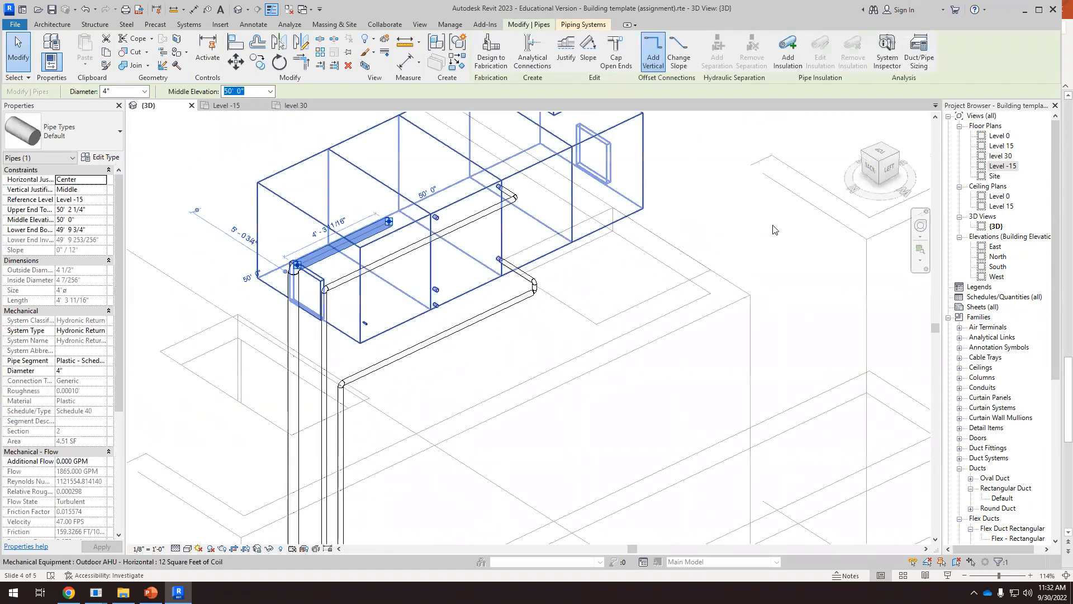
left_click(885, 176)
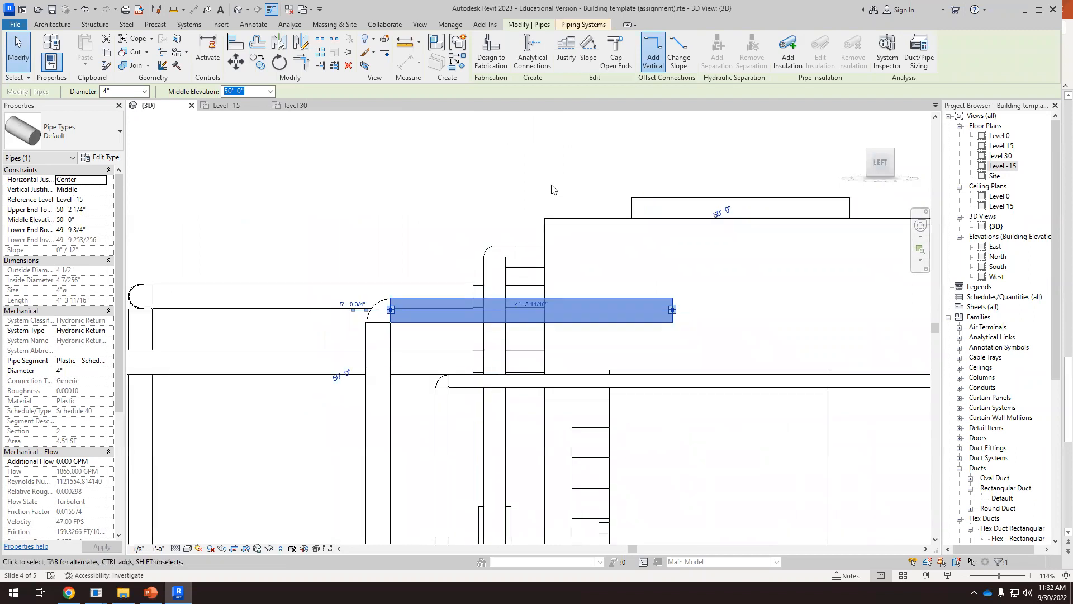
scroll(552, 189, "down", 3)
left_click_drag(588, 248, 583, 330)
left_click_drag(584, 369, 587, 384)
left_click(632, 397)
scroll(635, 353, "down", 2)
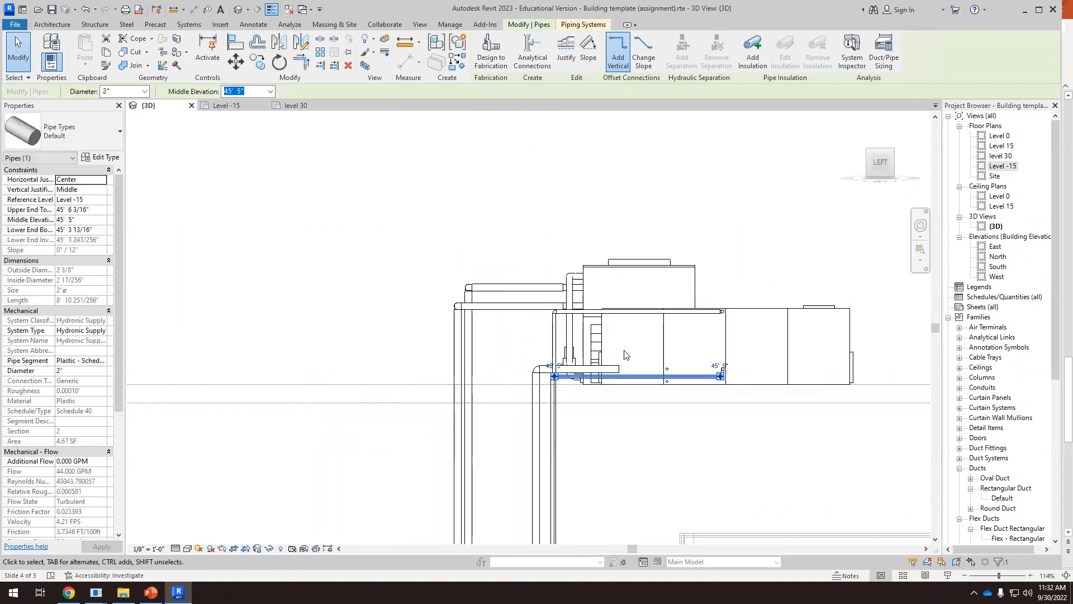
middle_click_drag(629, 421, 671, 452, "shift")
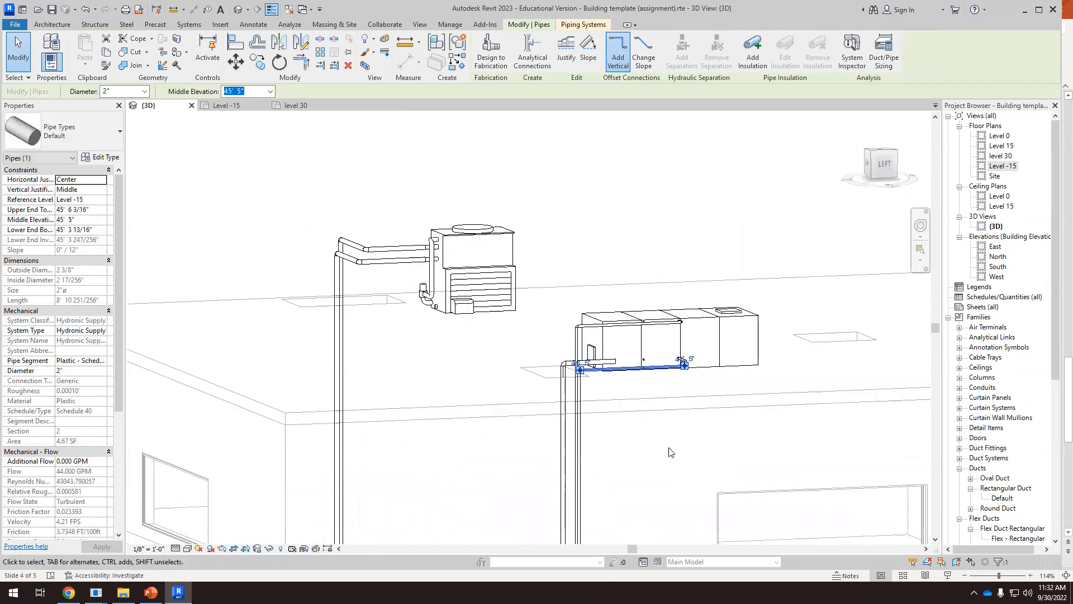
left_click(671, 453)
Draw a 1 1/2" pipe stub about 7" long from the air handler's unconnected 1 1/2" inlet at 0' 10" middle elevation
scroll(612, 384, "up", 1)
middle_click_drag(611, 384, 654, 413, "shift")
scroll(651, 387, "up", 3)
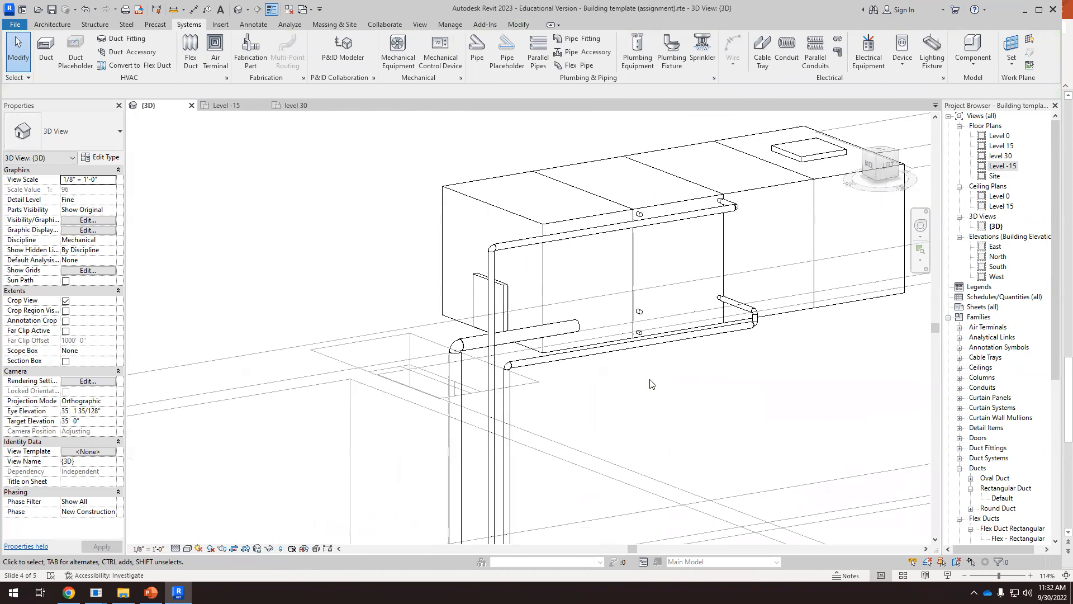
scroll(651, 384, "up", 3)
right_click(629, 261)
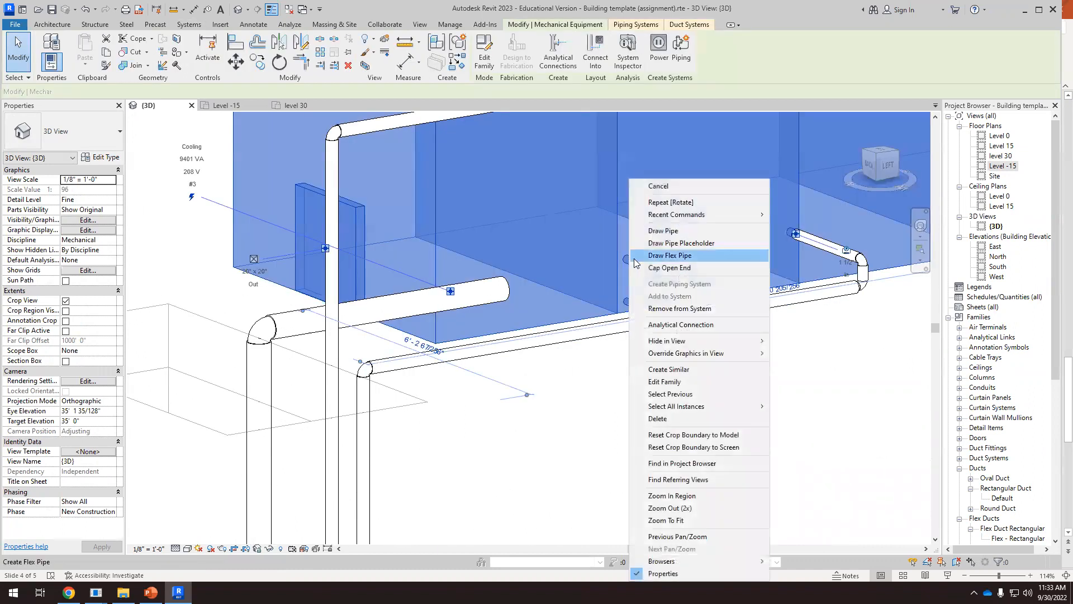
left_click(664, 234)
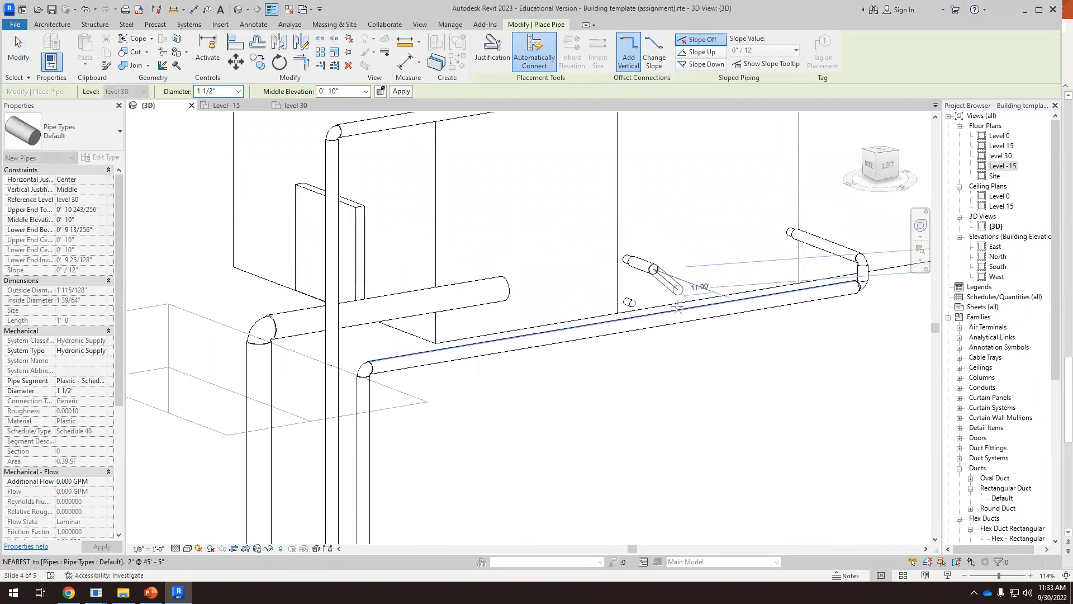
key("Escape")
key("Escape")
Shorten the air handler's new 1 1/2" inlet stub to about 3 1/2", aligning its end with the 4" pipe's centreline in plan
scroll(697, 407, "down", 5)
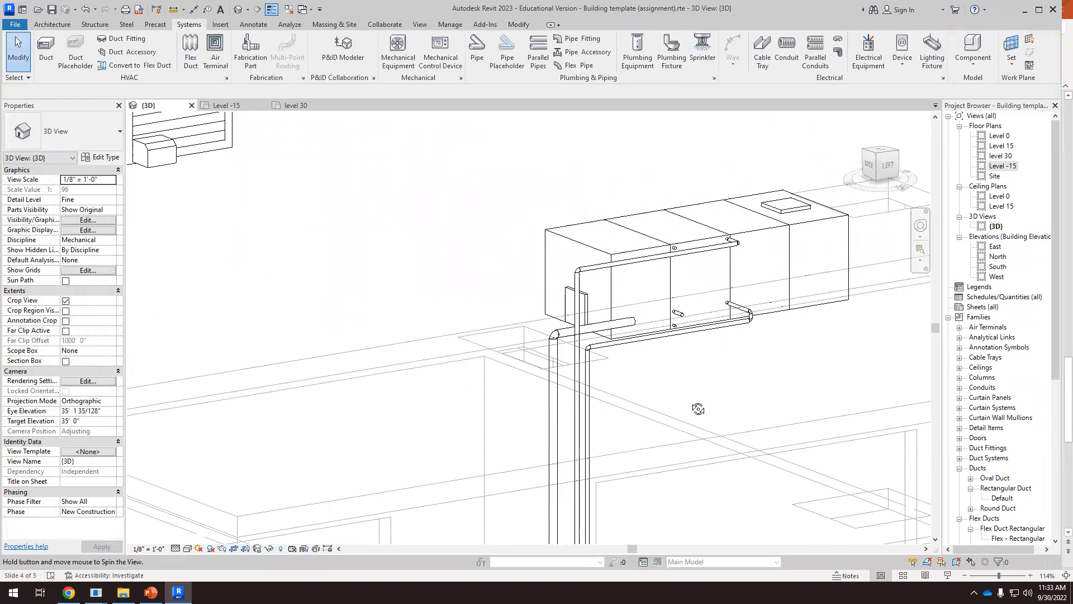
left_click(883, 148)
scroll(525, 296, "up", 10)
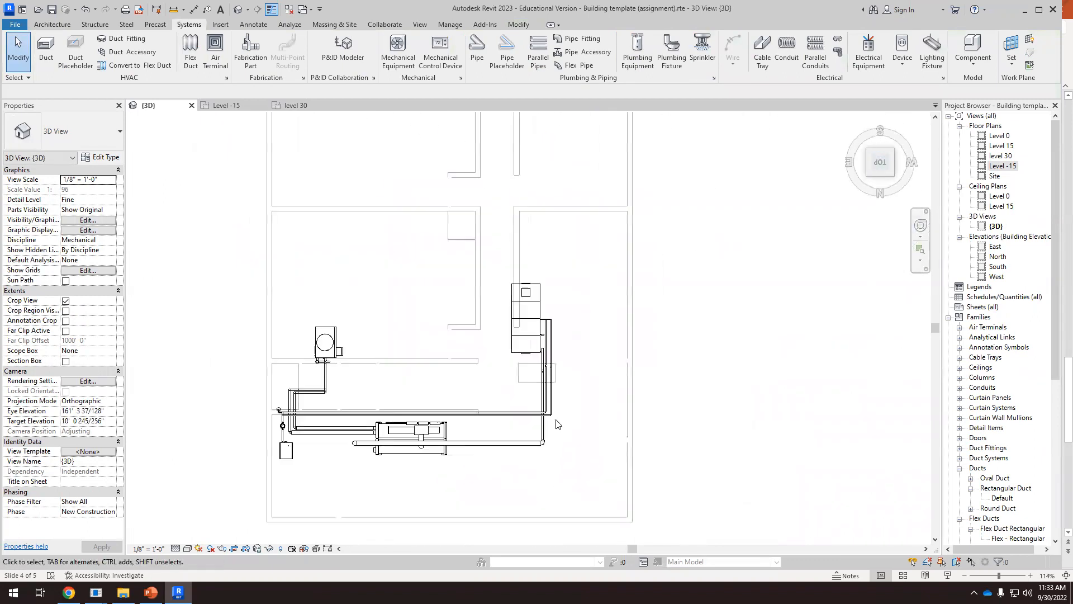
scroll(537, 329, "up", 1)
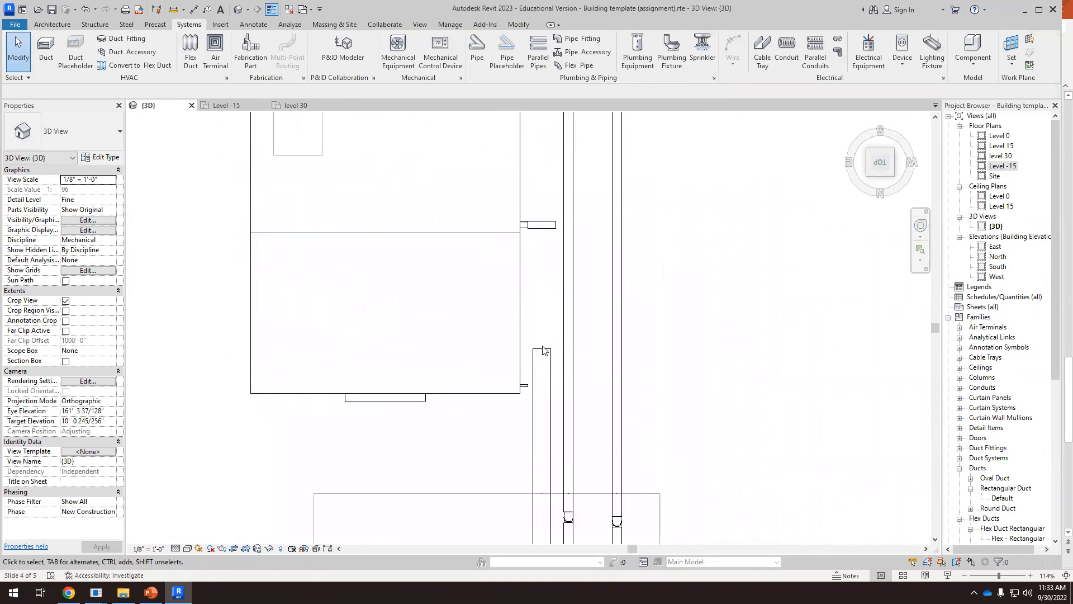
left_click(546, 250)
left_click(550, 225)
scroll(550, 225, "up", 1)
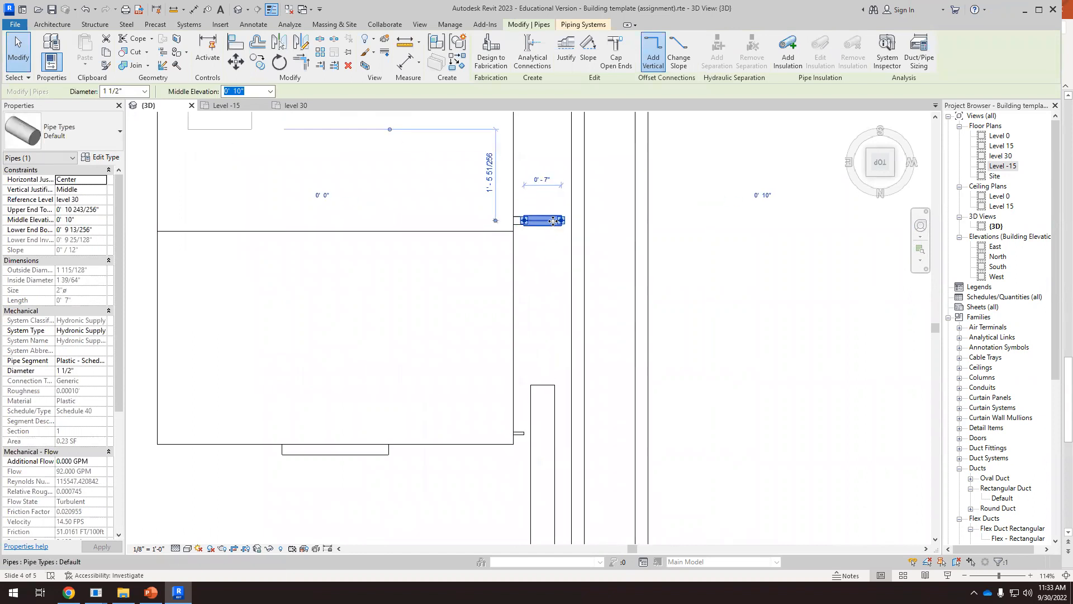
left_click_drag(562, 224, 549, 223)
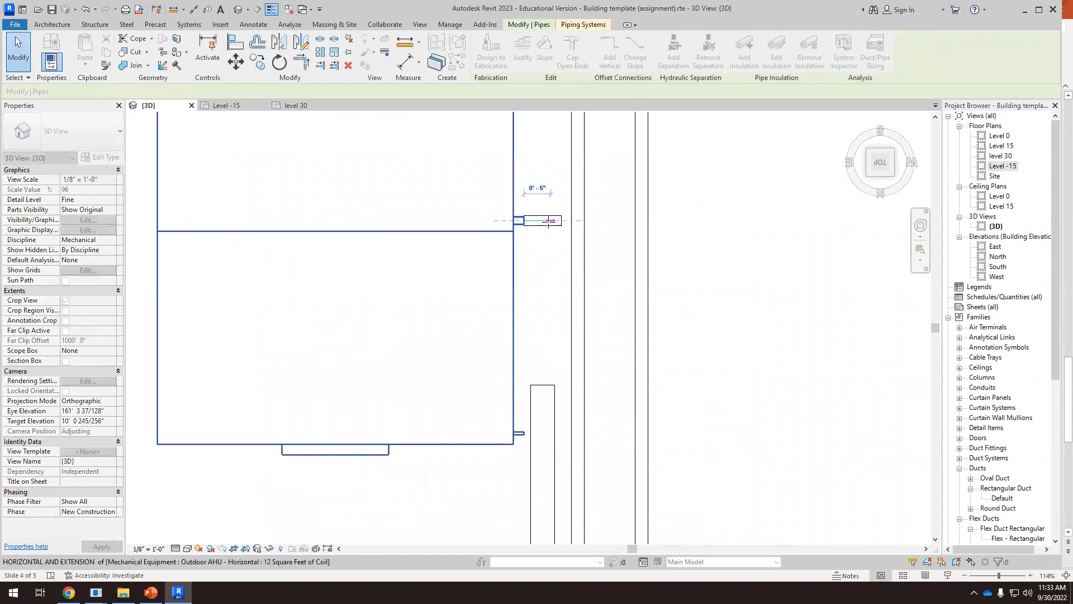
Extend the 4" pipe's open end to join the shortened 1 1/2" stub at the air handler's inlet
left_click(542, 387)
left_click_drag(543, 385, 543, 281)
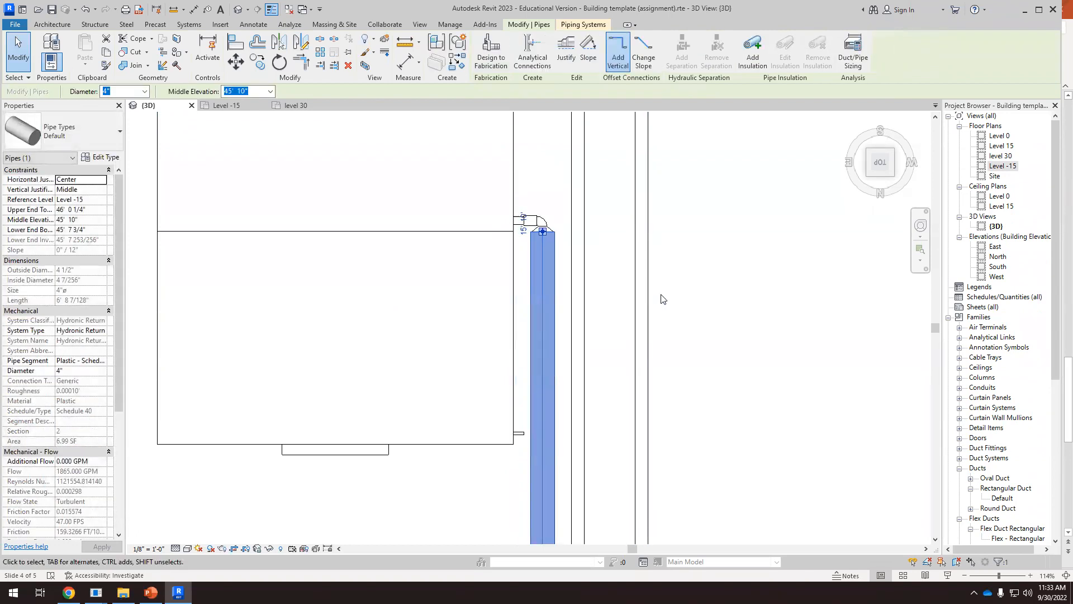
left_click(664, 299)
Examine in 3D the joined 4" pipe at the air handler and the piping down to the chiller and boiler
scroll(489, 220, "down", 3)
scroll(485, 276, "down", 2)
middle_click_drag(485, 280, 390, 214, "shift")
scroll(385, 189, "up", 2)
scroll(484, 247, "down", 3)
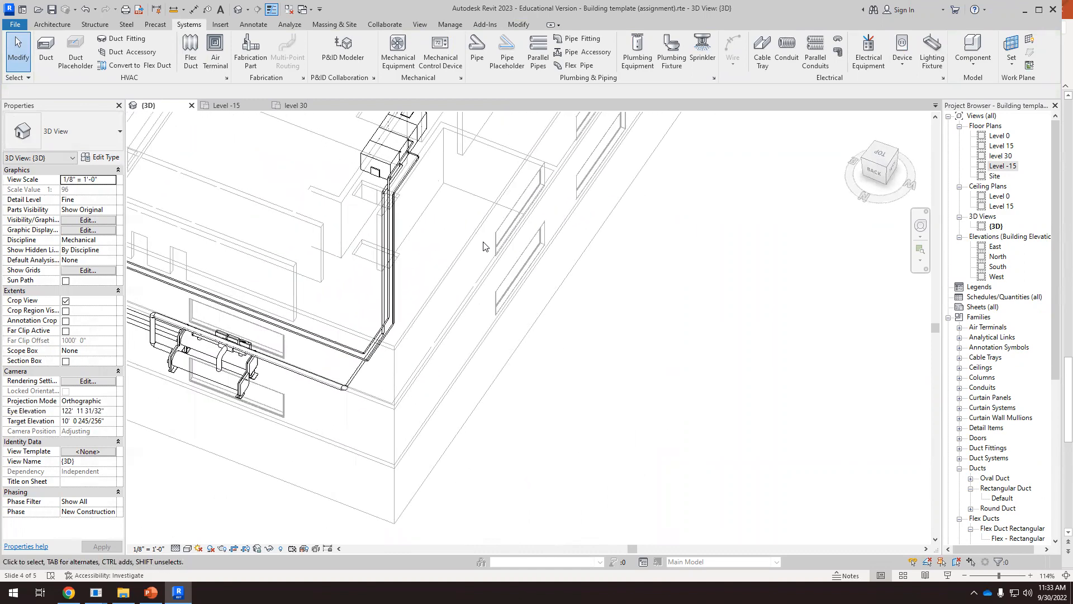
scroll(421, 193, "up", 2)
scroll(421, 192, "up", 3)
scroll(479, 255, "down", 1)
mouse_move(479, 255)
middle_mouse_down("shift")
mouse_move(468, 239)
mouse_move(462, 247)
middle_mouse_up("shift")
scroll(462, 247, "down", 2)
scroll(366, 215, "up", 4)
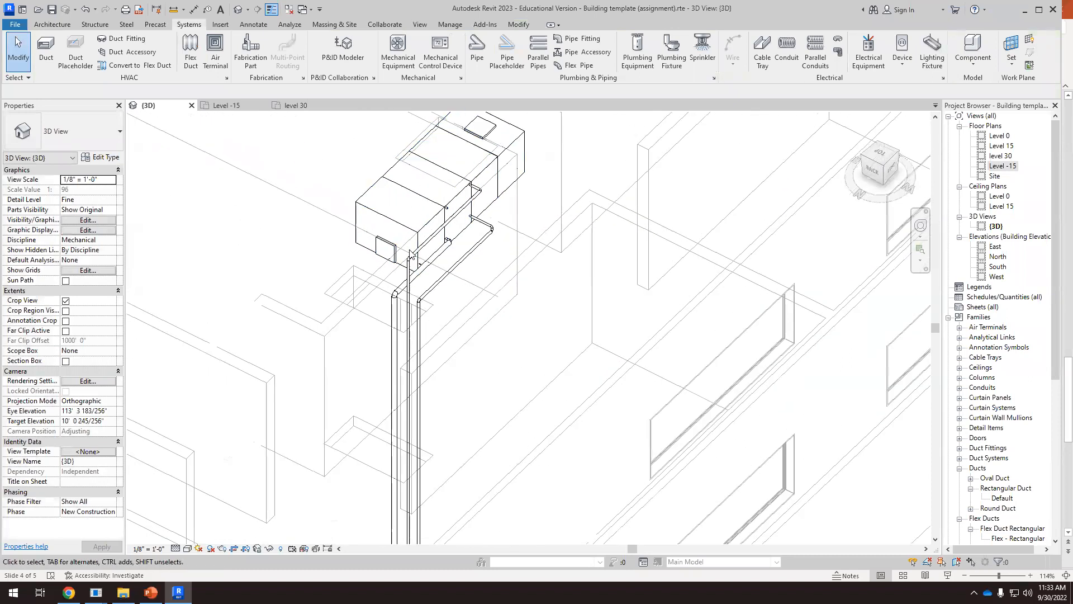
scroll(386, 246, "up", 1)
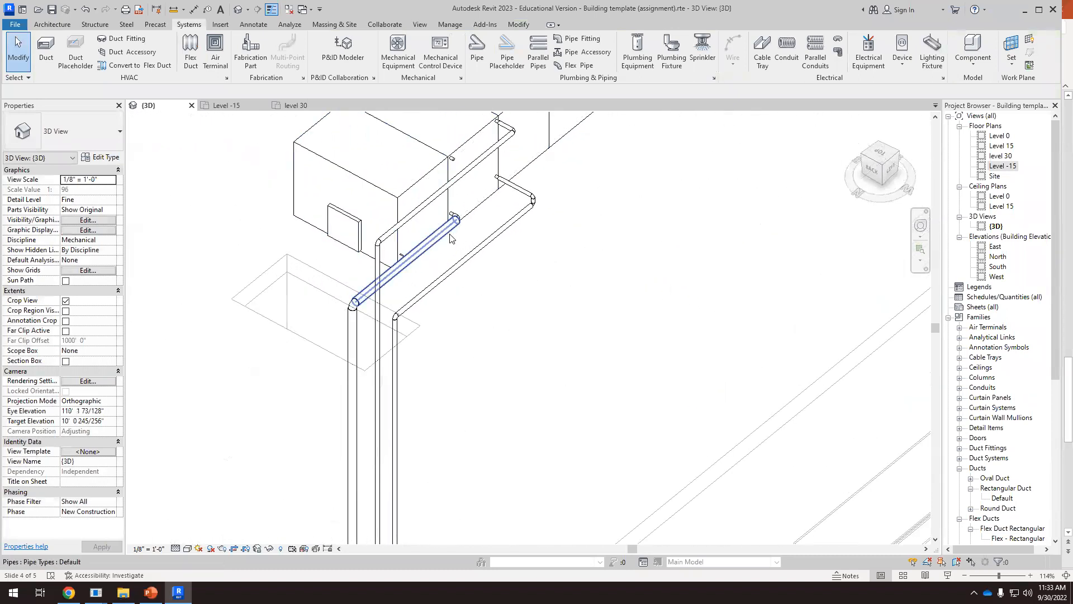
scroll(445, 250, "down", 1)
middle_click_drag(438, 275, 476, 275, "shift")
scroll(497, 259, "down", 5)
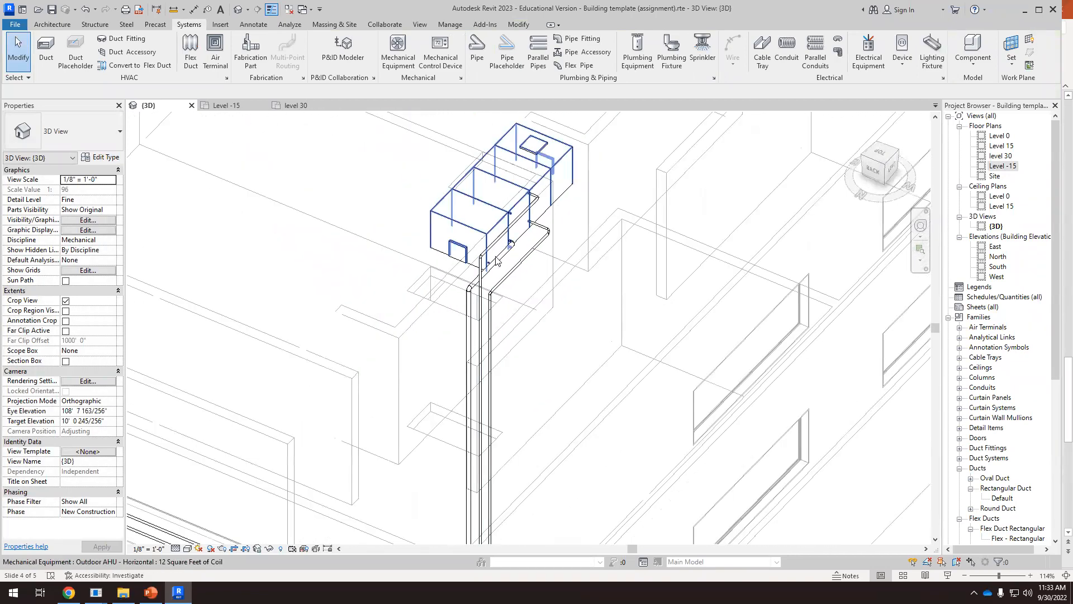
scroll(413, 377, "up", 4)
middle_click_drag(415, 381, 626, 364, "shift")
scroll(398, 280, "down", 3)
scroll(691, 394, "up", 6)
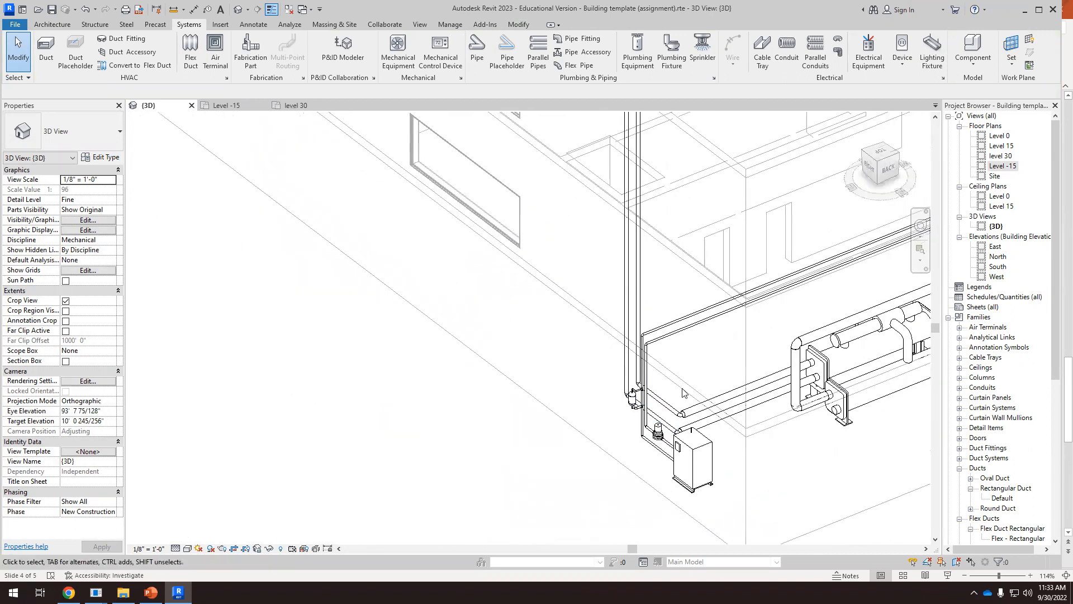
scroll(664, 367, "down", 2)
scroll(797, 396, "up", 2)
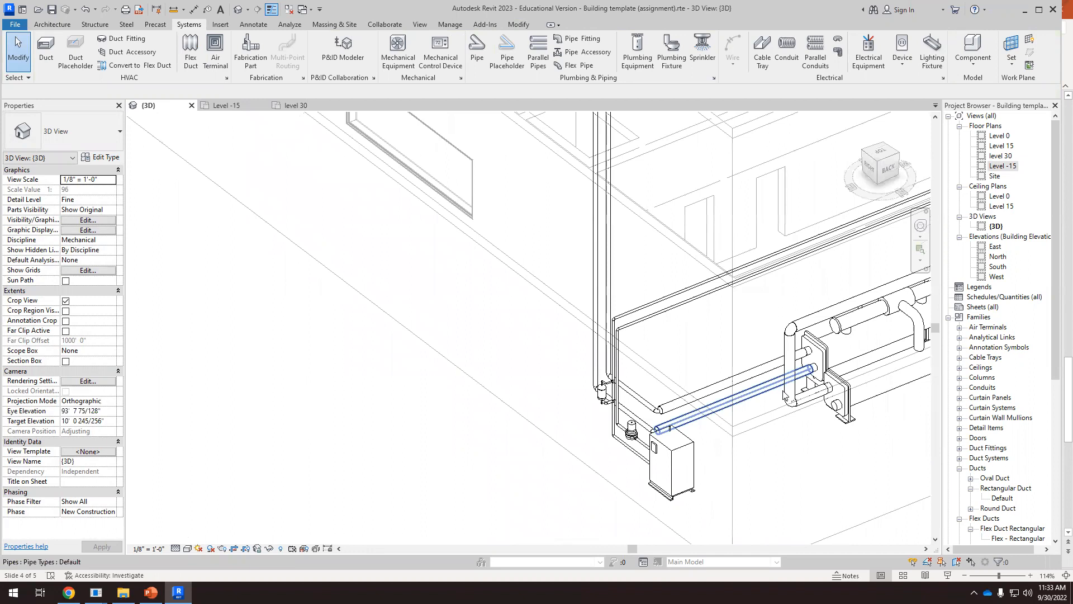
left_click(857, 400)
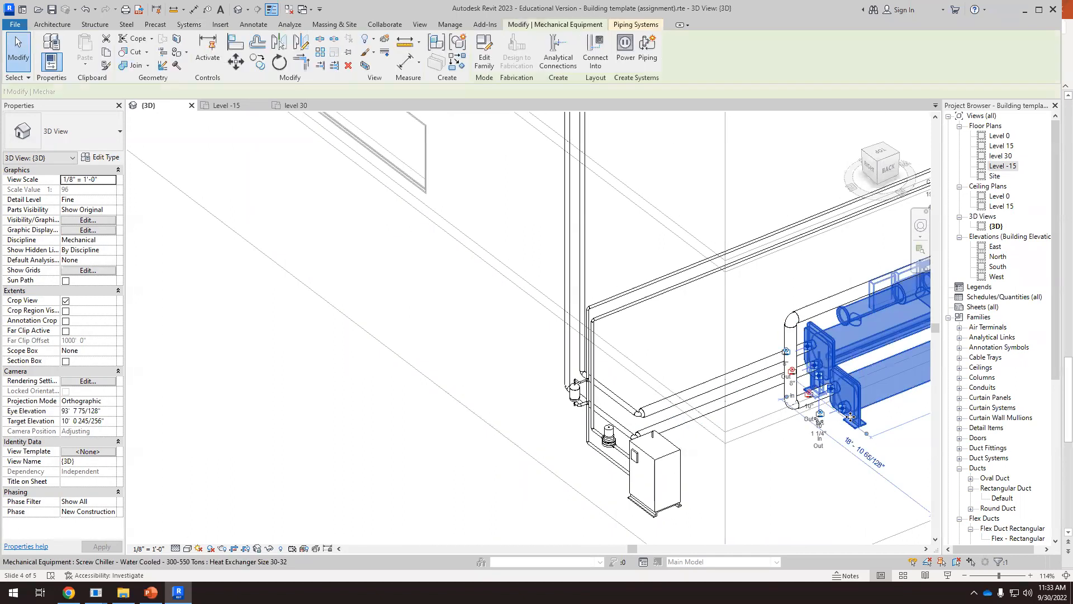
scroll(850, 408, "up", 3)
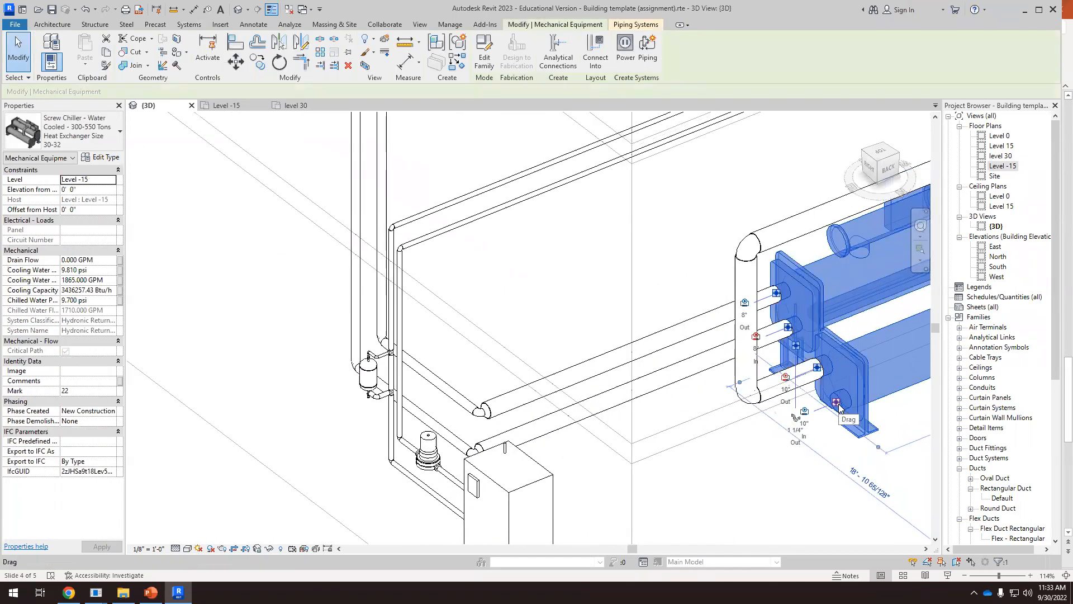
right_click(838, 405)
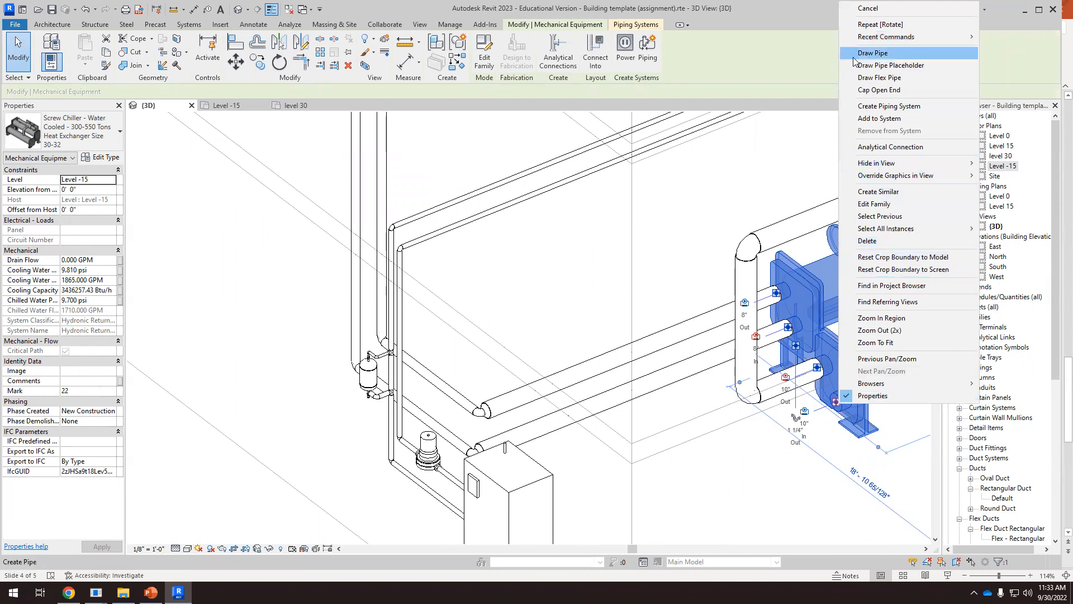
left_click(911, 23)
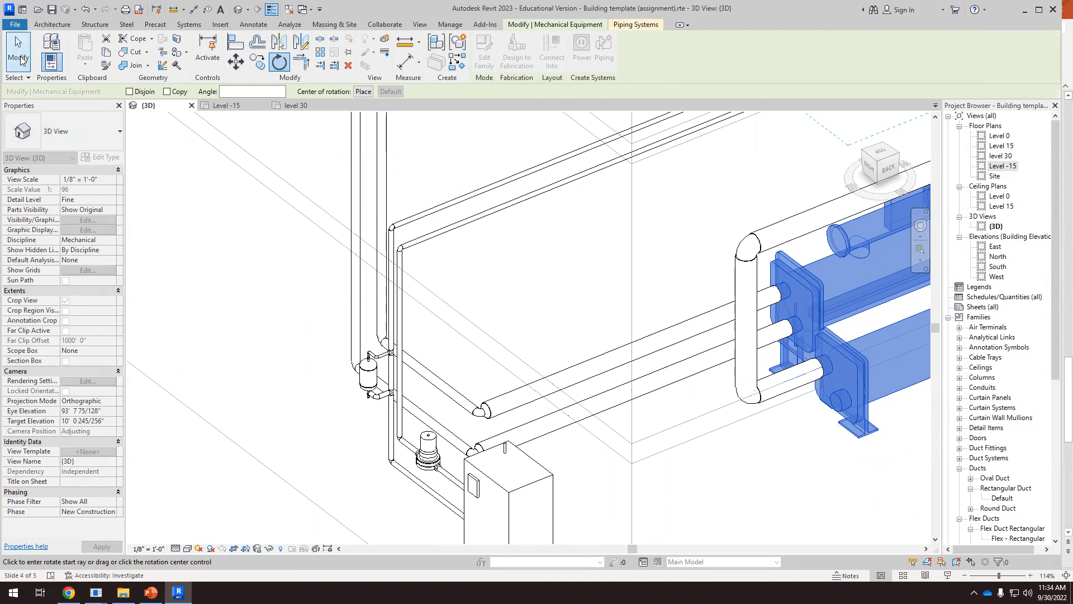
left_click(20, 58)
Draw a 10" pipe from the chiller's open 10" inlet, rising to 10' 0" middle elevation and running about 38' beside the existing 10" run
left_click(834, 404)
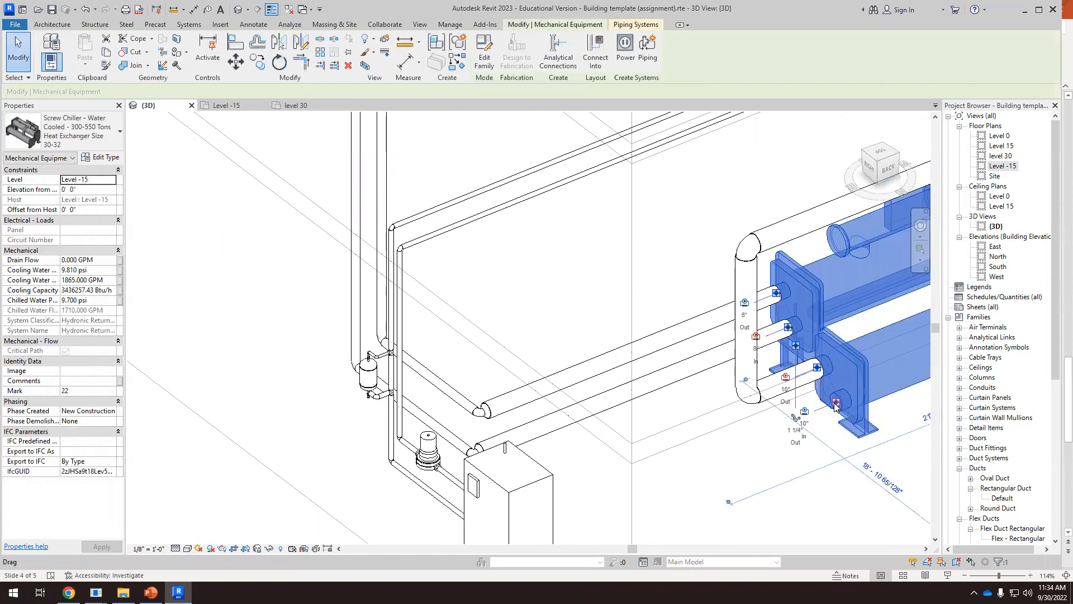
right_click(835, 404)
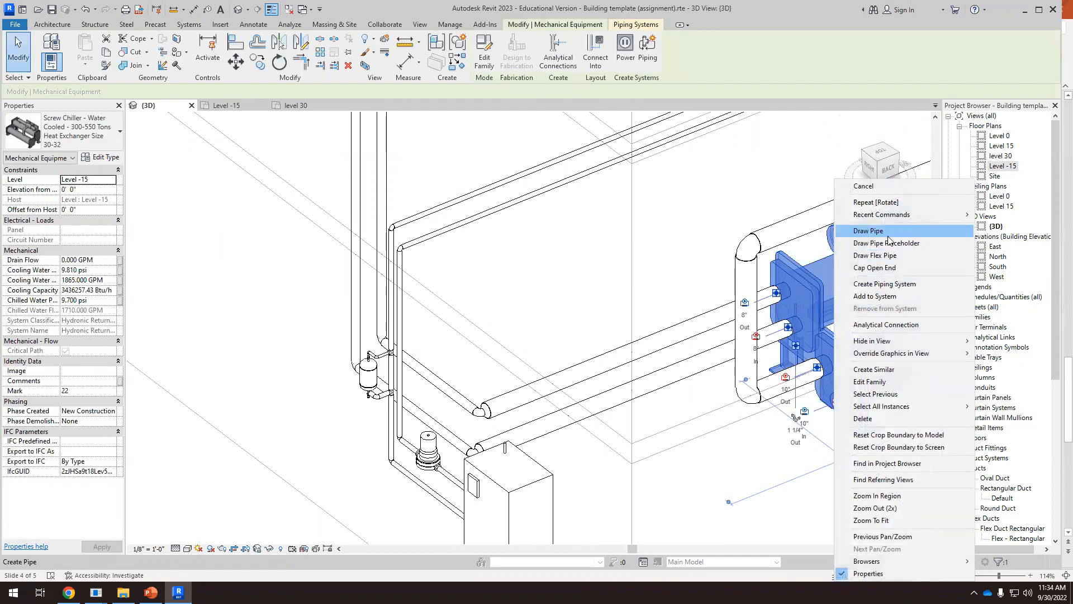
left_click(888, 235)
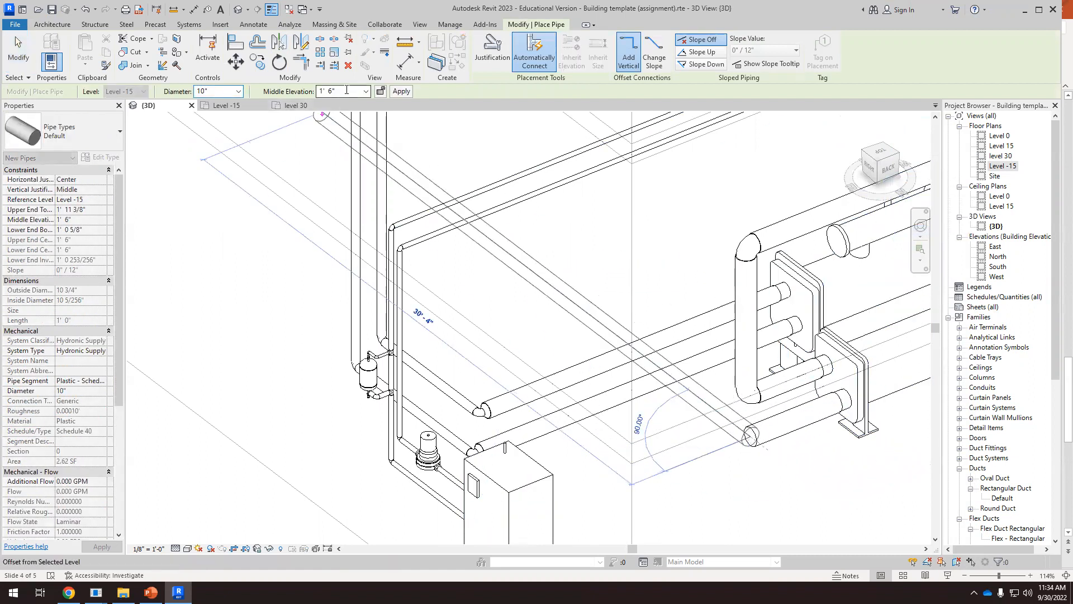
key("Return")
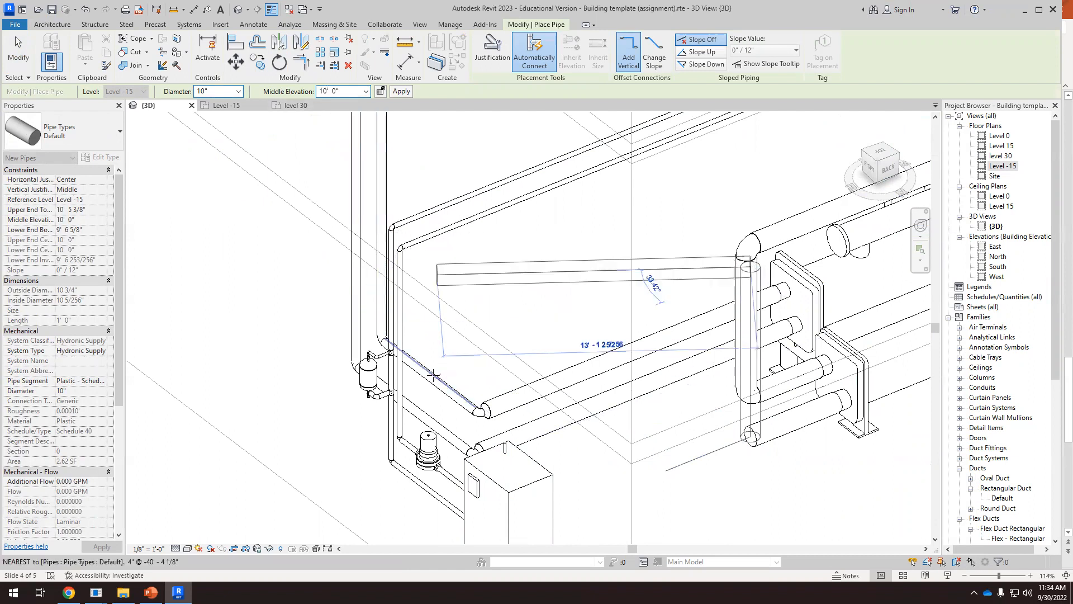
scroll(313, 372, "down", 5)
scroll(398, 382, "down", 4)
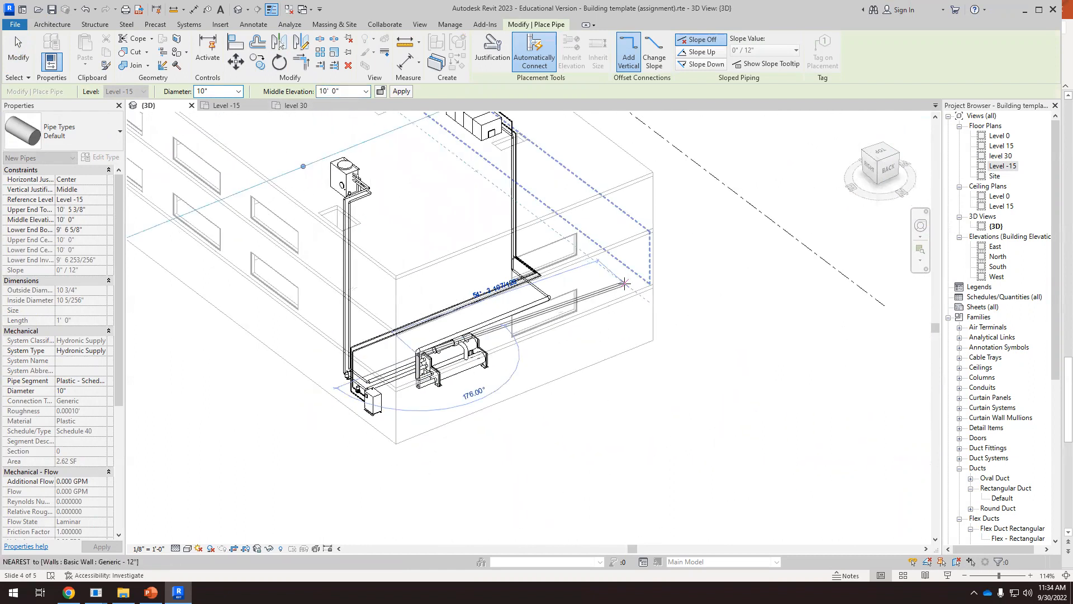
scroll(556, 296, "up", 4)
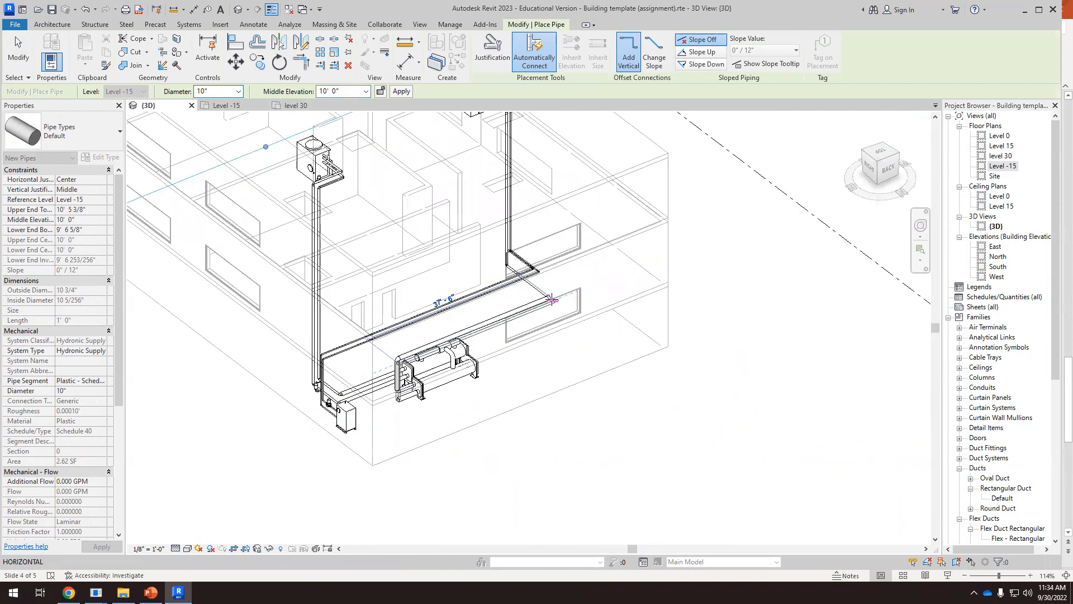
left_click(561, 298)
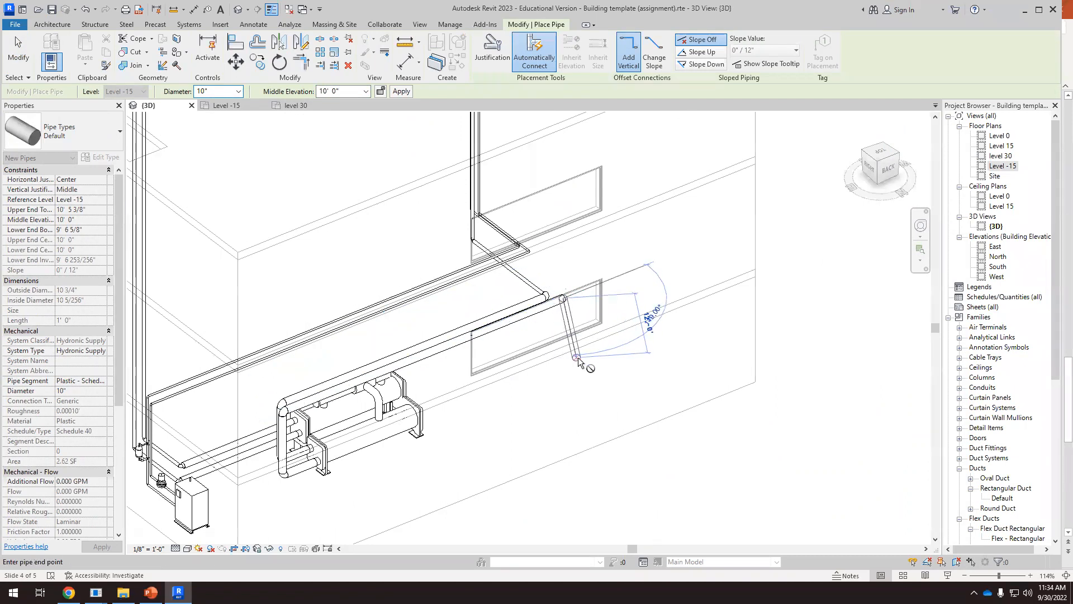
key("Escape")
key("Escape")
Turn the new 10" run at its open end, drawing a 10" pipe about 15' long at right angles toward the air handler at 10' 0"
left_click(883, 151)
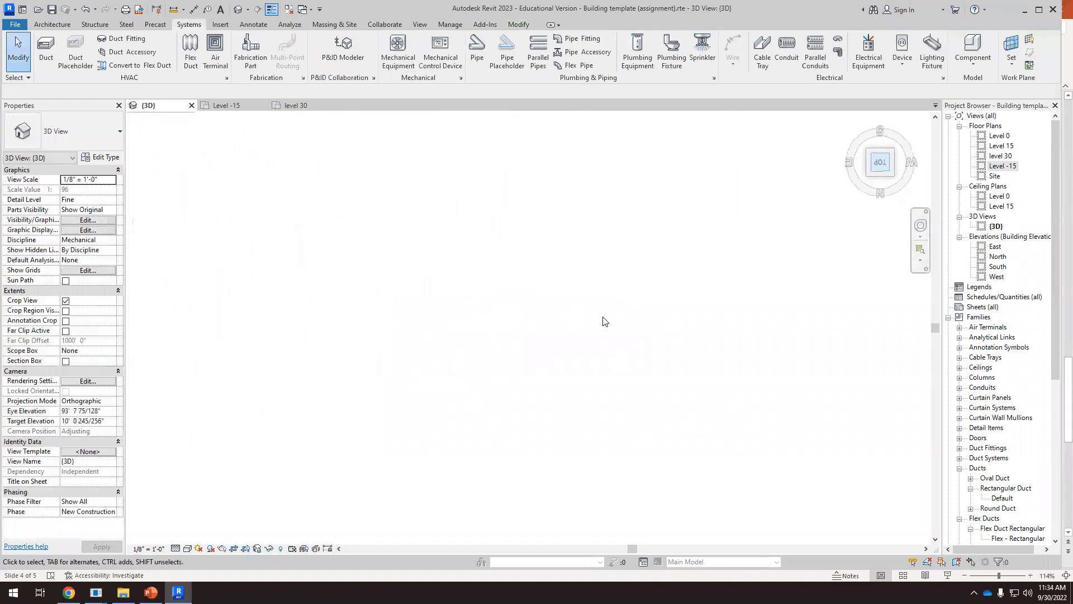
scroll(561, 500, "up", 3)
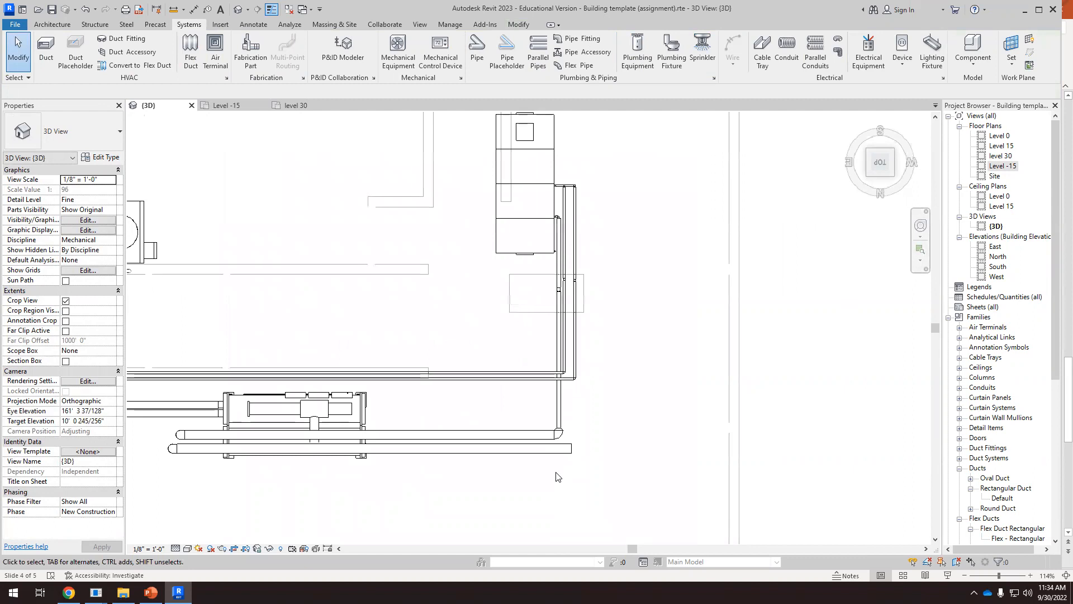
scroll(576, 437, "up", 2)
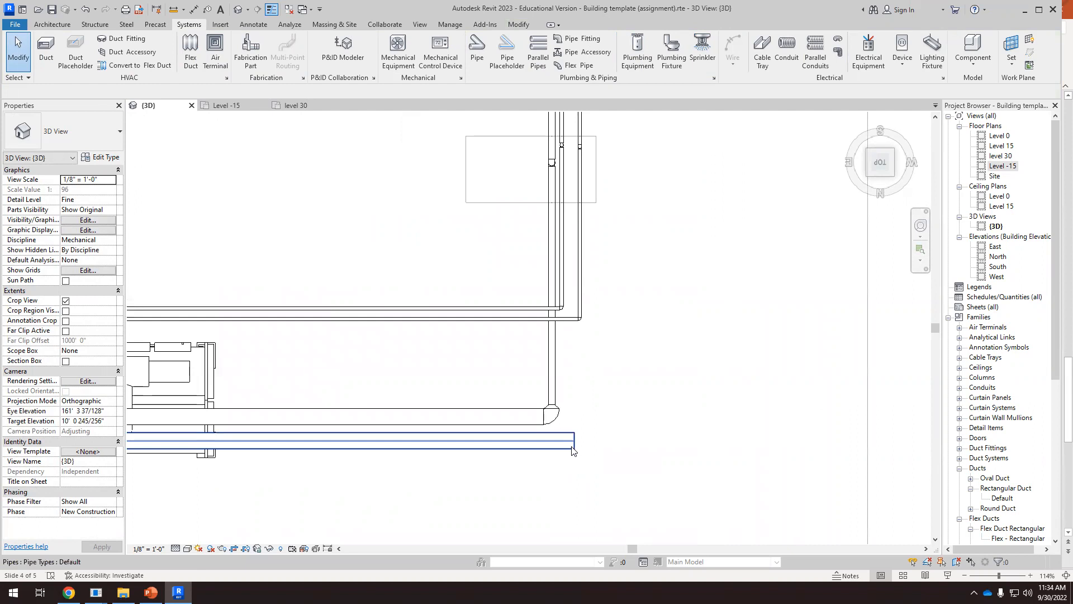
scroll(586, 447, "down", 1)
scroll(607, 371, "down", 2)
scroll(612, 355, "up", 2)
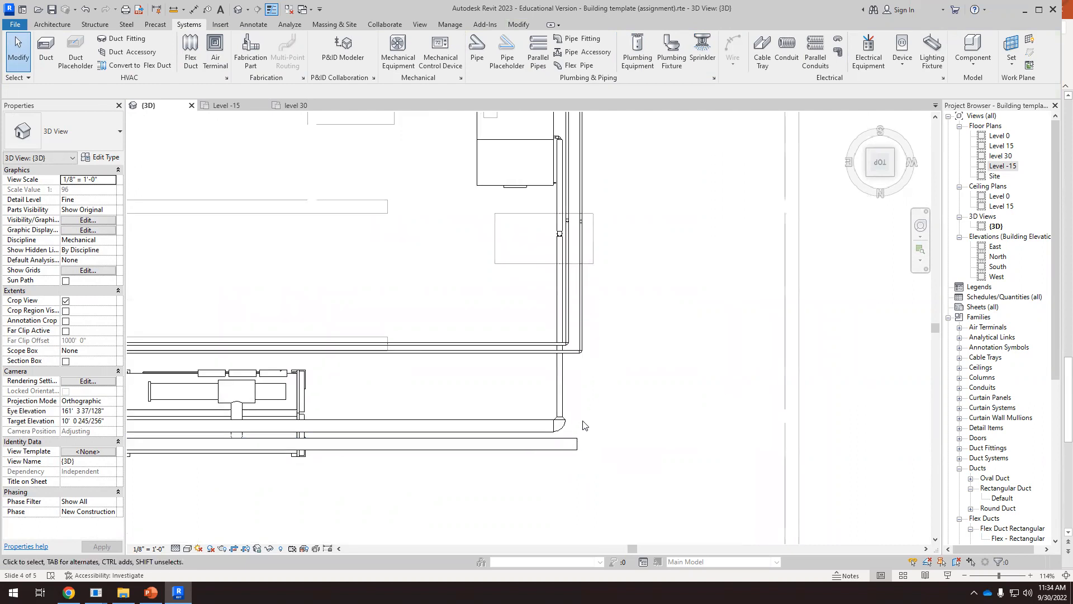
left_click(577, 445)
right_click(578, 446)
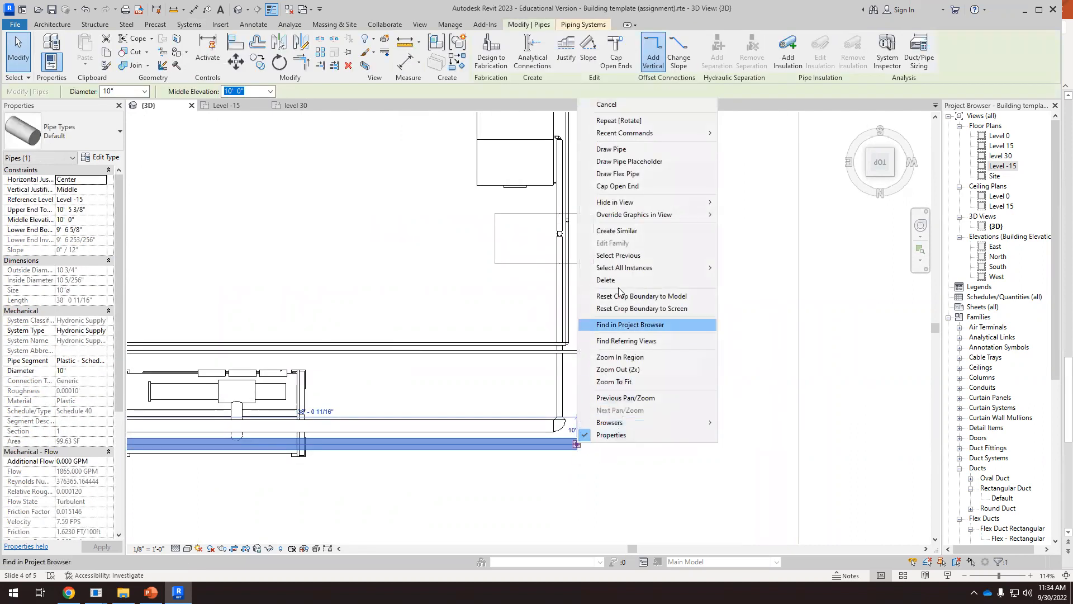
left_click(615, 149)
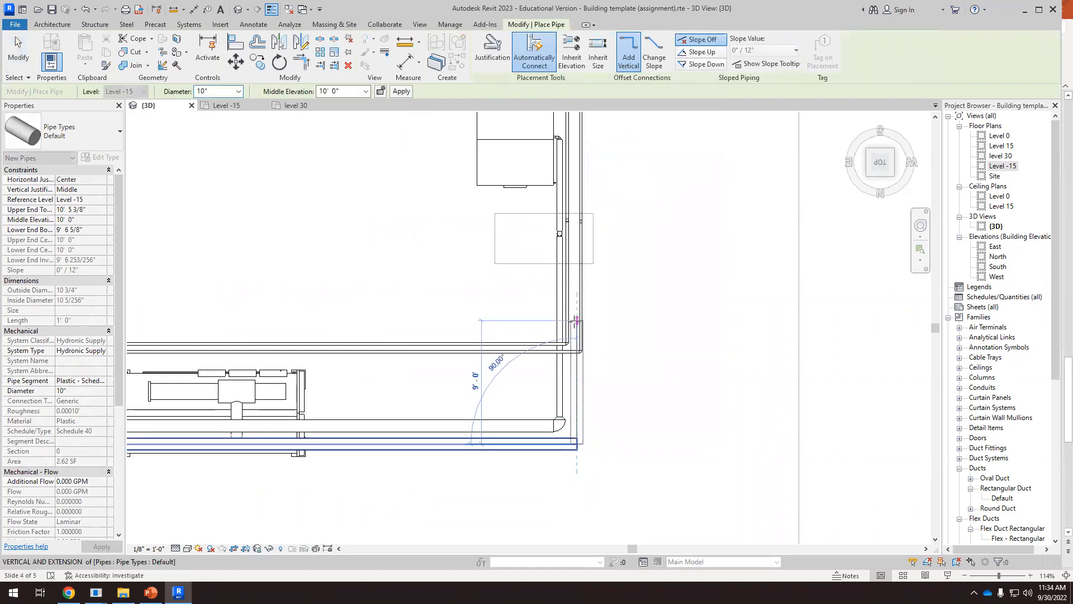
scroll(582, 302, "up", 1)
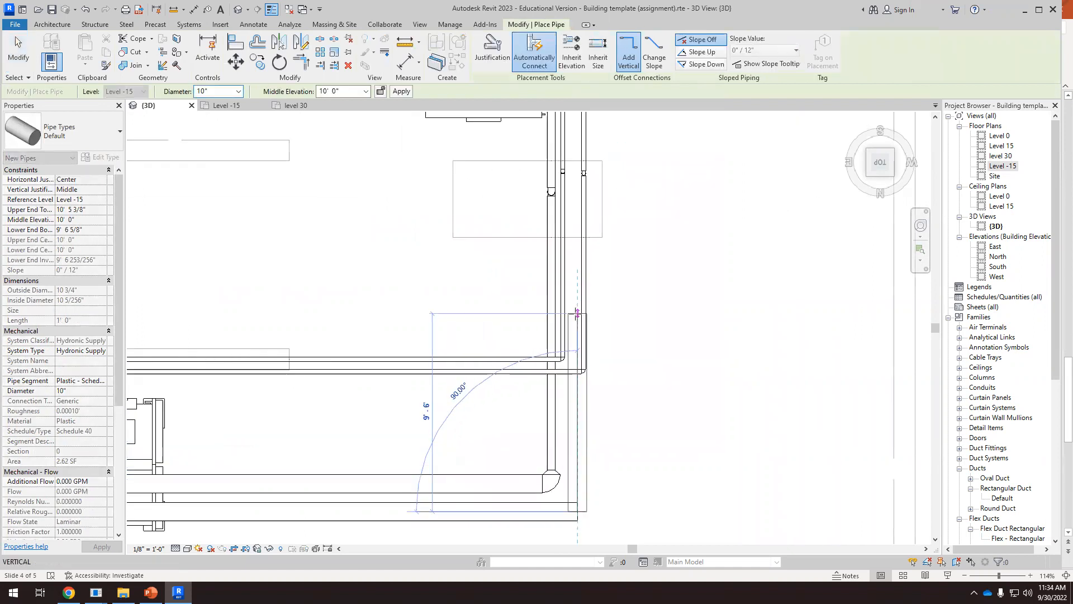
left_click(577, 187)
key("Escape")
key("Escape")
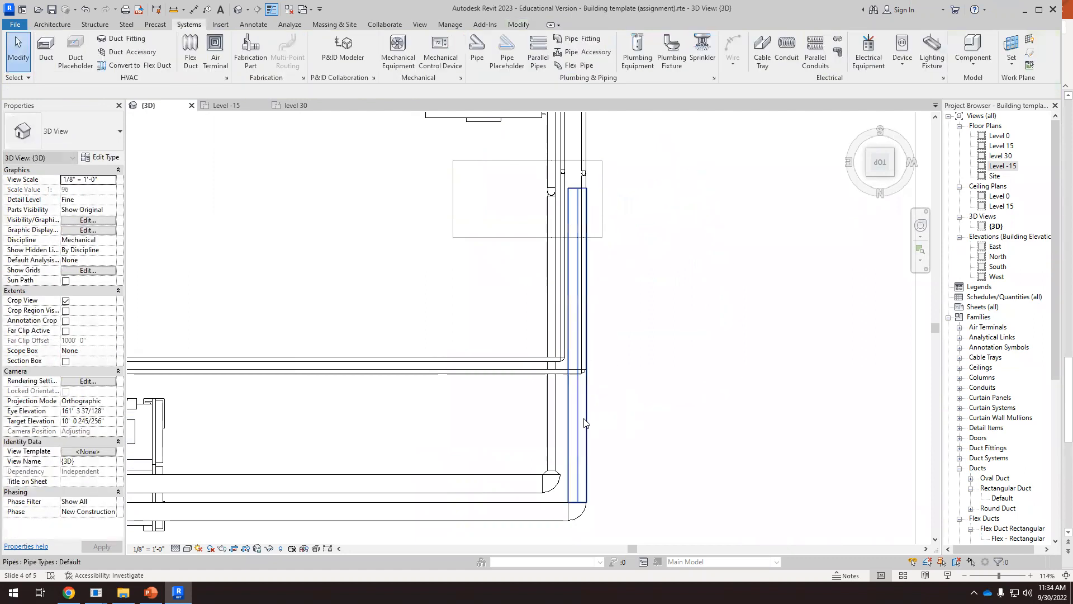
Set the new branch pipe's diameter to 4" and shift it slightly in plan to lie between the two smaller parallel pipes
left_click(586, 426)
left_click(144, 92)
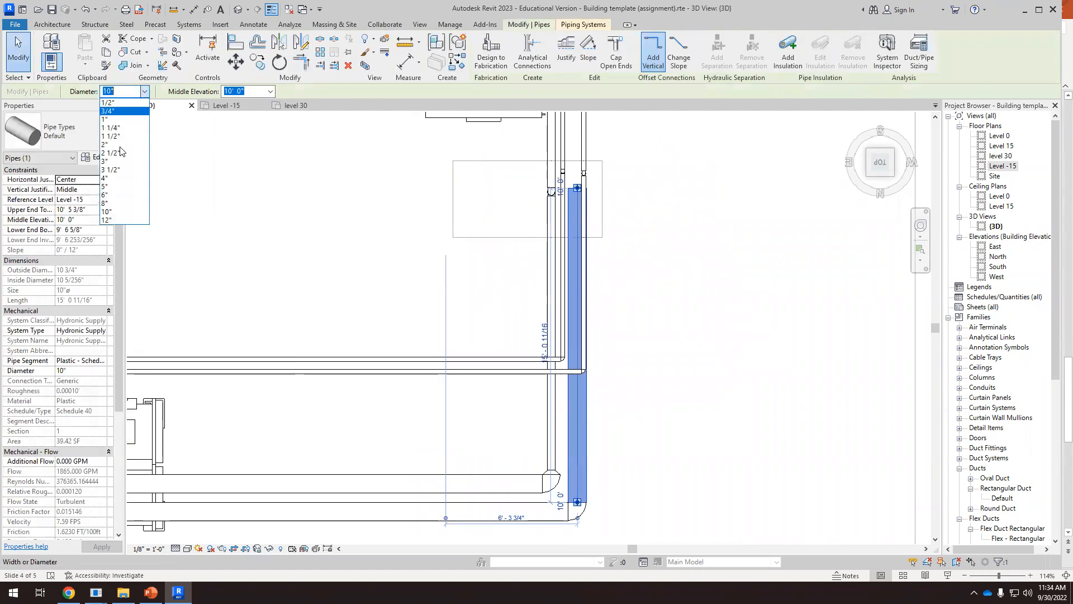
left_click(117, 178)
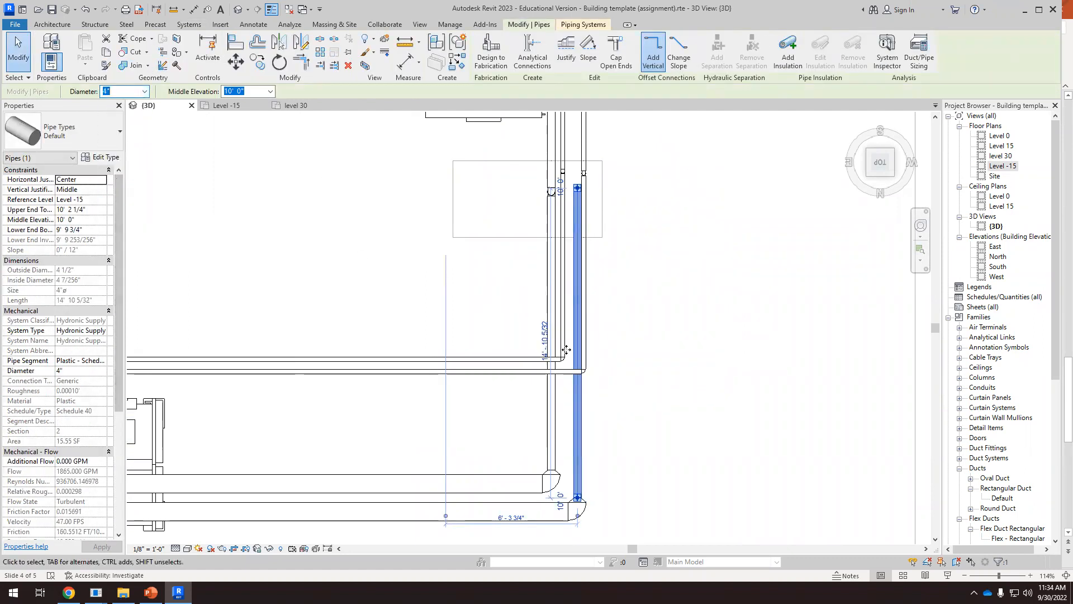
left_click_drag(566, 402, 575, 401)
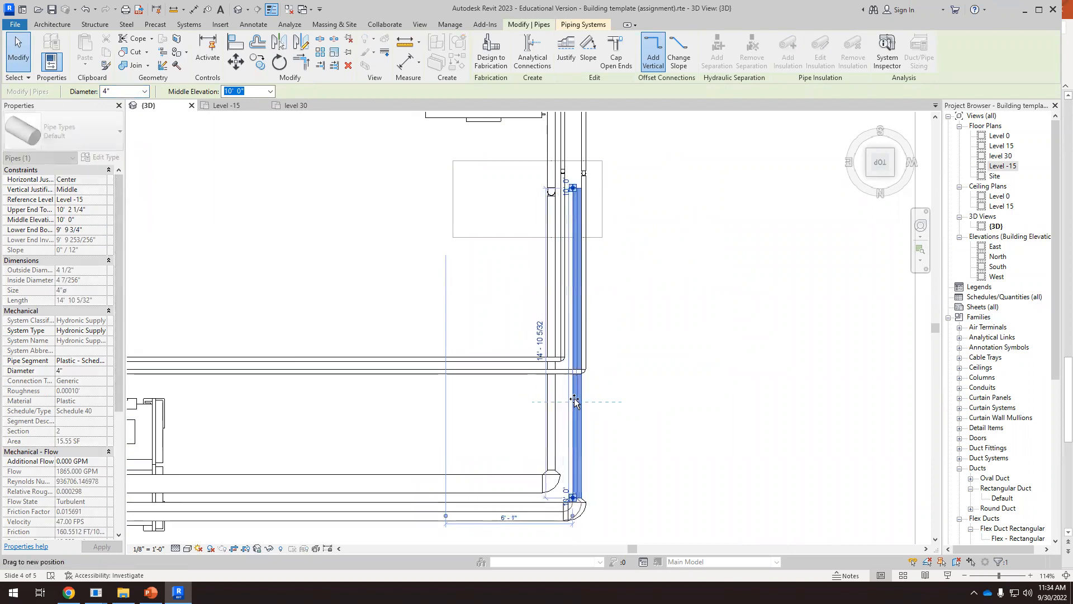
left_click(651, 278)
Draw a 4" pipe from the branch's open end, rising to 50' 0" middle elevation and running about 4' 8" toward the air handler
scroll(592, 214, "up", 2)
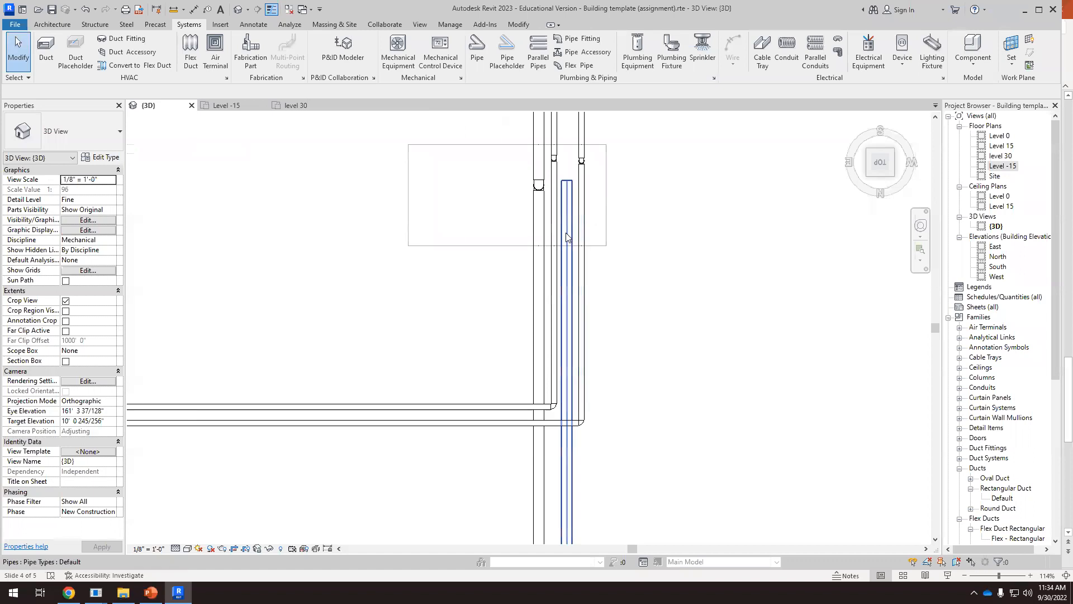
scroll(569, 322, "down", 1)
scroll(567, 196, "up", 3)
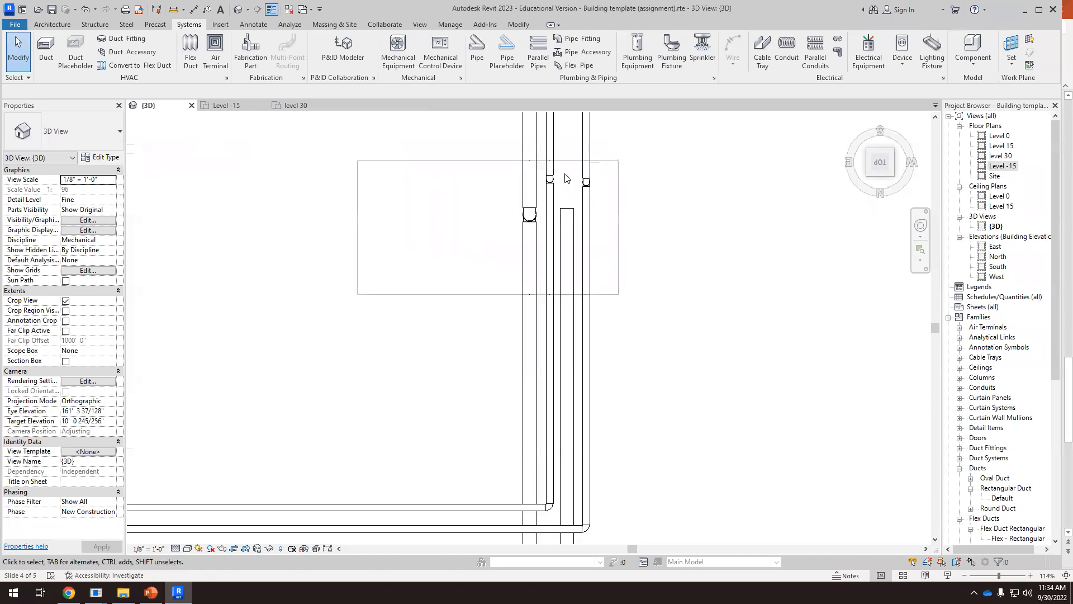
left_click(564, 235)
right_click(568, 220)
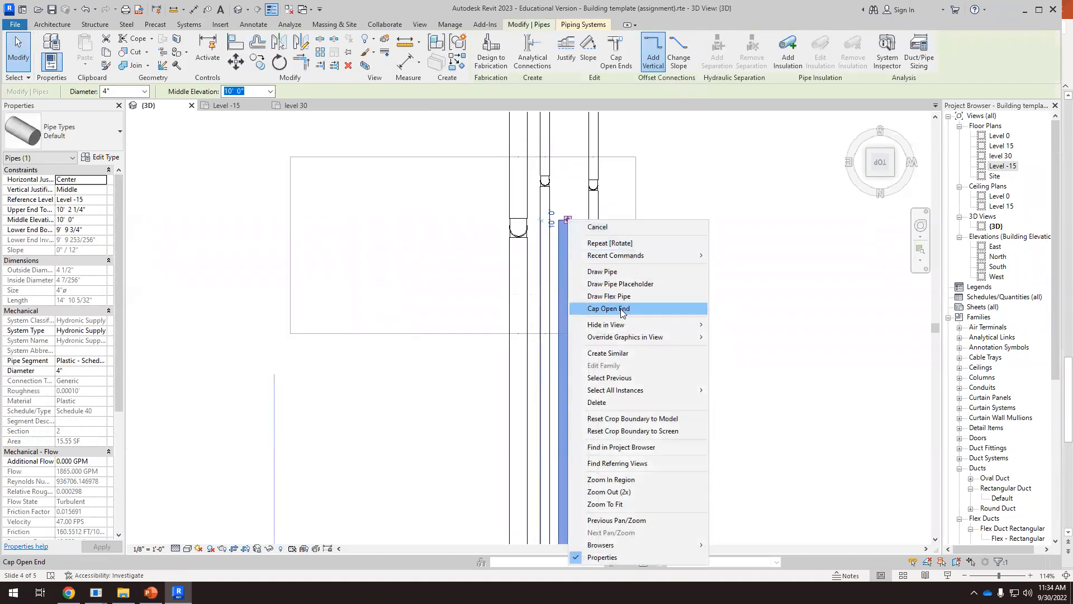
left_click(612, 272)
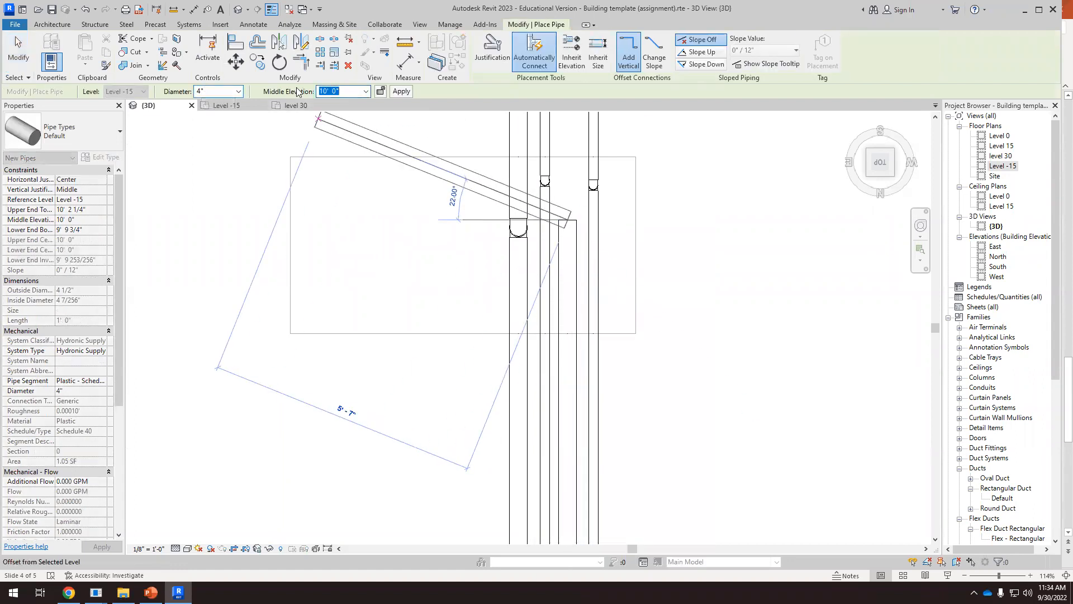
key("Return")
scroll(566, 190, "down", 2)
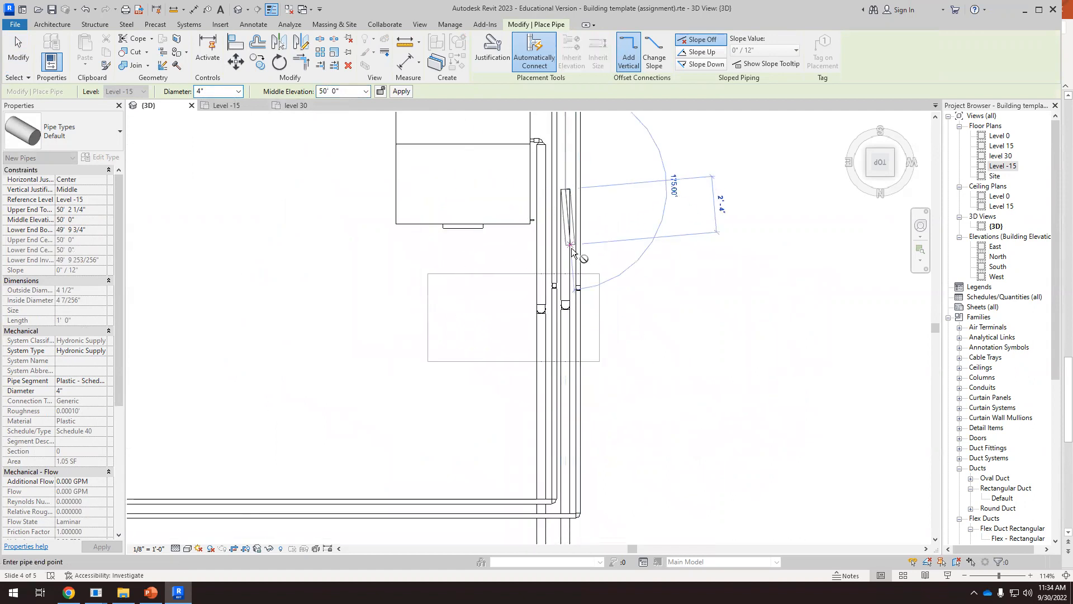
key("Escape")
key("Escape")
Lower the horizontal 4" pipe in side view to just below the upper small-diameter run beside the air handler
scroll(558, 268, "down", 3)
middle_click_drag(558, 269, 448, 304, "shift")
scroll(369, 302, "up", 5)
scroll(447, 306, "down", 6)
scroll(462, 207, "up", 6)
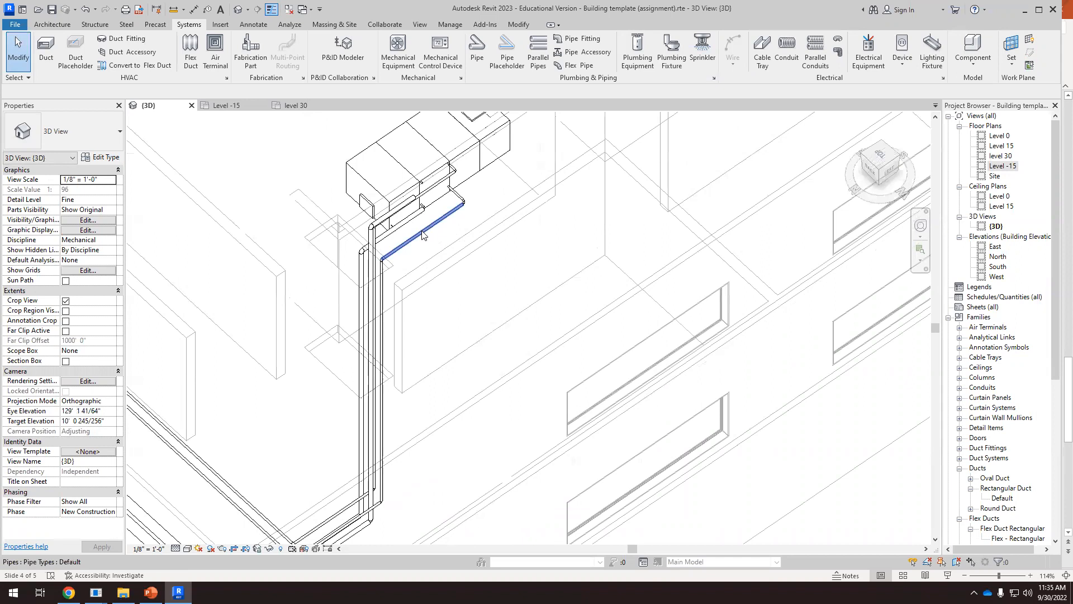
scroll(442, 195, "down", 6)
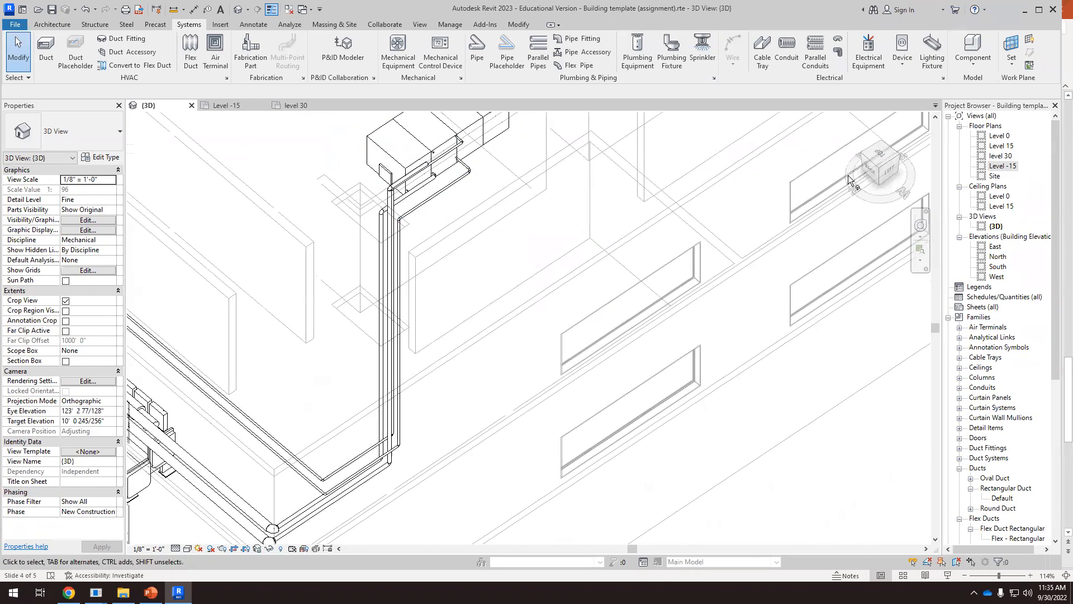
left_click(891, 170)
scroll(486, 258, "up", 8)
scroll(487, 258, "up", 5)
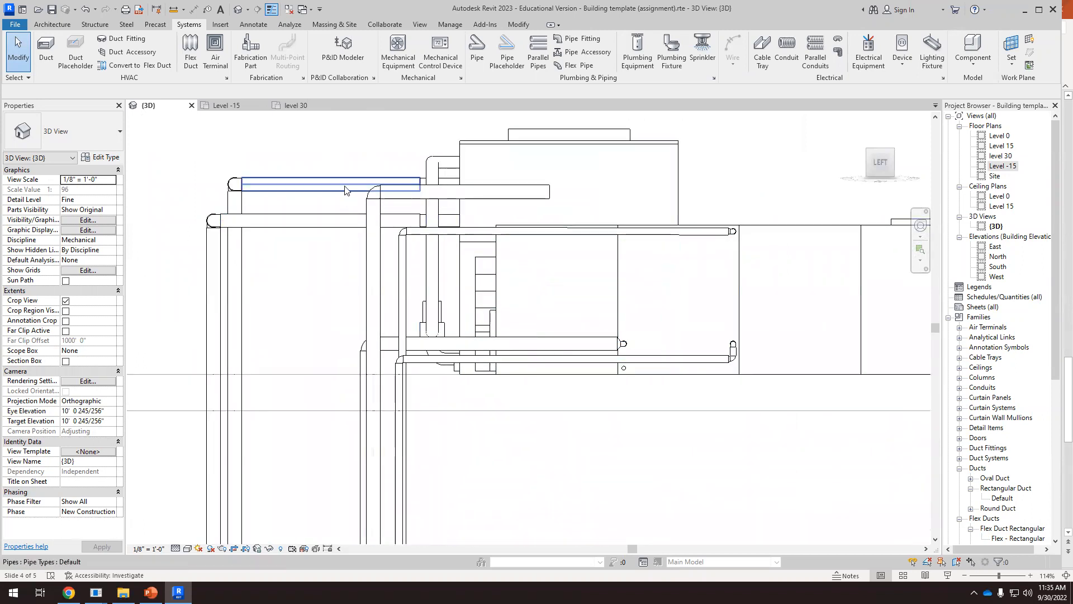
left_click(498, 196)
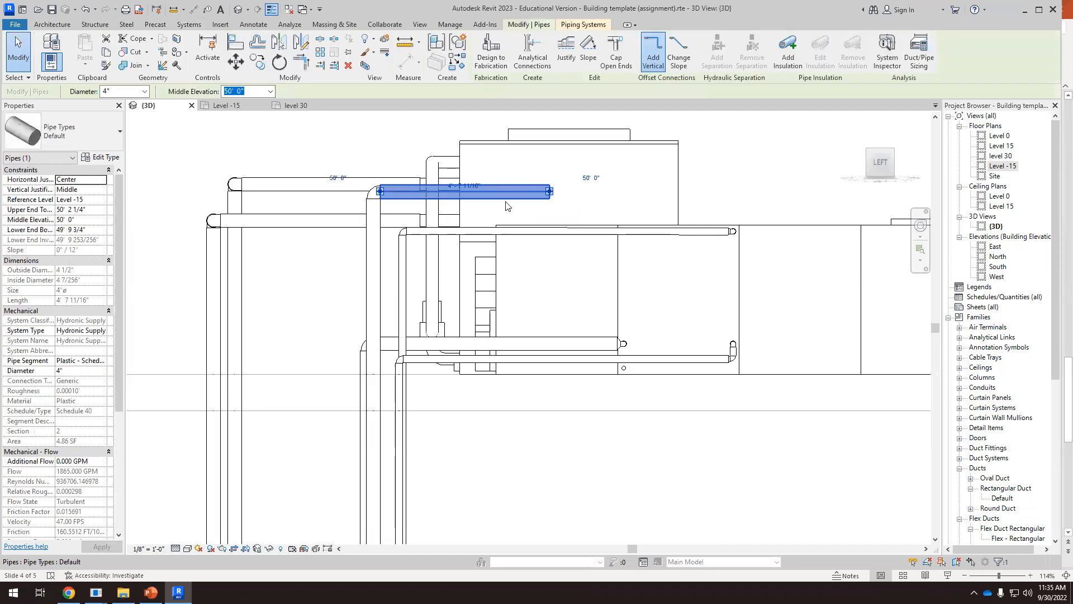
scroll(506, 205, "down", 2)
left_click_drag(518, 207, 521, 250)
left_click(553, 300)
Draw a 1 1/2" stub about 3 1/4" long from the air handler's open upper connector at 3' 11" elevation
scroll(554, 300, "down", 2)
middle_click_drag(559, 315, 634, 369, "shift")
scroll(633, 368, "down", 3)
scroll(794, 418, "up", 3)
scroll(782, 354, "up", 1)
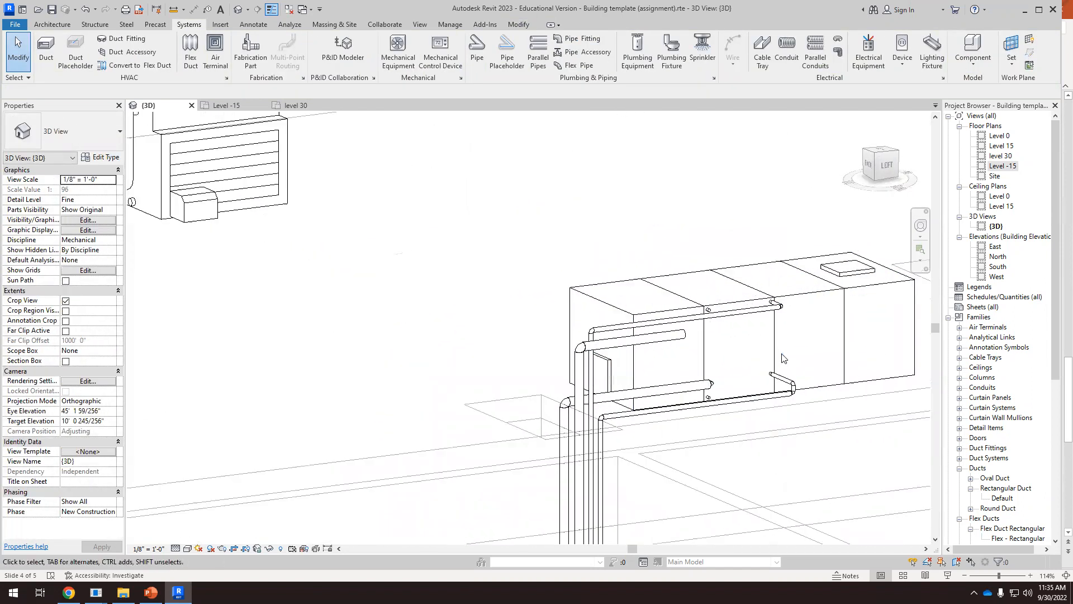
scroll(782, 358, "up", 2)
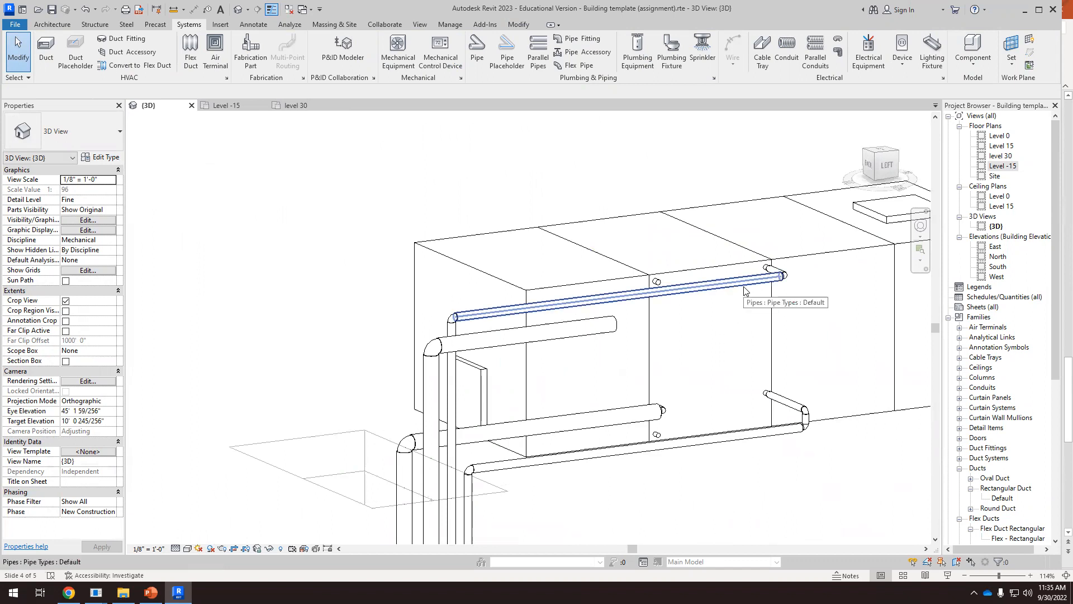
scroll(660, 285, "up", 2)
scroll(648, 277, "down", 1)
scroll(639, 268, "up", 1)
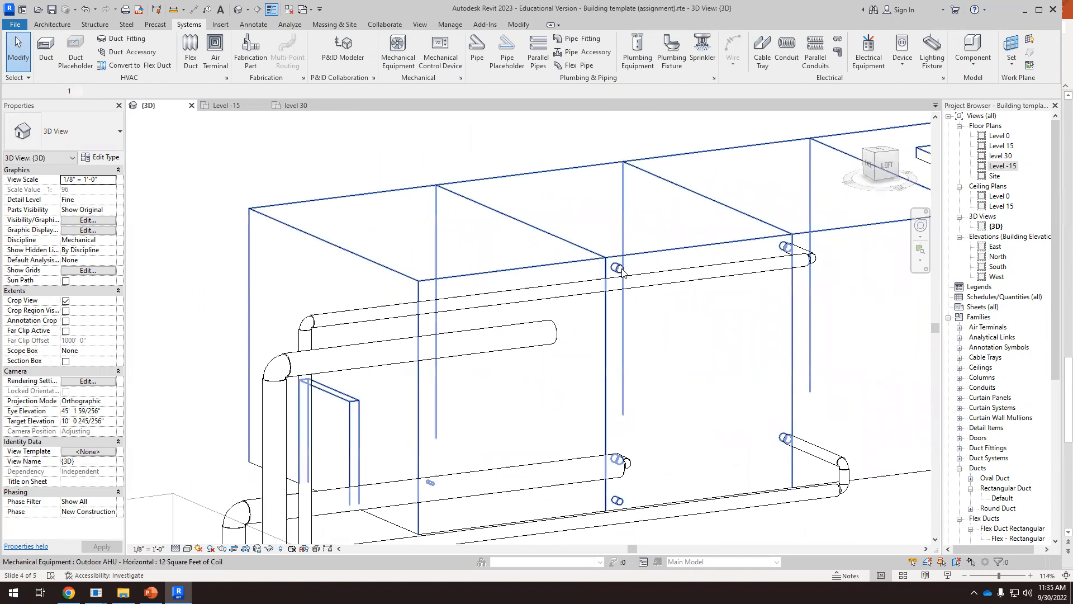
left_click(626, 271)
right_click(621, 273)
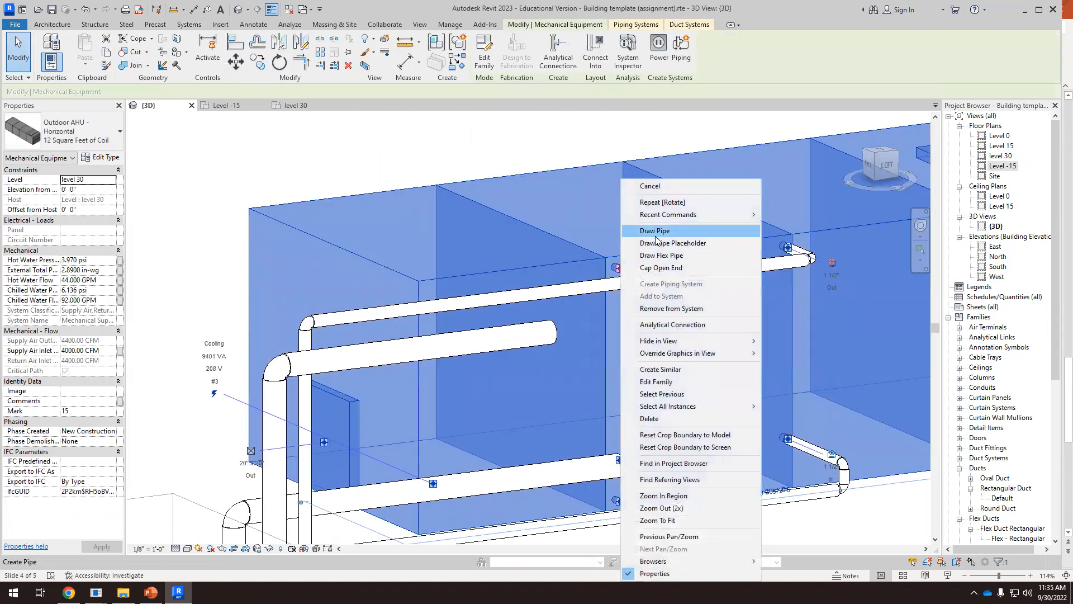
left_click(655, 230)
scroll(650, 282, "up", 4)
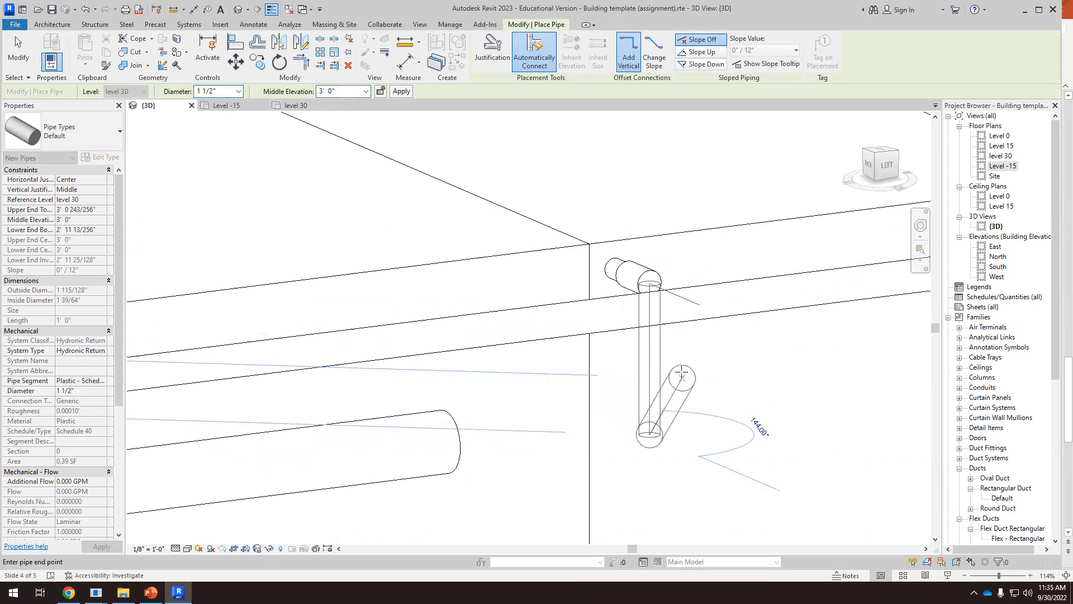
key("Escape")
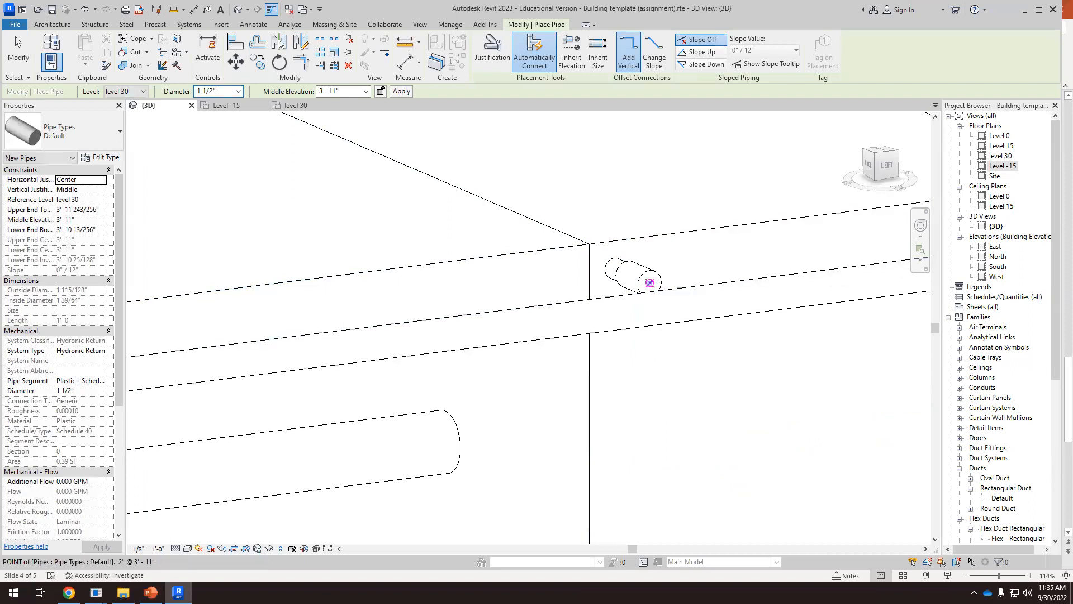
left_click(649, 283)
scroll(677, 283, "up", 2)
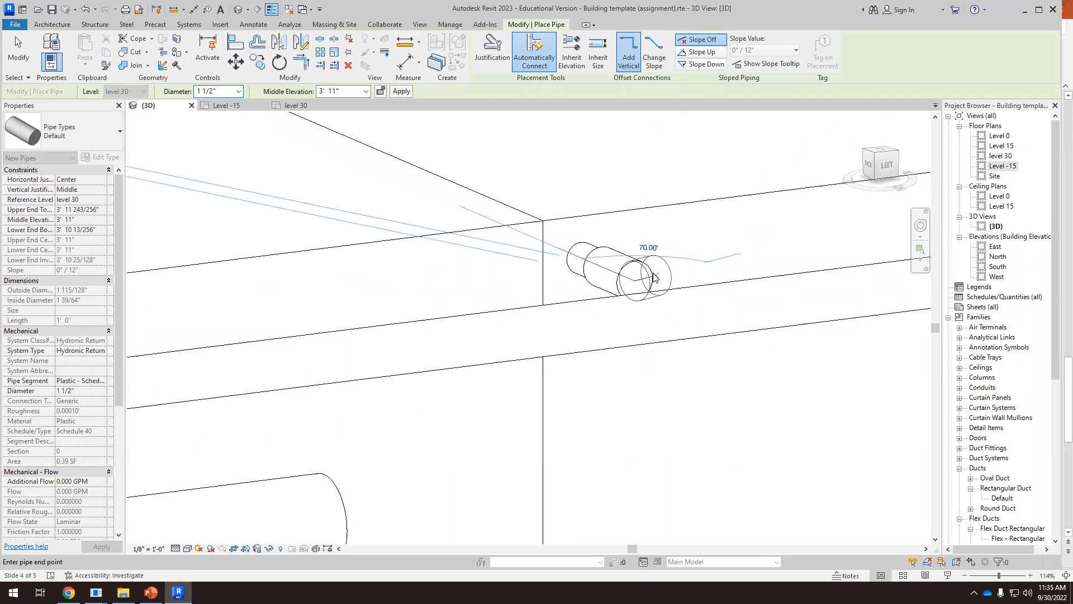
scroll(654, 277, "down", 2)
key("Escape")
key("Escape")
Extend the 1 1/2" stub straight outward from its open end to a length of about 10 3/4"
left_click(657, 274)
right_click(647, 277)
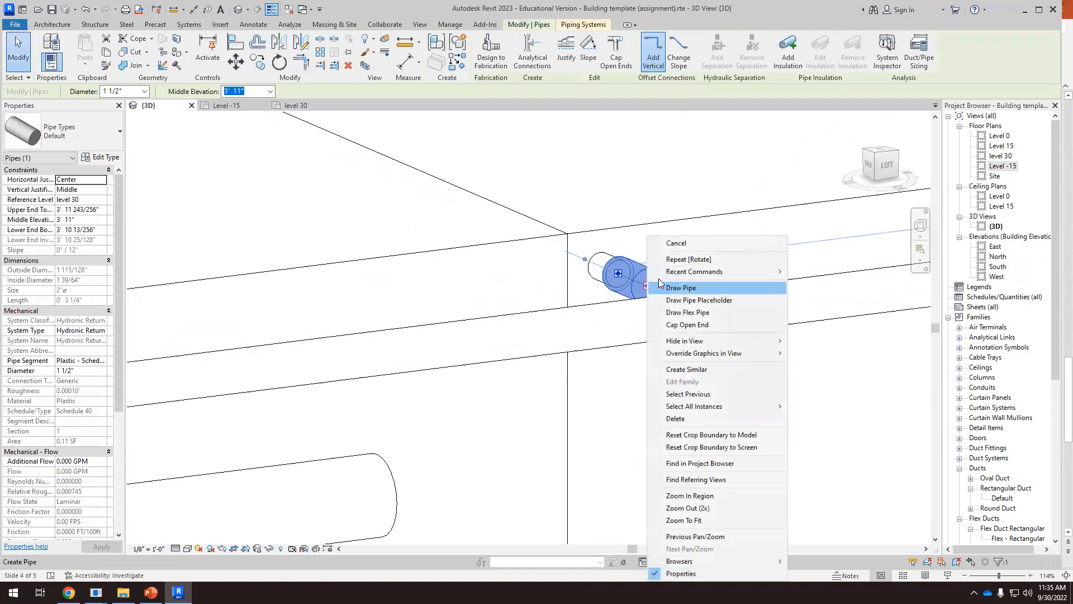
left_click(664, 288)
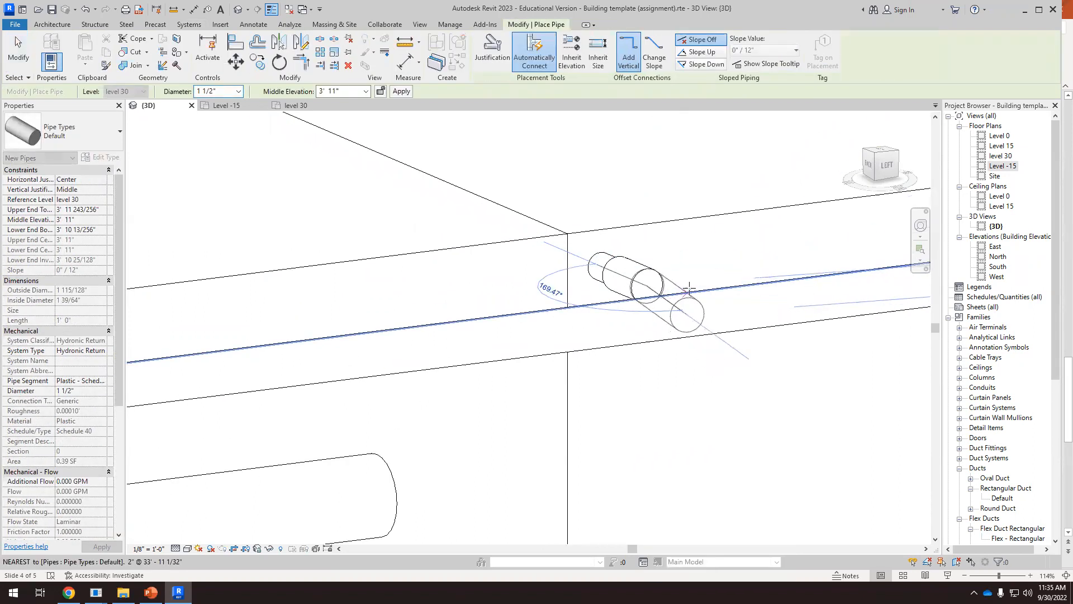
scroll(703, 298, "up", 2)
scroll(709, 310, "up", 1)
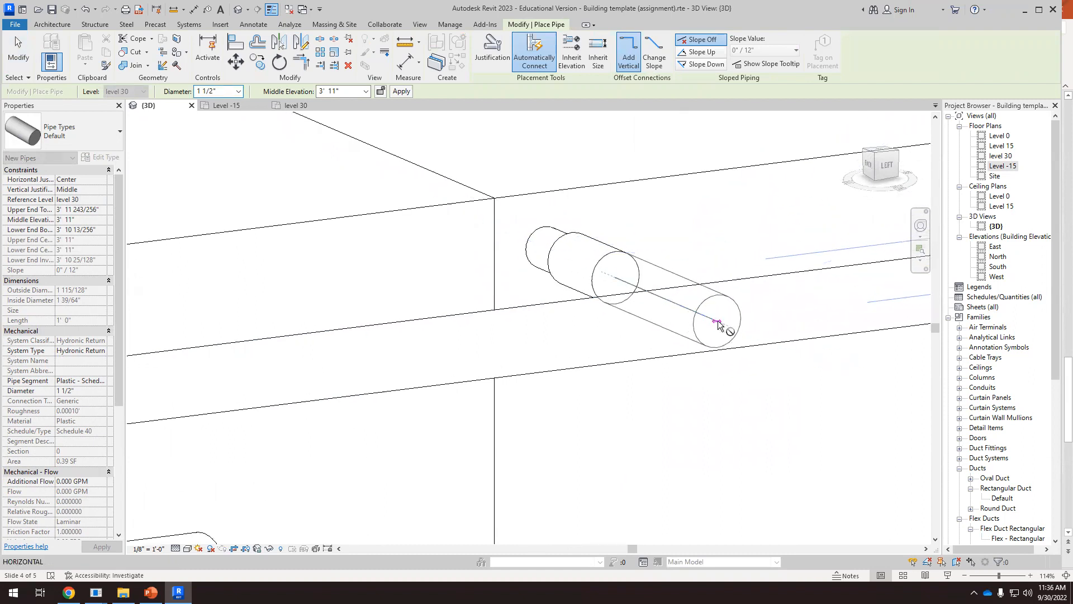
scroll(681, 305, "down", 4)
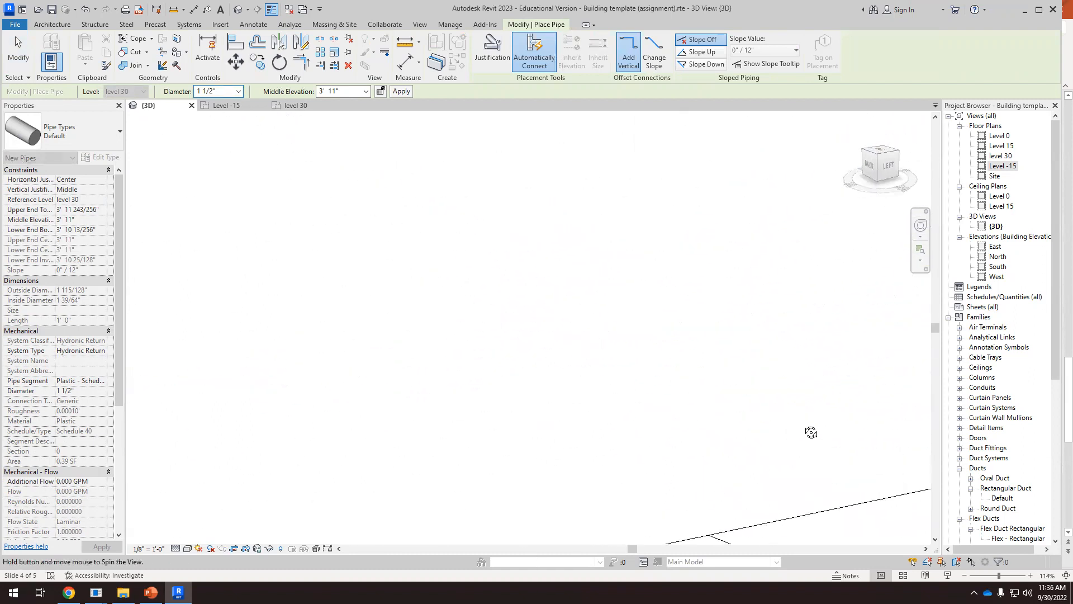
scroll(695, 270, "down", 2)
middle_click_drag(806, 318, 827, 319, "shift")
scroll(647, 261, "down", 2)
scroll(807, 317, "up", 2)
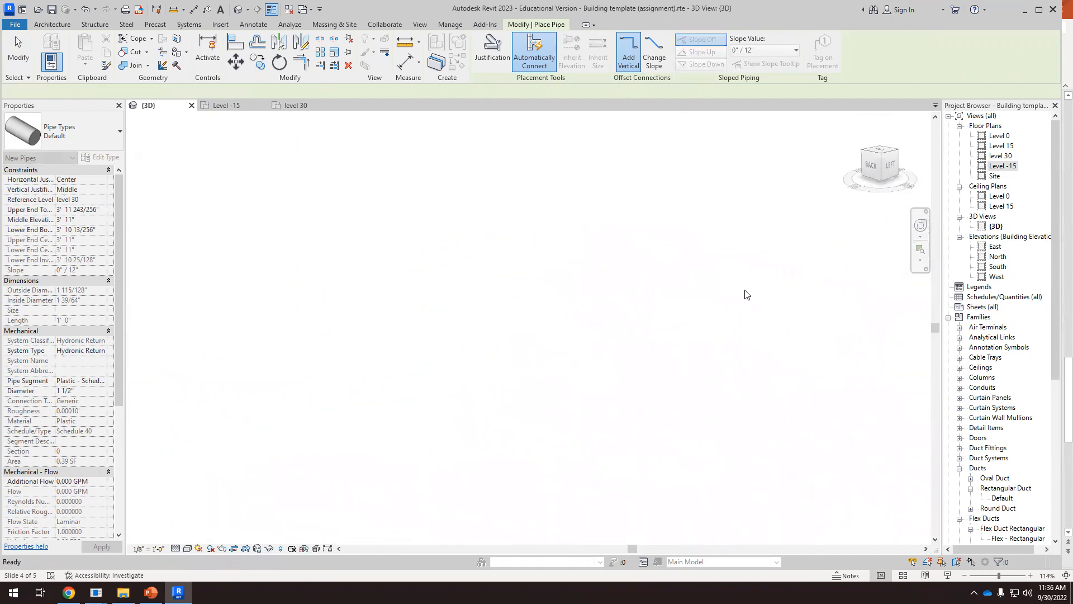
key("Escape")
key("Escape")
Shorten the 1 1/2" pipe at the air handler's upper connector to 6" so it ends before the neighbouring long pipe
scroll(569, 326, "down", 3)
scroll(615, 336, "up", 5)
scroll(632, 350, "down", 1)
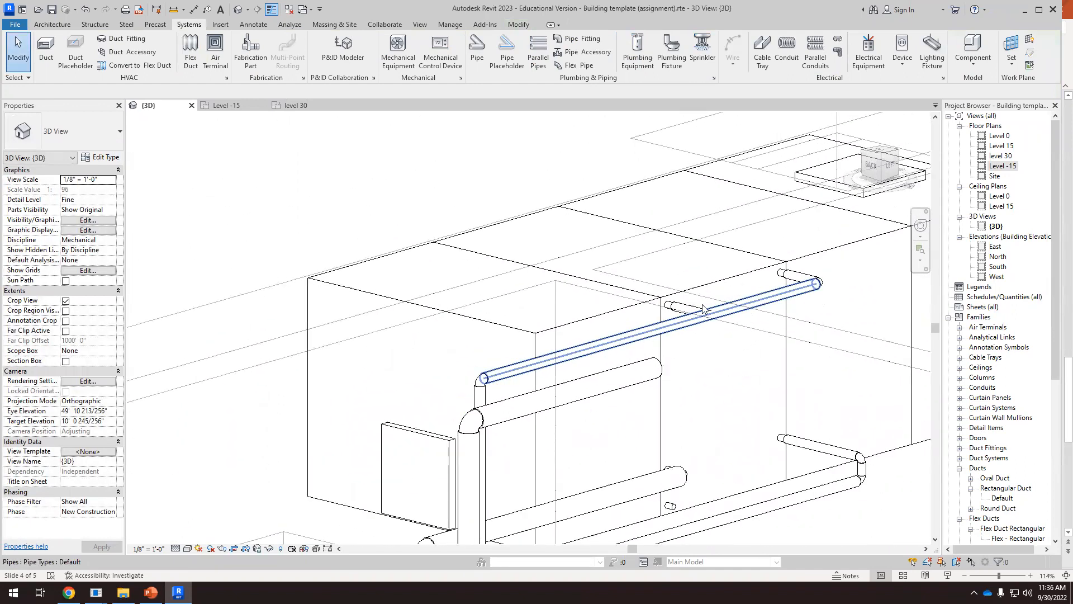
middle_click_drag(753, 403, 757, 405, "shift")
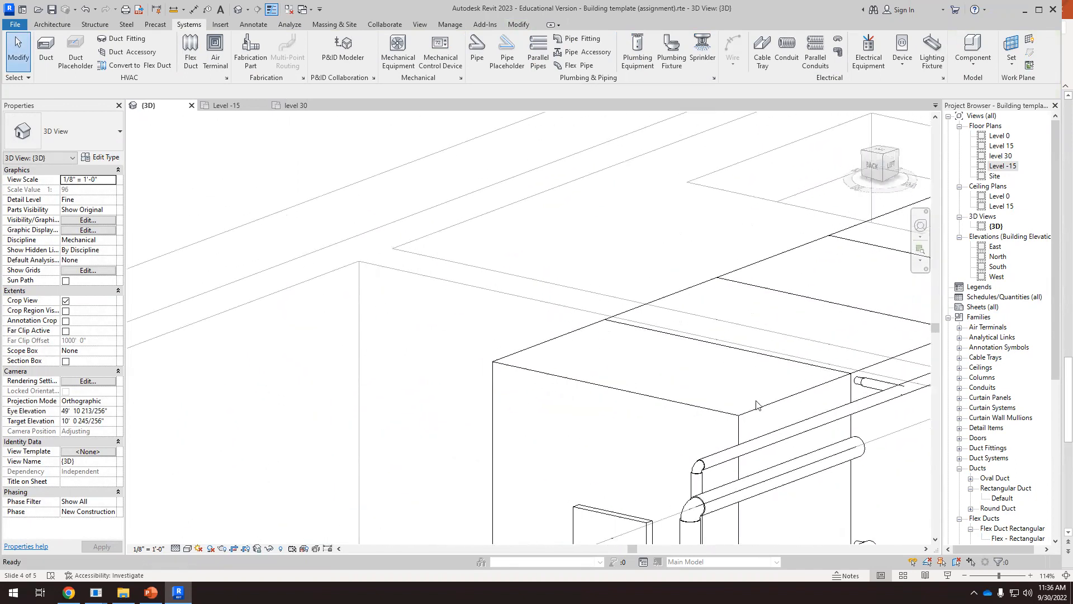
left_click(864, 382)
scroll(396, 284, "down", 3)
middle_click_drag(604, 338, 627, 372, "shift")
scroll(629, 323, "up", 6)
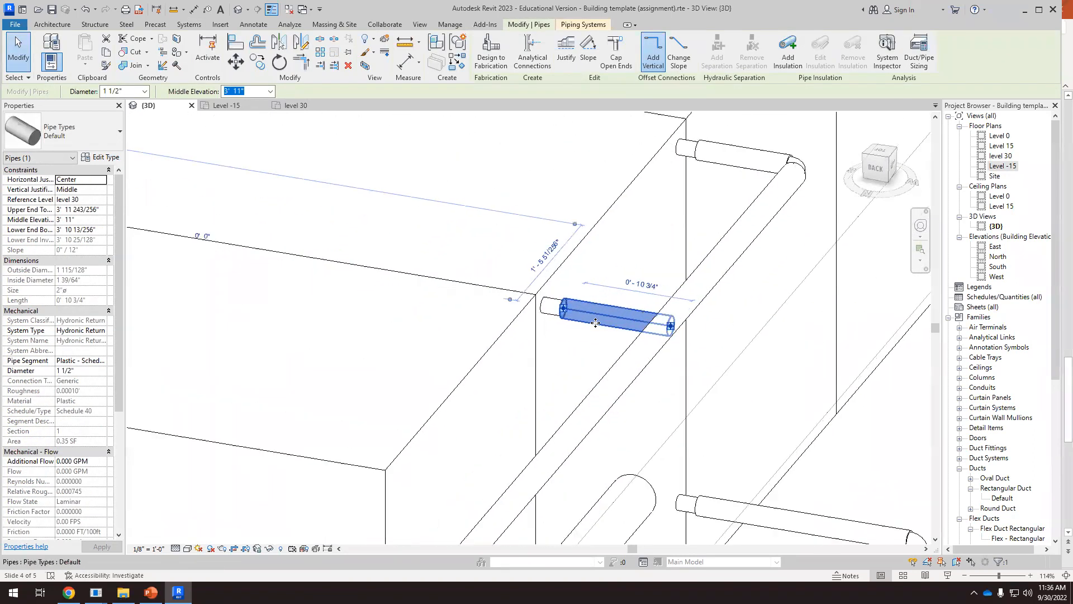
left_click_drag(693, 325, 631, 323)
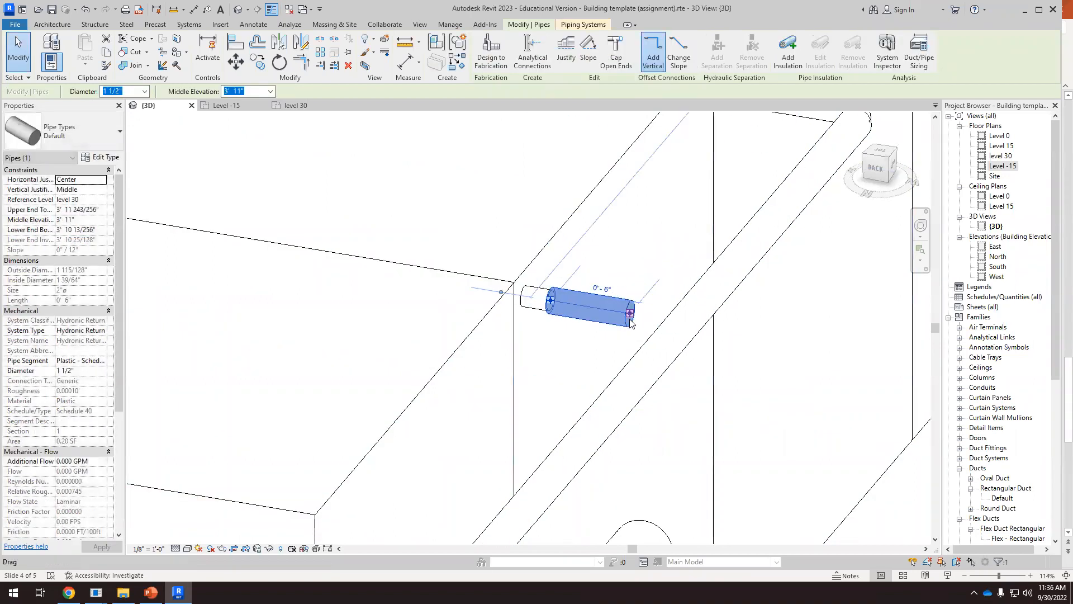
Draw a 1 1/2" pipe from the shortened stub's open end, dropping to 3' 0" middle elevation and running outward beneath the long pipe
right_click(630, 315)
left_click(671, 288)
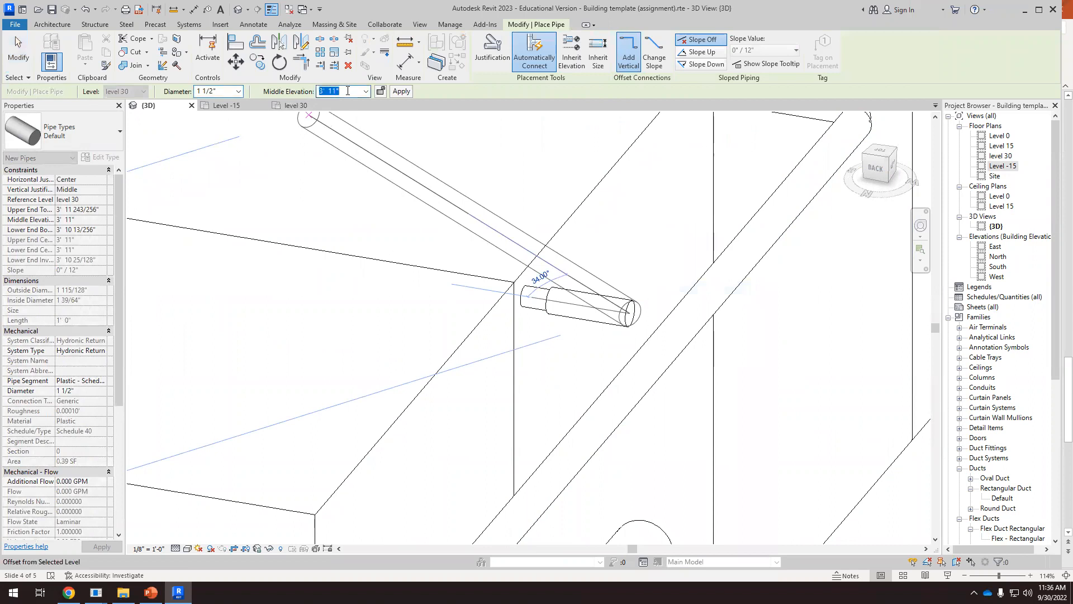
type("3")
key("Return")
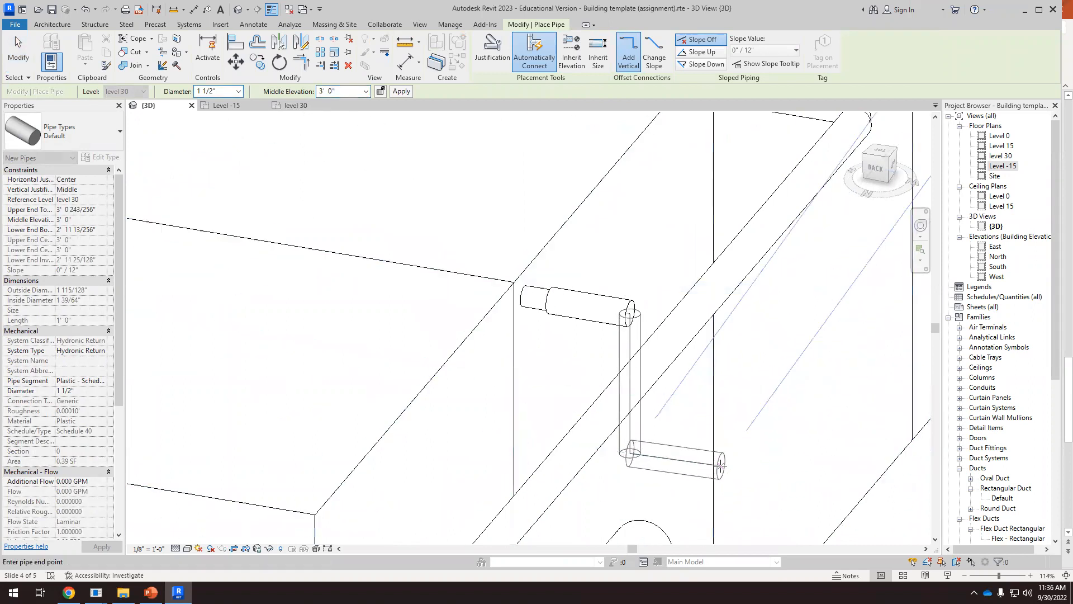
left_click(735, 471)
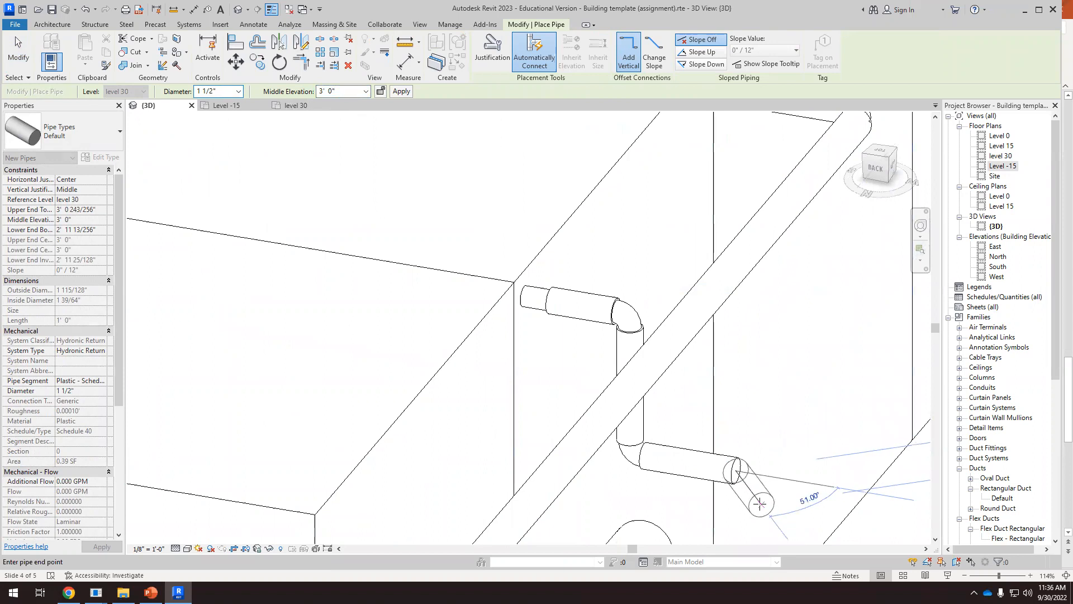
key("Escape")
Lower the horizontal 4" pipe in side view to align with the new 1 1/2" pipe, at about 48' 0 1/2" middle elevation
scroll(654, 364, "down", 4)
scroll(668, 441, "up", 1)
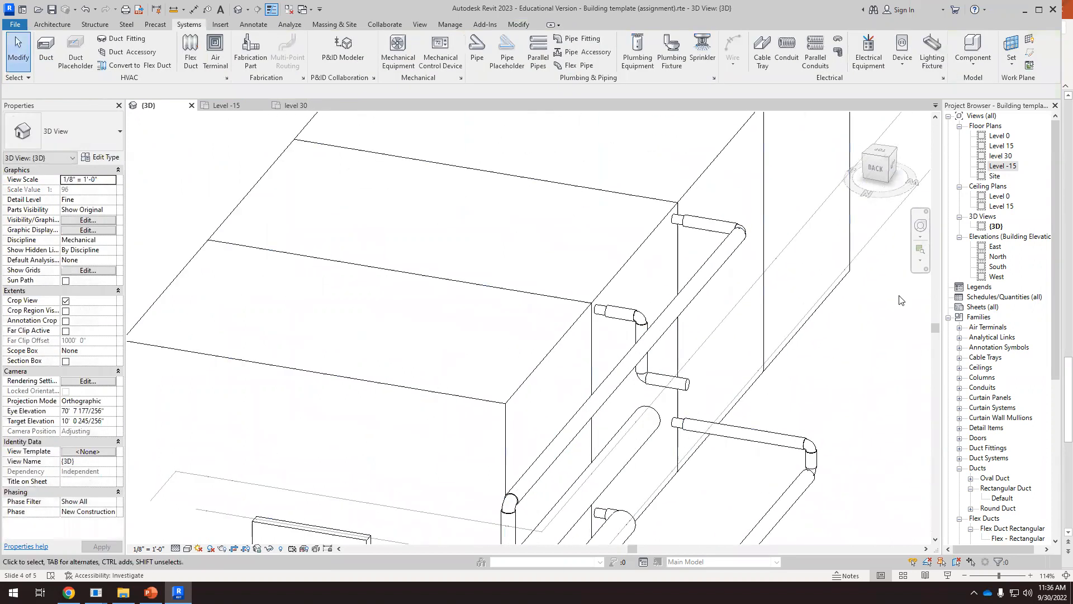
left_click(893, 166)
scroll(460, 267, "up", 5)
scroll(460, 267, "up", 8)
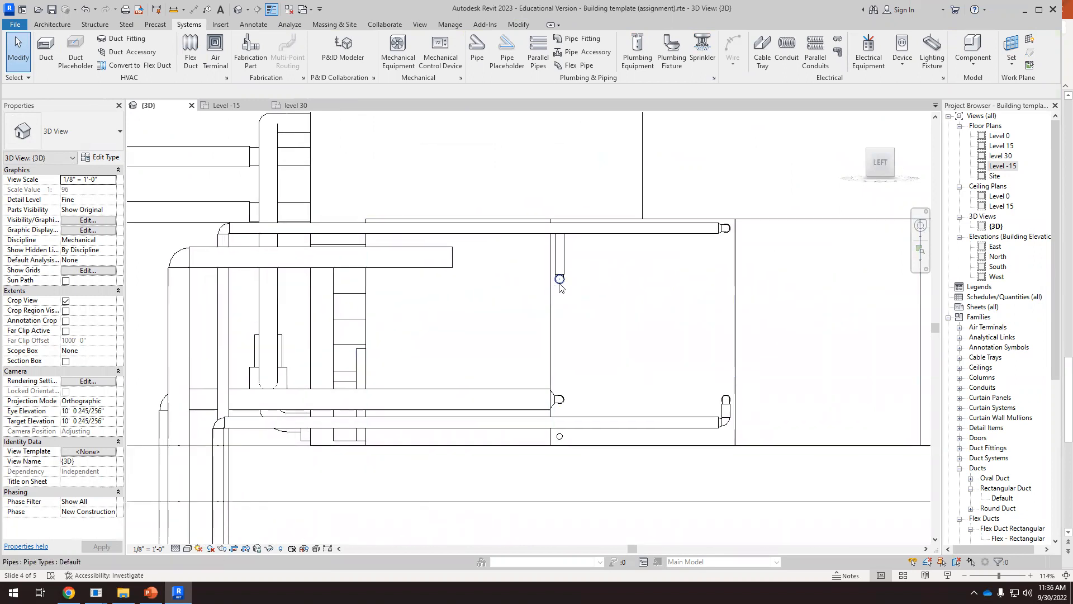
left_click(407, 266)
left_click_drag(418, 267, 419, 280)
scroll(516, 283, "up", 2)
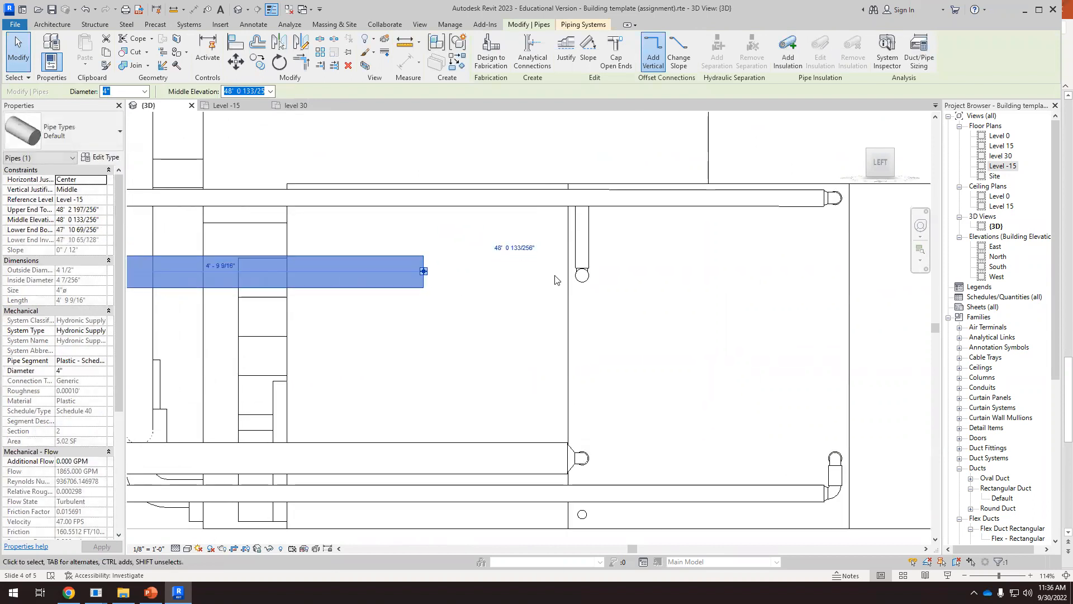
Extend the 1 1/2" pipe to the 4" pipe's centreline in top view and stretch the 4" pipe to join its open end
middle_click_drag(483, 291, 683, 435, "shift")
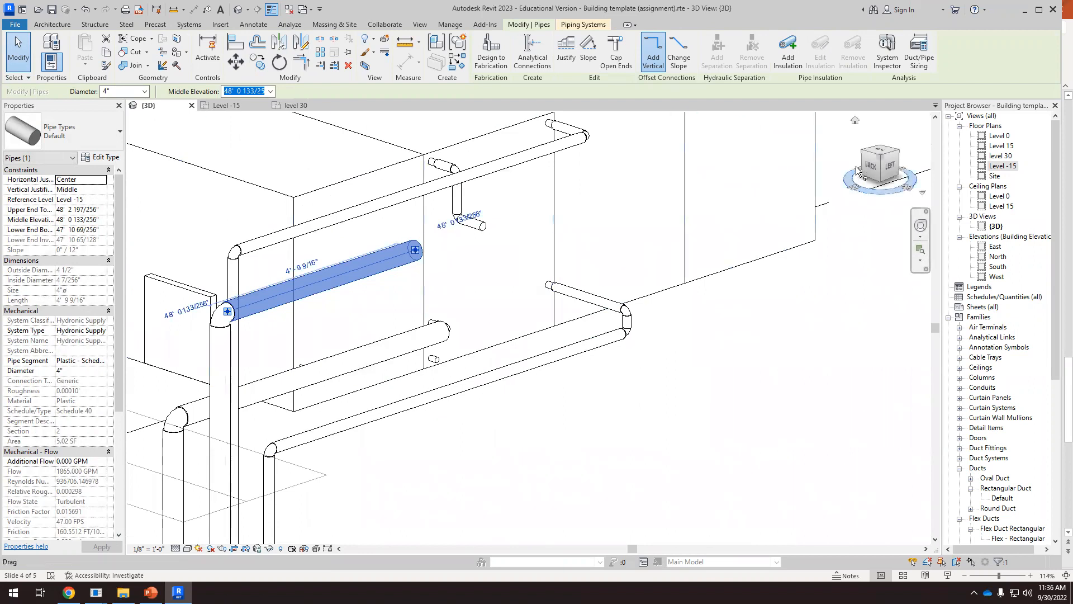
left_click(883, 154)
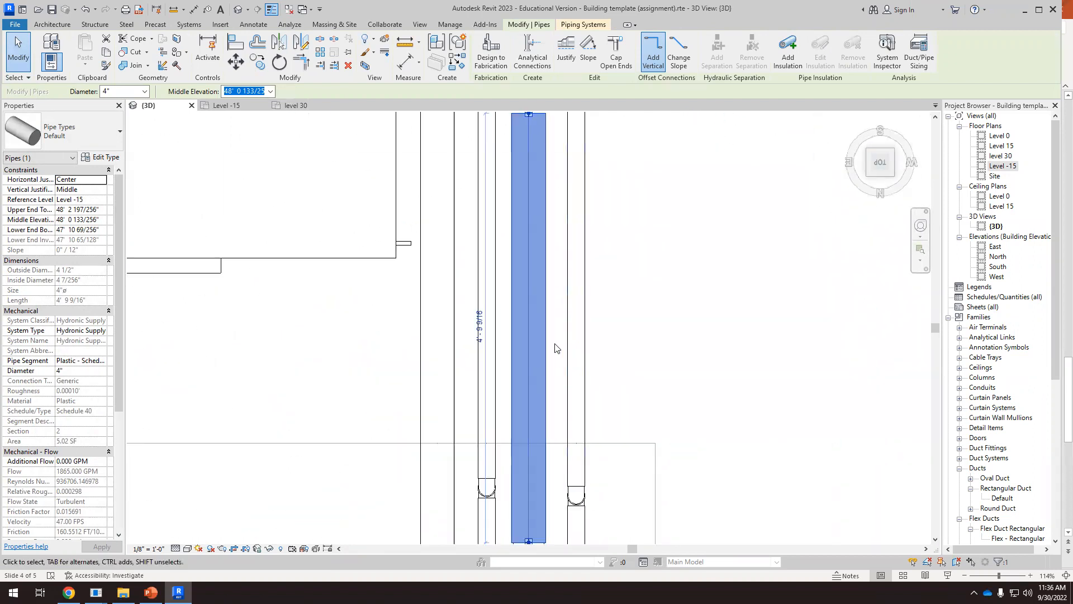
scroll(577, 396, "down", 1)
scroll(580, 212, "up", 1)
left_click(549, 182)
scroll(547, 177, "up", 1)
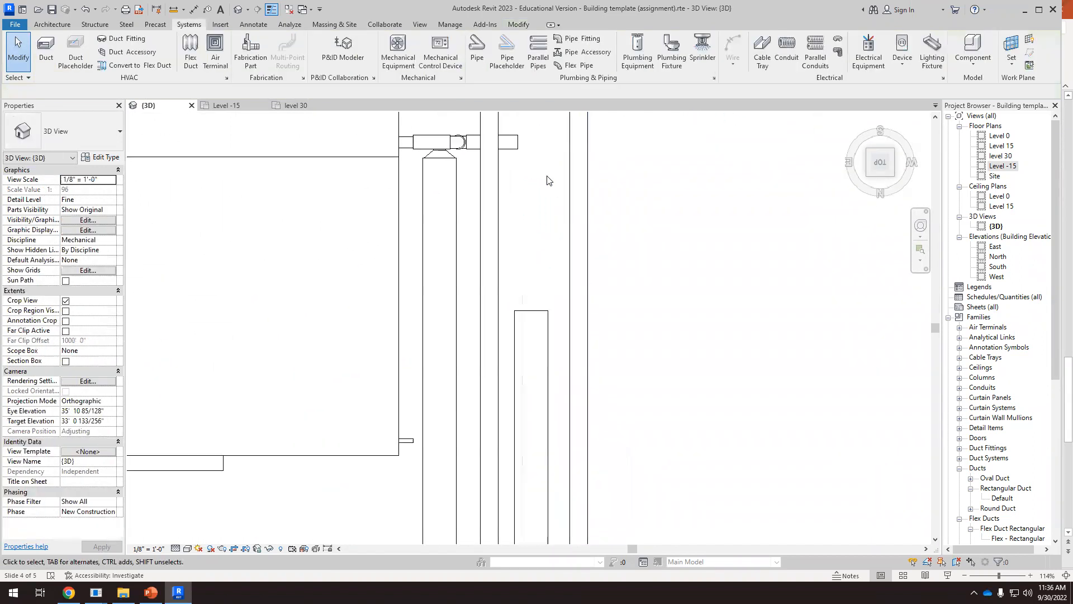
left_click(515, 142)
left_click_drag(518, 142, 517, 141)
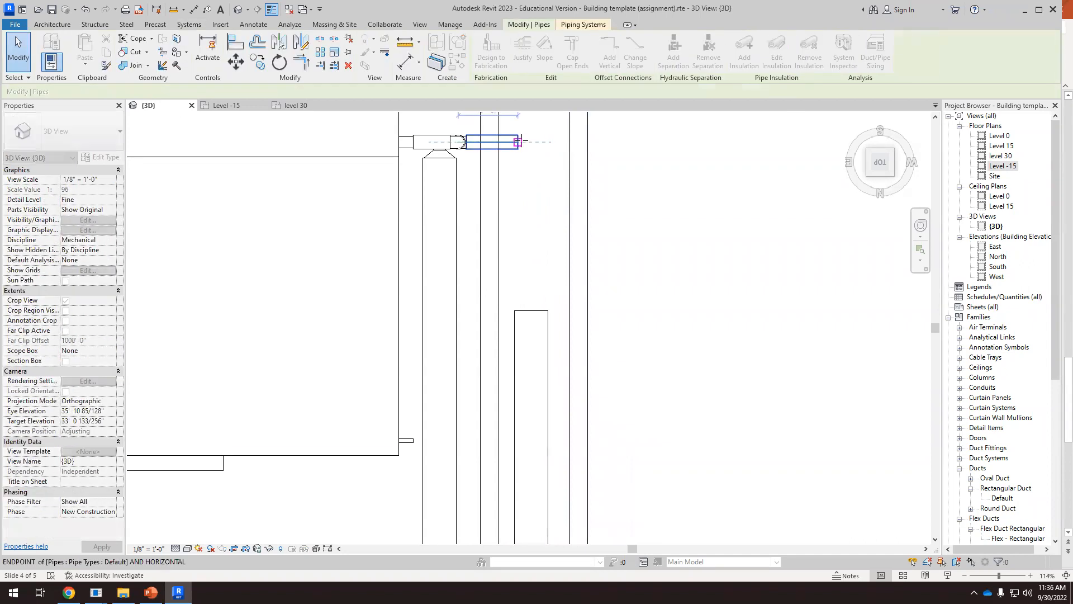
left_click_drag(527, 302, 529, 178)
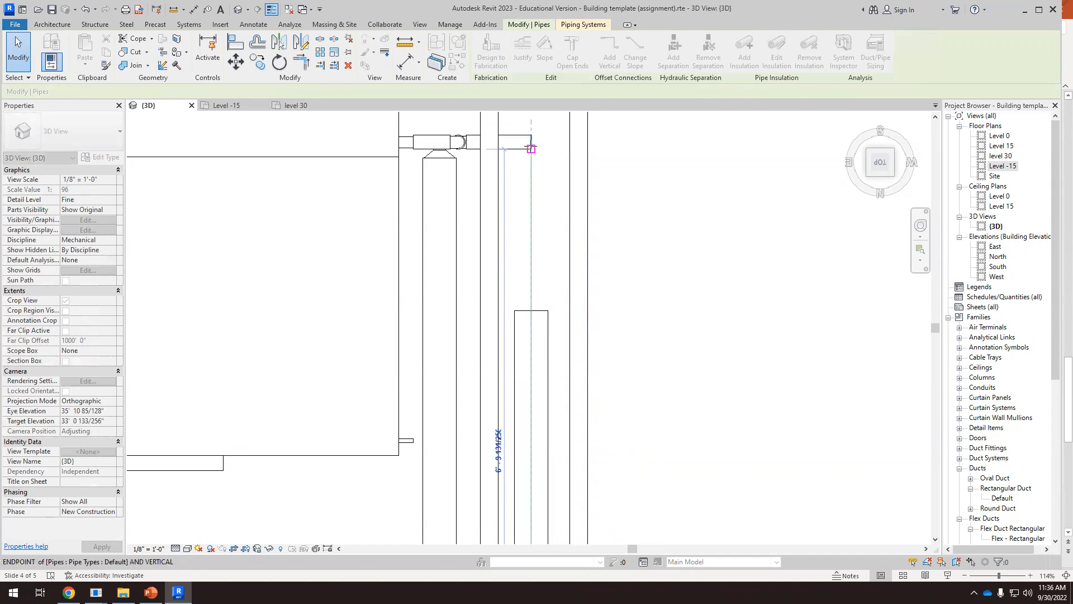
left_click(631, 301)
scroll(492, 245, "down", 7)
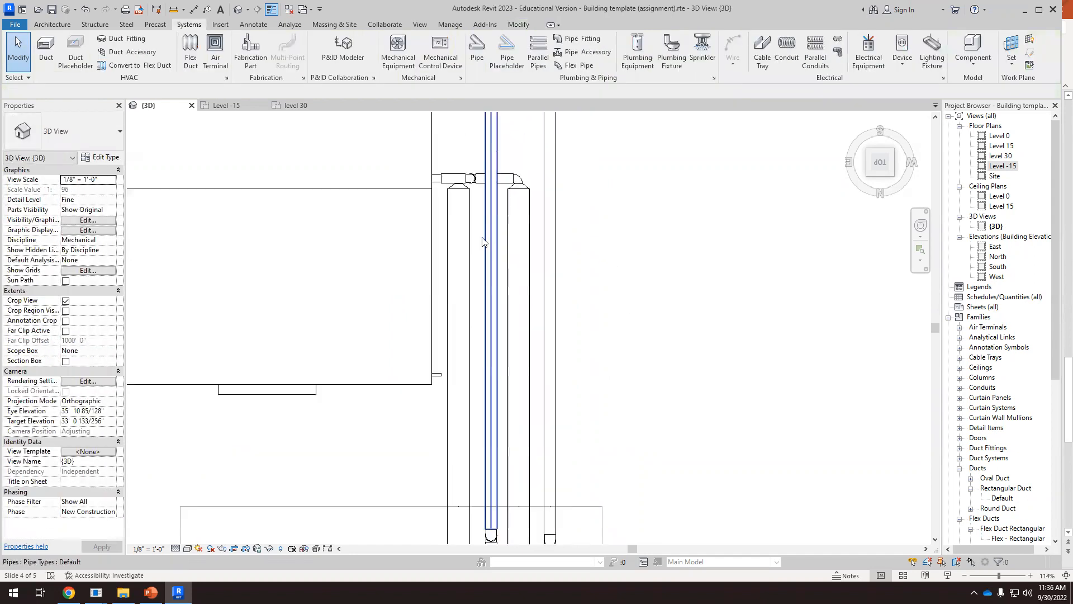
Examine the air handler connections and the piping runs to the chiller, boiler and cooling tower from several angles
middle_click_drag(601, 361, 561, 318, "shift")
scroll(540, 256, "up", 5)
middle_click_drag(513, 213, 625, 187, "shift")
scroll(625, 185, "down", 4)
middle_click_drag(503, 335, 621, 299, "shift")
scroll(511, 406, "up", 3)
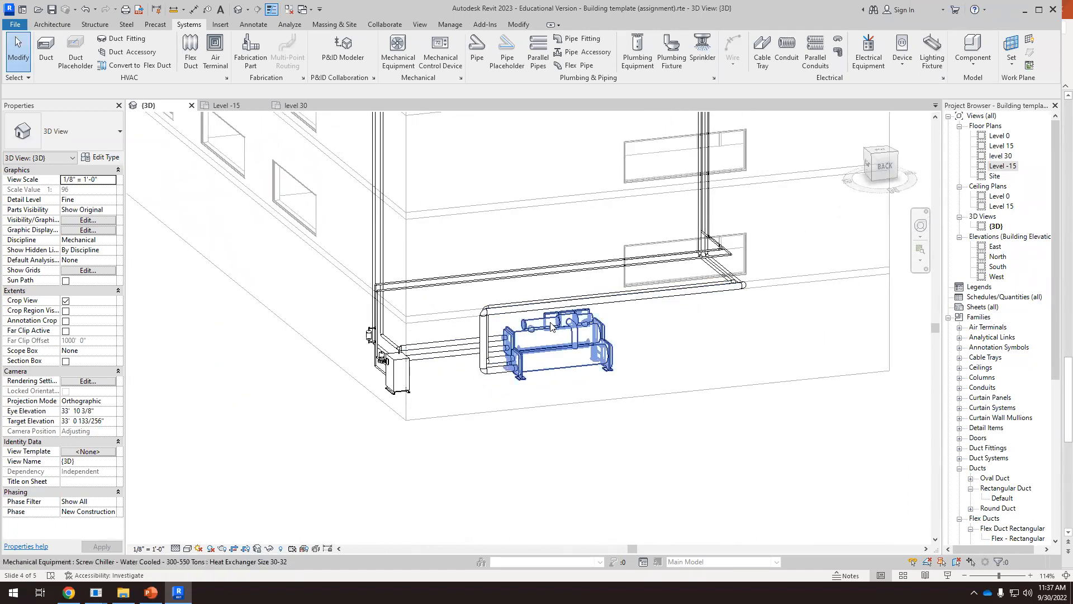
scroll(551, 326, "down", 2)
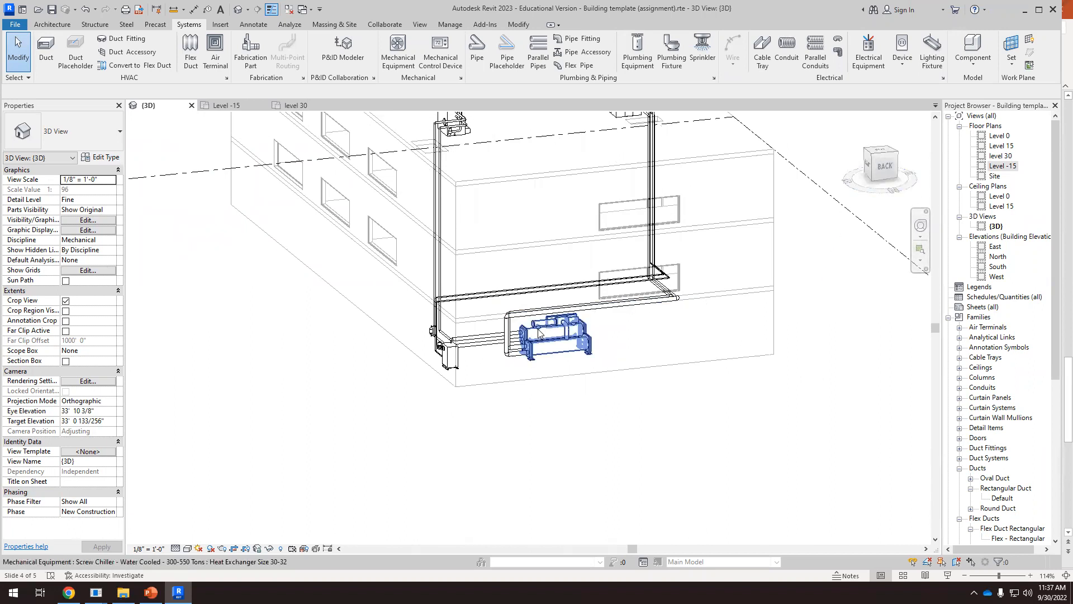
left_click(883, 169)
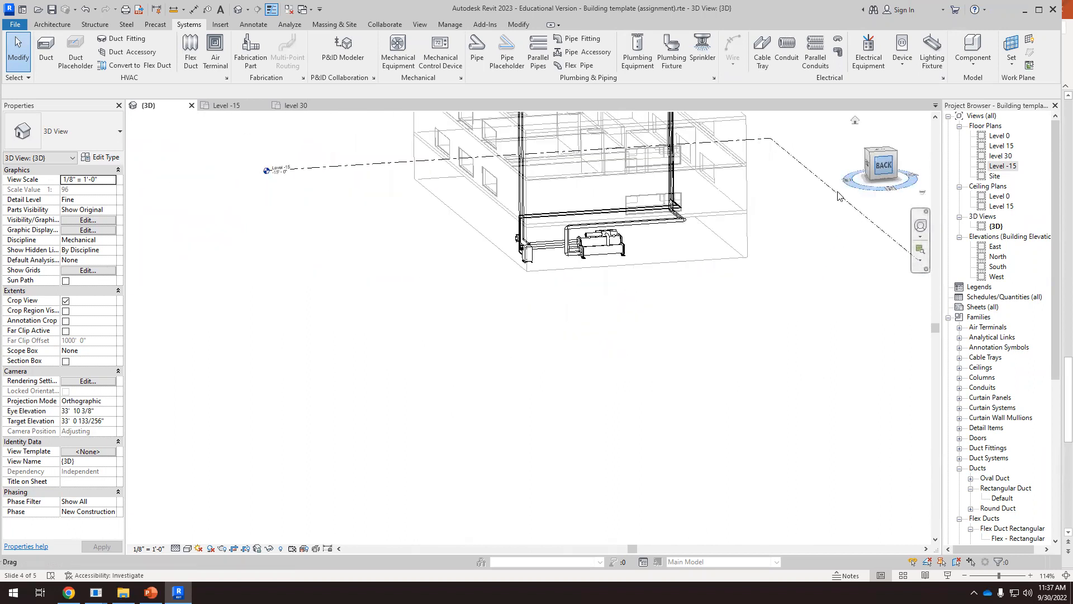
scroll(517, 406, "up", 7)
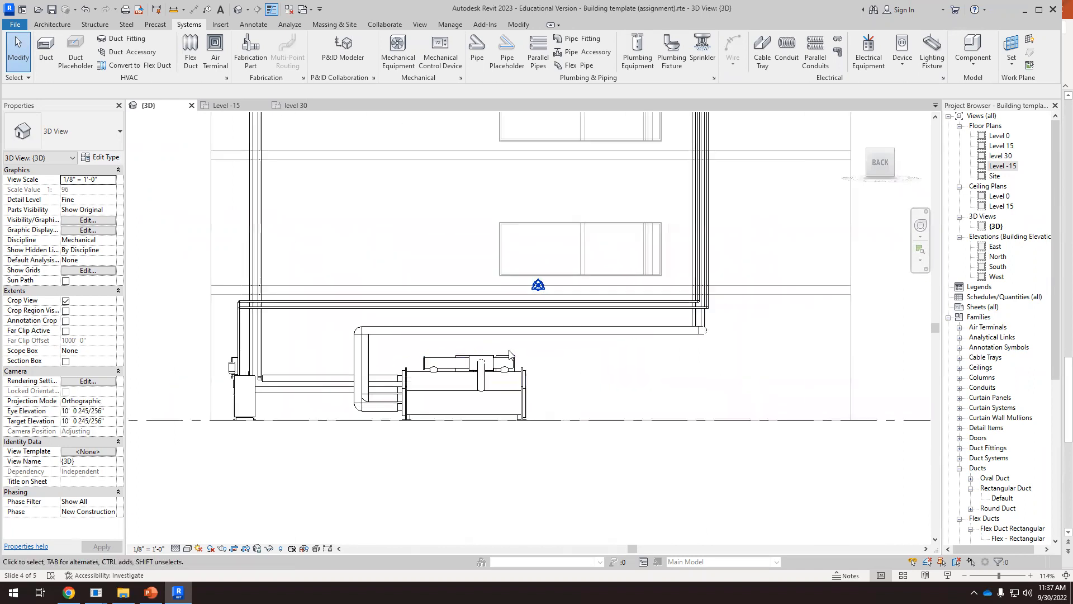
scroll(724, 330, "down", 2)
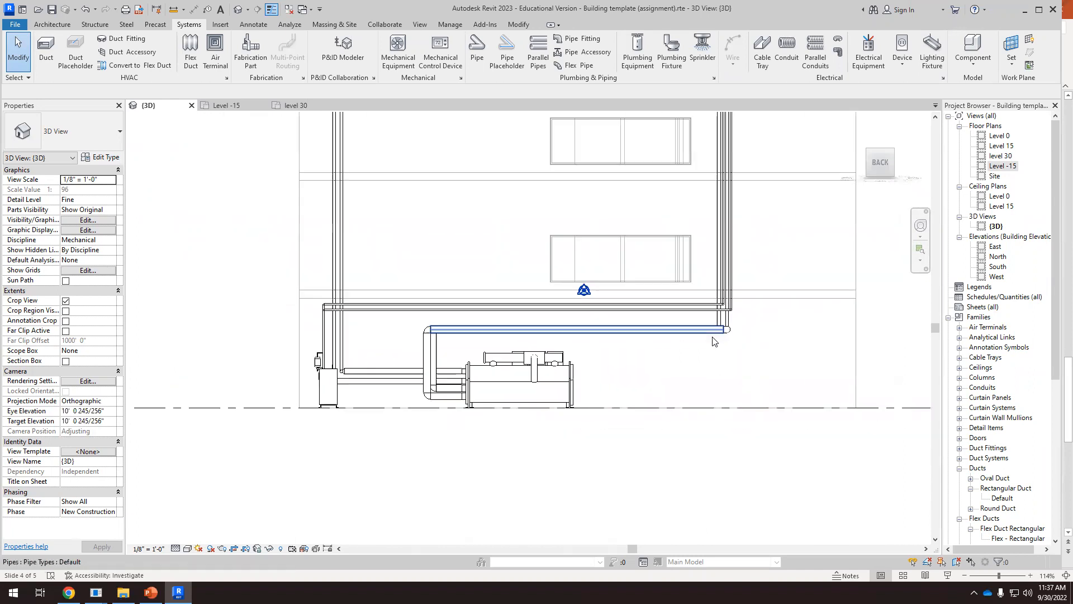
scroll(724, 242, "down", 3)
middle_click_drag(724, 241, 614, 380, "shift")
scroll(636, 284, "up", 4)
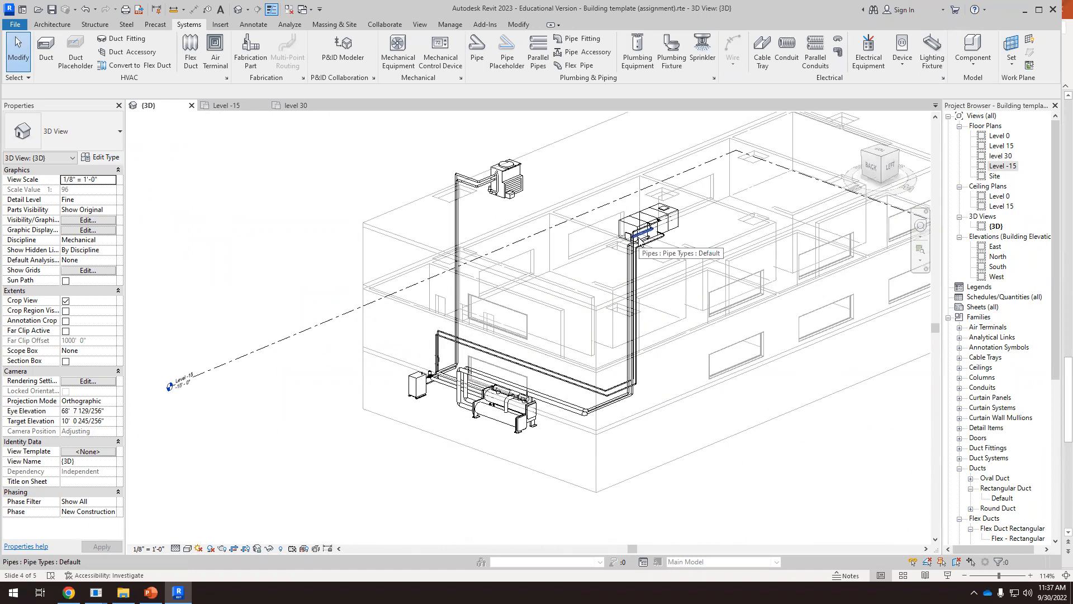
Reveal the hidden elements, save the project, and unhide the hidden ductwork and piping by category in the 3D view
left_click(281, 549)
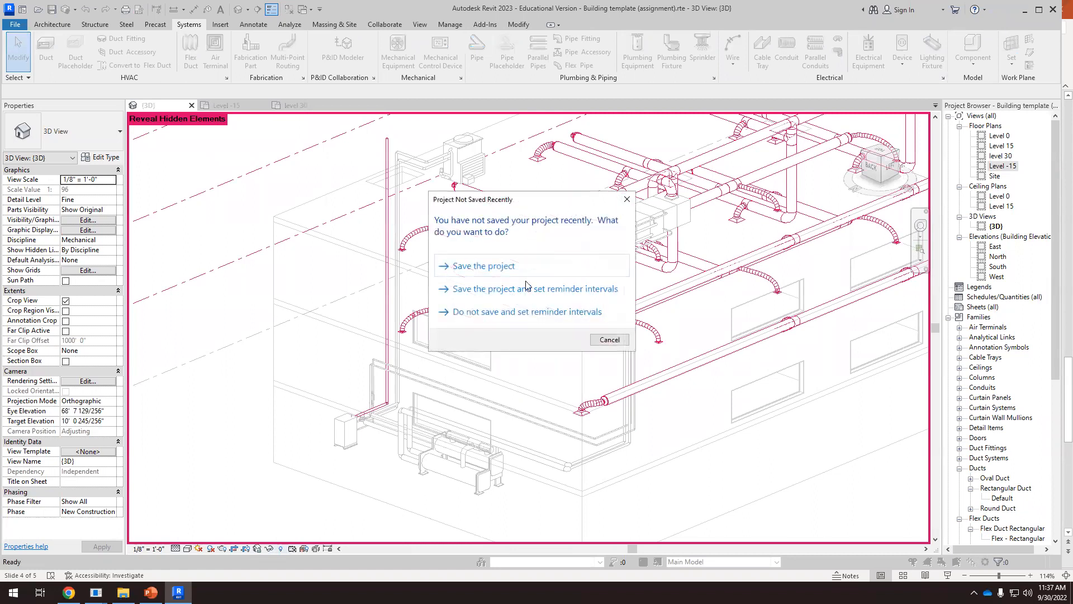
left_click(499, 270)
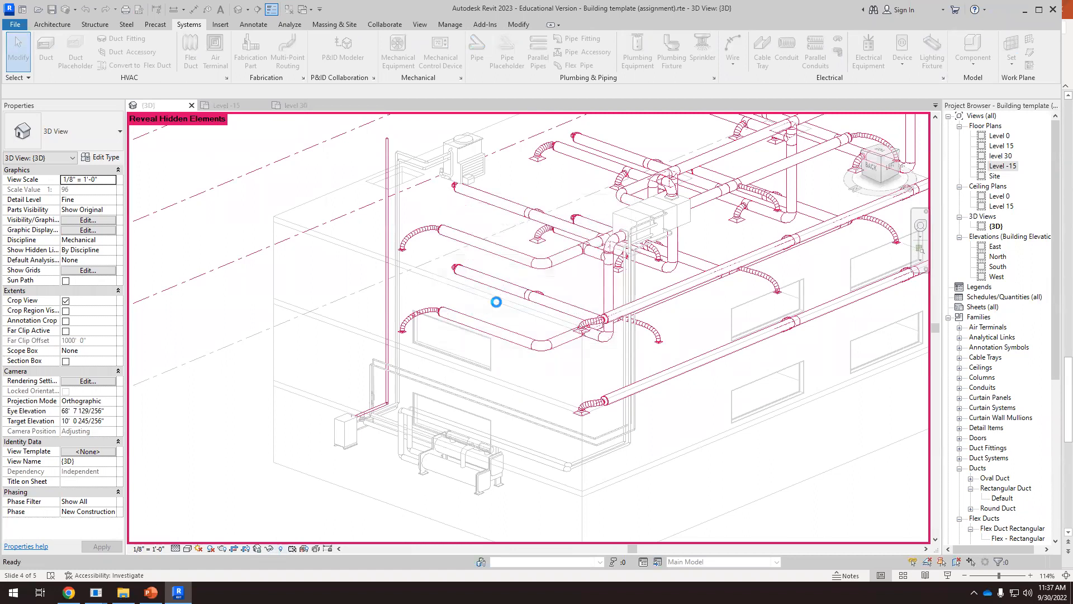
scroll(419, 415, "down", 5)
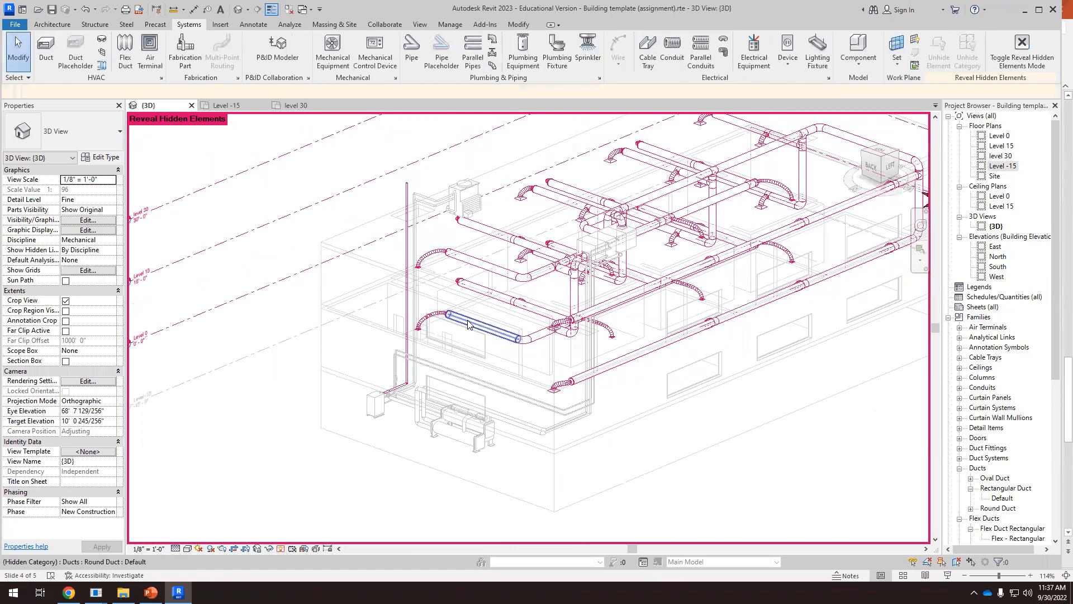
left_click_drag(744, 177, 744, 177)
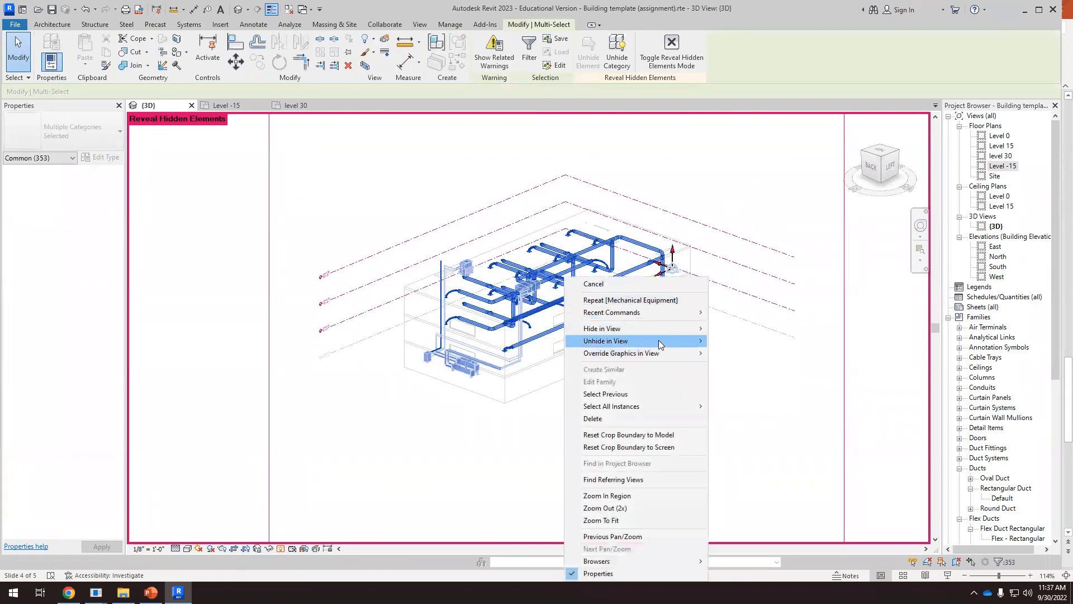
left_click(750, 352)
left_click(527, 464)
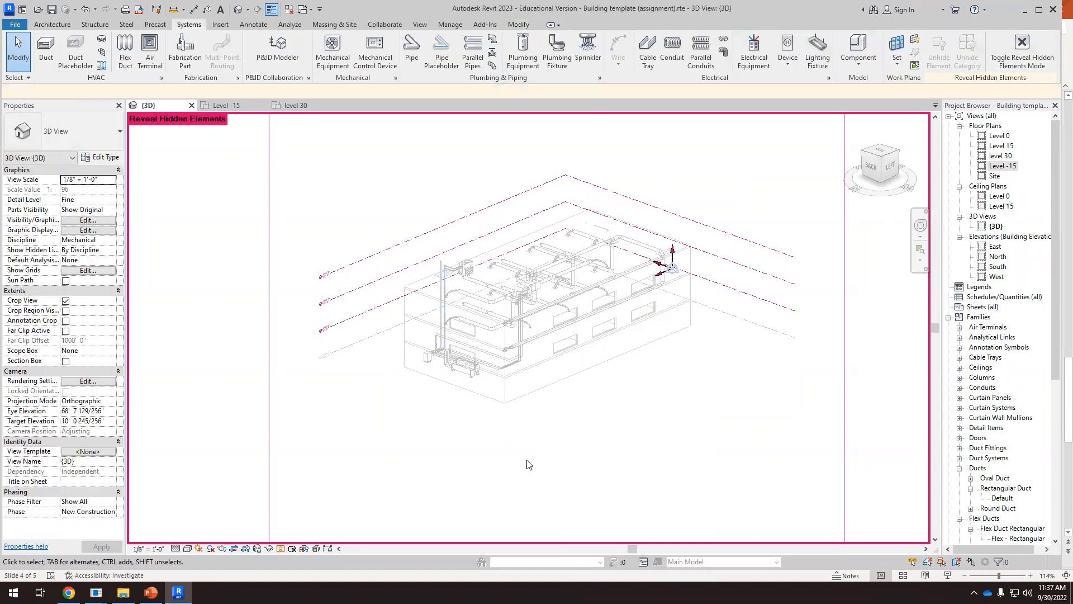
left_click(282, 548)
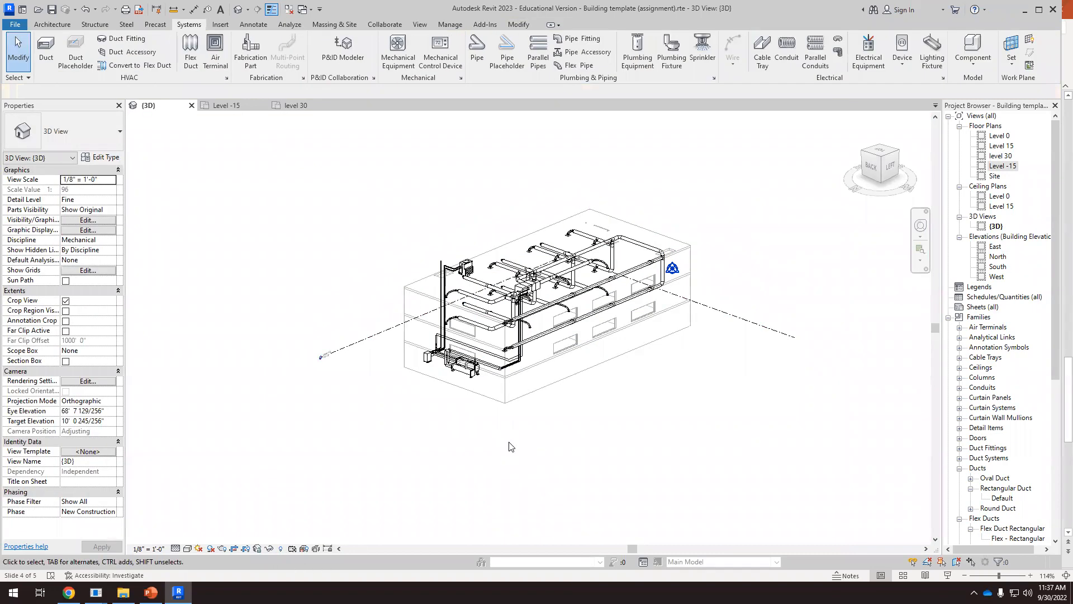
Examine the duct network together with the rooftop air handler and cooling tower connections
scroll(535, 331, "up", 3)
middle_click_drag(541, 330, 612, 320, "shift")
scroll(604, 242, "up", 5)
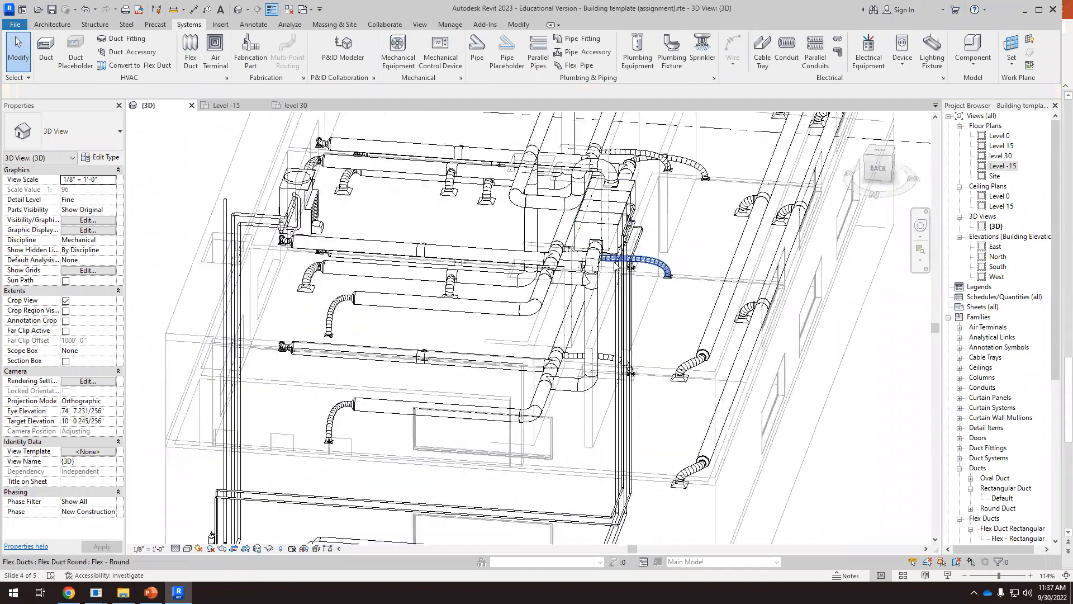
scroll(659, 326, "up", 2)
scroll(618, 352, "up", 2)
scroll(561, 336, "down", 2)
middle_click_drag(611, 417, 696, 334, "shift")
scroll(583, 303, "down", 5)
scroll(485, 292, "down", 5)
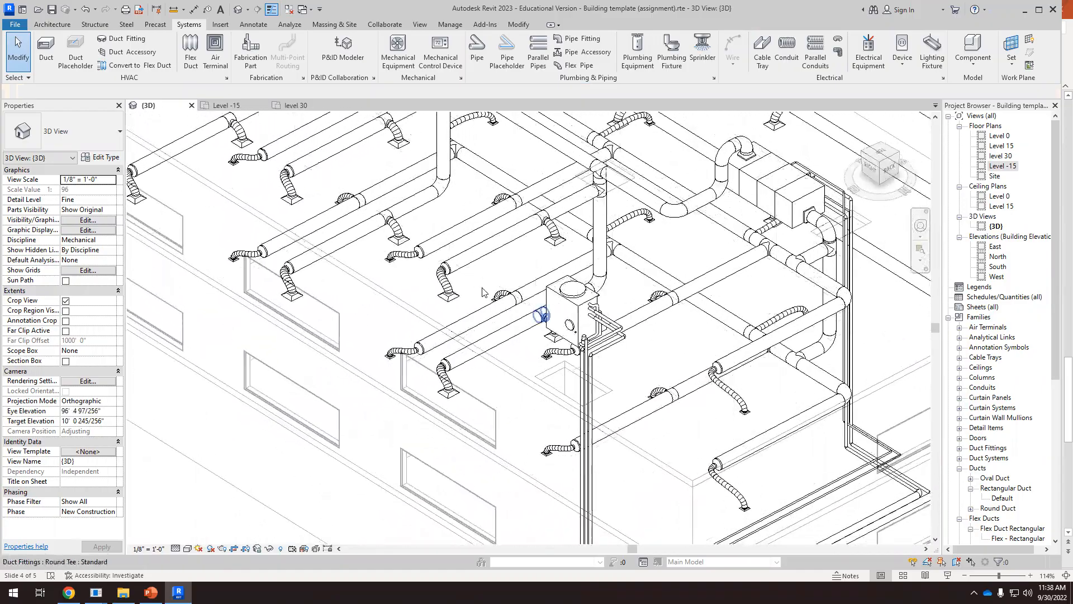
middle_click_drag(580, 281, 613, 320, "shift")
scroll(517, 413, "up", 6)
scroll(601, 348, "up", 2)
scroll(646, 304, "down", 5)
Examine the boiler and chiller piping and the complete building model with ducts and pipes from several angles
middle_click_drag(498, 334, 710, 379, "shift")
scroll(772, 385, "up", 5)
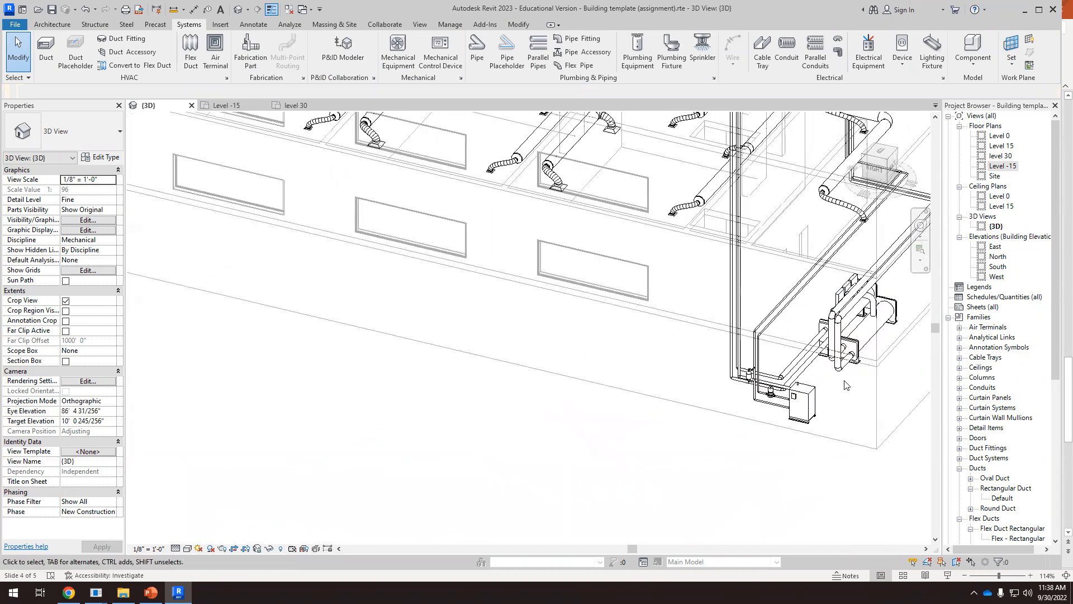
scroll(783, 386, "down", 6)
middle_click_drag(651, 388, 790, 298, "shift")
middle_click_drag(859, 358, 699, 394, "shift")
middle_click_drag(600, 311, 489, 296, "shift")
scroll(473, 241, "up", 4)
mouse_move(485, 232)
middle_mouse_down("shift")
mouse_move(489, 215)
mouse_move(475, 246)
middle_mouse_up("shift")
scroll(505, 264, "down", 5)
middle_click_drag(587, 408, 636, 421, "shift")
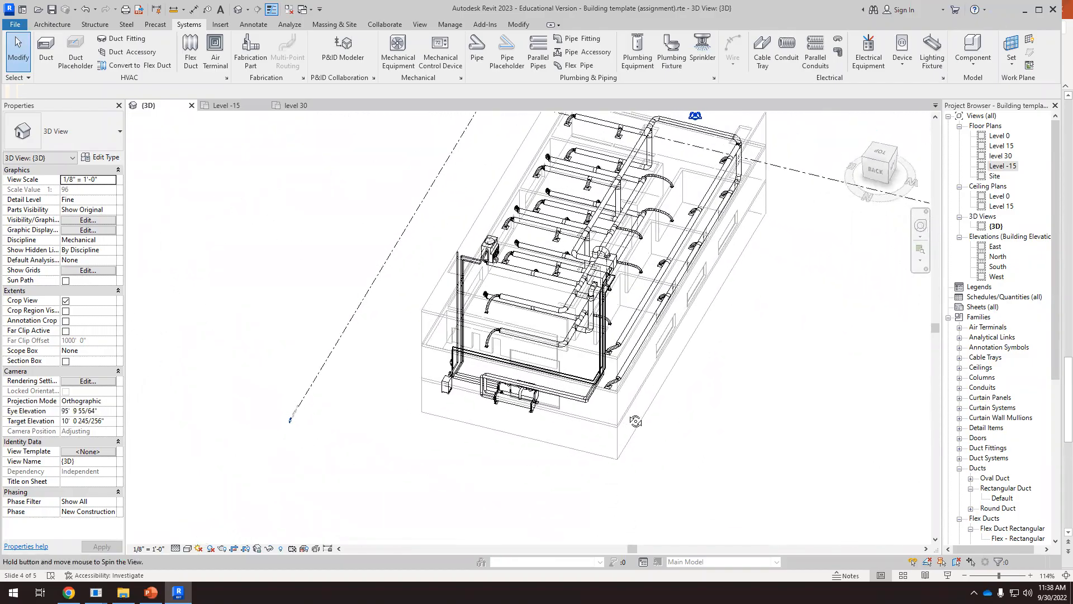